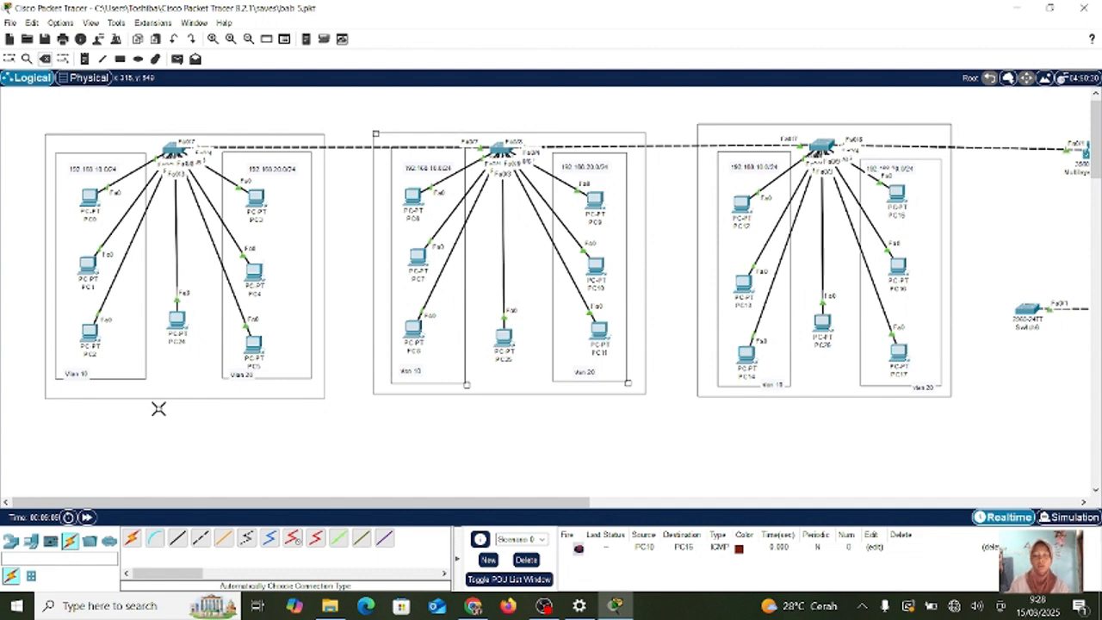
- Place a 1841 router below PC24 in the first switch's network area
left_click(11, 540)
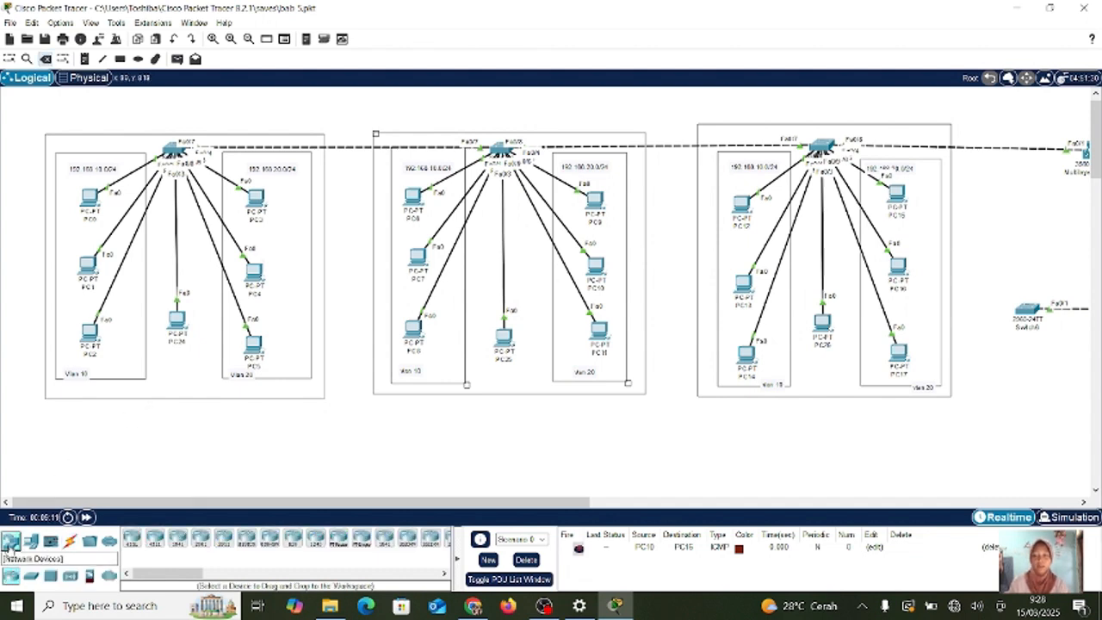
left_click(385, 539)
left_click(178, 372)
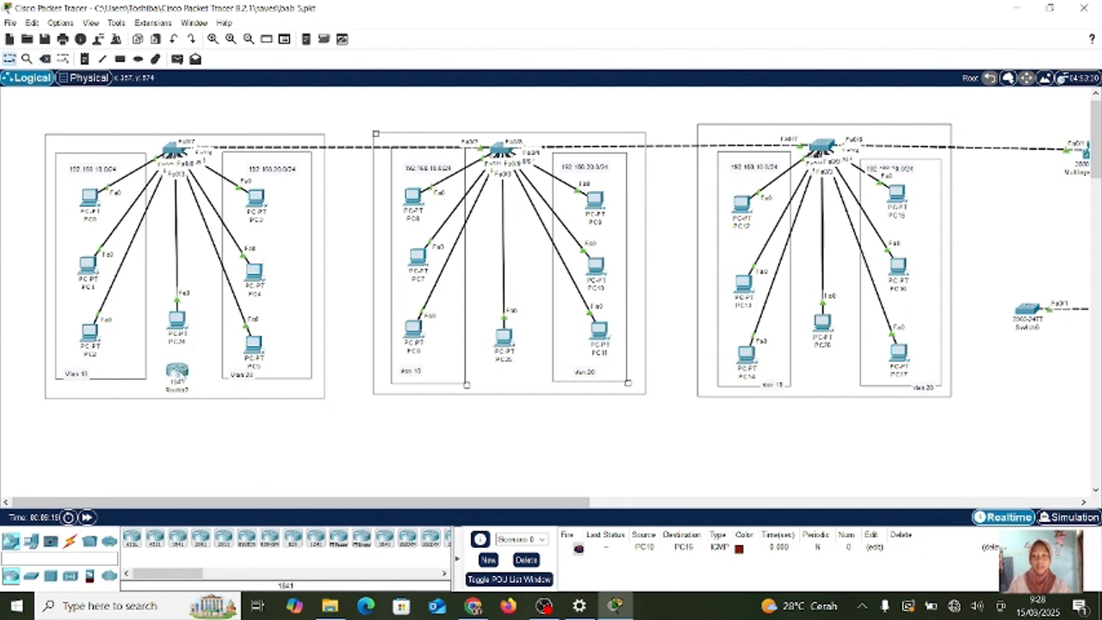
- Connect the new 1841 router to the first area's switch with an automatically chosen cable
left_click(70, 540)
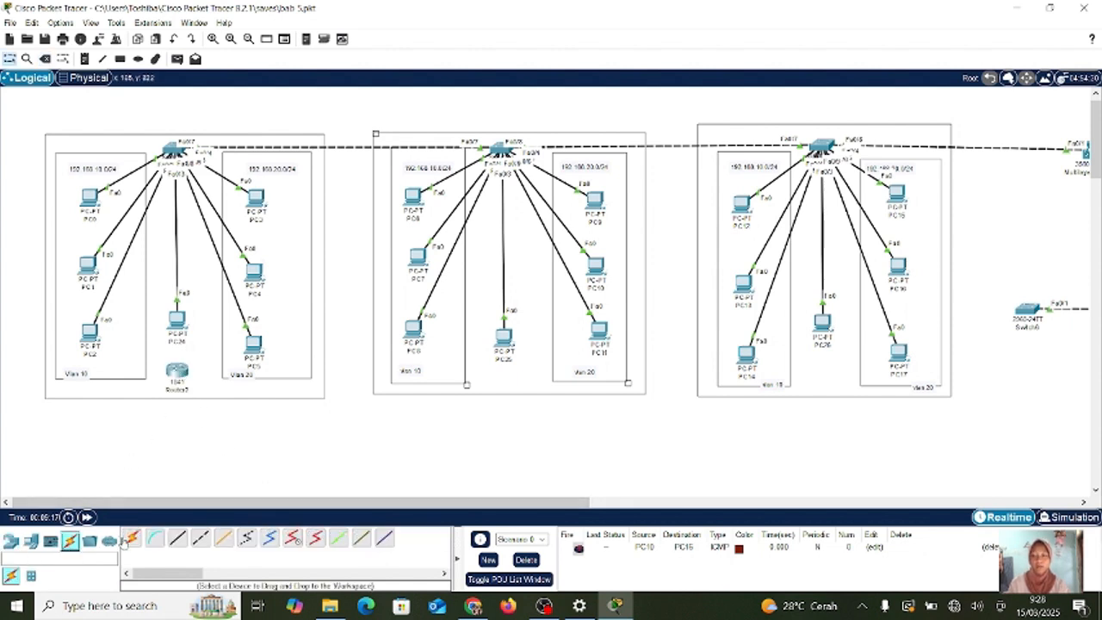
left_click(129, 540)
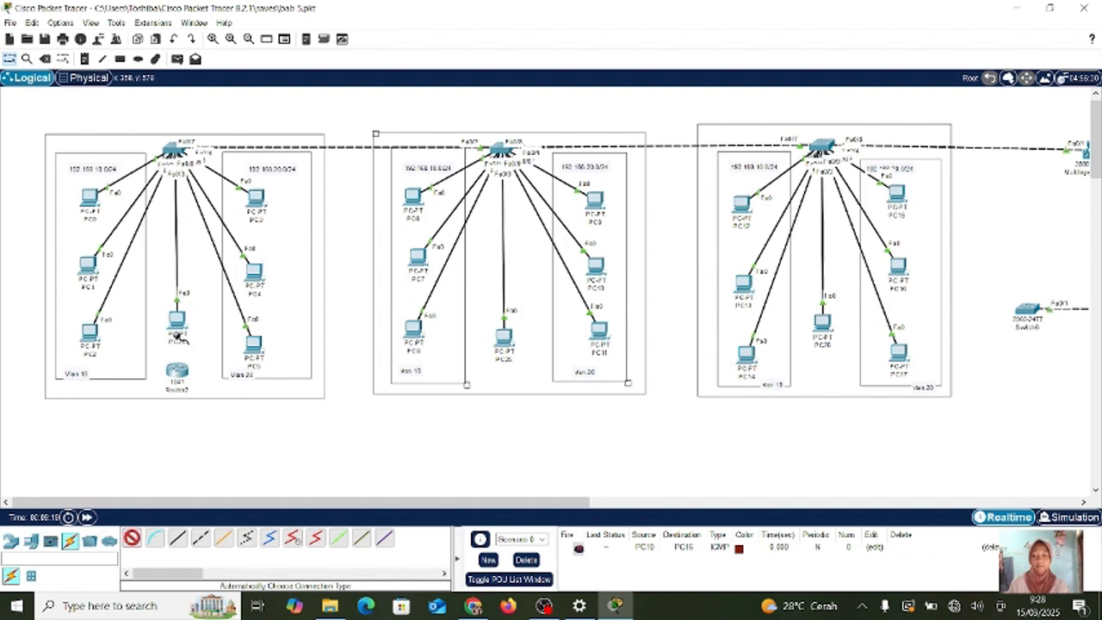
left_click(177, 369)
left_click(175, 147)
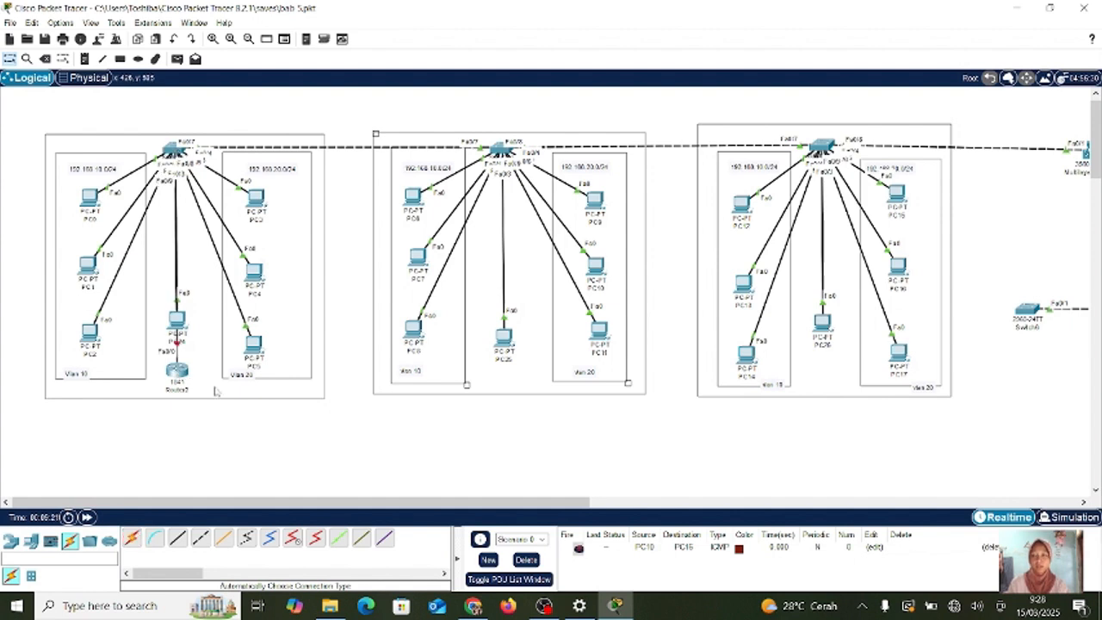
- Add a note below the first network area listing vlan 1= 192.168.1.1/24, vlan 10= 192.168.10.1/24 and vlan 20= 192.168.20.1/24
left_click(85, 59)
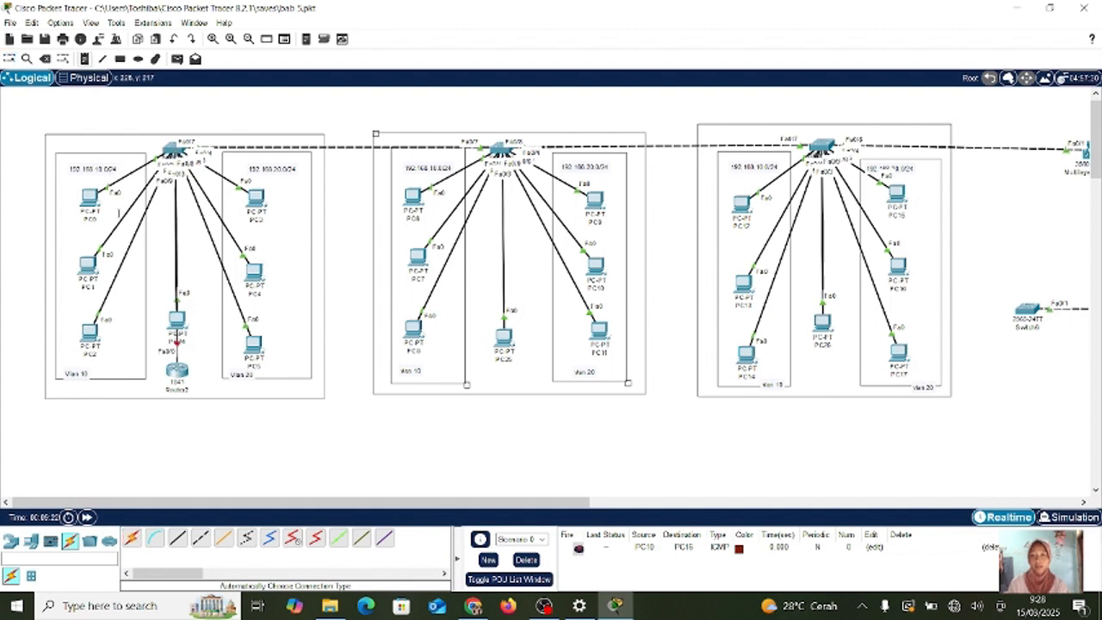
left_click(51, 418)
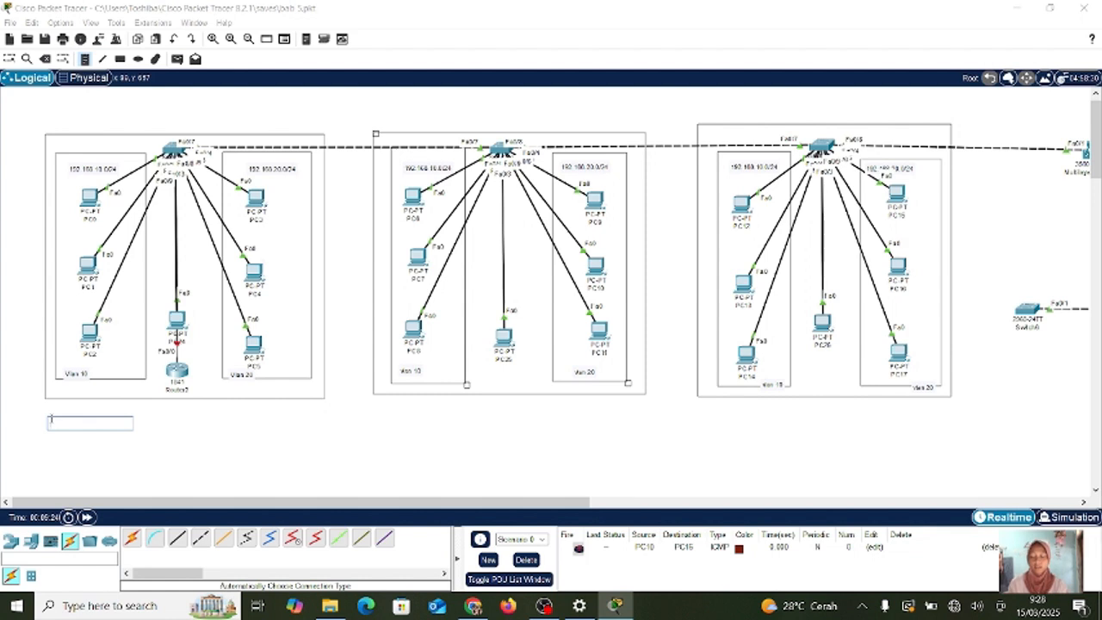
type("Vlan 1 : 192.168.1.1/24 Vlan 10 : 192.168.10.1/24 Vlan 20 : 192.168.20.1/24")
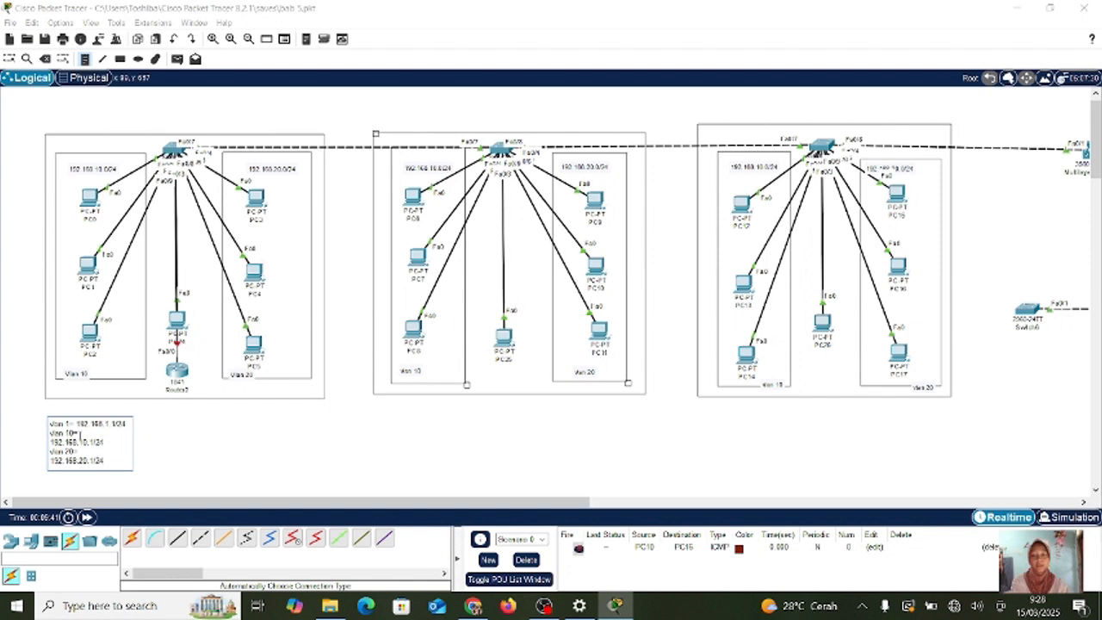
left_click(181, 425)
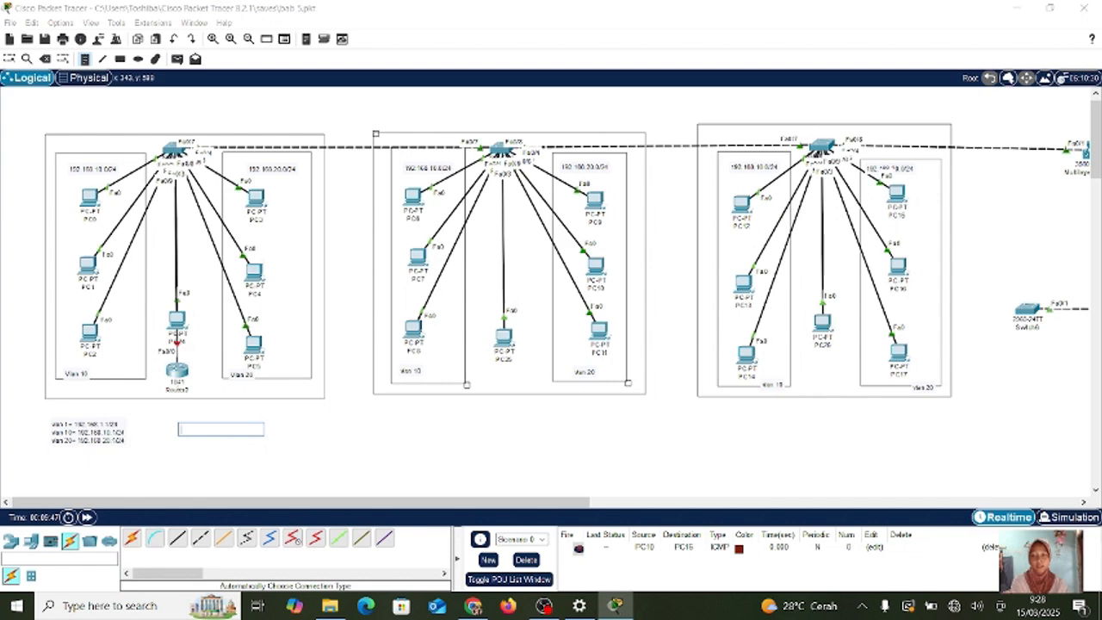
left_click(177, 371)
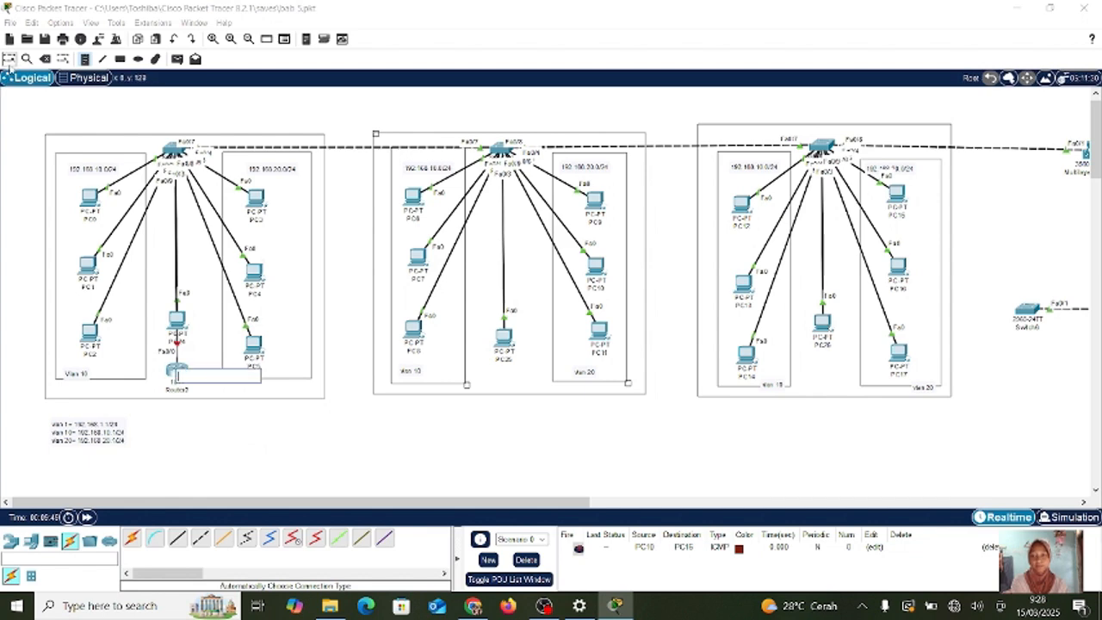
left_click(9, 59)
- Open Router2's command line, decline the initial configuration dialog, and enter global configuration mode with en and conf t
left_click(178, 370)
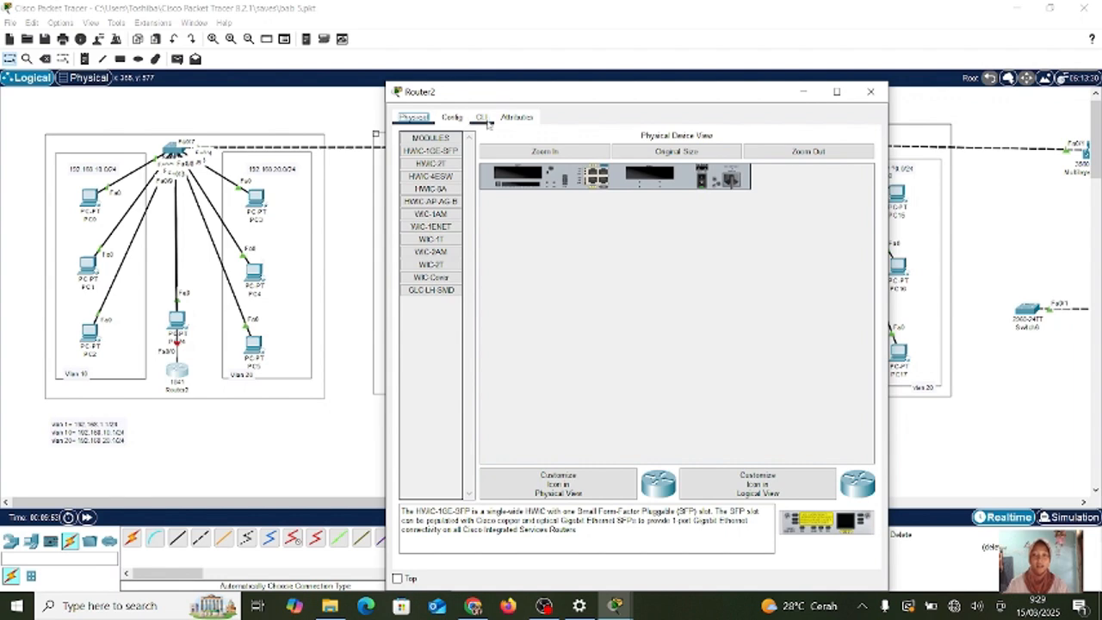
left_click(481, 117)
type("NO")
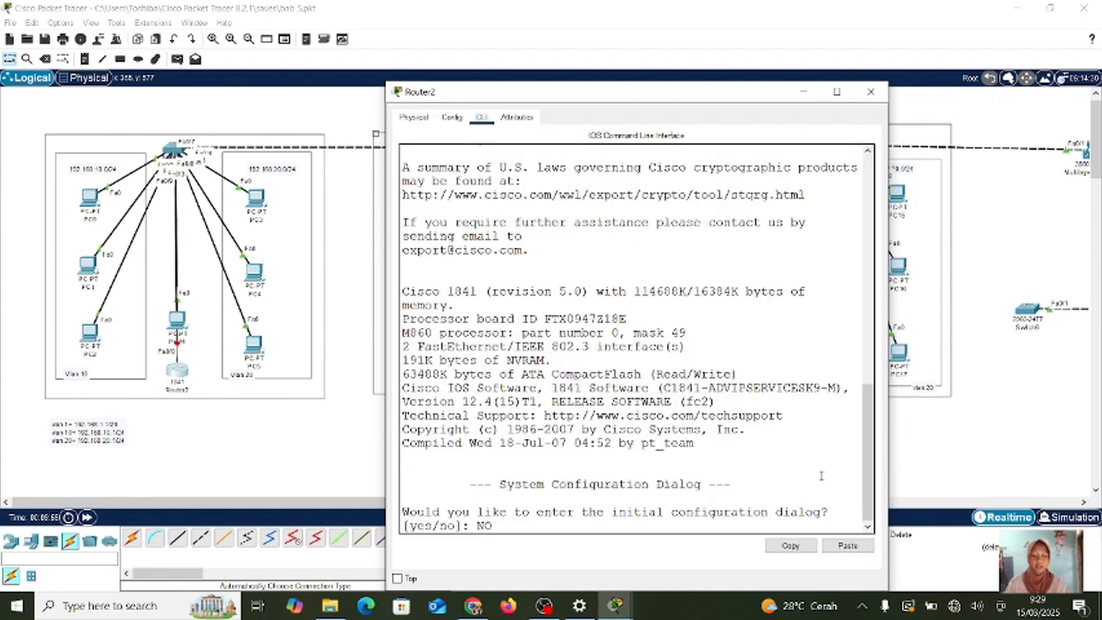
key("Return")
key("Return")
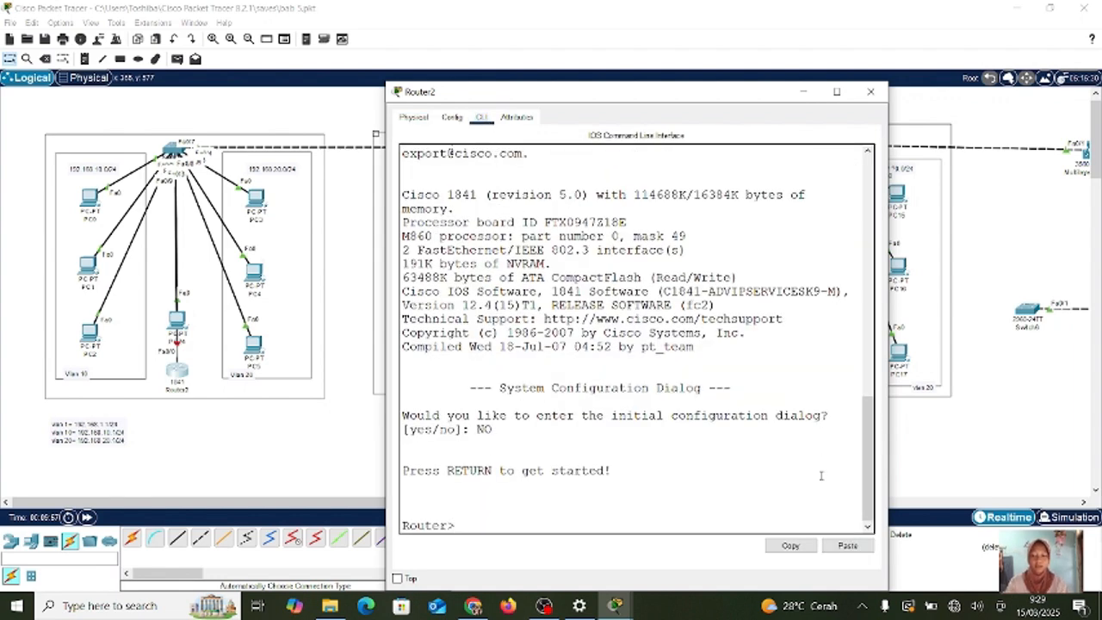
type("en")
key("Return")
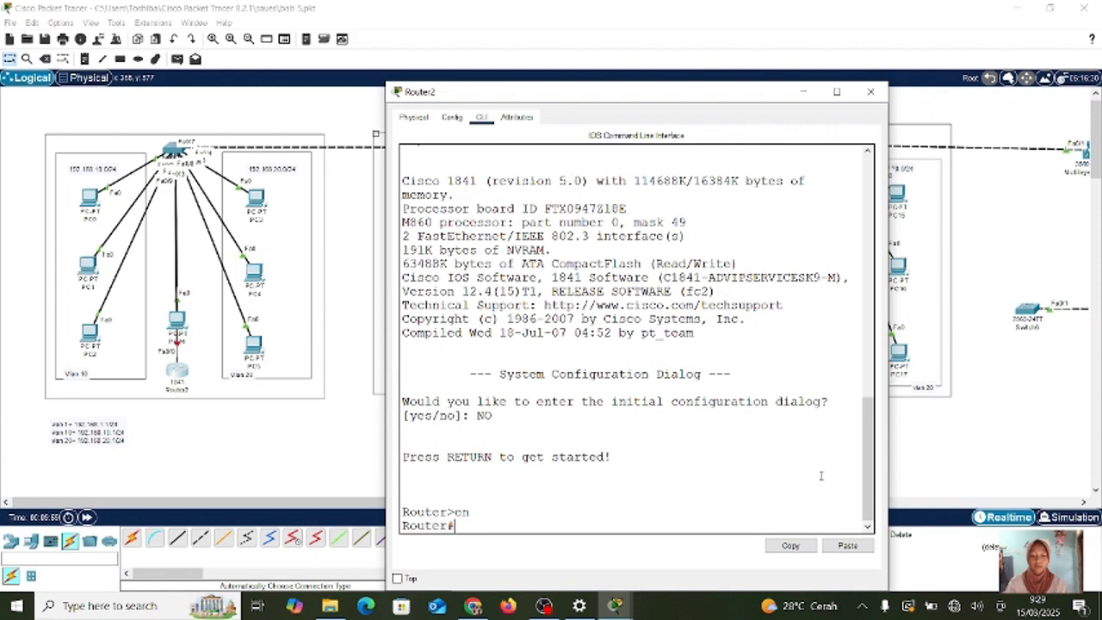
type("conf t")
key("Return")
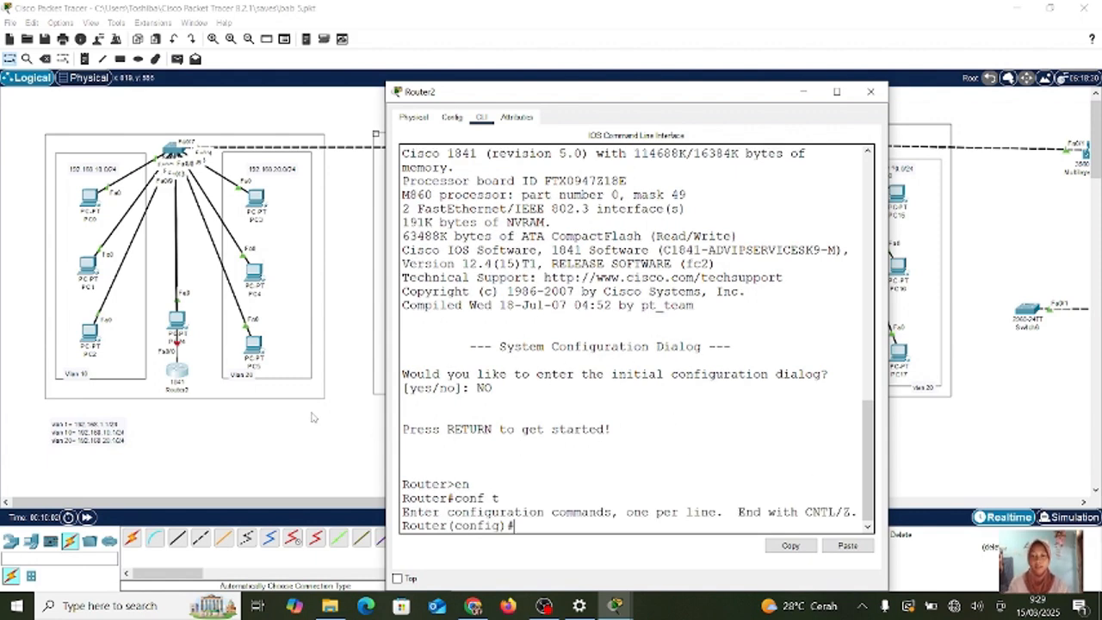
- Nudge Router2 slightly upward and enter interface configuration mode for fa0/0 in its command line
mouse_move(179, 377)
left_mouse_down()
mouse_move(225, 368)
mouse_move(182, 368)
left_mouse_up()
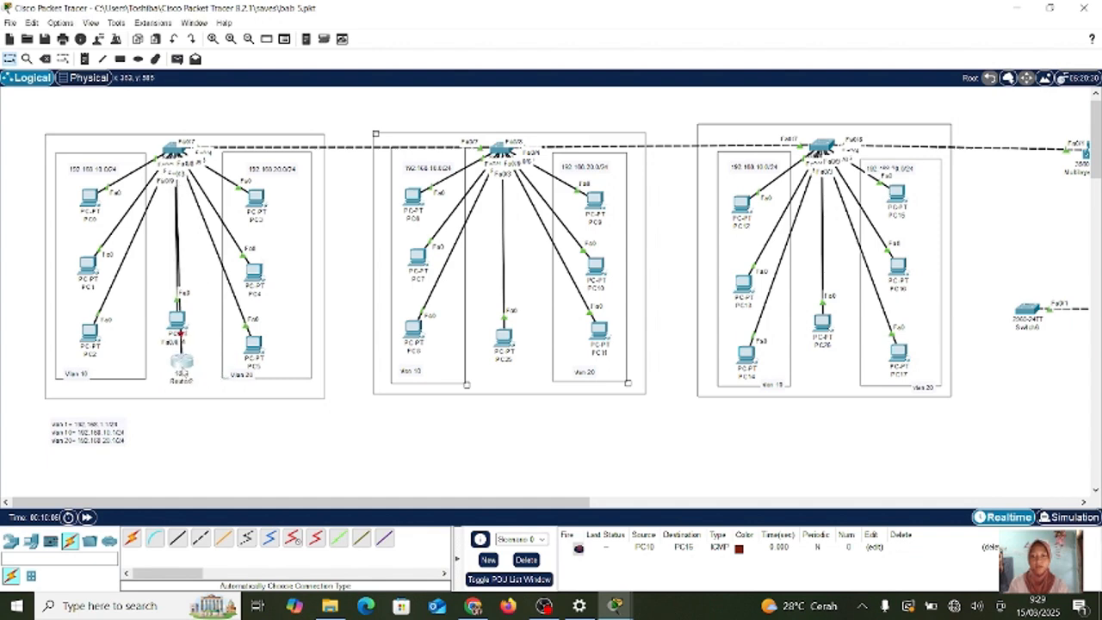
mouse_move(615, 605)
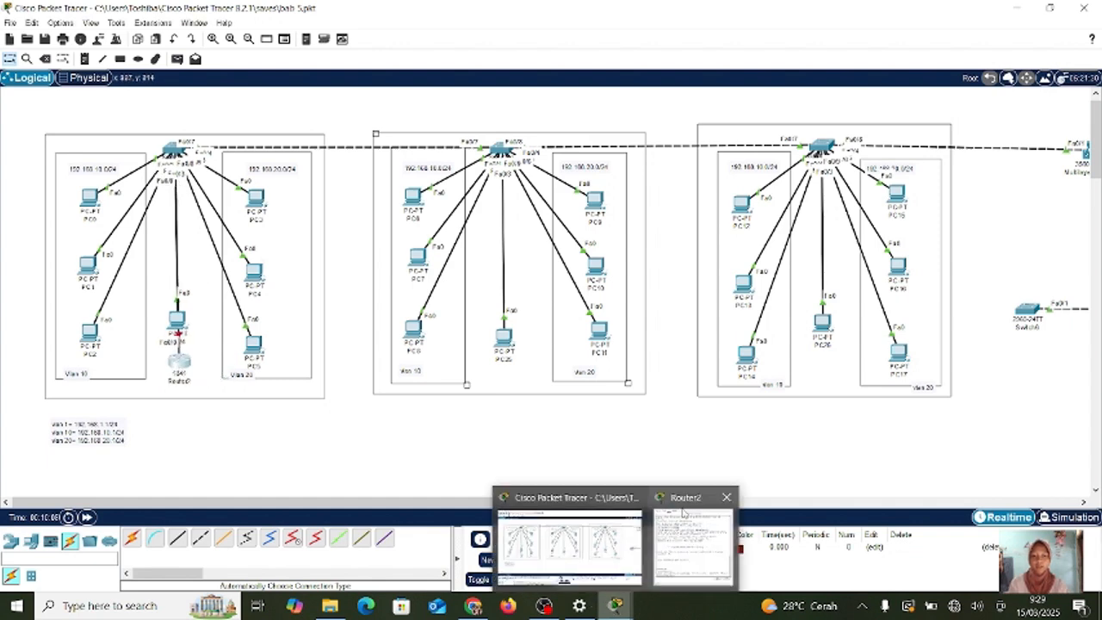
left_click(683, 513)
type("int")
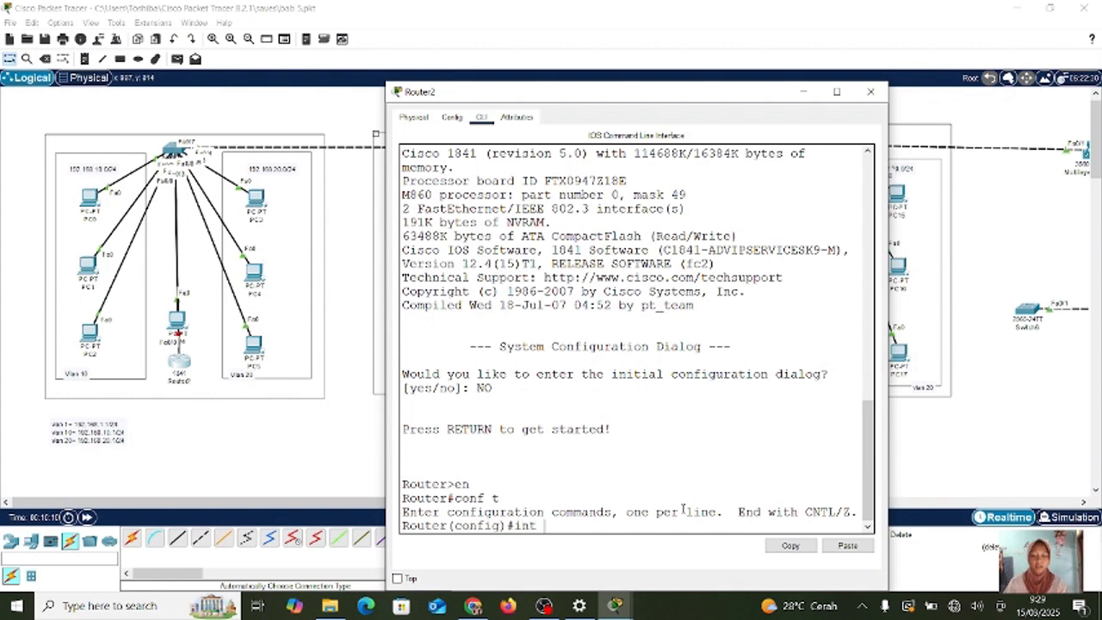
type(" fa0/0")
key("Return")
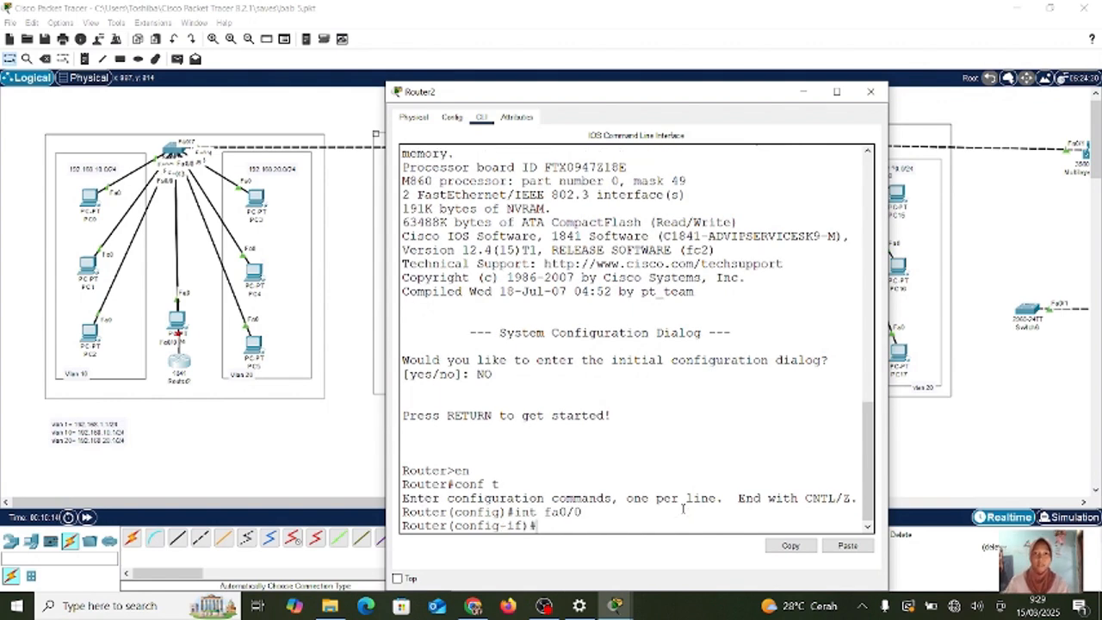
- Assign IP address 192.168.1.1 with subnet mask 255.255.255.0 to Router2's fa0/0 interface
type("ip ad")
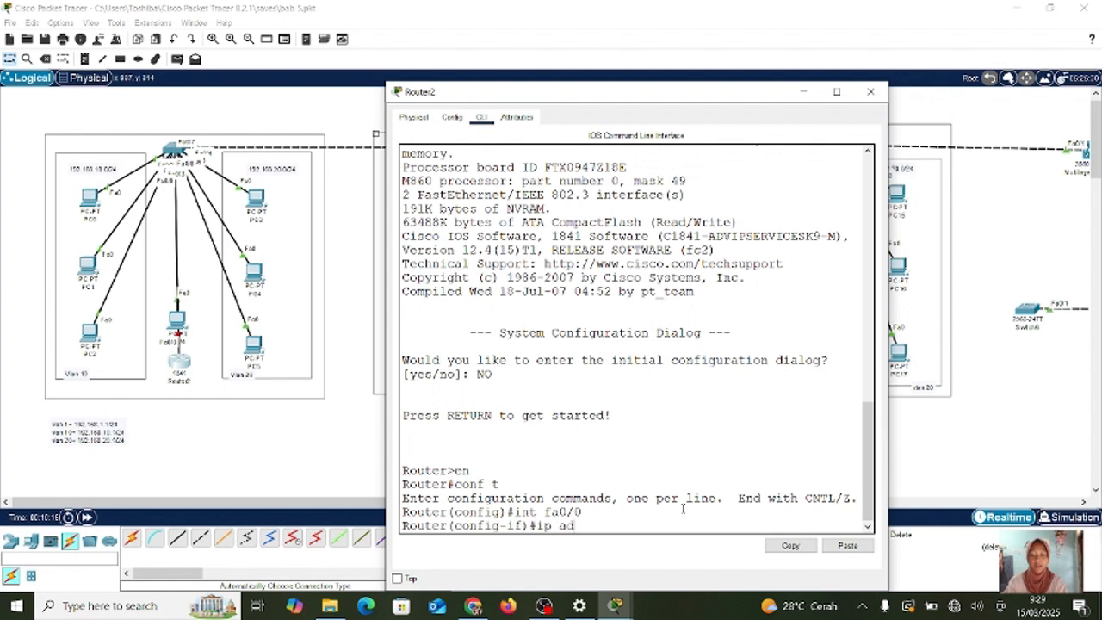
type("d 192.168.11")
key("BackSpace")
type(".")
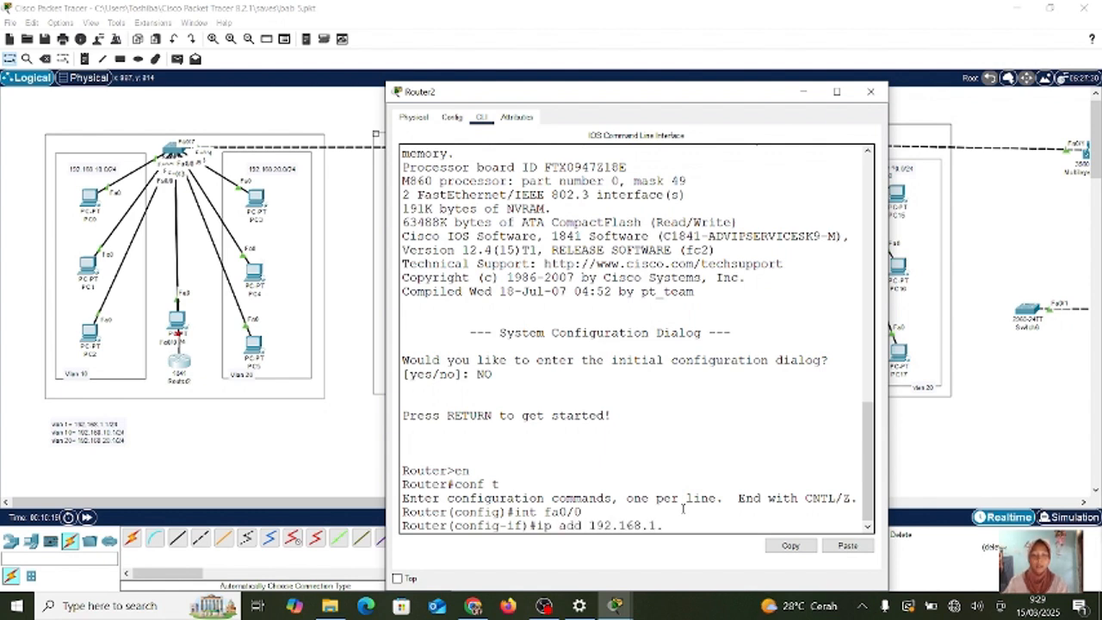
type("1")
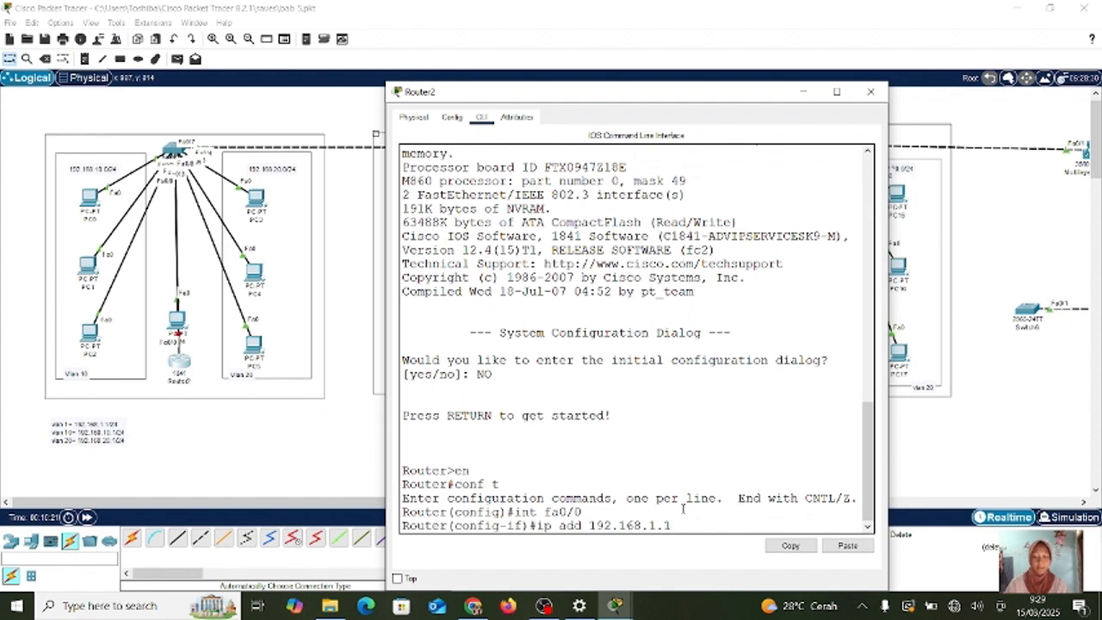
type(" 255.255.2")
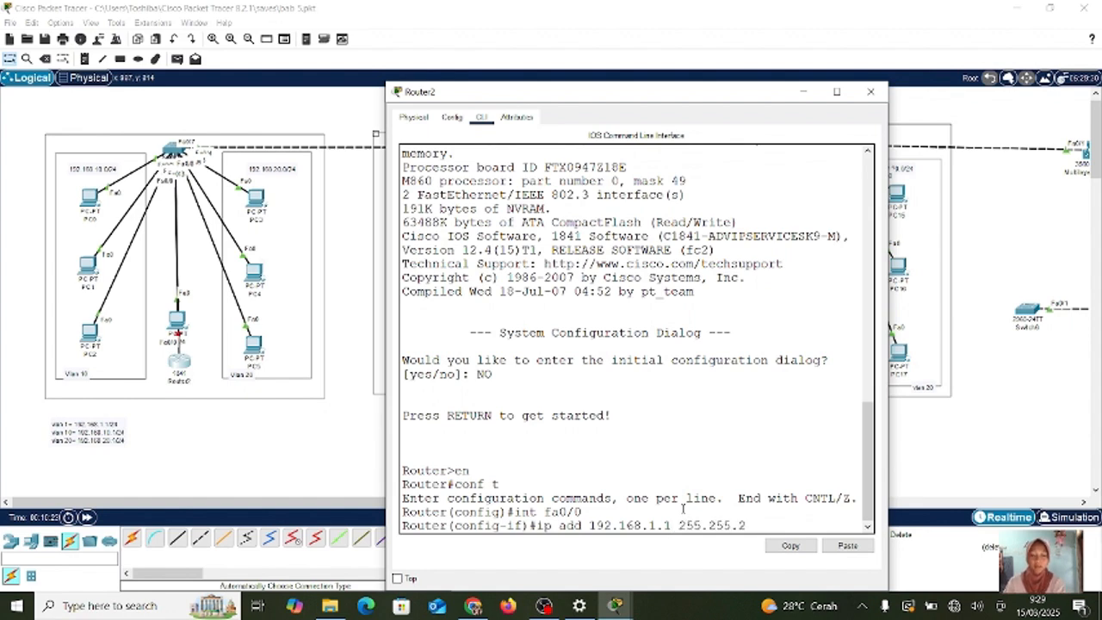
type("55.0")
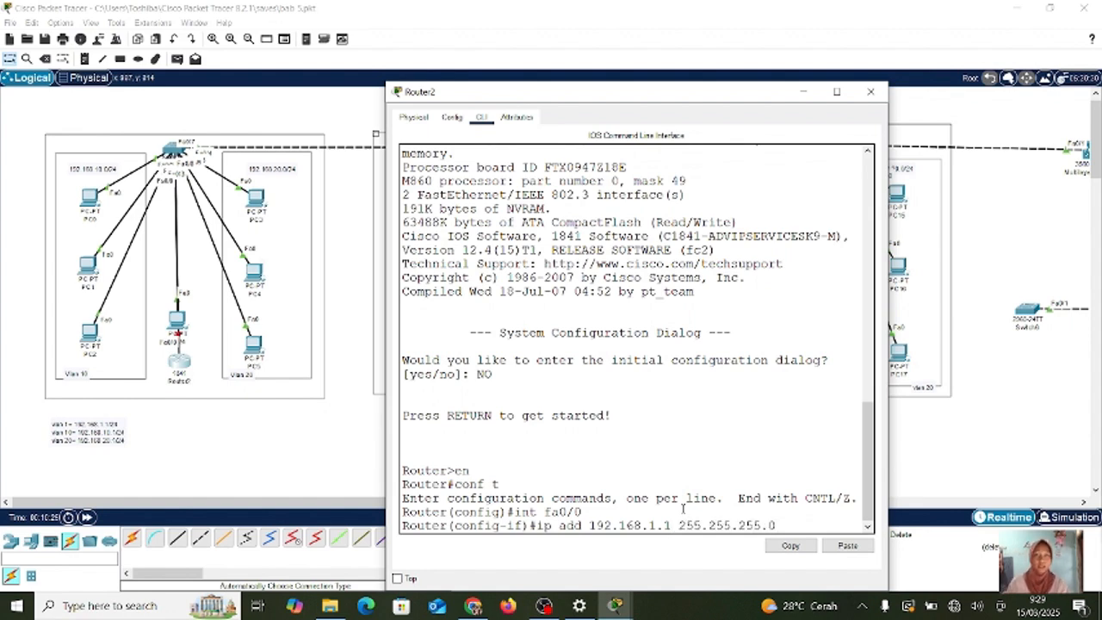
key("Return")
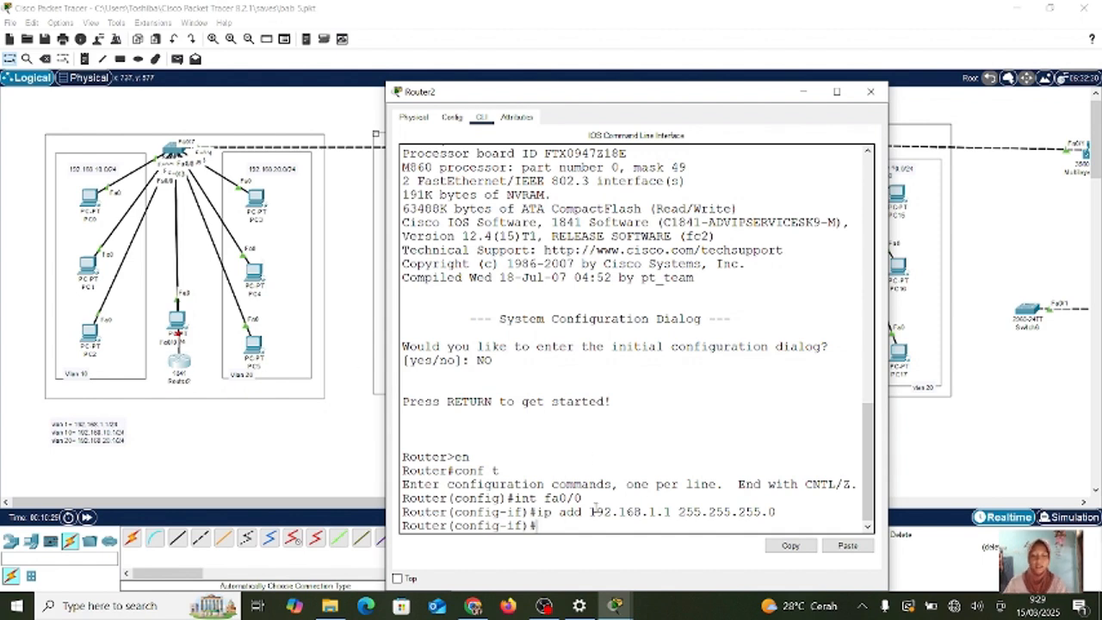
- Enable Router2's fa0/0 interface with the no shutdown command
type("no shutdown")
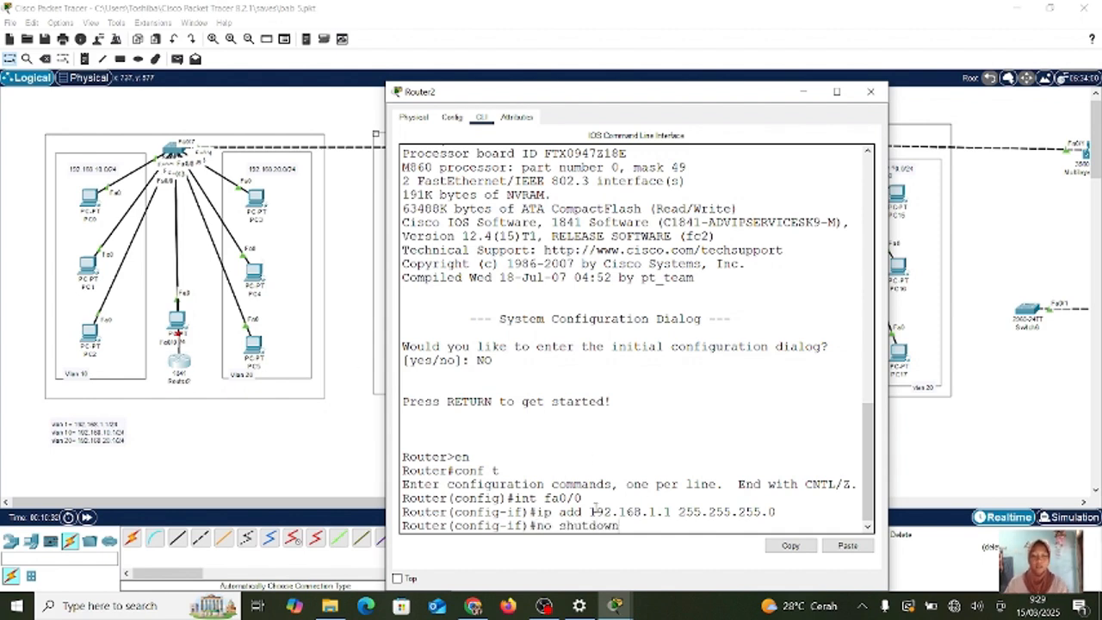
key("Return")
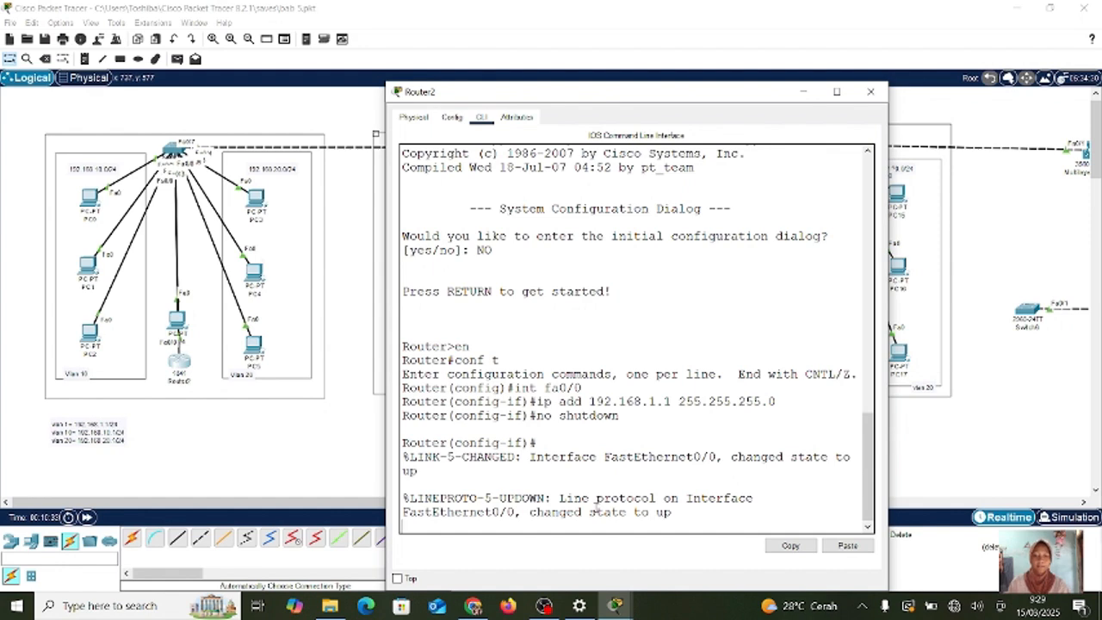
key("Return")
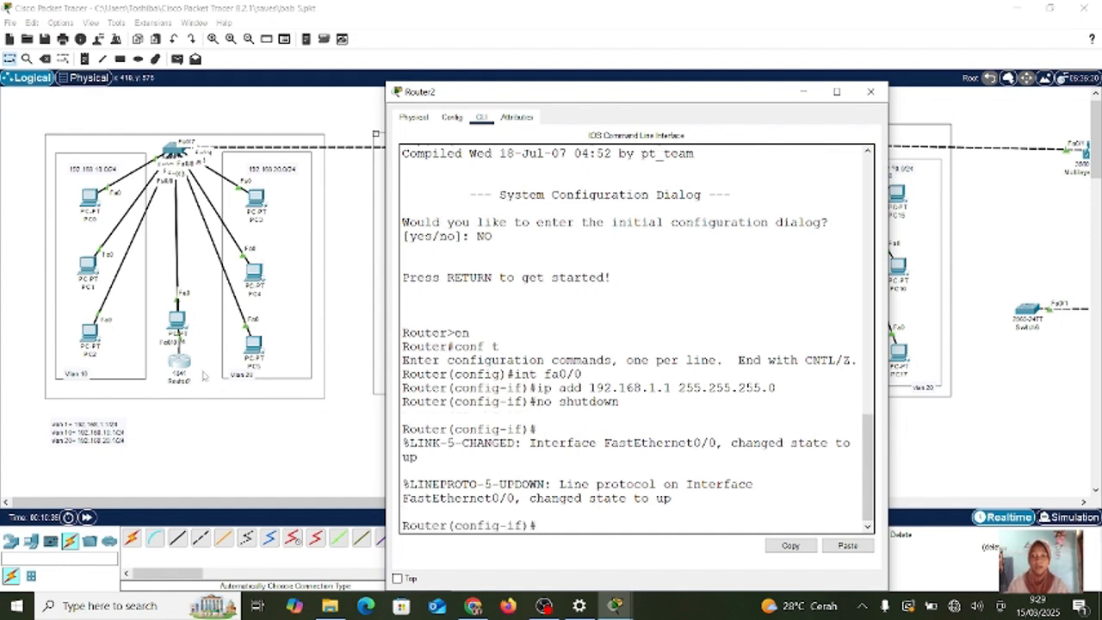
- Move Router2 slightly away from PC24 so that their switch links are drawn apart
left_click_drag(182, 368, 199, 366)
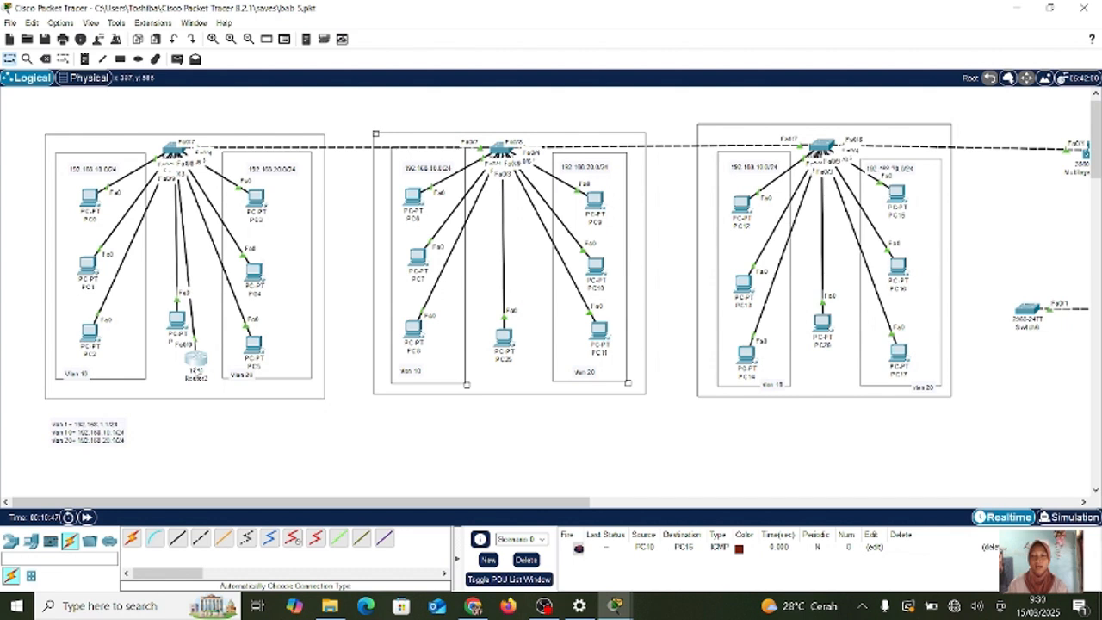
mouse_move(198, 371)
left_mouse_down()
mouse_move(203, 331)
mouse_move(196, 369)
left_mouse_up()
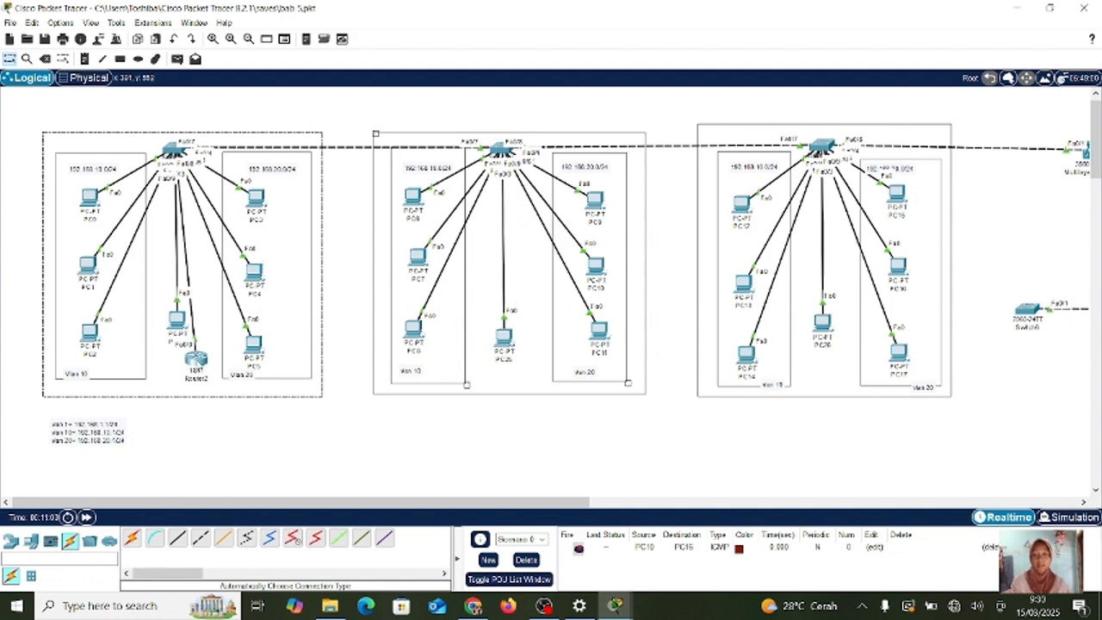
- Reopen Router2's command line, leave the fa0/0 interface configuration and create subinterface fa0/0.10
left_click(196, 358)
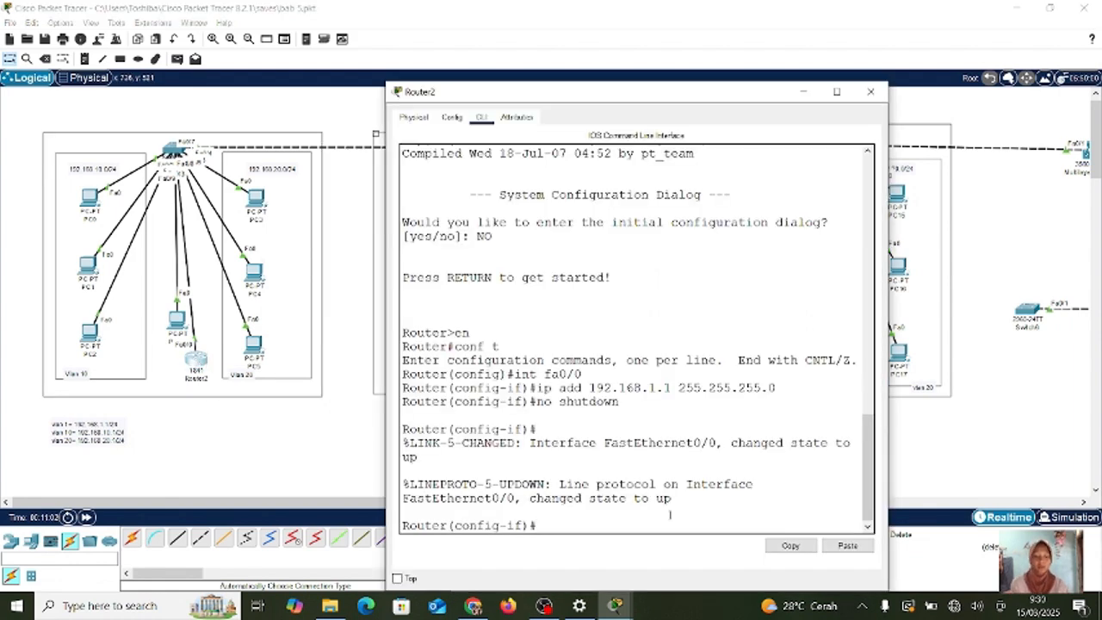
key("Return")
key("Return")
type("ex")
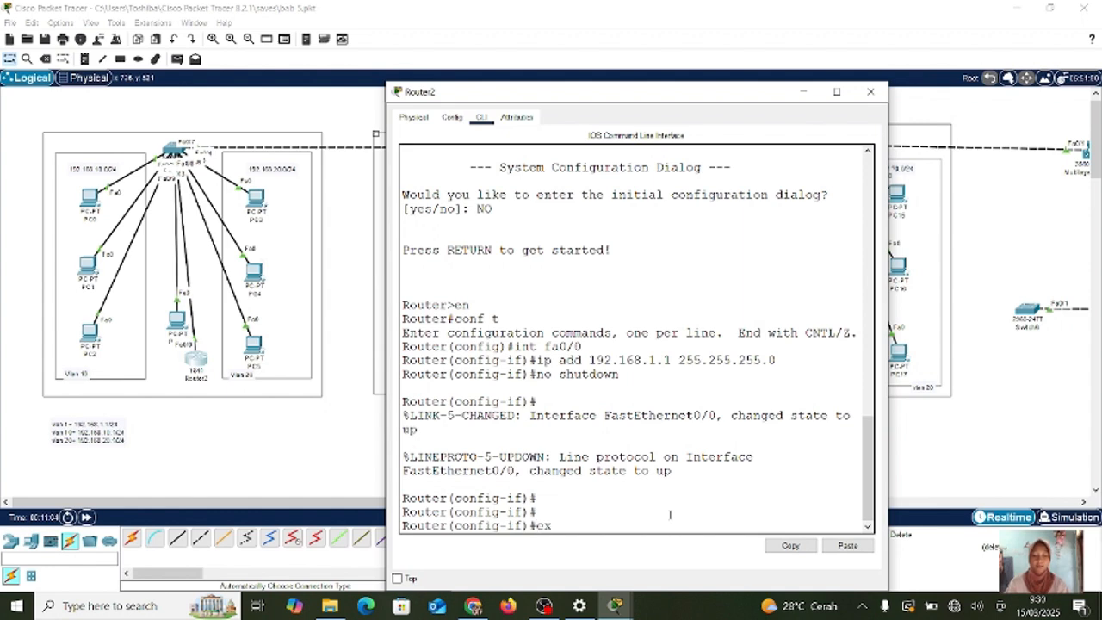
key("Return")
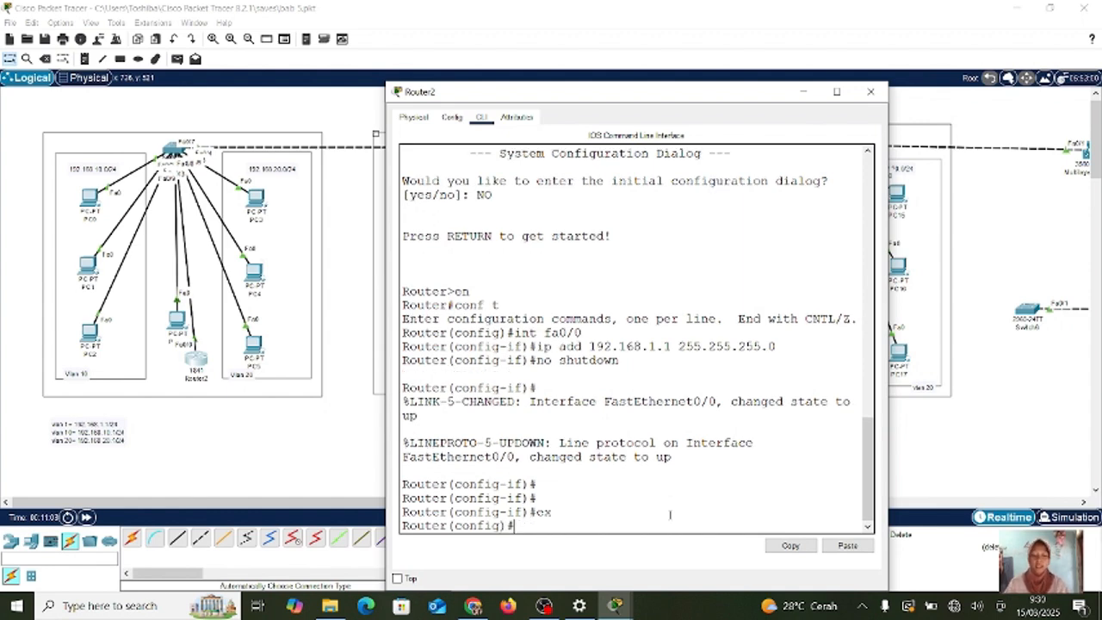
type("interface")
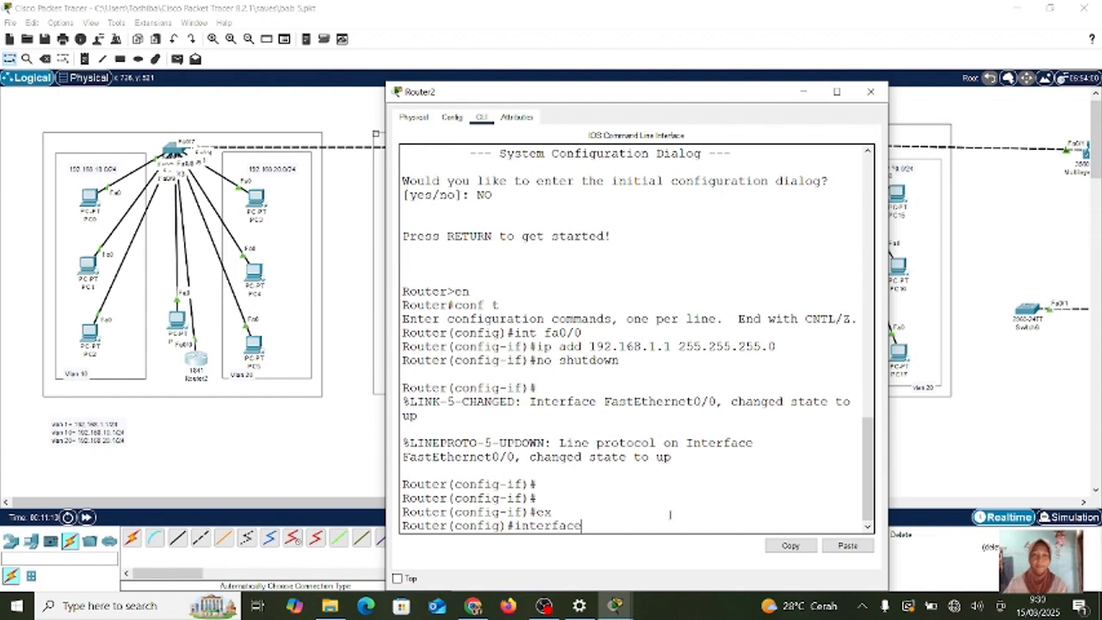
type(" fa0")
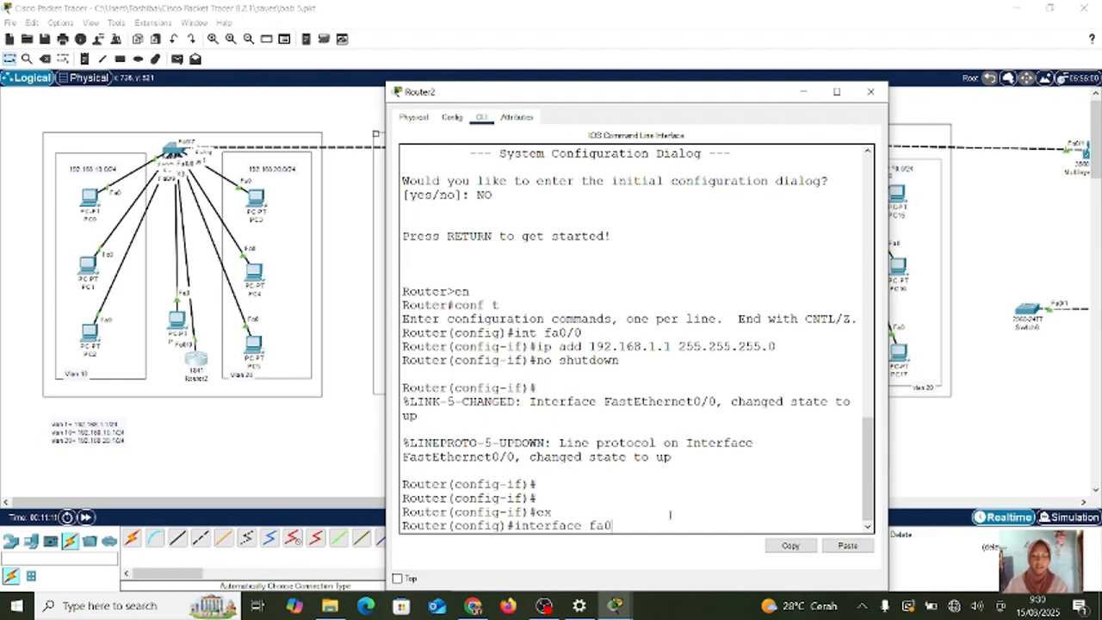
type("/0.10")
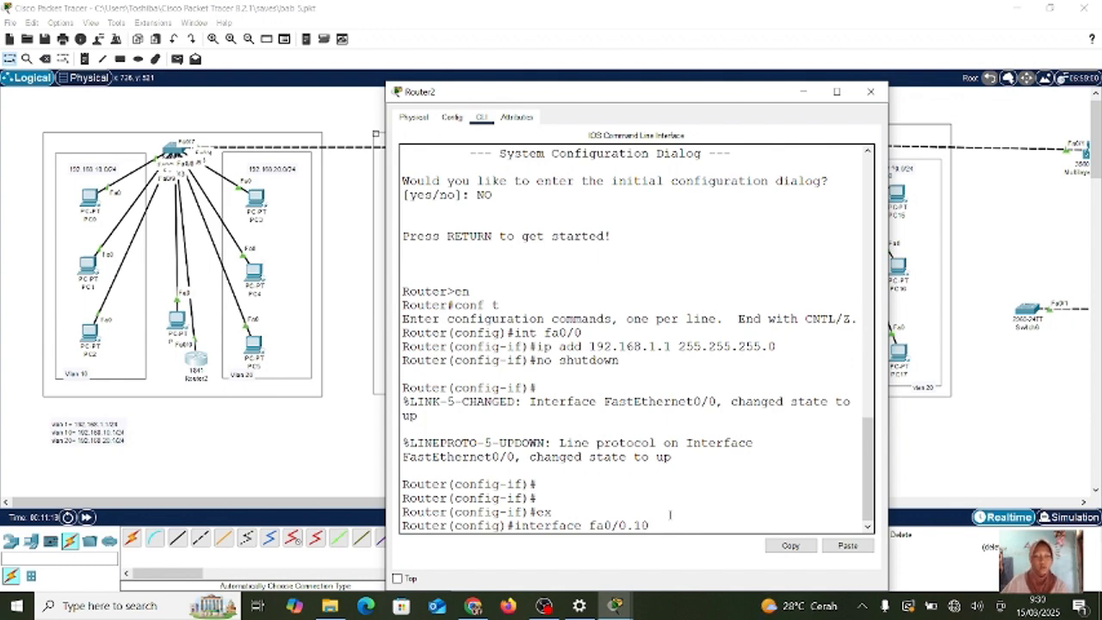
key("Return")
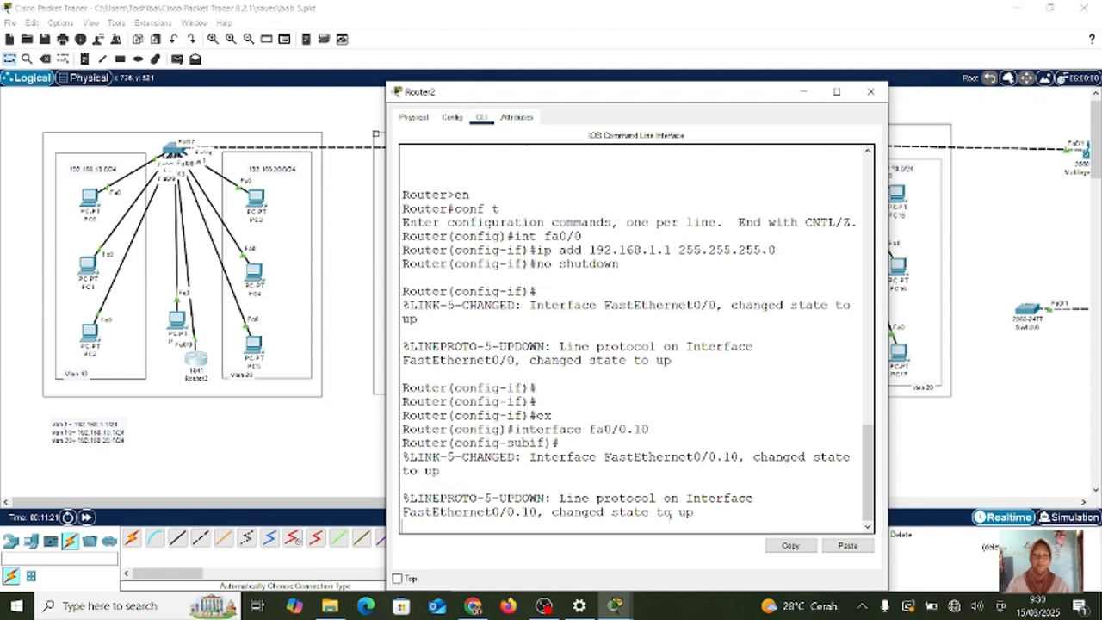
key("Return")
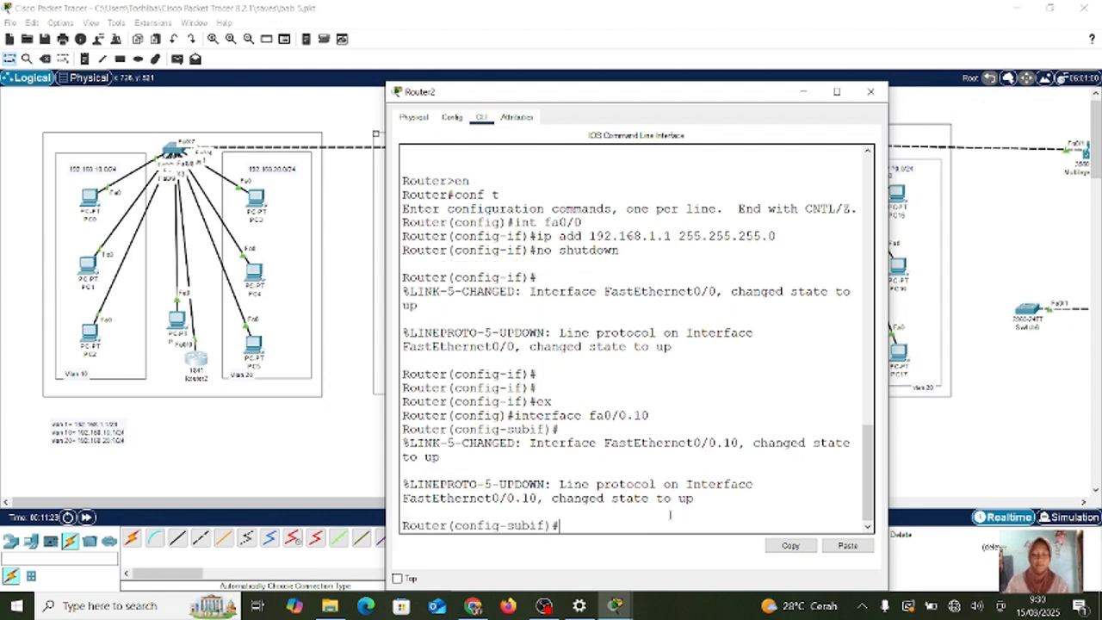
- Set dot1Q encapsulation with VLAN 10 on Router2's subinterface fa0/0.10
type("encapsul")
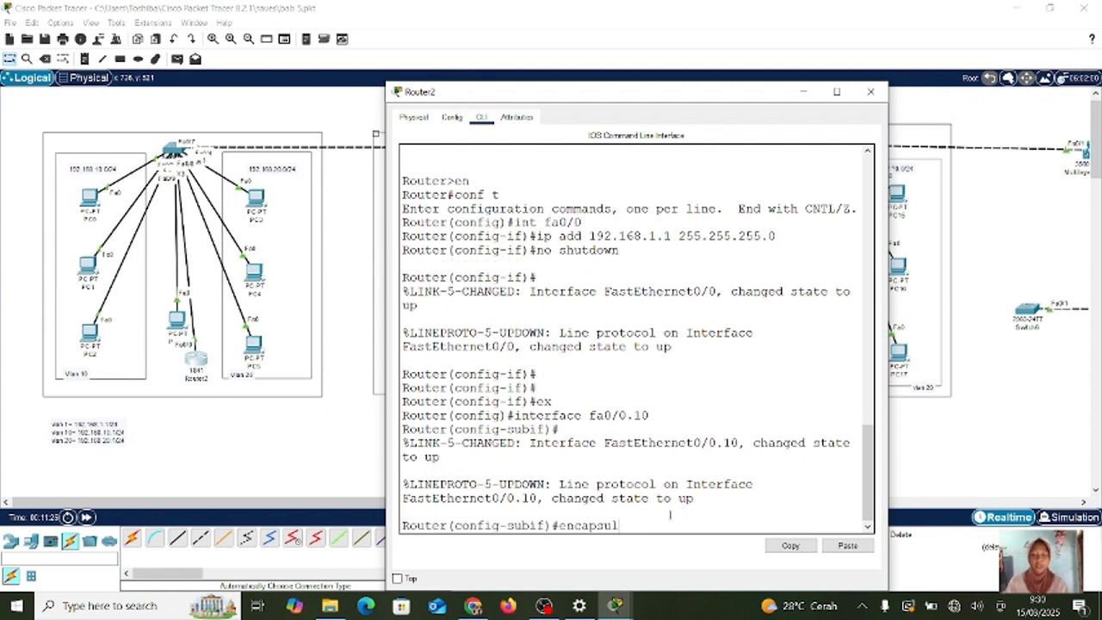
type("ation dot1")
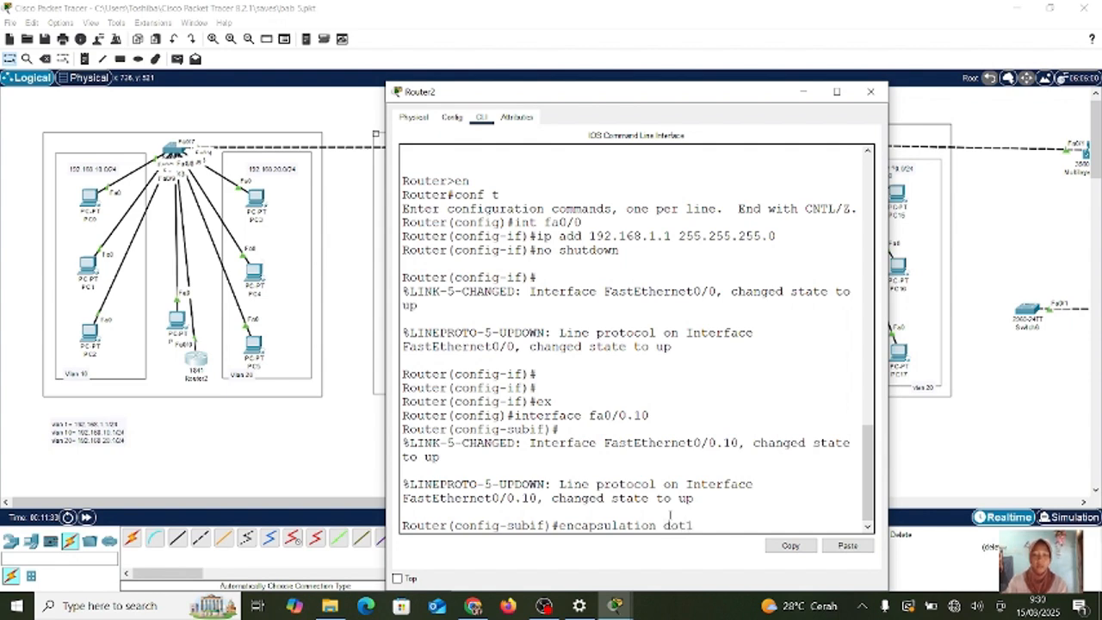
type("Q 10")
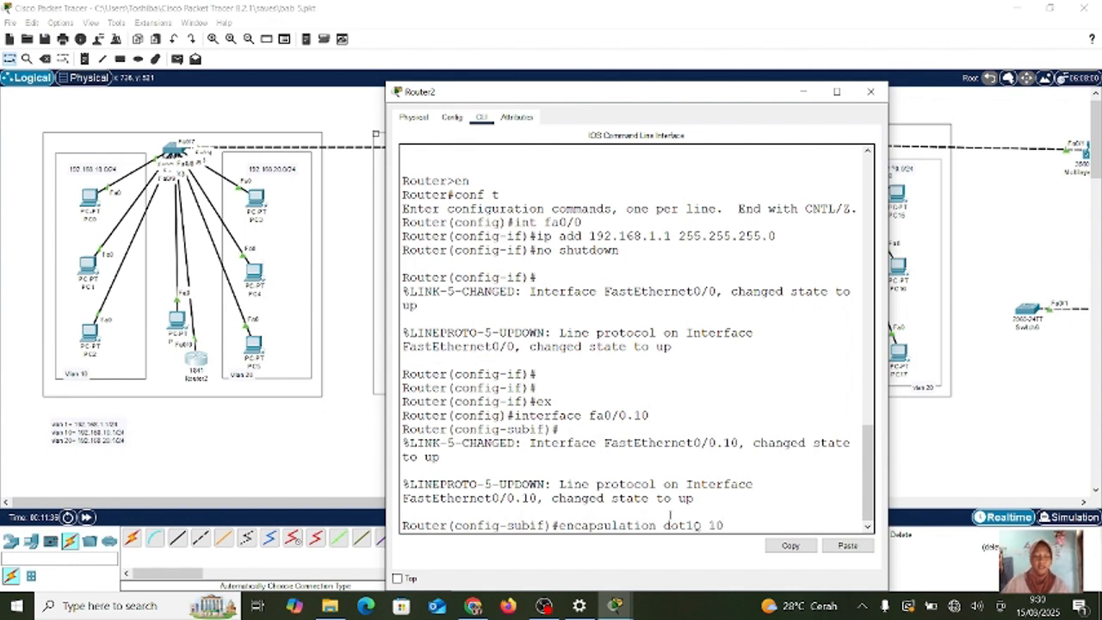
key("Return")
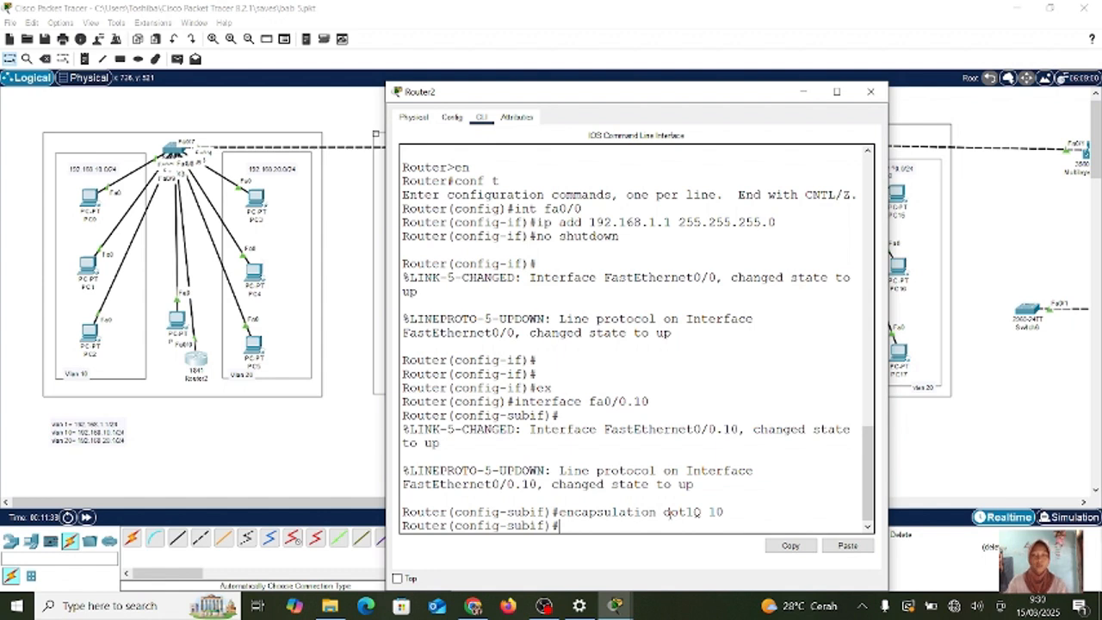
- Assign IP address 192.168.10.1 with subnet mask 255.255.255.0 to subinterface fa0/0.10 and return to global configuration mode
type("ip")
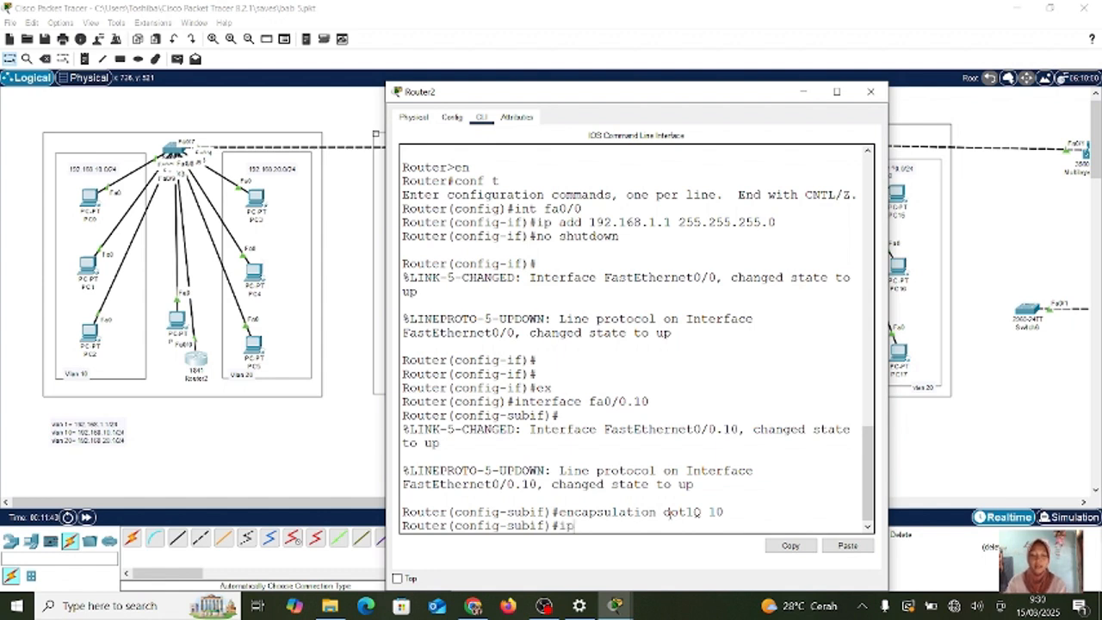
type(" address ")
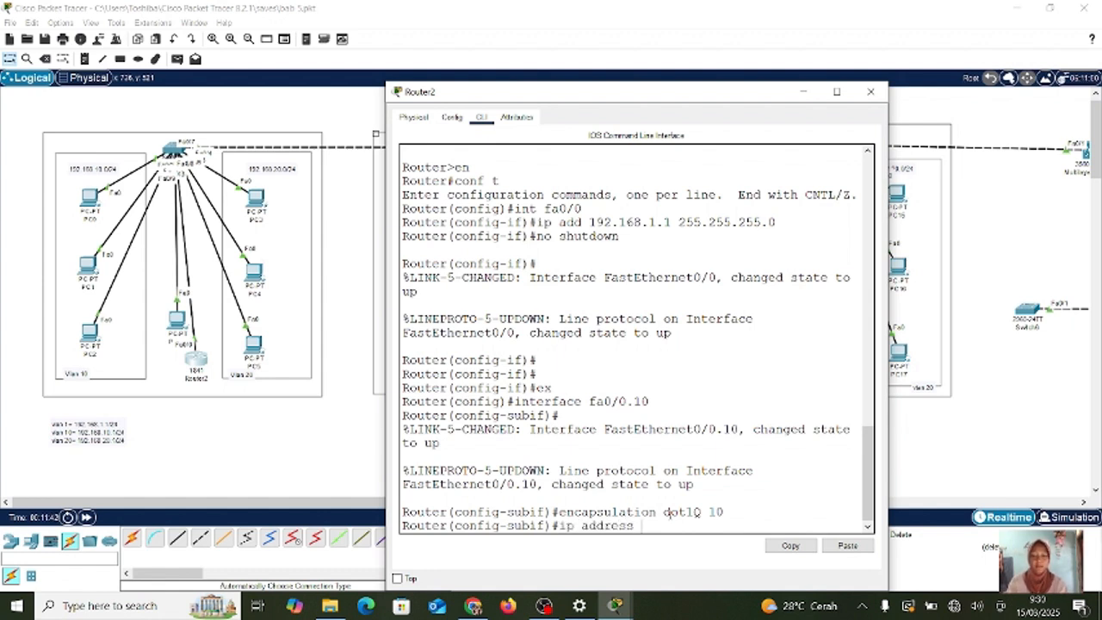
type("192.168")
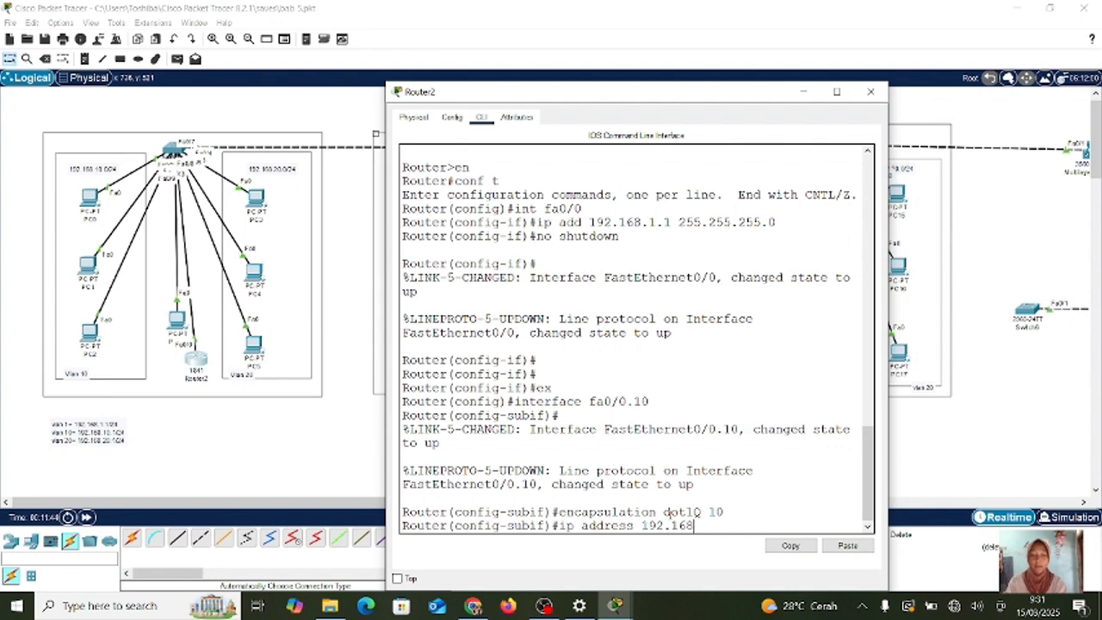
type(".10.1")
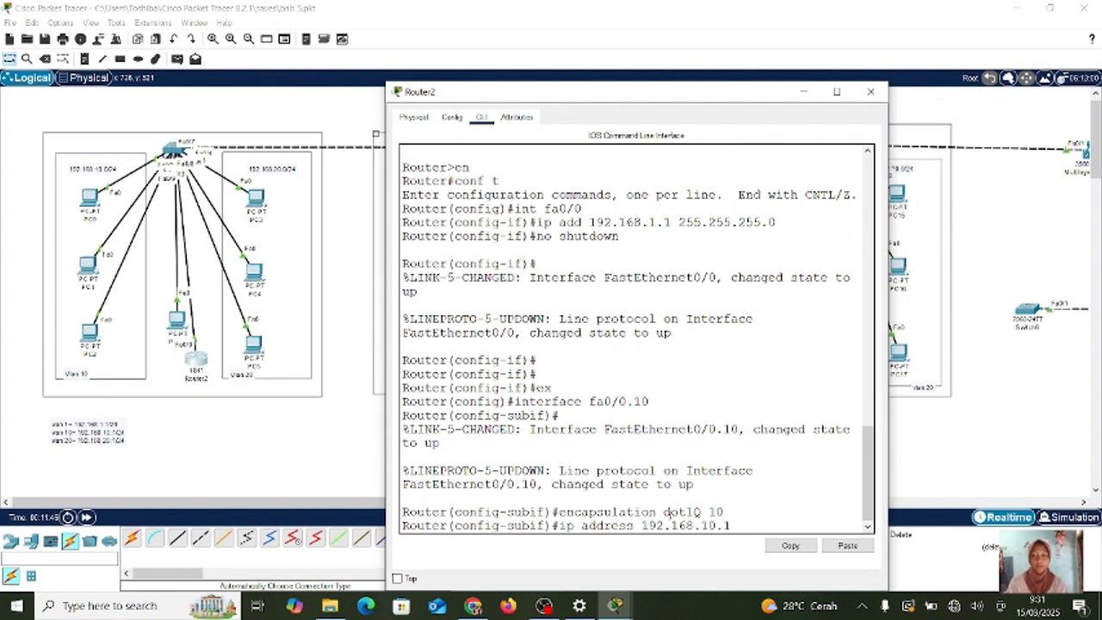
type(" 2552")
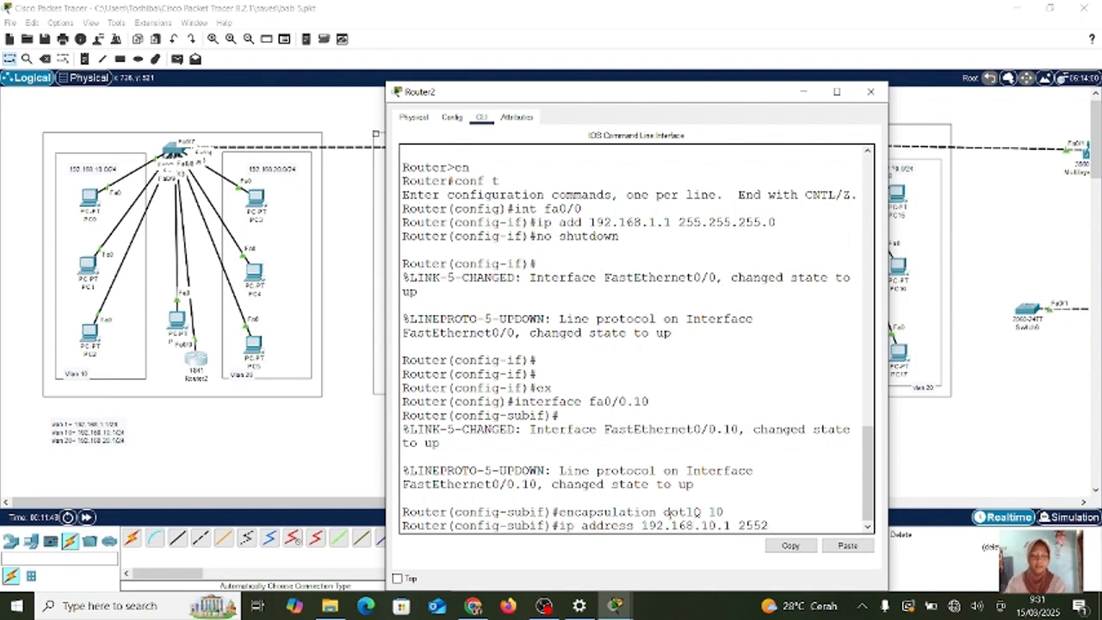
key("BackSpace")
type(".255.255.0")
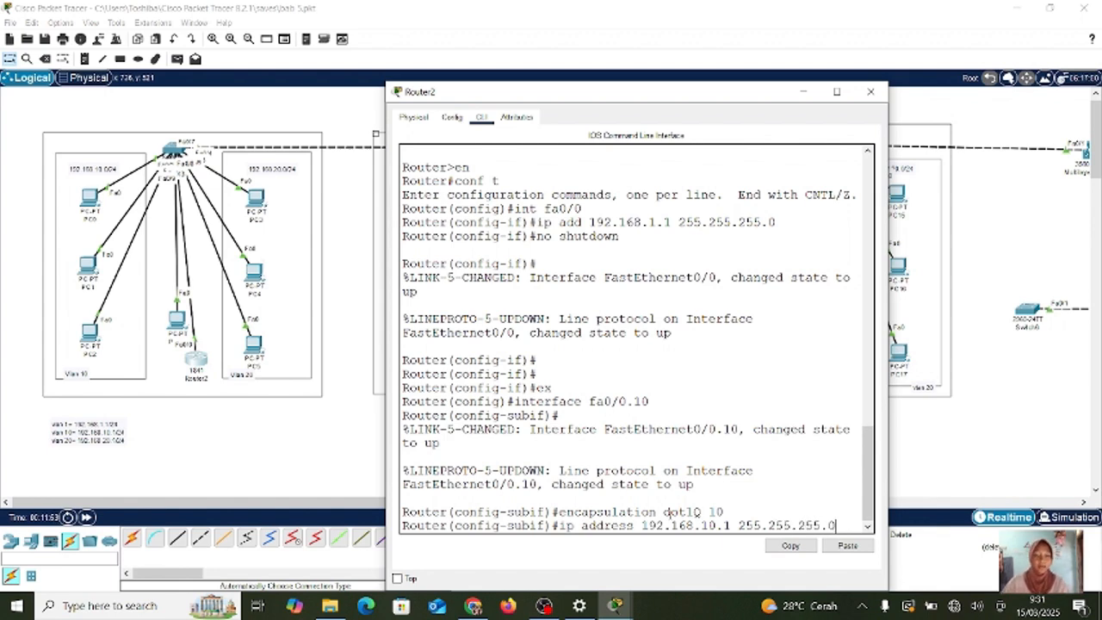
key("Return")
type("ex")
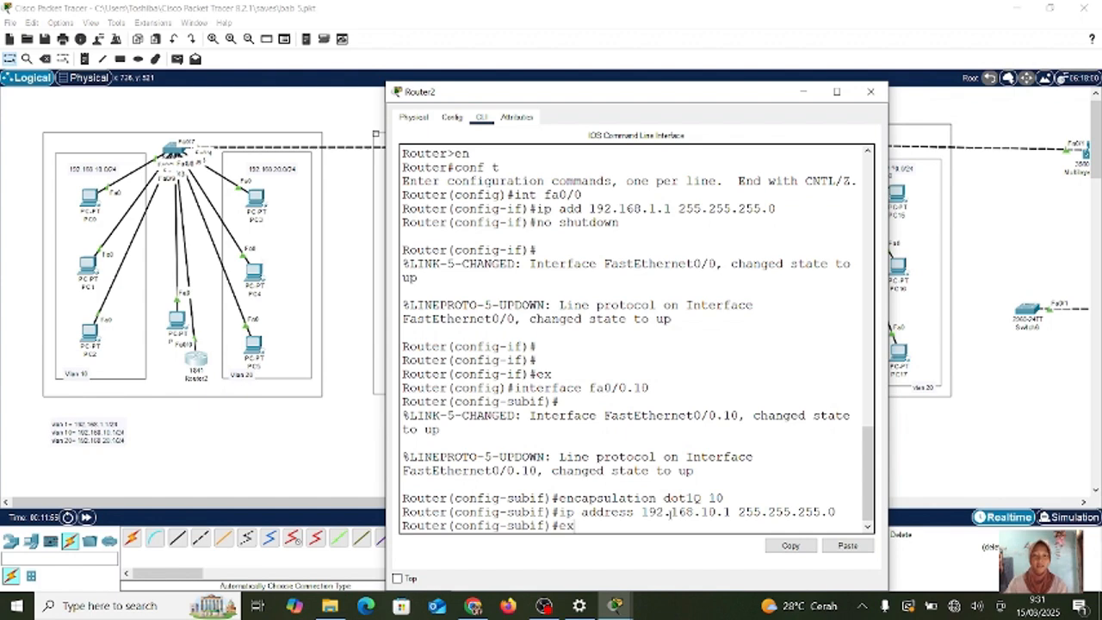
key("Return")
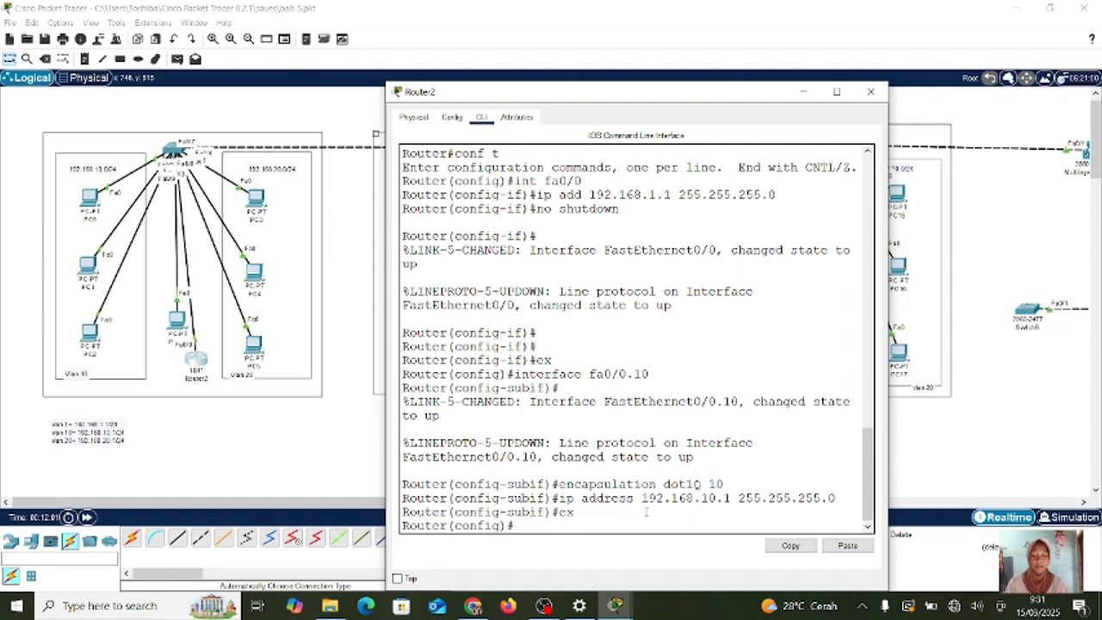
- Create subinterface fa0/0.20 on Router2 by reusing the earlier interface command with the number changed to 20
key("Up")
key("Up")
key("Up")
key("Up")
key("Up")
key("Down")
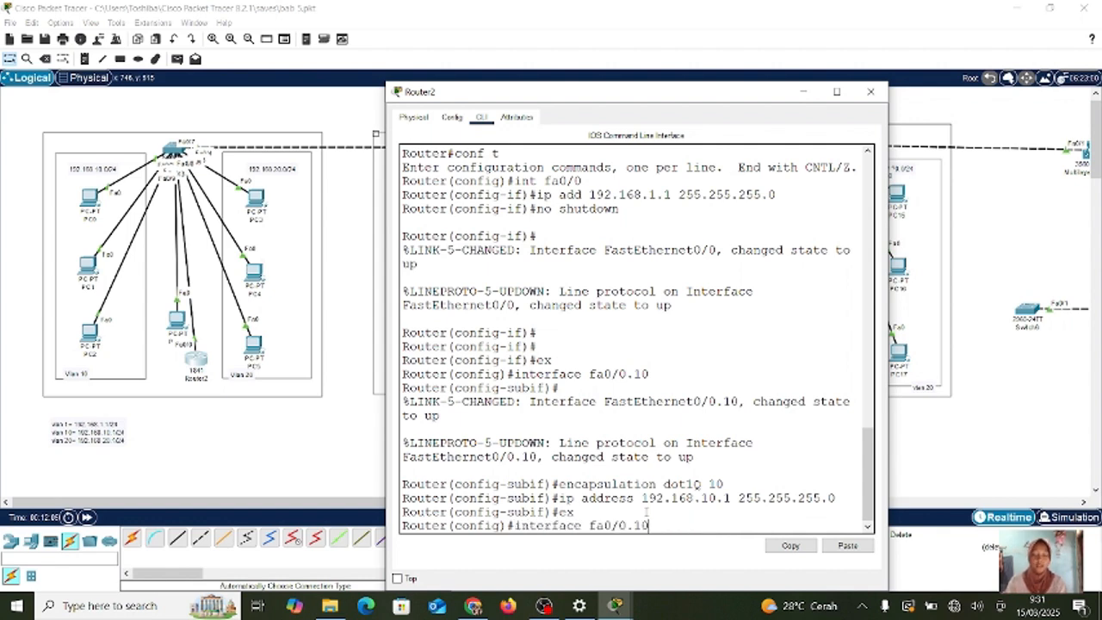
key("BackSpace")
key("BackSpace")
type("20")
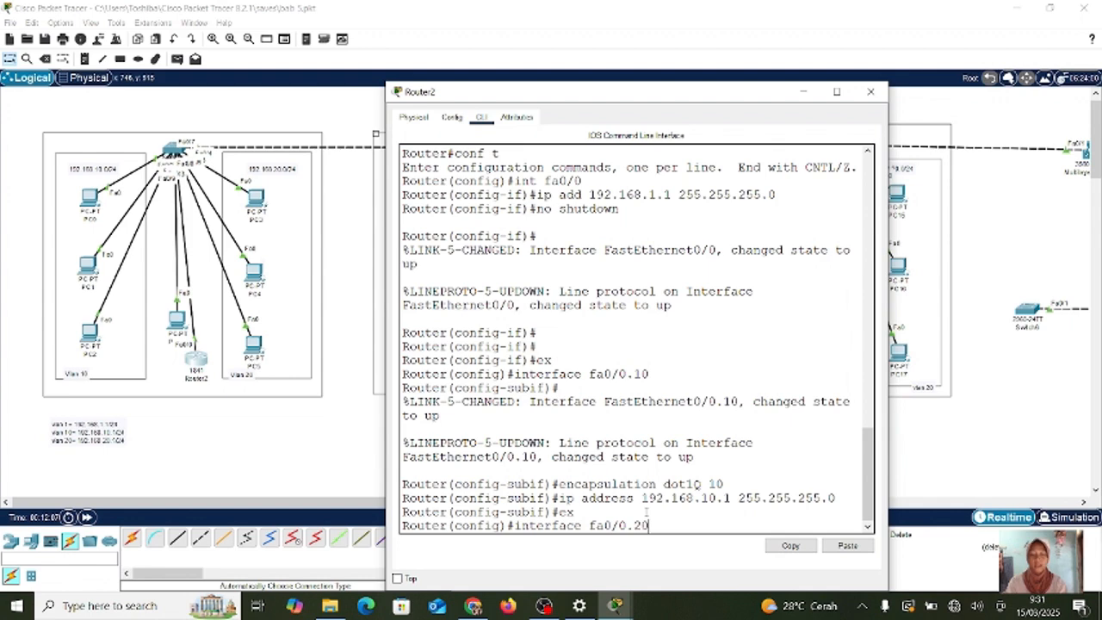
key("Return")
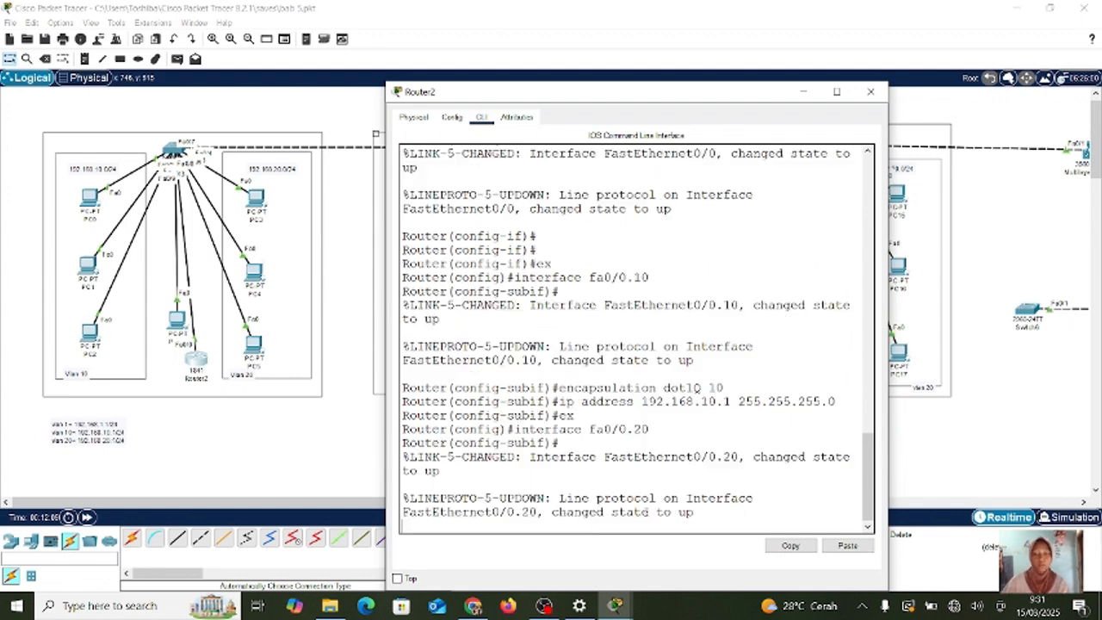
key("Return")
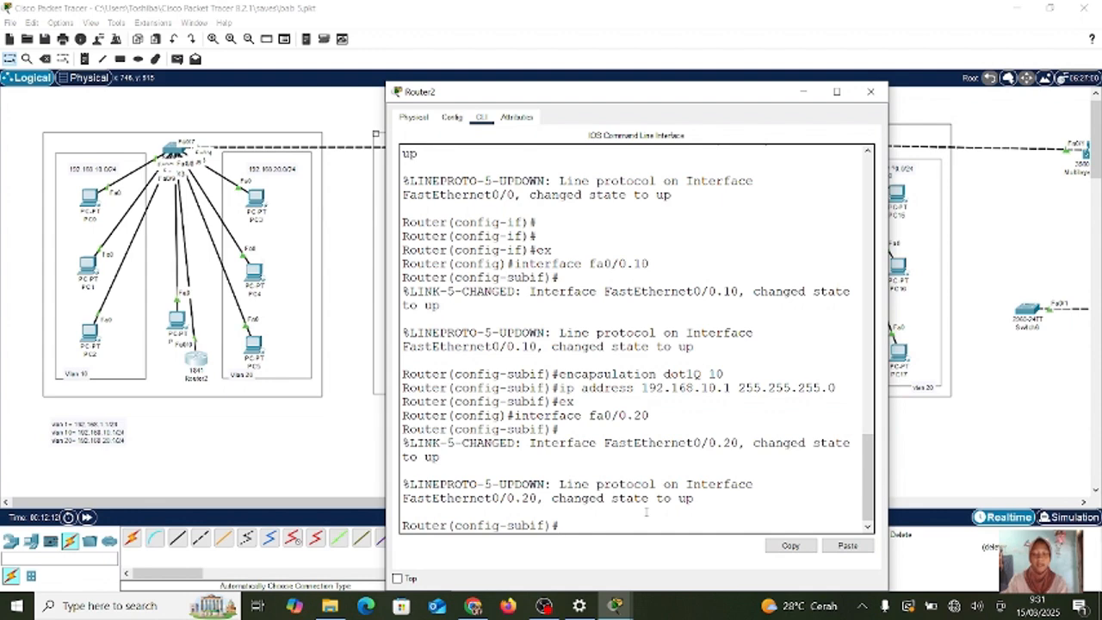
- Set dot1Q encapsulation with VLAN 20 on Router2's subinterface fa0/0.20
type("encapsulation")
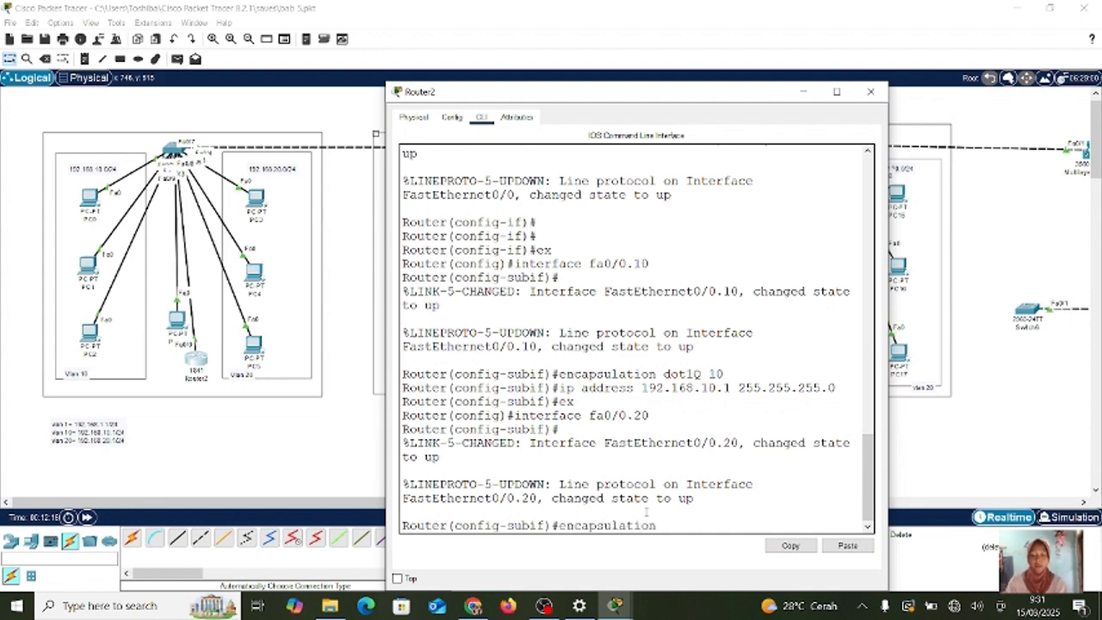
type(" dot1Q")
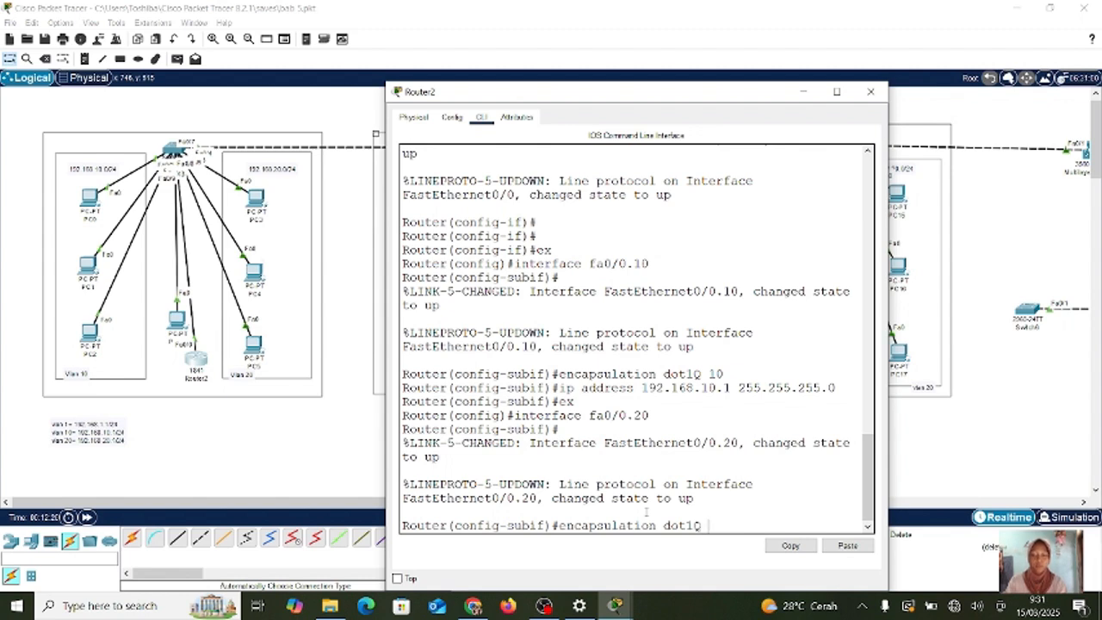
type(" 20")
key("Return")
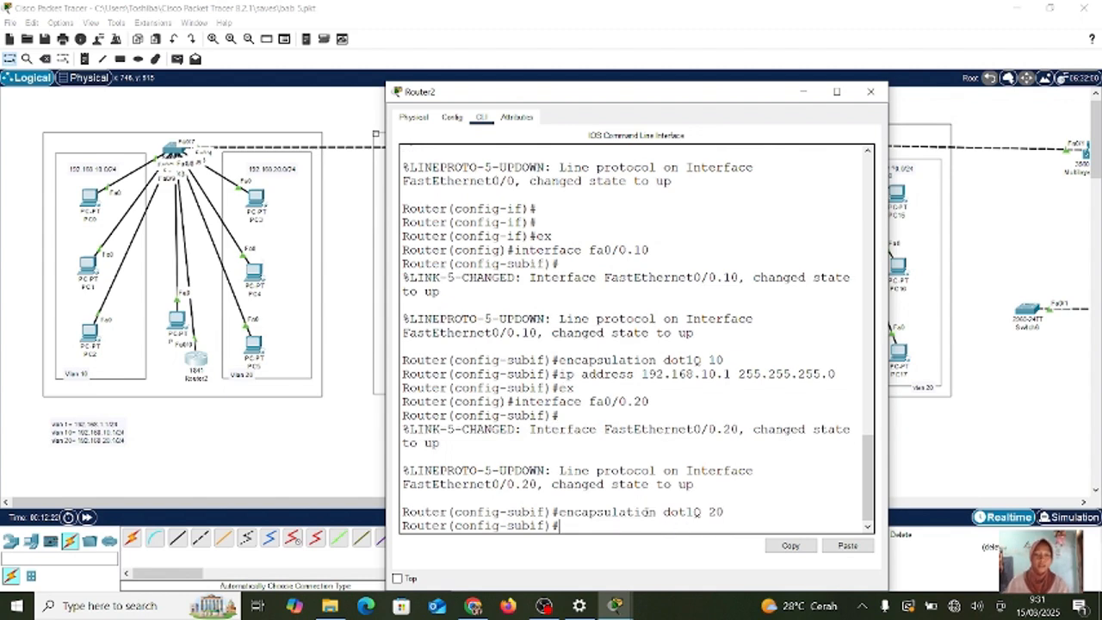
- Assign IP address 192.168.20.1 with subnet mask 255.255.255.0 to subinterface fa0/0.20 and exit to global configuration mode
type("ip ")
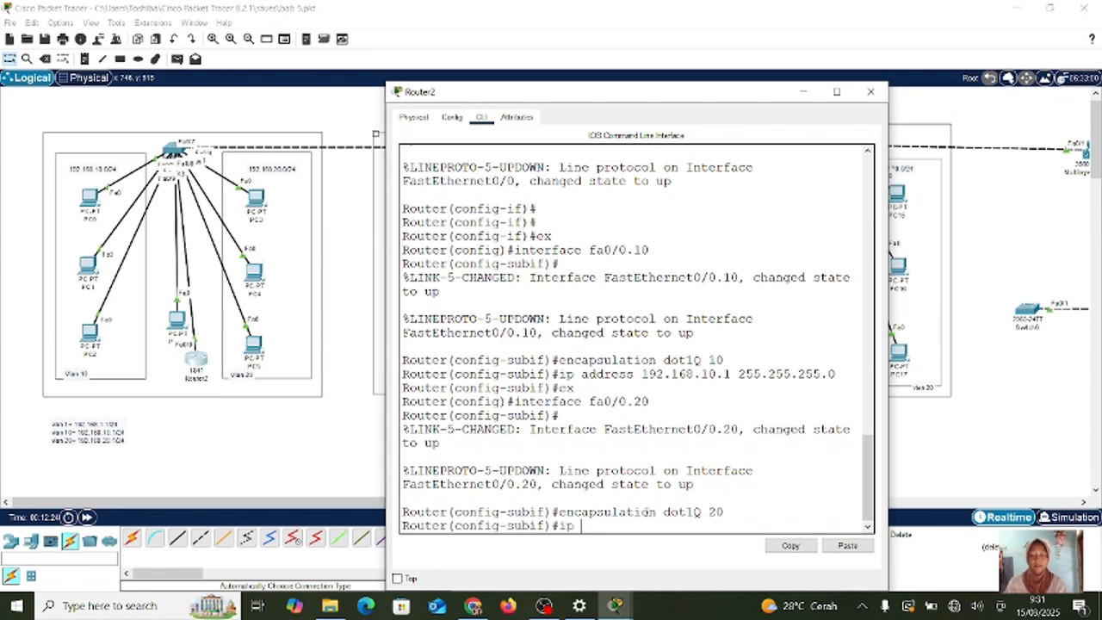
type("address 1")
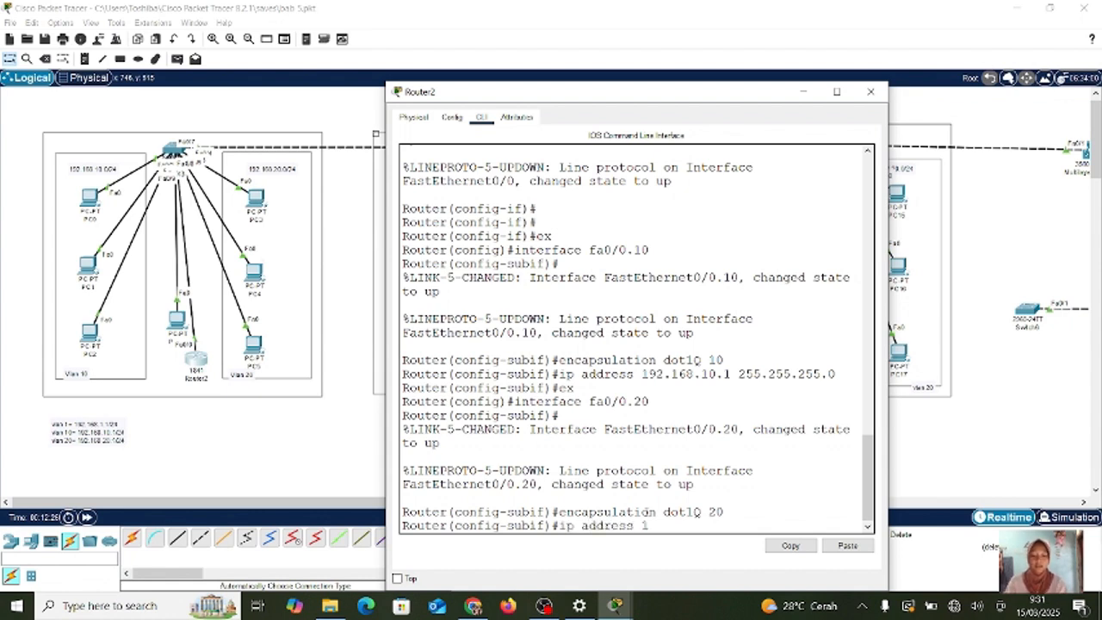
type("92.168.20.1 255.255.255")
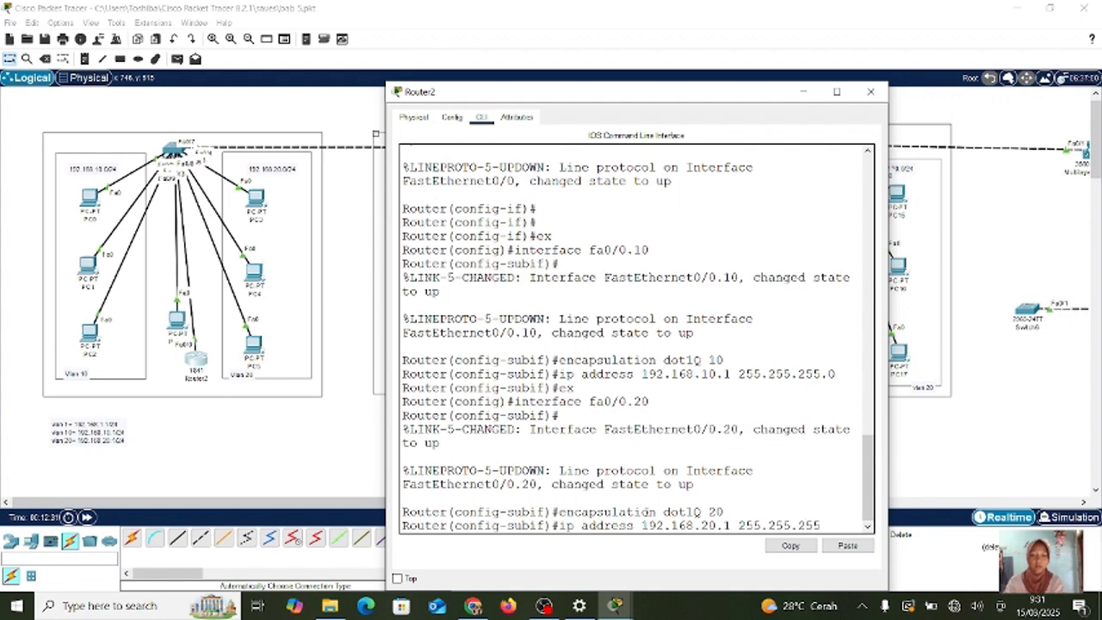
type(".0")
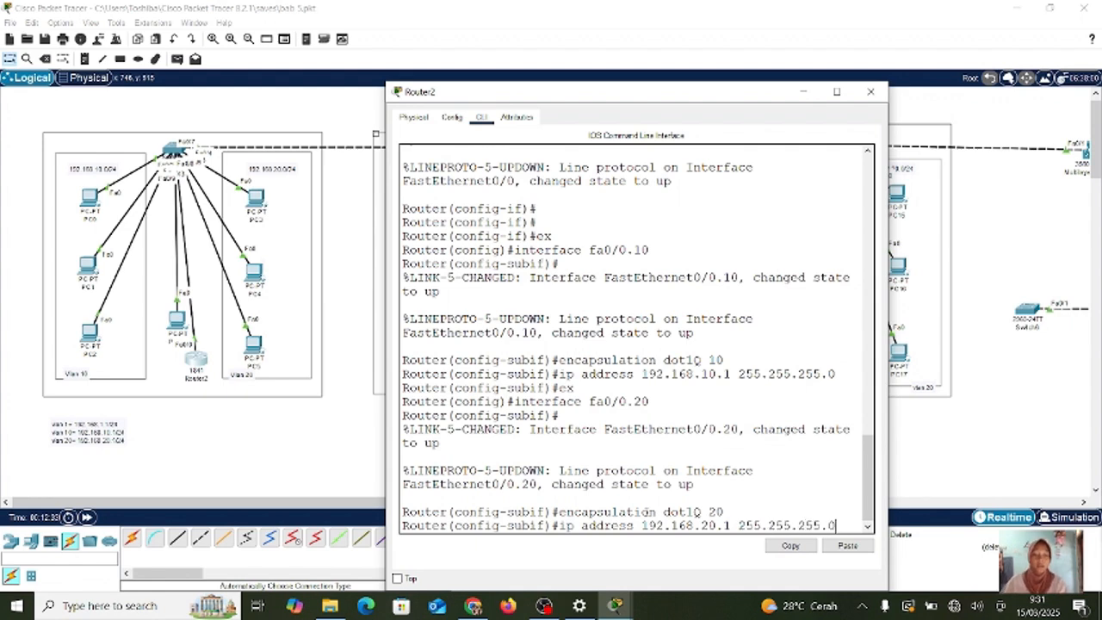
key("Return")
type("er(config-subif)#e")
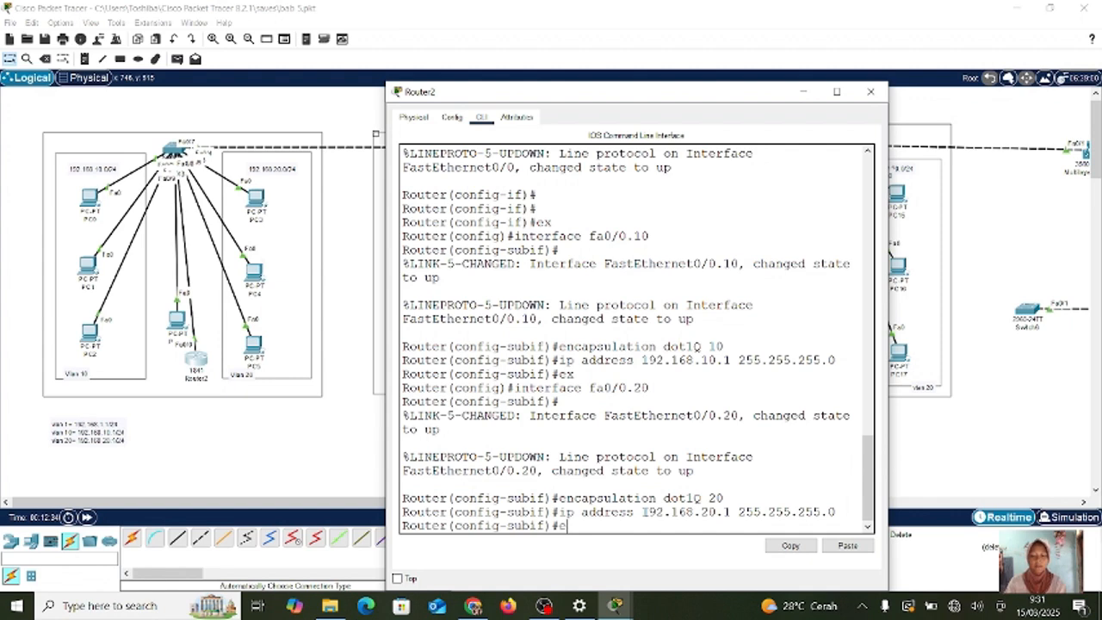
type("xit")
key("Return")
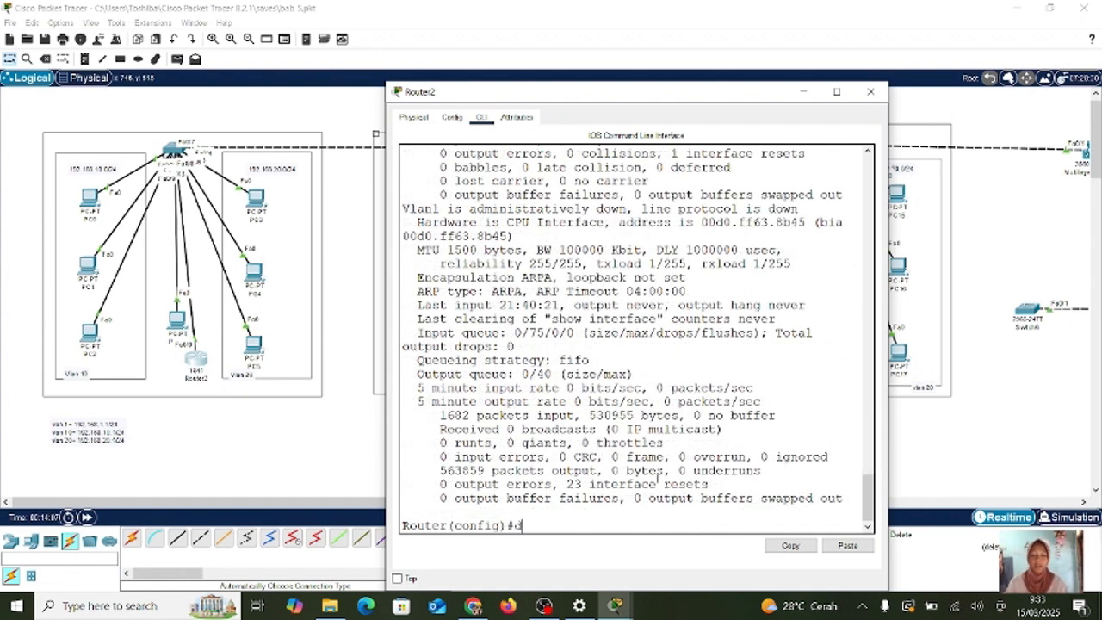
- Display Router2's interface address summary with do show ip interface brief, then minimize the router window
type("do dhow")
key("BackSpace")
key("BackSpace")
key("BackSpace")
type("show")
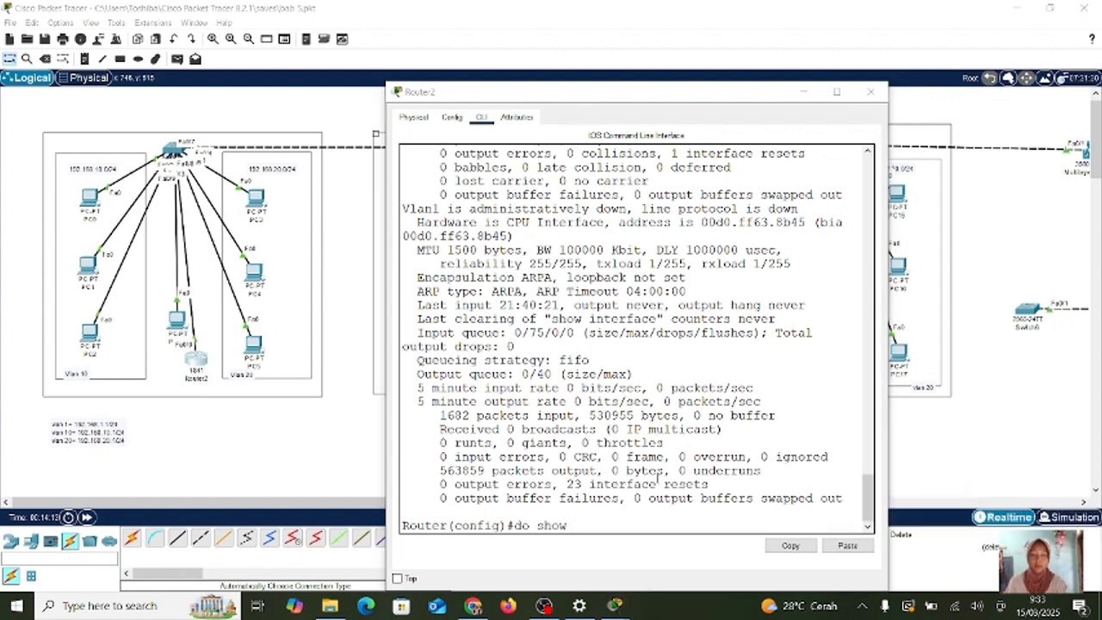
type(" ip in")
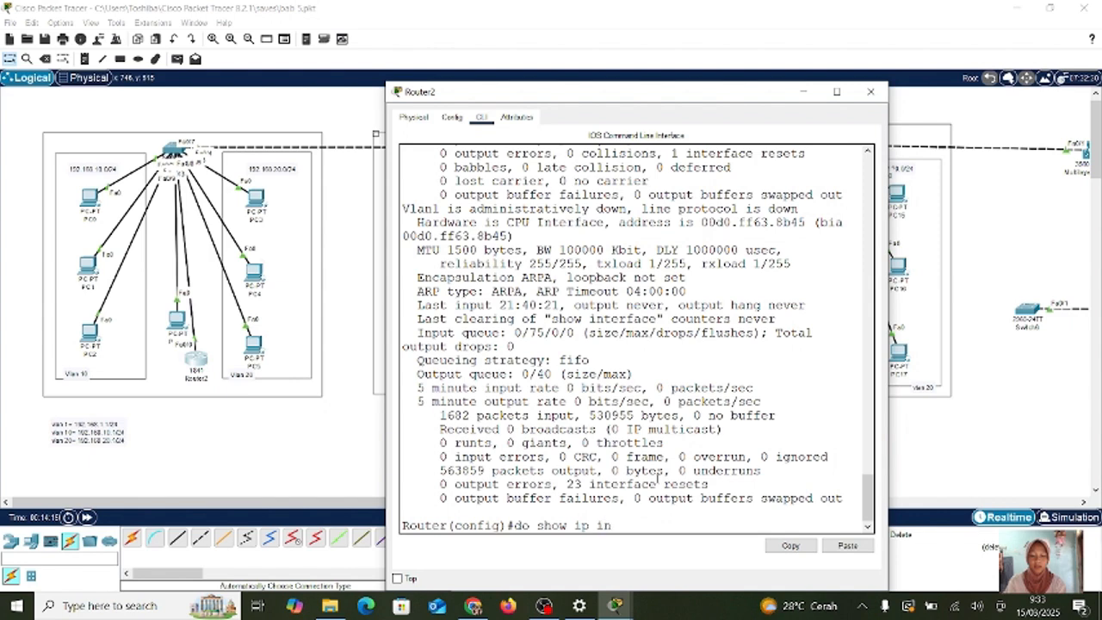
type("terface br")
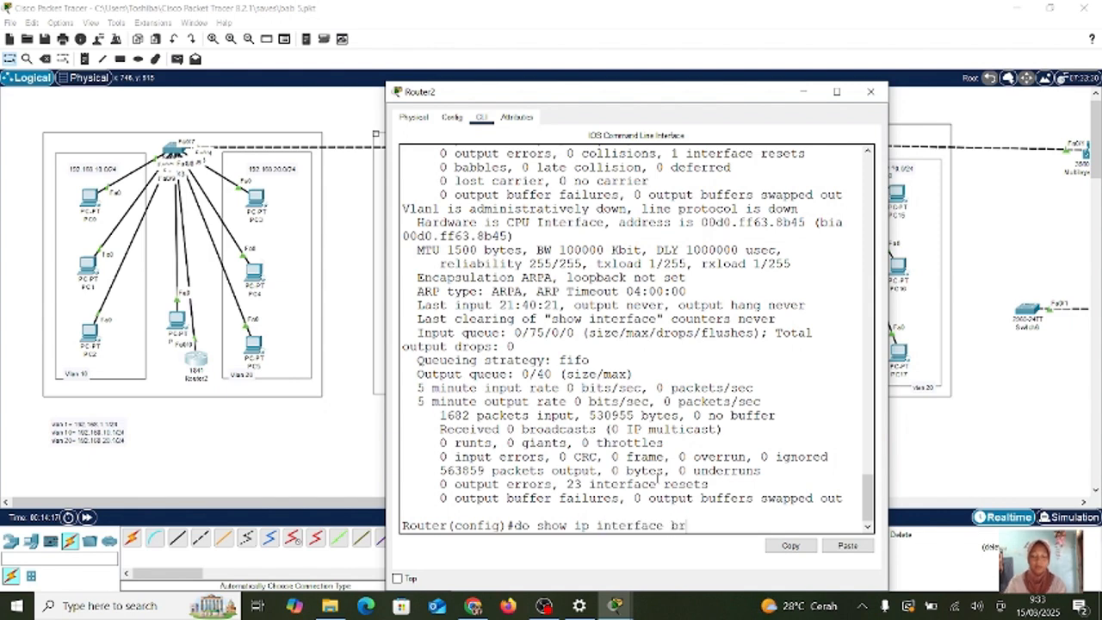
type("ief")
key("Return")
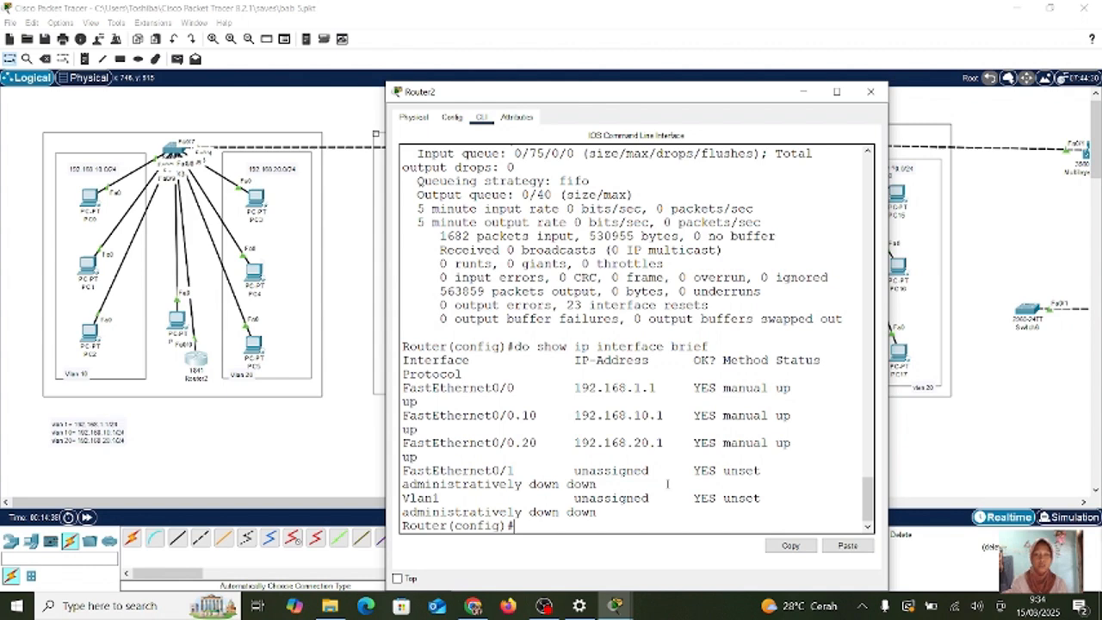
left_click(800, 92)
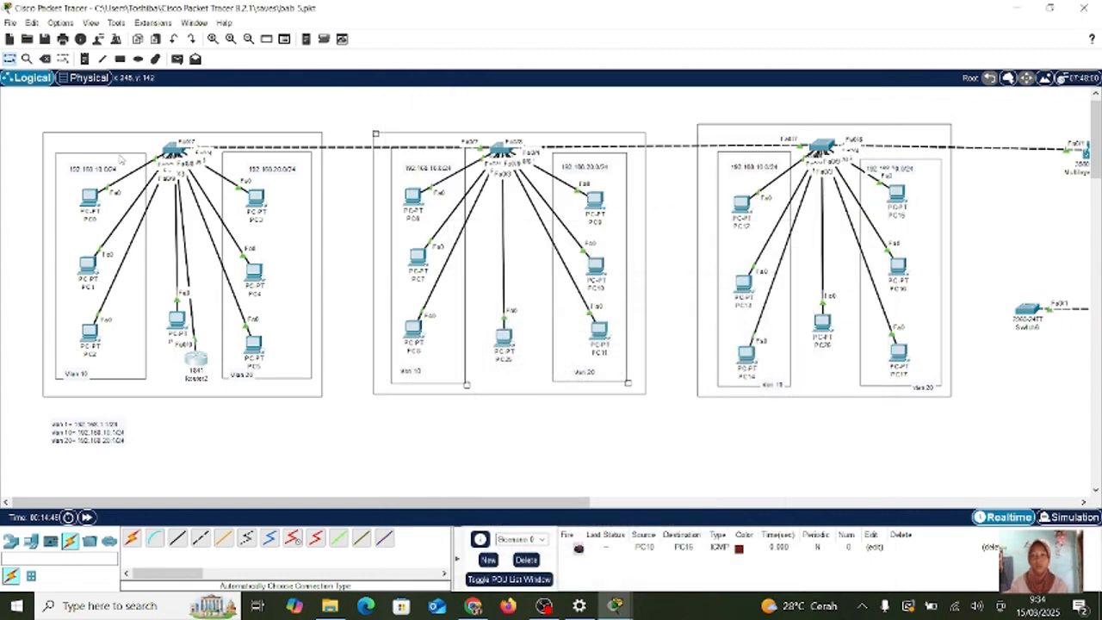
- Set PC0's default gateway to 192.168.10.1 and its IPv4 address to 192.168.10.12
left_click(89, 197)
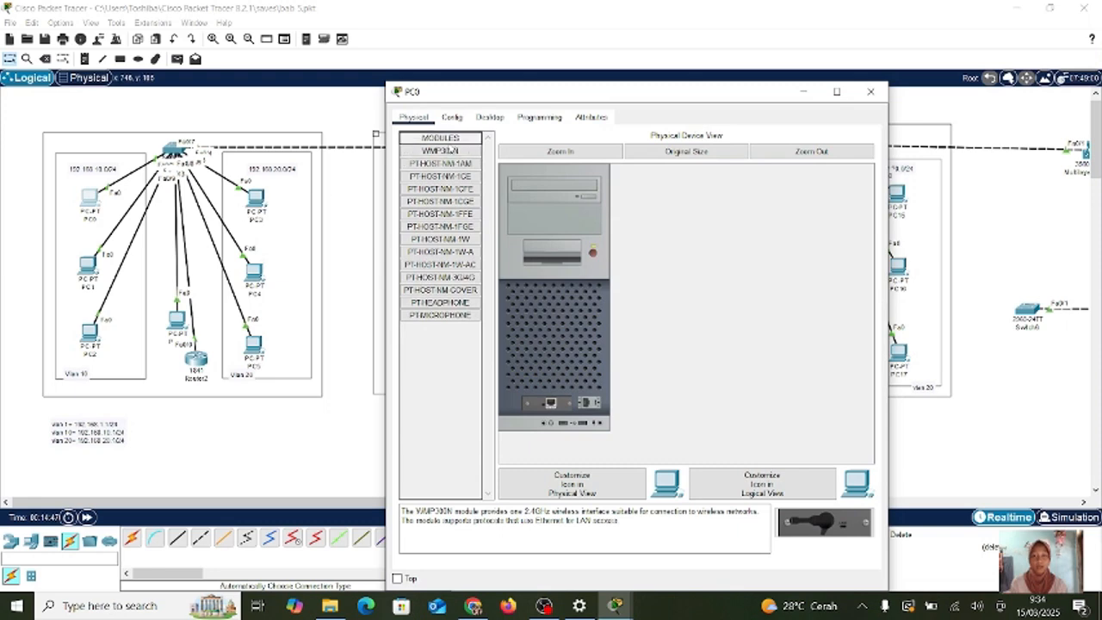
left_click(451, 117)
left_click(489, 117)
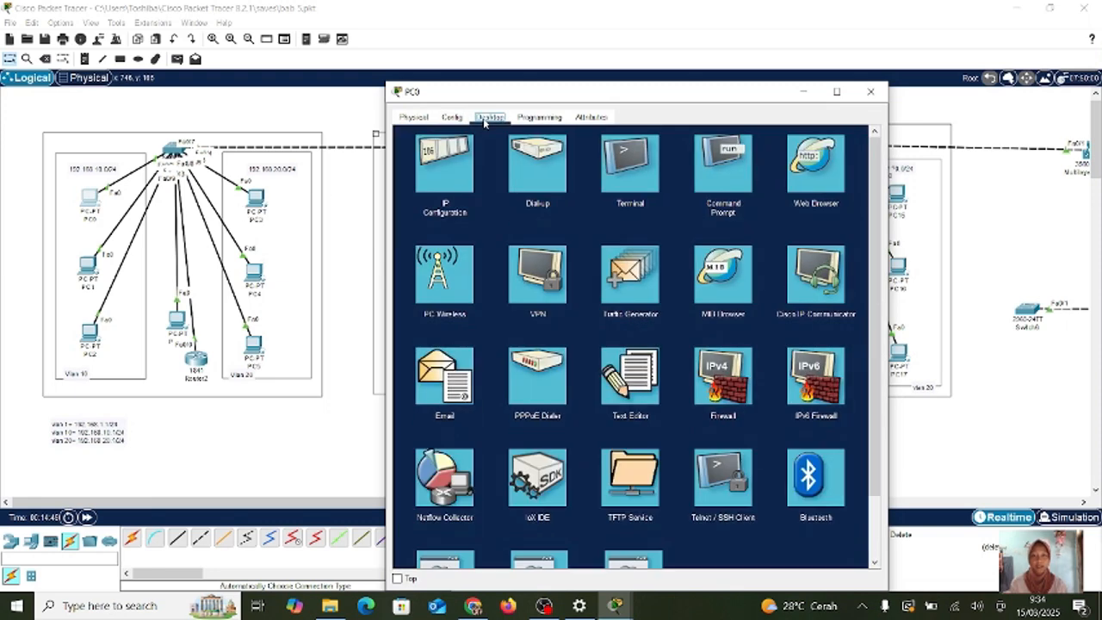
left_click(424, 176)
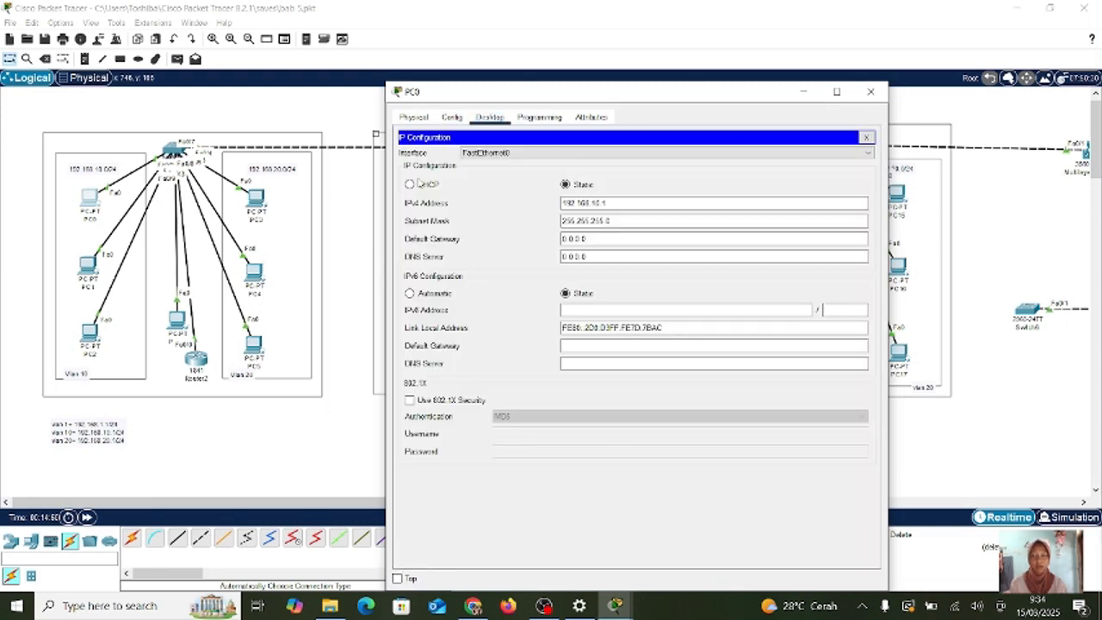
left_click(590, 245)
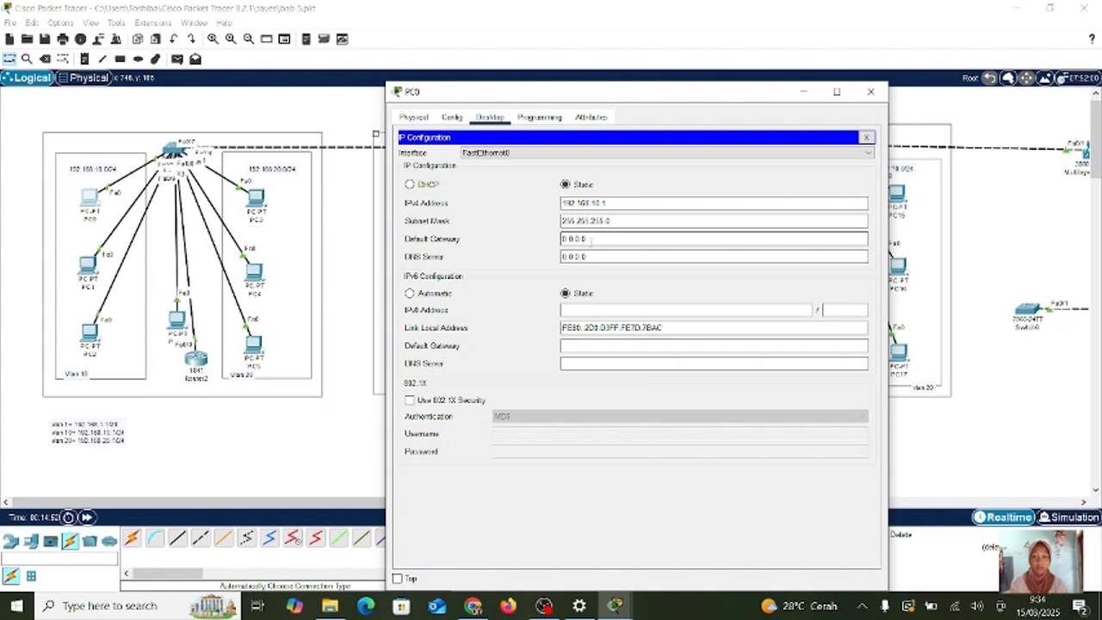
key("ctrl+a")
key("BackSpace")
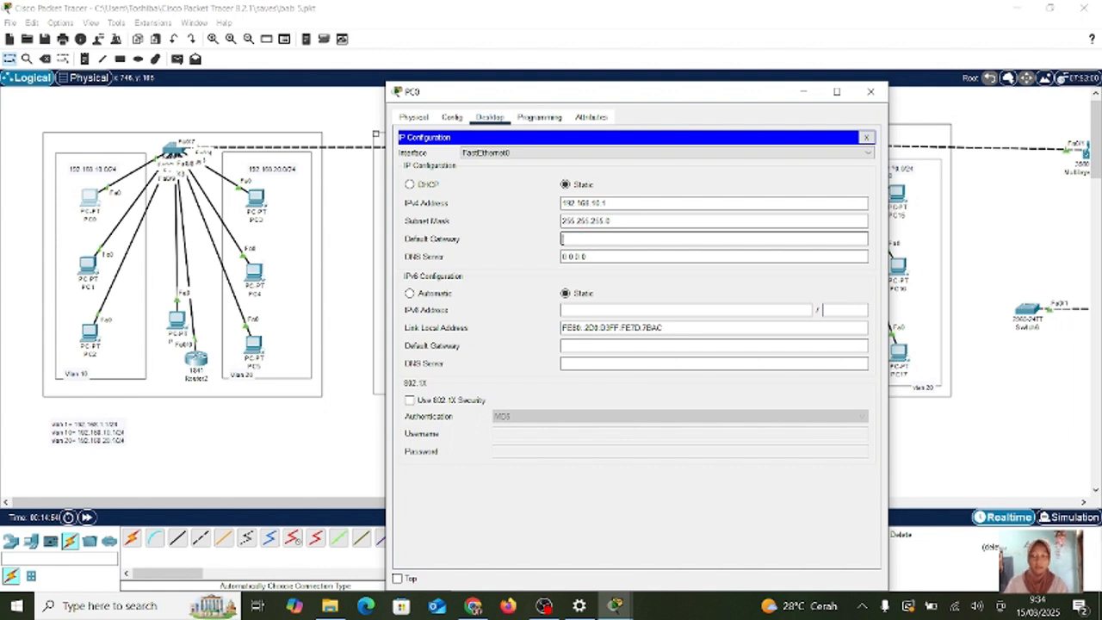
type("192.168.")
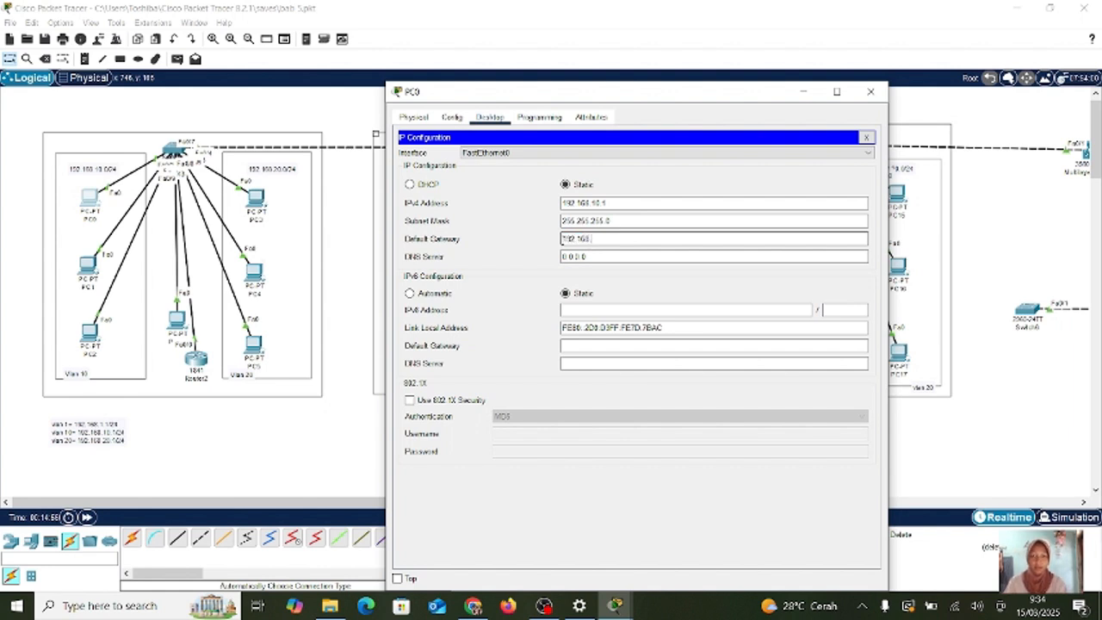
type("10.1")
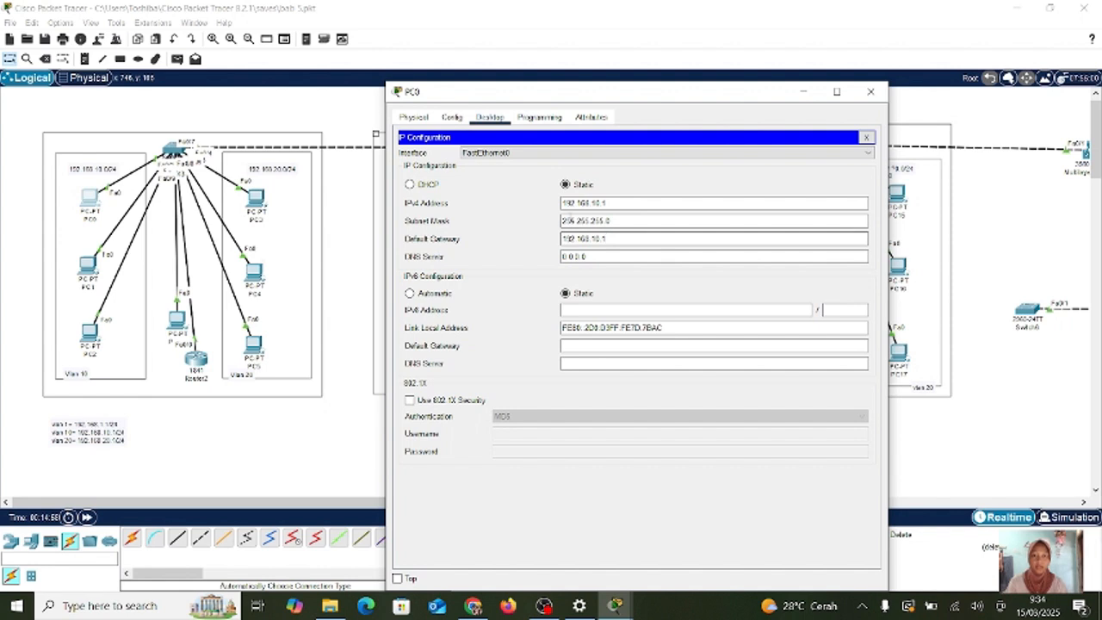
left_click(613, 203)
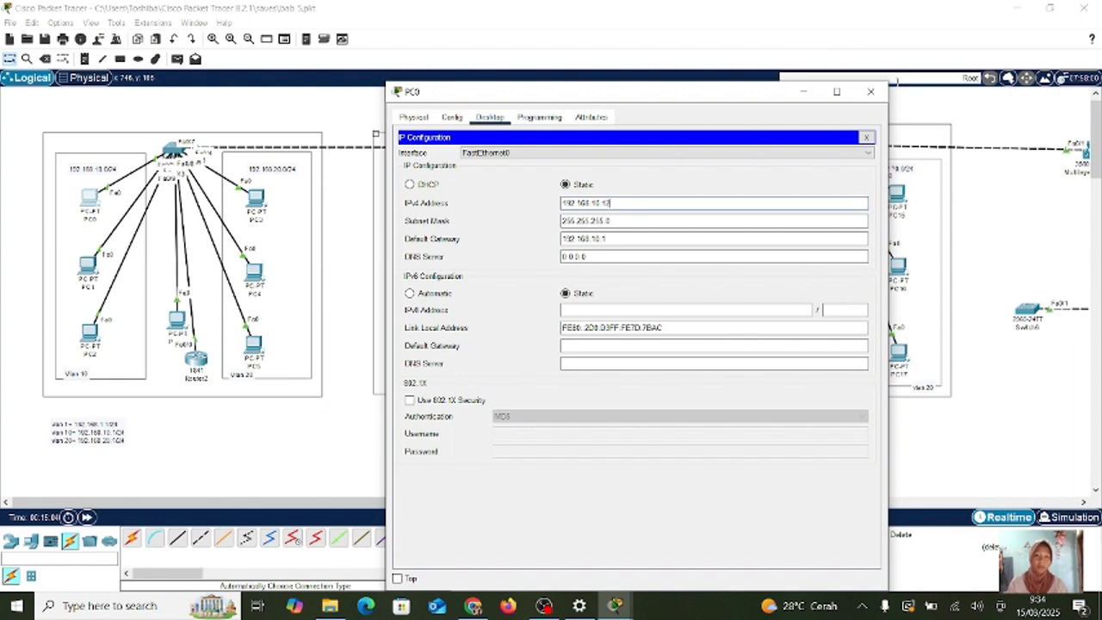
left_click(871, 92)
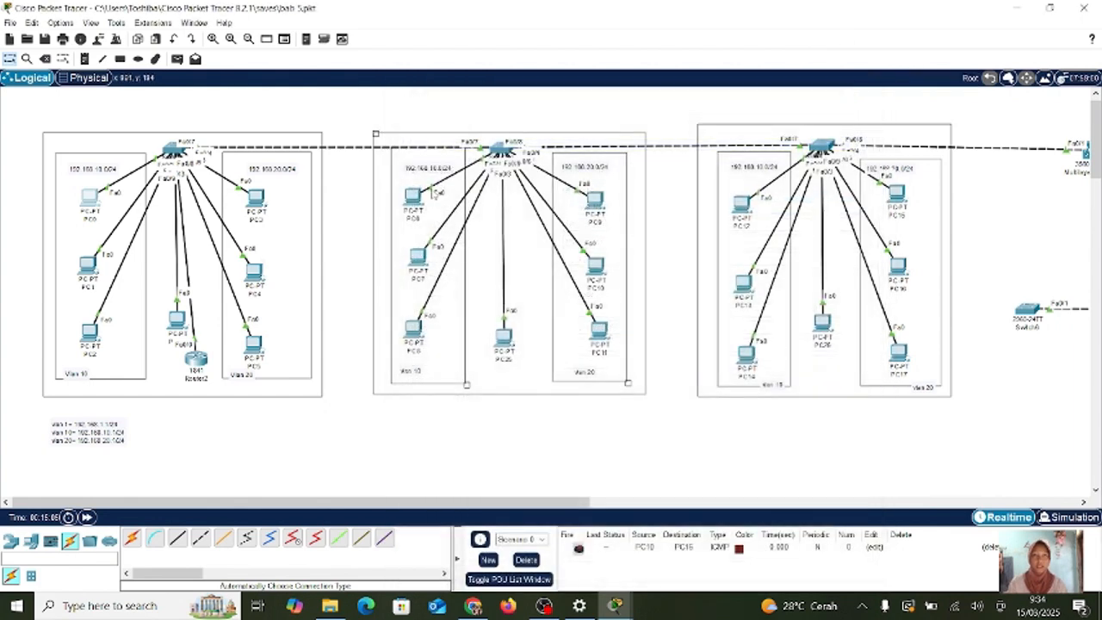
- Set PC1's IPv4 default gateway to 192.168.10.1 in its IP configuration and close the device window
left_click(88, 263)
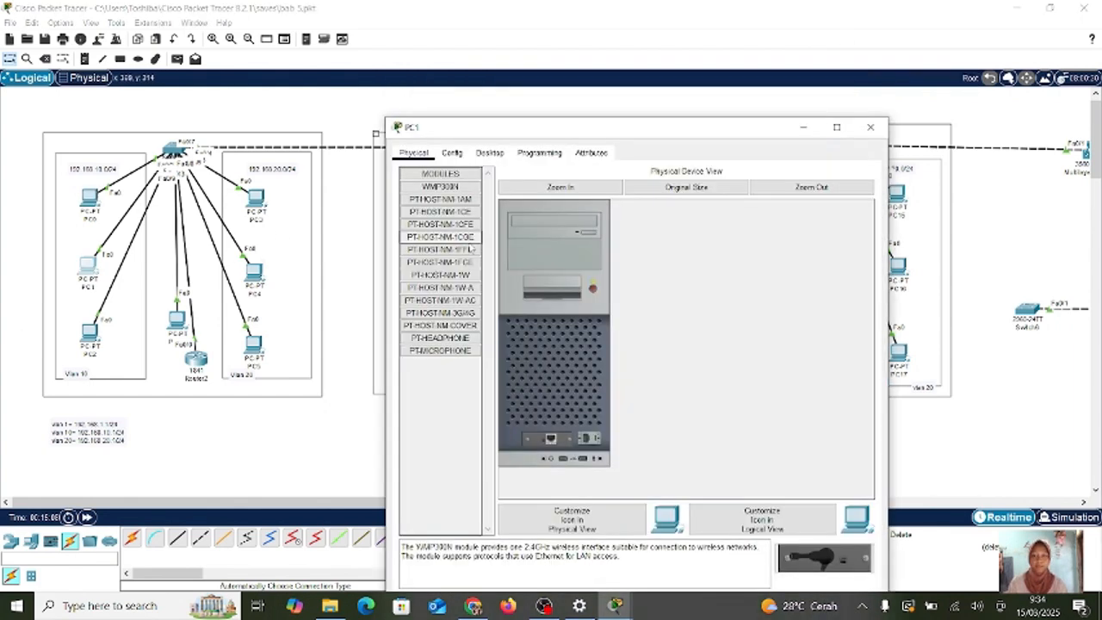
left_click(489, 152)
left_click(435, 218)
triple_click(596, 274)
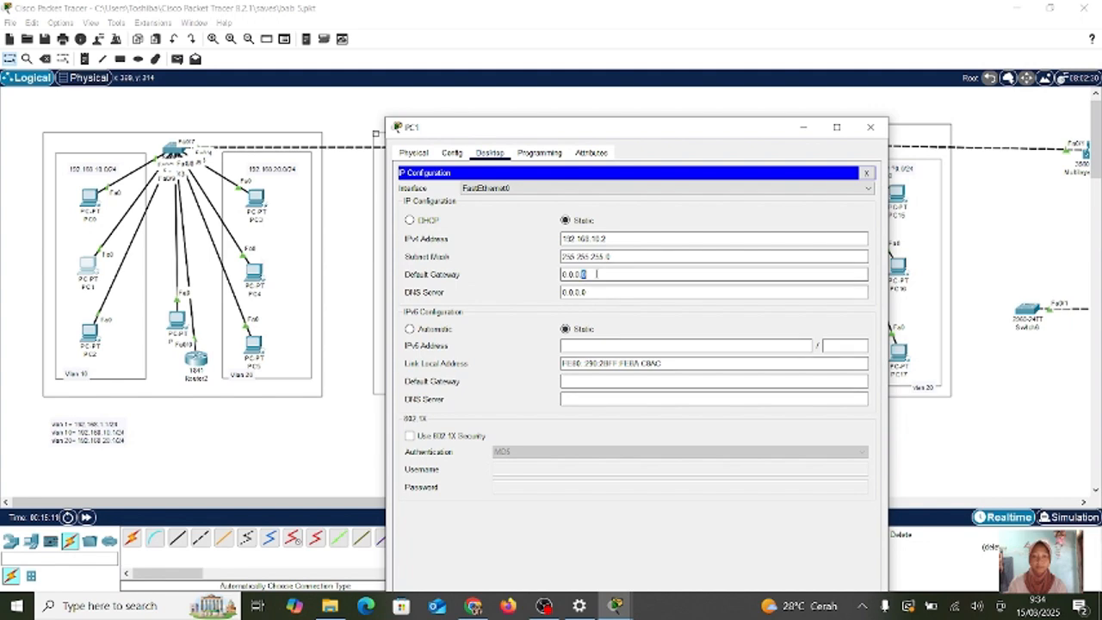
key("BackSpace")
type("192.16")
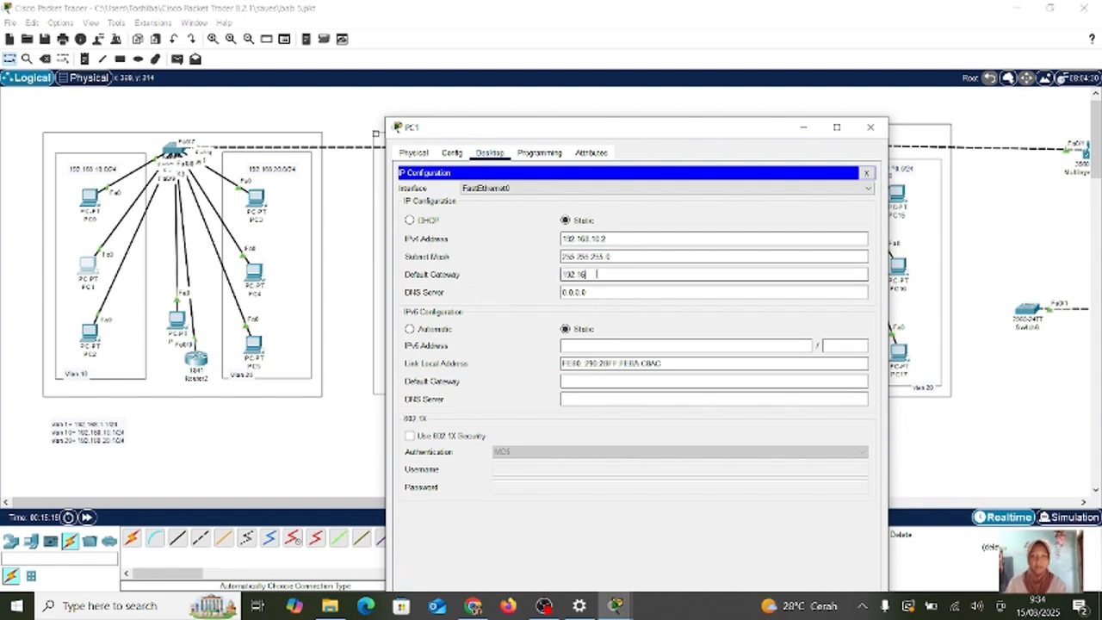
type("8.10.1")
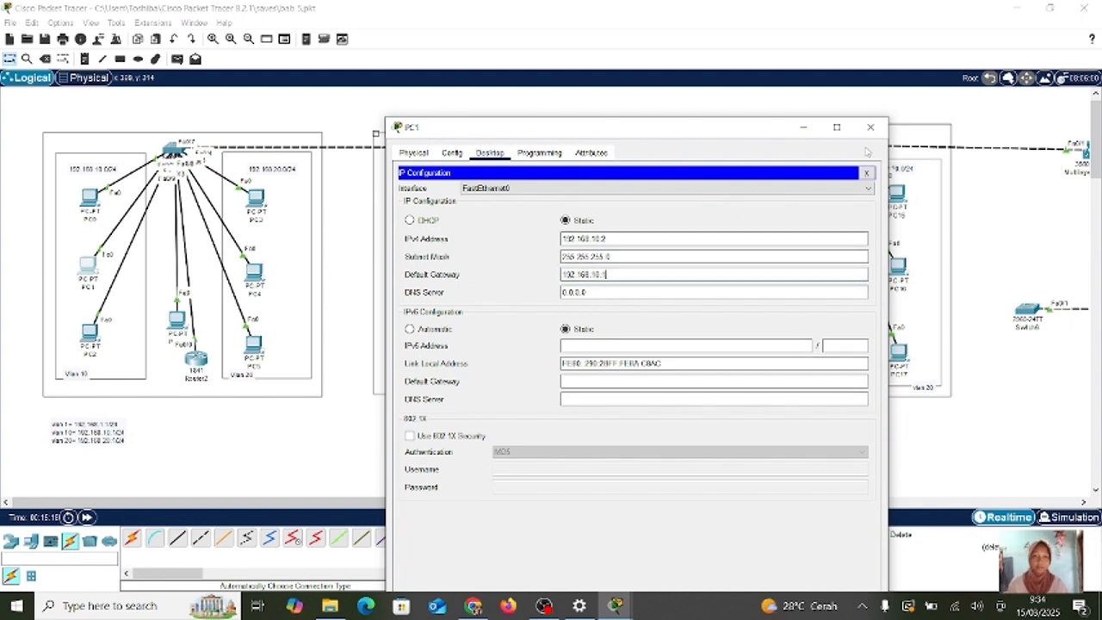
left_click(870, 126)
- Set PC2's IPv4 default gateway to 192.168.10.1 in its IP configuration and close the device window
left_click(89, 332)
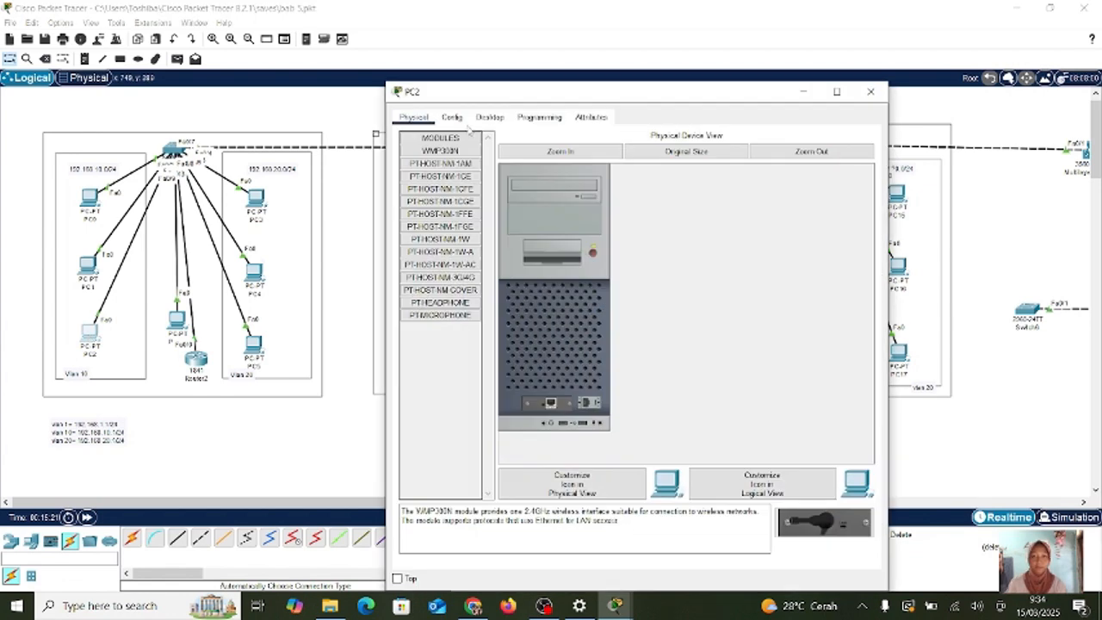
left_click(489, 116)
left_click(450, 160)
left_click(636, 239)
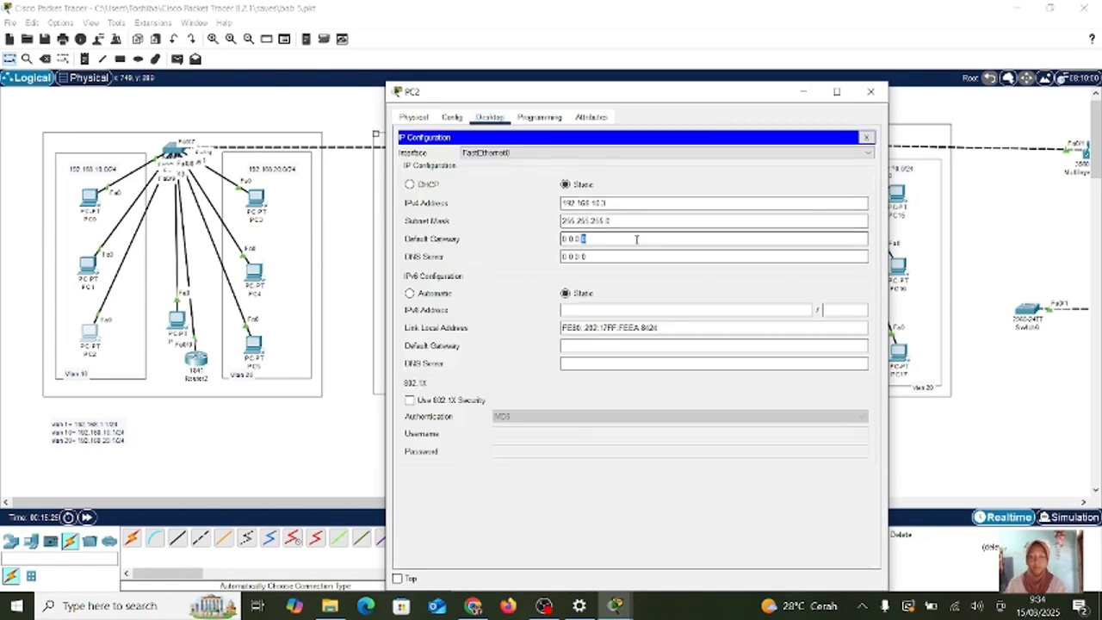
key("BackSpace")
key("BackSpace")
key("BackSpace")
key("BackSpace")
key("BackSpace")
key("BackSpace")
key("BackSpace")
type("192.168.10.1")
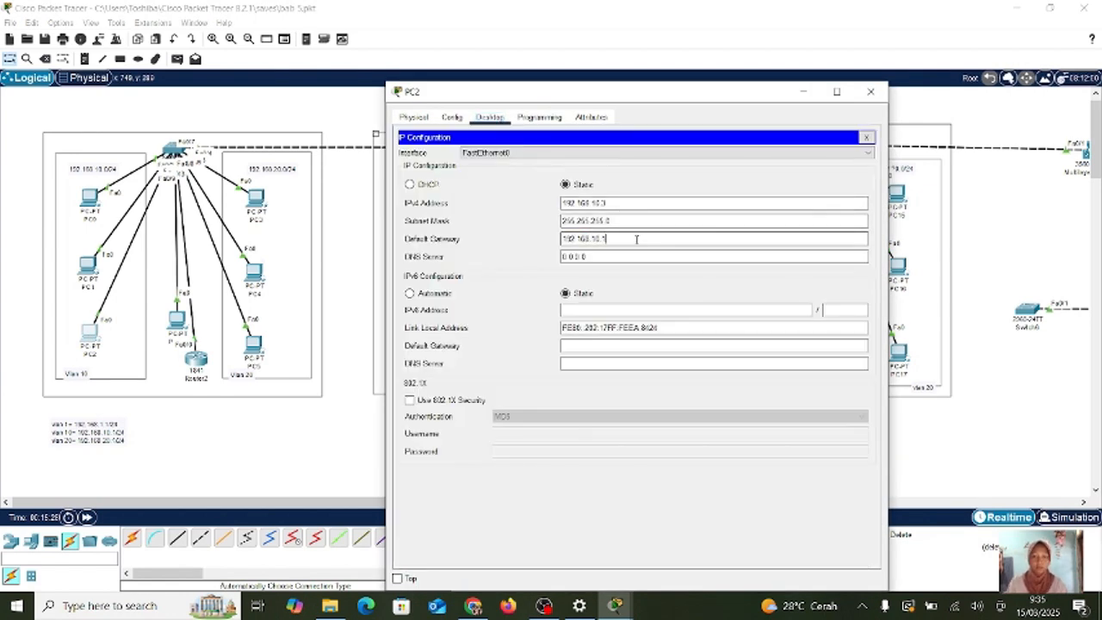
left_click(870, 91)
- Set PC3's default gateway to 192.168.20.1 and change the last octet of its IPv4 address
left_click(256, 199)
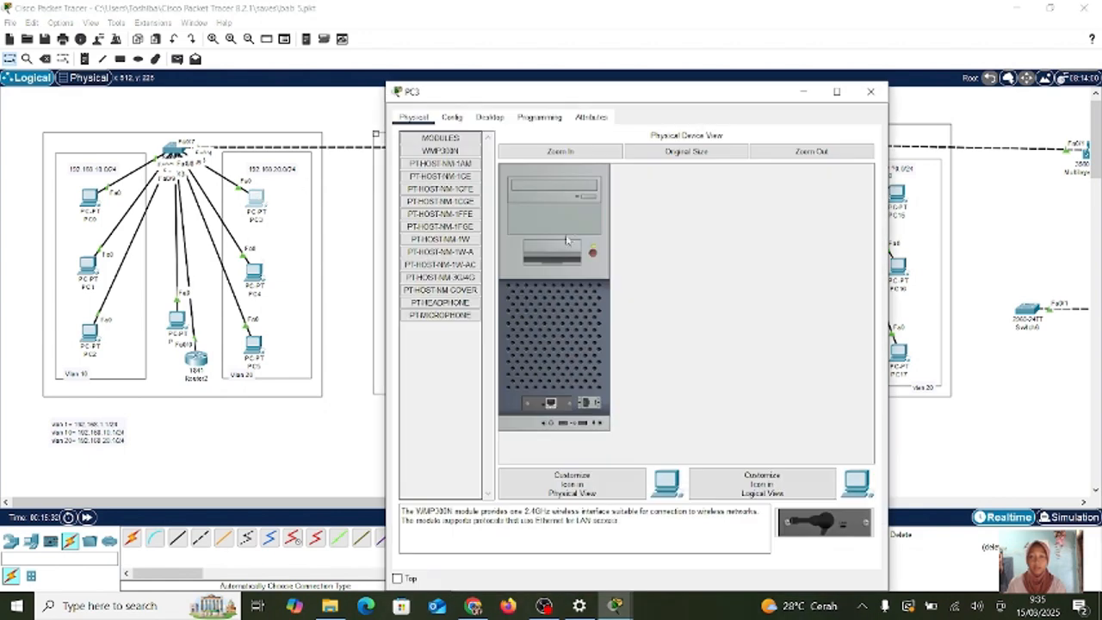
left_click(490, 117)
left_click(445, 162)
left_click(631, 239)
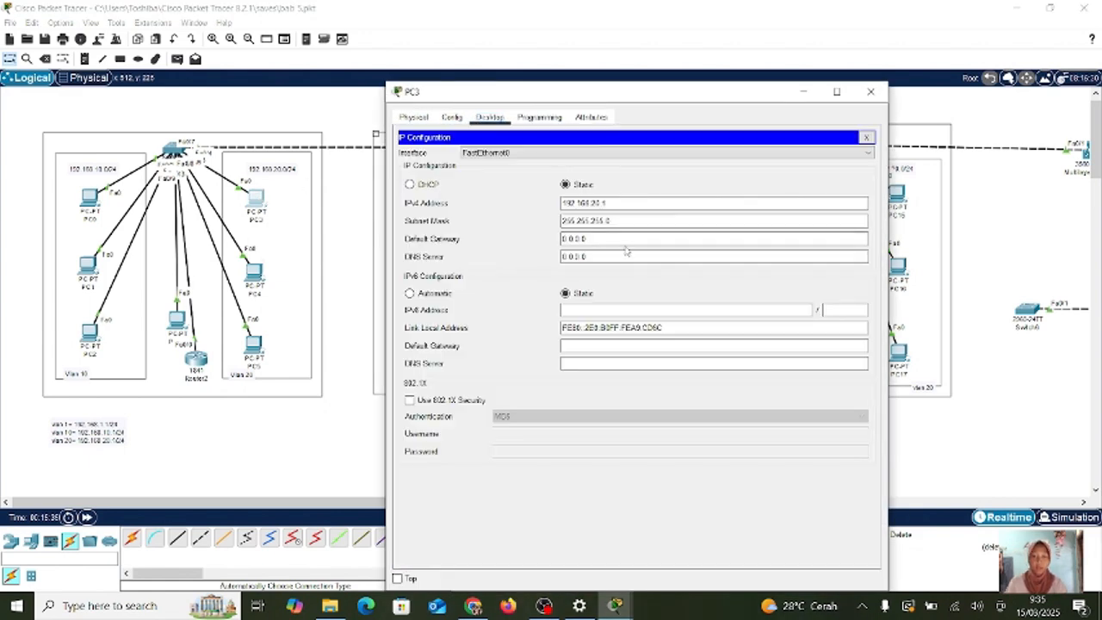
type("192.168.20.1")
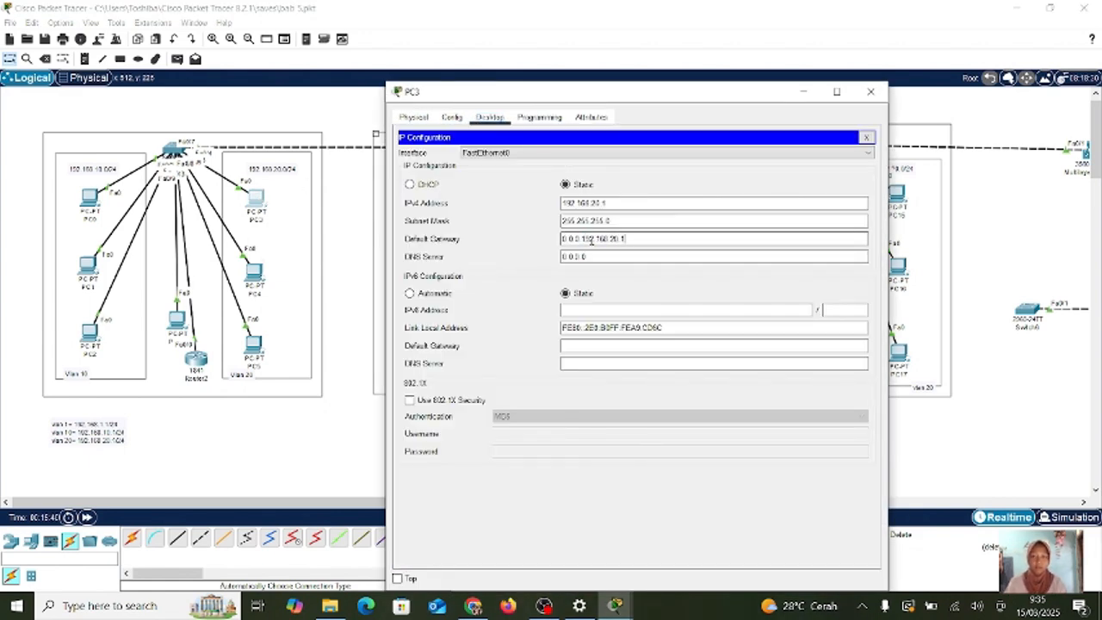
left_click_drag(582, 241, 550, 244)
key("BackSpace")
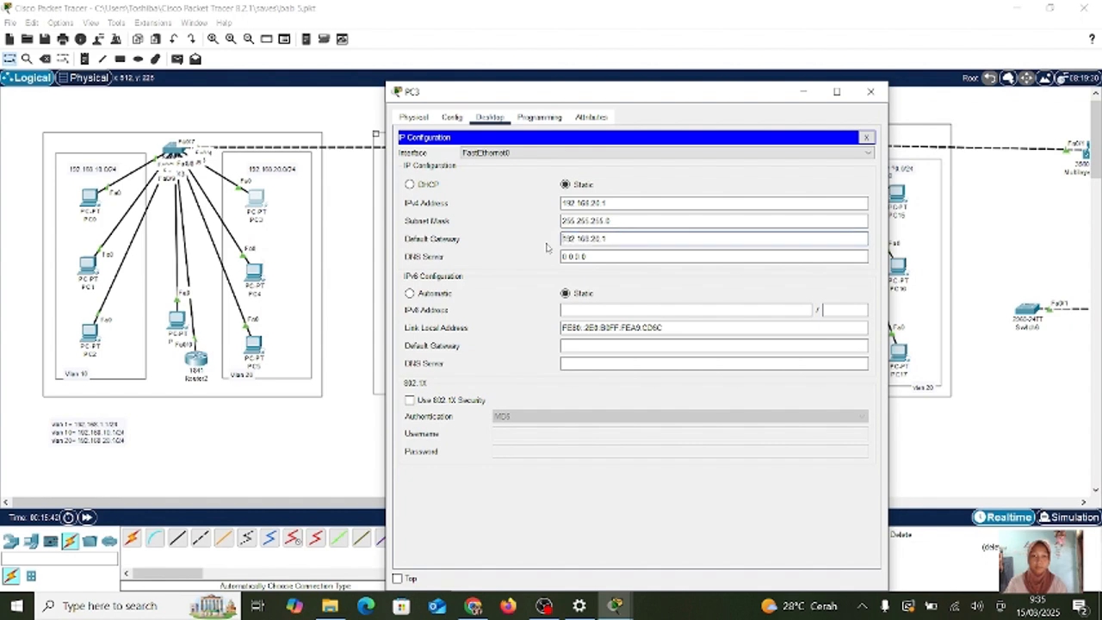
left_click(621, 203)
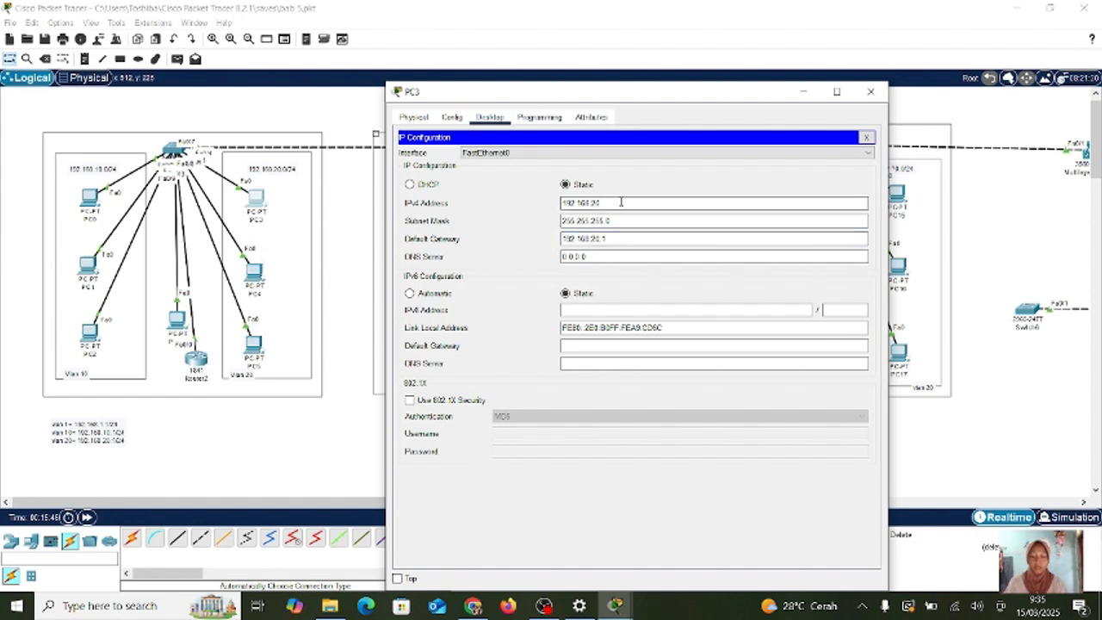
left_click(870, 91)
- Set PC4's IPv4 default gateway to 192.168.20.1 in its IP configuration and close the device window
left_click(254, 273)
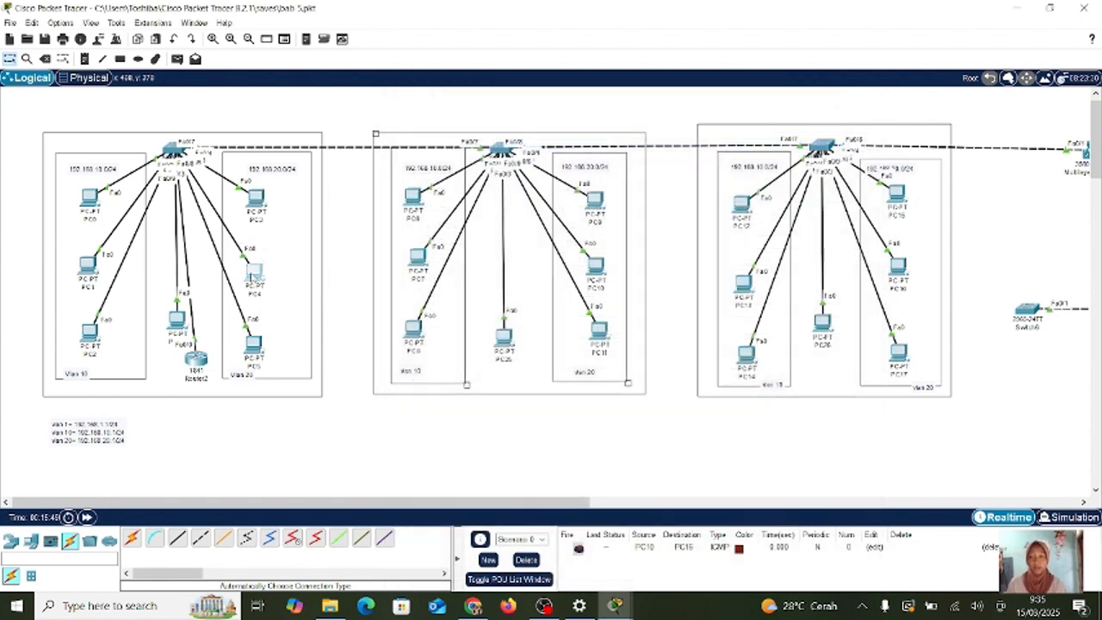
left_click(489, 117)
left_click(420, 170)
left_click(570, 239)
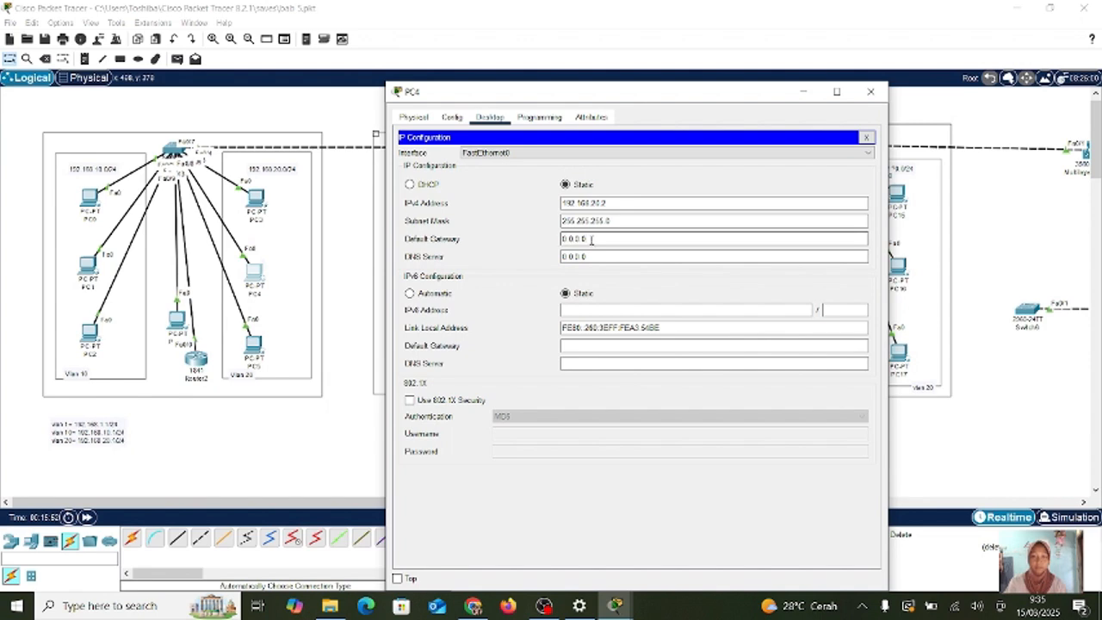
left_click_drag(579, 239, 554, 245)
key("BackSpace")
type("192.168.20.1")
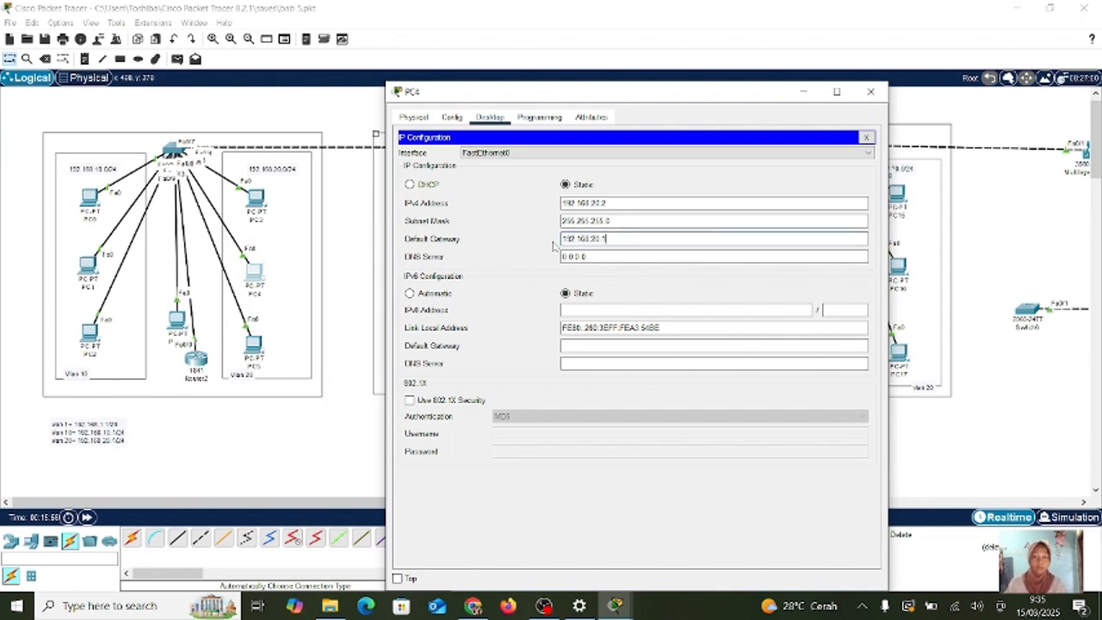
left_click(870, 91)
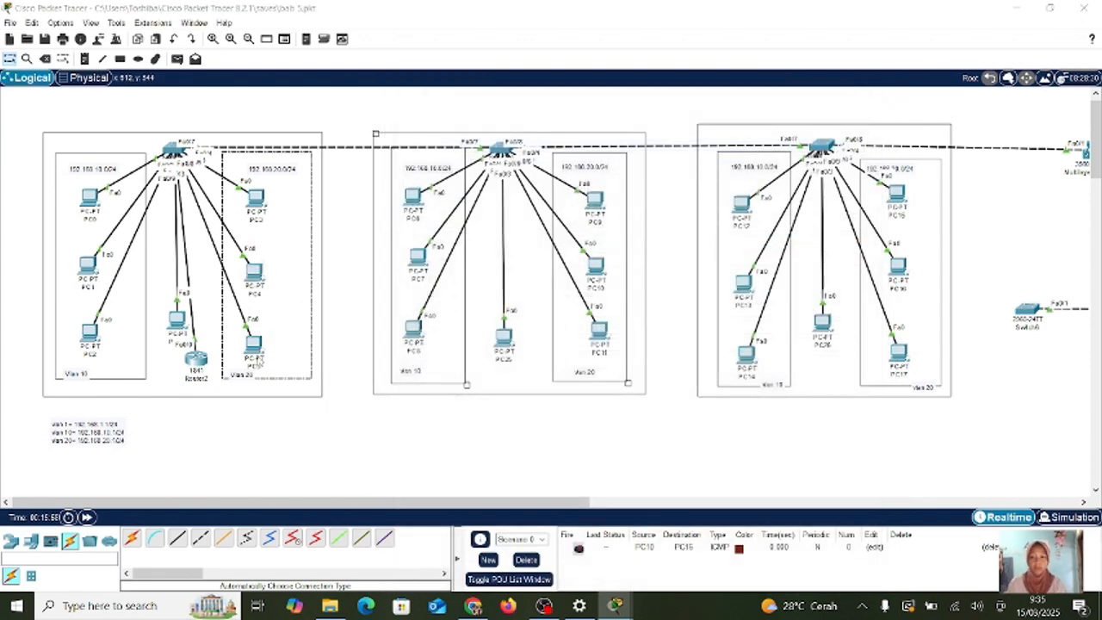
- Set PC5's IPv4 default gateway to 192.168.20.1 in its IP configuration and close the device window
left_click(254, 347)
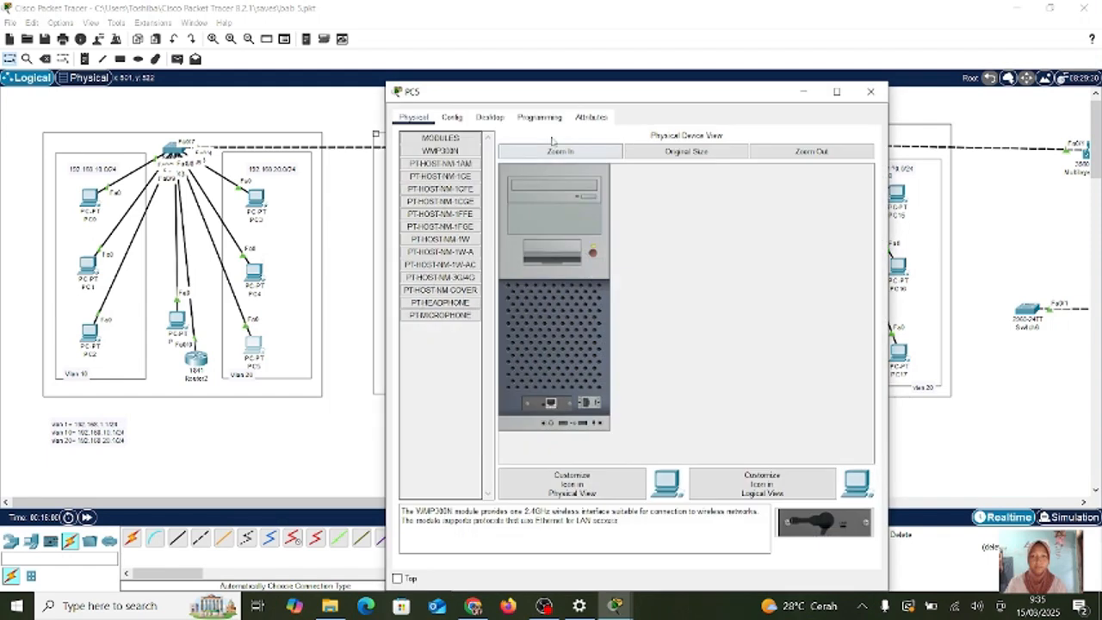
left_click(489, 116)
left_click(439, 183)
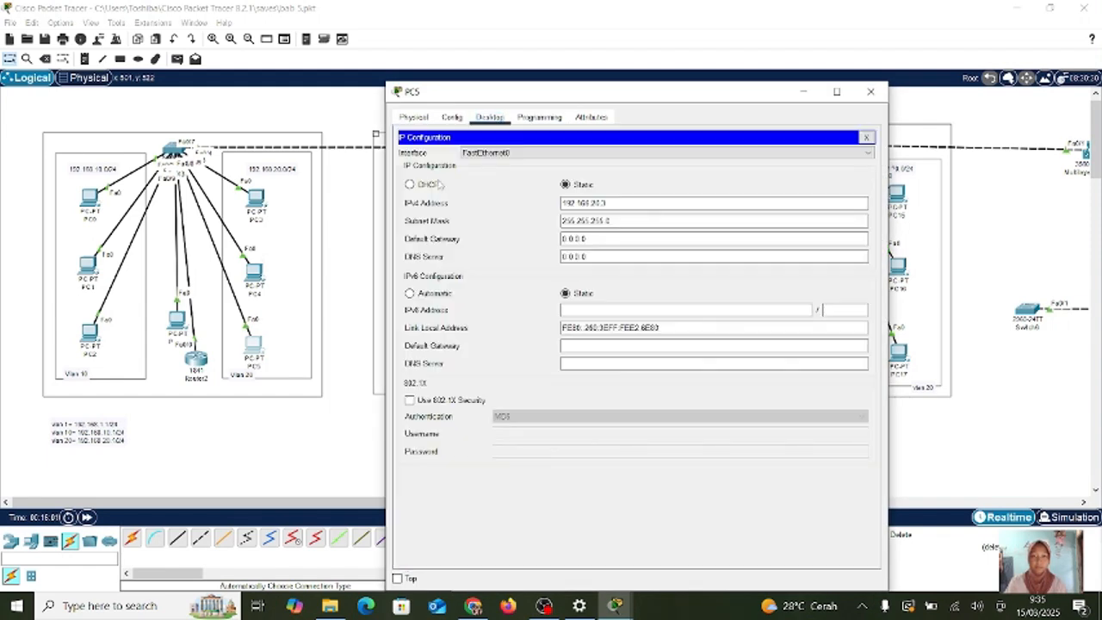
double_click(612, 238)
key("ctrl+a")
key("BackSpace")
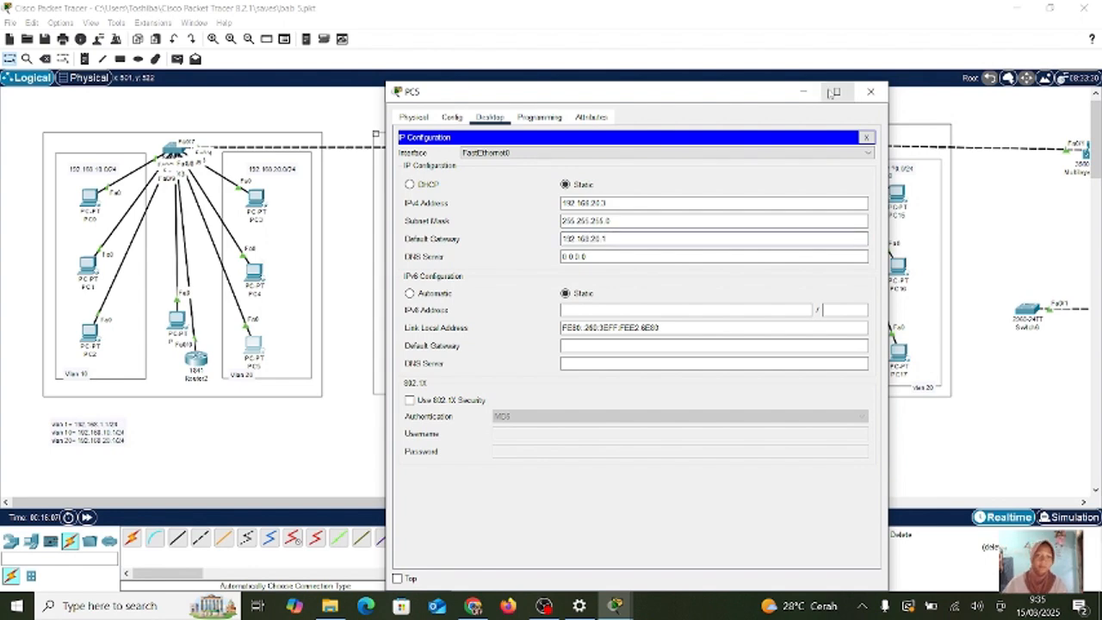
left_click(866, 97)
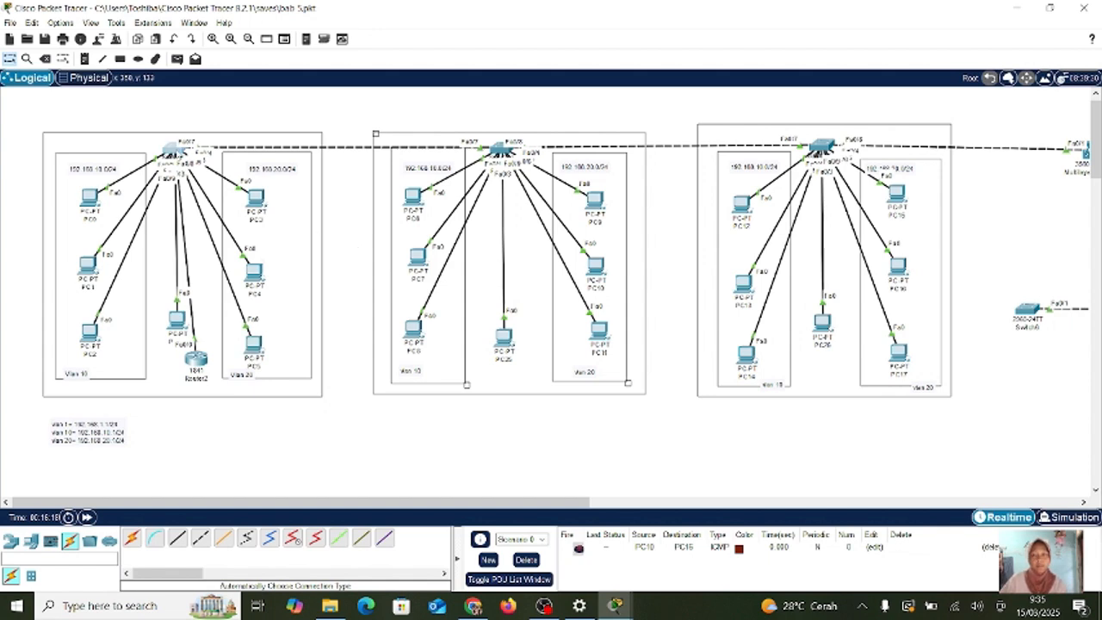
- Open Switch0's command line and enter global configuration mode
left_click(173, 148)
left_click(482, 118)
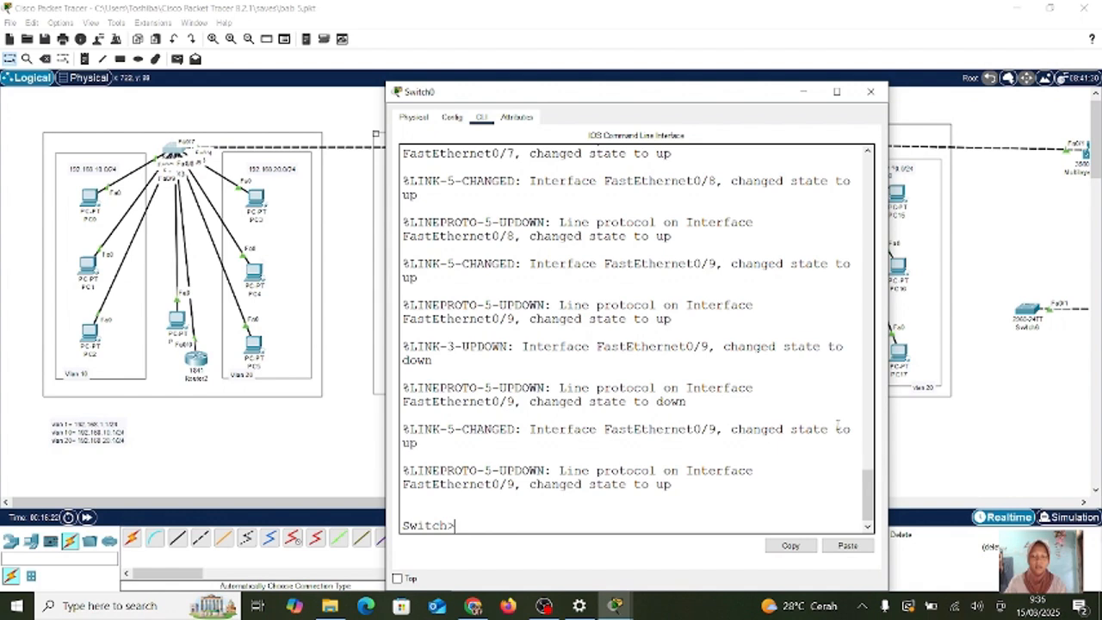
type("en")
key("Return")
type("conf")
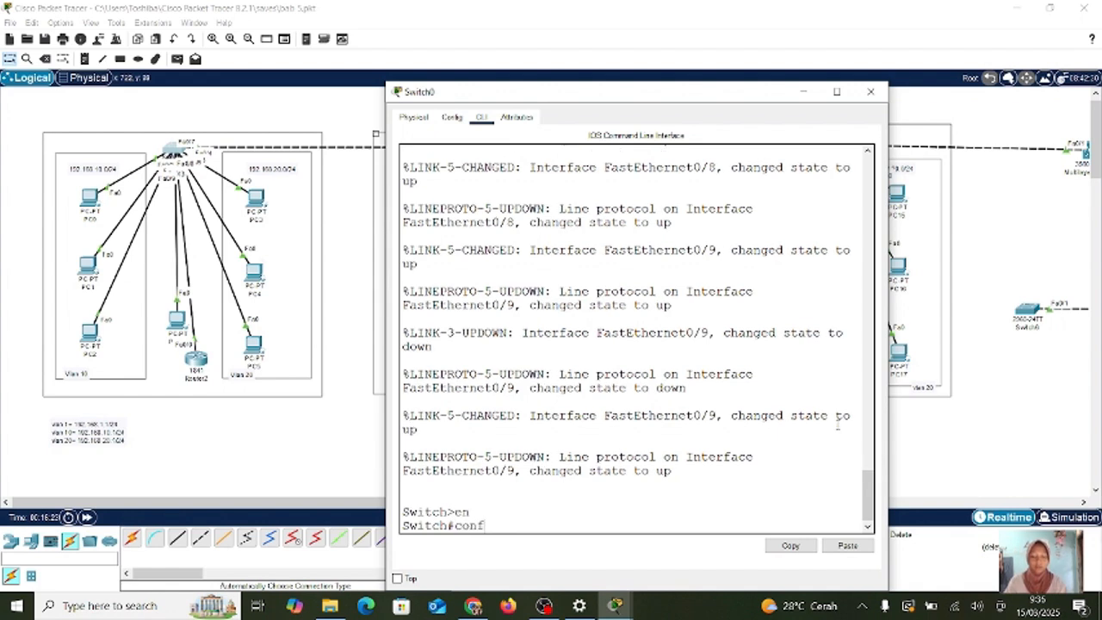
type(" t")
key("Return")
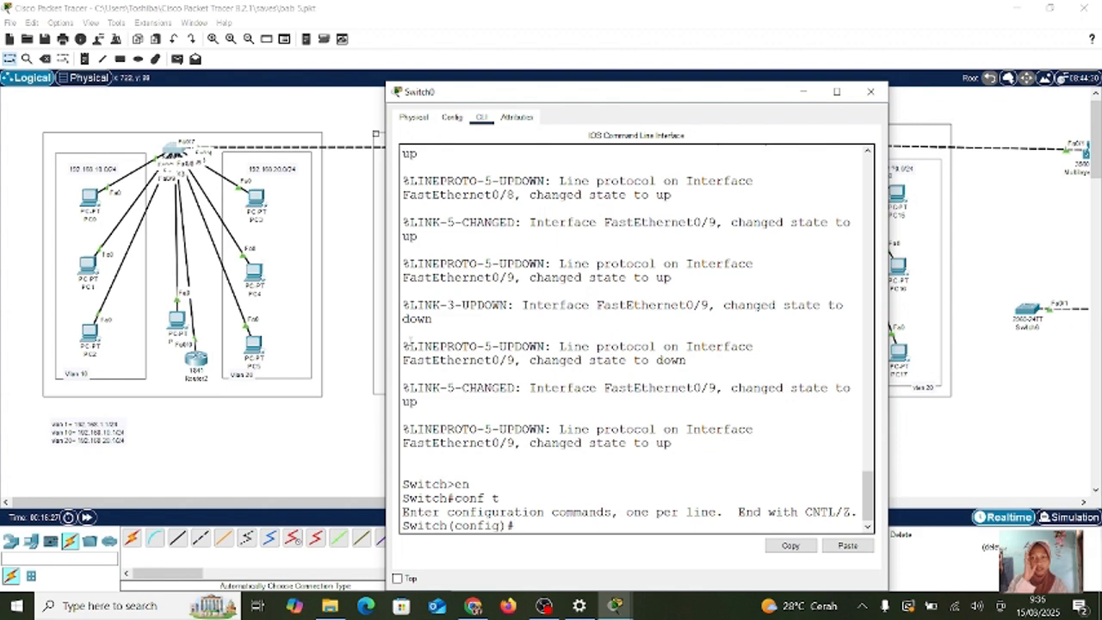
- Nudge Router2 slightly to the left in the first network group and bring back Switch0's command line
mouse_move(198, 363)
left_mouse_down()
mouse_move(276, 231)
mouse_move(328, 176)
mouse_move(185, 370)
left_mouse_up()
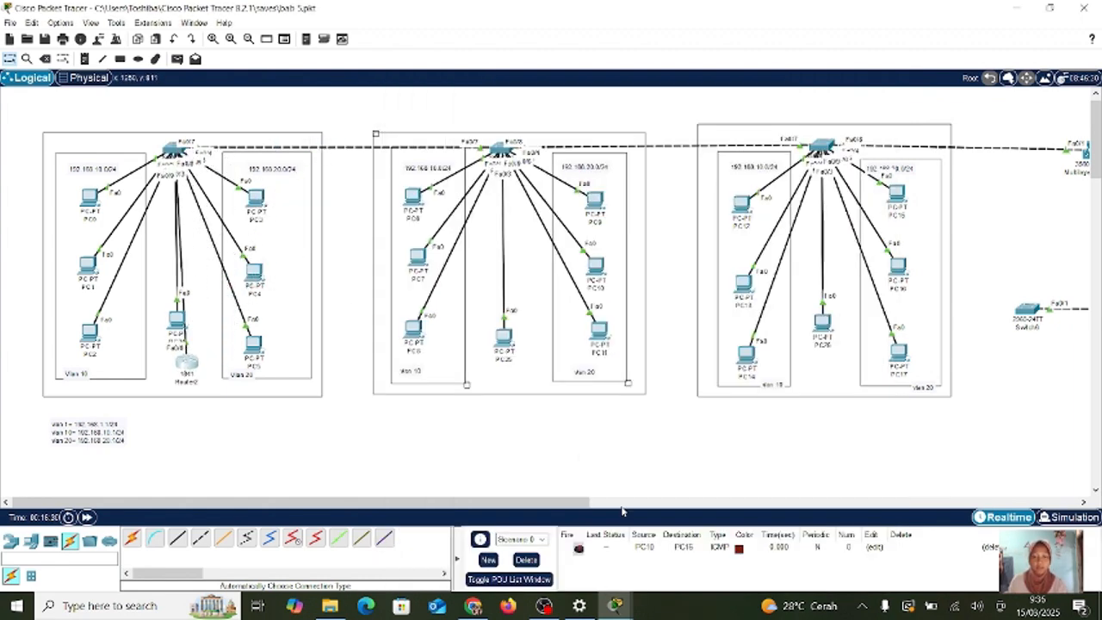
mouse_move(615, 605)
left_click(727, 551)
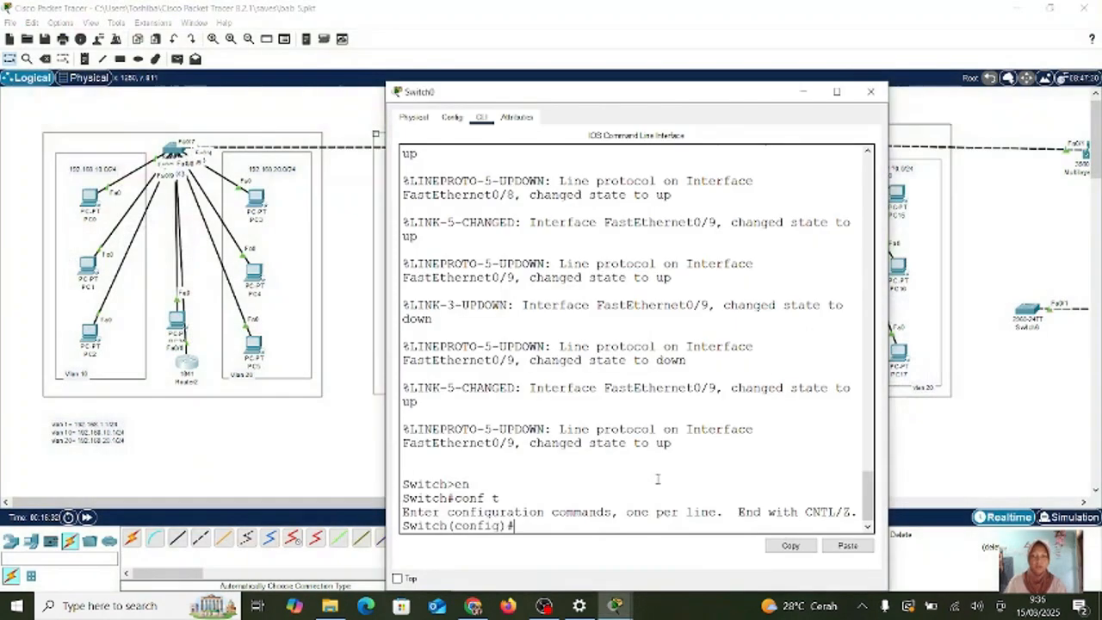
- Configure Switch0's fa0/9 interface with switchport mode trunk and minimise the device window
type("int f")
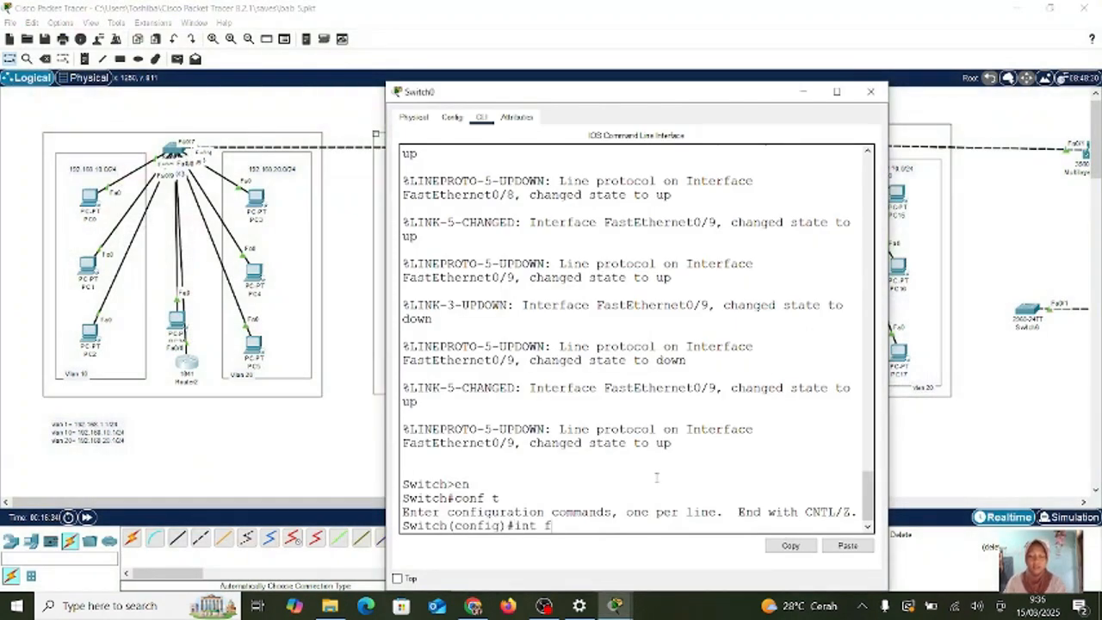
type("a0/9")
key("Return")
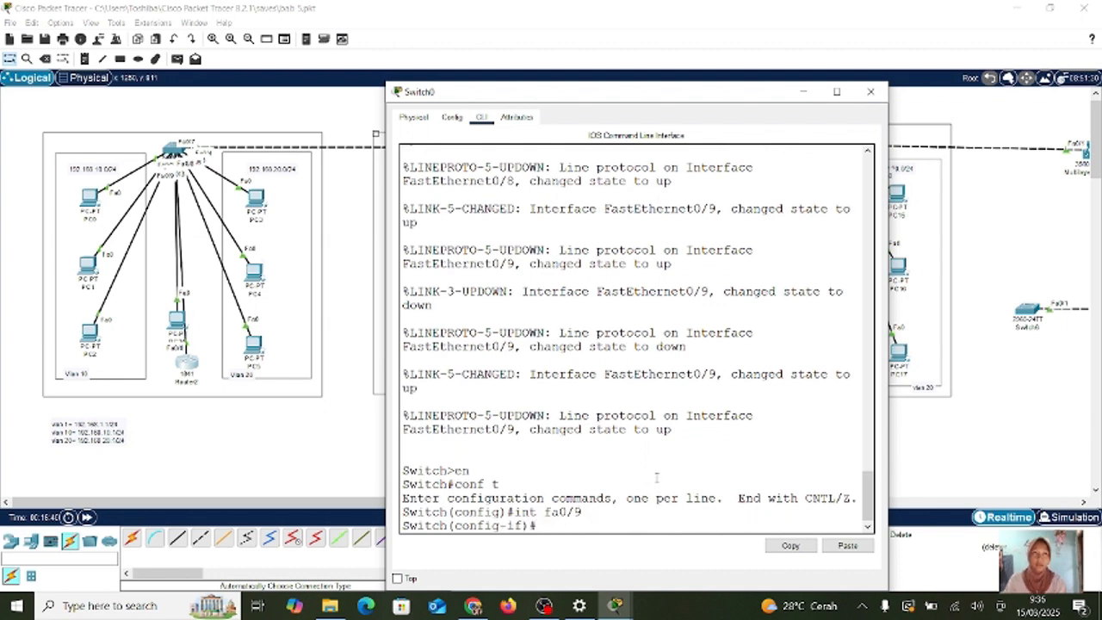
type("s")
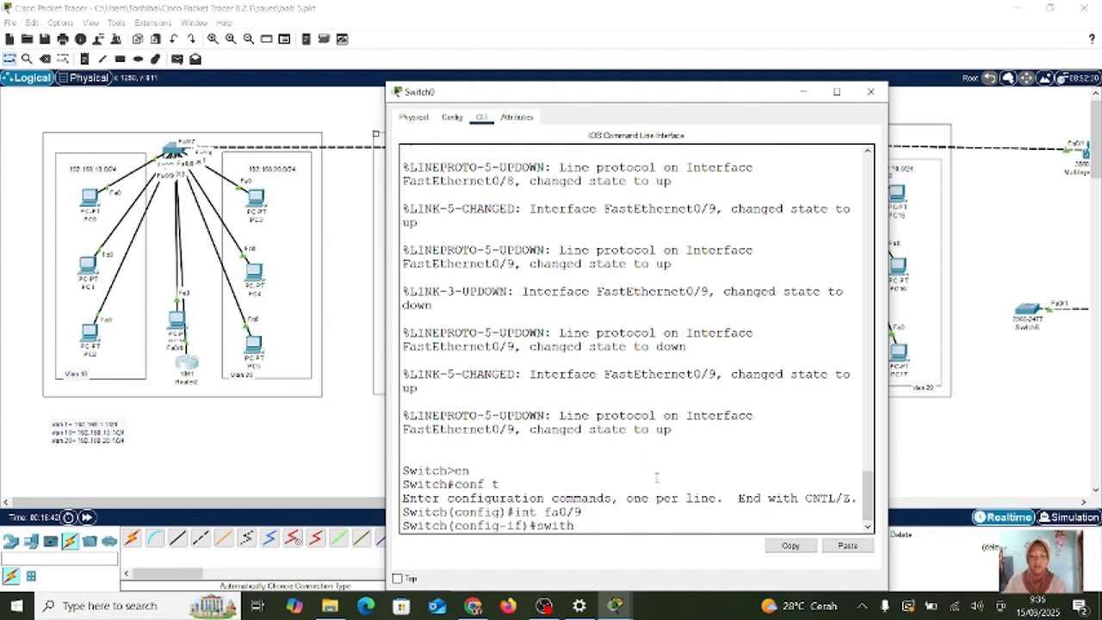
type("with")
key("BackSpace")
type("chport mode")
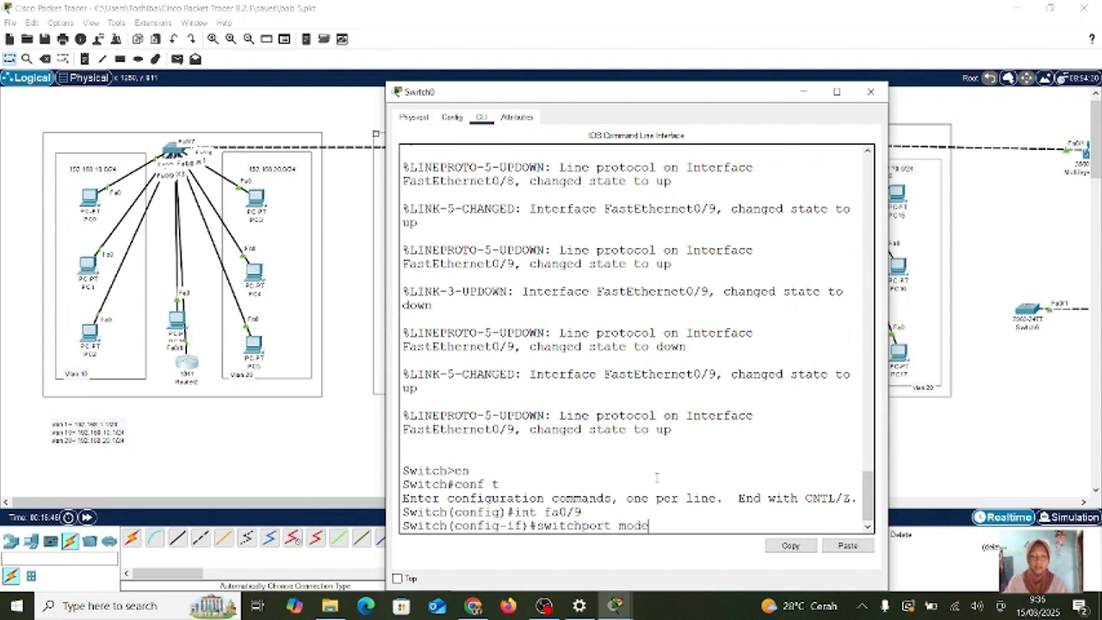
type(" trunk")
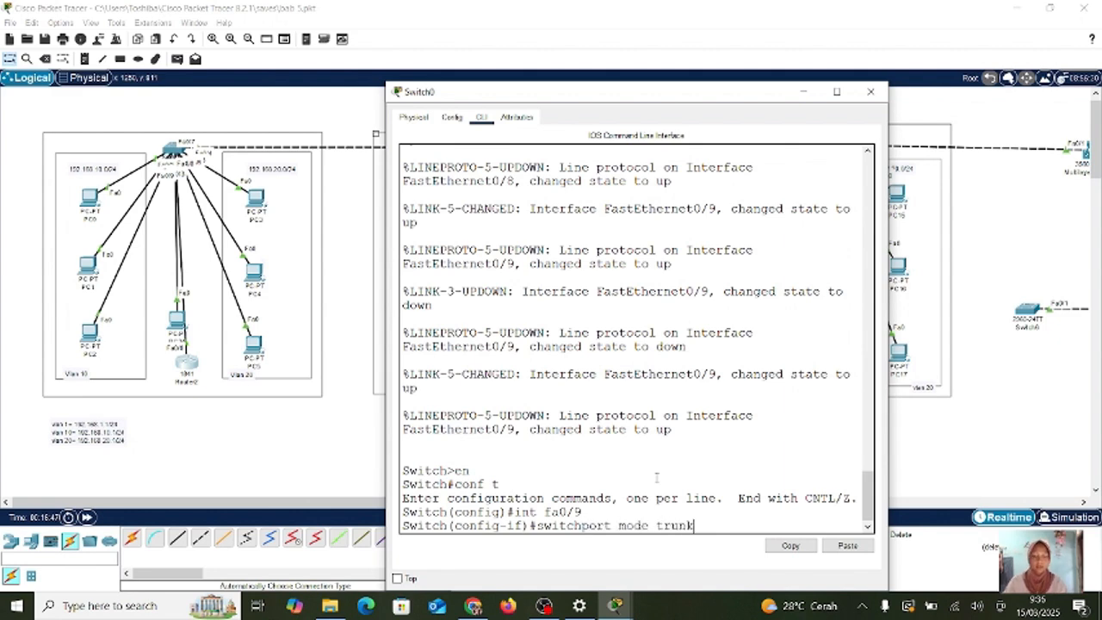
key("Return")
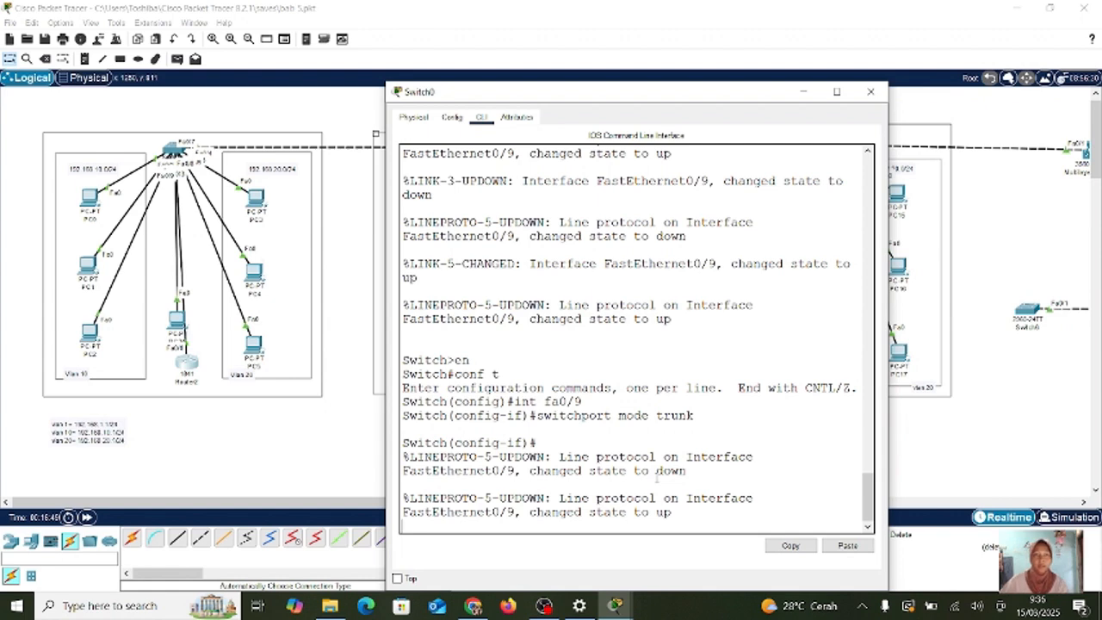
key("Return")
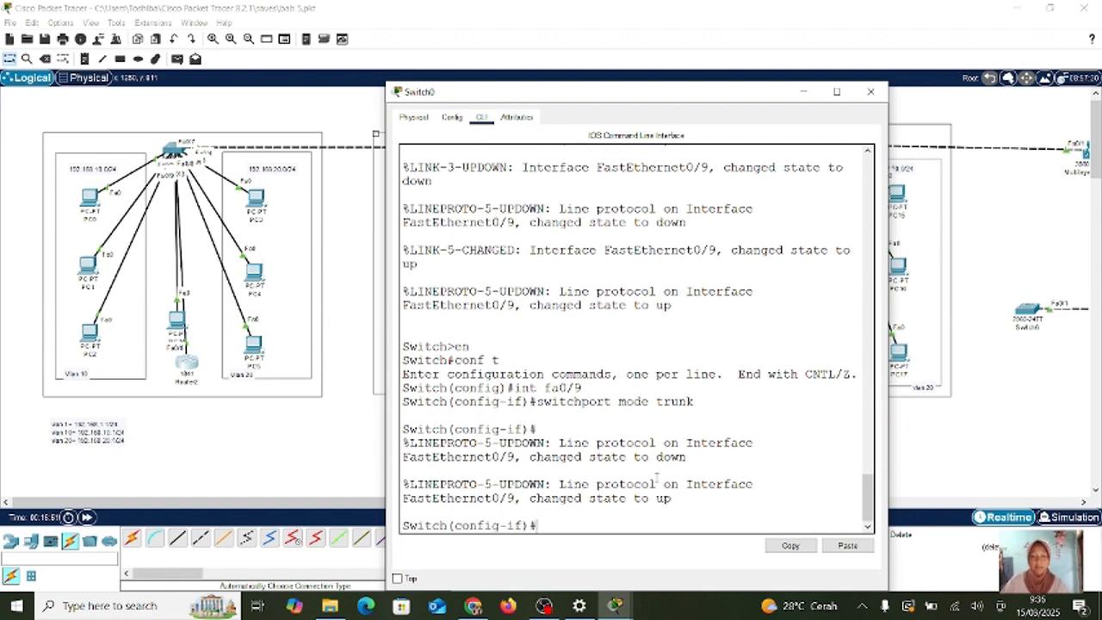
left_click(804, 92)
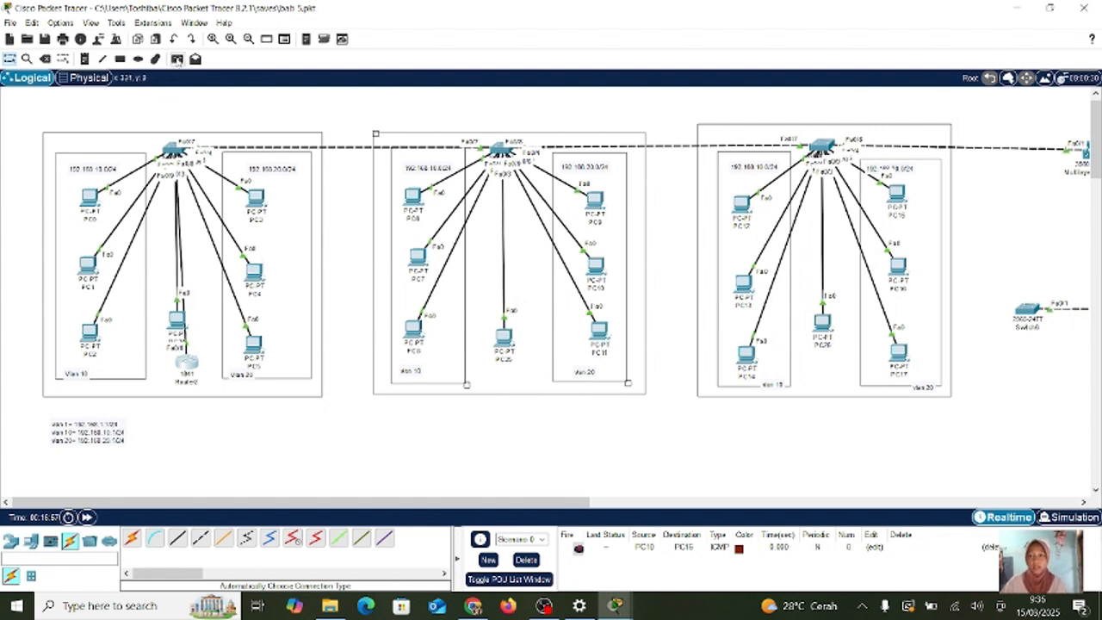
- Send a simple PDU from PC1 in VLAN 10 to PC5 in VLAN 20 to test inter-VLAN connectivity
left_click(176, 58)
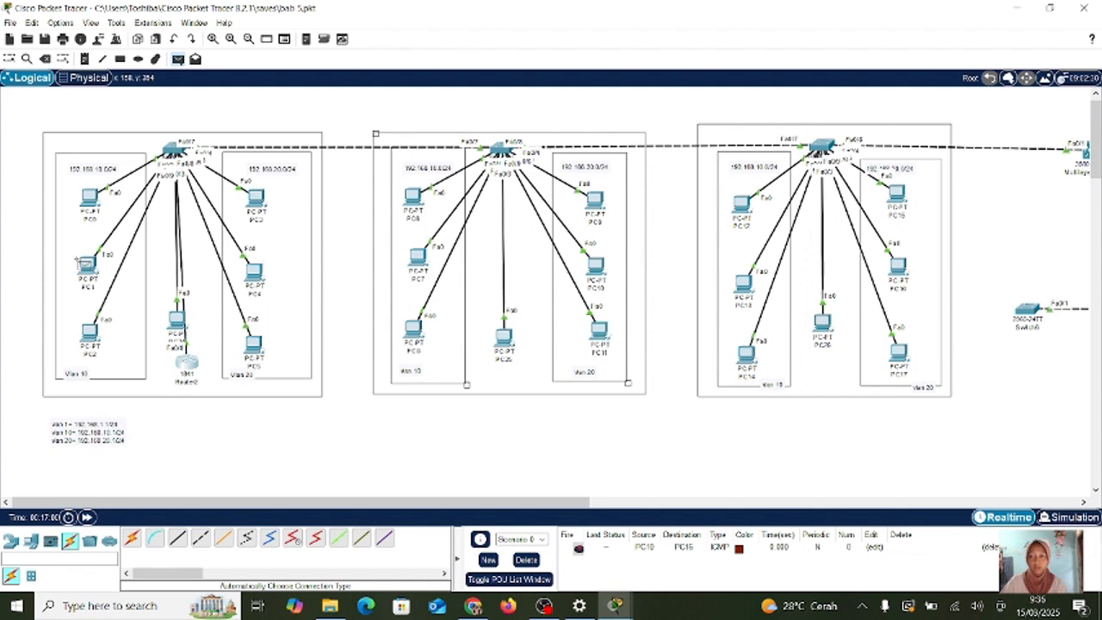
left_click(85, 264)
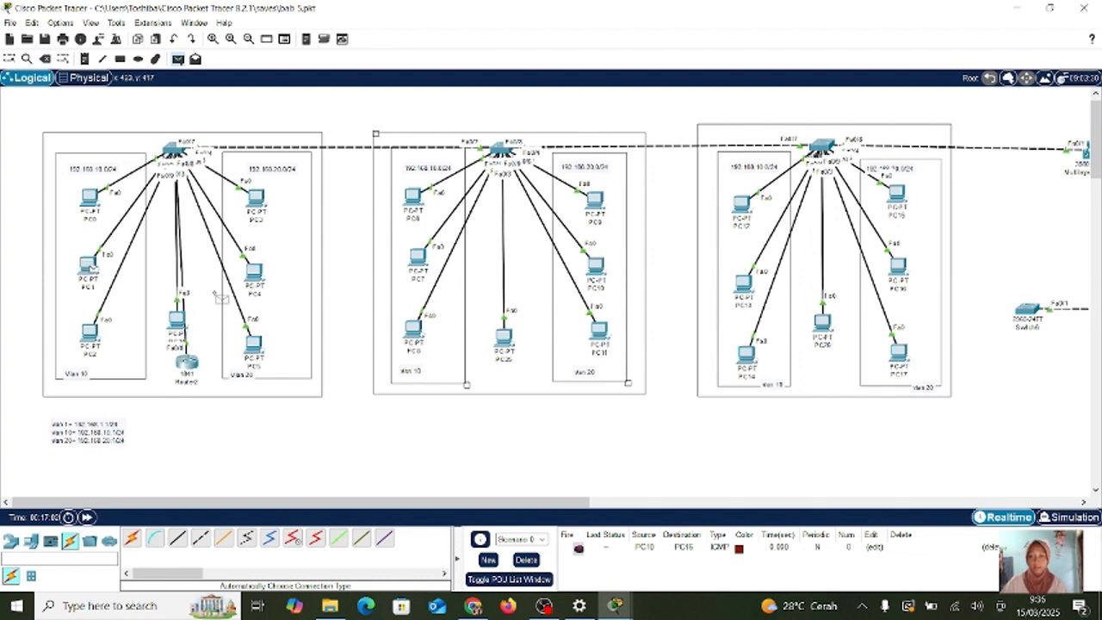
left_click(255, 343)
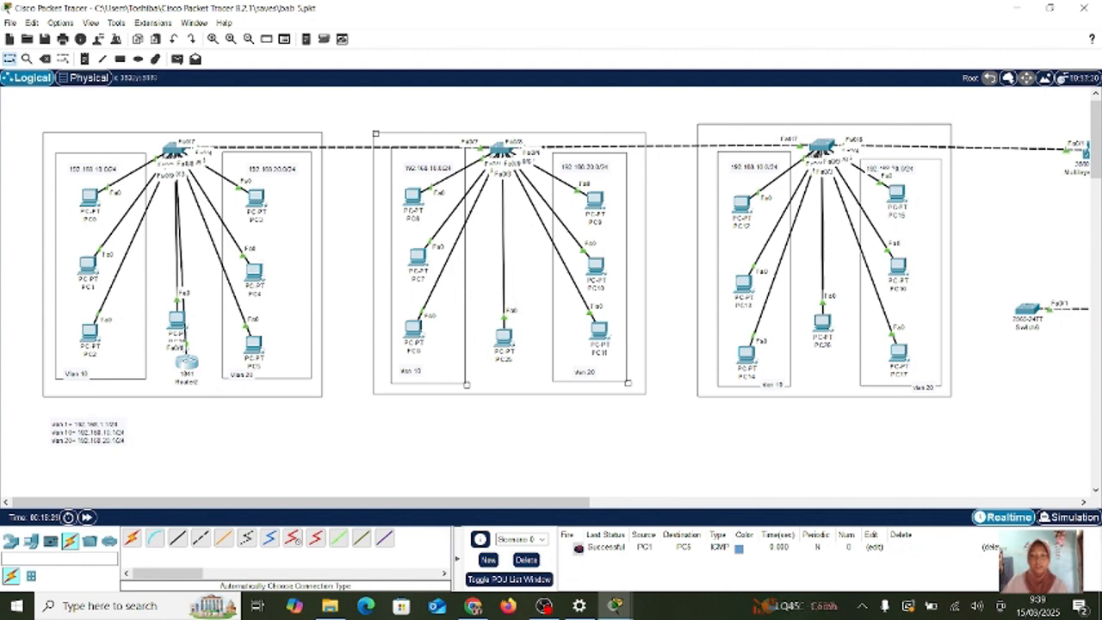
- Enter global configuration mode on Router2 and create a DHCP pool named vlan10
left_click(187, 374)
left_click(191, 363)
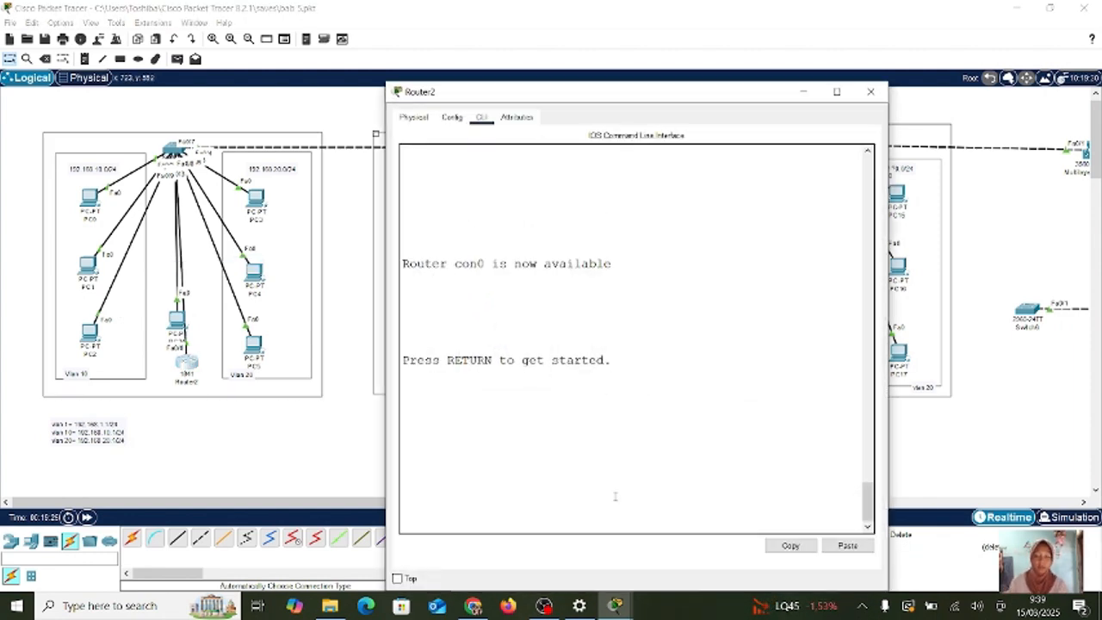
key("Return")
type("en")
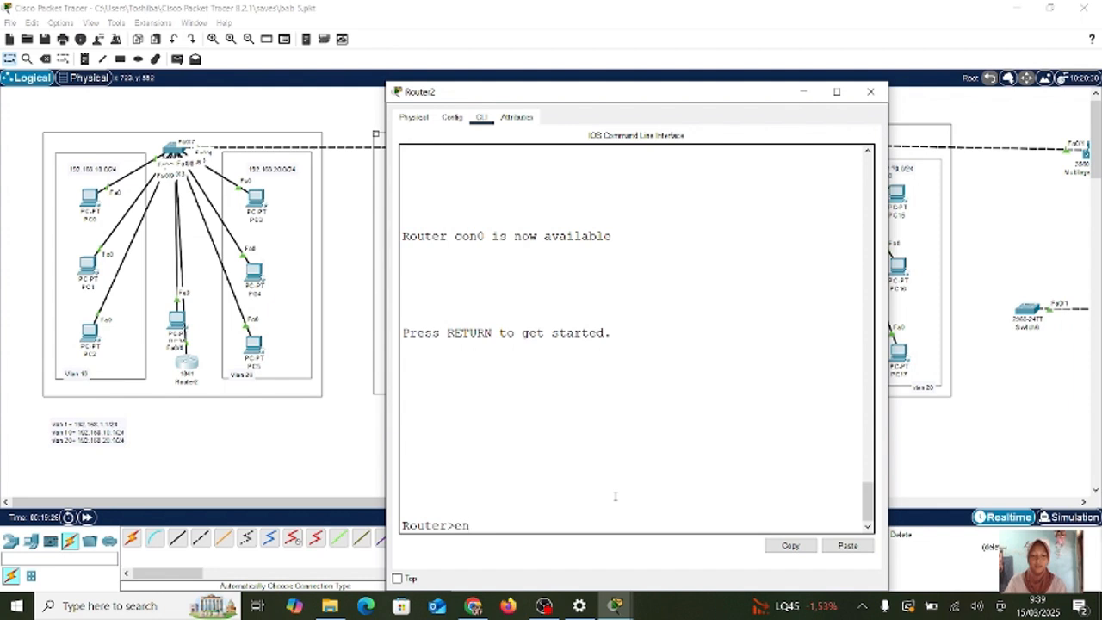
key("Return")
type("conf")
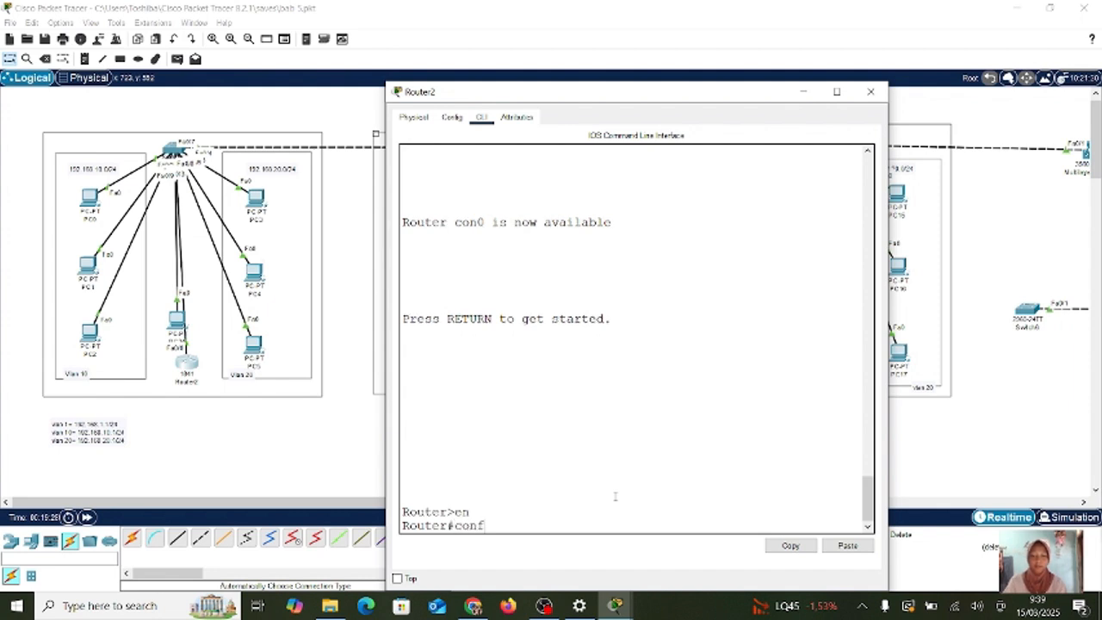
type(" t")
key("Return")
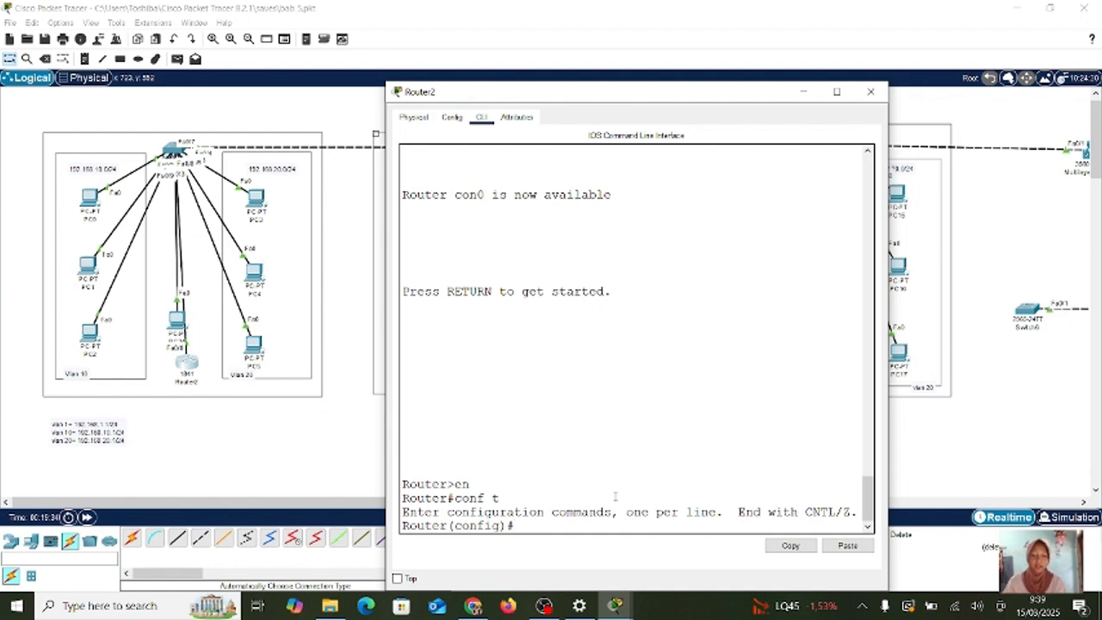
type("ip dhcp pool ")
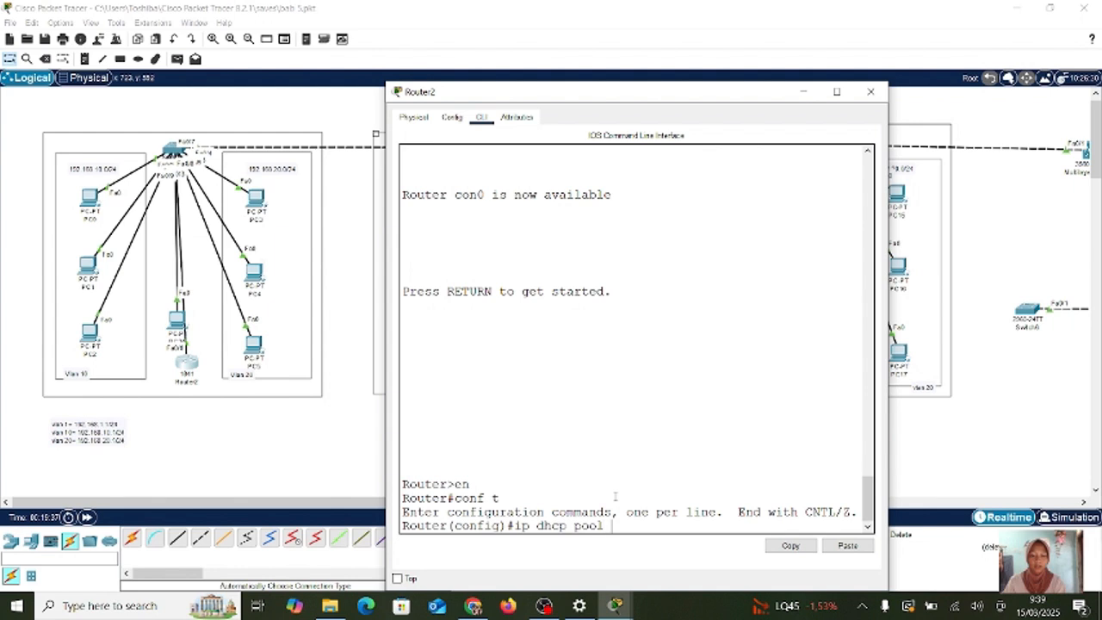
type("vlan10")
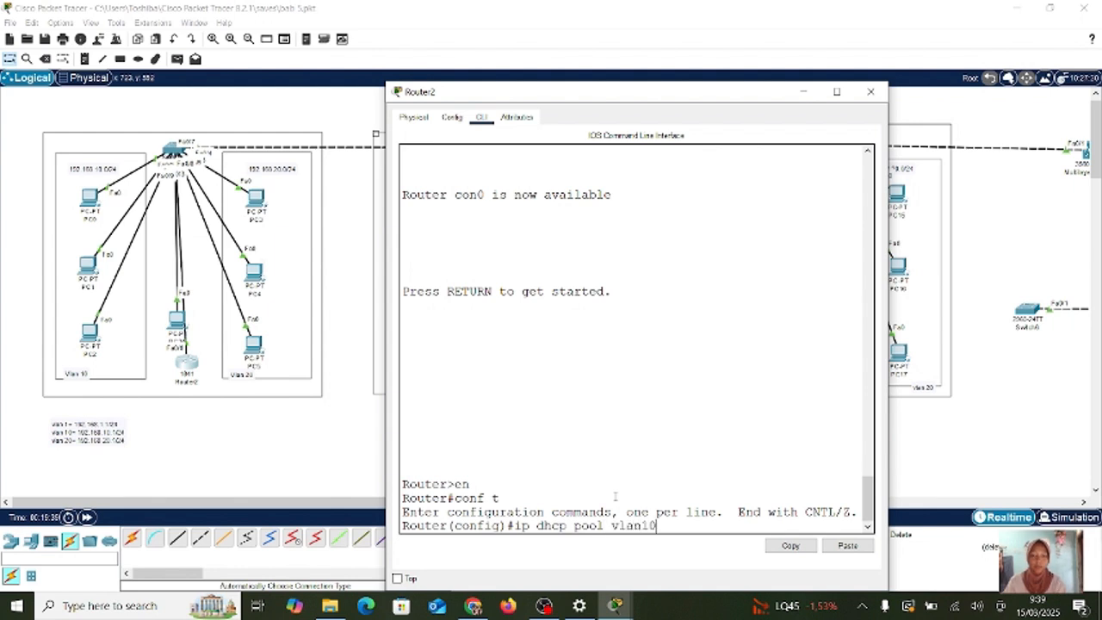
key("Return")
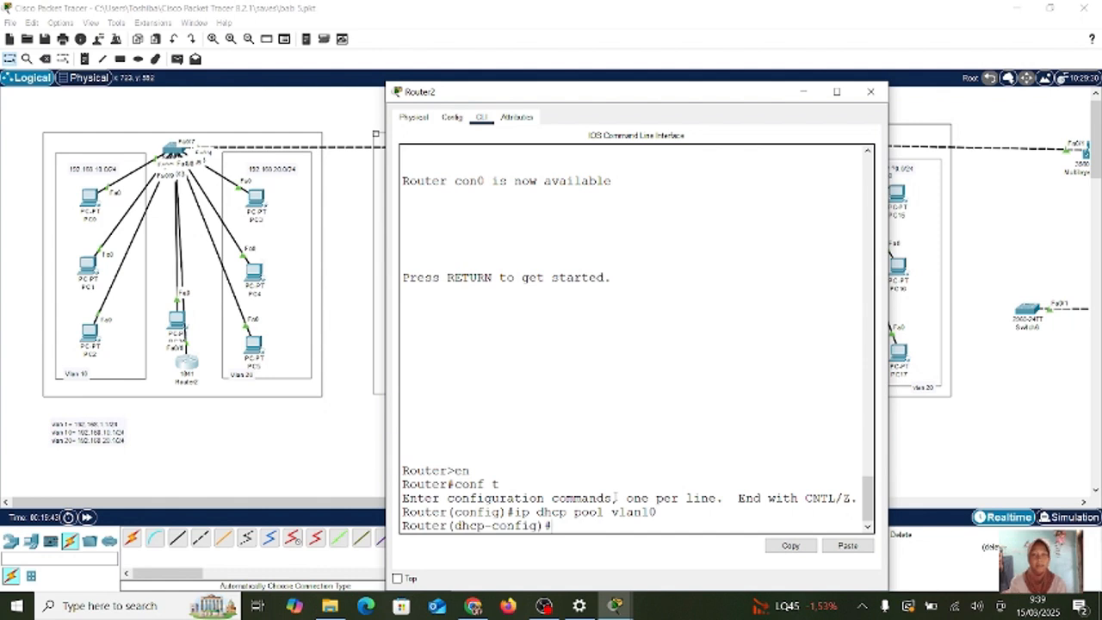
- Set the vlan10 DHCP pool's network to 192.168.10.0 with mask 255.255.255.0
type("networ")
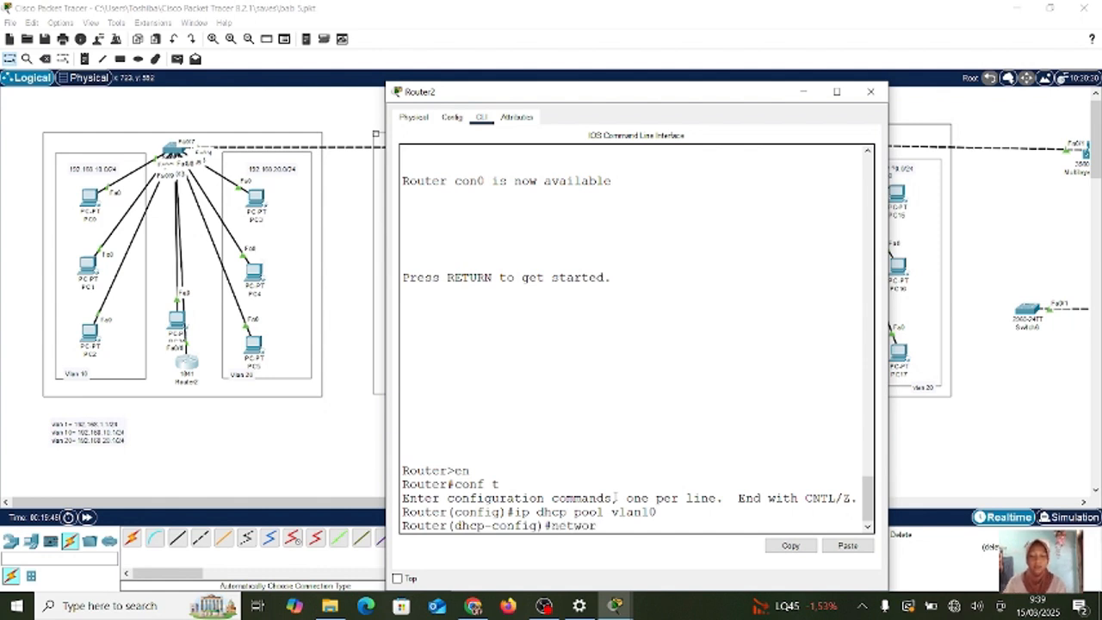
type("k 192")
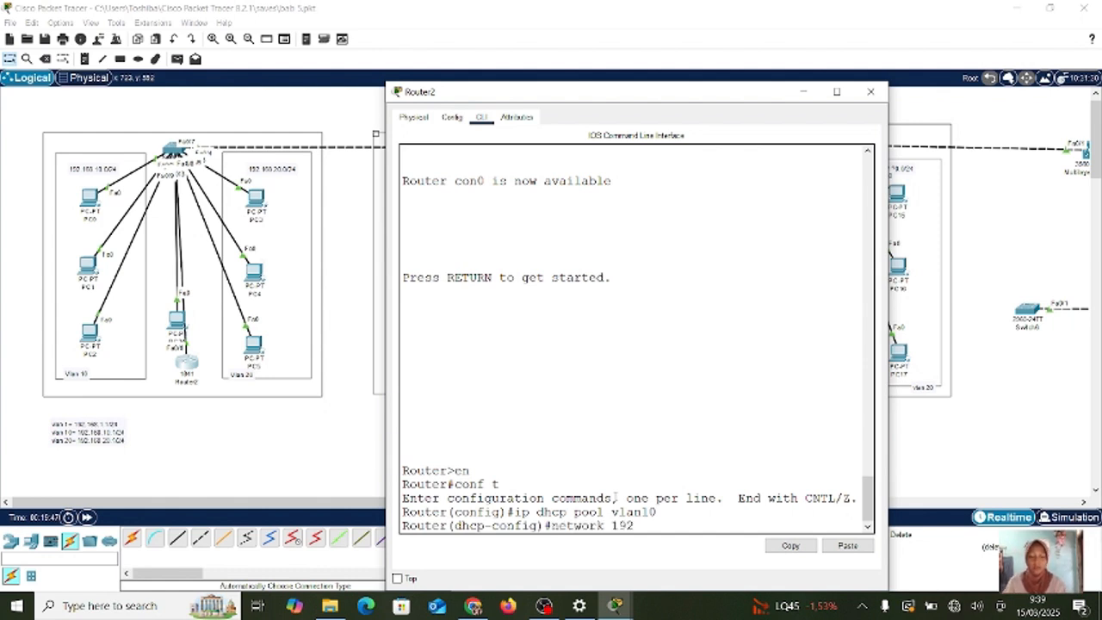
type(".168.10.0")
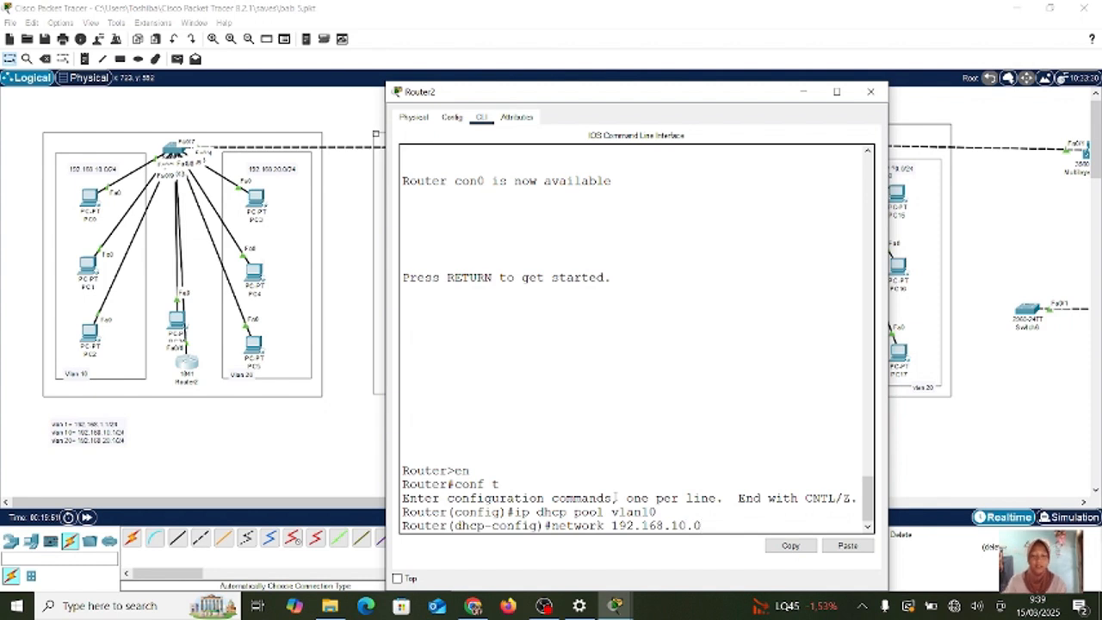
type(" 255.255.2")
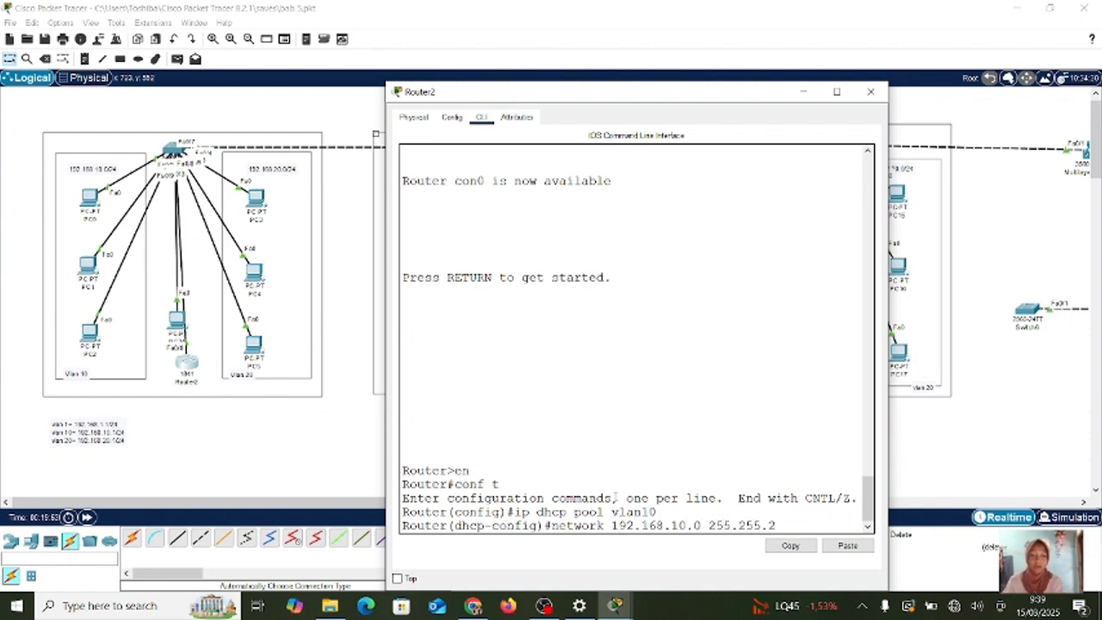
type("55.0")
key("Return")
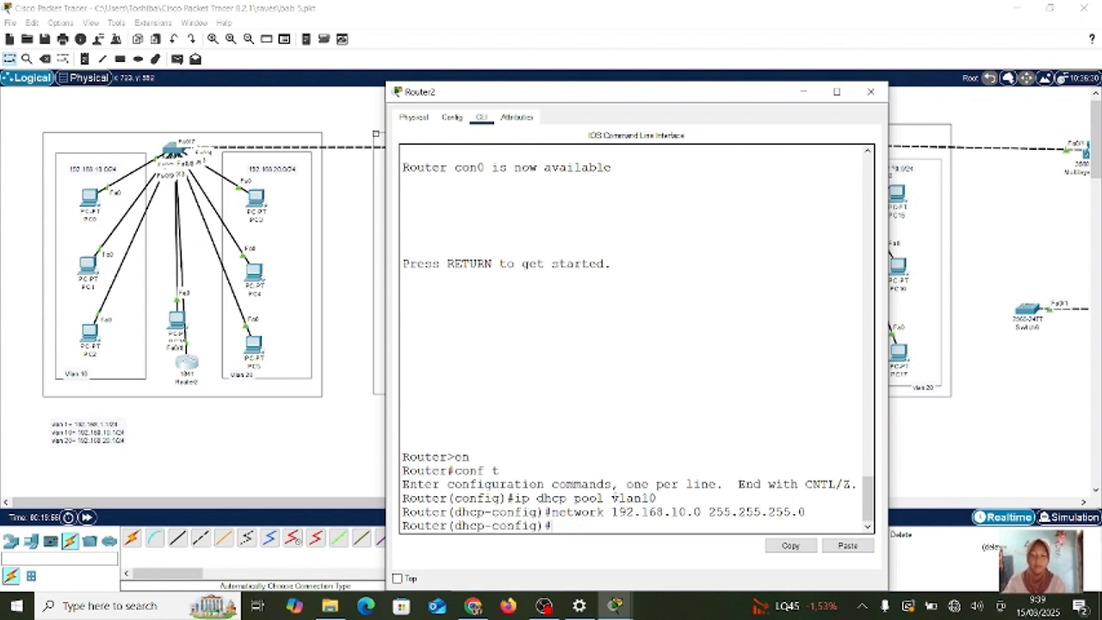
- Set the vlan10 DHCP pool's default router to 192.168.10.1
type("default-router")
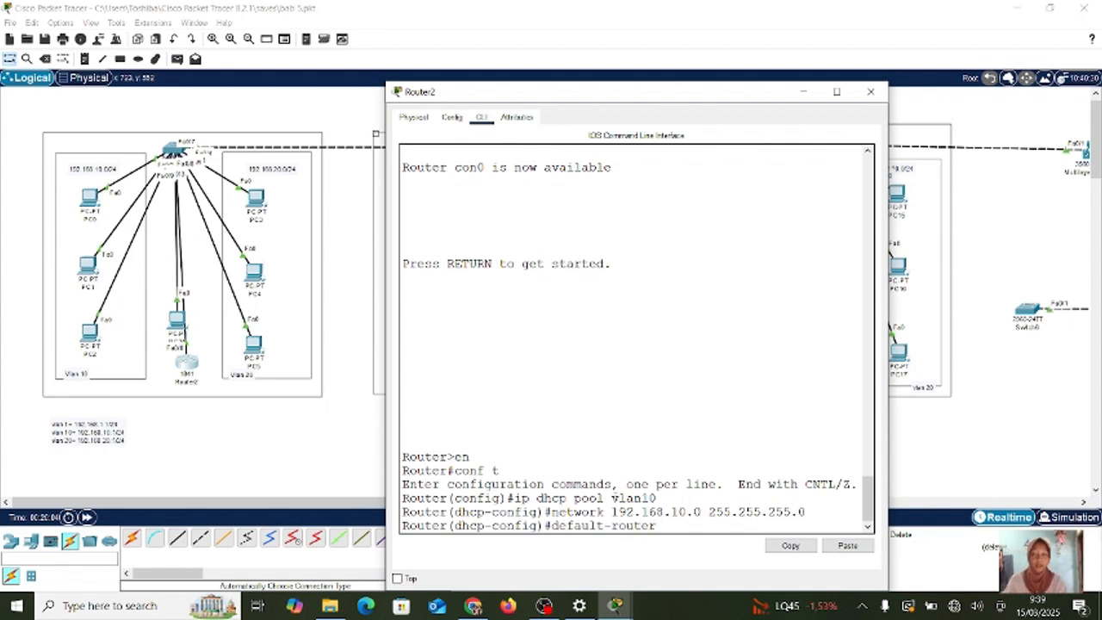
type("192.16")
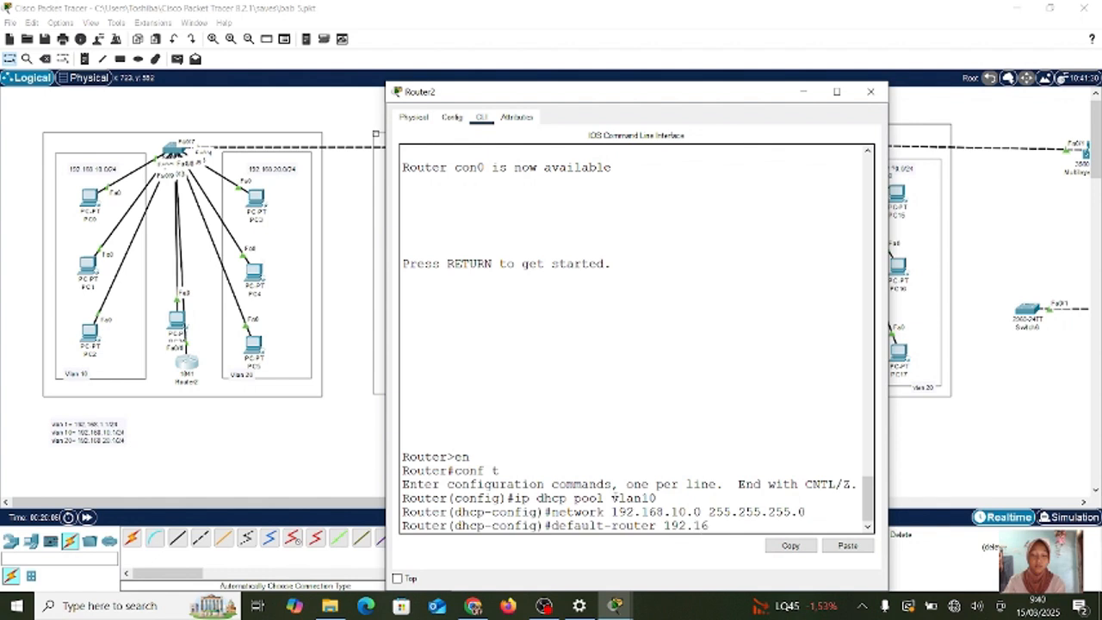
type("8.10.1")
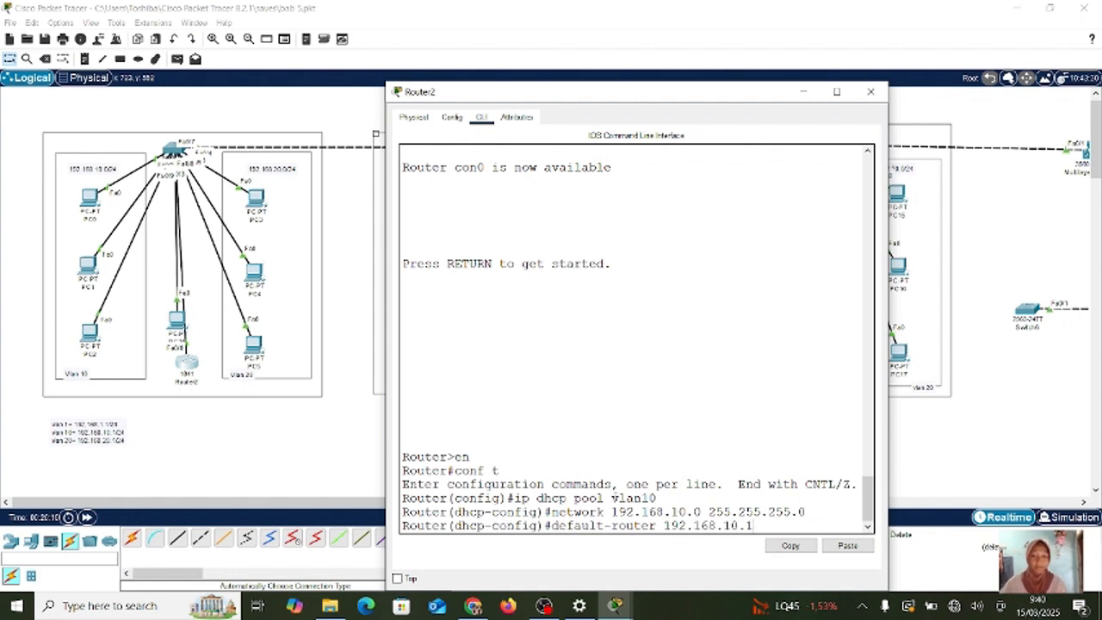
key("ctrl+u")
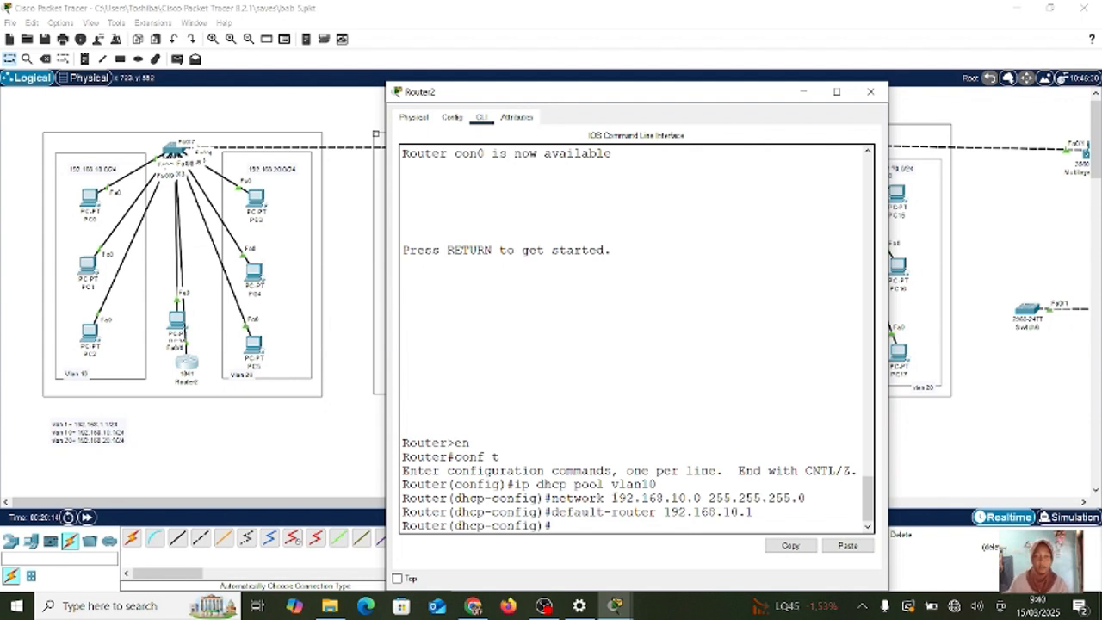
- Set the vlan10 DHCP pool's DNS server to 8.8.8.8
type("dns")
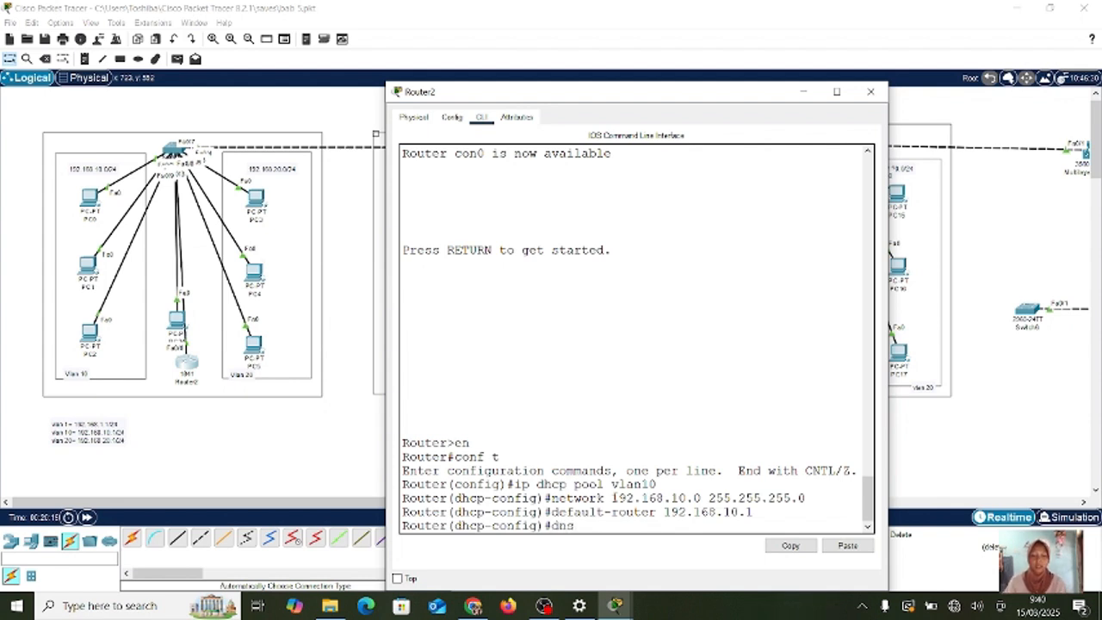
type("-server 8.8.8.8")
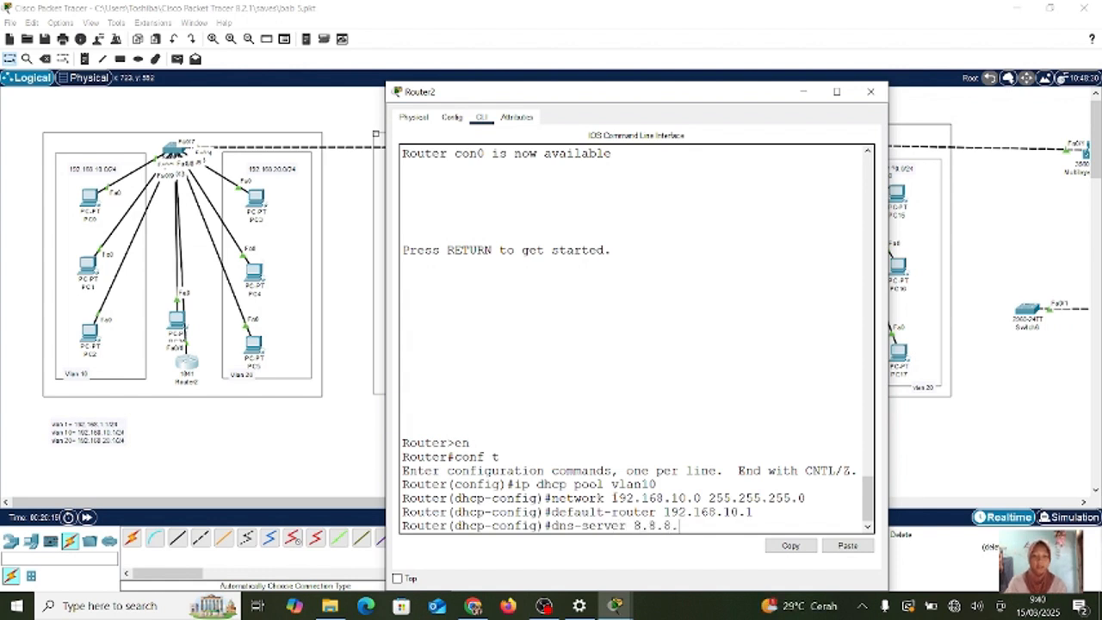
key("Return")
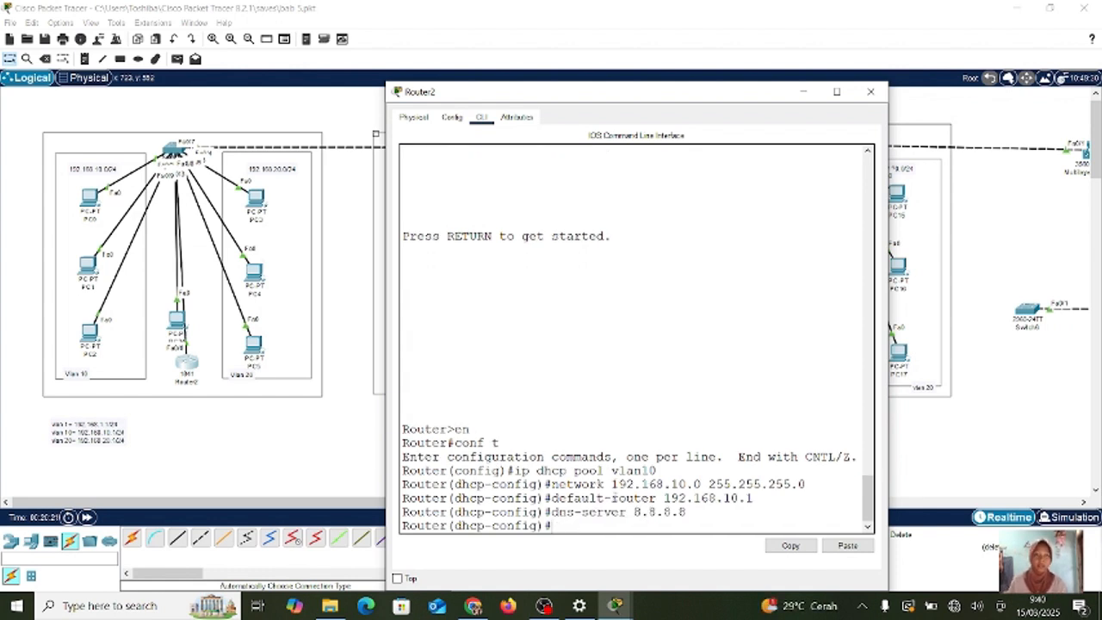
- Leave the vlan10 DHCP pool and create a DHCP pool named vlan20 on Router2
type("ex")
key("Return")
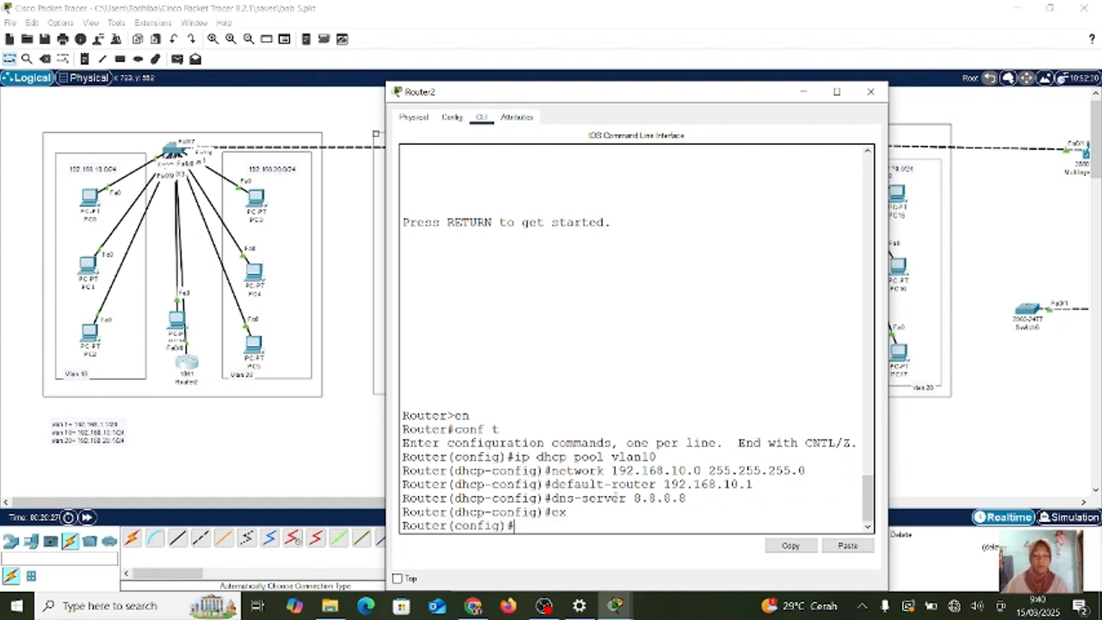
key("Up")
key("Up")
key("Up")
key("Up")
key("Up")
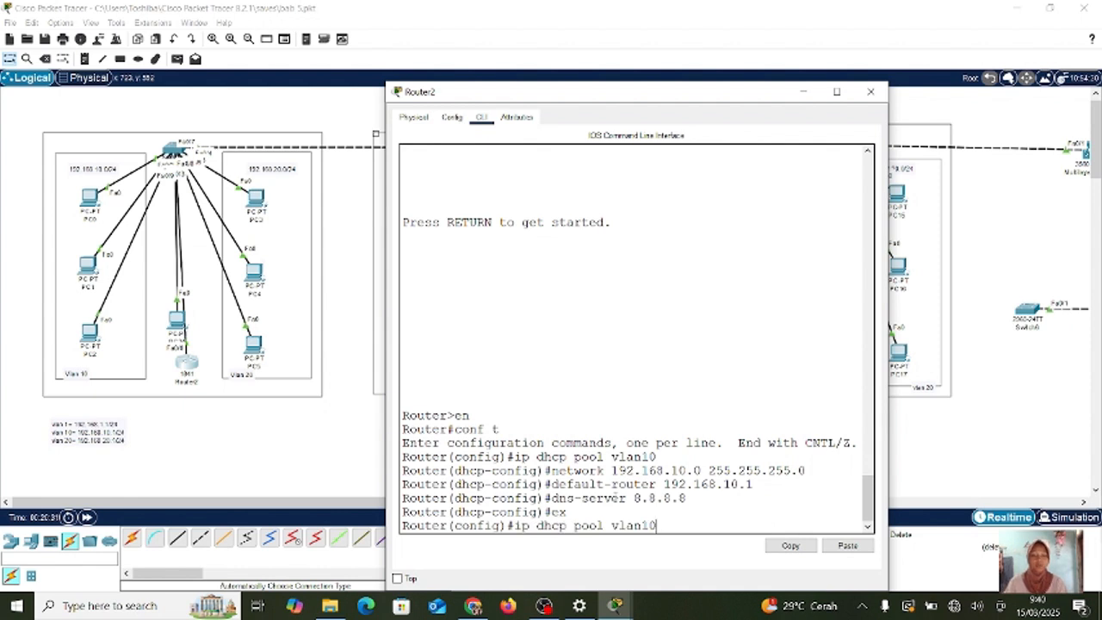
key("BackSpace")
key("BackSpace")
type("20")
key("Return")
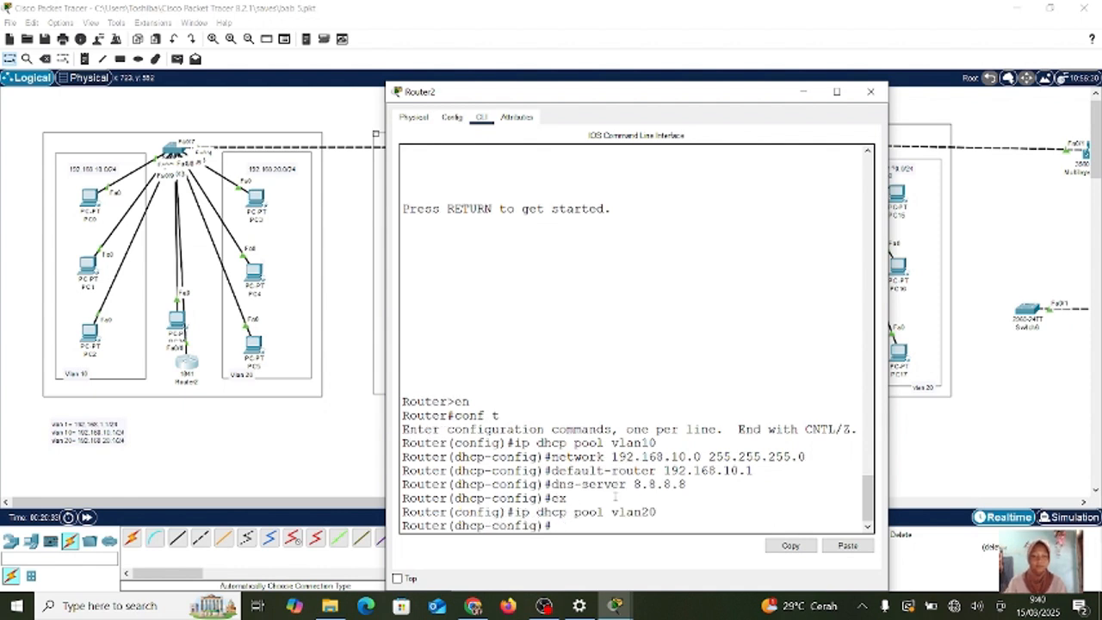
- Set the vlan20 DHCP pool's network to 192.168.20.0 with mask 255.255.255.0
key("Up")
key("Up")
key("Up")
key("Up")
key("Up")
key("Up")
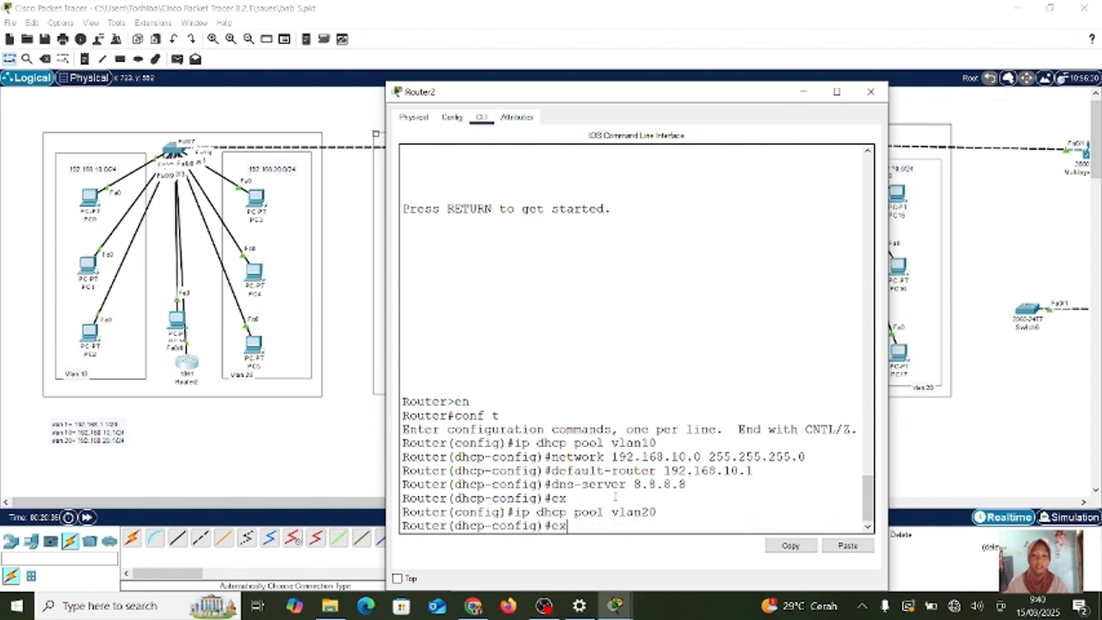
key("Down")
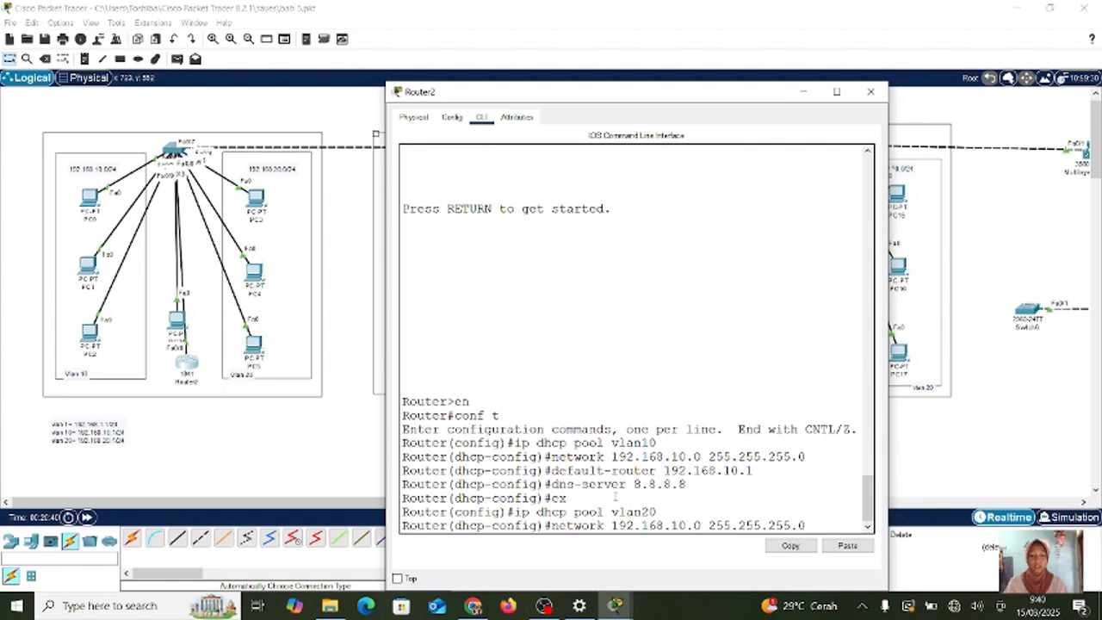
key("BackSpace")
type("2")
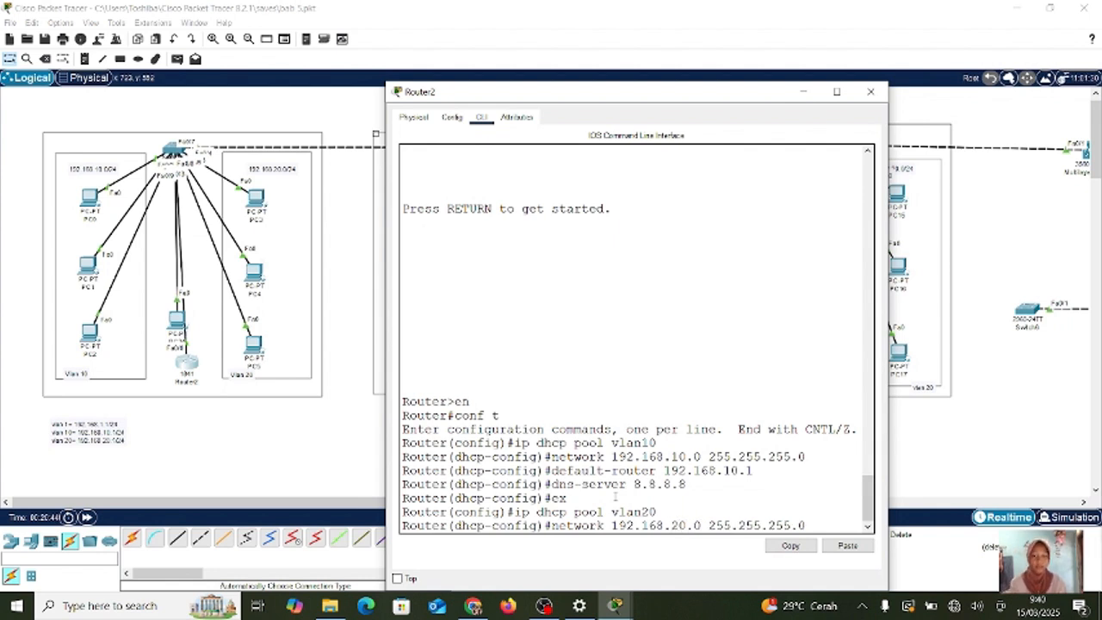
key("Return")
- Set the vlan20 DHCP pool's default router to 192.168.20.1
key("Up")
key("Up")
key("Up")
key("Up")
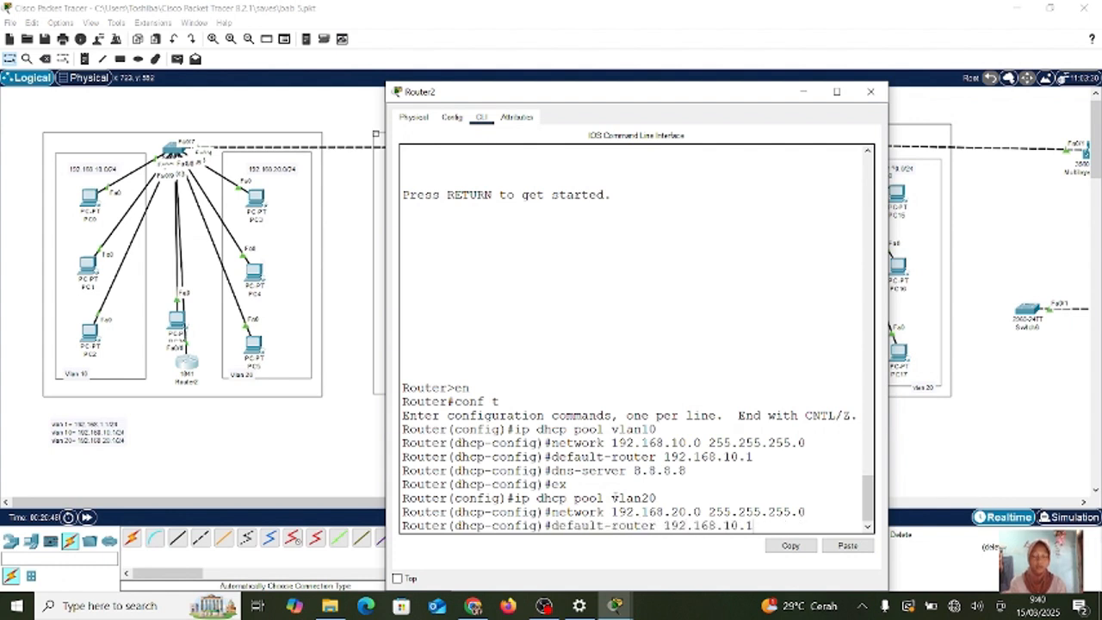
key("BackSpace")
key("BackSpace")
key("BackSpace")
key("BackSpace")
type("20")
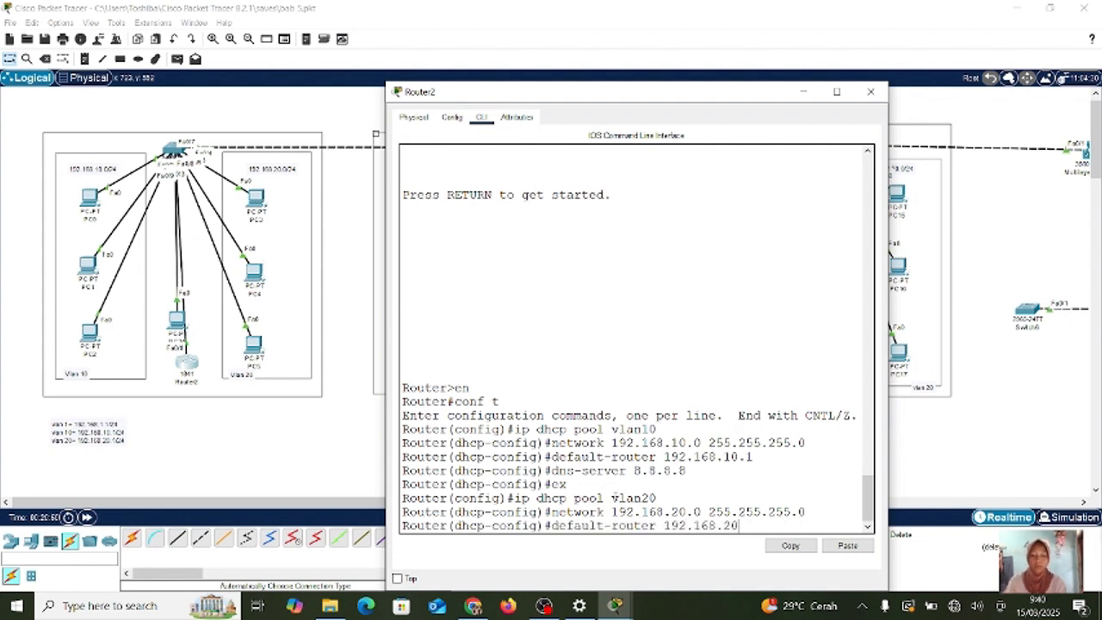
type(".1")
key("Return")
- Set the vlan20 DHCP pool's DNS server to 8.8.8.8 and return to global configuration mode
key("Up")
key("Up")
key("Up")
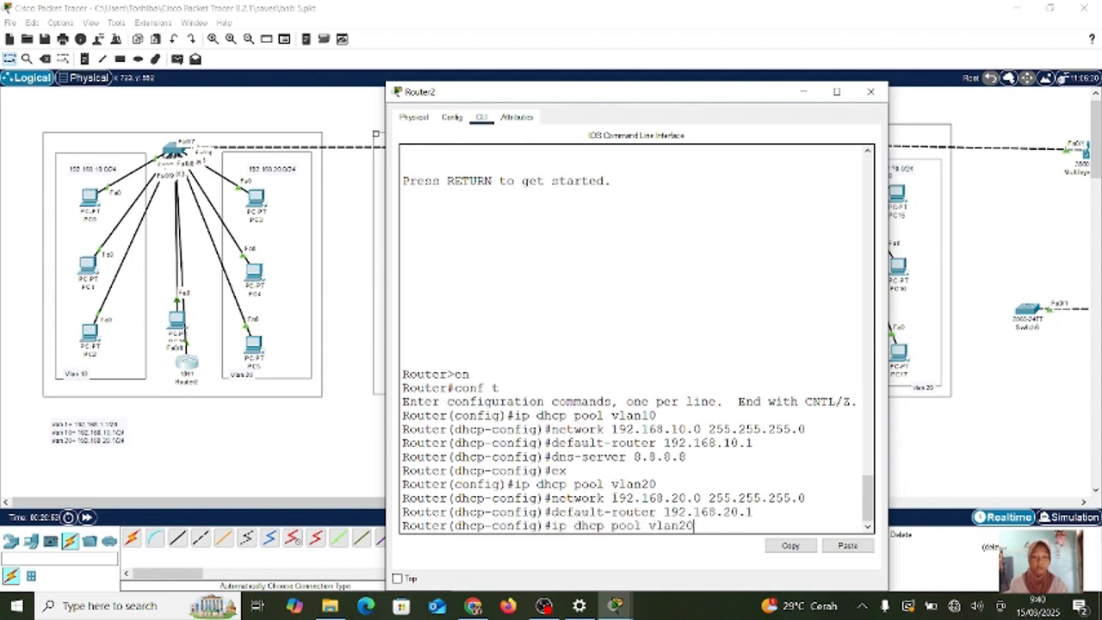
key("Up")
key("Up")
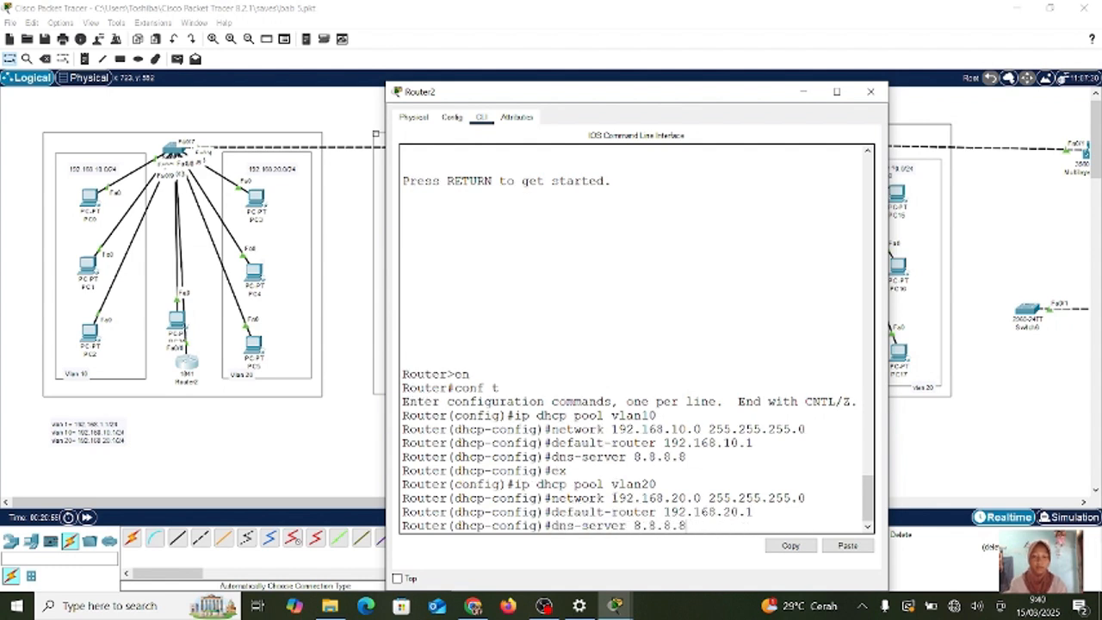
key("Return")
type("er(dhcp-config)#e")
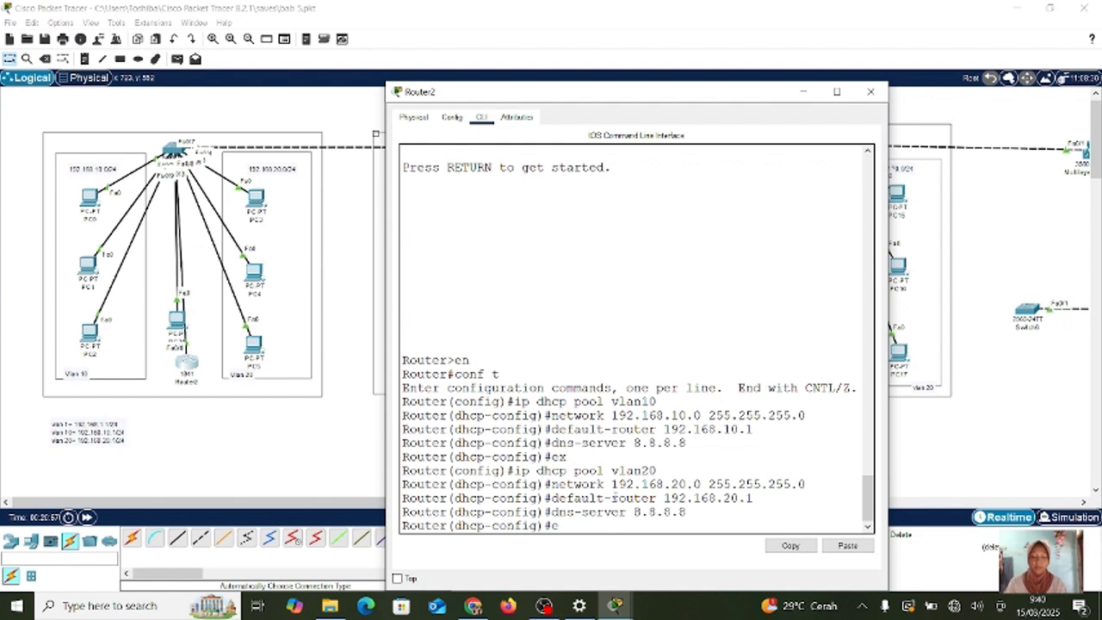
type("x")
key("Return")
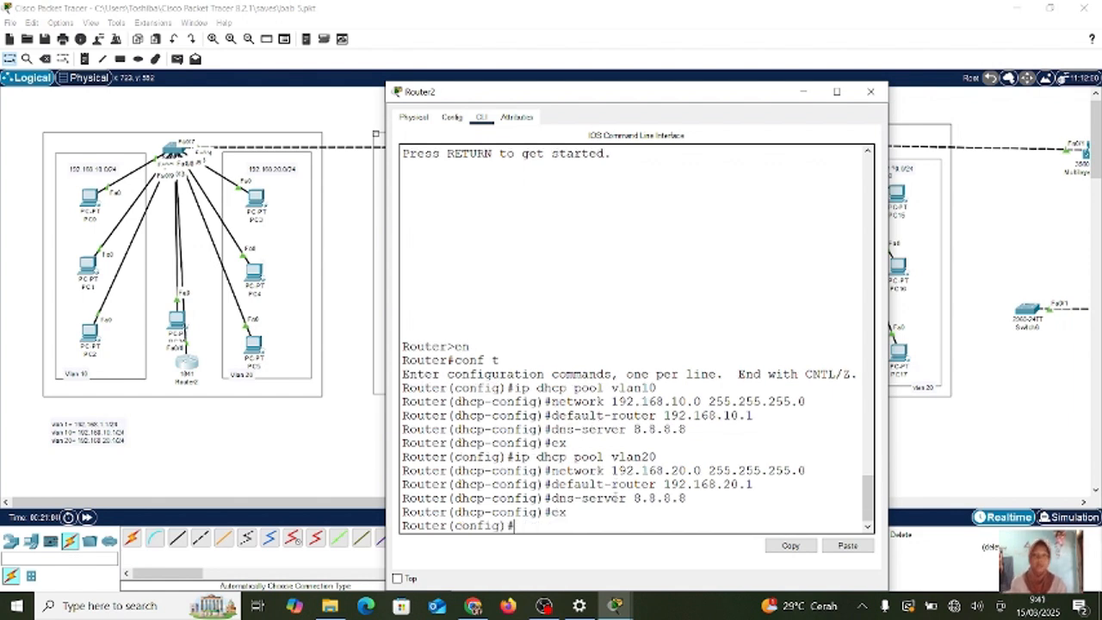
- Create a DHCP pool named vlan1 on Router2
key("Up")
key("Up")
key("Up")
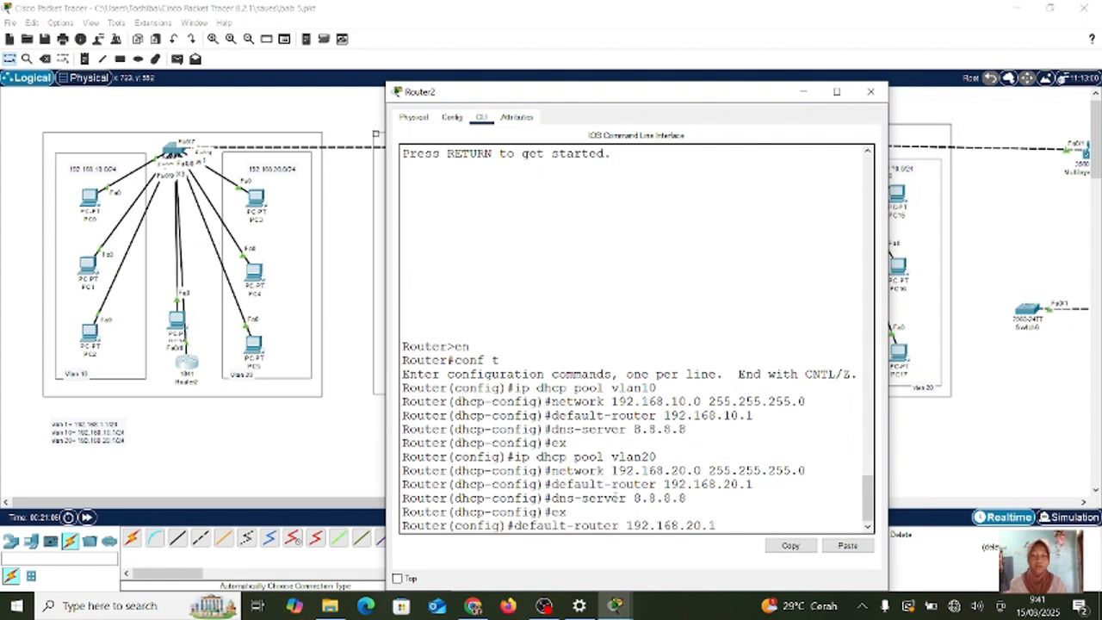
key("Up")
key("Up")
key("Up")
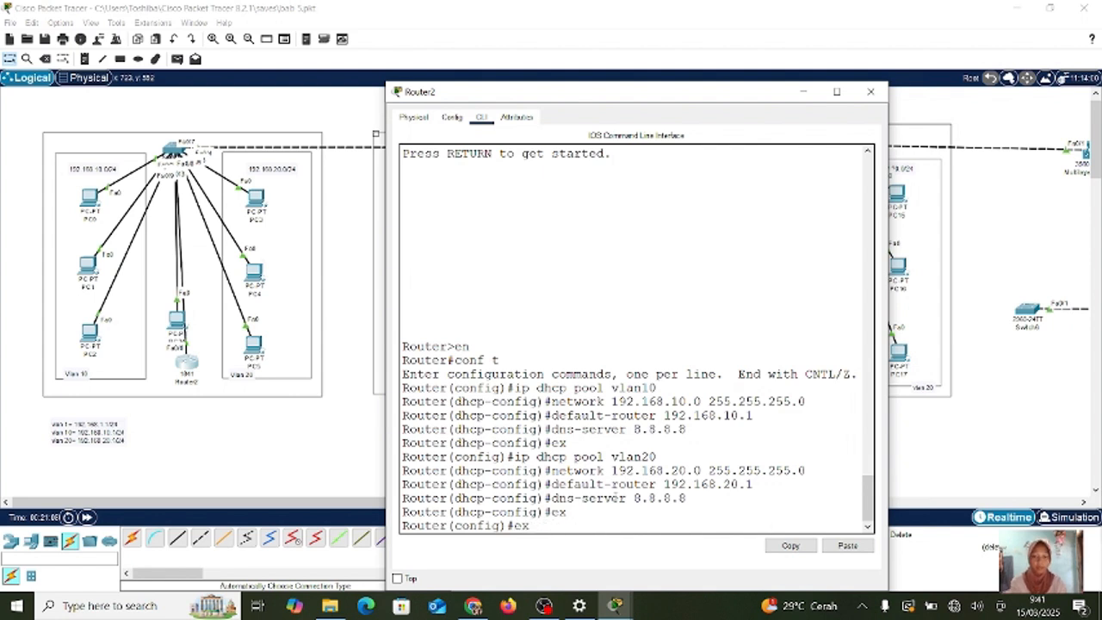
key("Down")
key("BackSpace")
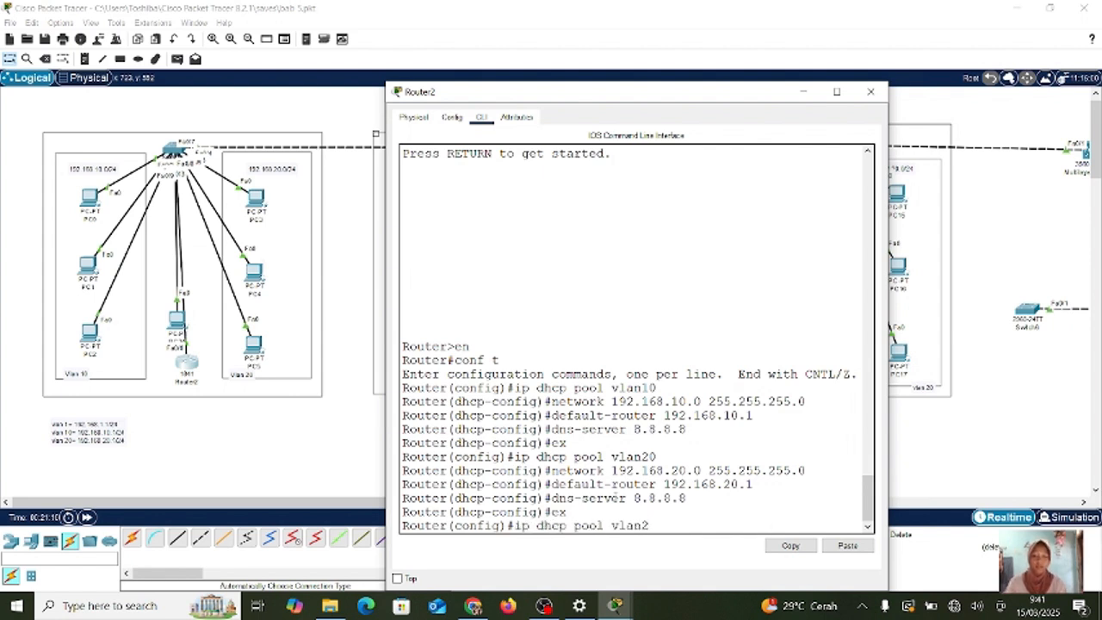
type("1")
key("Return")
- Set the vlan1 DHCP pool's network to 192.168.1.0 with mask 255.255.255.0
key("Up")
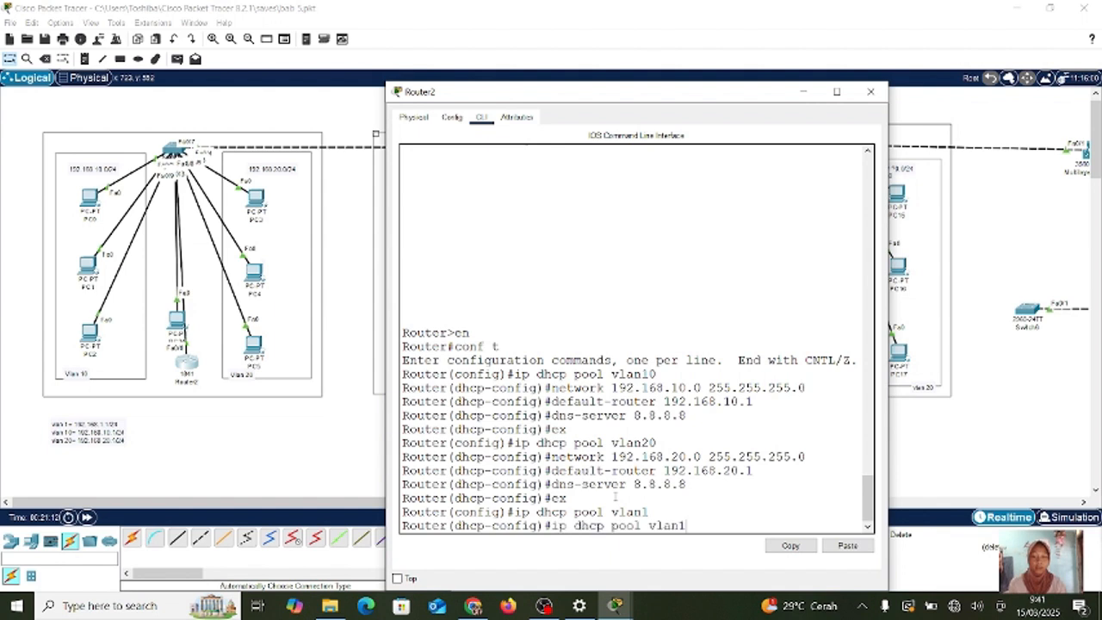
key("Up")
key("Up")
key("Up")
key("Up")
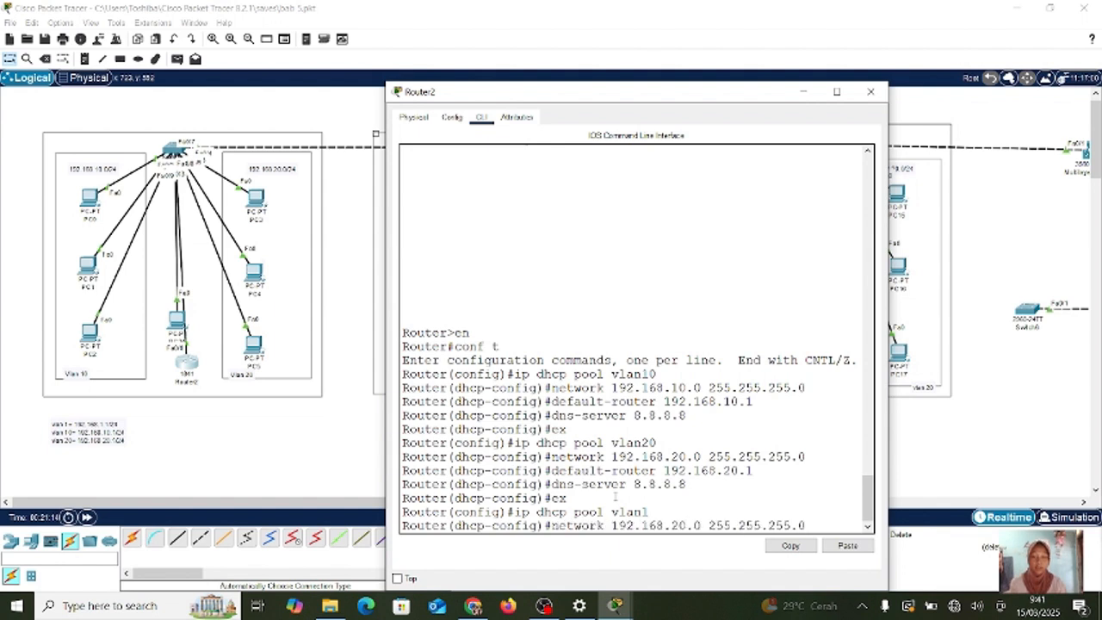
key("Up")
key("Down")
key("Left")
key("Left")
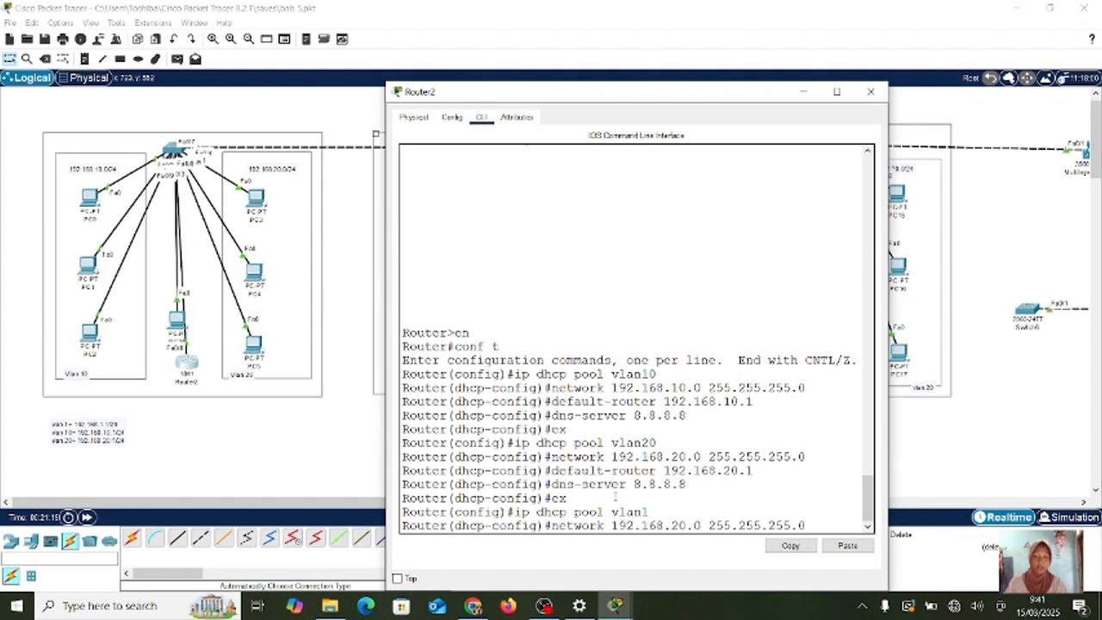
key("BackSpace")
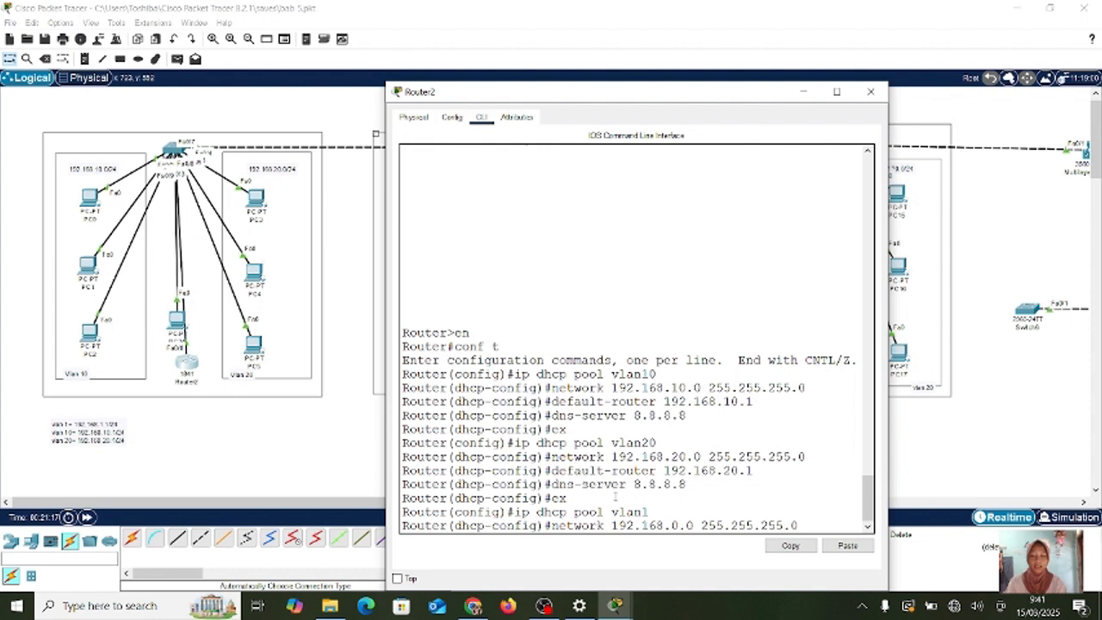
type("1")
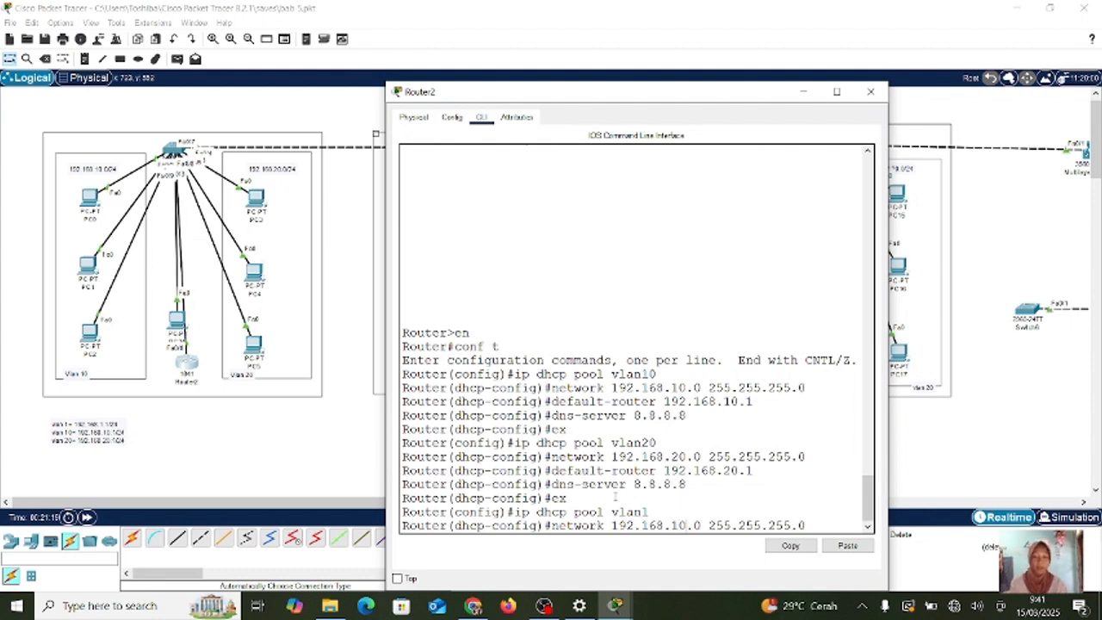
key("BackSpace")
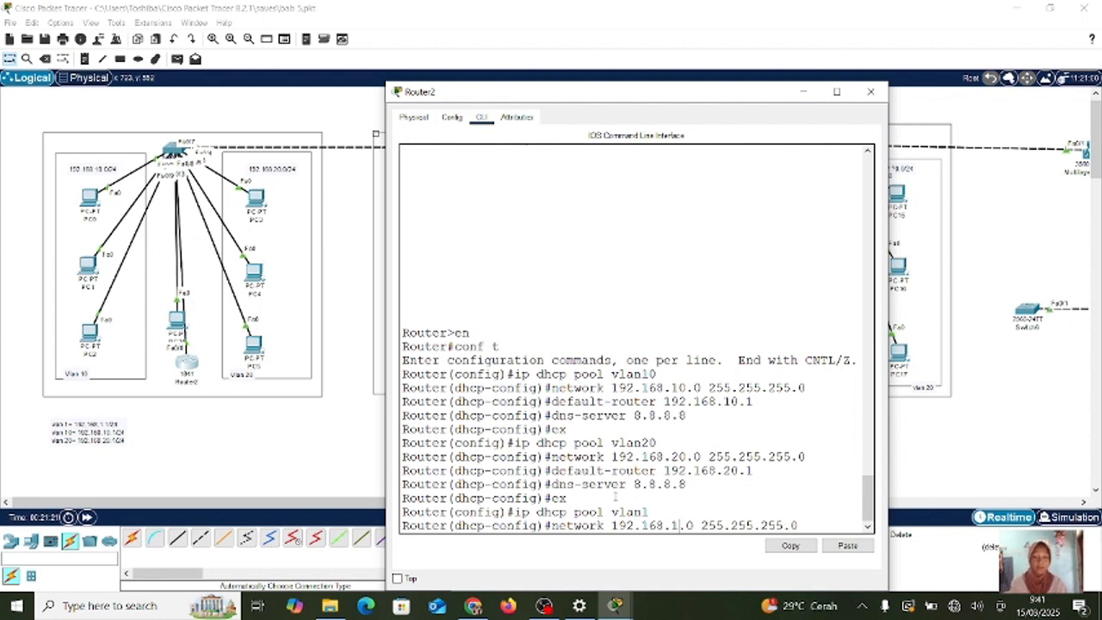
key("Return")
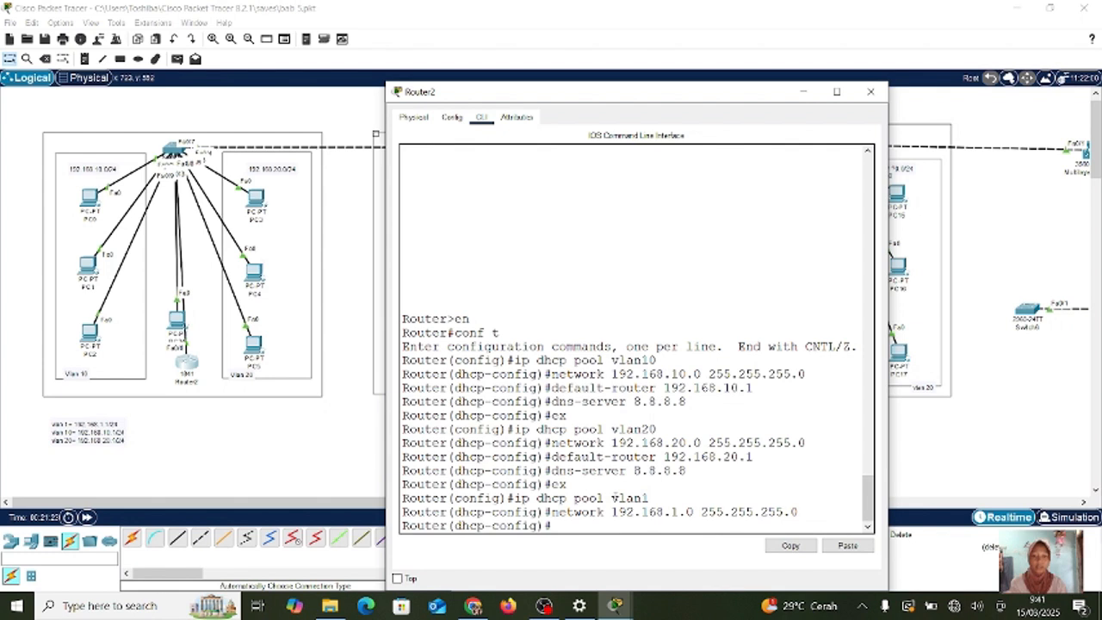
- Set the vlan1 DHCP pool's default router to 192.168.1.1
key("Up")
key("Up")
key("Up")
key("Up")
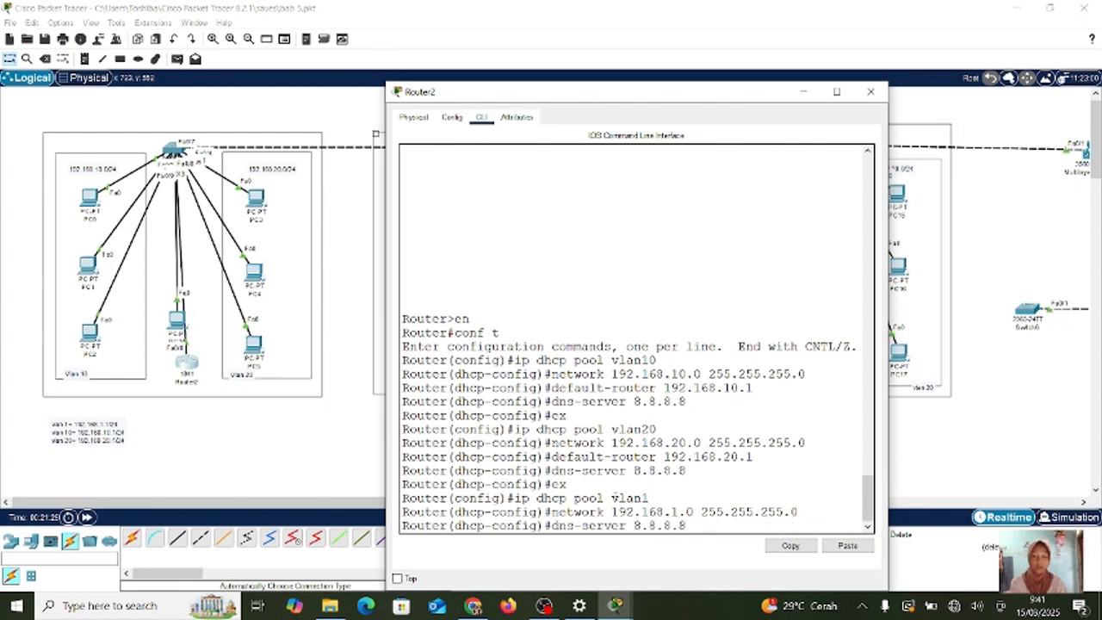
key("Up")
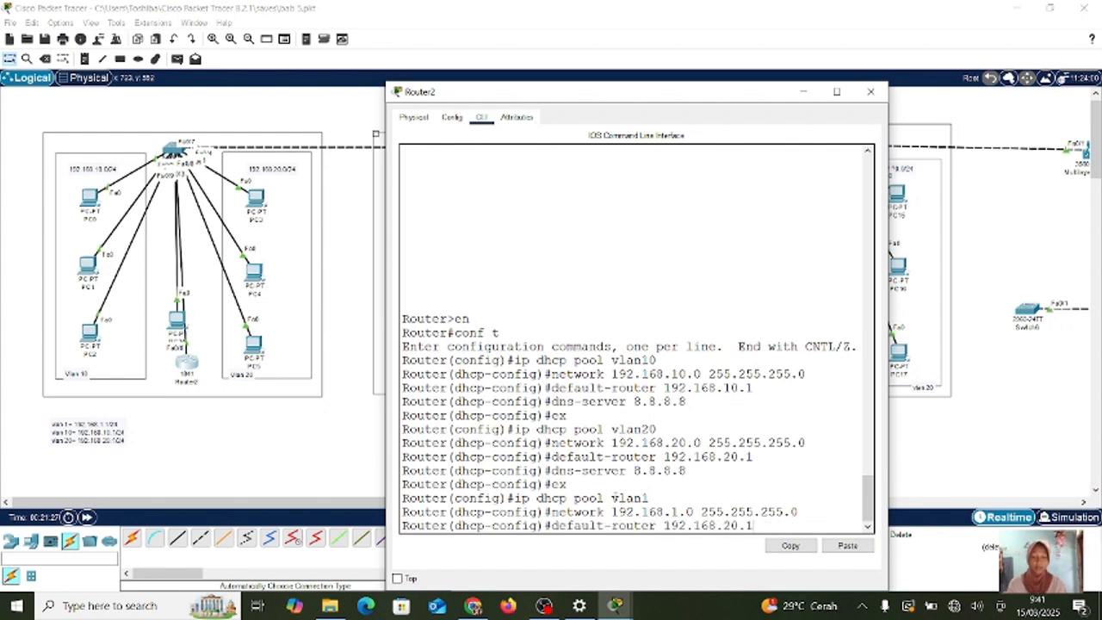
key("BackSpace")
key("BackSpace")
key("BackSpace")
key("BackSpace")
type("1.")
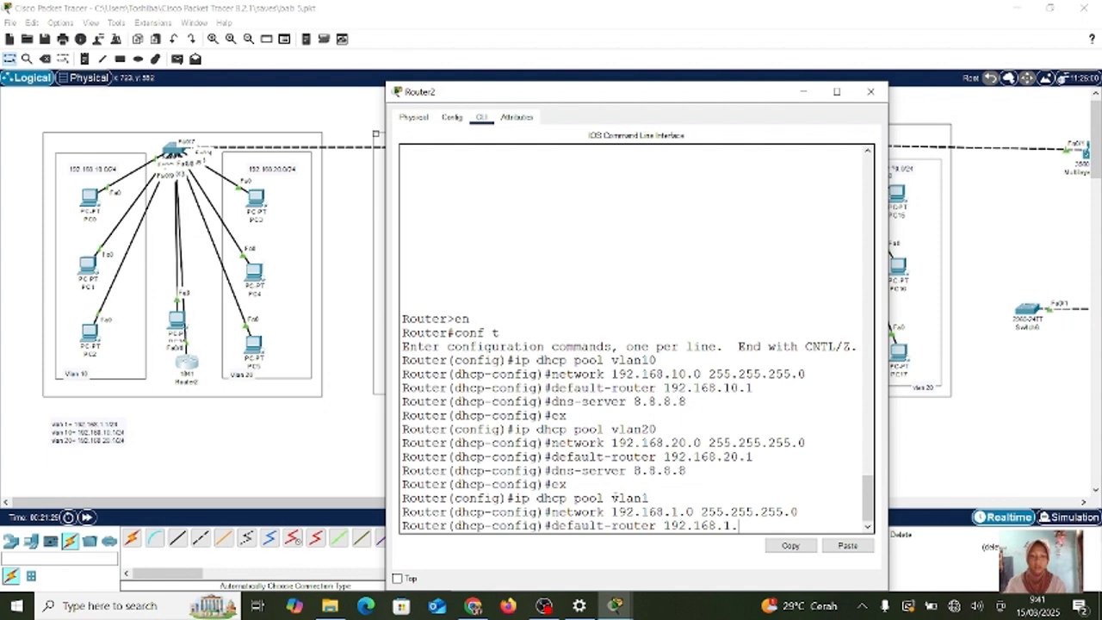
type("1")
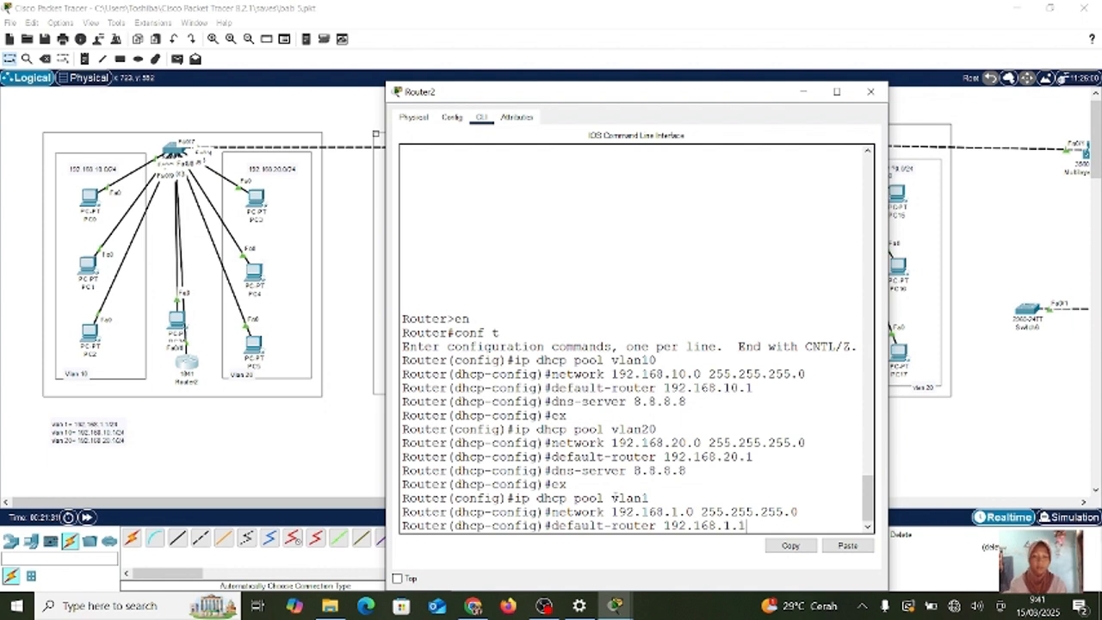
key("Return")
- Set the vlan1 DHCP pool's DNS server to 8.8.8.8, exit the pool configuration and close Router2's window
key("Up")
key("Up")
key("Up")
key("Up")
key("Up")
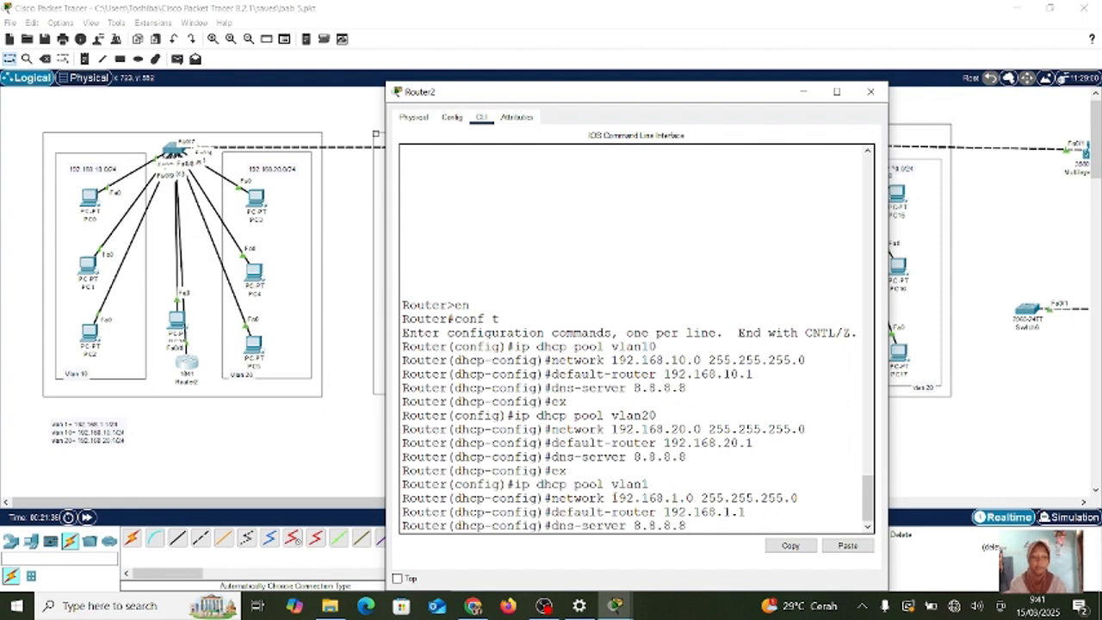
key("Return")
type("exit")
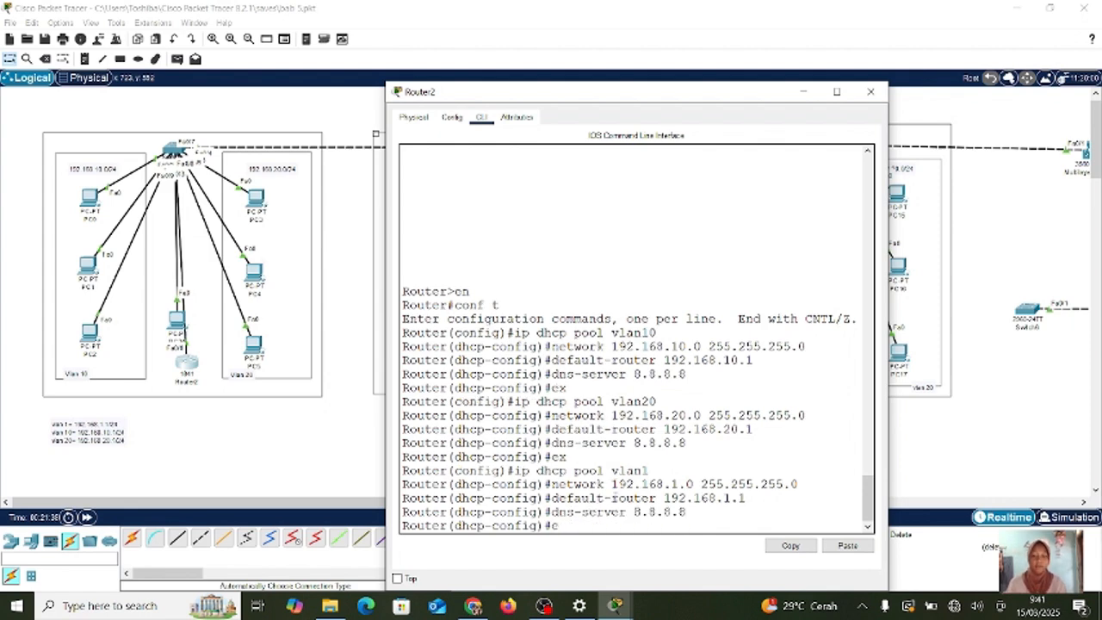
key("Return")
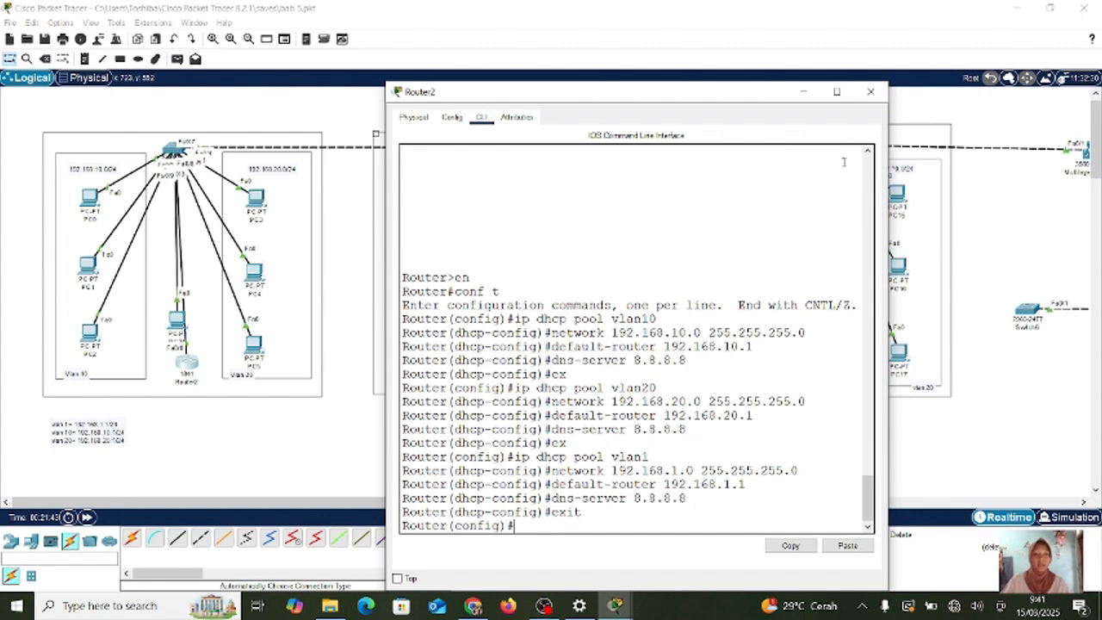
left_click(863, 92)
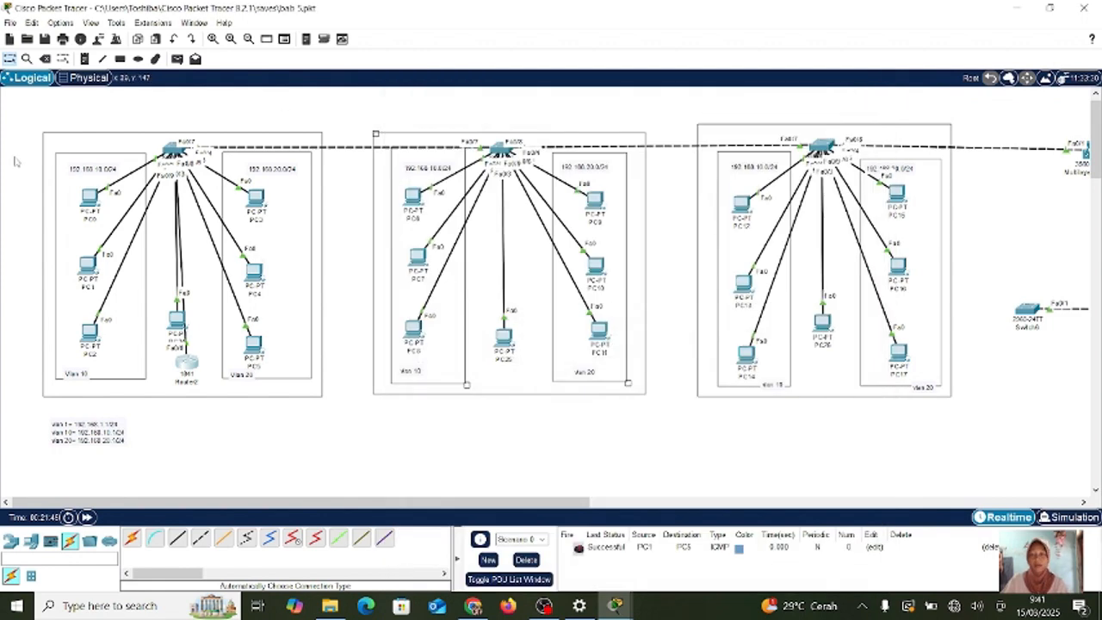
- Switch PC0's IPv4 configuration from static to DHCP and close its window
left_click(90, 198)
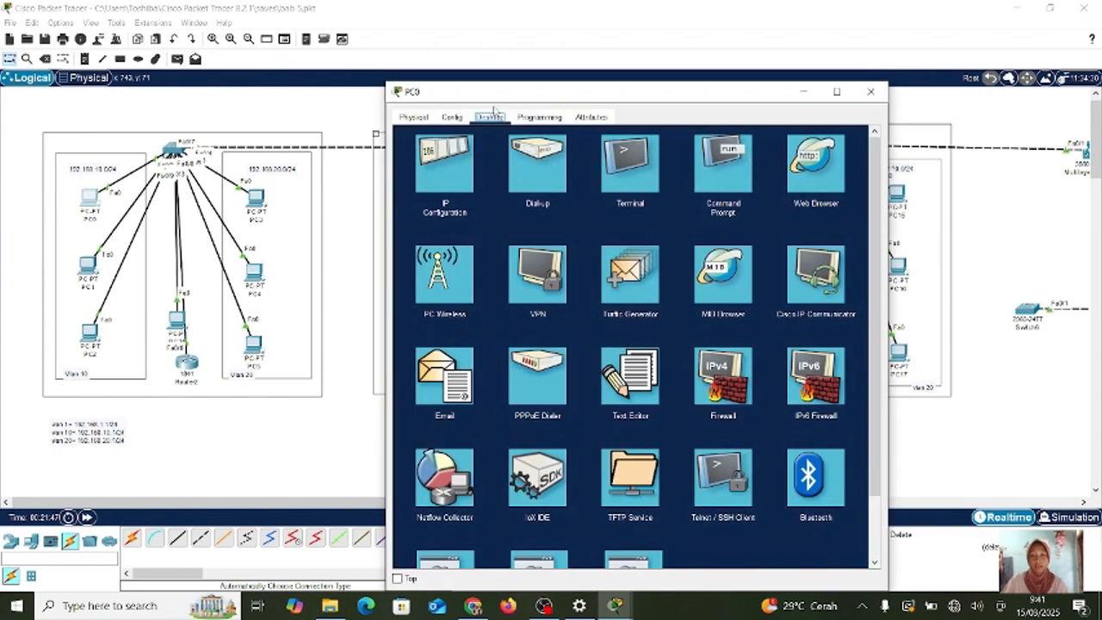
left_click(446, 168)
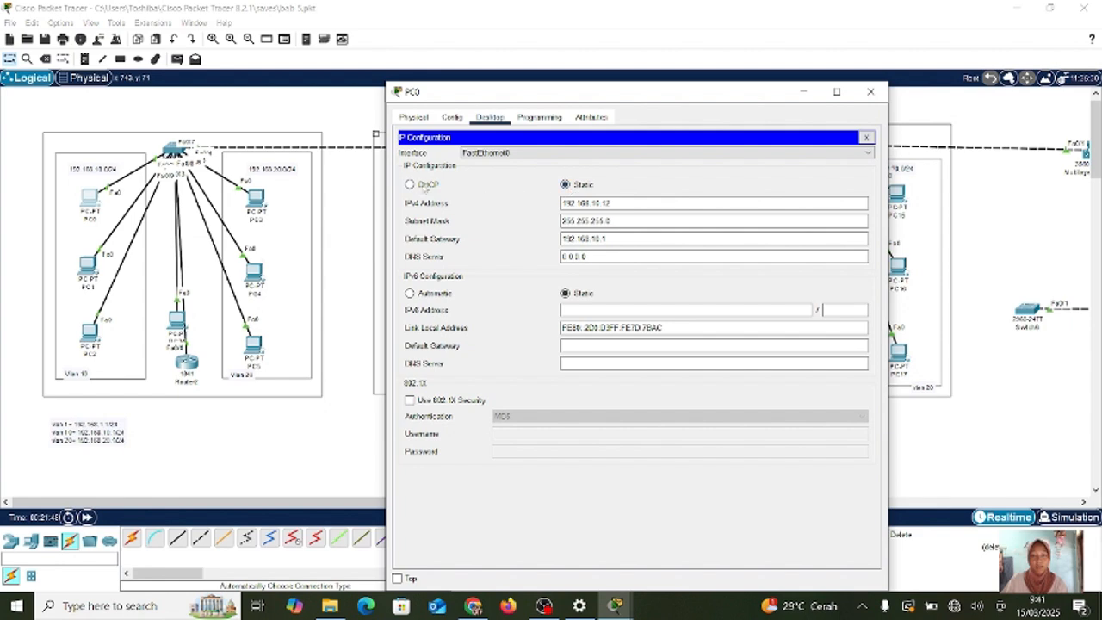
left_click(410, 184)
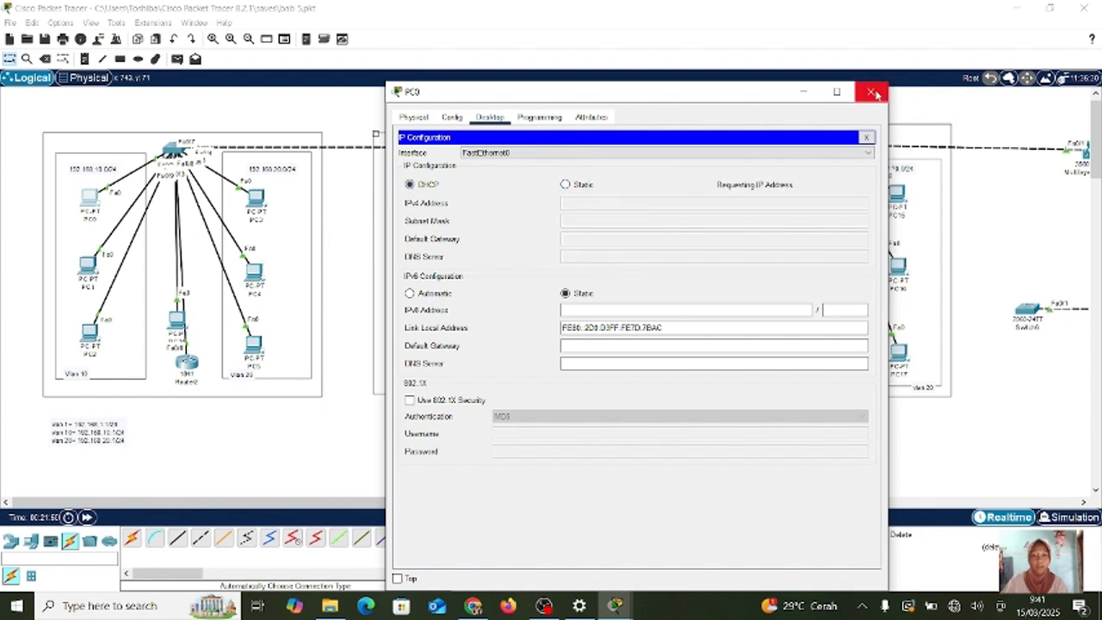
left_click(872, 92)
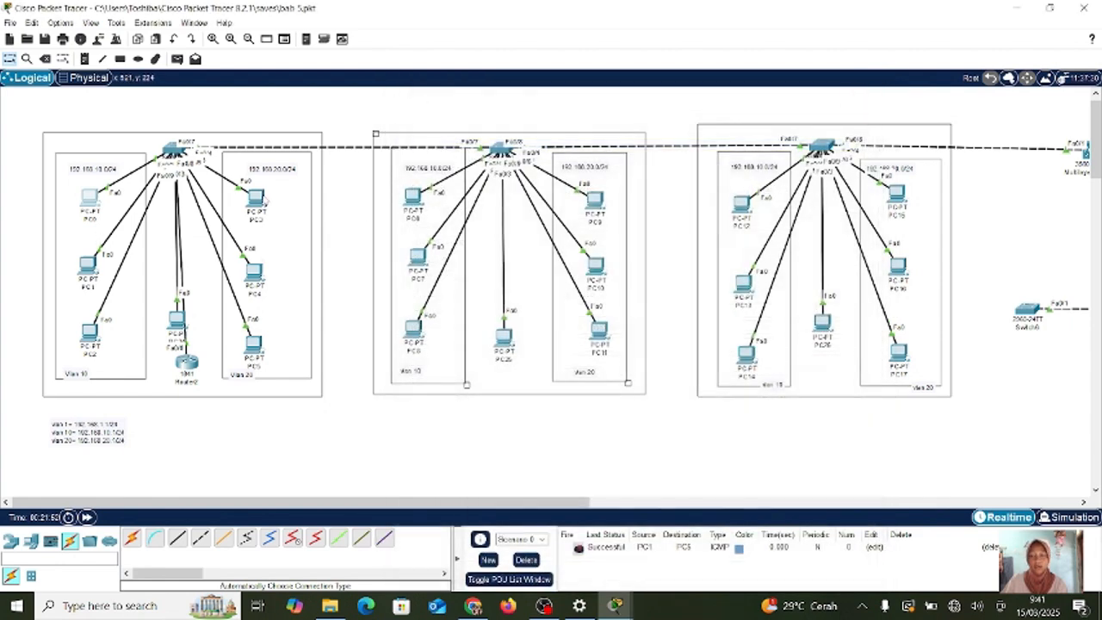
- Switch PC3's IPv4 configuration from static to DHCP and close its window
left_click(267, 200)
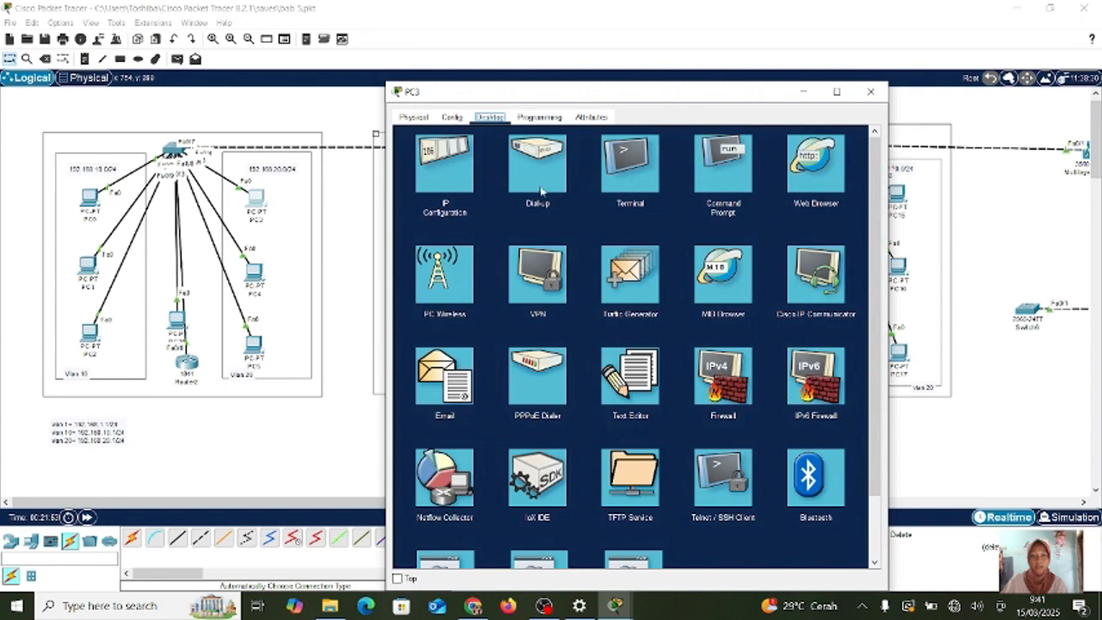
left_click(431, 166)
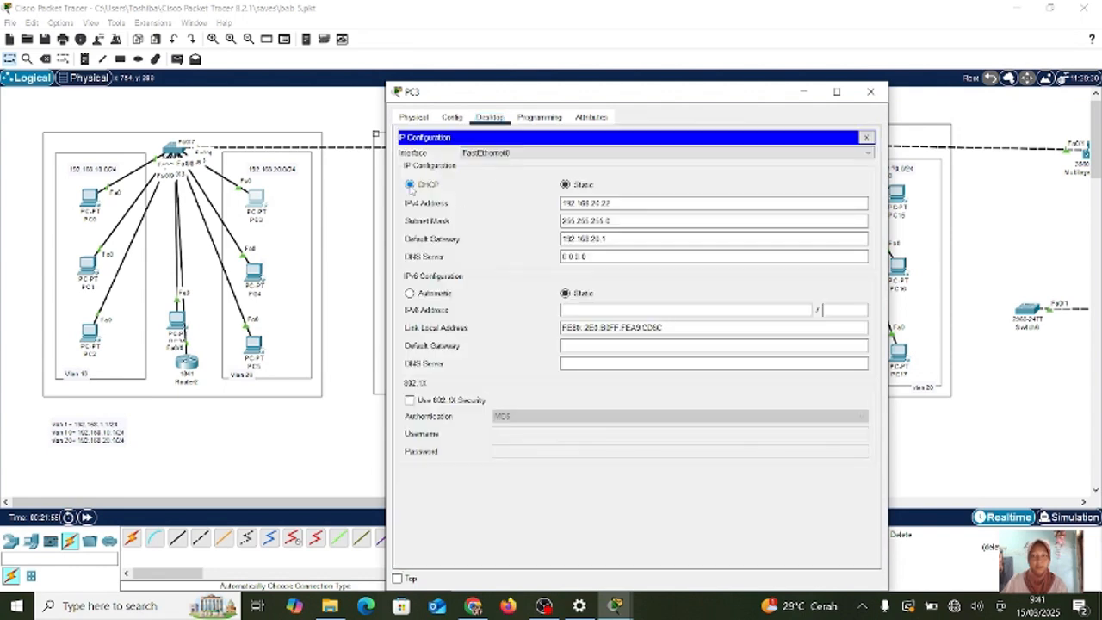
left_click(410, 184)
left_click(871, 91)
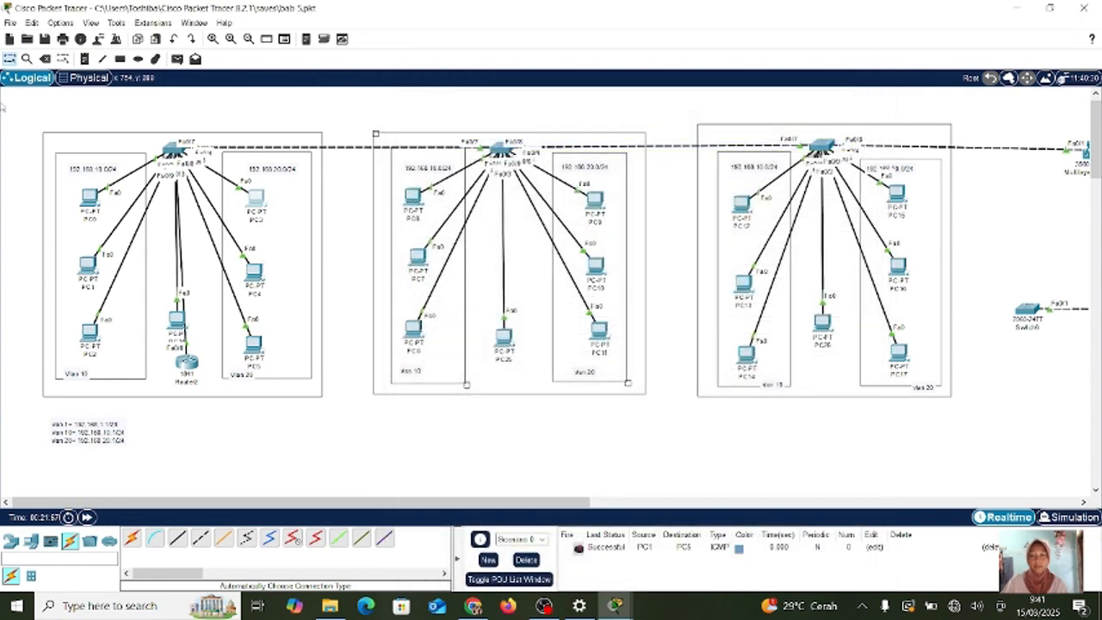
- Check the DHCP-assigned IP configuration on PC0 and on PC3
left_click(89, 198)
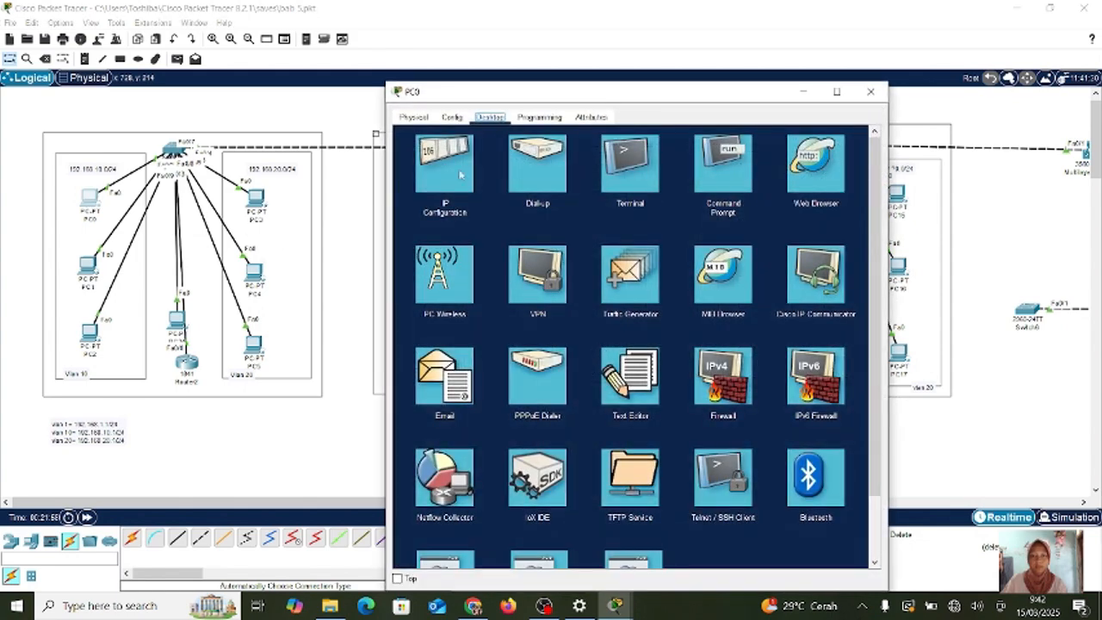
left_click(473, 164)
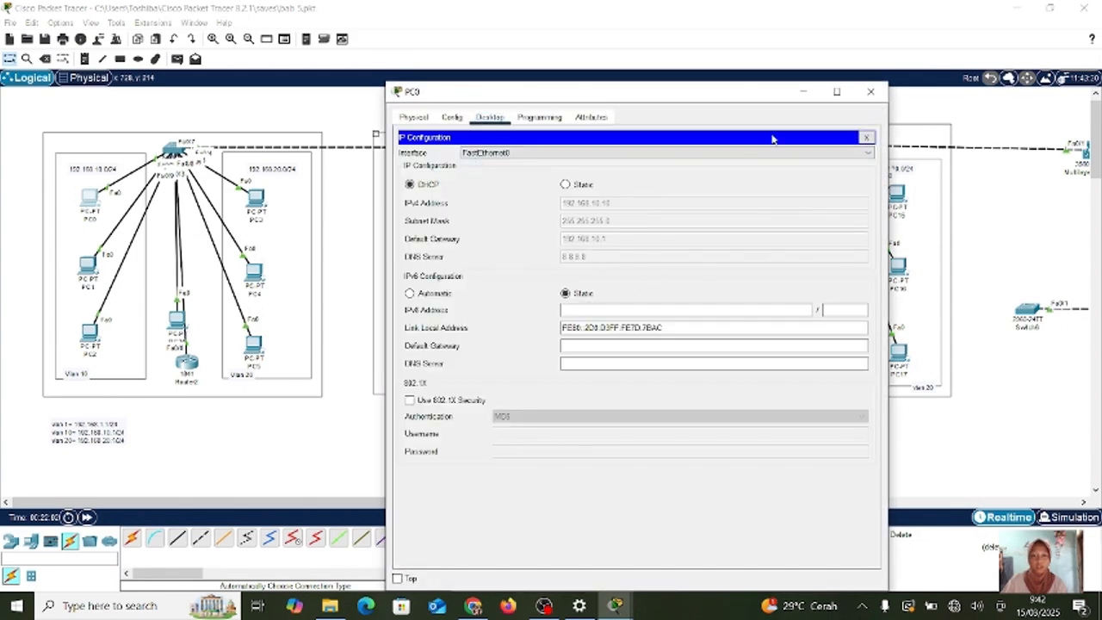
left_click(804, 92)
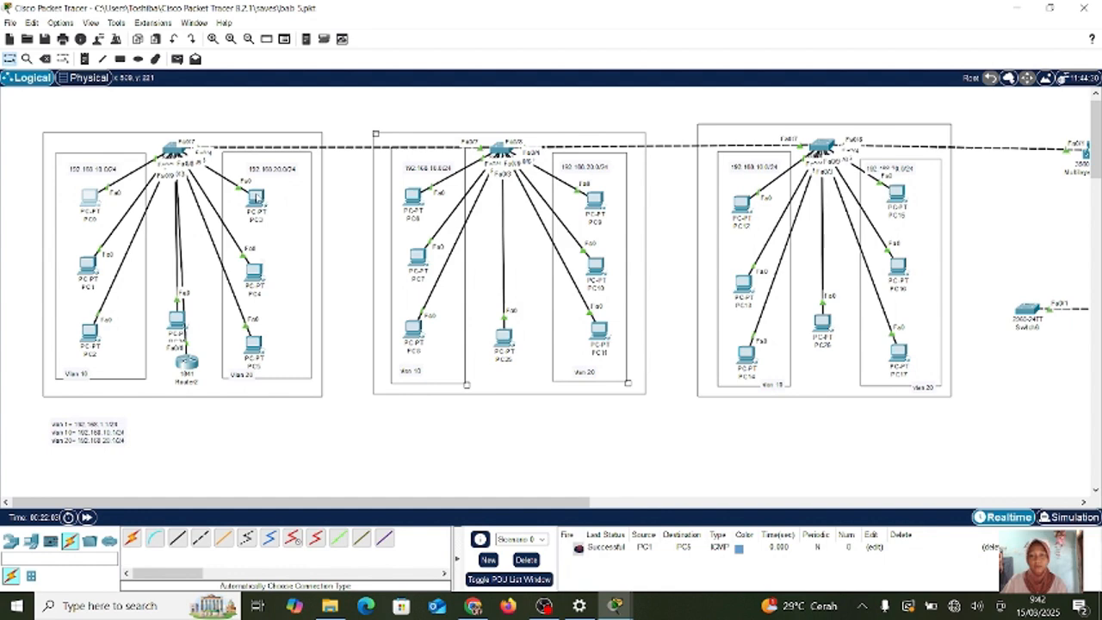
left_click(256, 198)
left_click(445, 203)
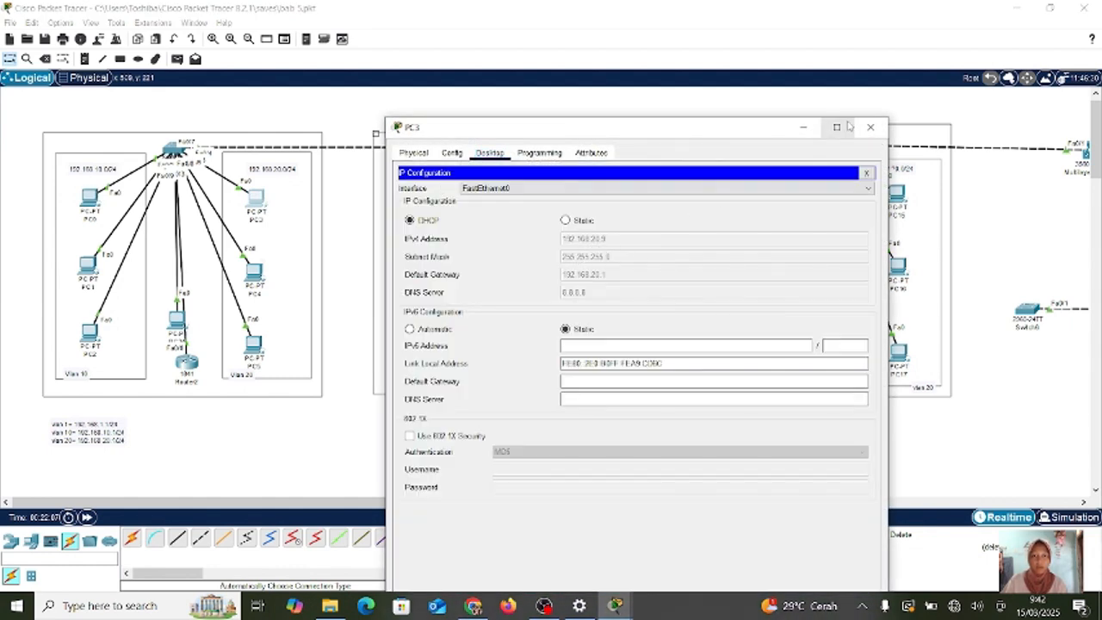
left_click(803, 126)
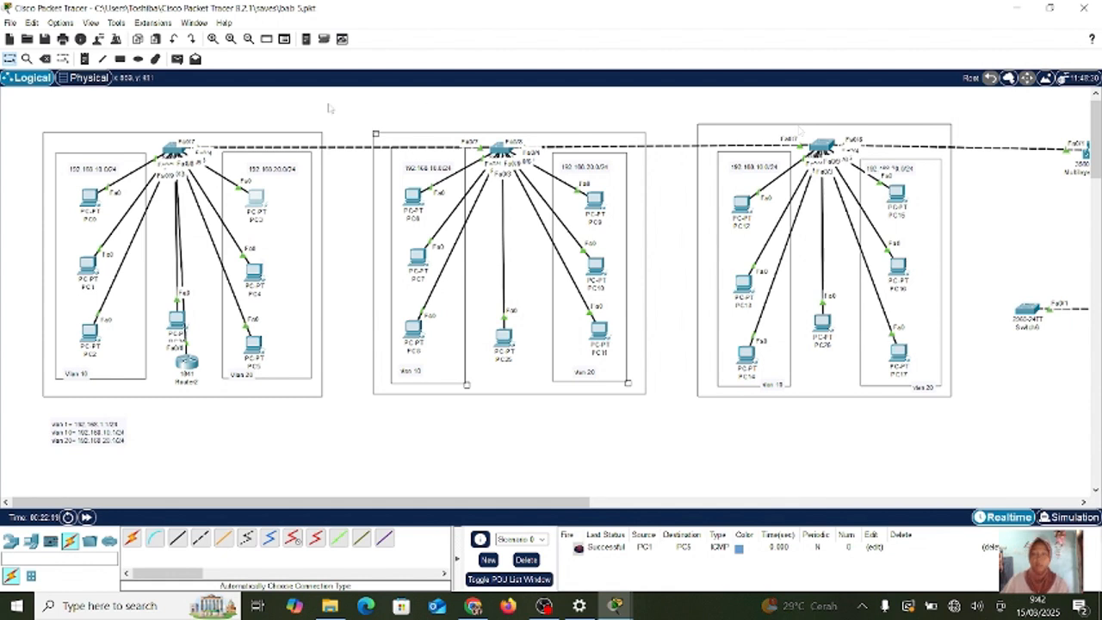
- Send a simple PDU from PC0 to PC3 to test connectivity between VLAN 10 and VLAN 20
left_click(177, 58)
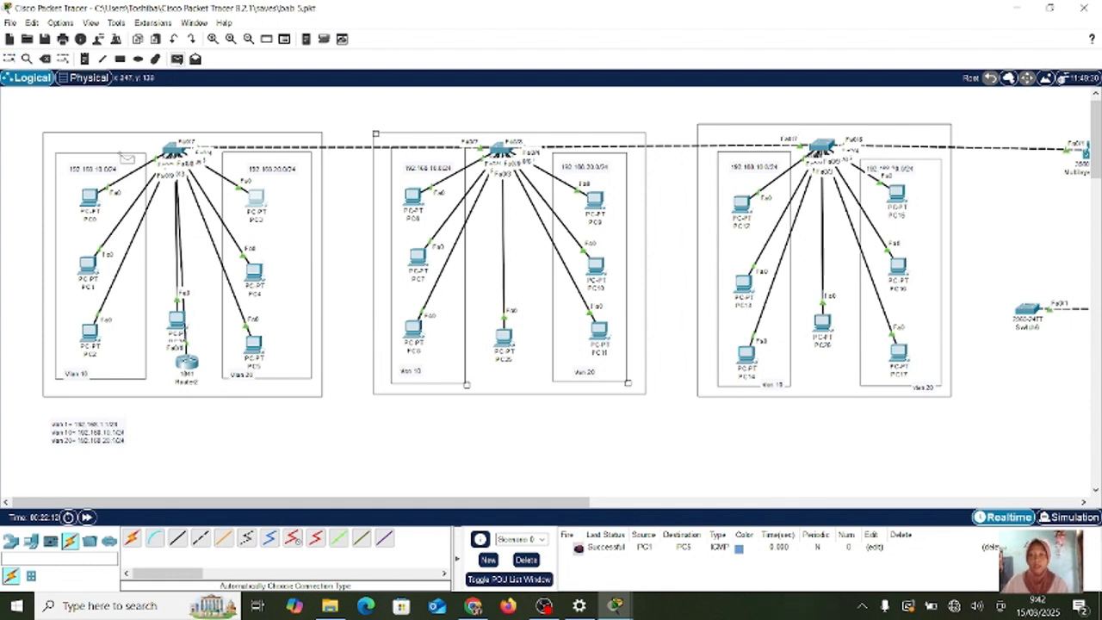
left_click(90, 197)
left_click(255, 198)
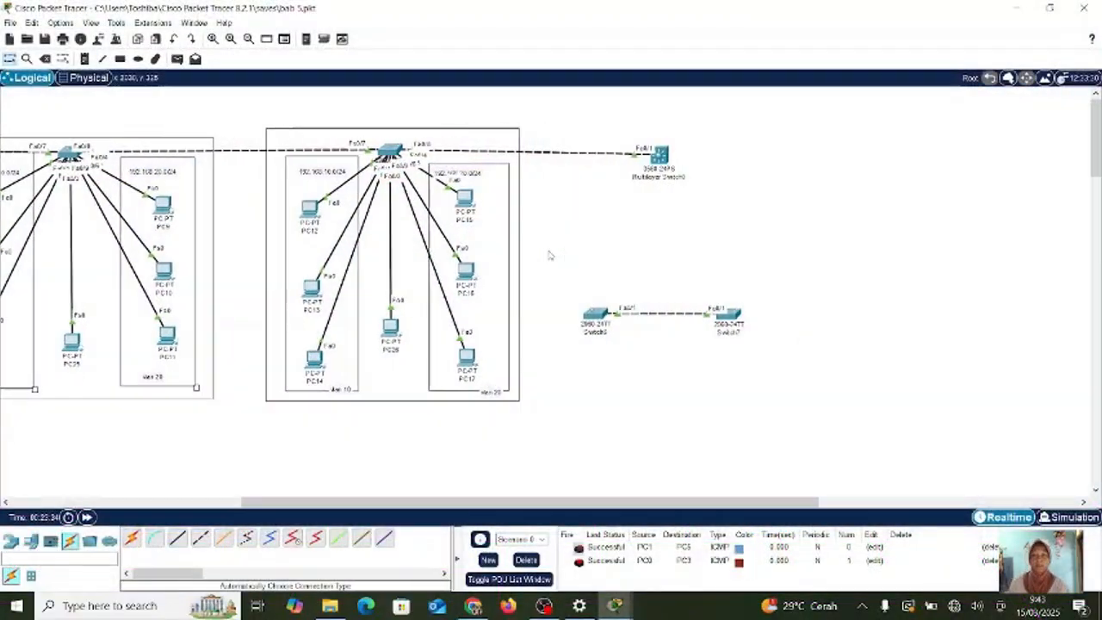
- Place the note "SWITCH LAYER 2 DAN SWITCH LAYER 3" in the empty area below Multilayer Switch0
scroll(549, 251, "right", 3)
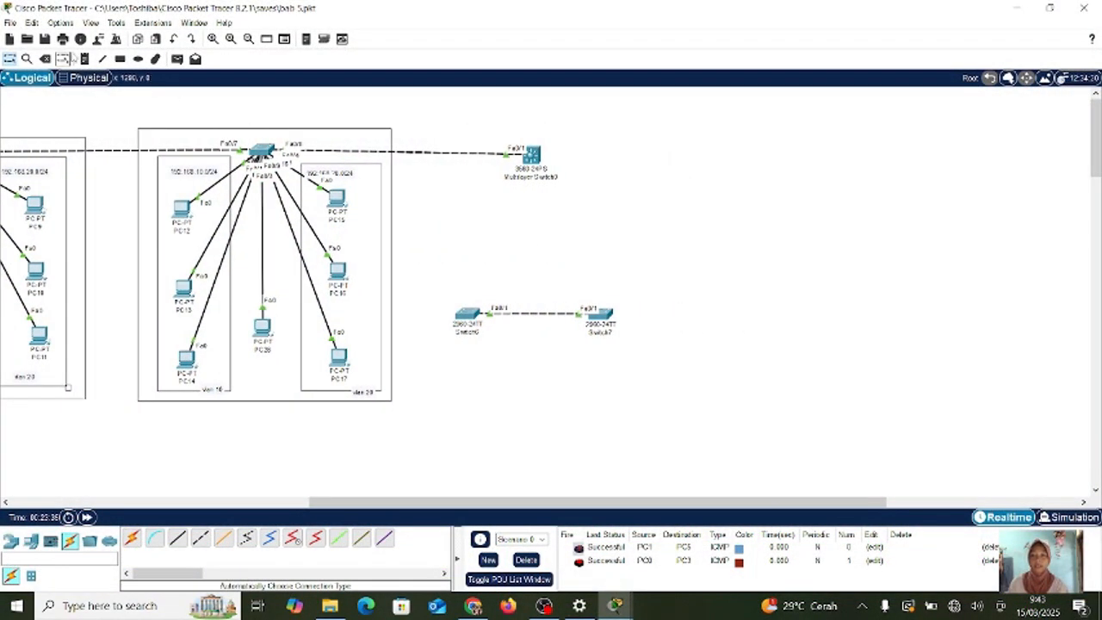
left_click(84, 58)
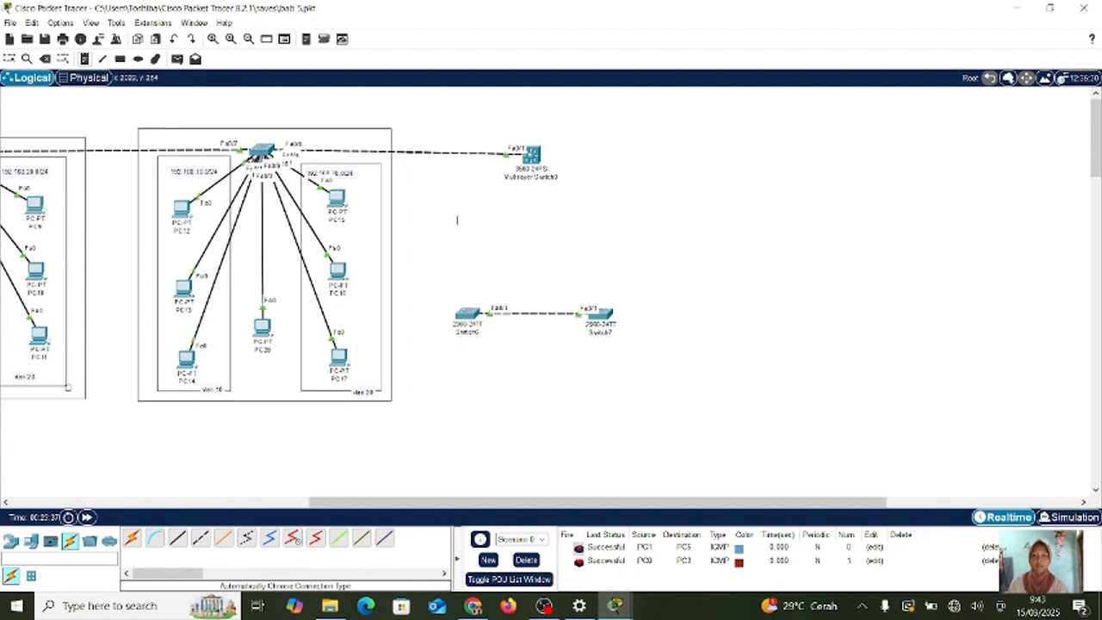
left_click(455, 221)
type("SWITCH LAYE")
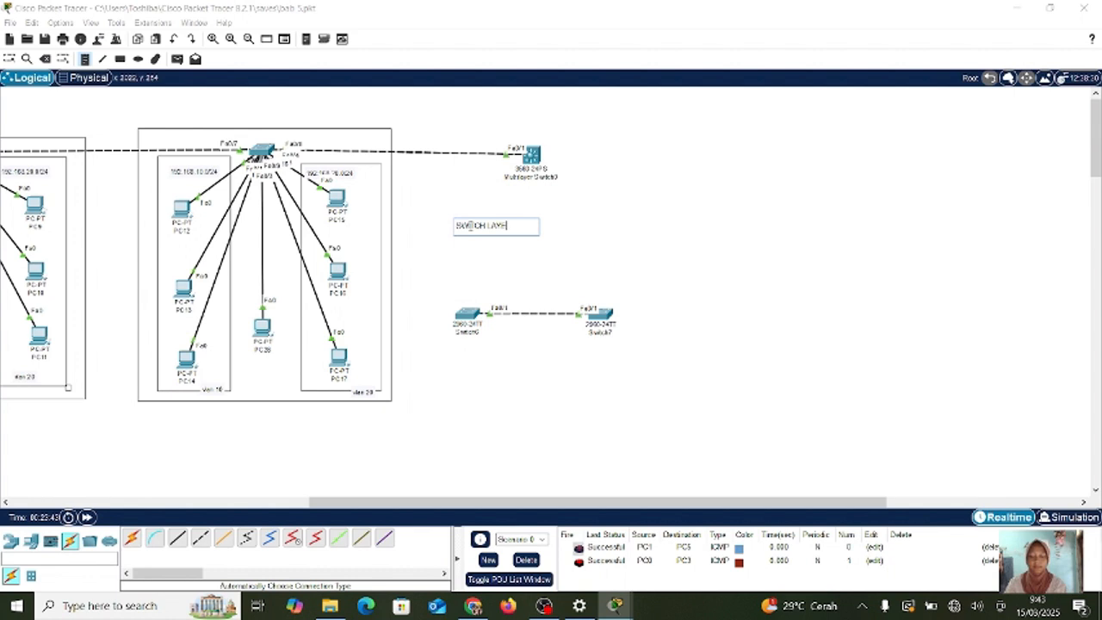
type("R 2 DAN SWITCH")
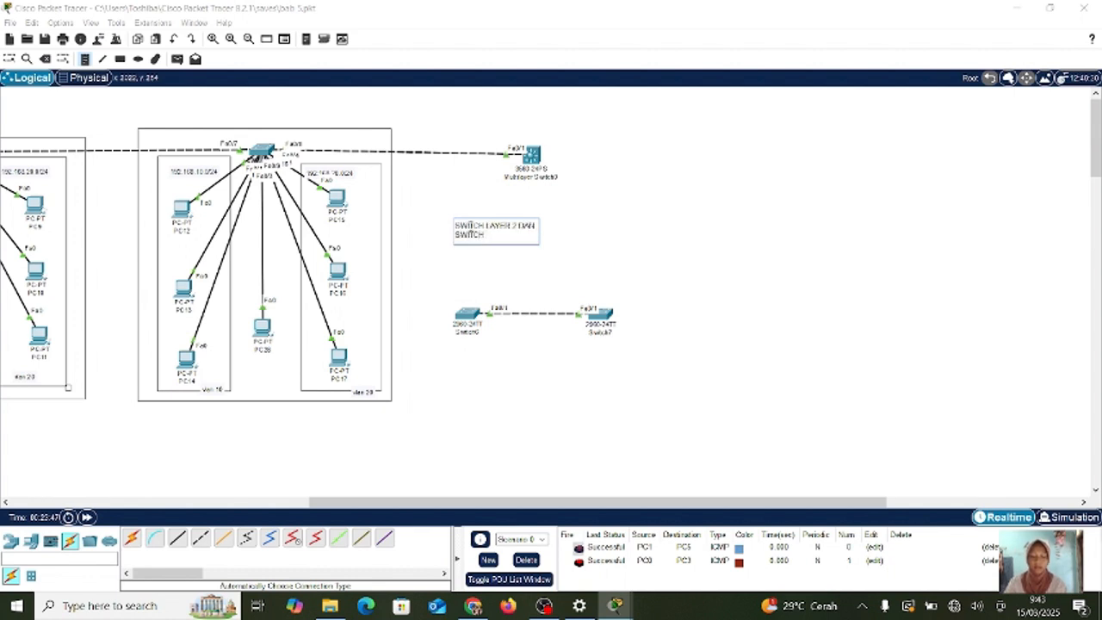
type(" LAYER 3")
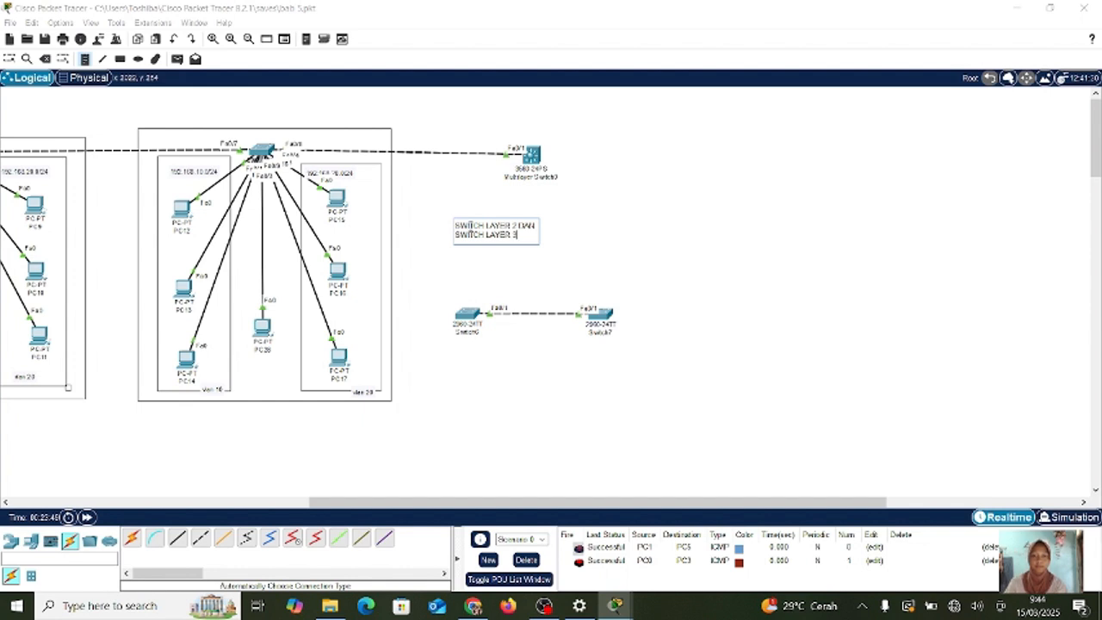
left_click(627, 192)
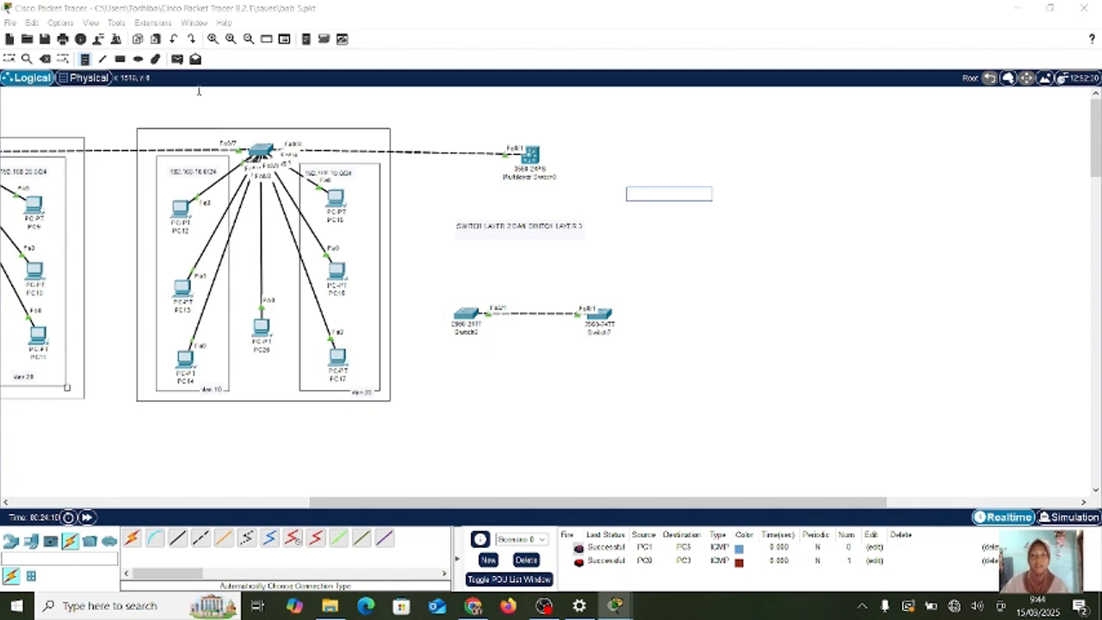
- Add a "2960" note just above the third group's switch and a "3560" note just above Multilayer Switch0
left_click(246, 118)
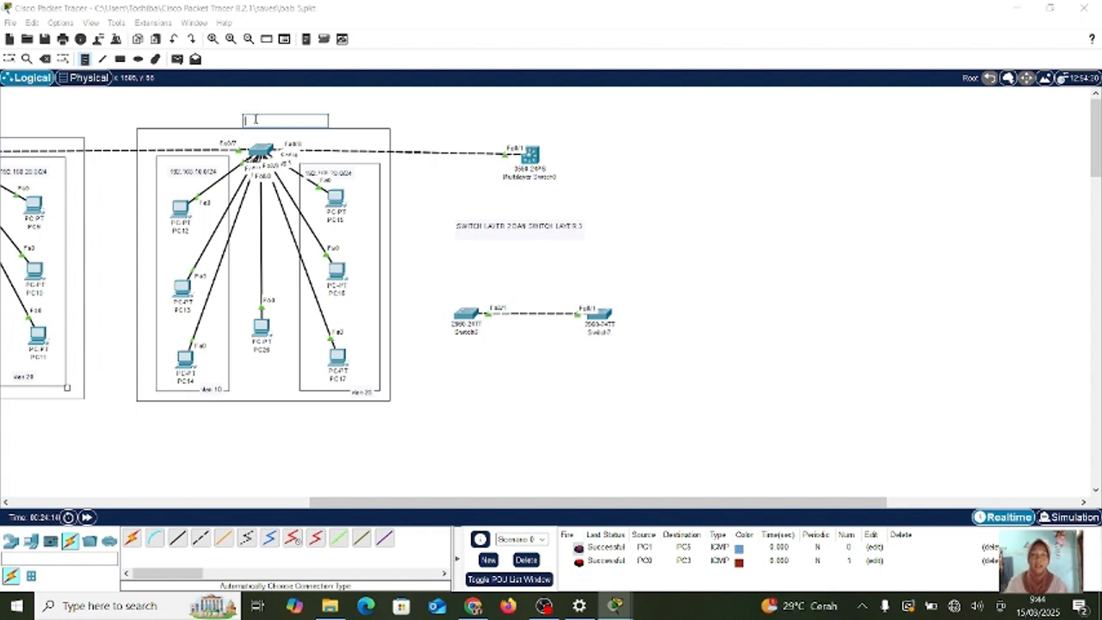
type("s")
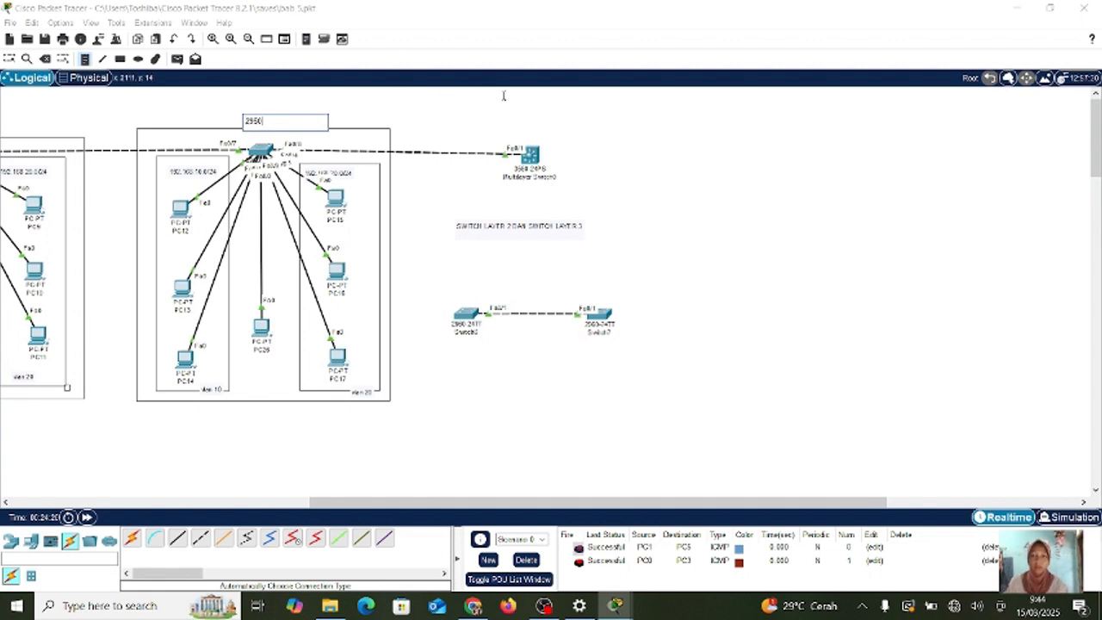
left_click(508, 125)
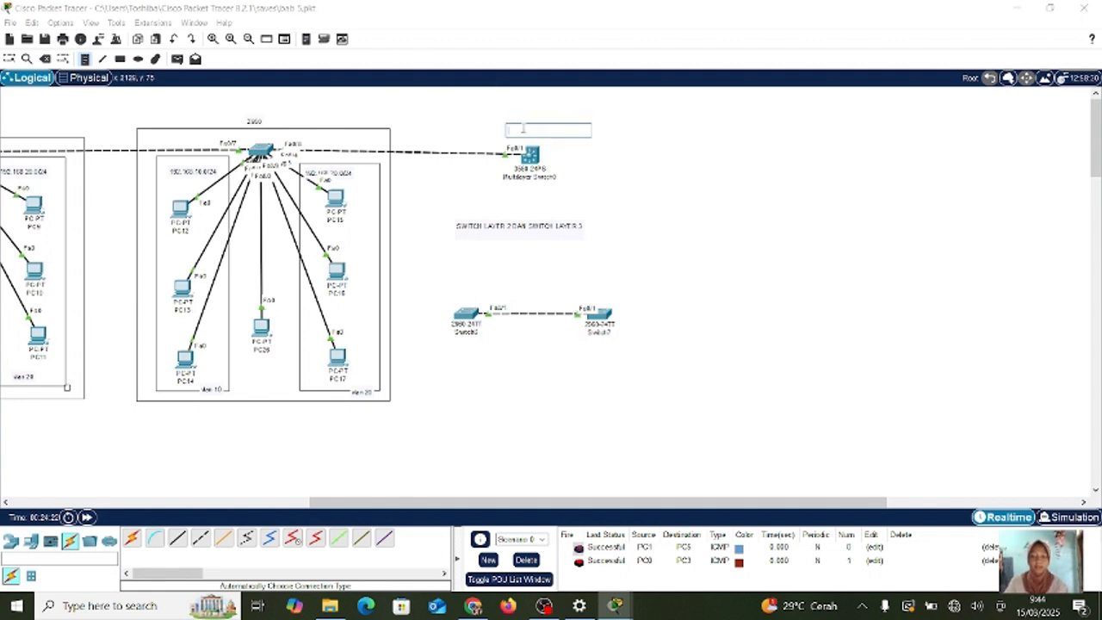
type("3")
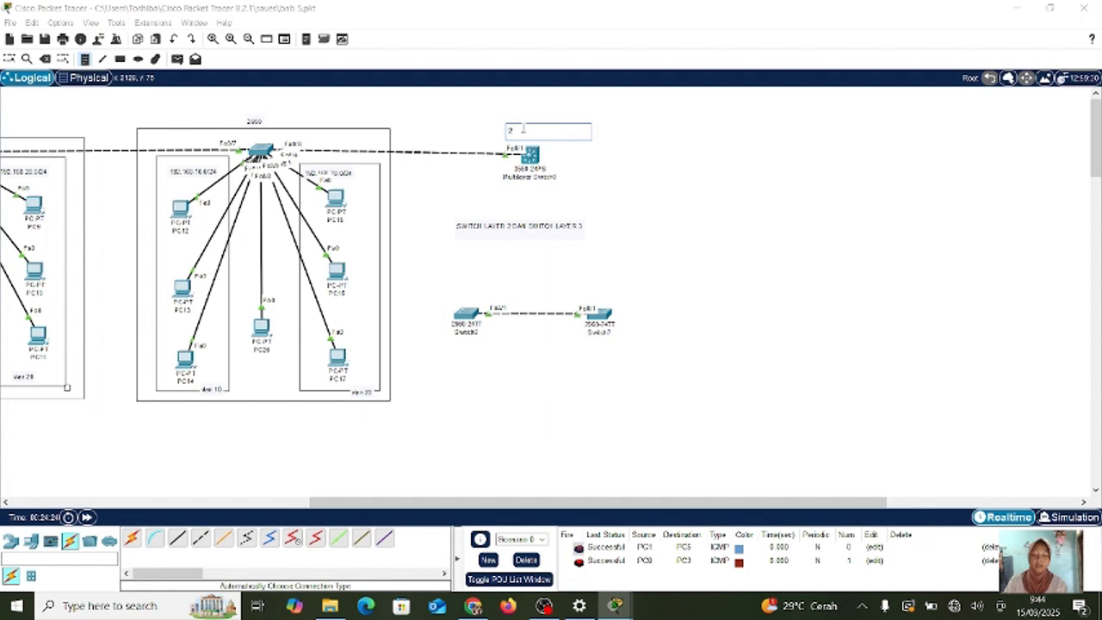
type("560")
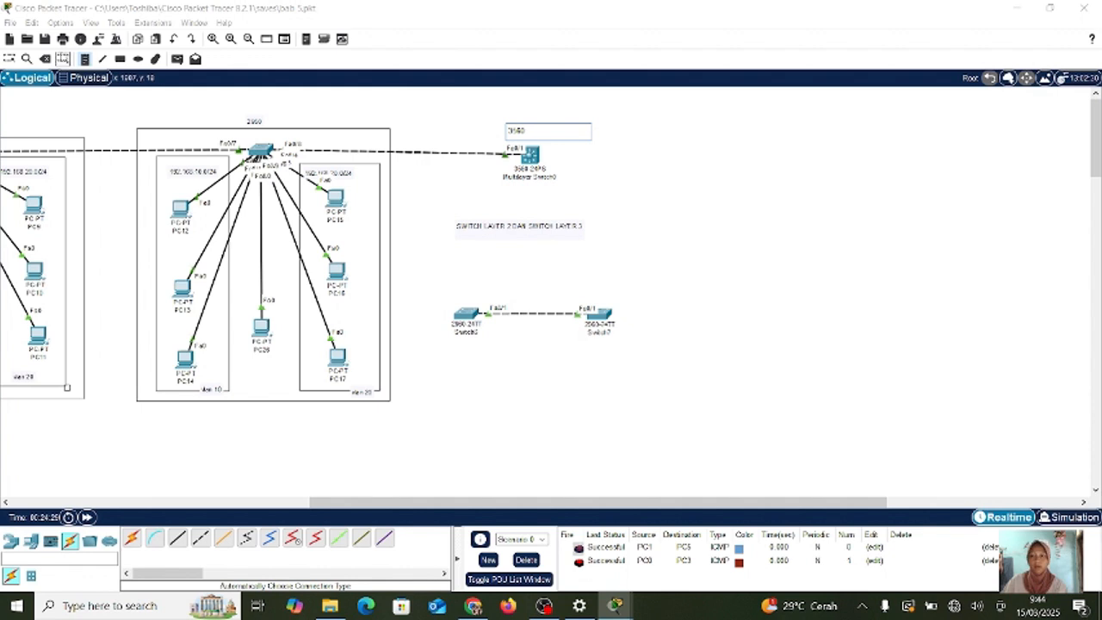
left_click(180, 93)
key("Escape")
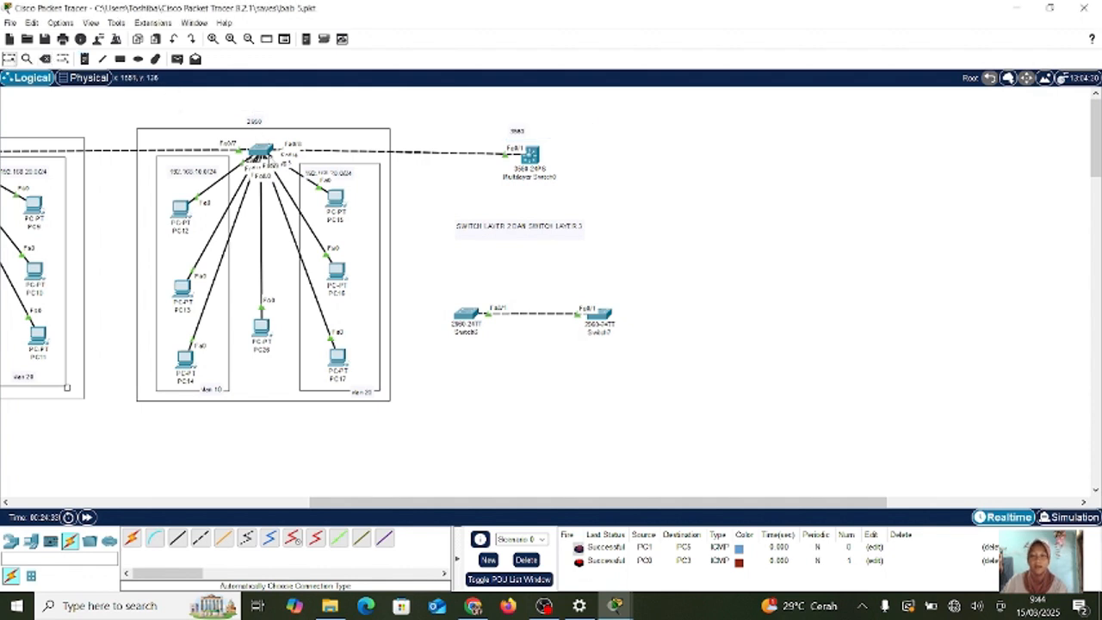
left_click_drag(255, 122, 264, 131)
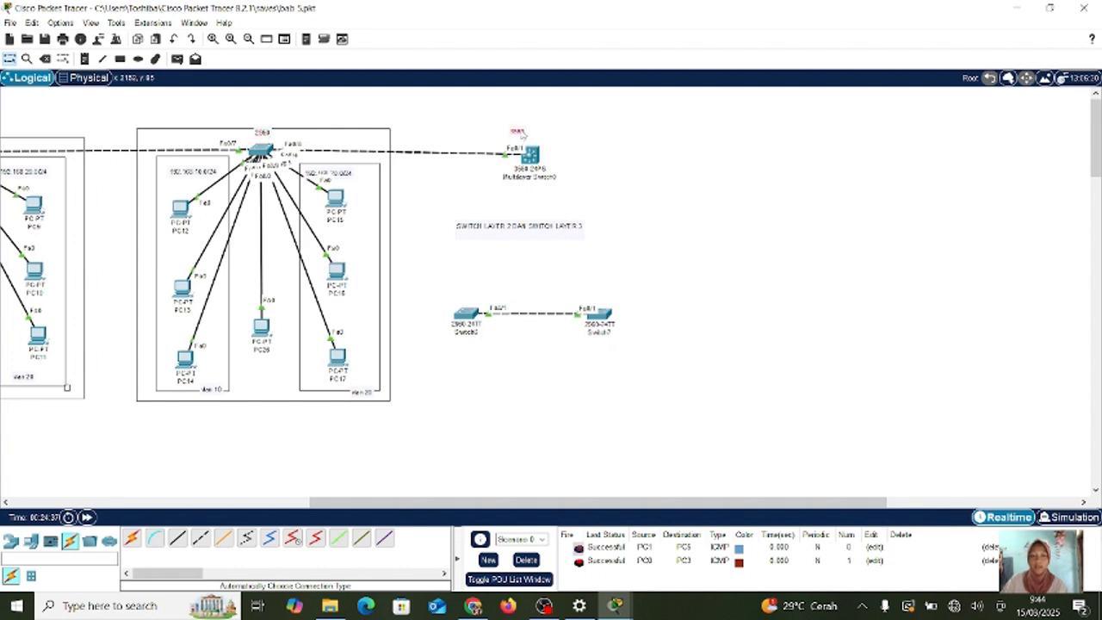
left_click_drag(522, 134, 533, 135)
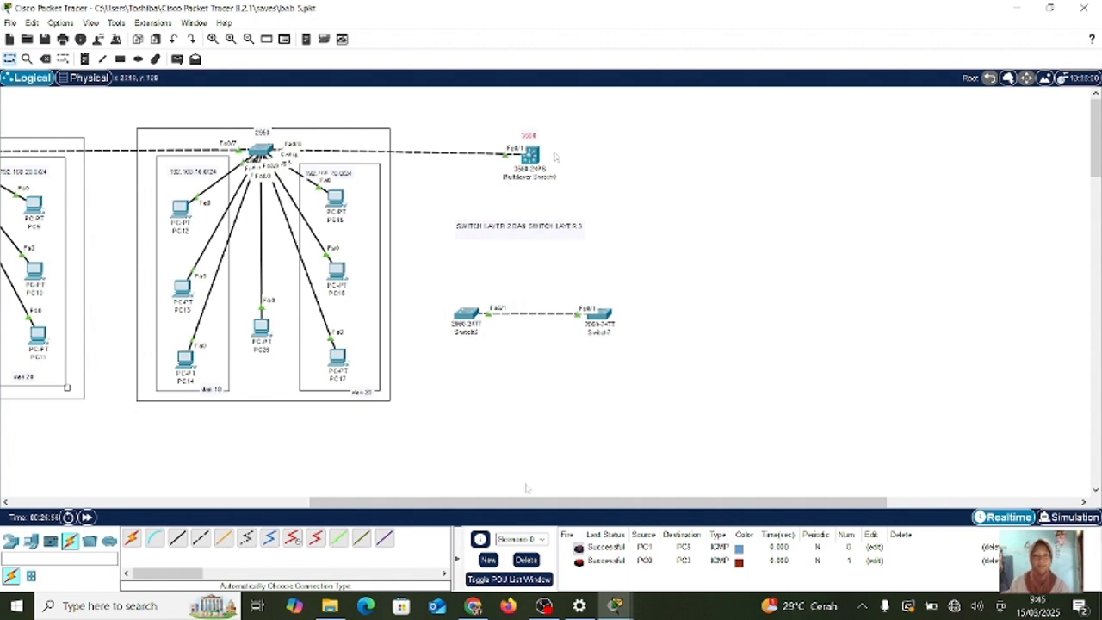
- Switch to the Canva presentation in the browser and present the "BAB 6 Menghubungkan Antar VLAN" outline slide
mouse_move(472, 606)
left_click(483, 532)
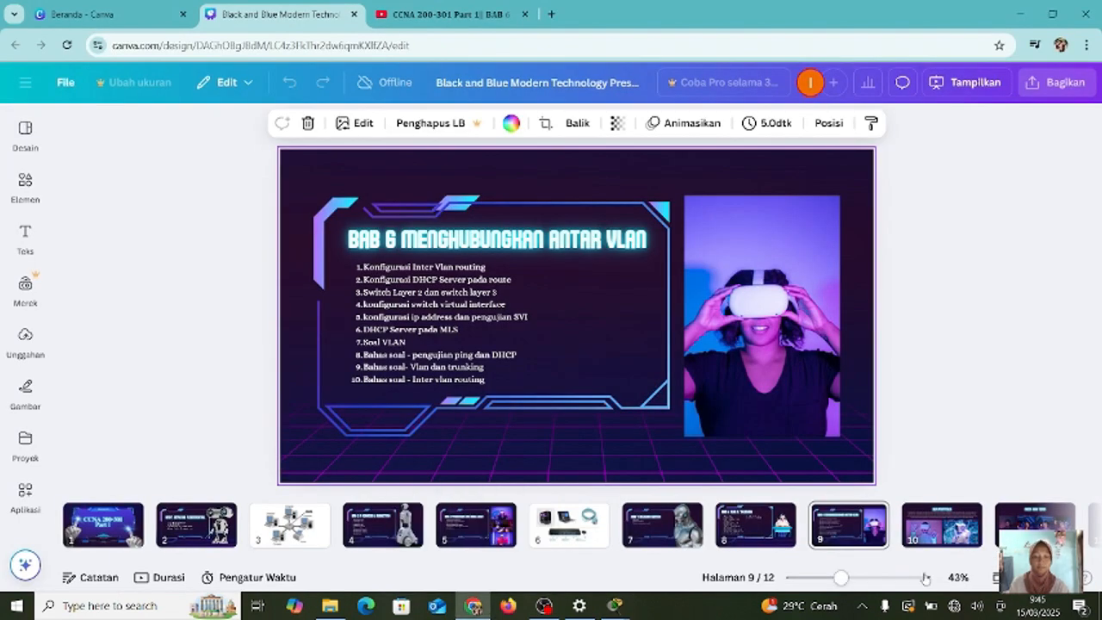
left_click(1048, 579)
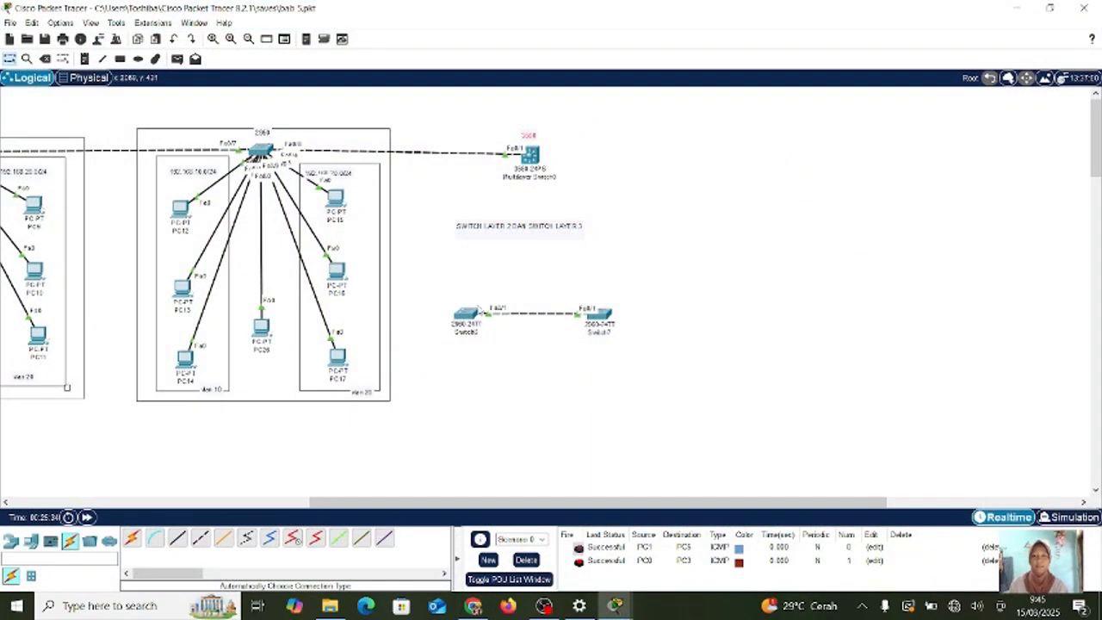
- Back in Packet Tracer, delete Switch6 and Switch7 and move the "SWITCH LAYER 2 DAN SWITCH LAYER 3" note beside Multilayer Switch0
left_click(466, 314)
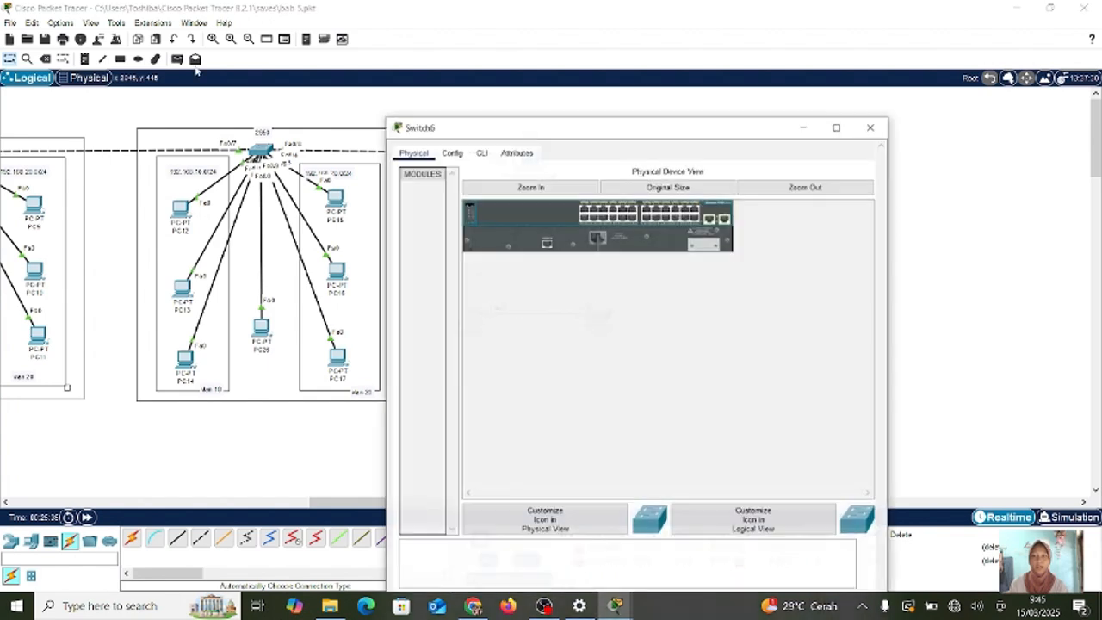
left_click(870, 92)
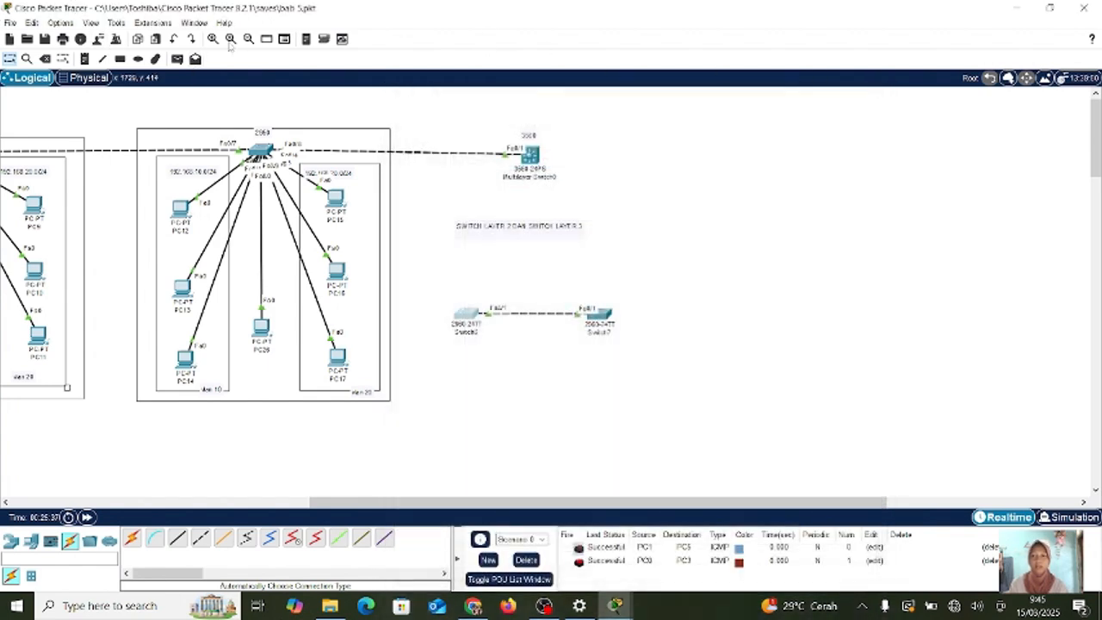
left_click(45, 58)
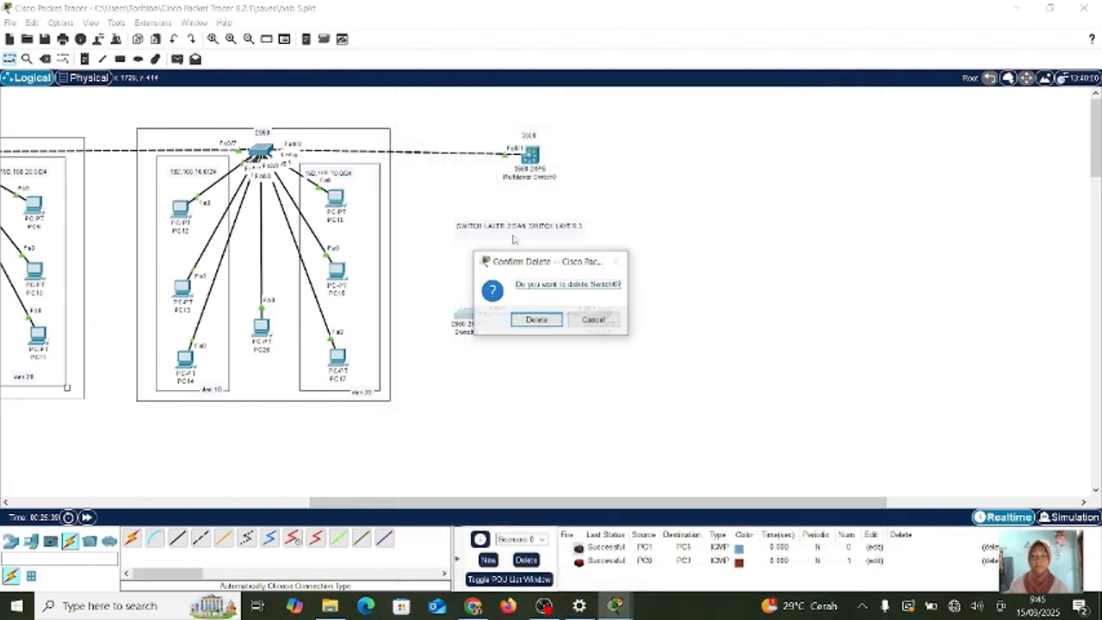
left_click(550, 321)
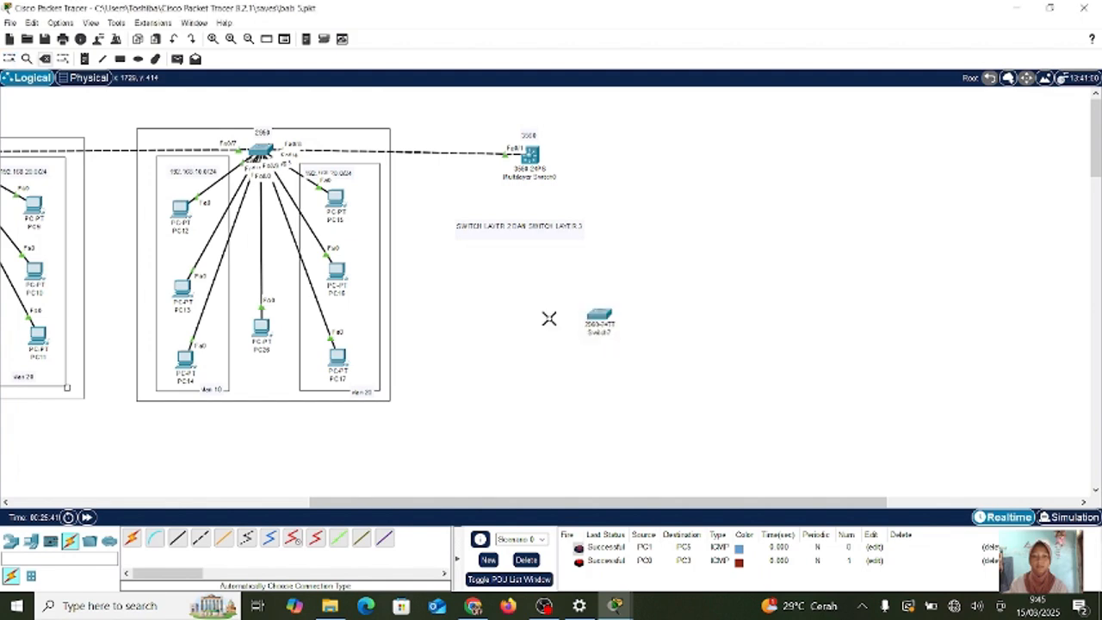
left_click(602, 315)
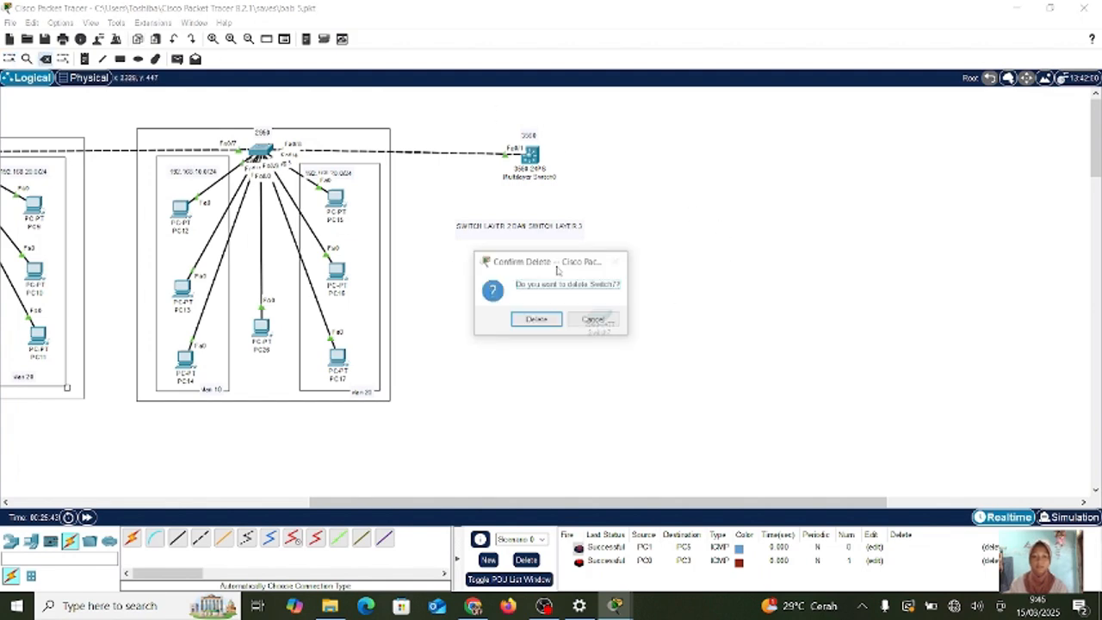
left_click(536, 319)
left_click(519, 226)
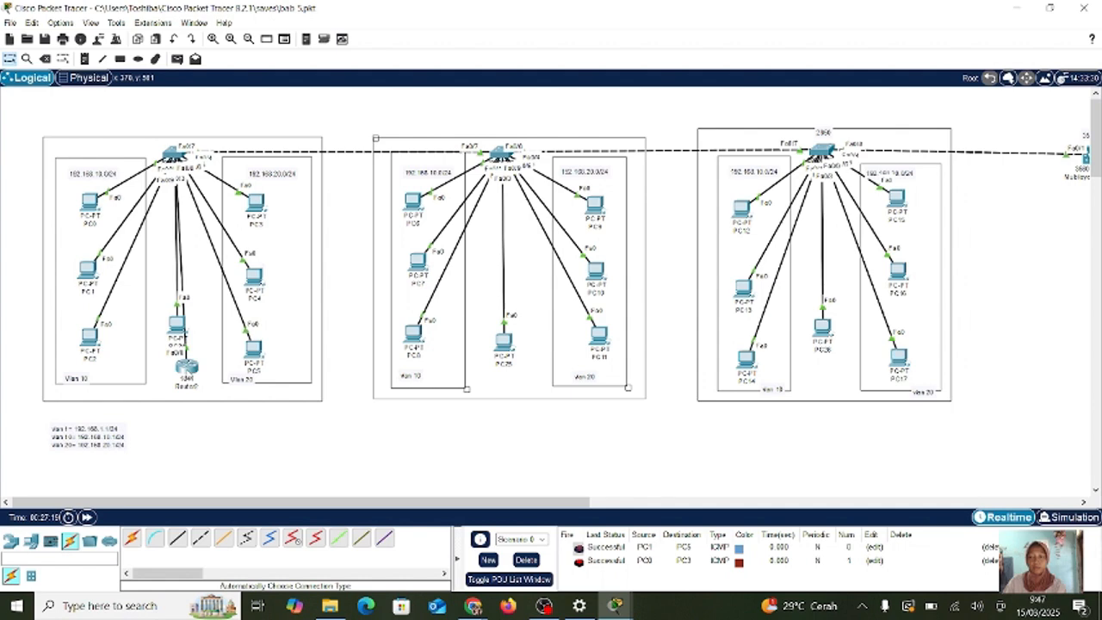
- Delete Router2 from the first switch group and bring Multilayer Switch0 into view
left_click(186, 368)
left_click(47, 60)
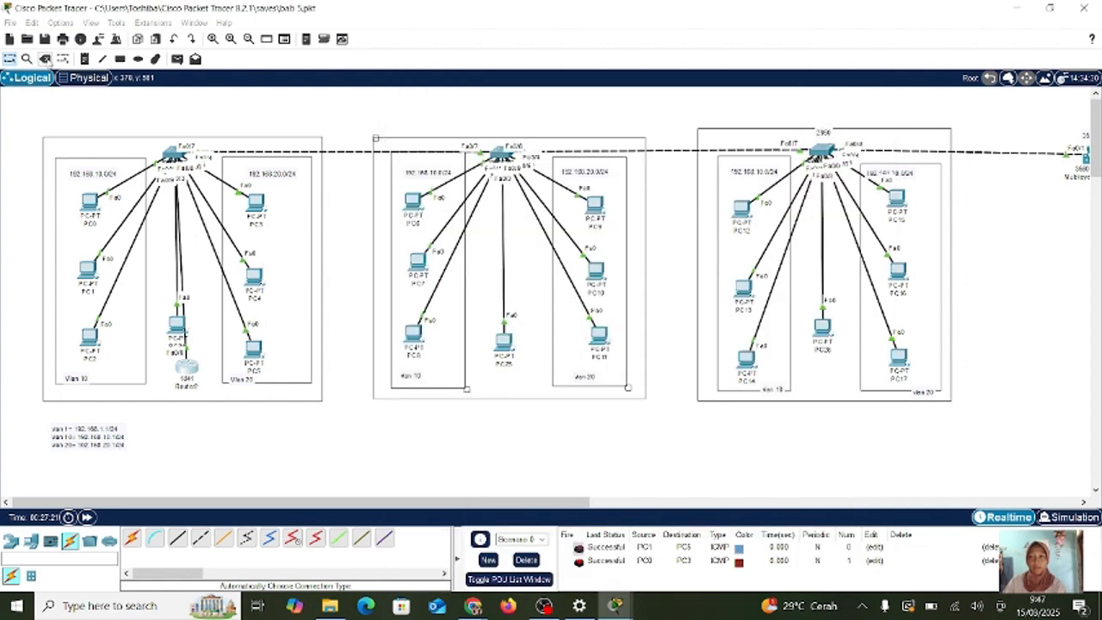
left_click(187, 369)
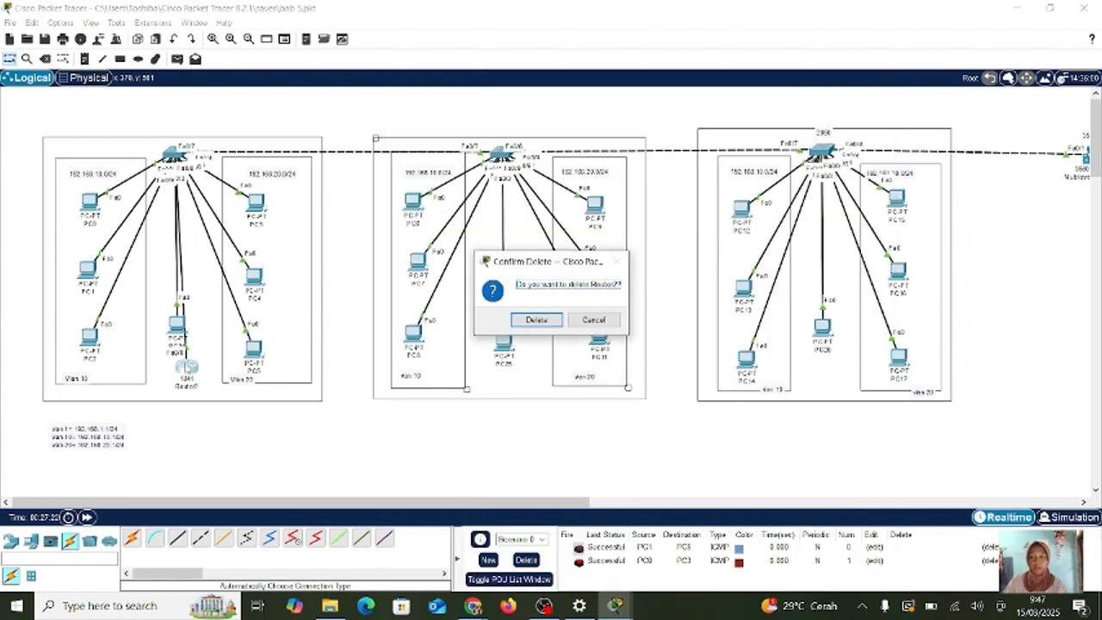
left_click(535, 319)
scroll(697, 380, "right", 10)
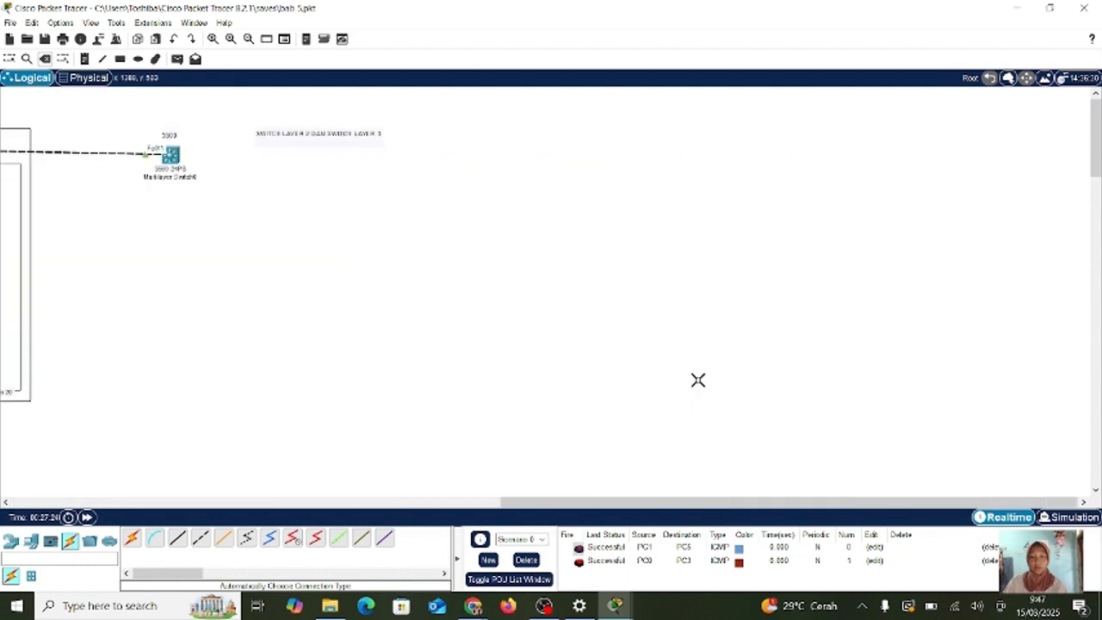
- Move the VLAN address note from below the first switch group to just under the "SWITCH LAYER 2 DAN SWITCH LAYER 3" note
scroll(697, 379, "left", 10)
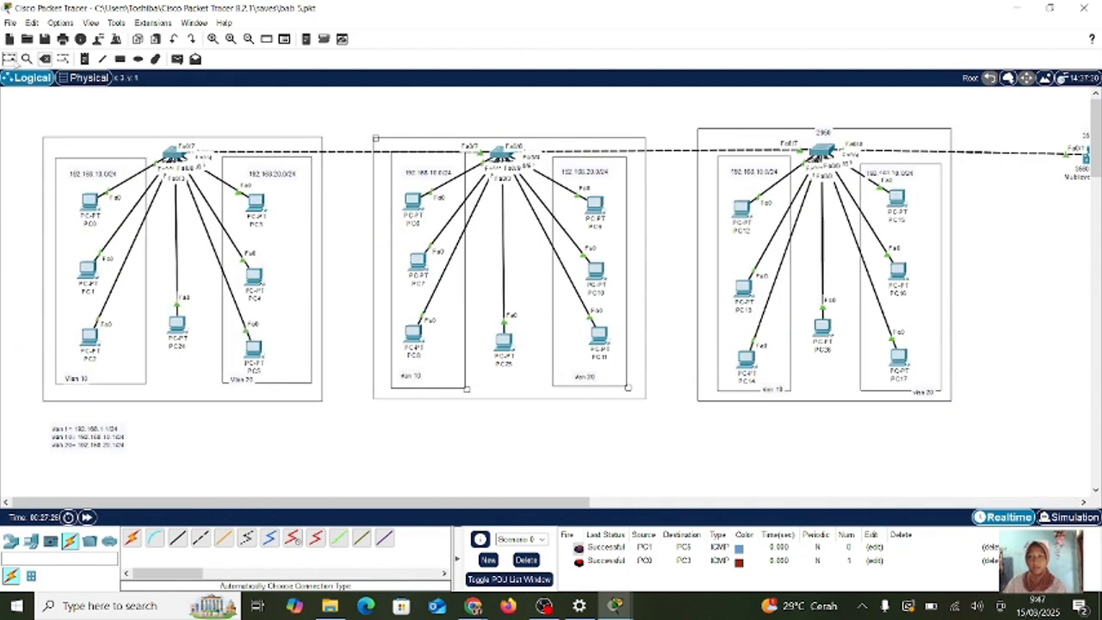
left_click(13, 62)
left_click(83, 441)
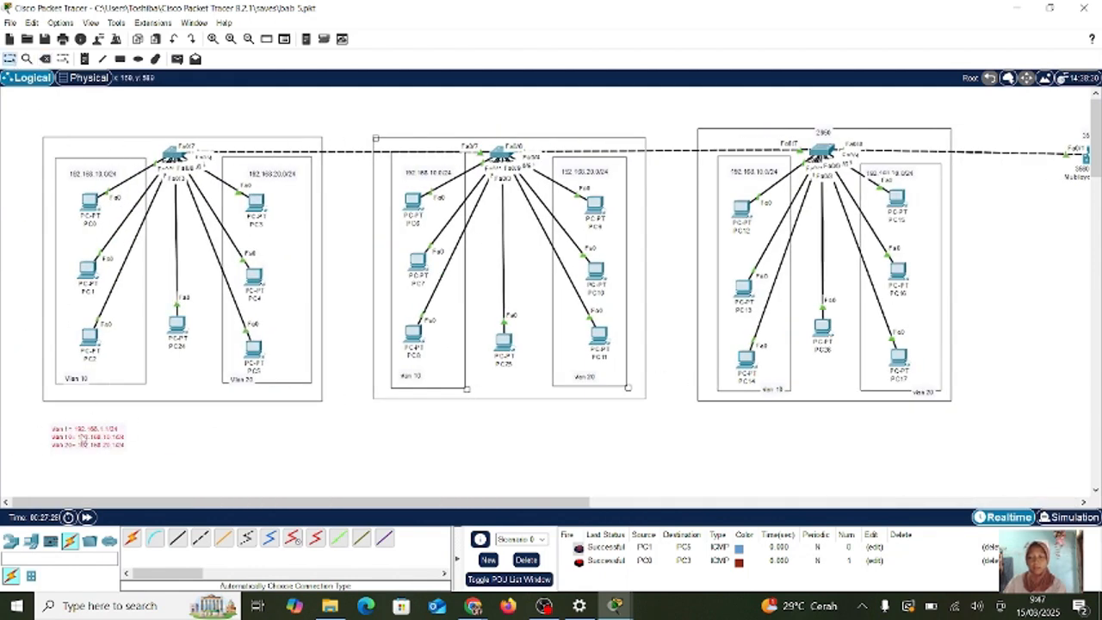
left_click_drag(83, 441, 1048, 272)
scroll(590, 218, "right", 10)
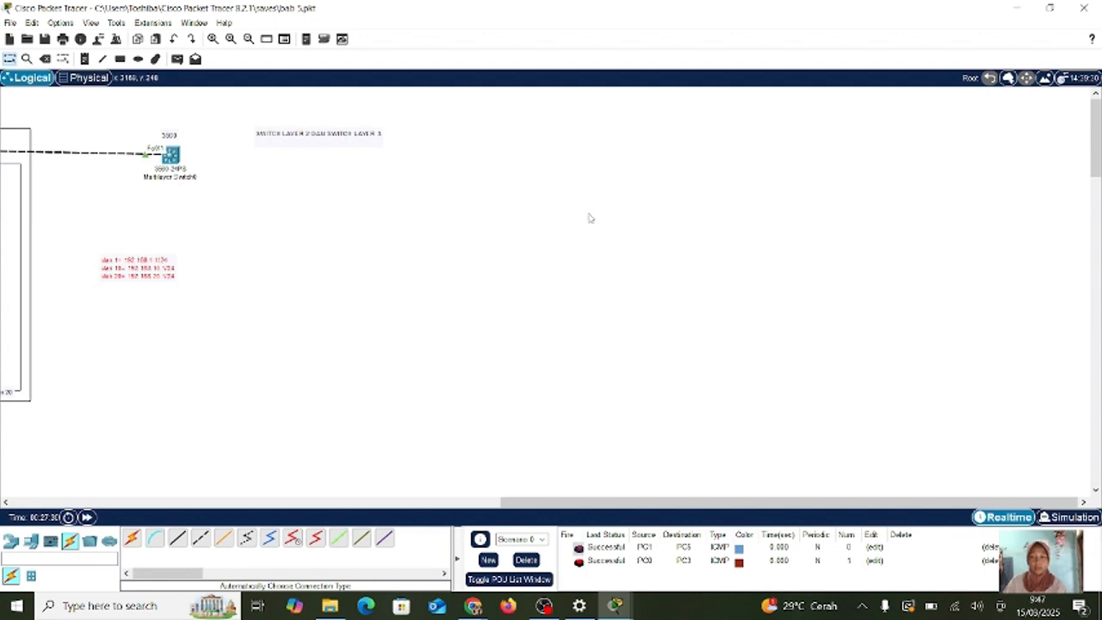
scroll(480, 239, "left", 8)
scroll(612, 260, "right", 7)
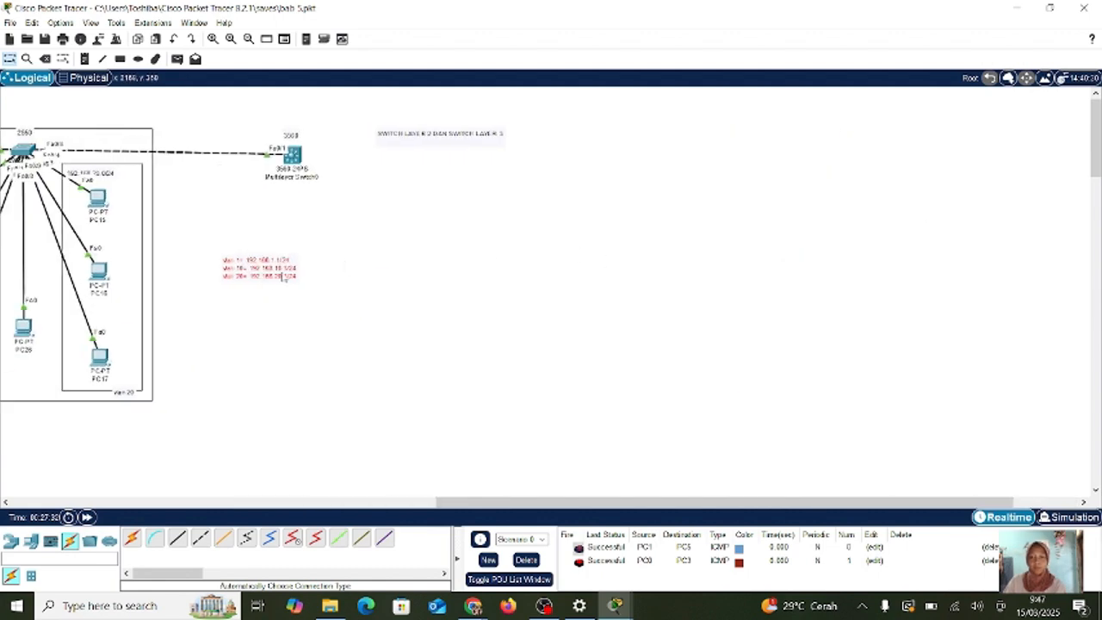
left_click_drag(274, 282, 488, 198)
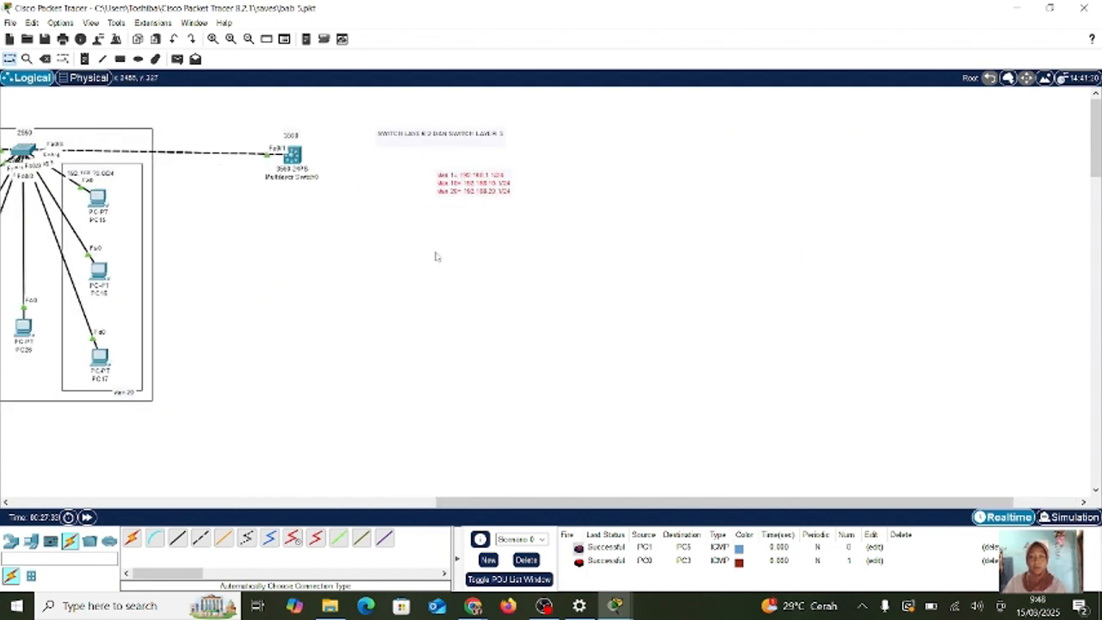
- Add two PCs side by side below Multilayer Switch0
scroll(436, 256, "left", 3)
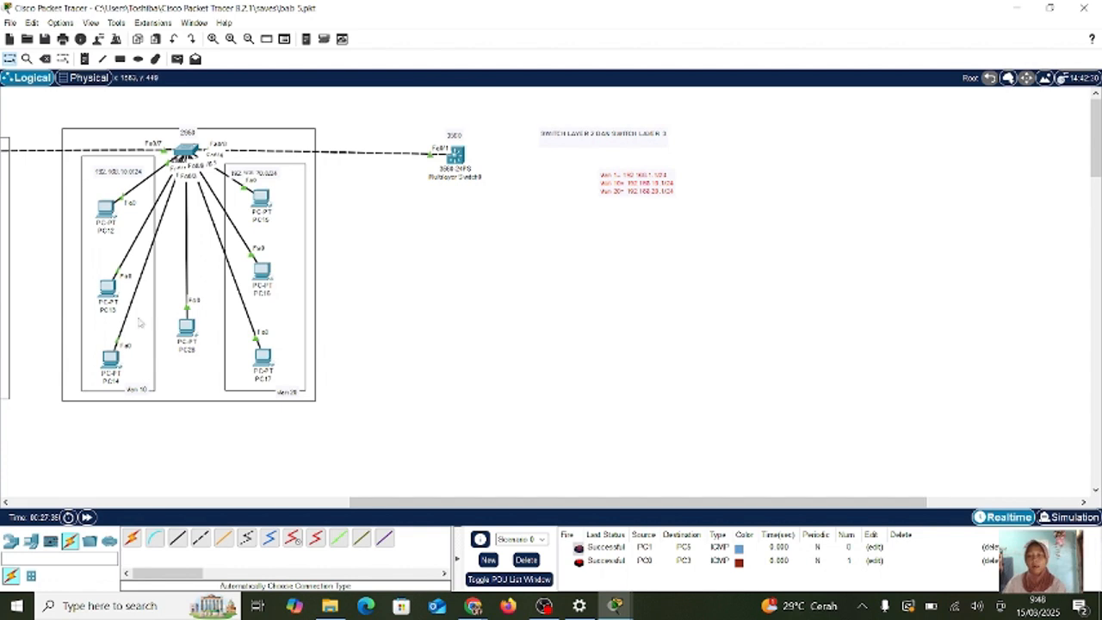
left_click(31, 541)
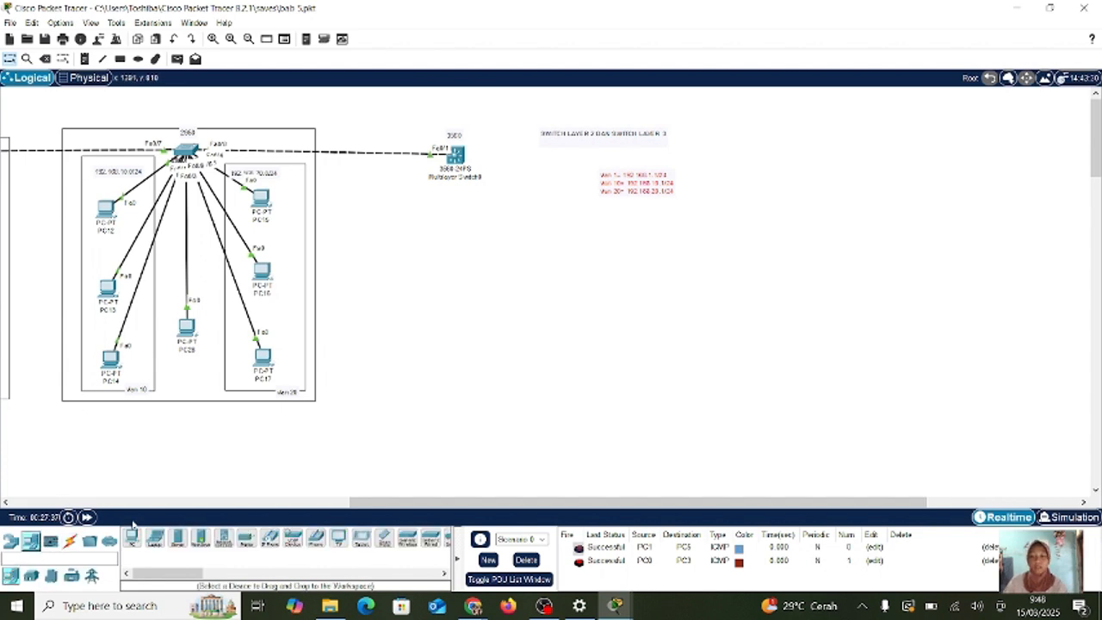
left_click(133, 540)
left_click(376, 253)
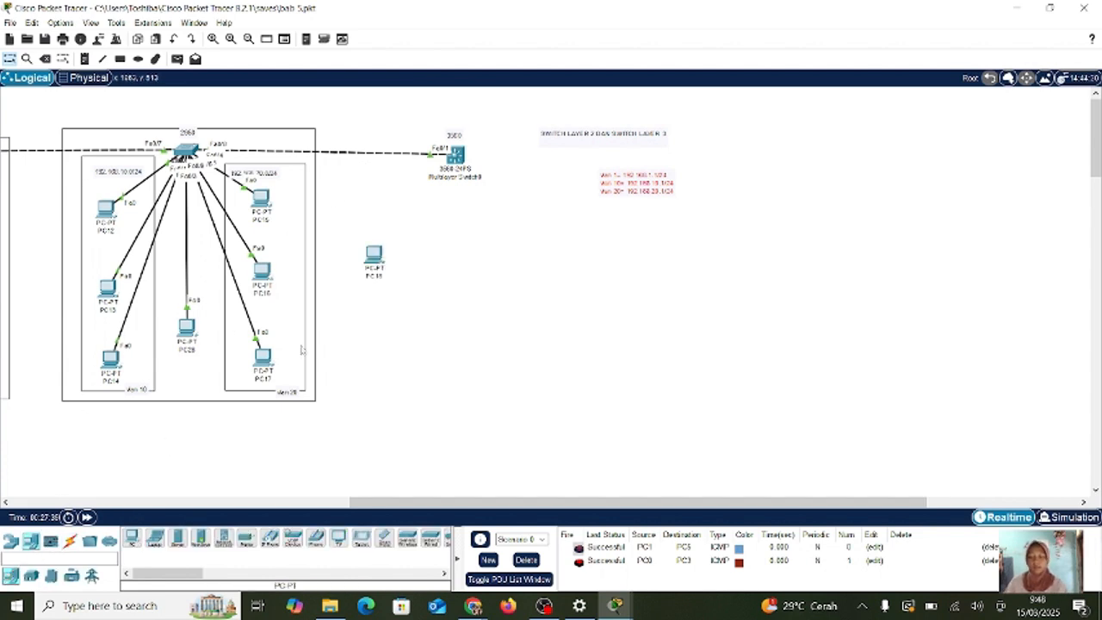
left_click(133, 539)
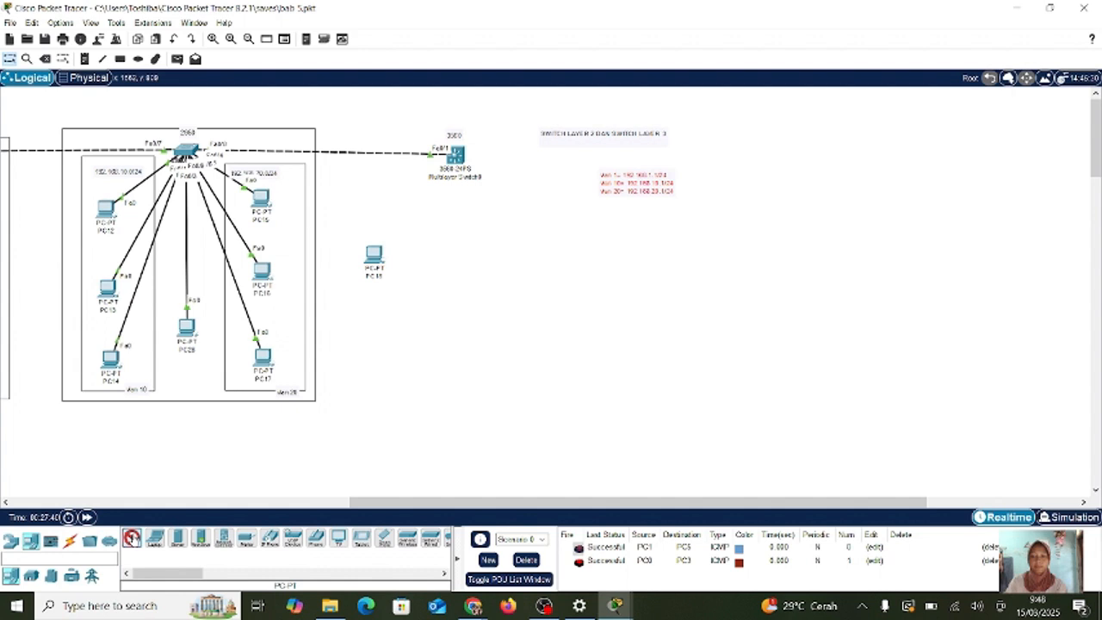
left_click(496, 265)
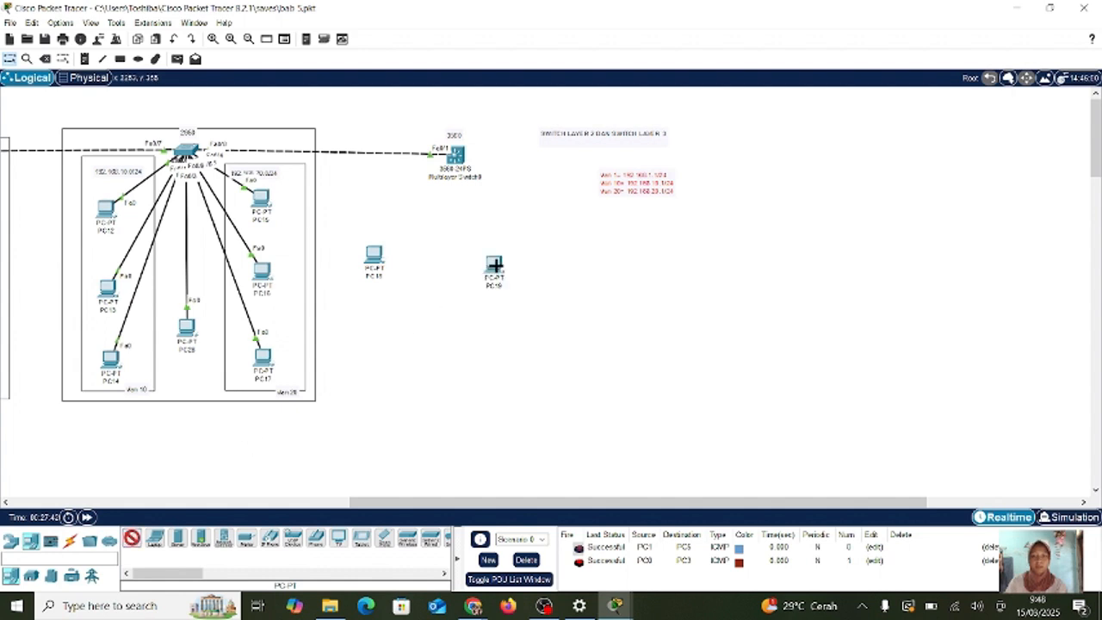
- Connect Multilayer Switch0 to both new PCs with automatically chosen cables and move the second PC slightly outward
left_click(69, 542)
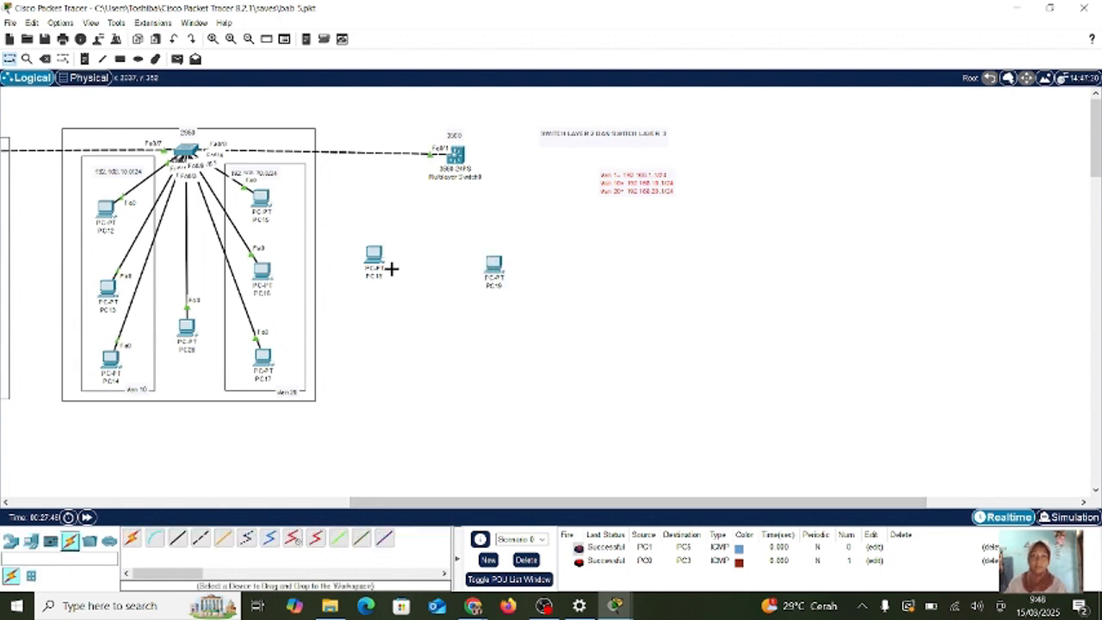
left_click(131, 538)
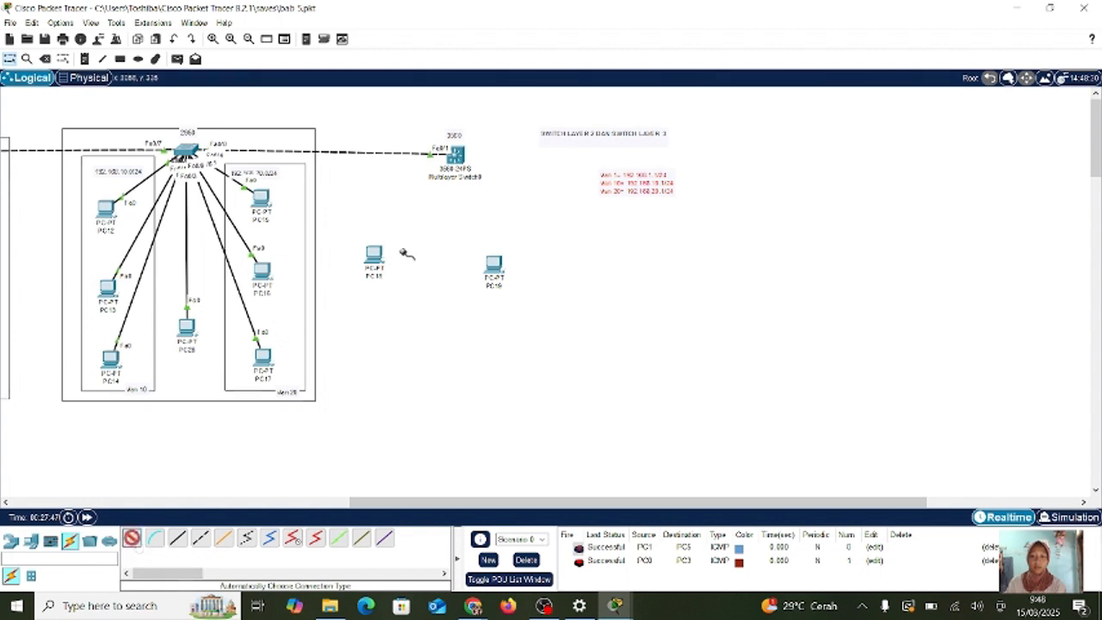
left_click(454, 155)
left_click(374, 254)
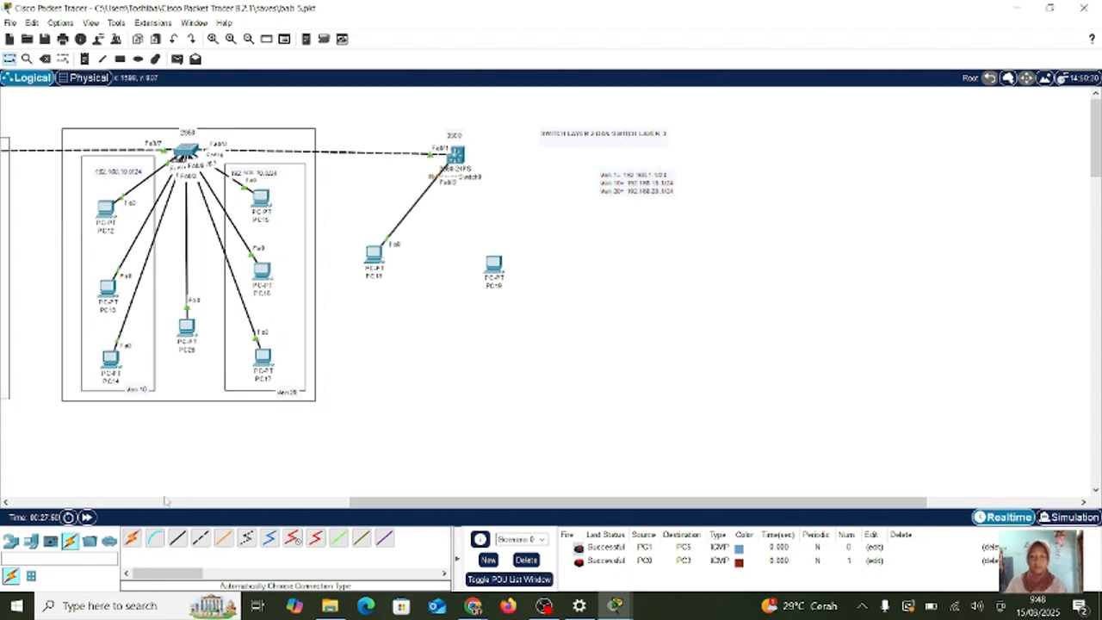
left_click(457, 155)
left_click(495, 265)
left_click_drag(495, 266, 521, 263)
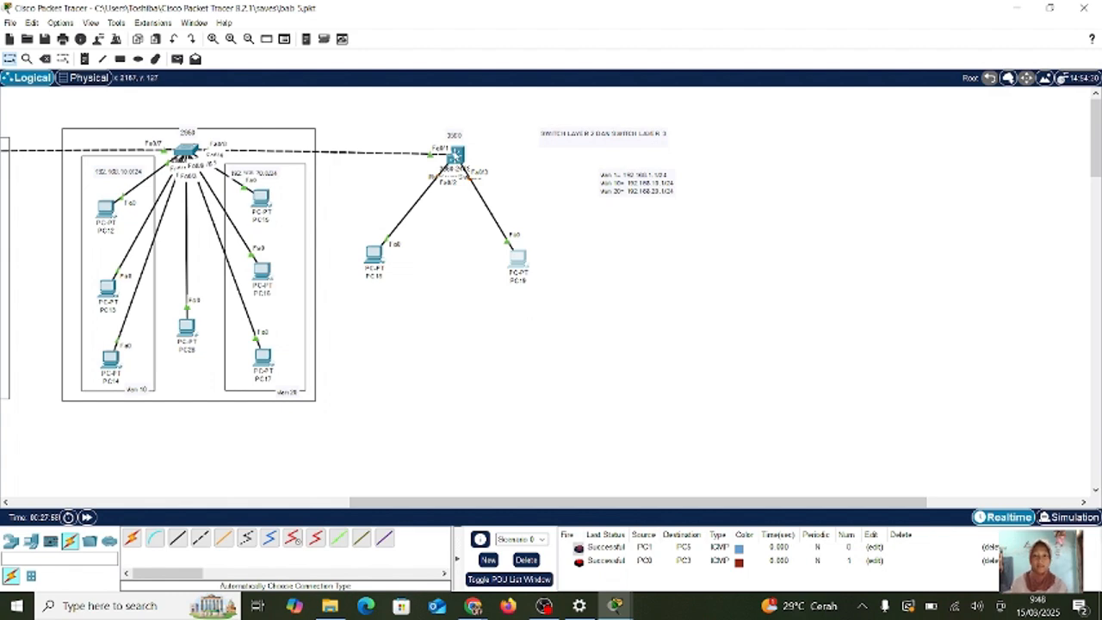
- Open Multilayer Switch0's command line beside the topology and enter global configuration mode with EN and CONF T
left_click(456, 155)
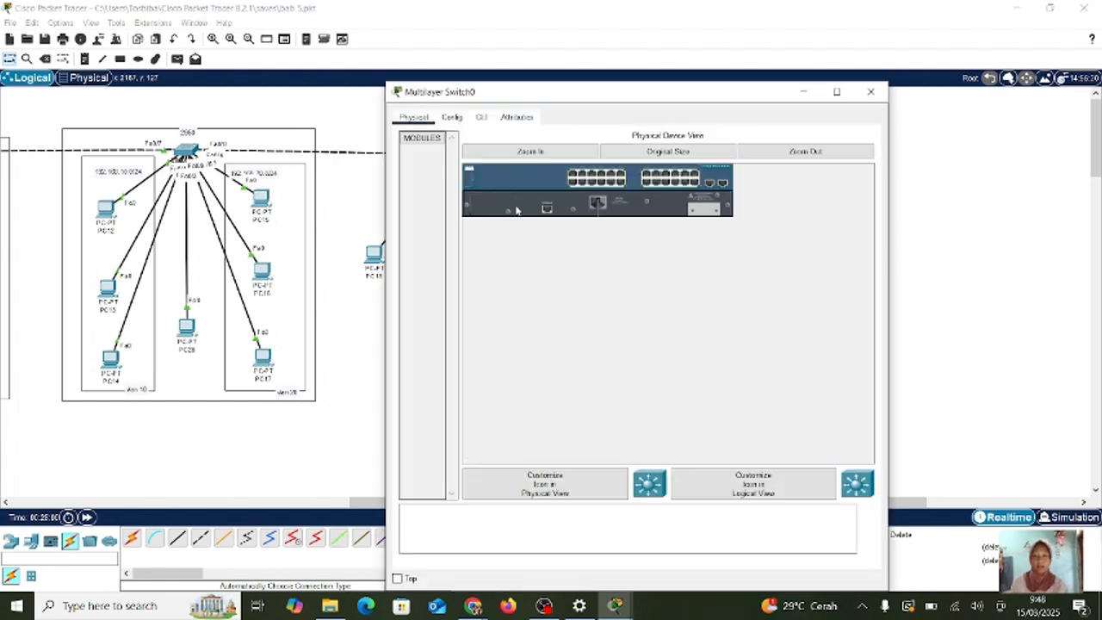
left_click(480, 117)
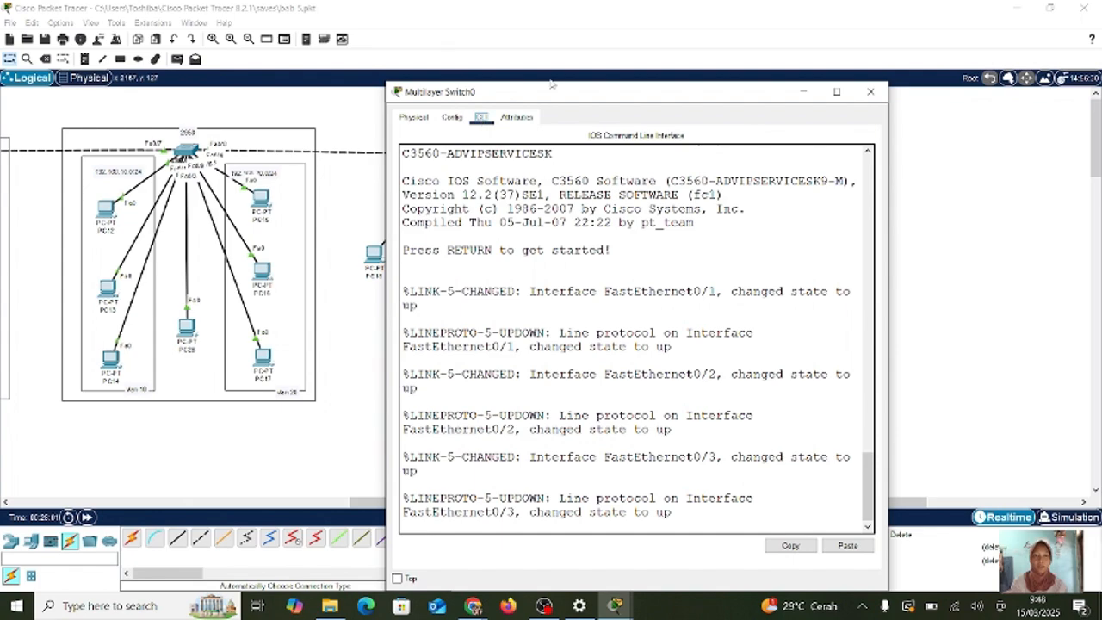
left_click_drag(589, 97, 753, 33)
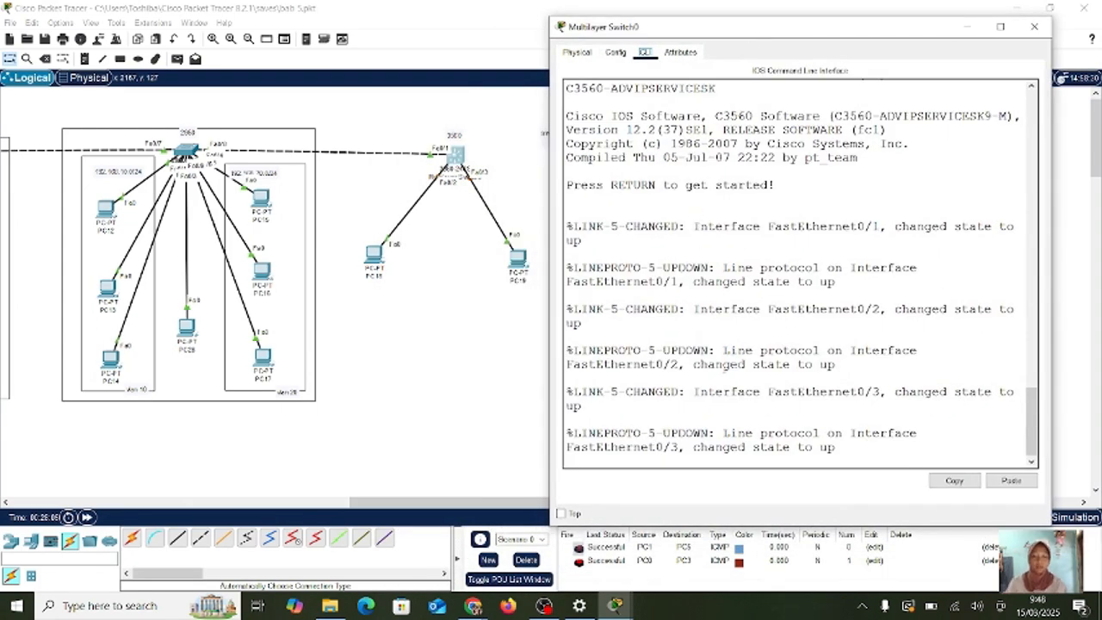
left_click(855, 450)
key("Return")
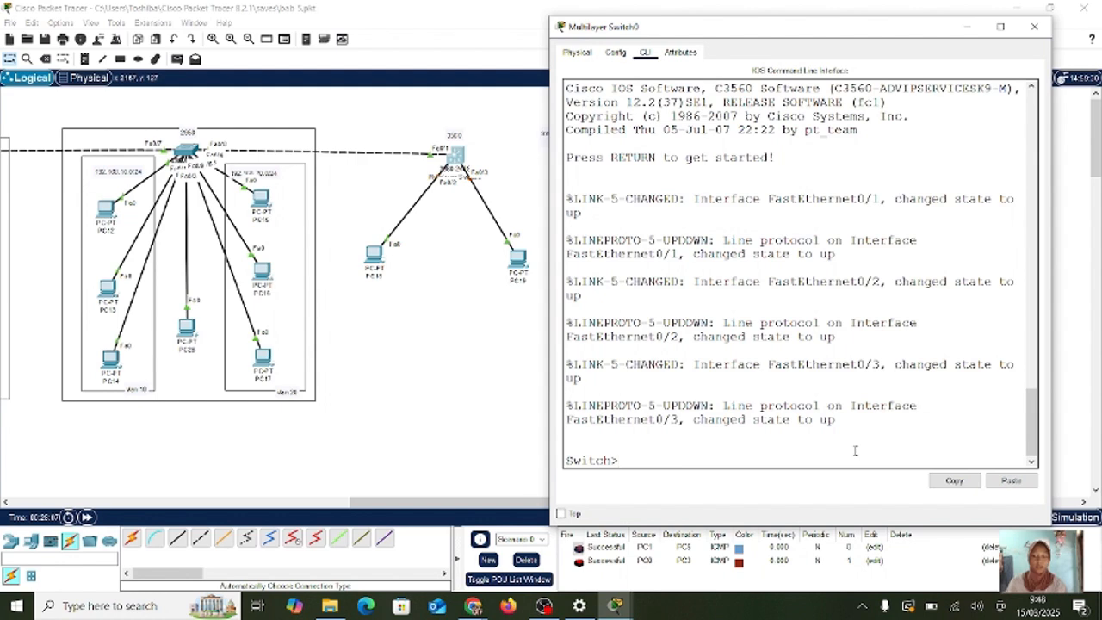
type("EN")
key("Return")
type("CON")
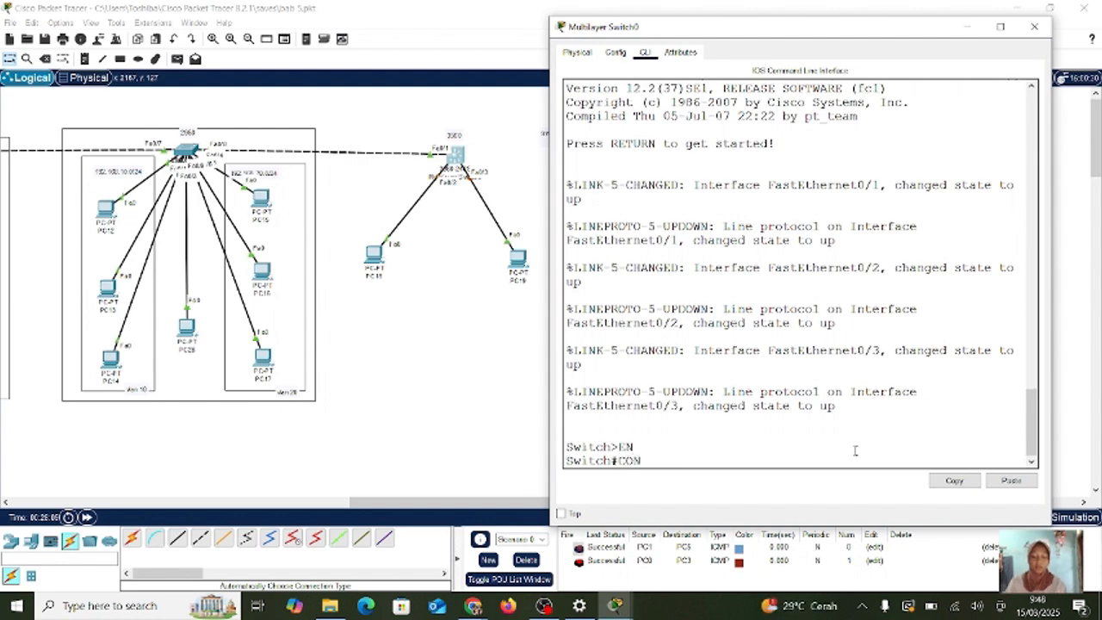
type("F T")
key("Return")
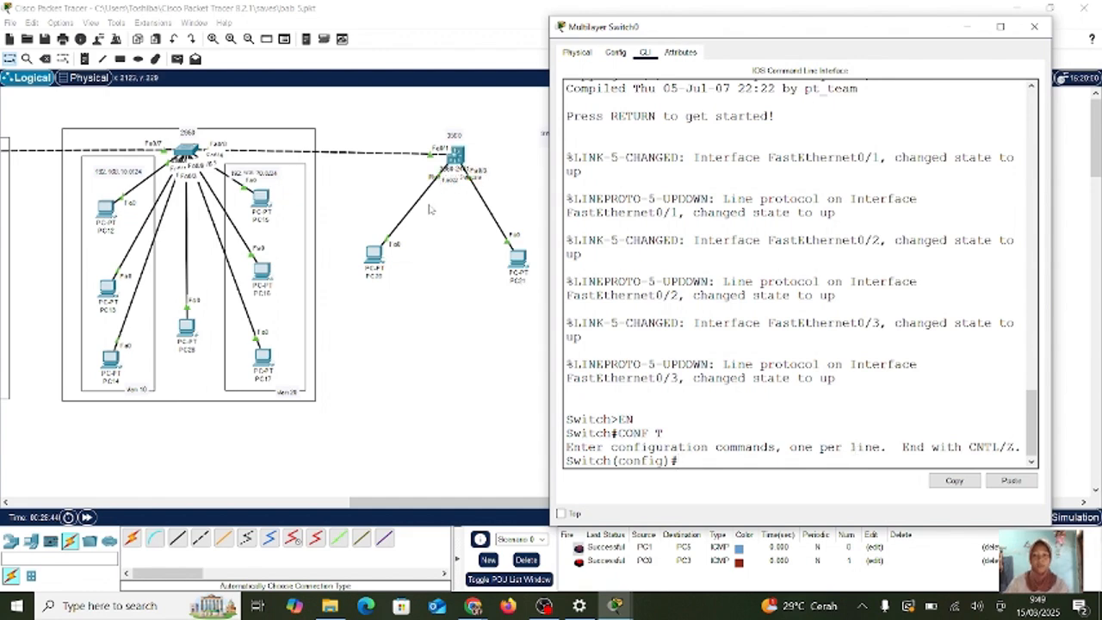
- Move PC20 slightly closer beneath Multilayer Switch0 and return to the switch's command line
left_click_drag(374, 256, 394, 245)
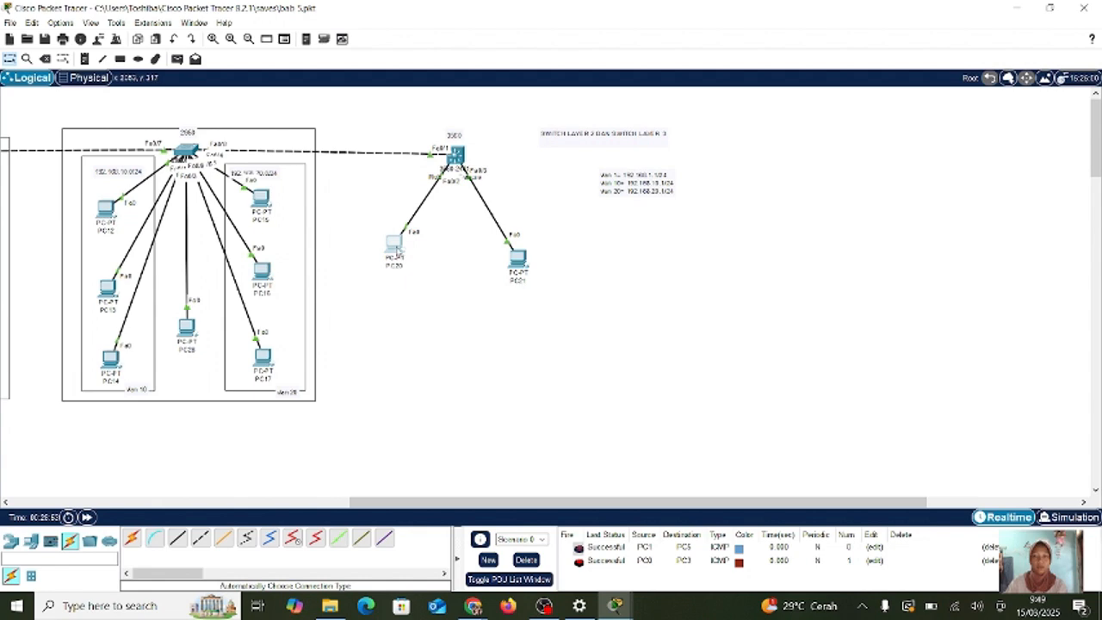
left_click_drag(396, 248, 395, 261)
mouse_move(615, 606)
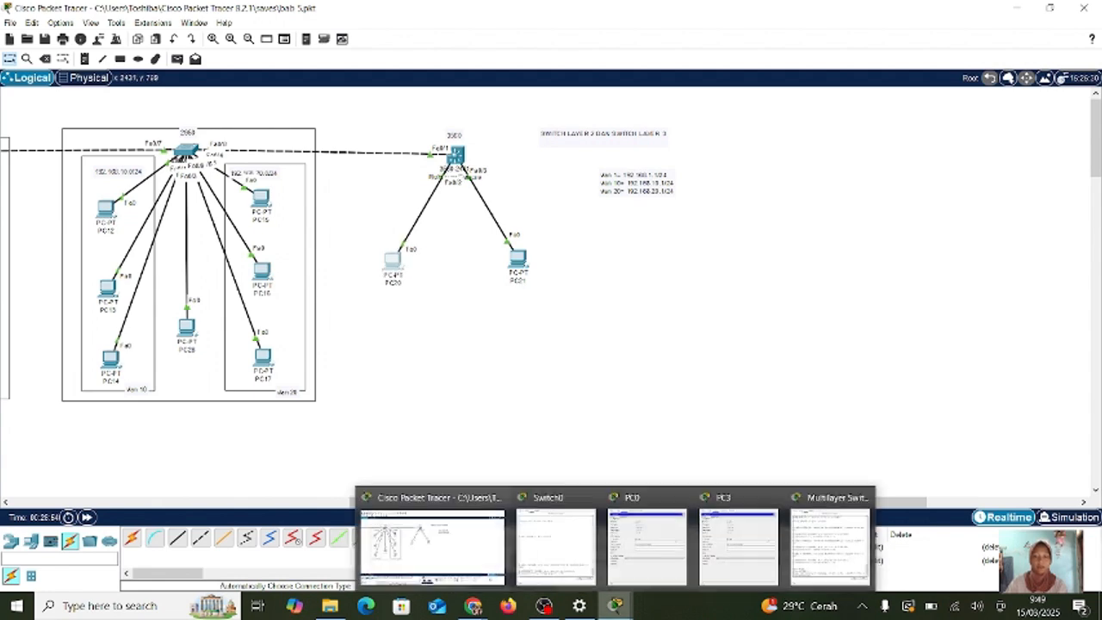
left_click(815, 555)
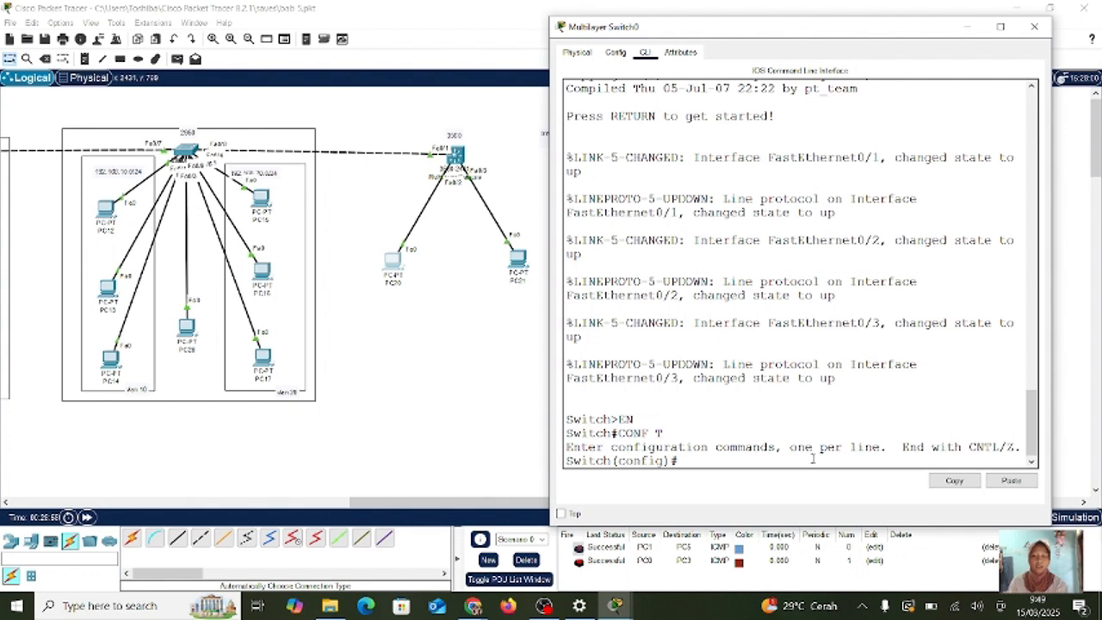
- Enter interface fa0/2, create VLAN 10 with the name "progammer", and exit to global configuration mode
type("int fa0/2")
key("Return")
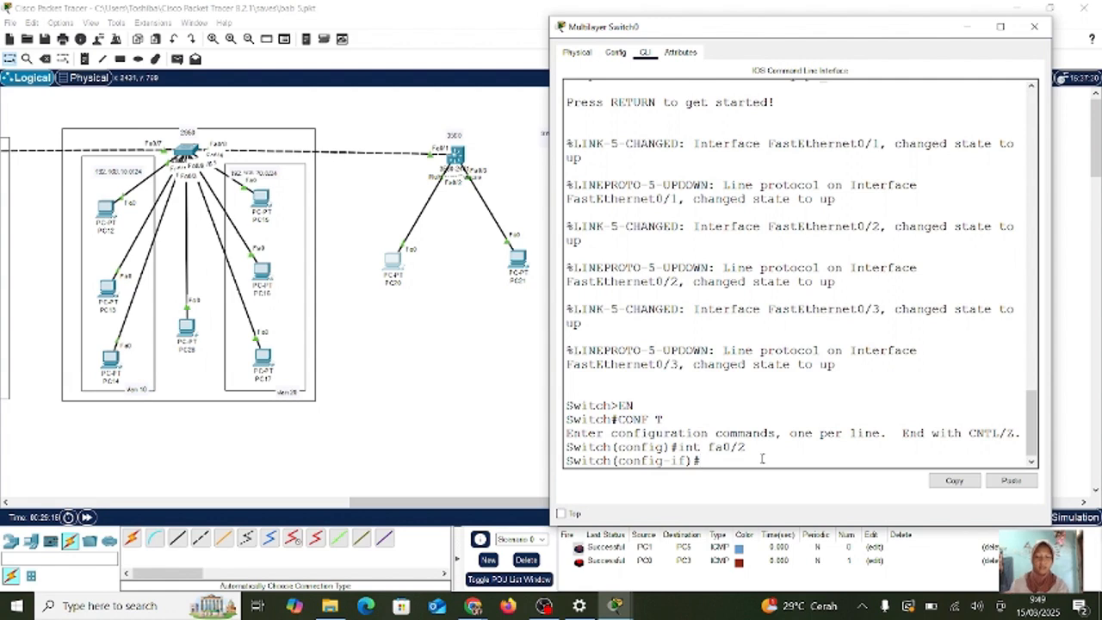
type("vlan 10")
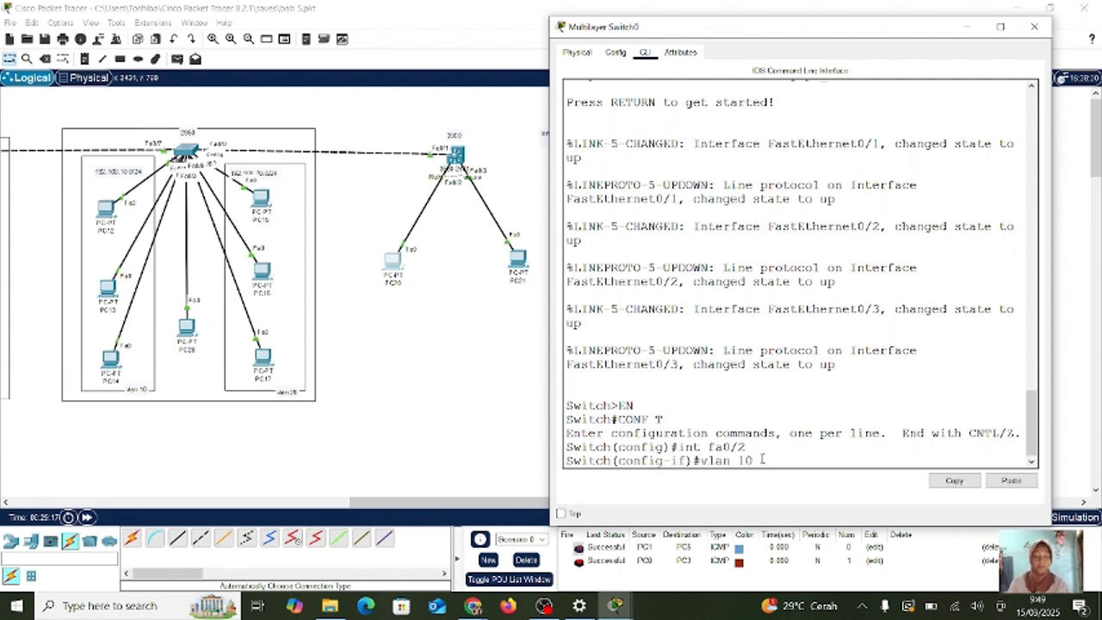
key("Return")
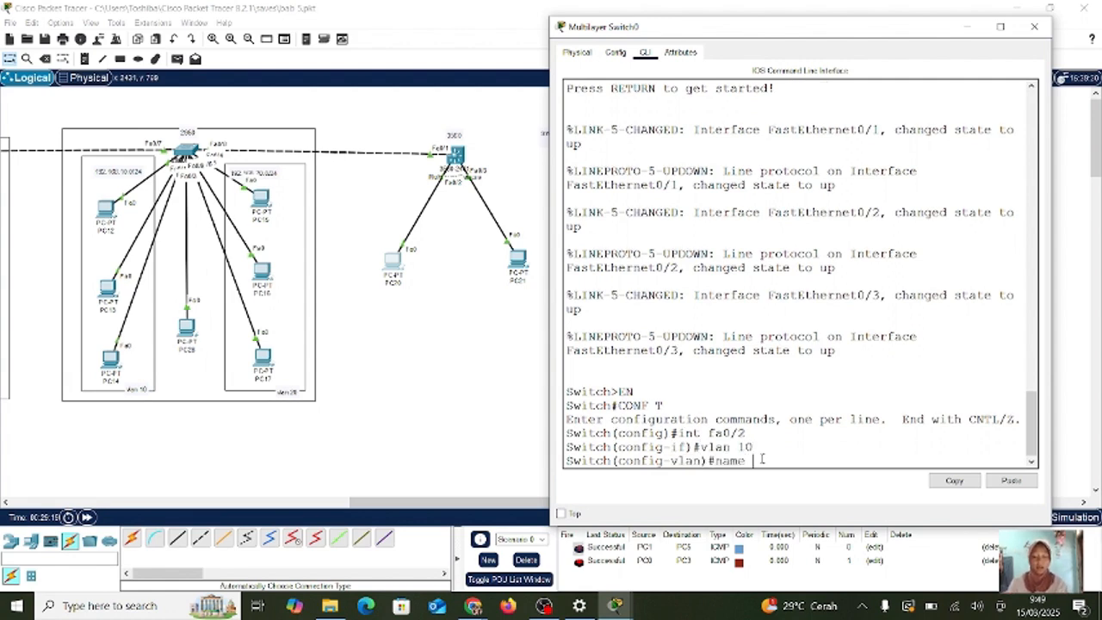
type("name progamme")
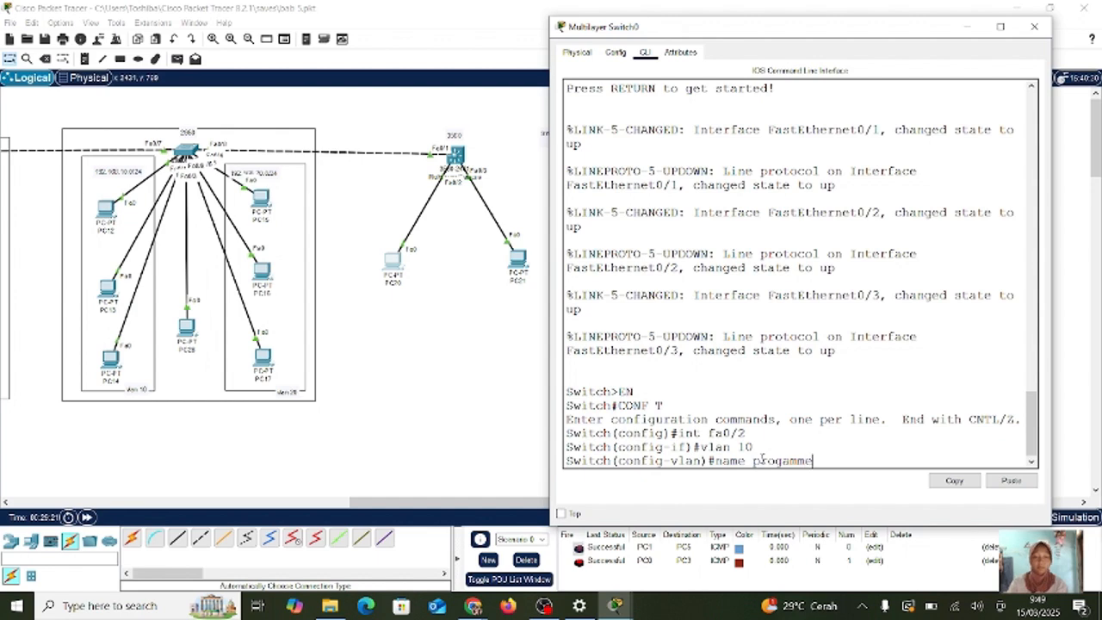
type("r")
key("Return")
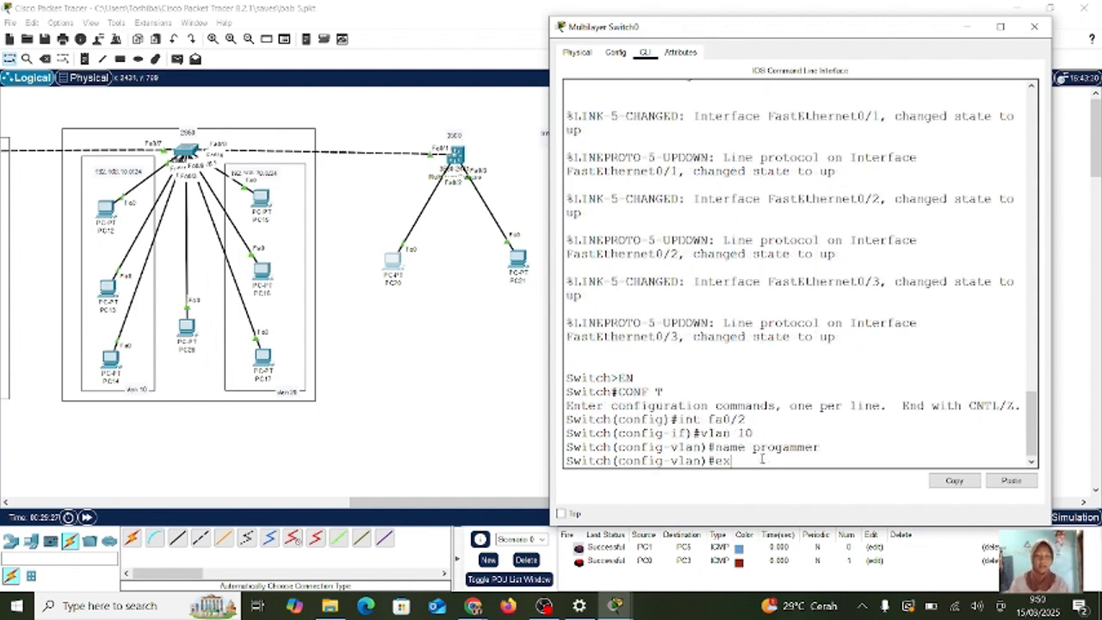
type("ex")
key("Return")
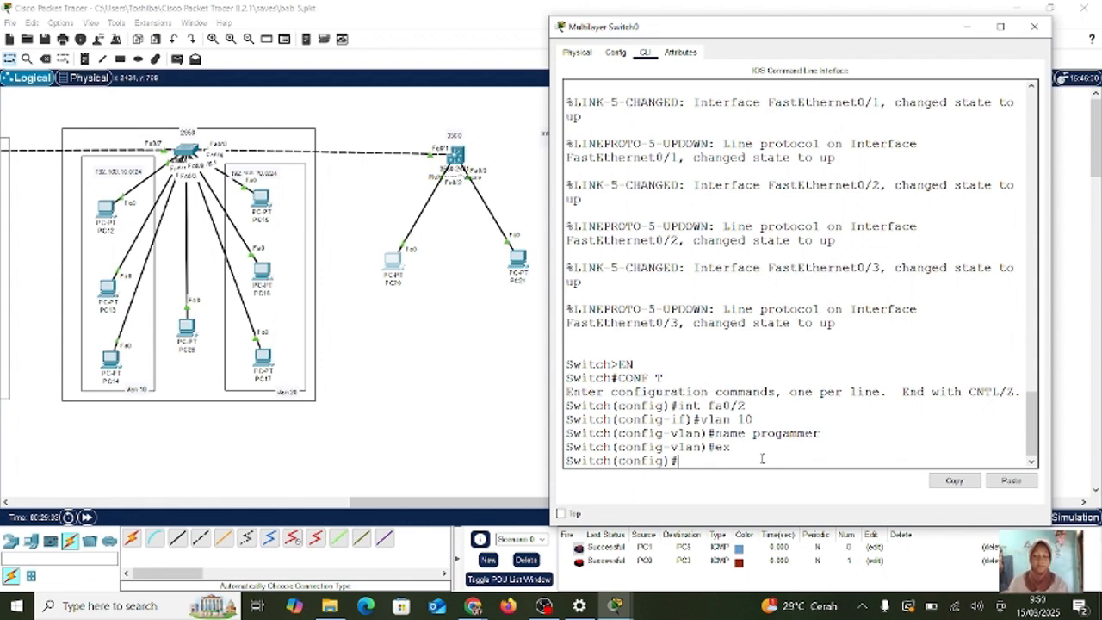
- Create VLAN 20 with the name "marketing" on Multilayer Switch0 and exit its VLAN configuration
type("vlan 20")
key("Return")
type("n")
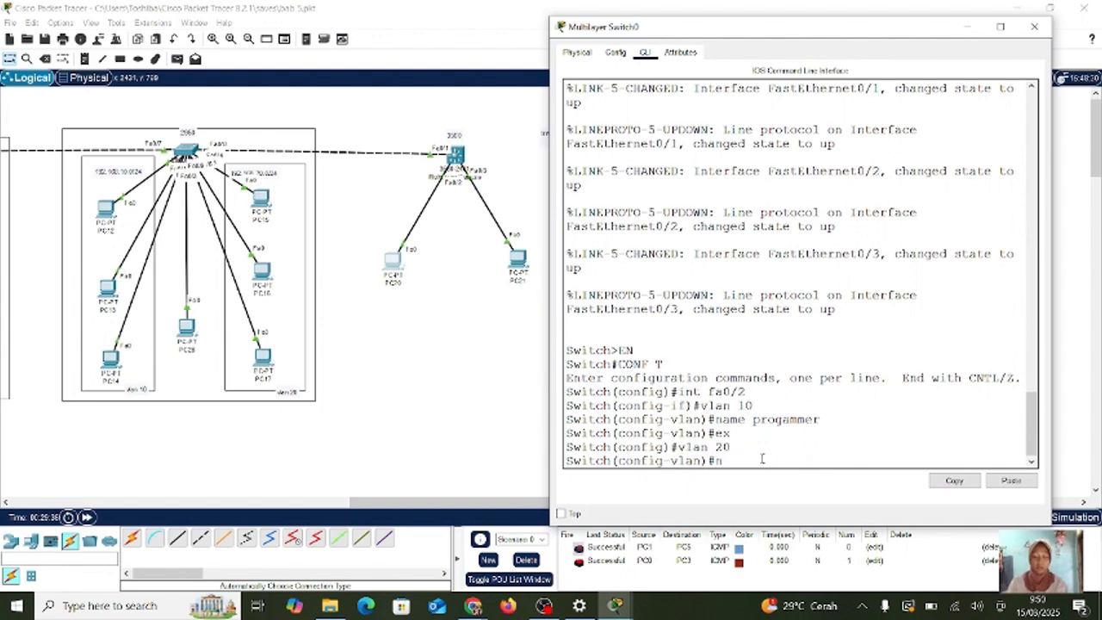
type("ame marketing")
key("Return")
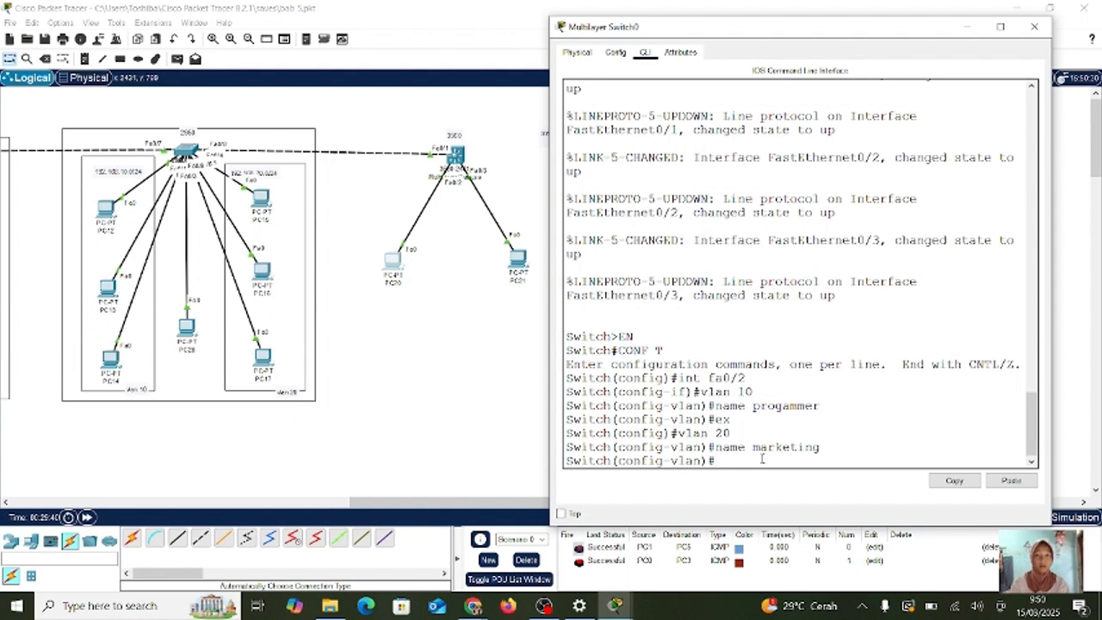
type("ex")
key("Return")
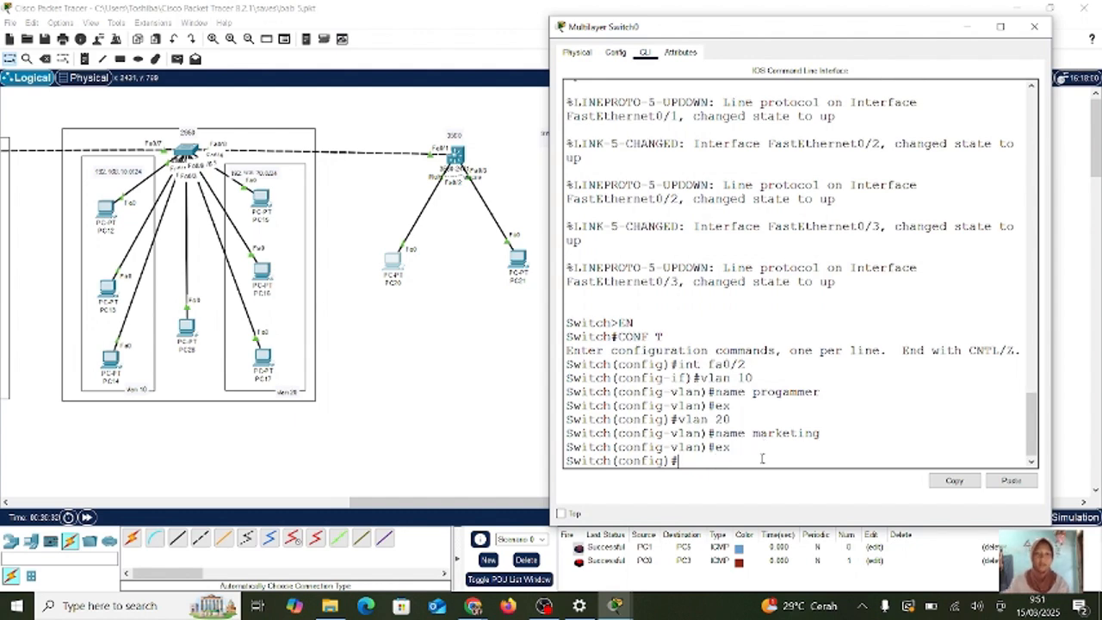
- Try to run switchport mode access from global configuration mode
type("switchport ")
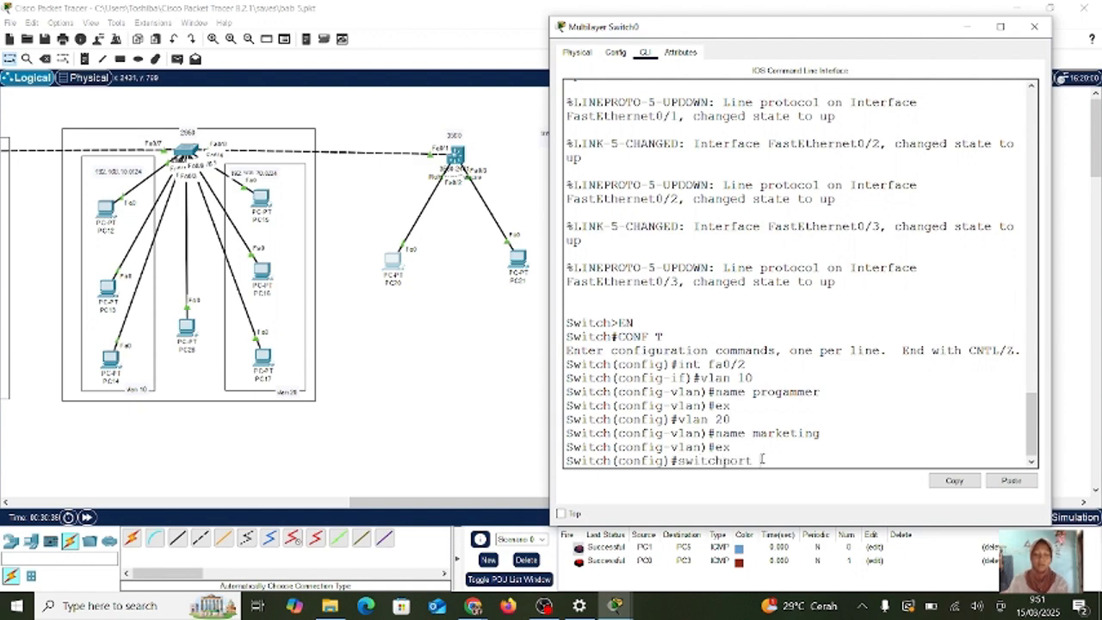
type("mode access")
key("Return")
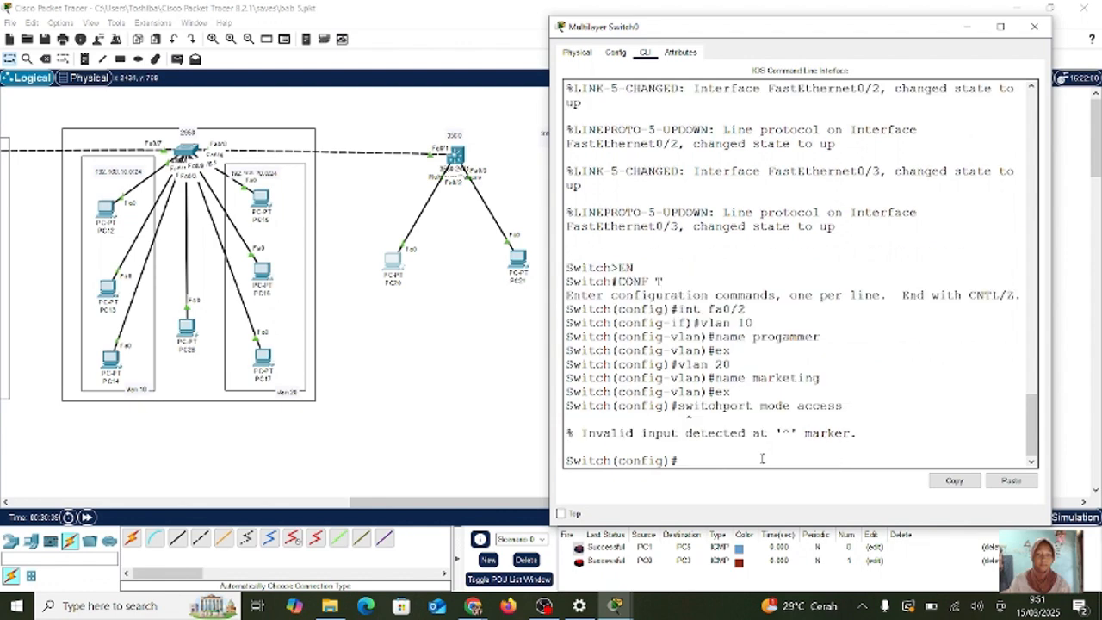
- Enter interface fa0/2 on Multilayer Switch0 and set its switchport mode to access
type("ex")
key("Up")
key("Up")
key("Up")
key("Up")
key("Up")
key("Up")
key("Up")
key("Up")
key("Return")
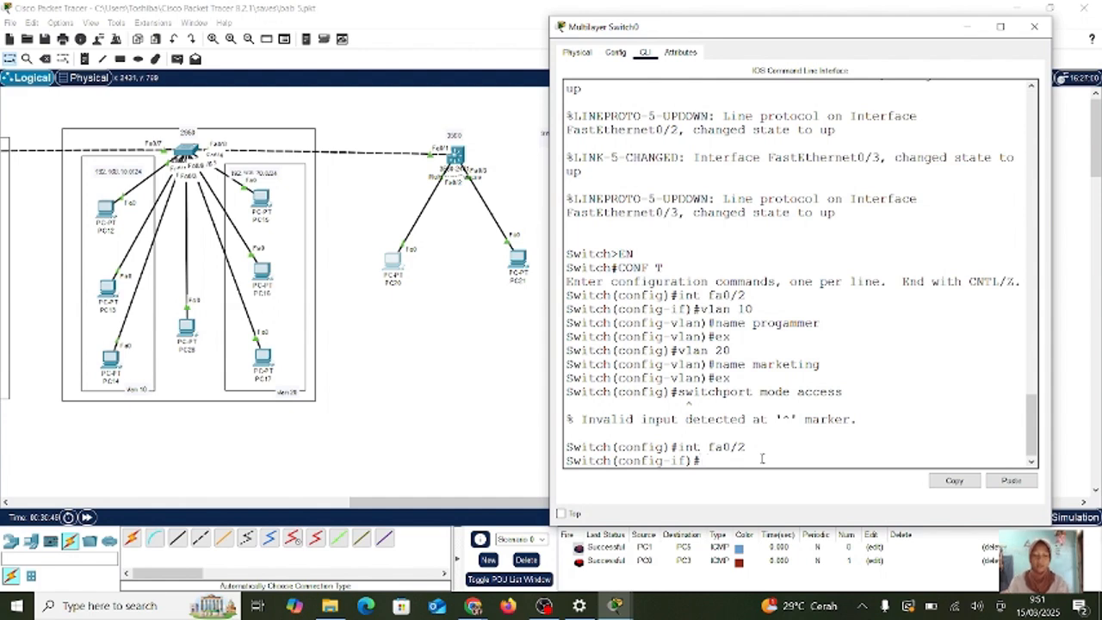
key("Up")
key("Up")
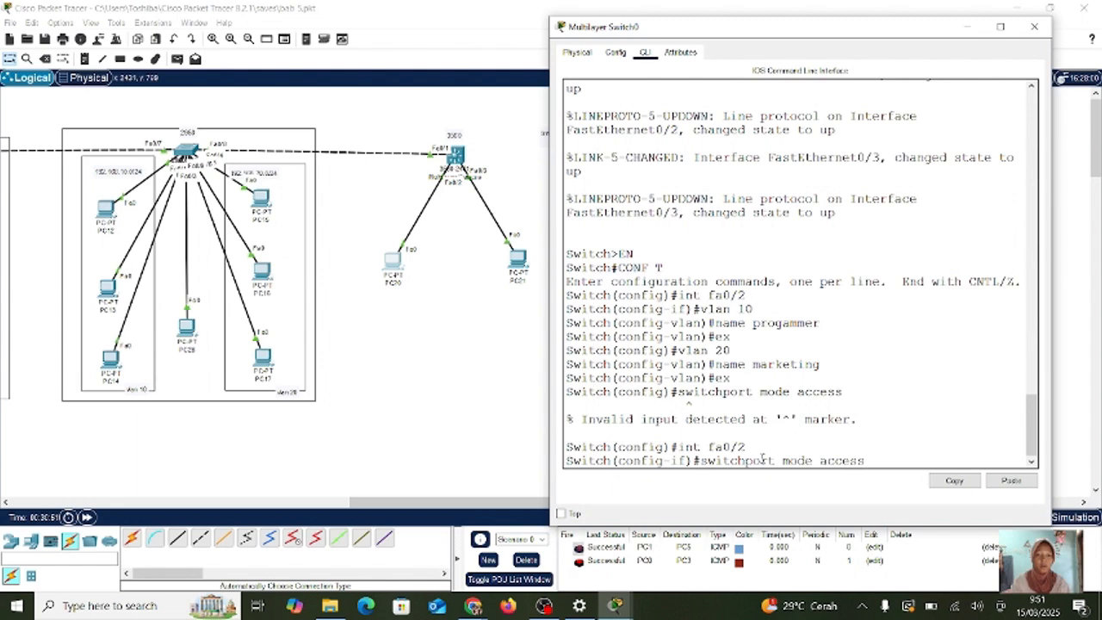
key("Return")
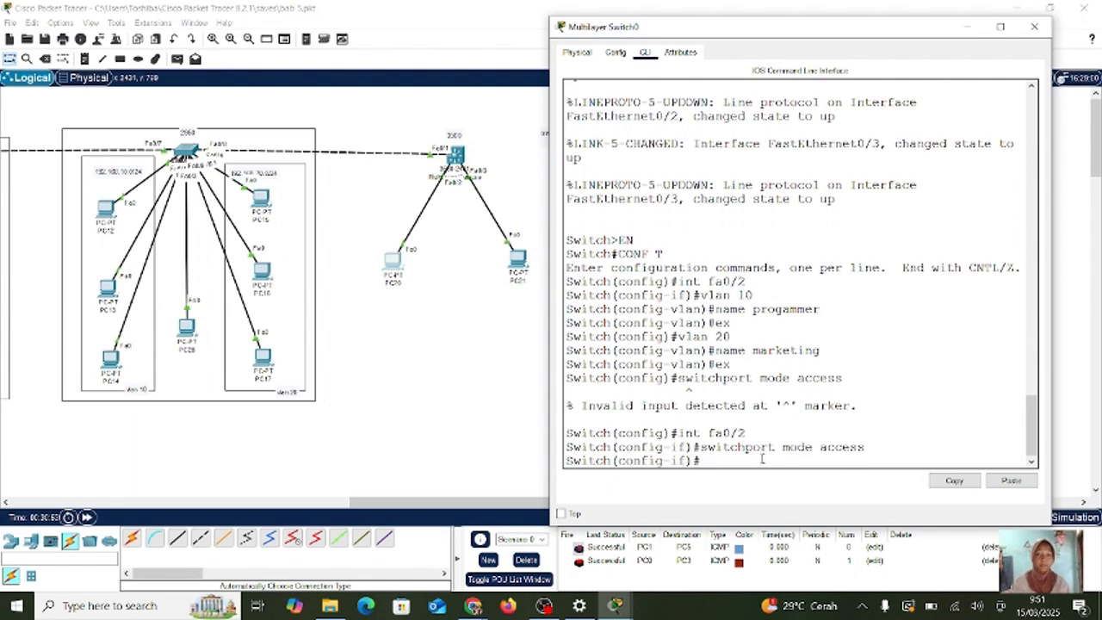
- Try to assign fa0/2 to VLAN 10 with the command switchport access vlan10
key("Up")
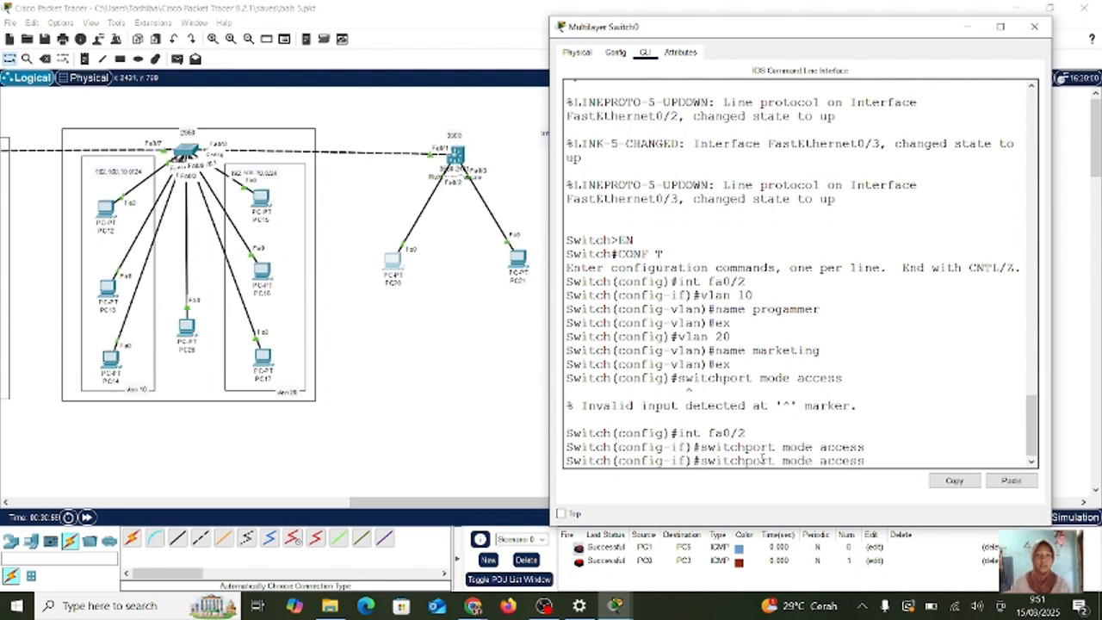
key("BackSpace")
key("BackSpace")
key("BackSpace")
key("BackSpace")
key("BackSpace")
key("BackSpace")
key("BackSpace")
key("BackSpace")
key("BackSpace")
key("BackSpace")
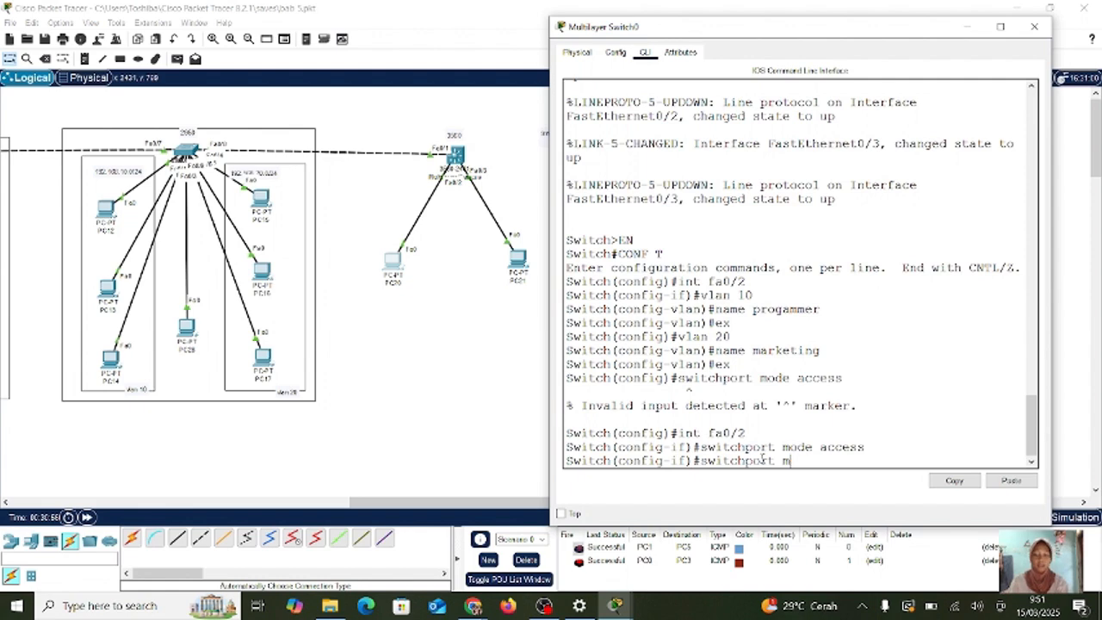
type("access")
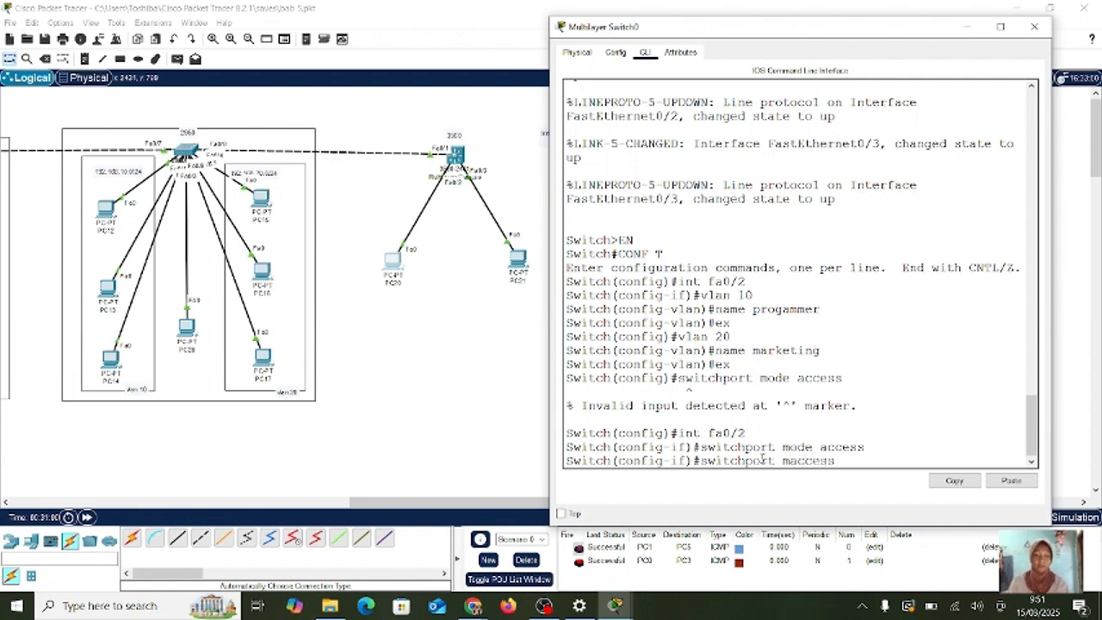
key("BackSpace")
type("vlan10")
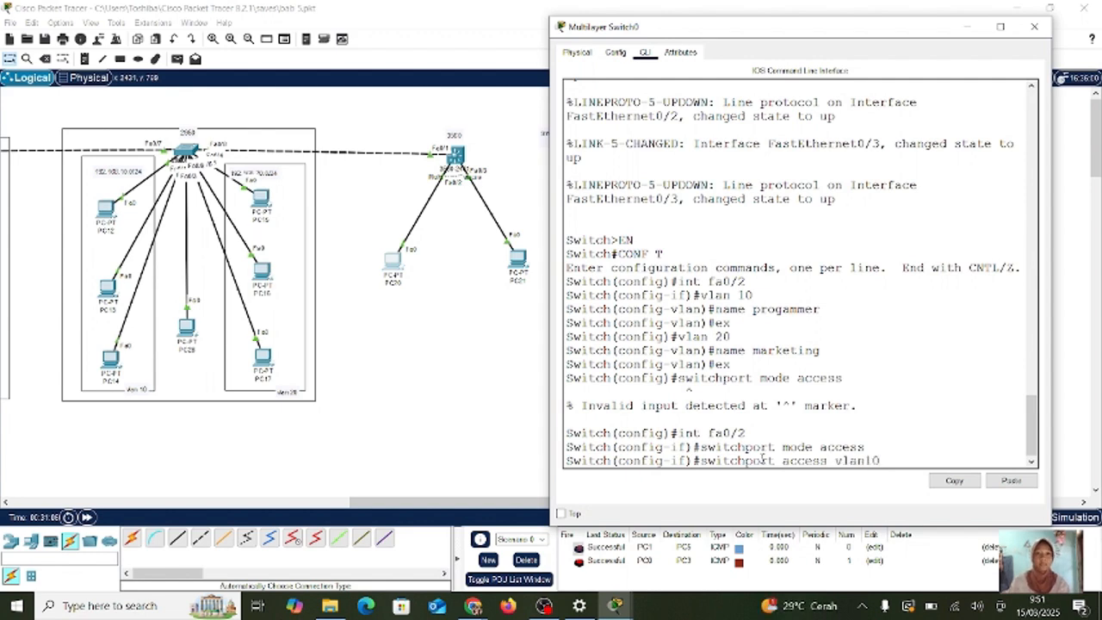
key("Return")
- Assign fa0/2 to VLAN 10 with switchport access vlan 10 and exit to global configuration mode
key("Up")
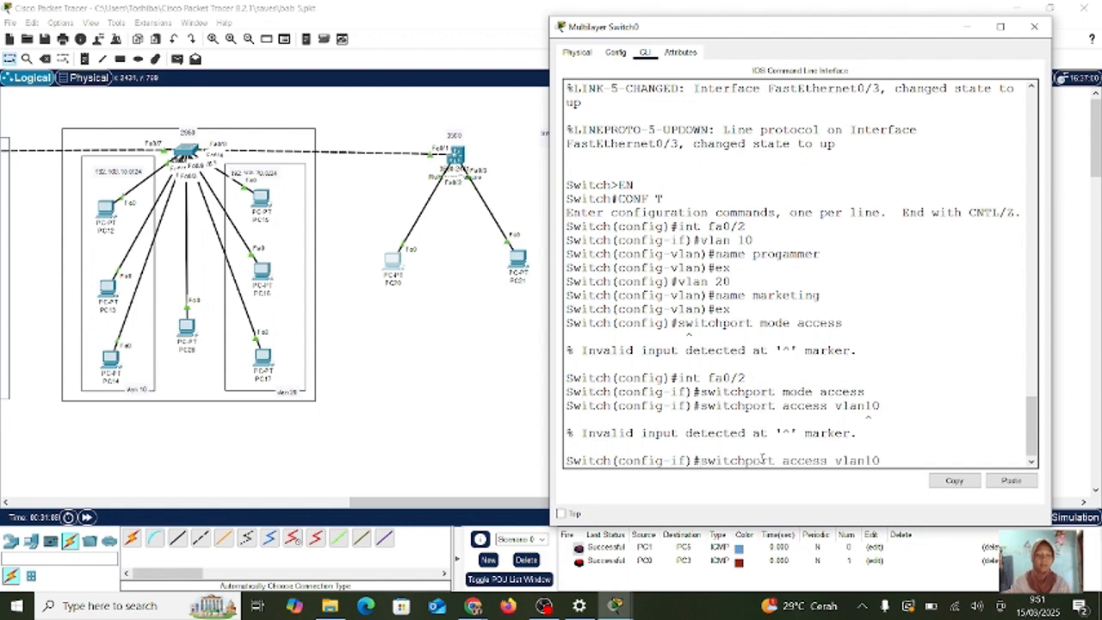
key("BackSpace")
key("BackSpace")
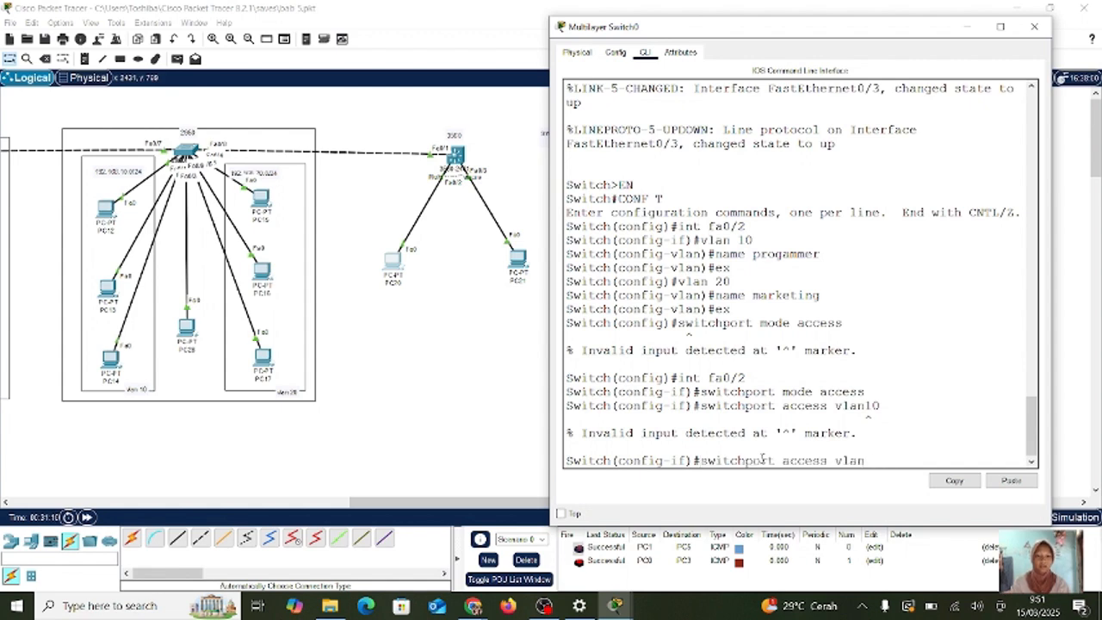
type("10")
key("Return")
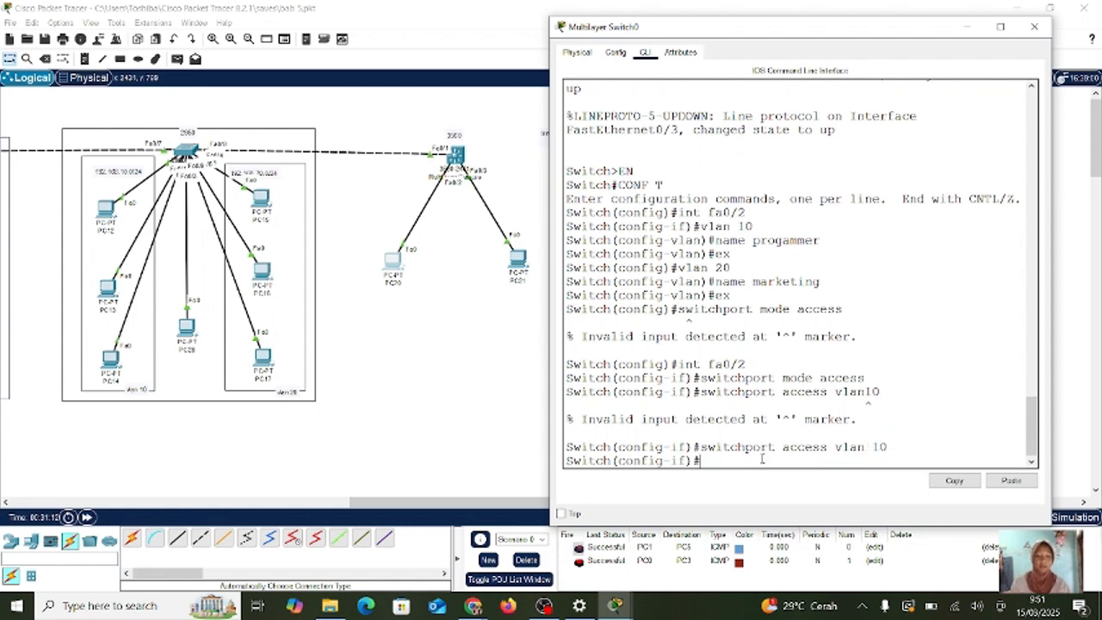
type("ex")
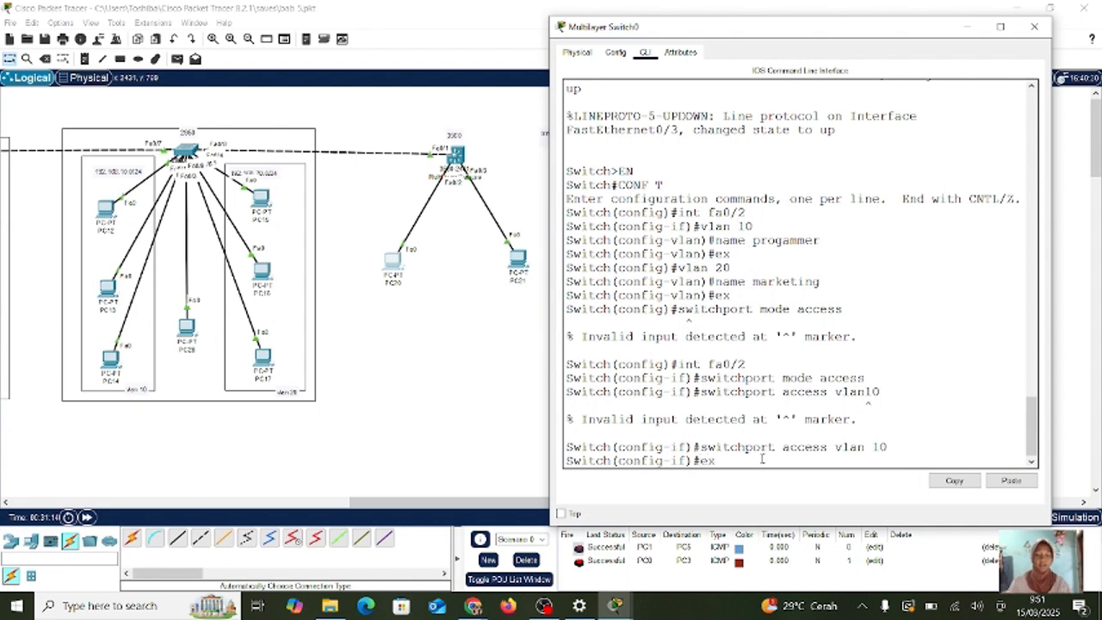
key("Return")
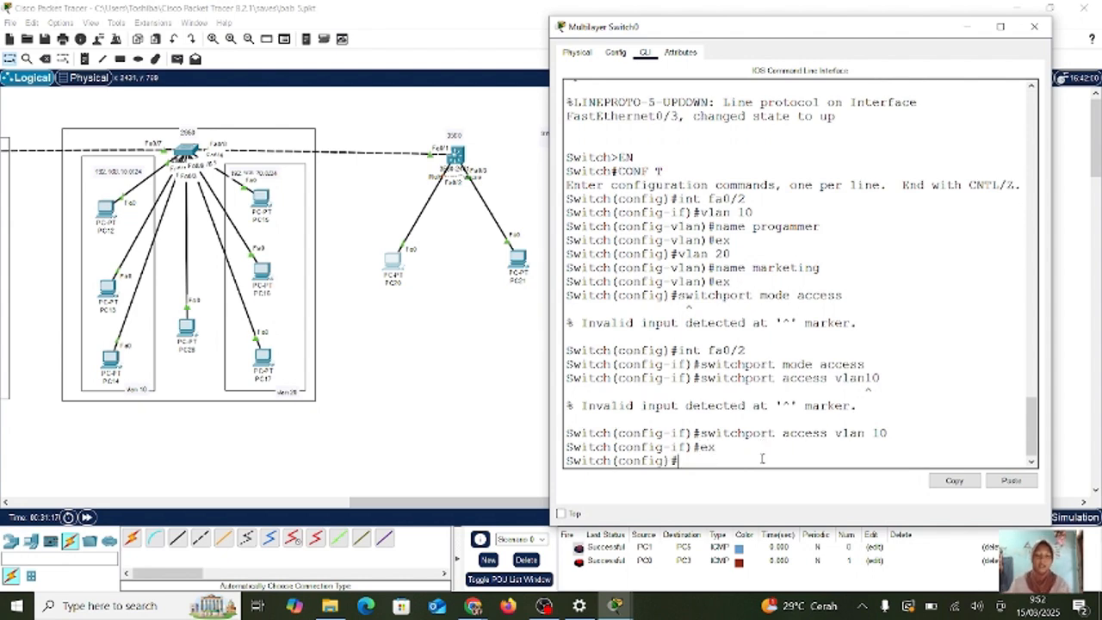
- Enter interface fa0/3 on Multilayer Switch0 and set its switchport mode to access
type("int")
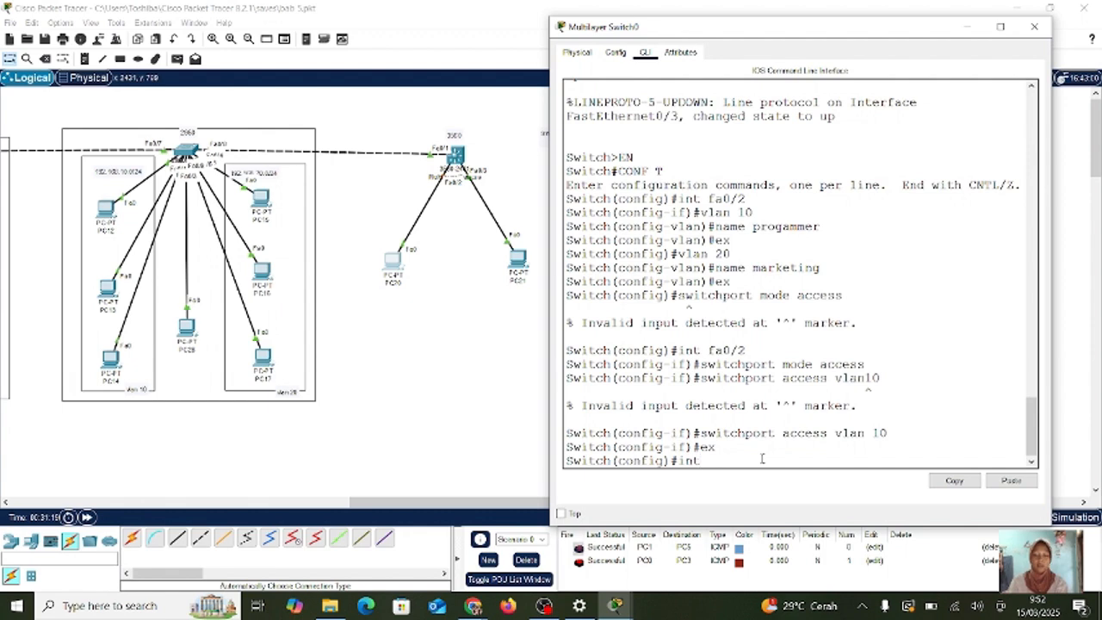
type(" fa0/3")
key("Return")
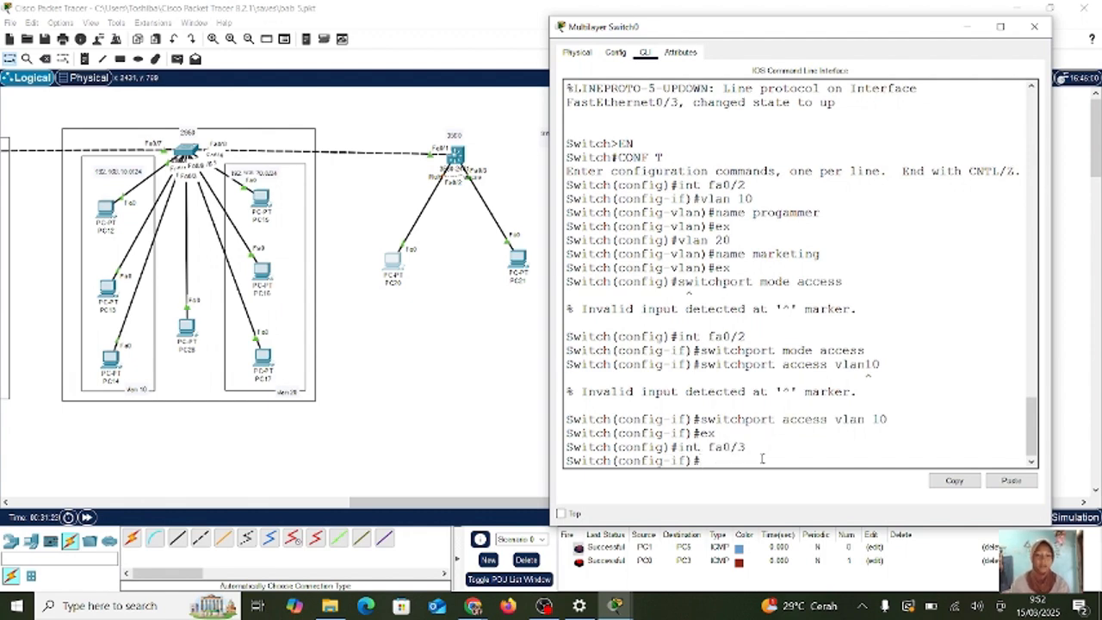
key("Up")
key("Up")
key("Up")
key("Up")
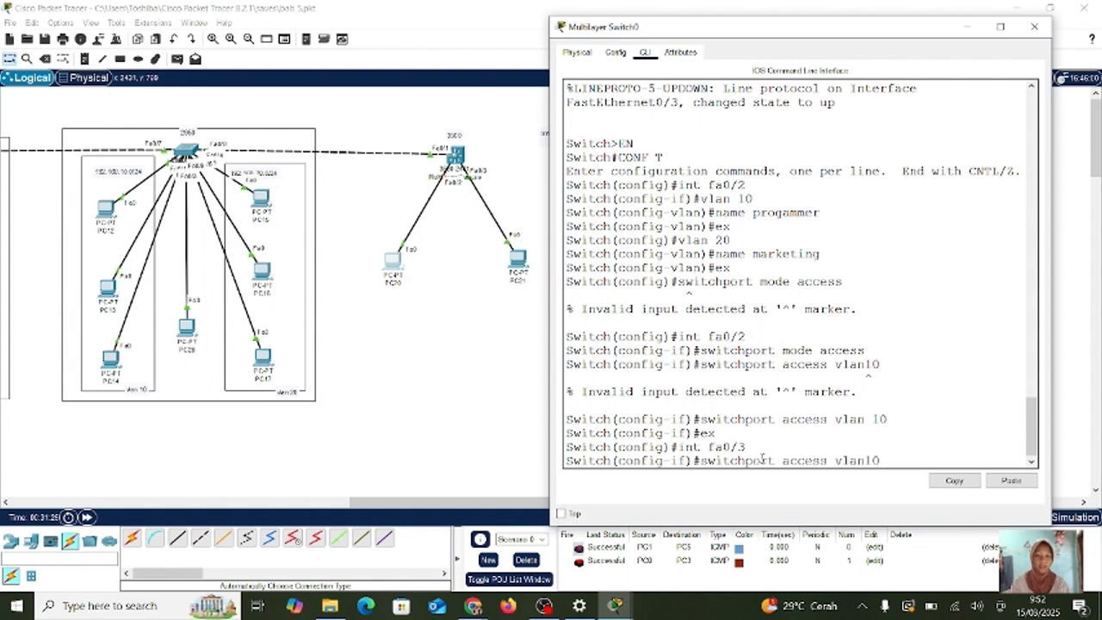
key("Down")
key("Up")
key("Up")
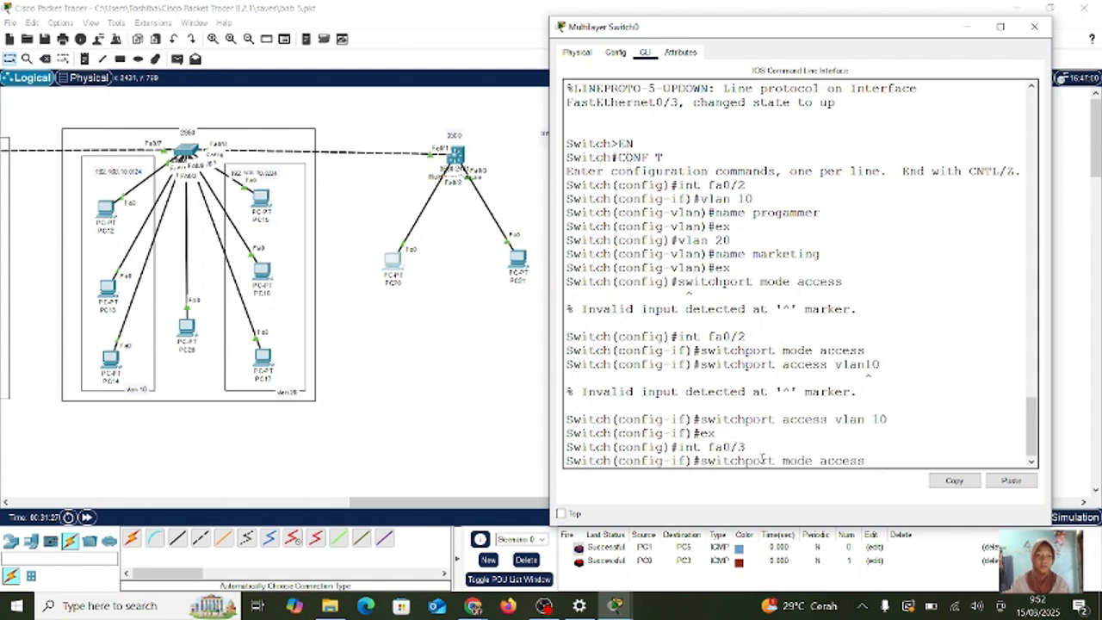
key("Return")
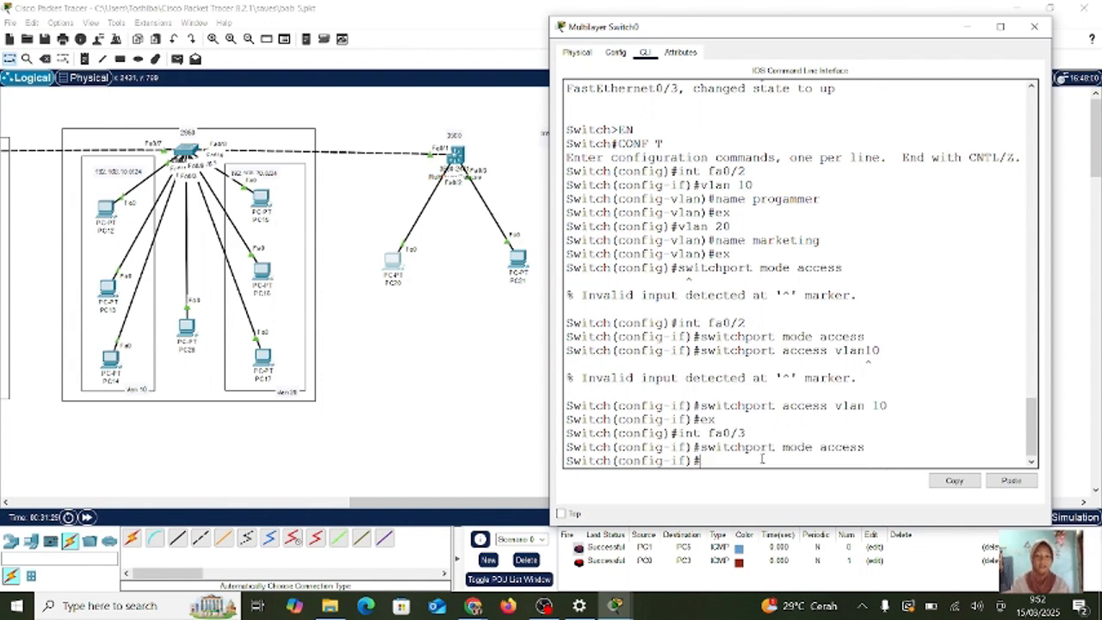
- Assign fa0/3 to VLAN 20 with switchport access vlan 20 and exit the interface configuration
key("Up")
key("Up")
key("Up")
key("Up")
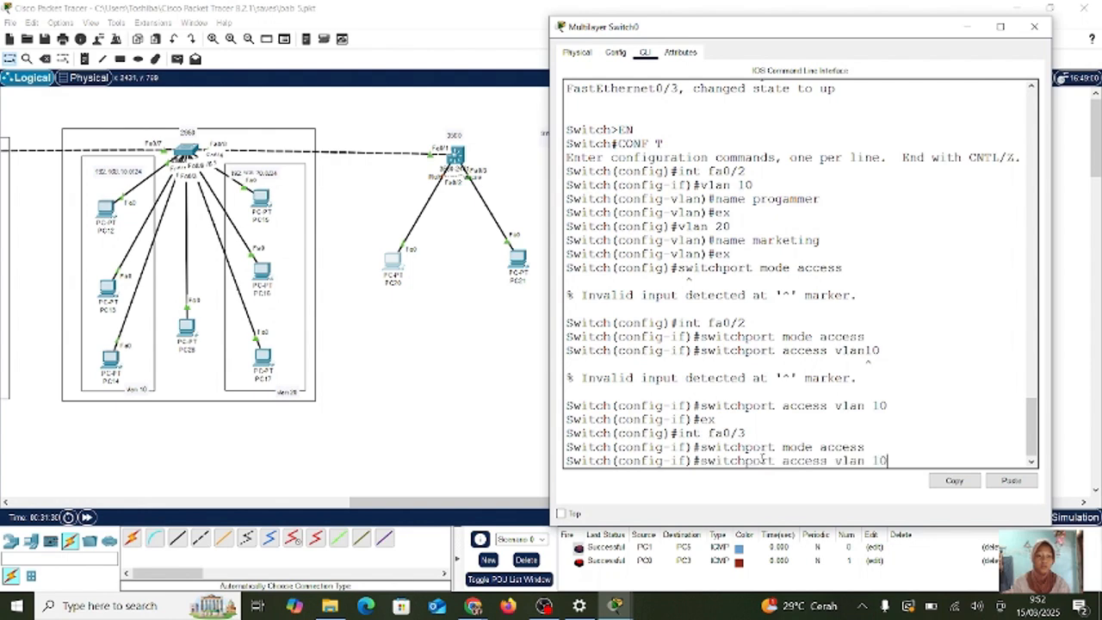
key("BackSpace")
key("BackSpace")
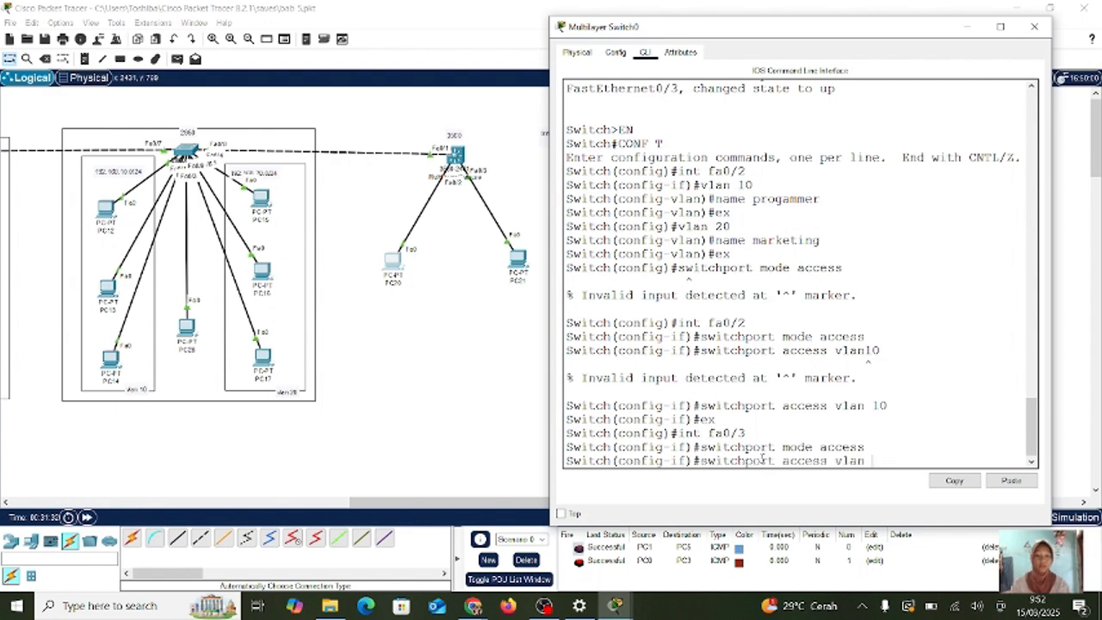
type("2")
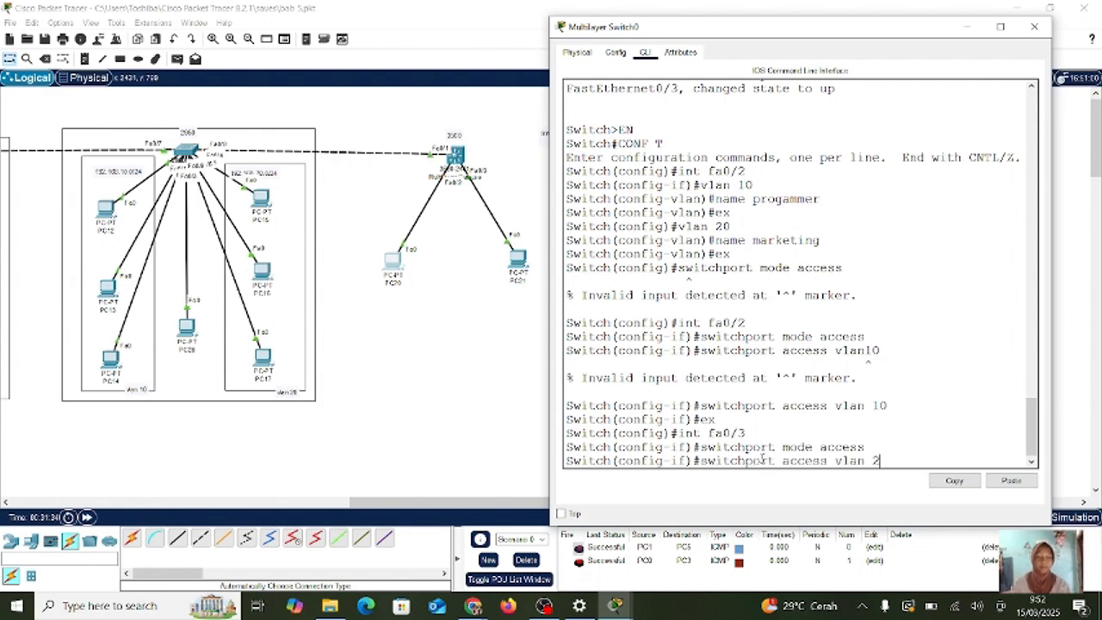
type("00")
key("Return")
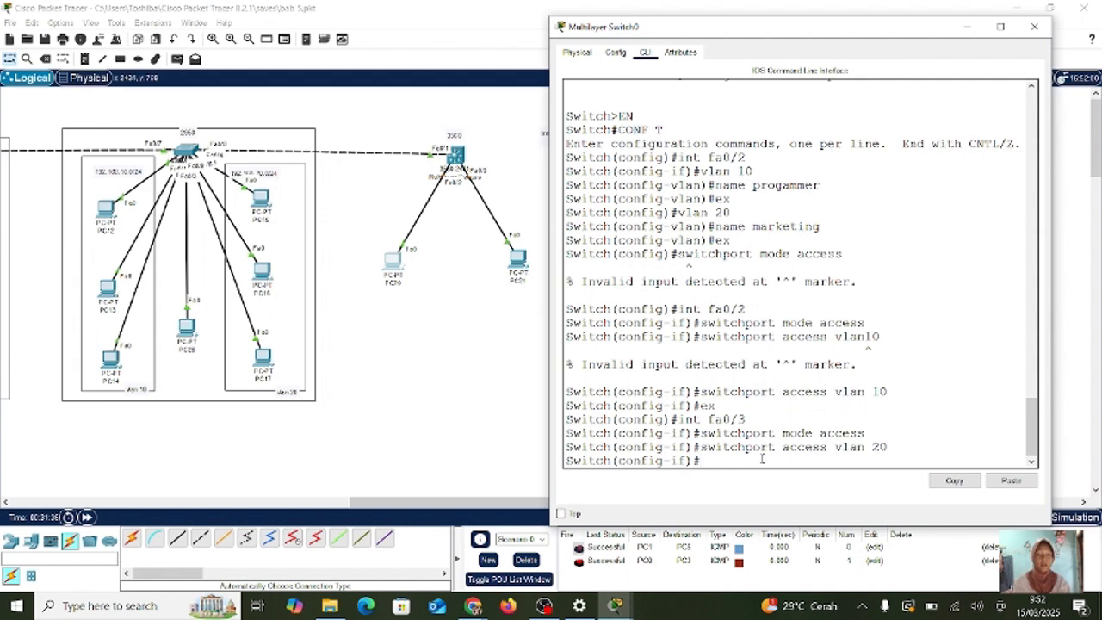
type("e")
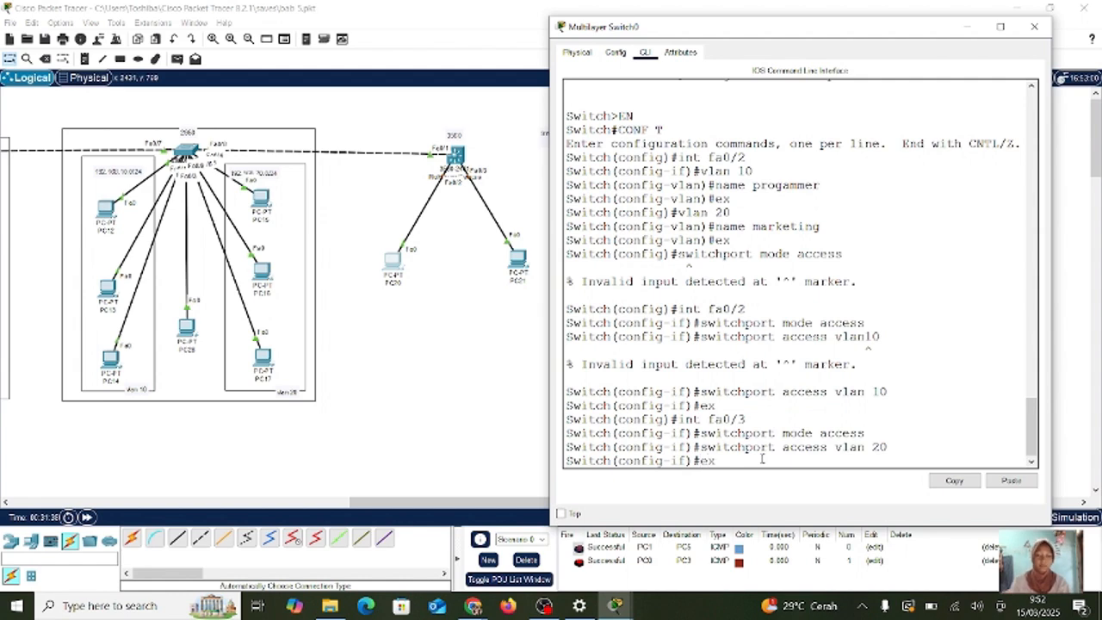
type("x")
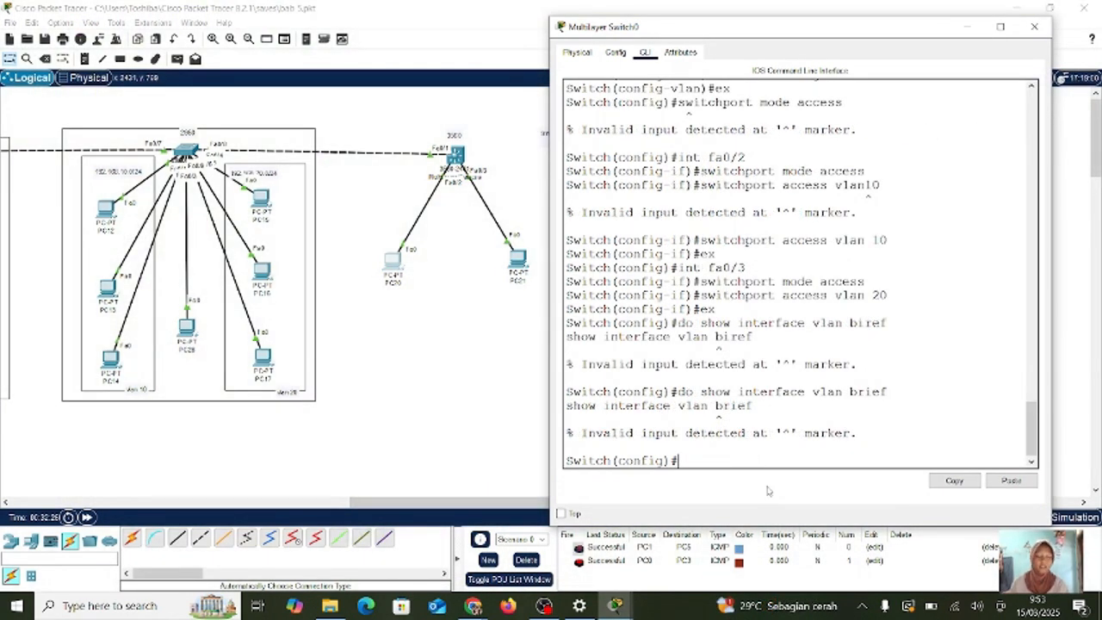
- Display the switch's VLANs and their ports with do show vlan brief, and dismiss the incoming chat notification
key("Up")
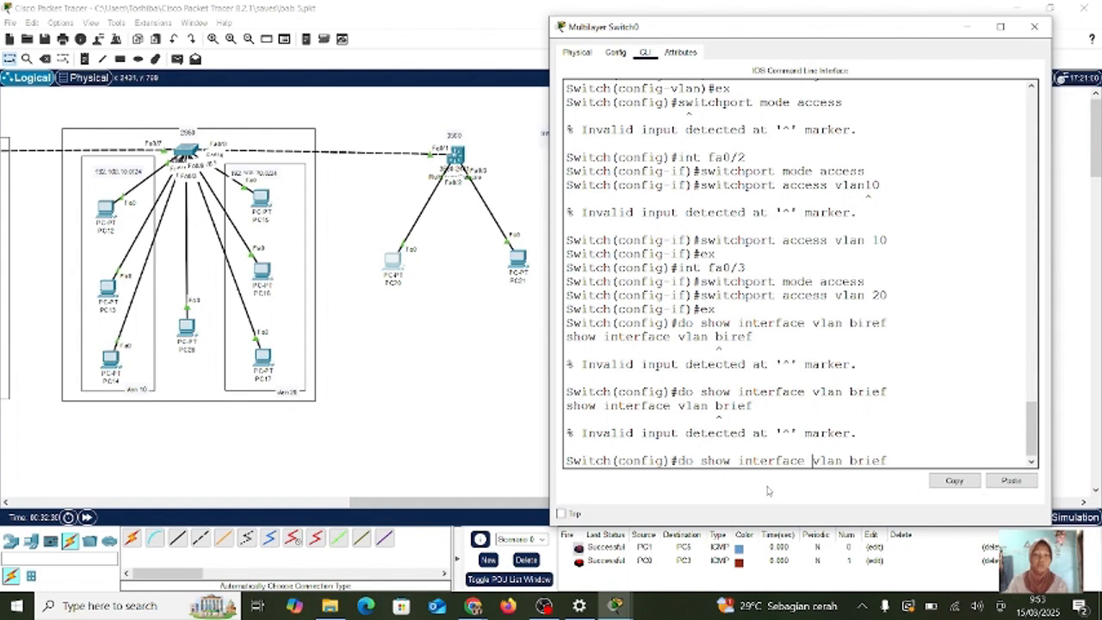
key("BackSpace")
key("BackSpace")
key("BackSpace")
key("BackSpace")
key("BackSpace")
key("BackSpace")
key("BackSpace")
key("BackSpace")
key("BackSpace")
key("BackSpace")
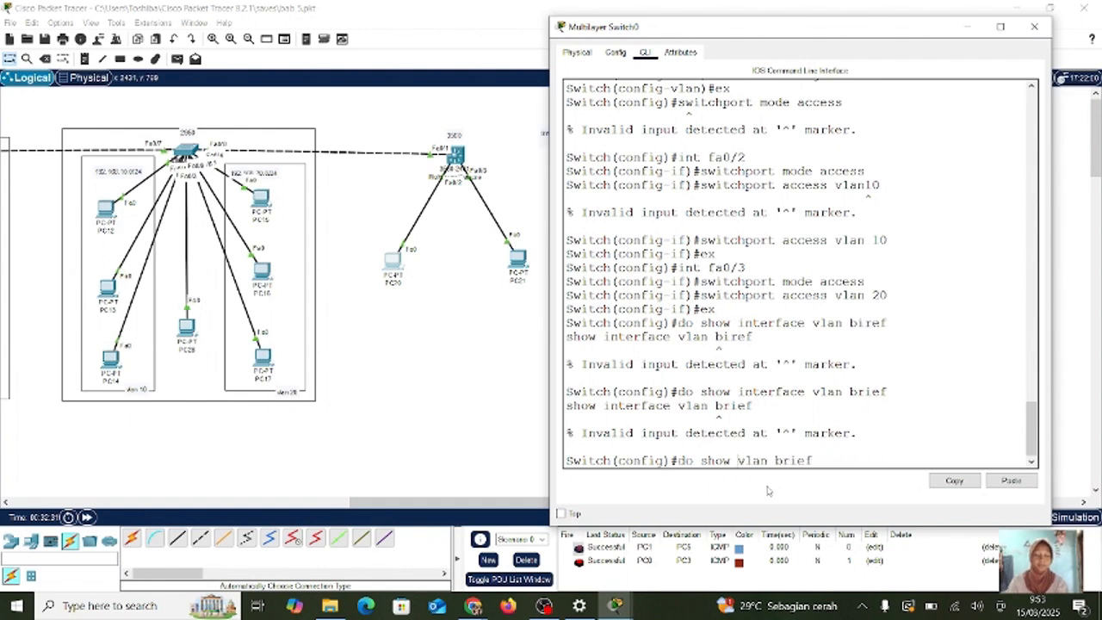
key("Return")
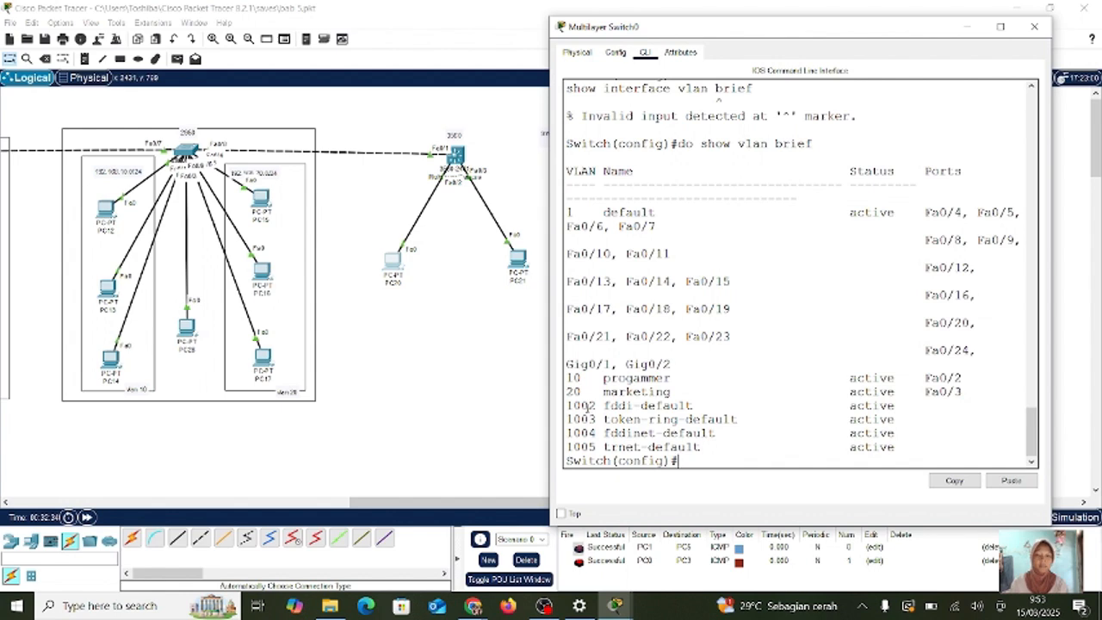
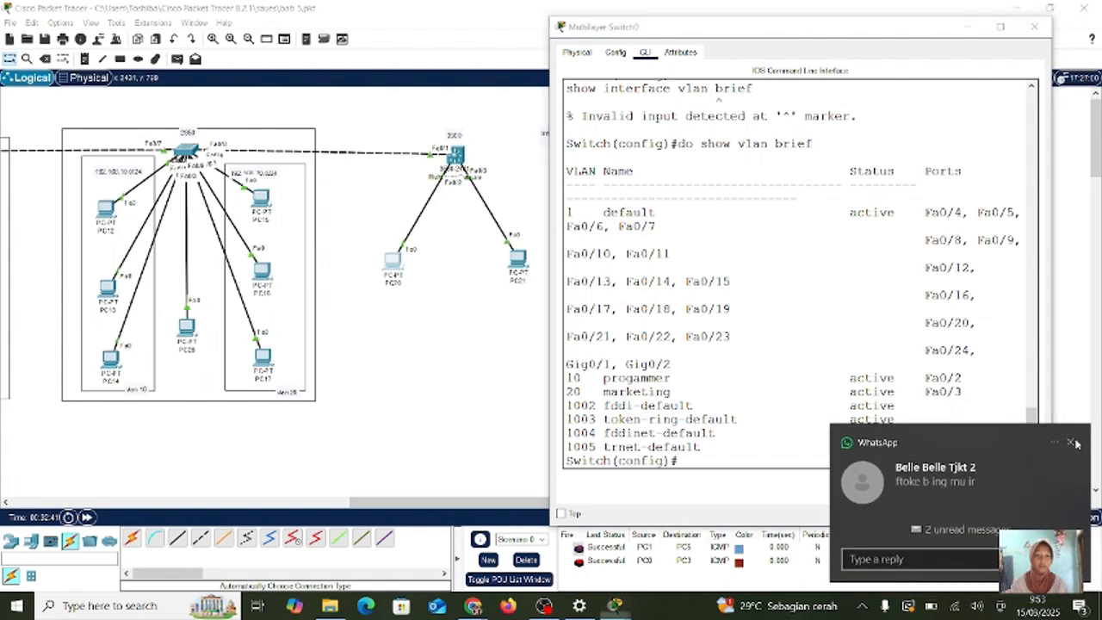
left_click(1071, 442)
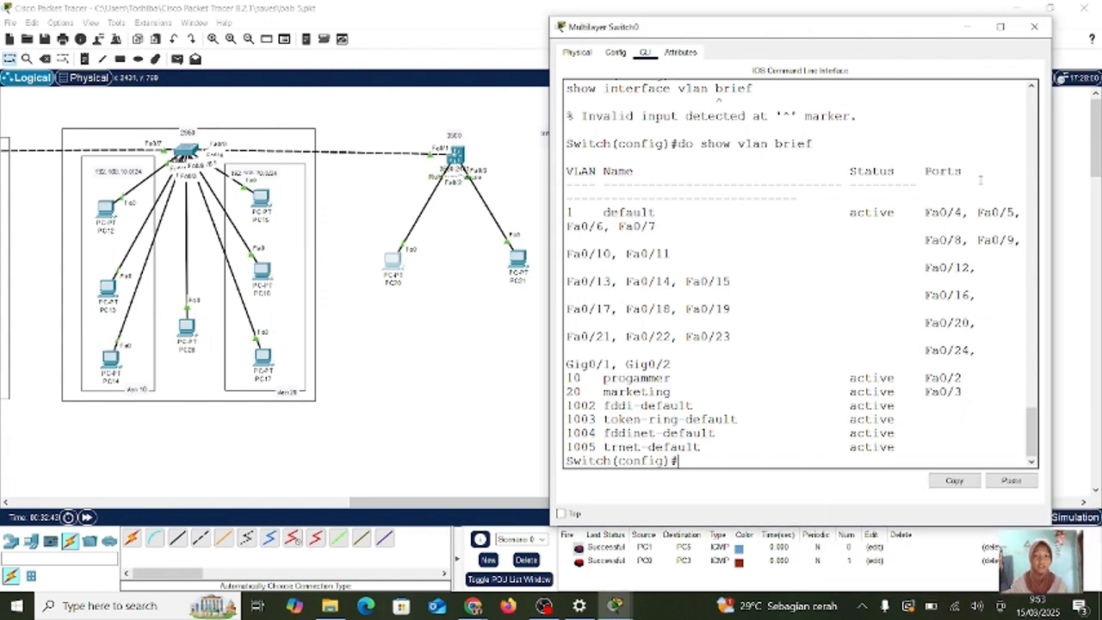
- Give interface vlan 10 the IP address 192.168.10.1 with mask 255.255.255.0 and exit to global configuration mode
left_click_drag(938, 27, 772, 91)
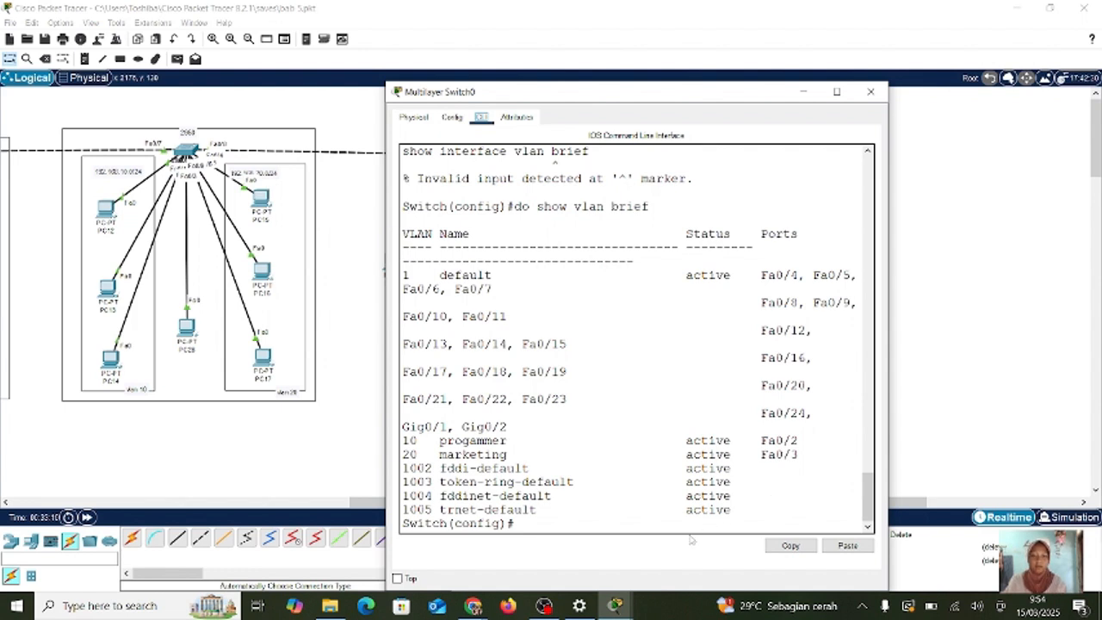
type("interface b")
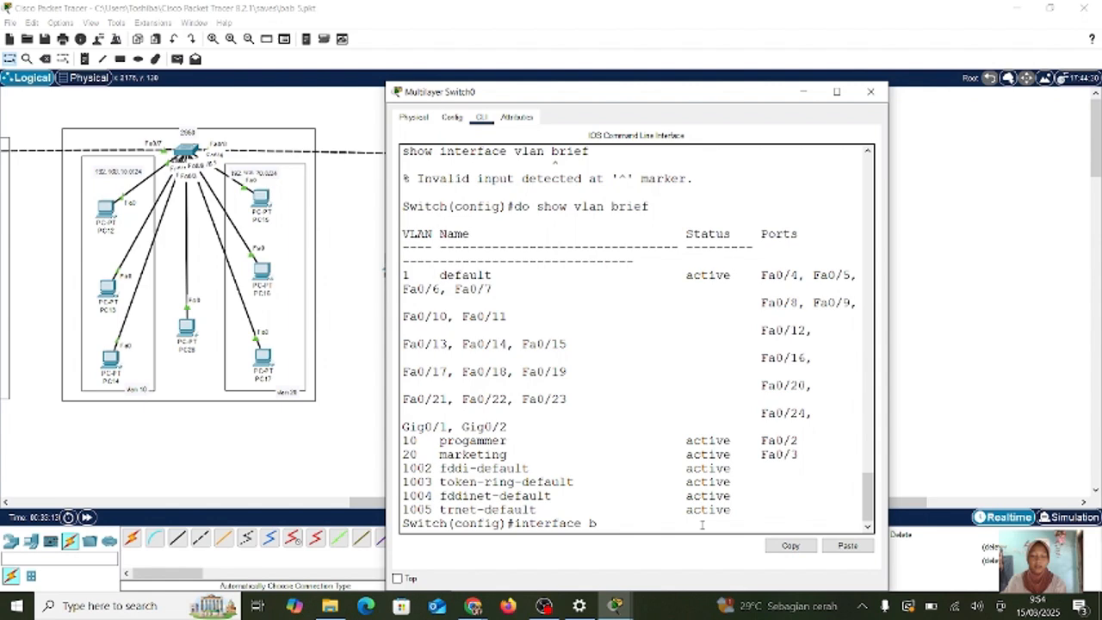
key("BackSpace")
type("vlan 10")
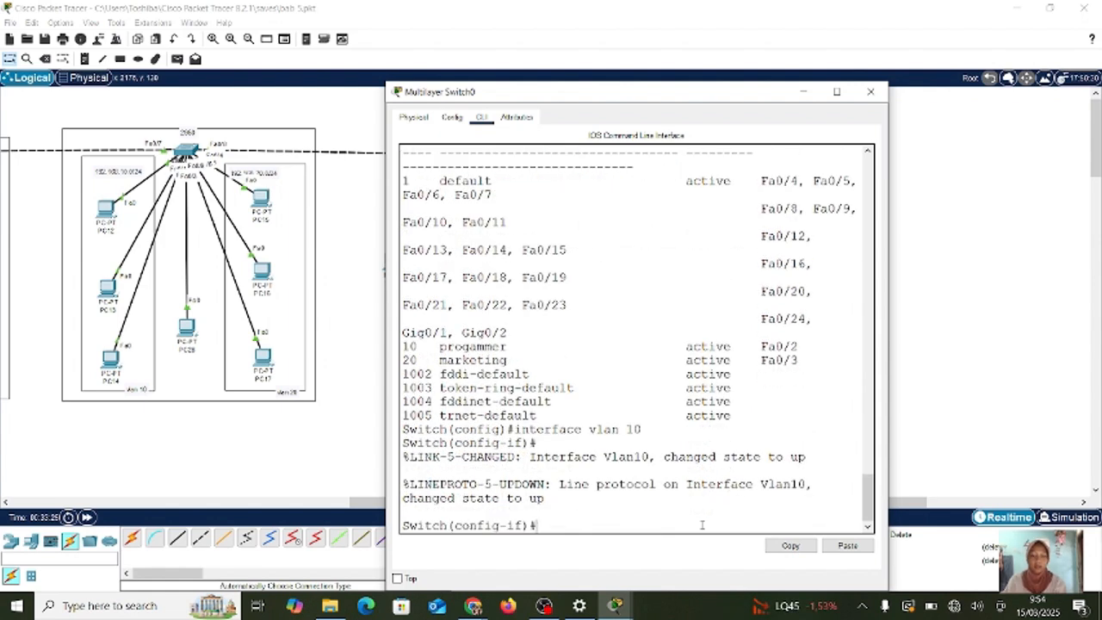
type("ip add 192.1")
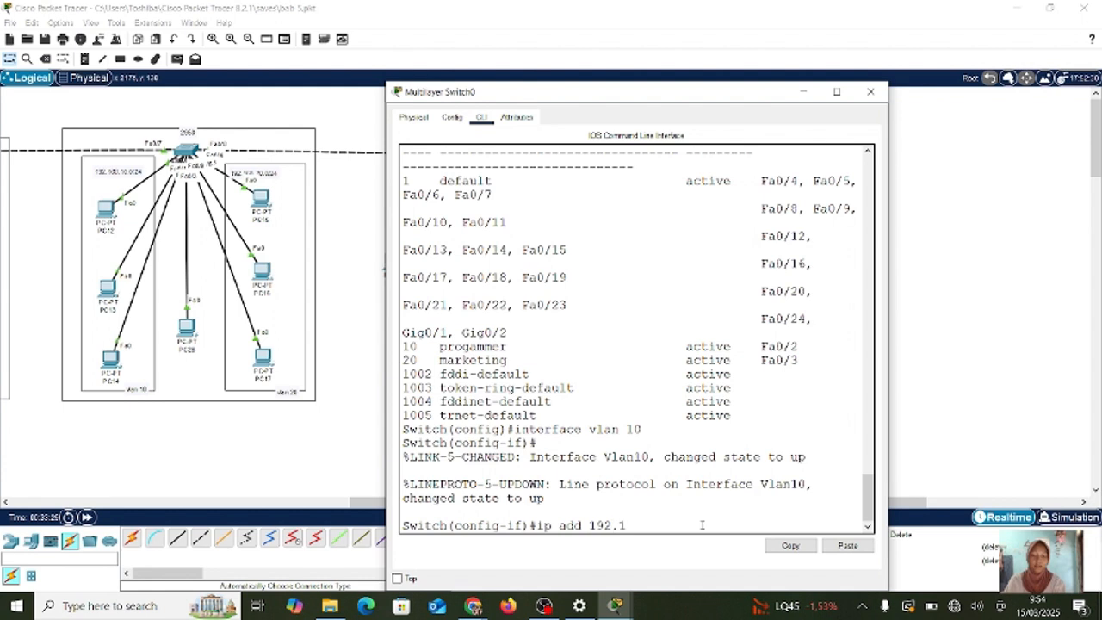
type("68.10.1 2")
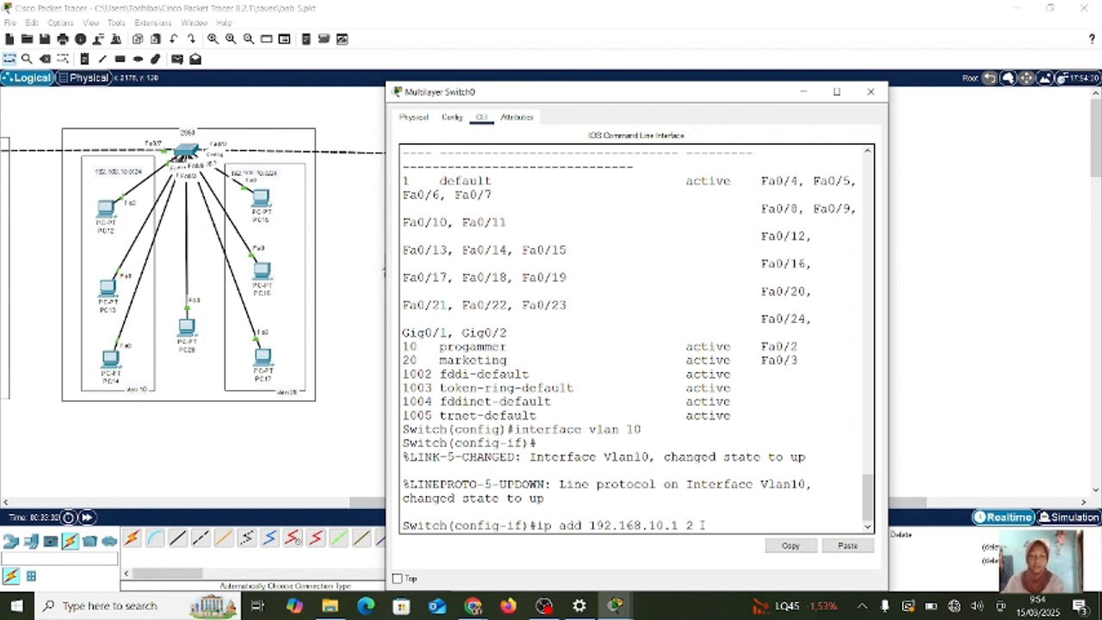
type("55.255.255.0")
key("Return")
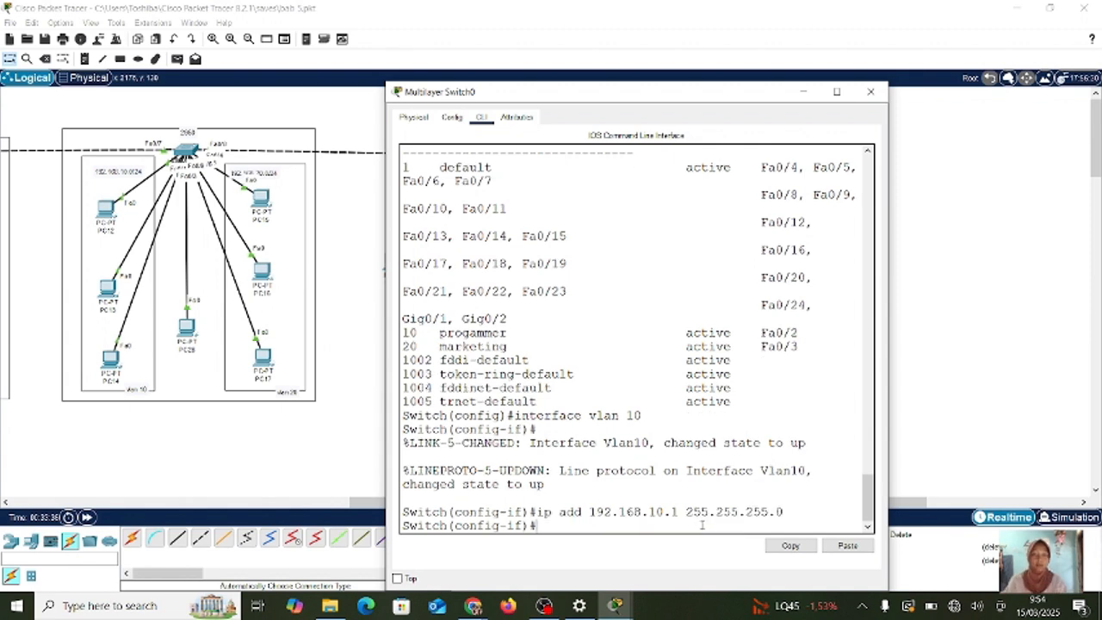
type("ex")
key("Return")
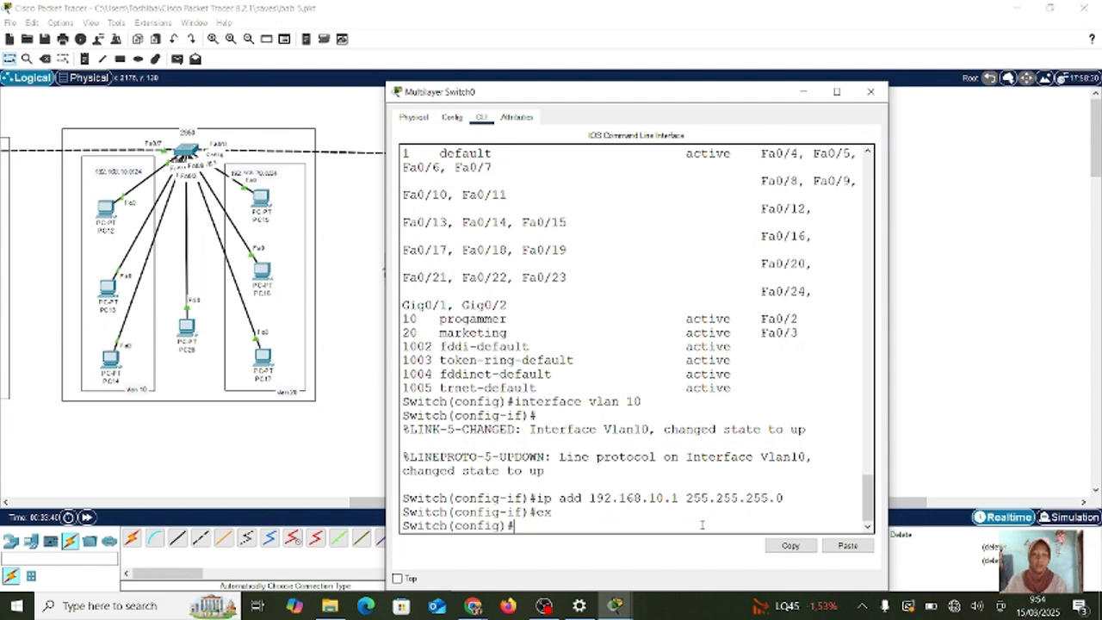
- Enter the interface configuration for vlan 20 on Multilayer Switch0 with interface vlan 20
type("interface vlan 10")
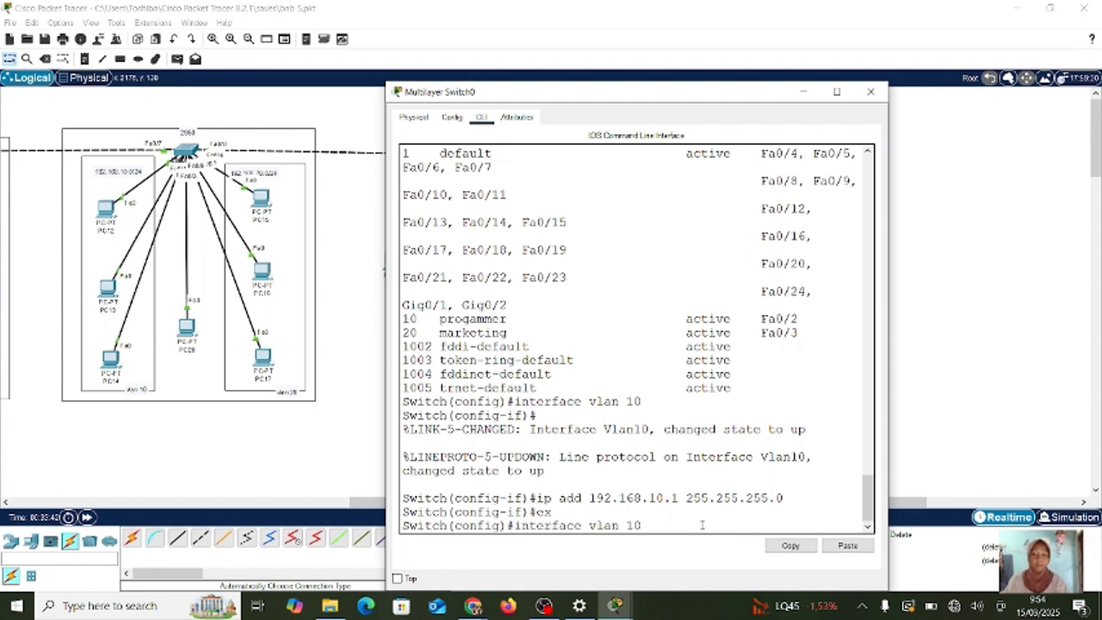
key("BackSpace")
key("BackSpace")
key("BackSpace")
type("20")
key("Return")
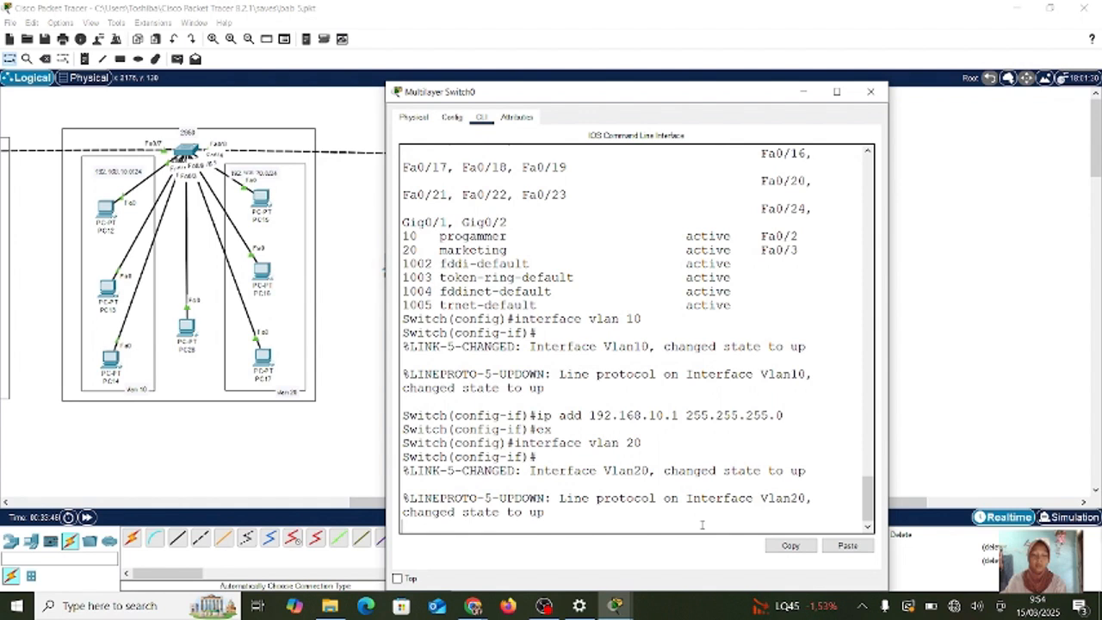
key("Return")
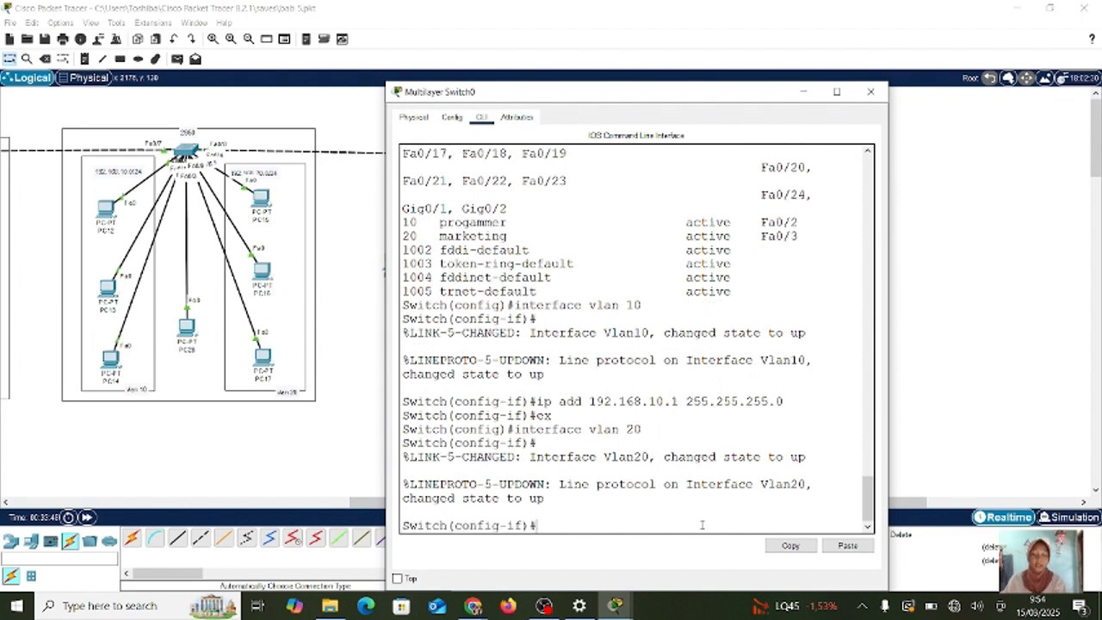
- Try to give interface vlan 20 the IP address 192.168.20.1 without a mask, and recall the ip add command for completion
type("ip add ")
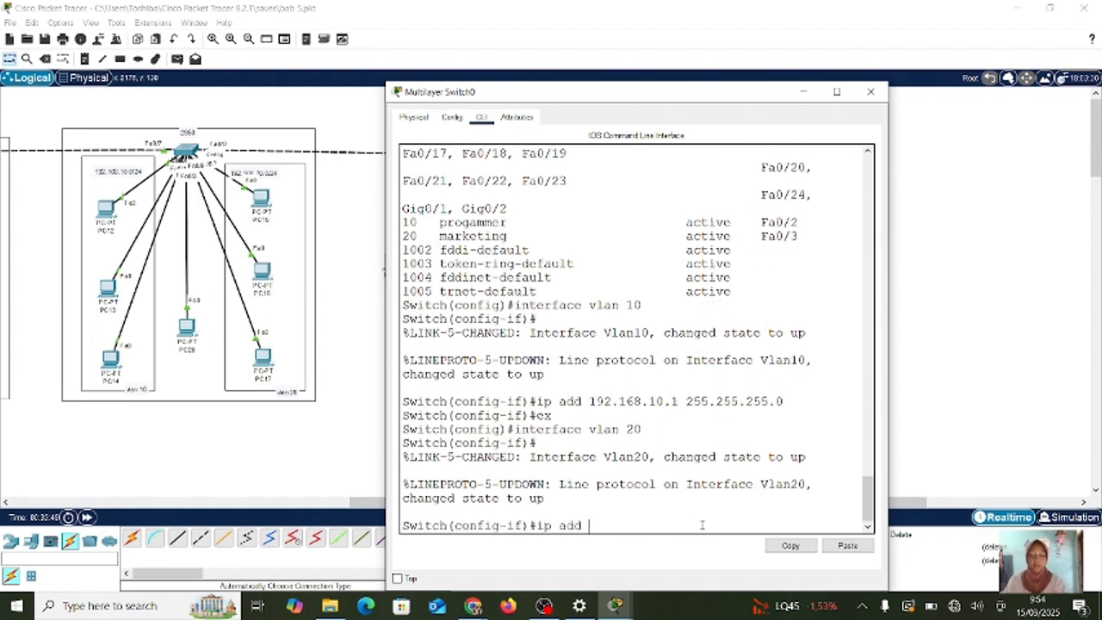
type("192.16")
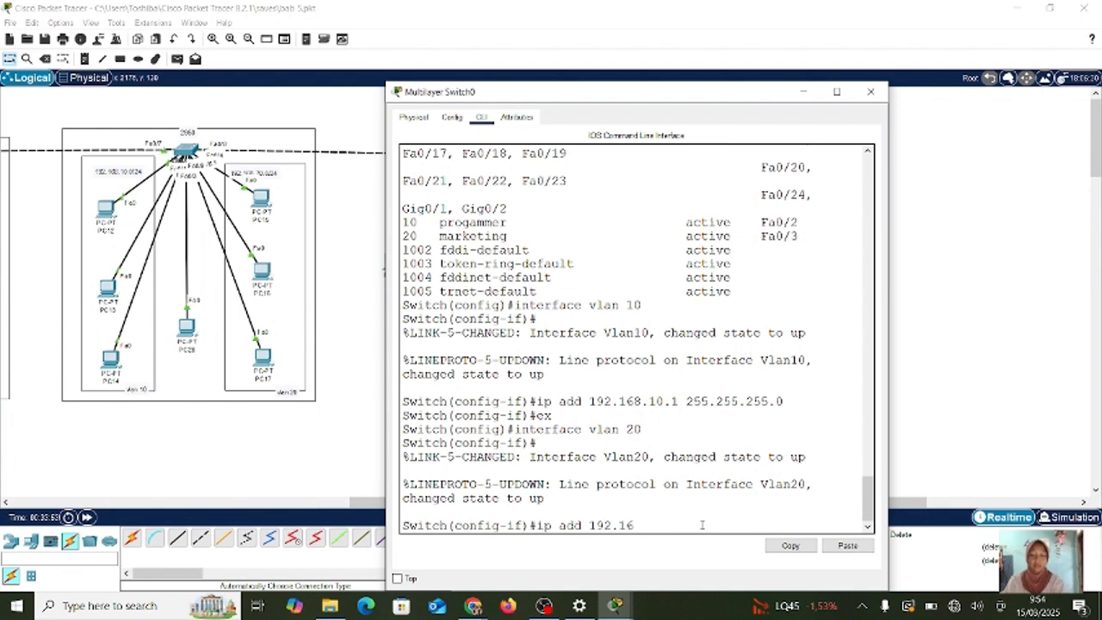
type("8.20.1")
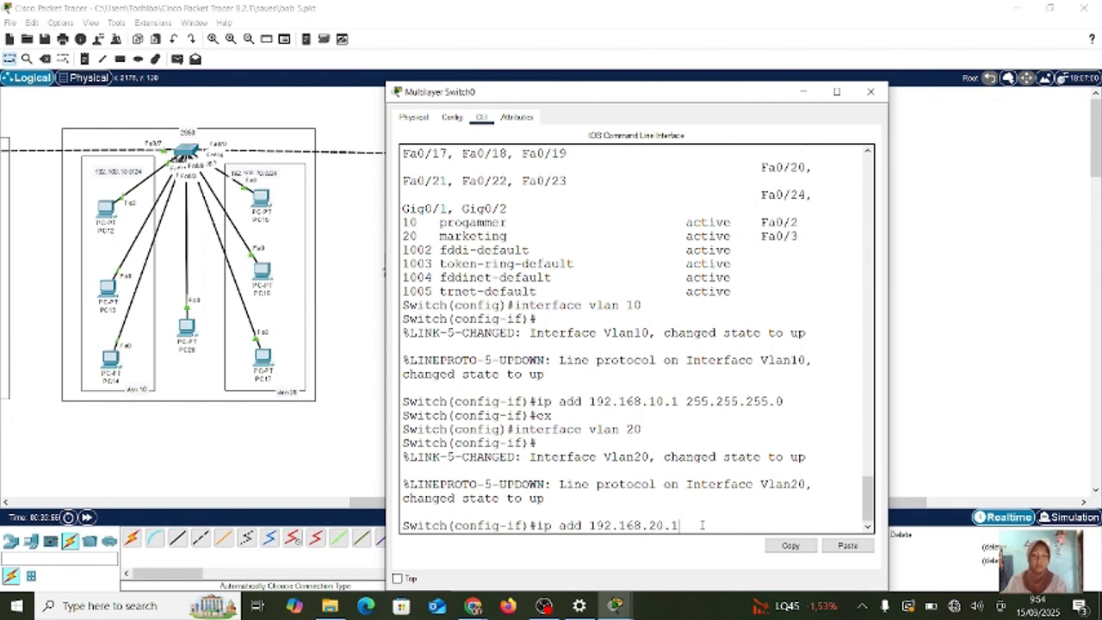
key("Return")
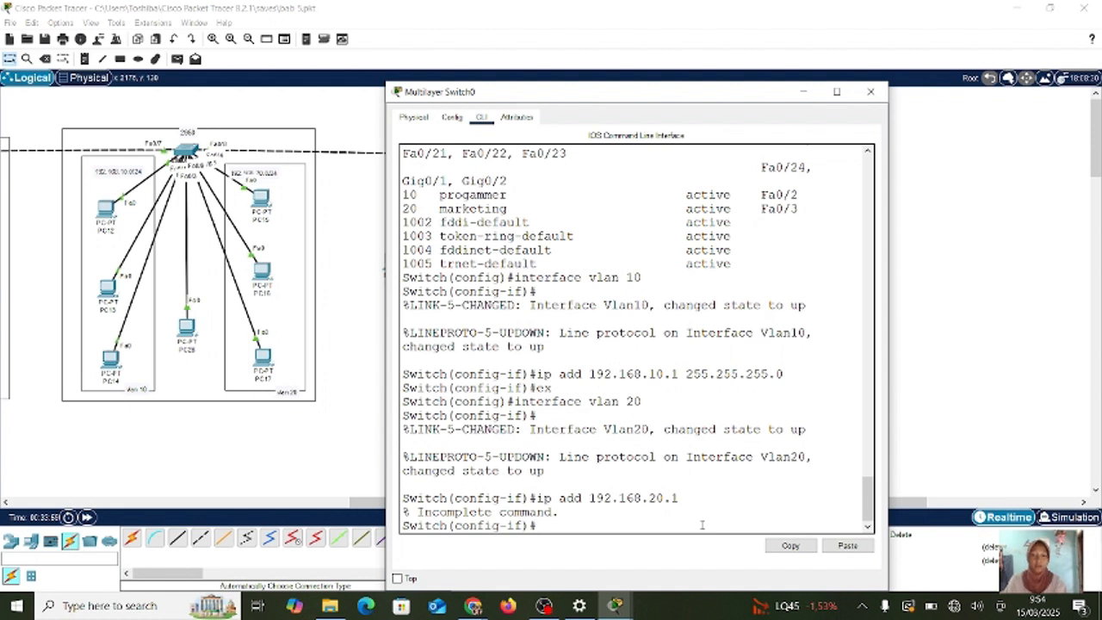
key("Up")
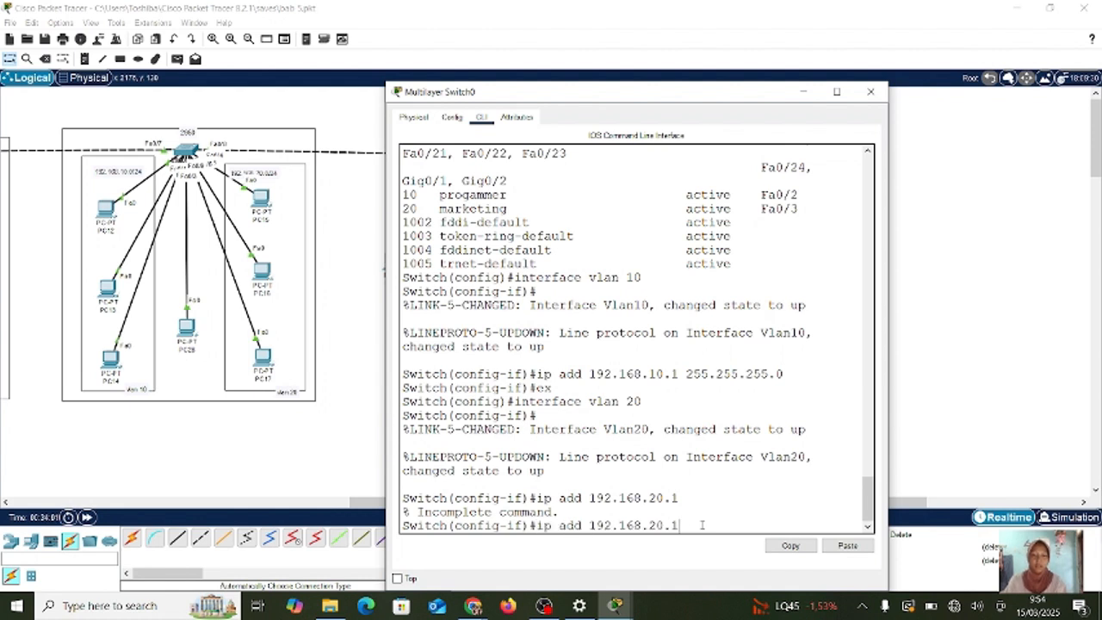
- Assign the VLAN 20 interface the address 192.168.20.1 with mask 255.255.255.0
type("255.2")
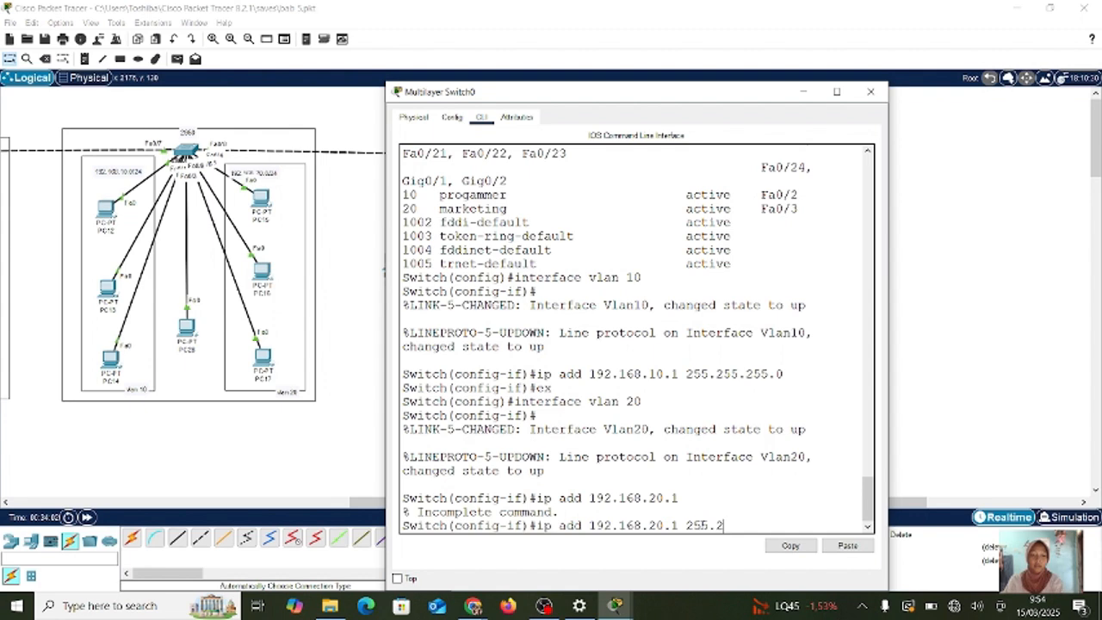
type("55.25")
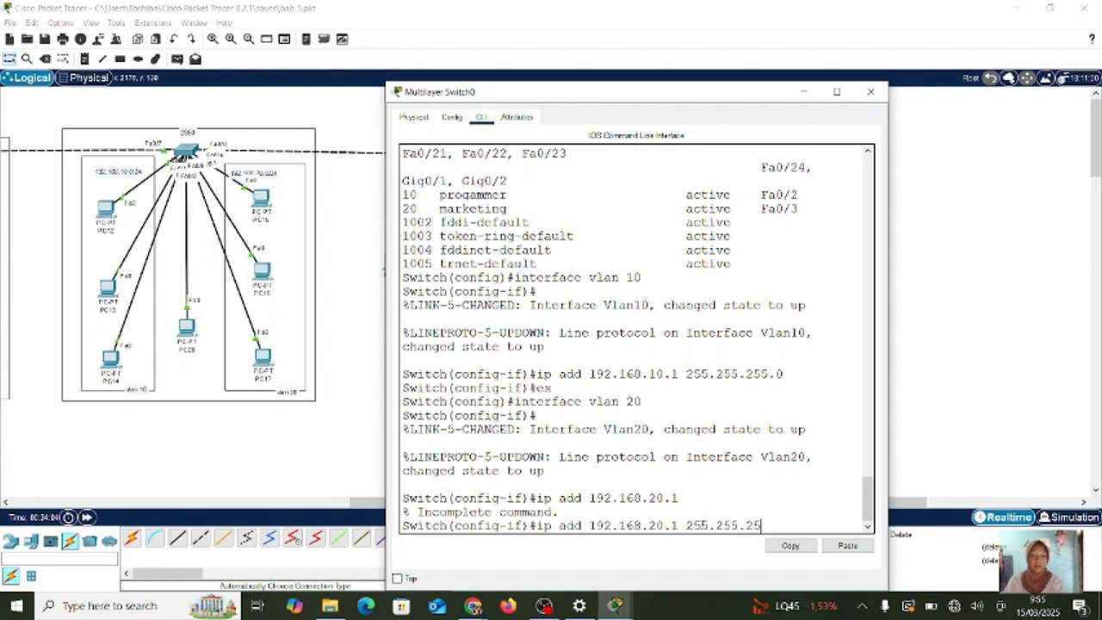
type("5")
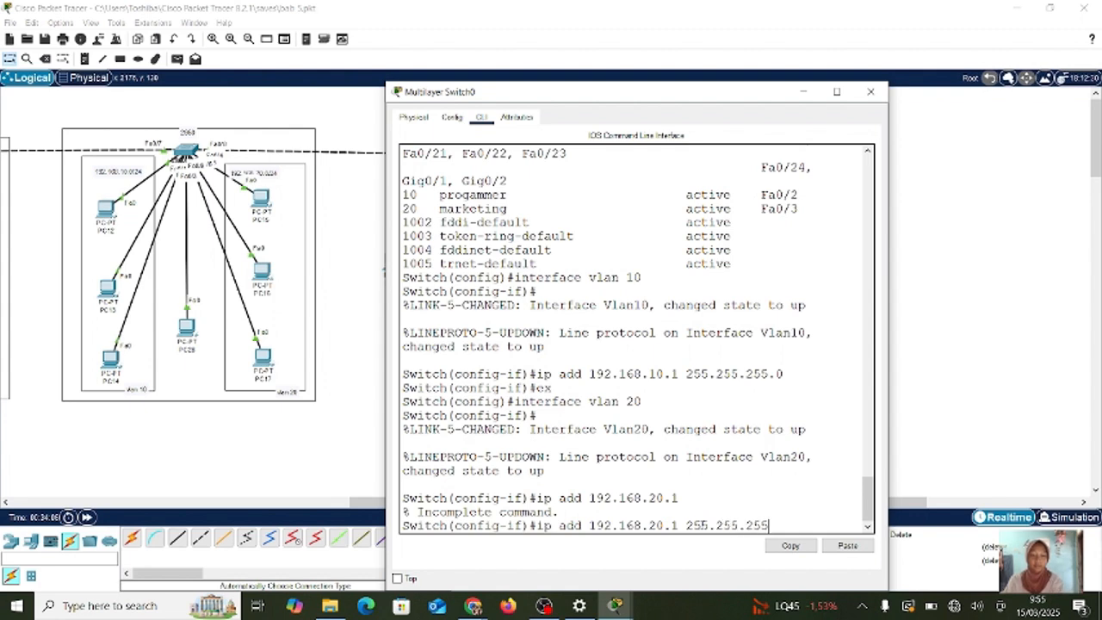
type(".0")
key("Return")
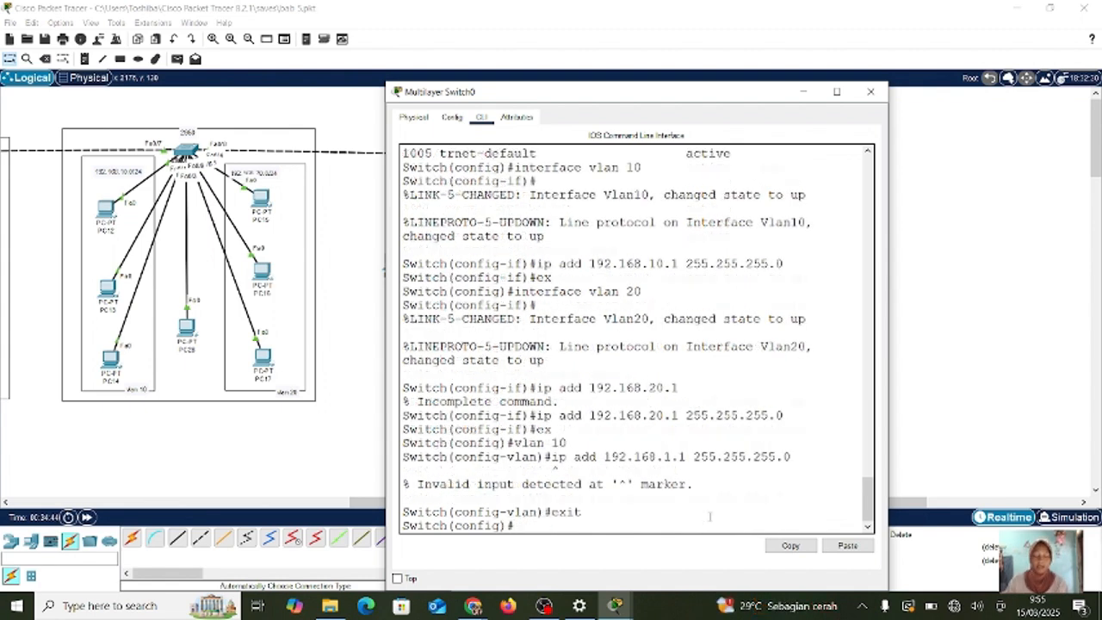
- Leave VLAN configuration mode and enter interface configuration for VLAN 1 on the multilayer switch
type("exit")
key("Up")
key("Up")
key("Up")
key("Up")
key("Up")
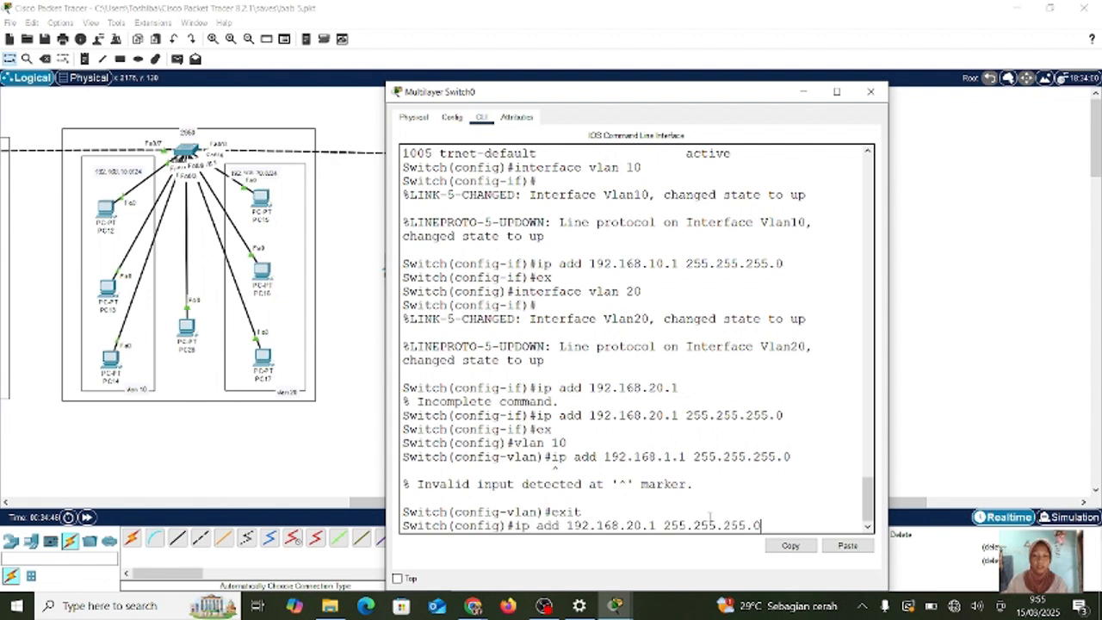
key("Up")
key("Up")
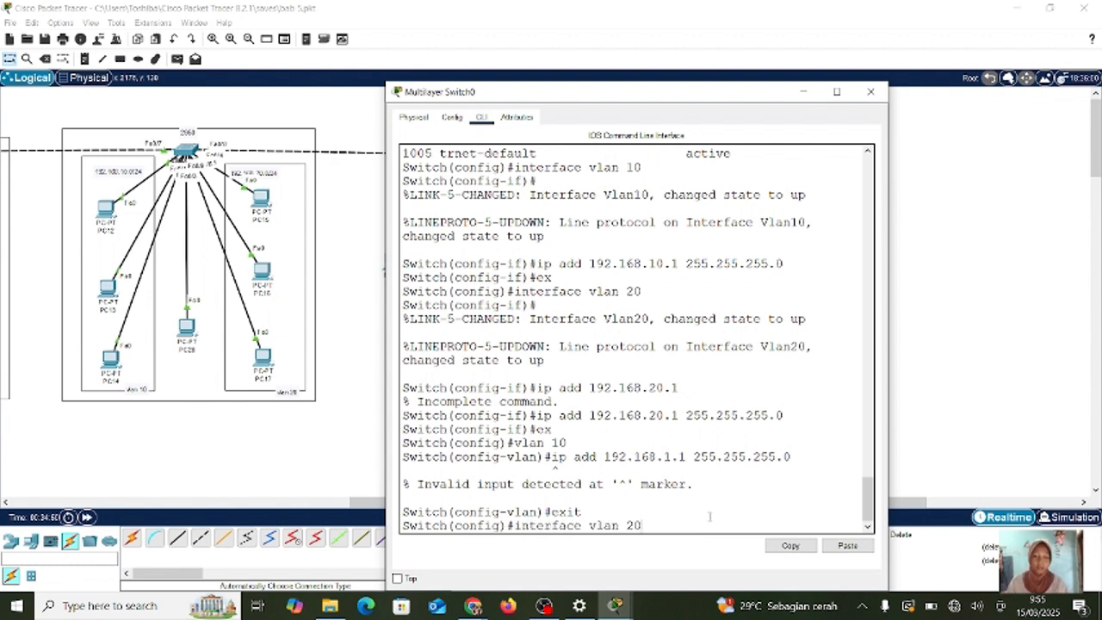
key("BackSpace")
key("BackSpace")
type("1")
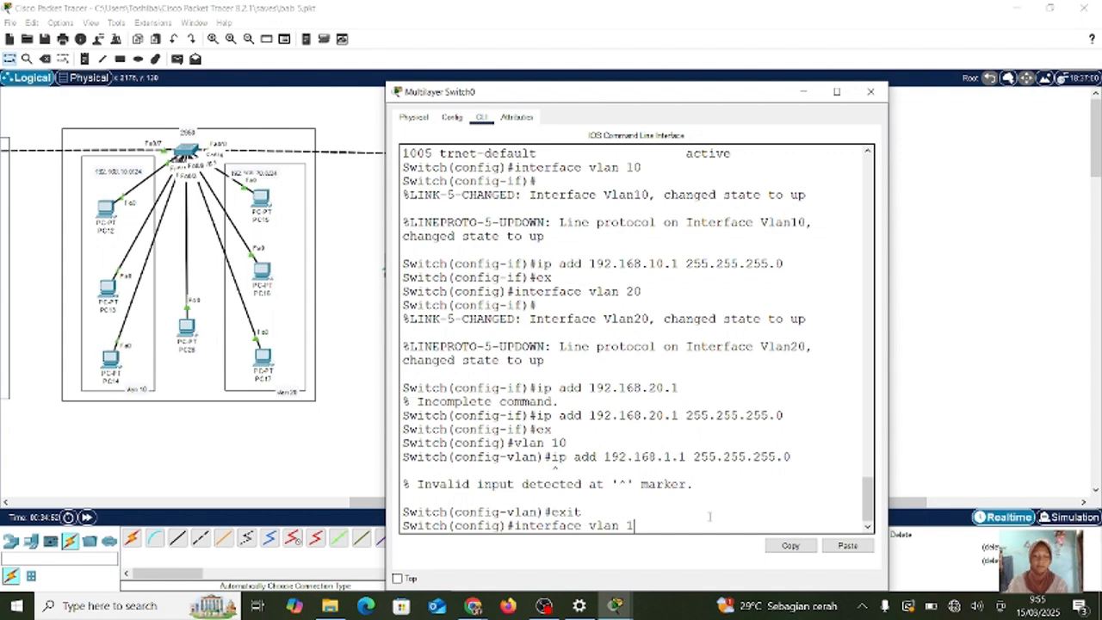
key("Return")
- Assign the VLAN 1 interface the address 192.168.1.1 with mask 255.255.255.0 and exit interface configuration
key("Up")
key("Up")
key("Up")
key("Up")
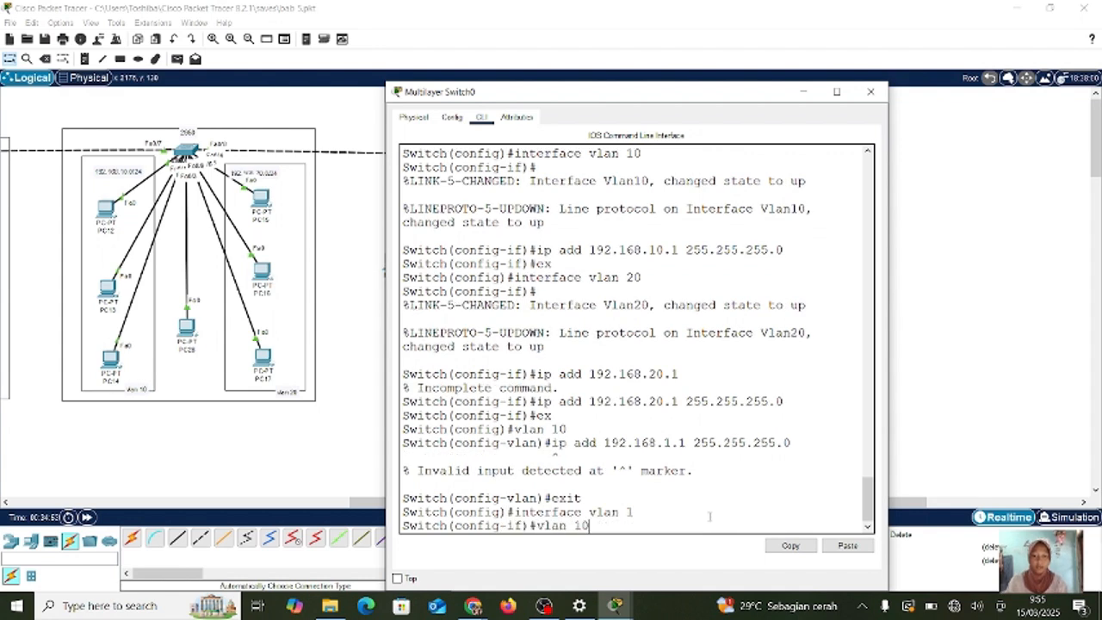
key("Down")
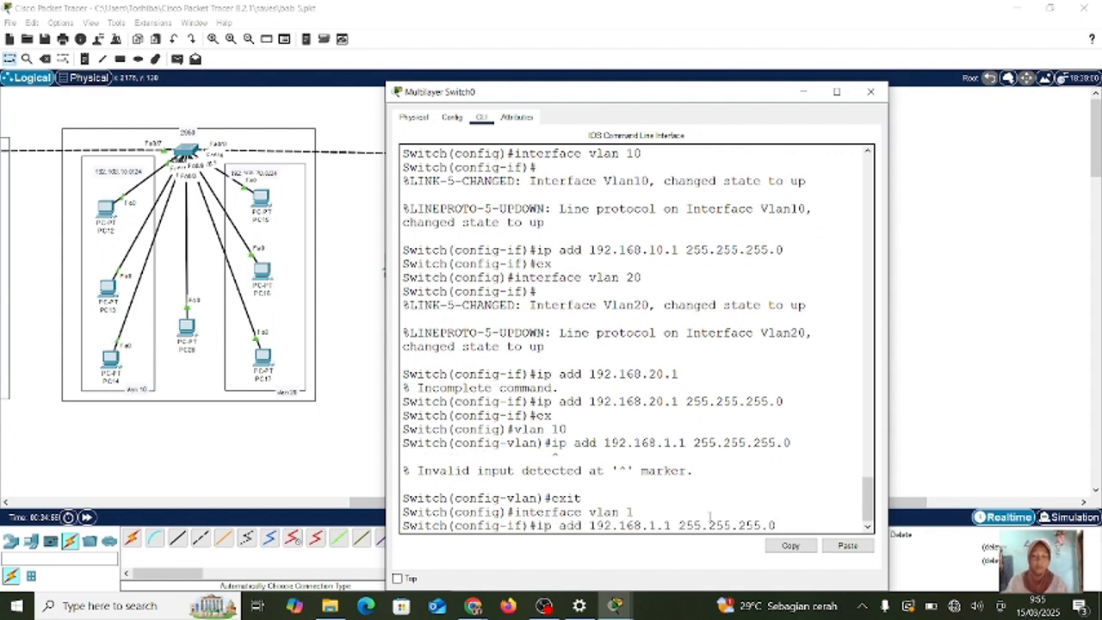
key("Return")
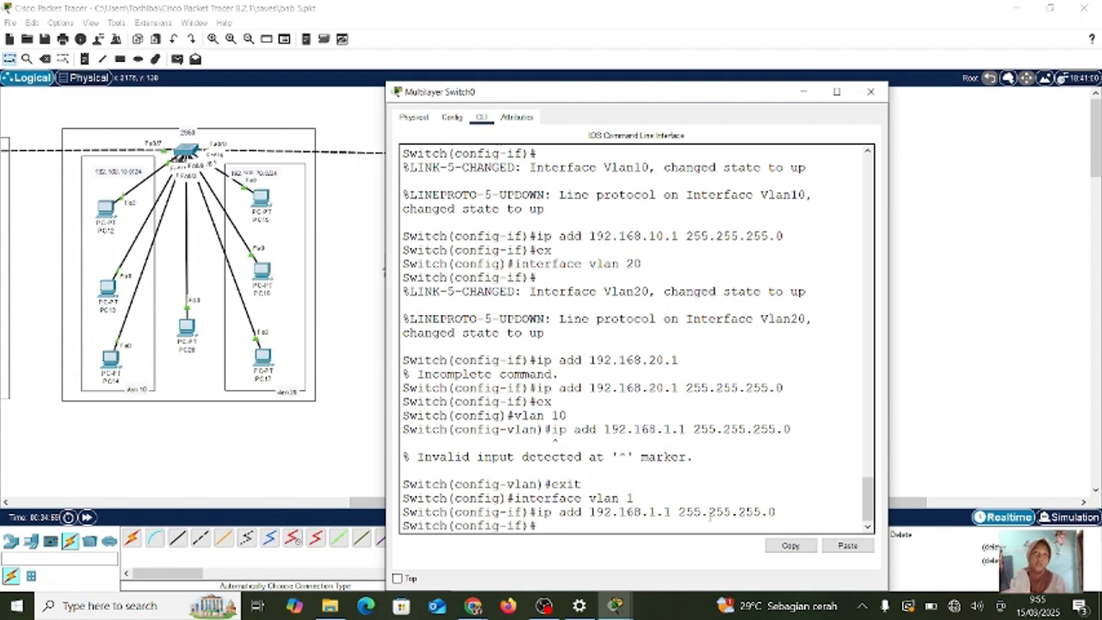
type("ex")
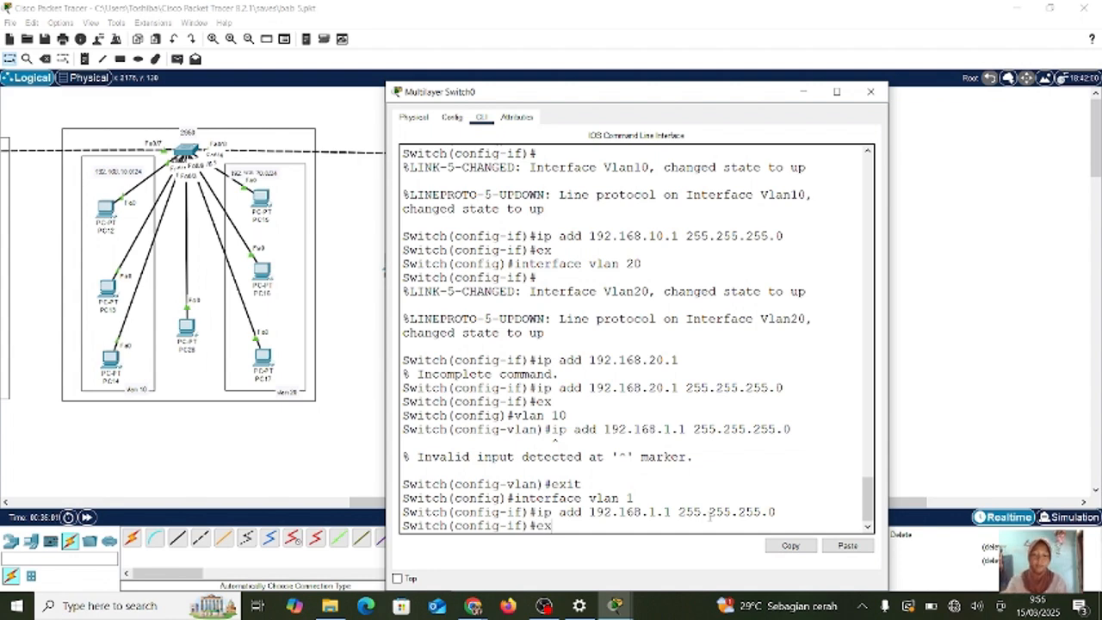
key("Return")
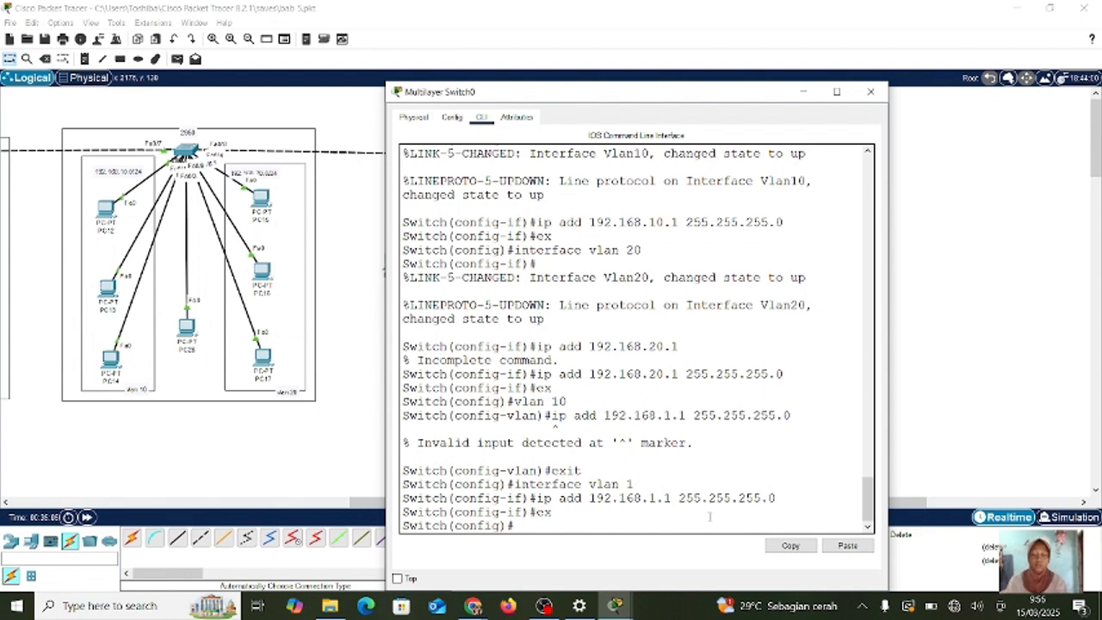
- Try to list the switch's IP interface summary with the command "do dhow ip interface brief"
type("do dhow ip ")
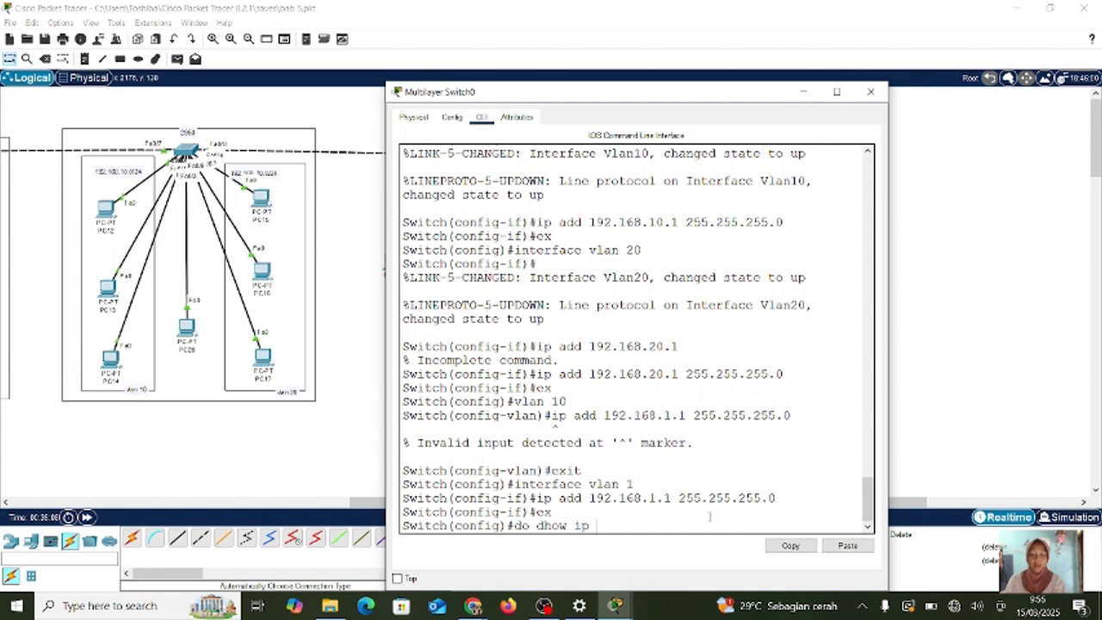
type("interface ")
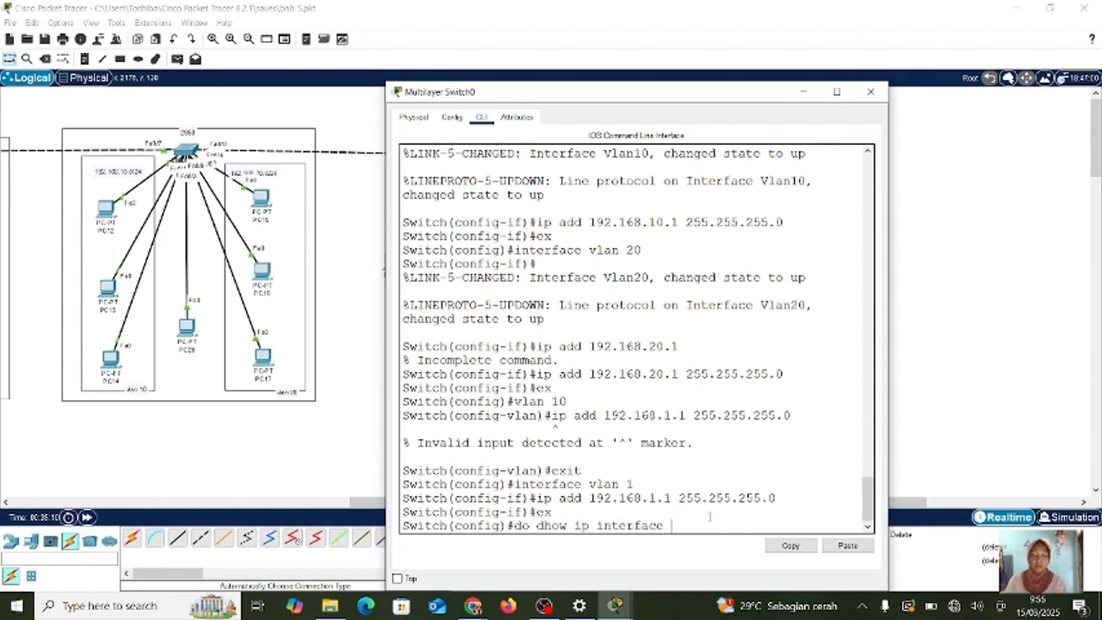
type("brief")
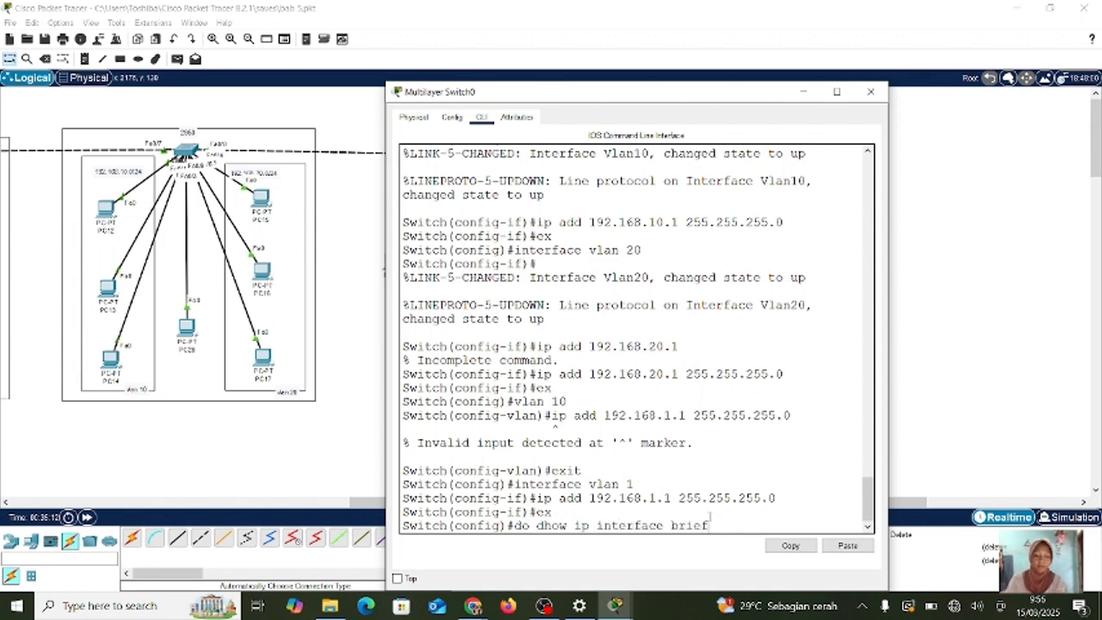
key("Return")
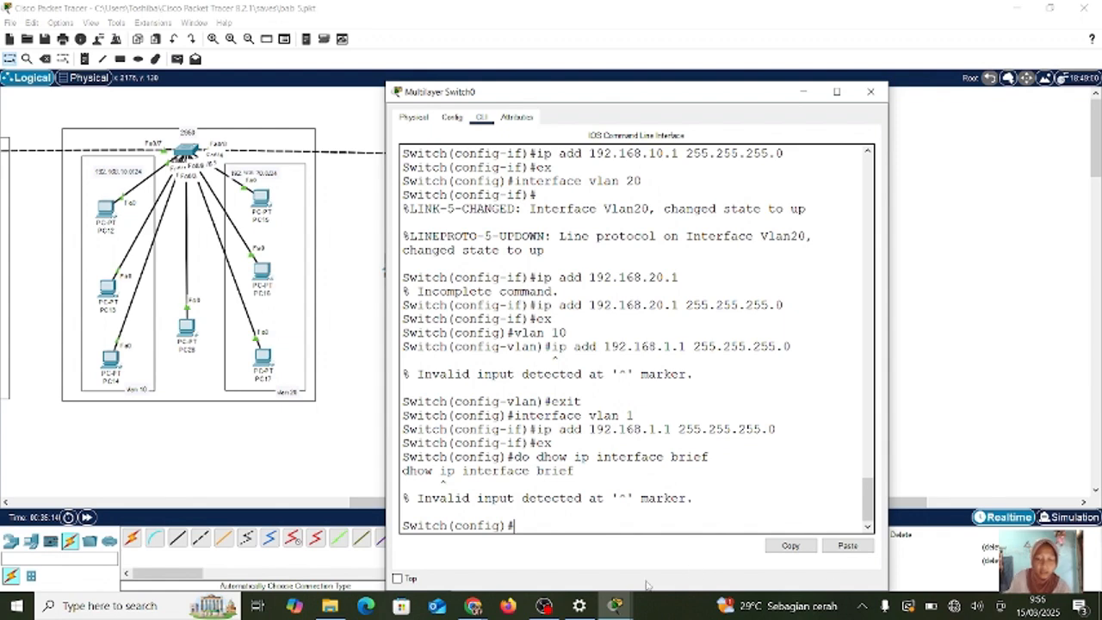
- Correct the command to "do show ip interface brief", run it and page through the interface list
key("Up")
key("Left")
key("Left")
key("Left")
key("Left")
key("Left")
key("Left")
key("Left")
key("Left")
key("Left")
key("Left")
key("Left")
key("Left")
key("Left")
key("Left")
key("Left")
key("Left")
key("Left")
key("Left")
key("Left")
key("Left")
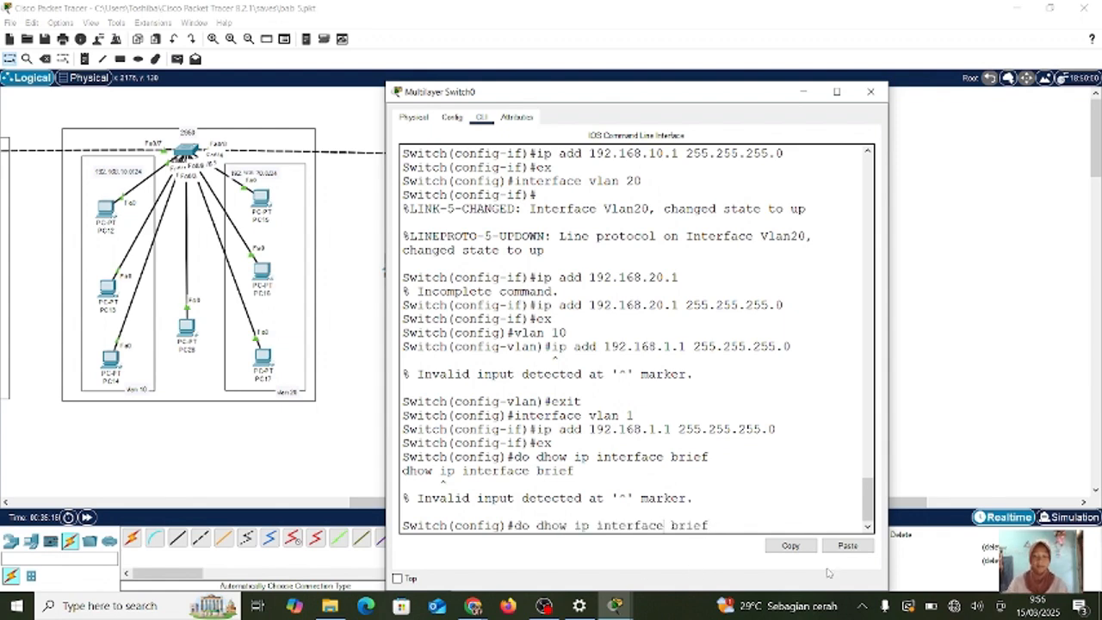
key("BackSpace")
type("s")
key("Return")
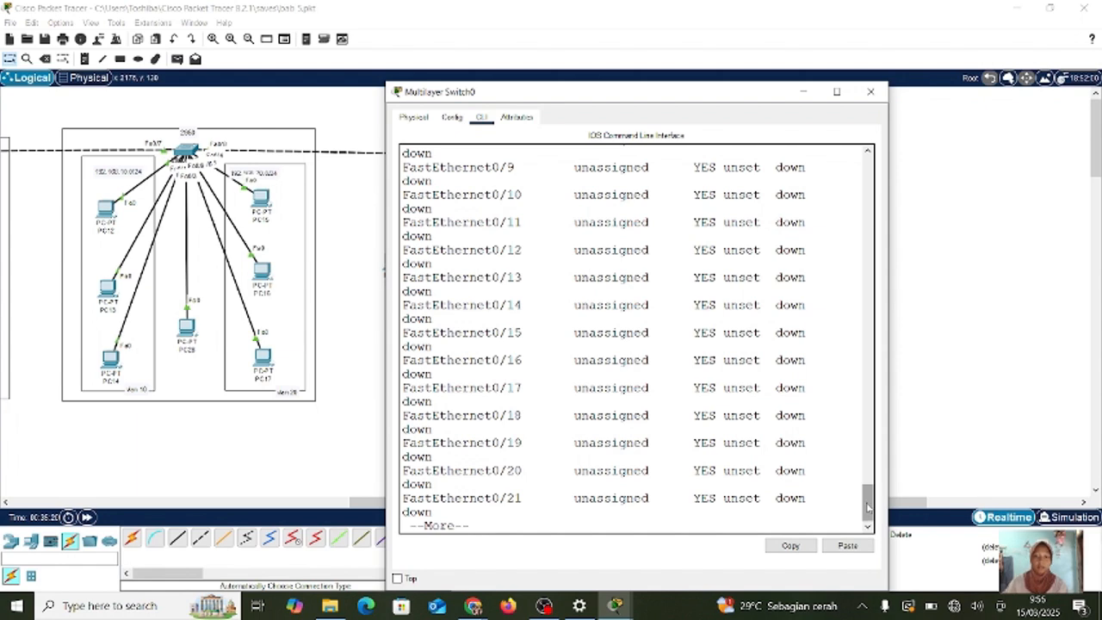
key("space")
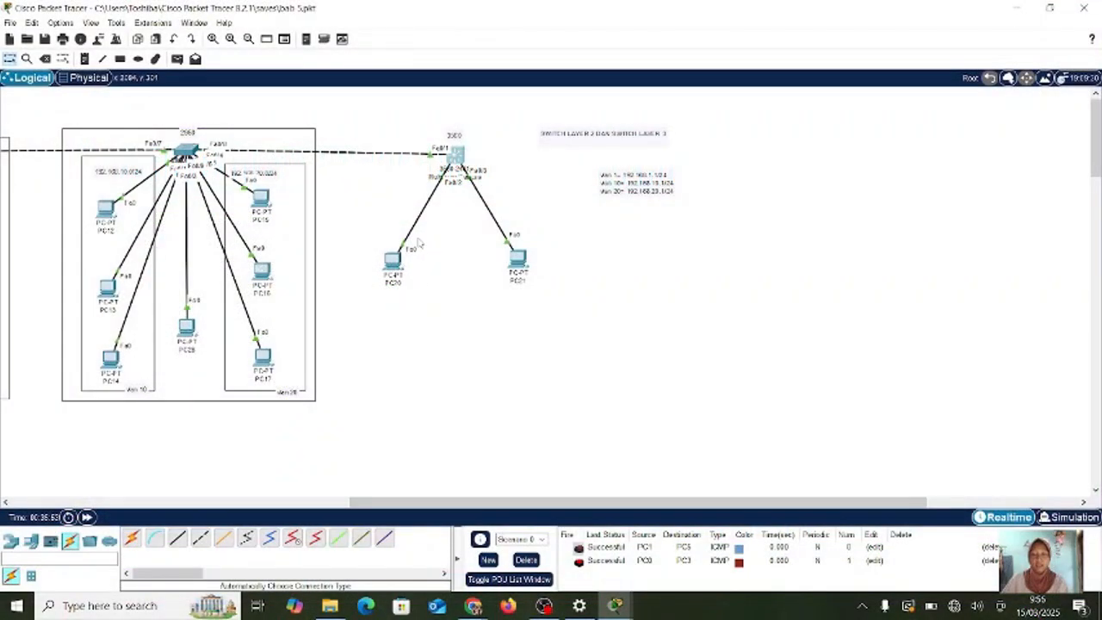
- Give PC20 the static IPv4 address 192.168.10.20 with subnet mask 255.255.255.0
left_click(392, 265)
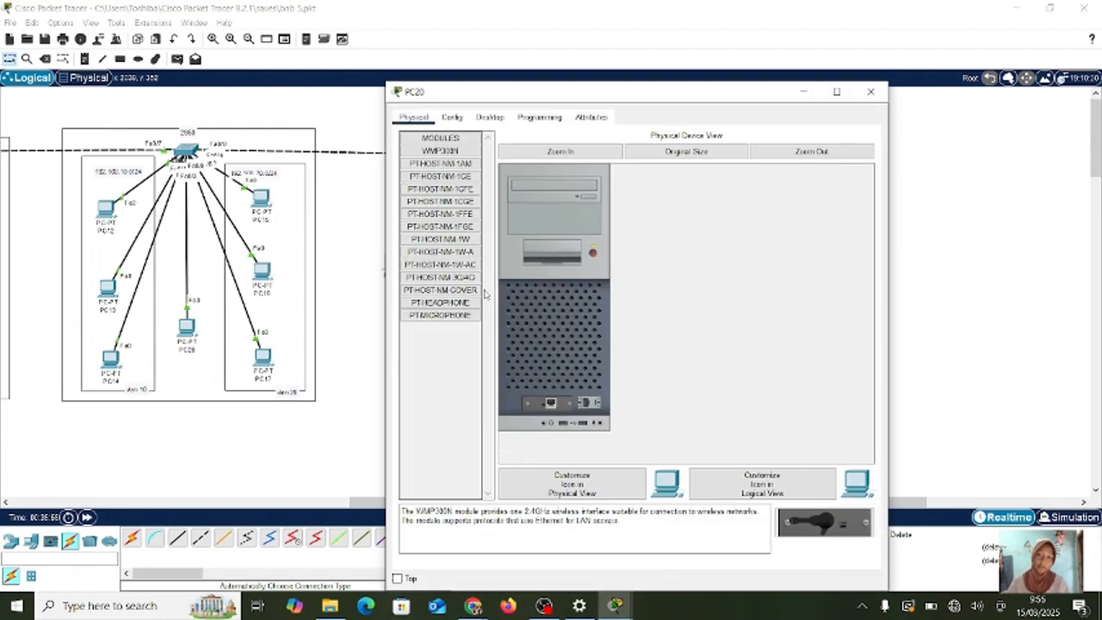
left_click(489, 117)
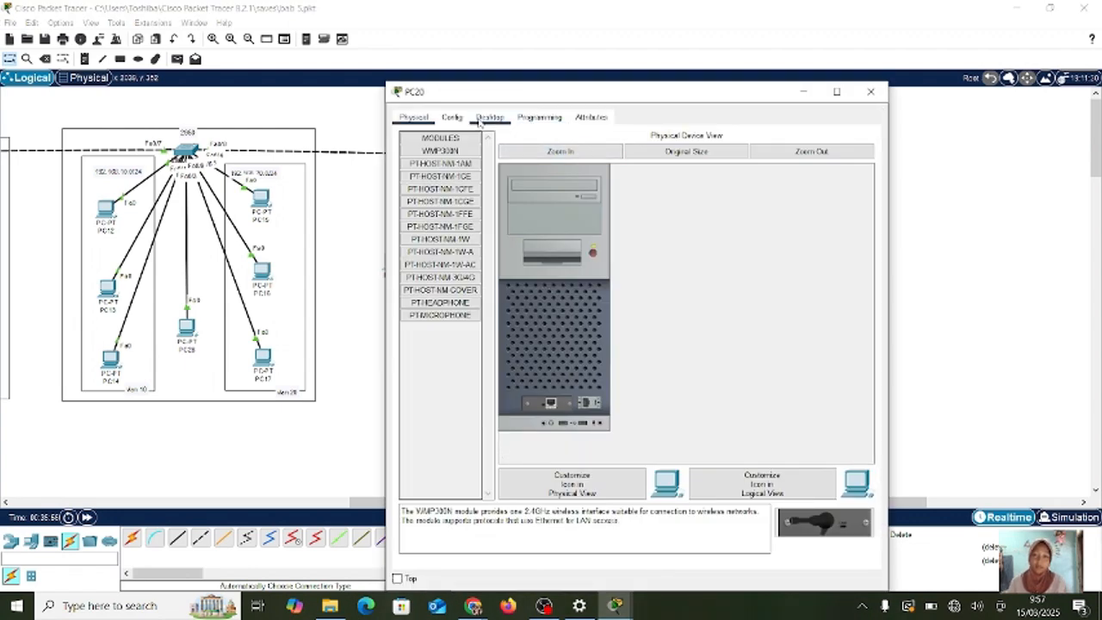
left_click(441, 168)
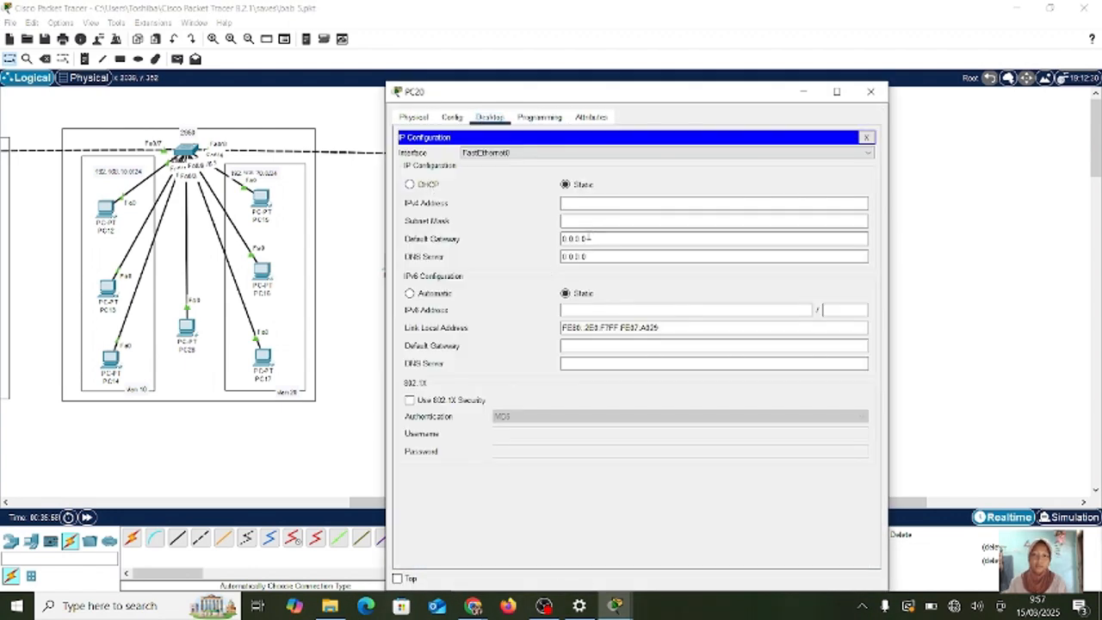
left_click(607, 204)
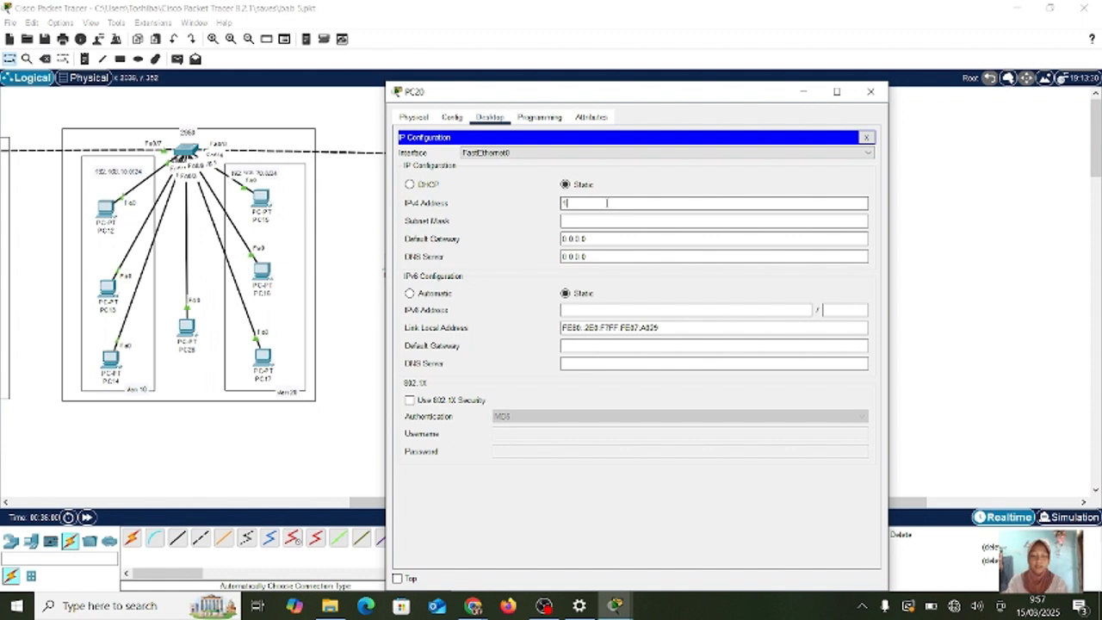
type("192.16")
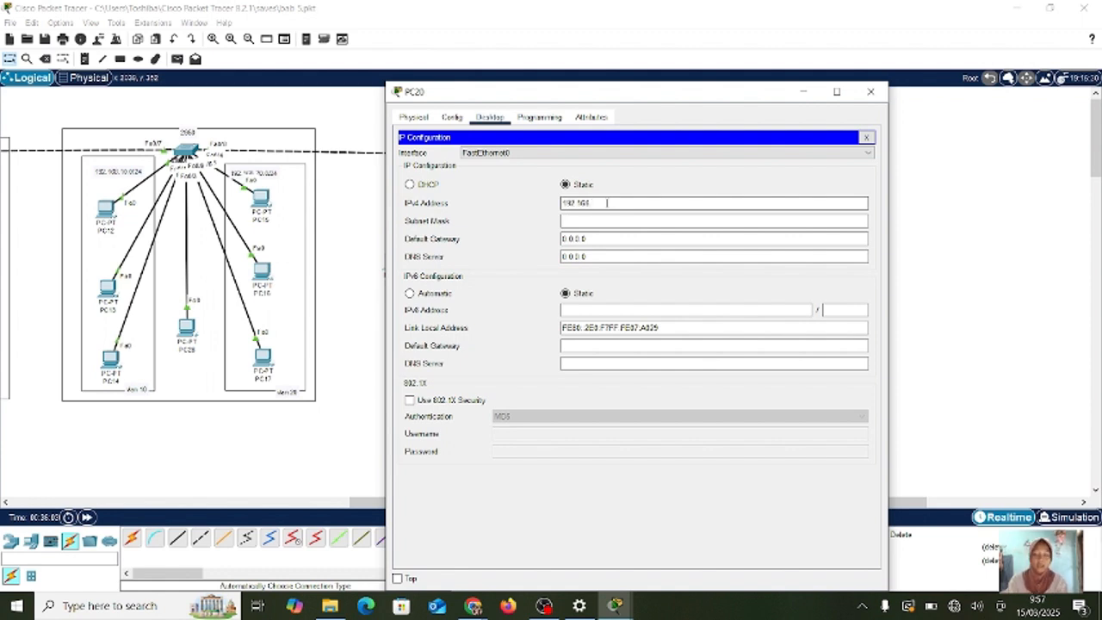
type("8.10.20")
left_click(601, 220)
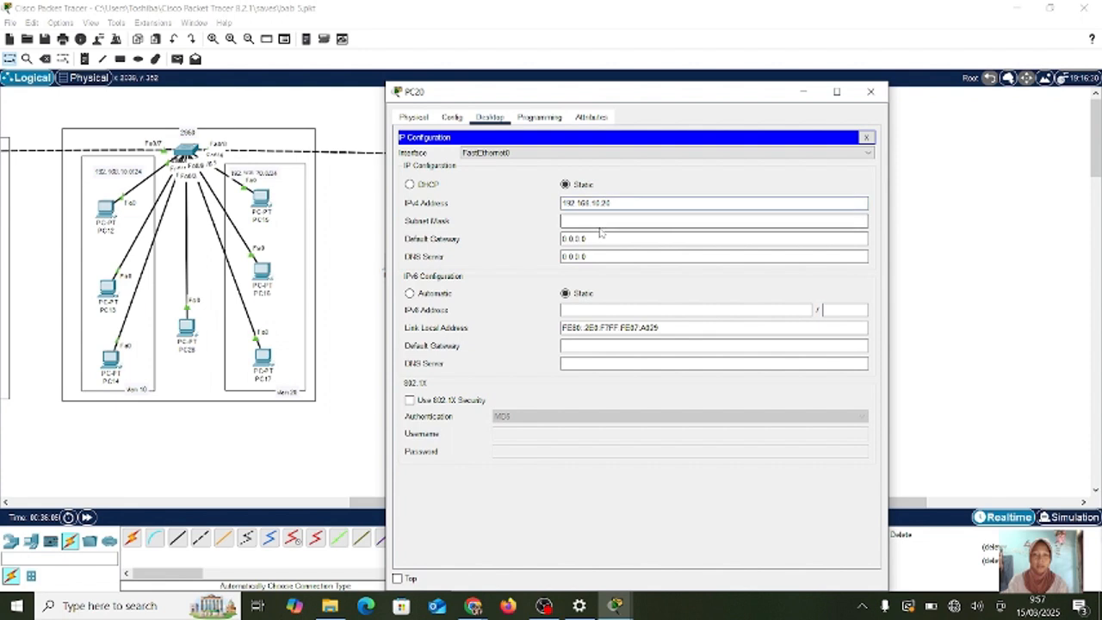
- Set PC20's default gateway to 192.168.10.1 and close its configuration window
left_click(600, 239)
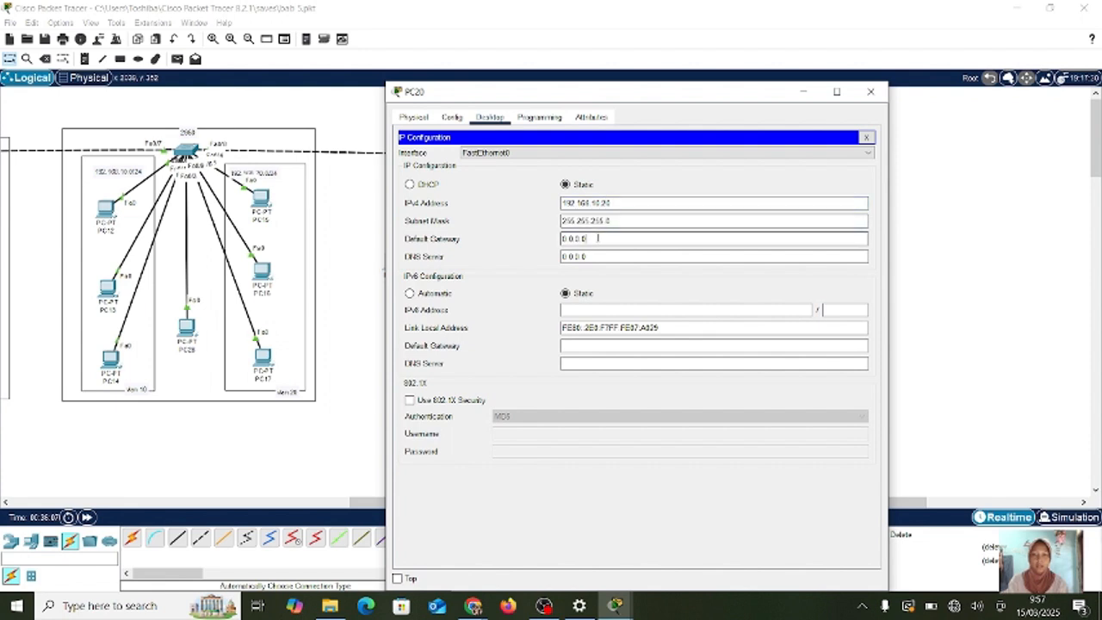
left_click_drag(599, 238, 559, 242)
key("BackSpace")
type("102")
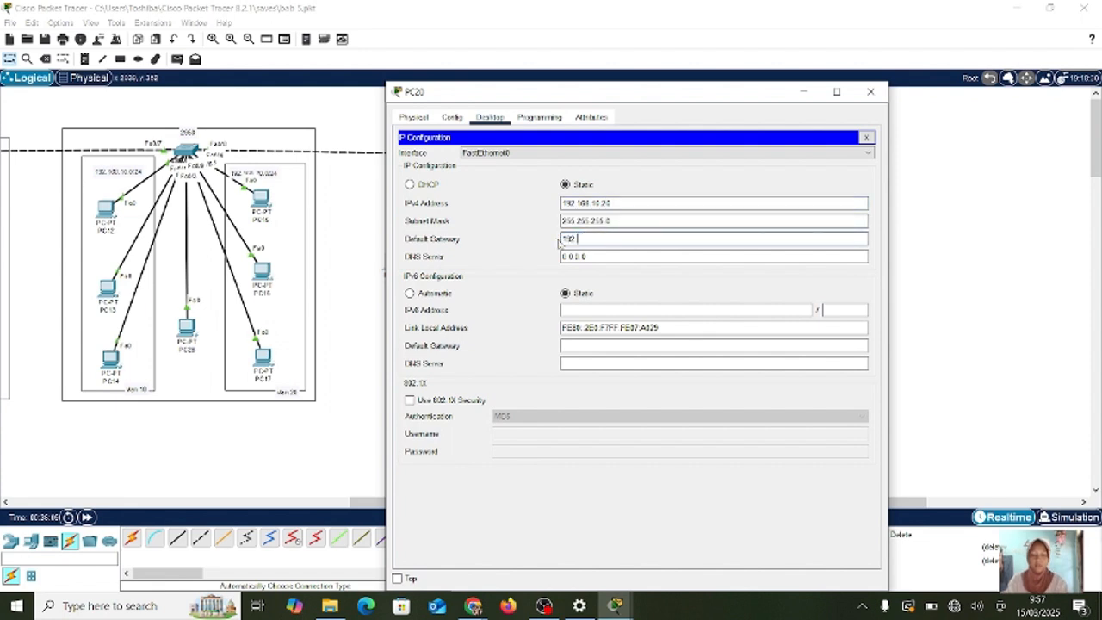
type(".168.10.1")
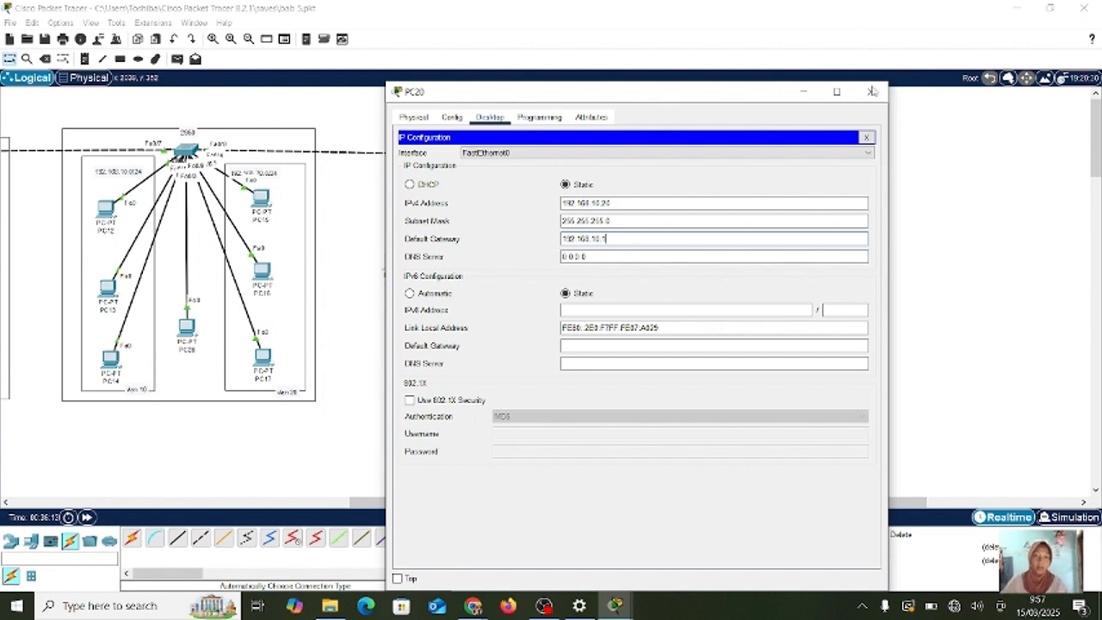
left_click(872, 92)
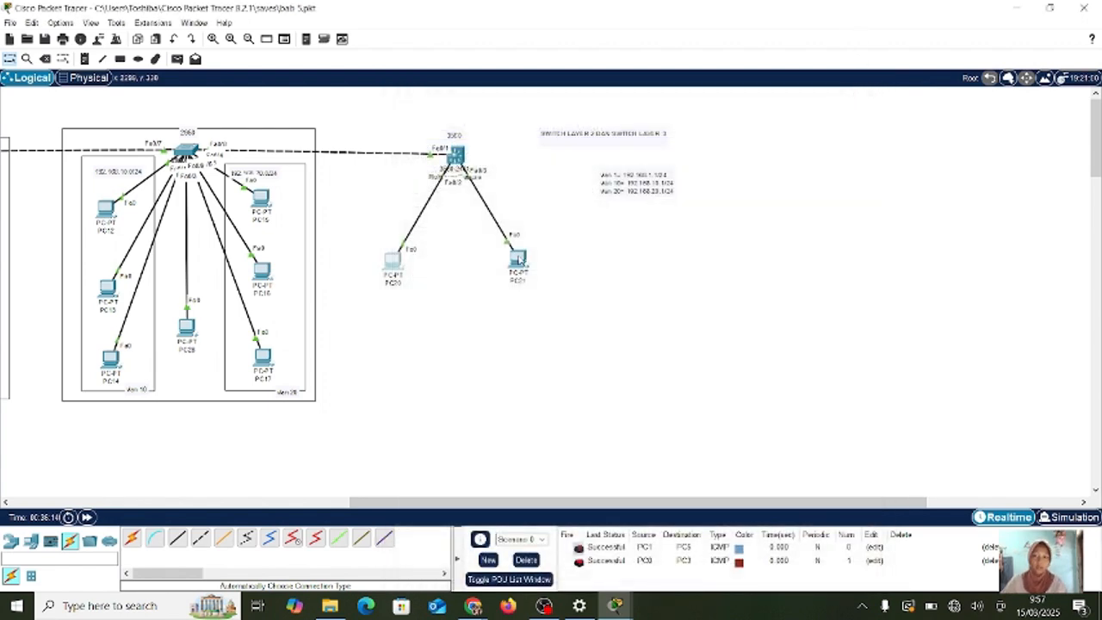
- Give PC21 the static IPv4 address 192.168.20.21 with subnet mask 255.255.255.0
left_click(521, 259)
left_click(474, 118)
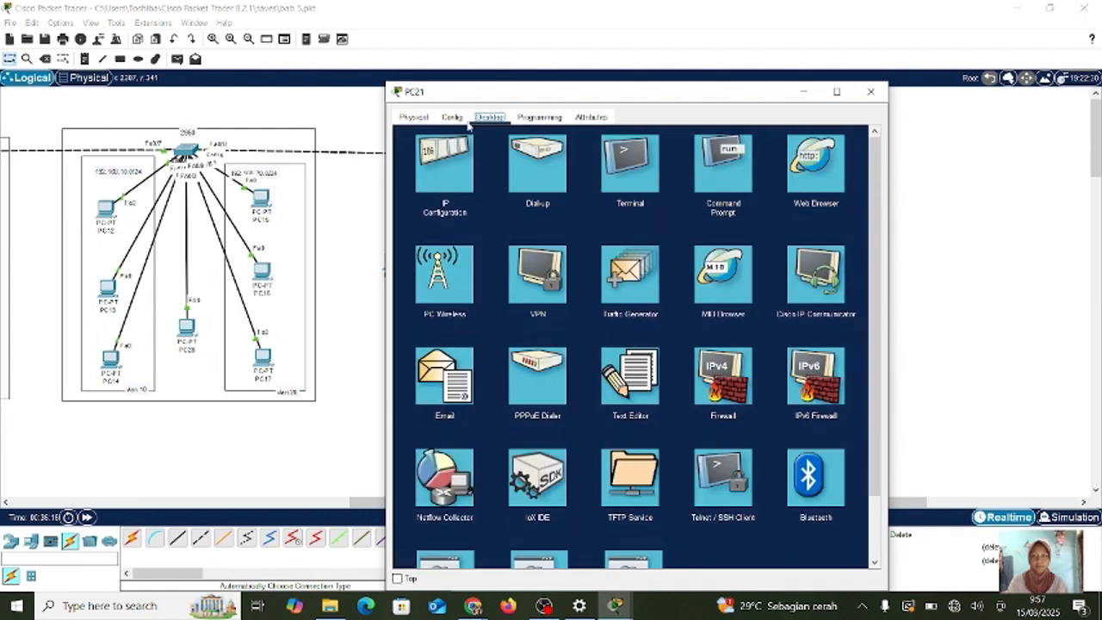
left_click(444, 163)
left_click(599, 205)
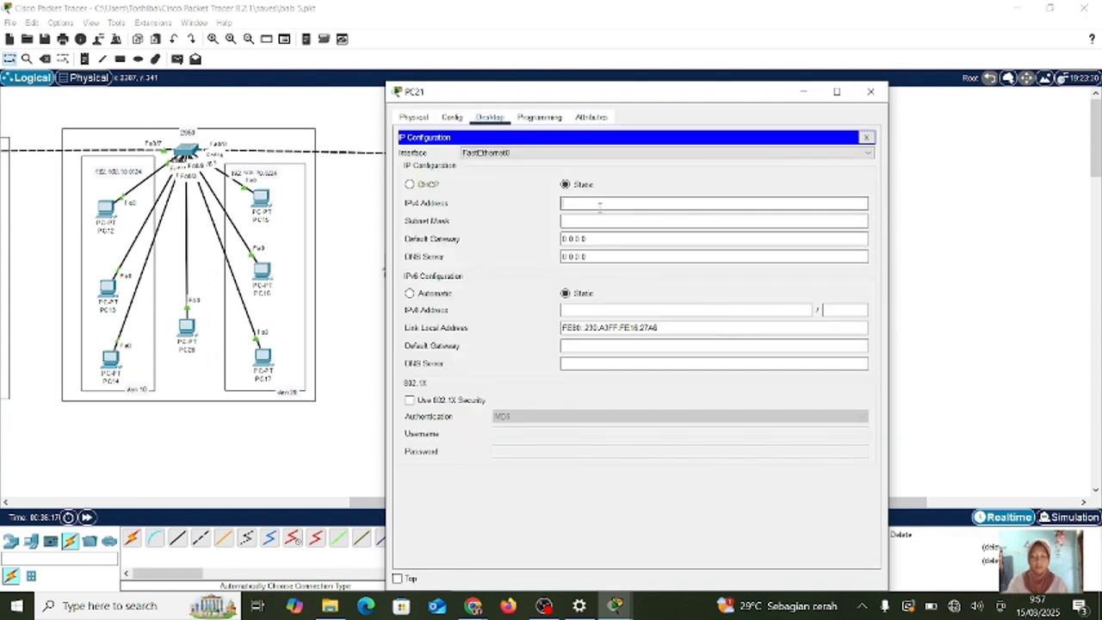
type("192.168.20.")
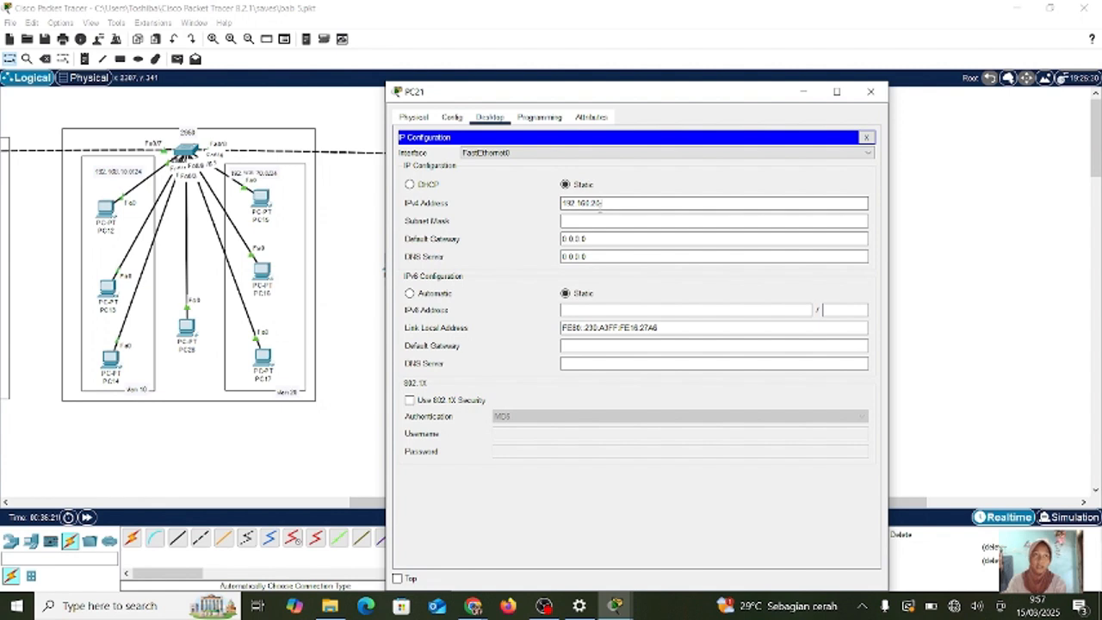
type("21")
left_click(602, 220)
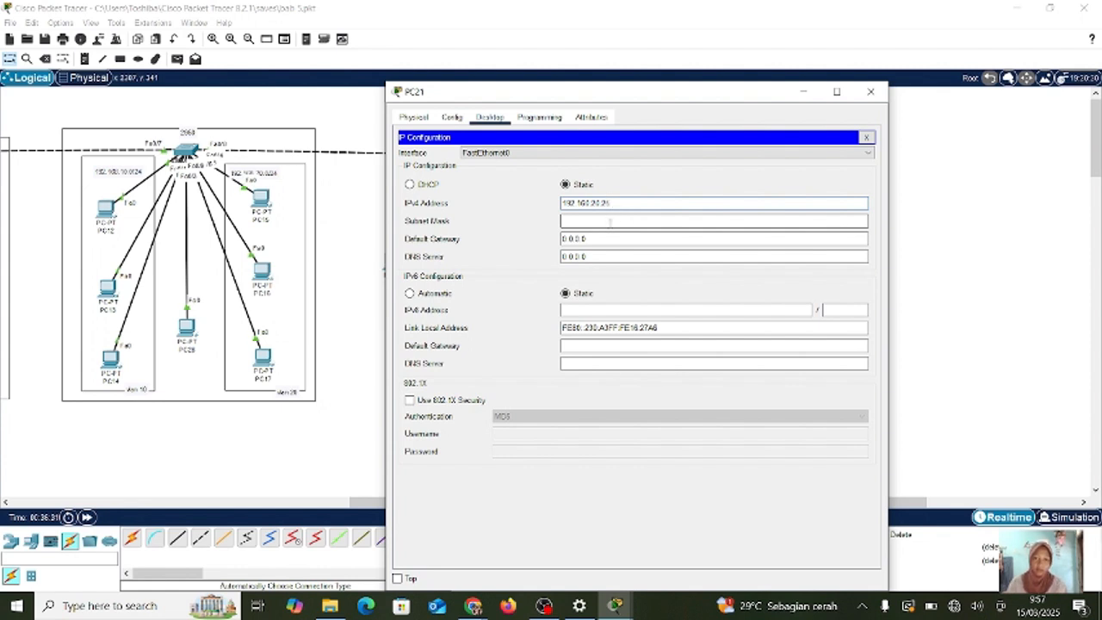
left_click(609, 220)
- Set PC21's default gateway to 192.168.20.1 and close its configuration window
double_click(599, 240)
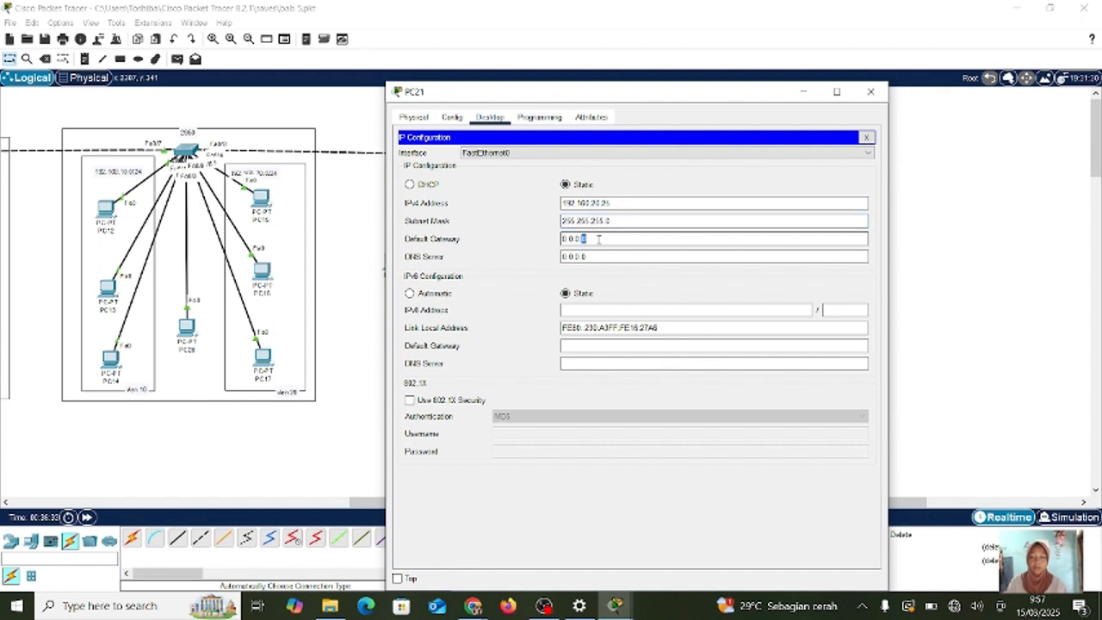
key("ctrl+a")
key("BackSpace")
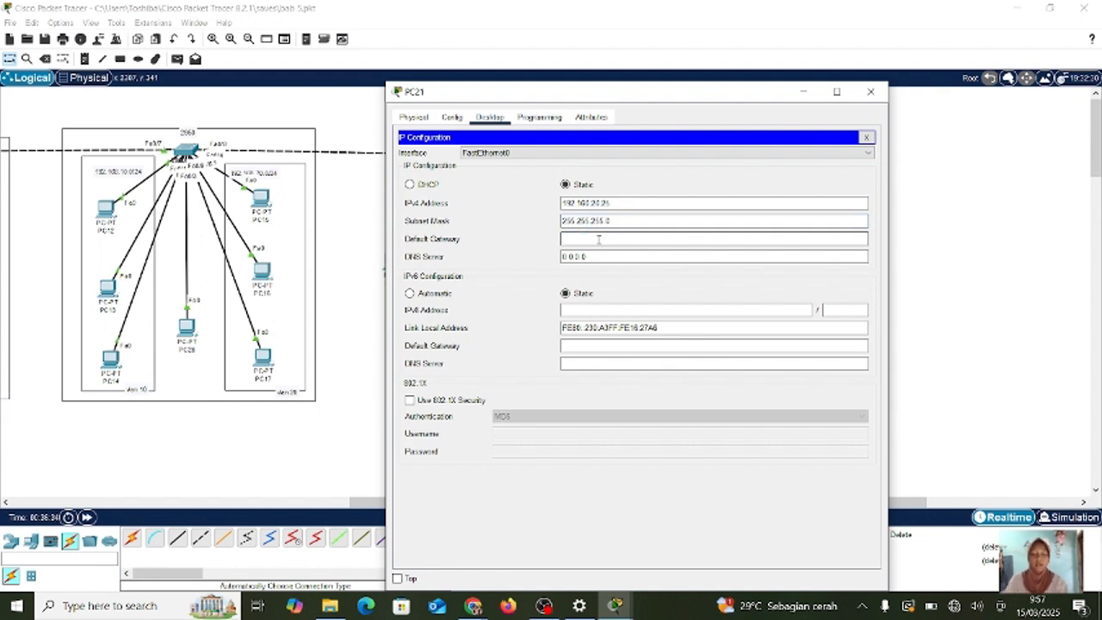
type("192.1")
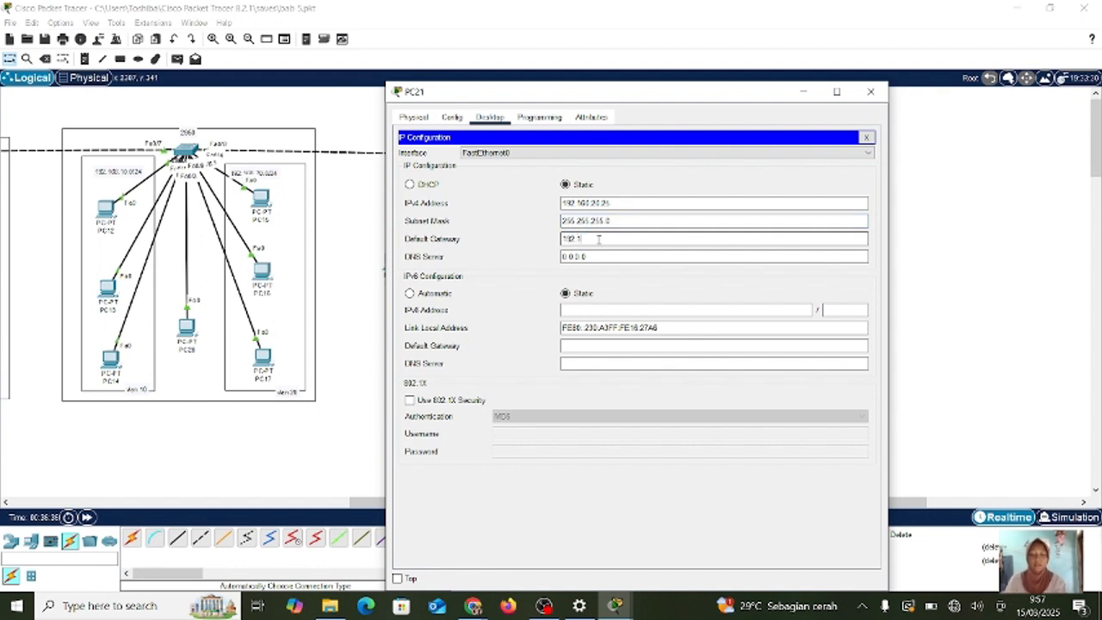
type("68.20.1")
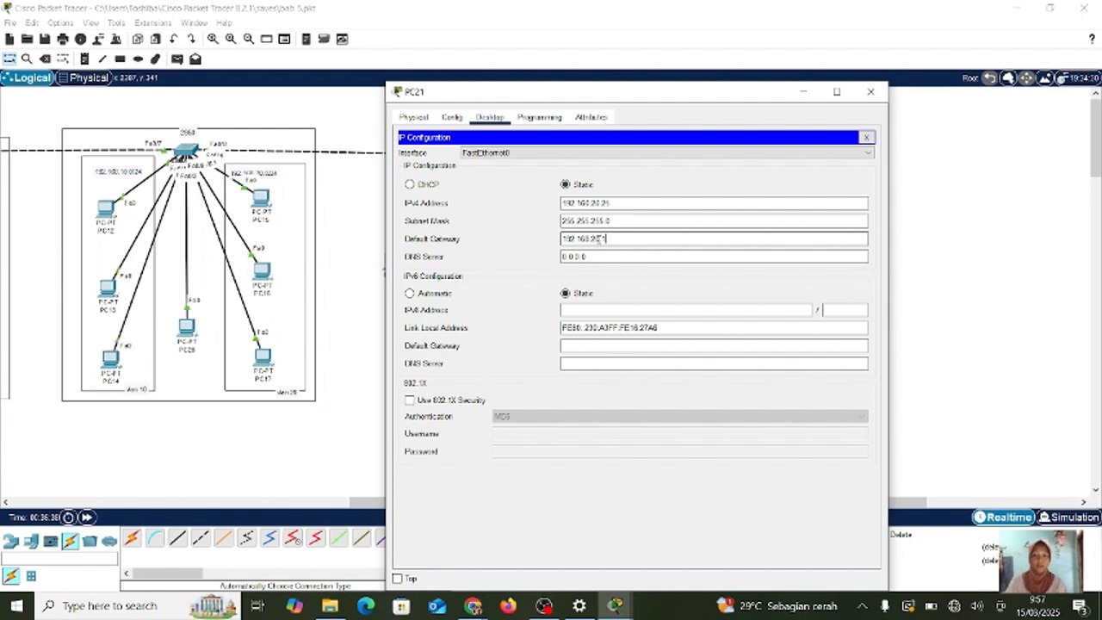
left_click(870, 91)
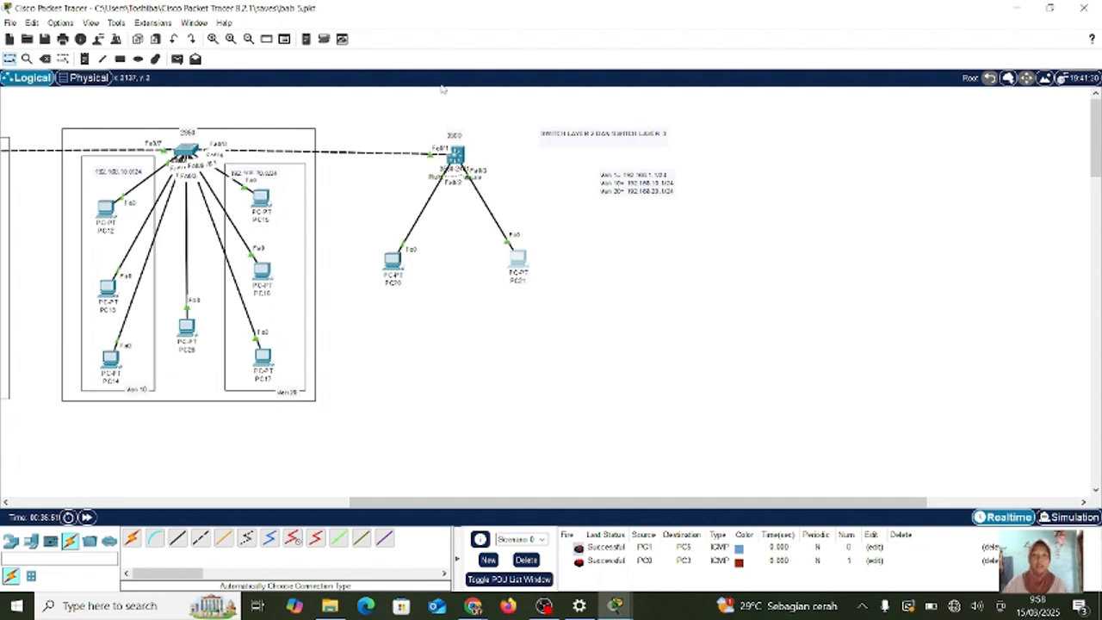
- Open the multilayer switch's command line and run "do show ip route" to check its routing table
left_click(456, 155)
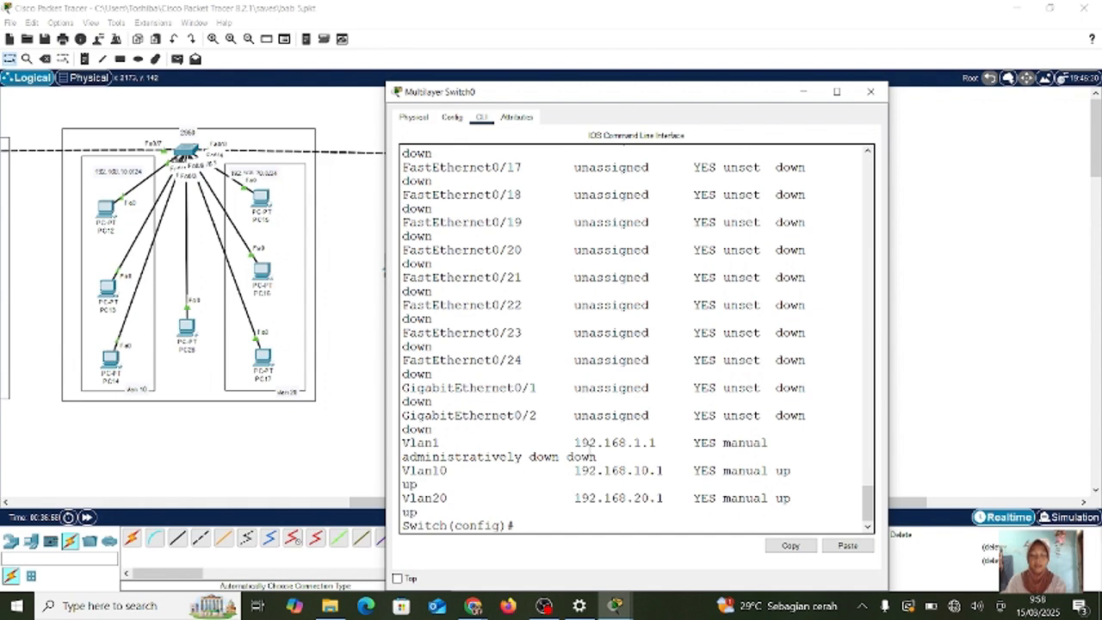
type("do show ip route")
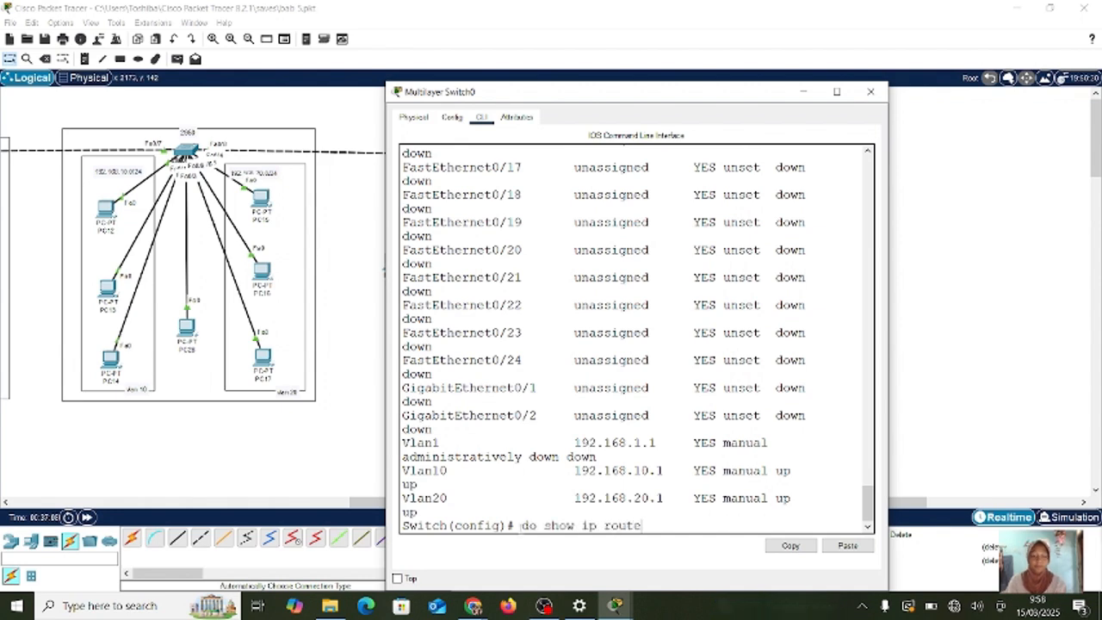
key("Return")
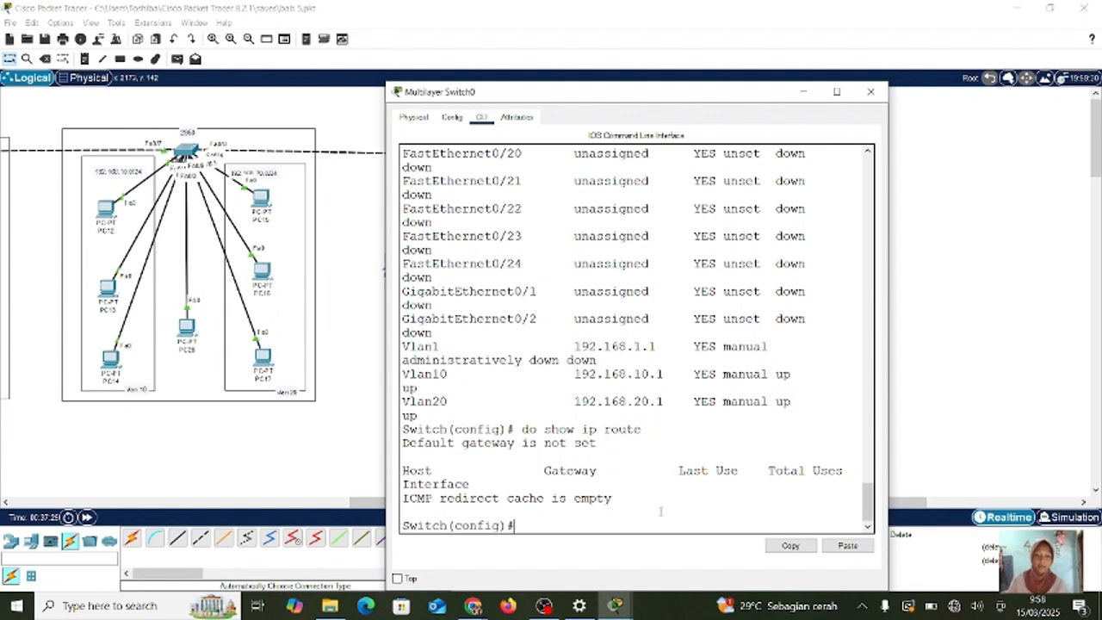
- Enable layer 3 routing on the multilayer switch with the "ip routing" command
type("ip rou")
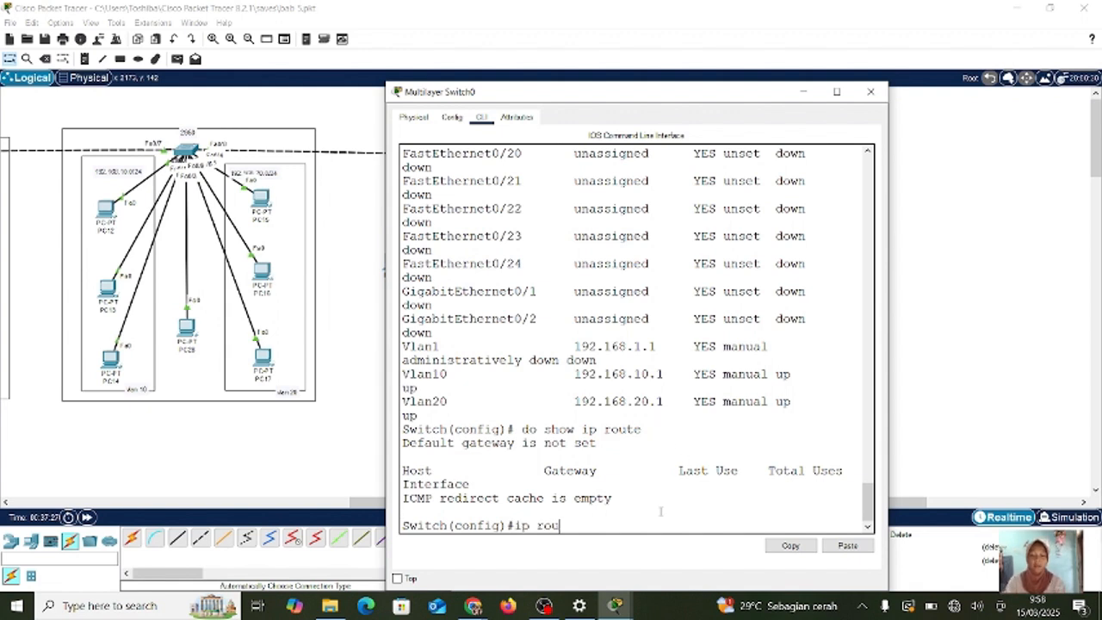
type("ting")
key("Return")
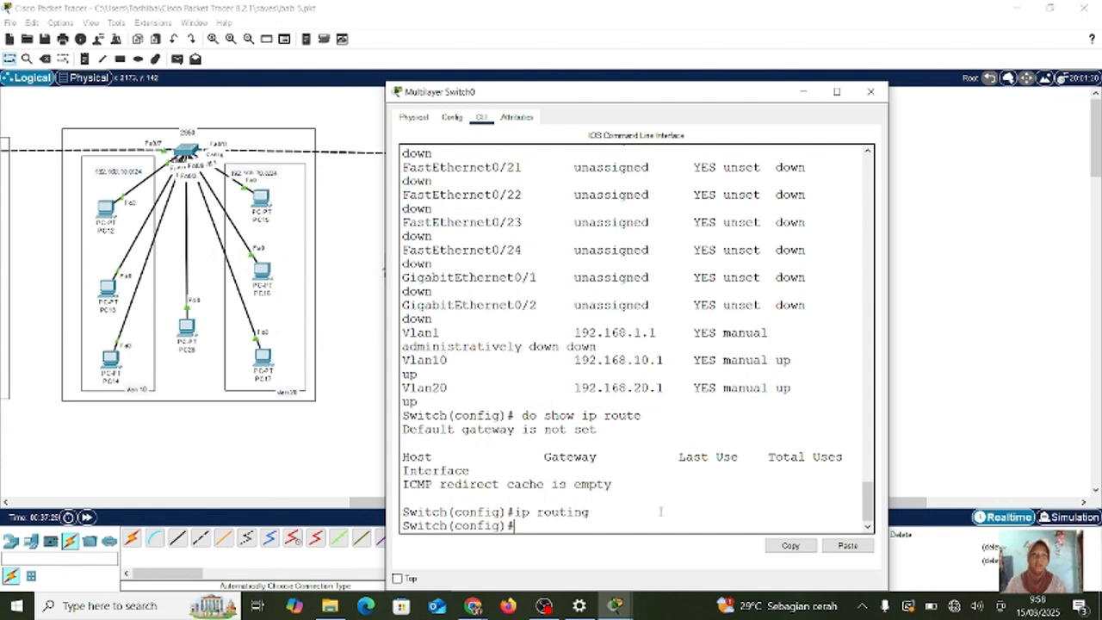
- Run "do show ip route" again, examine the directly connected VLAN routes and minimize the switch window
type("d")
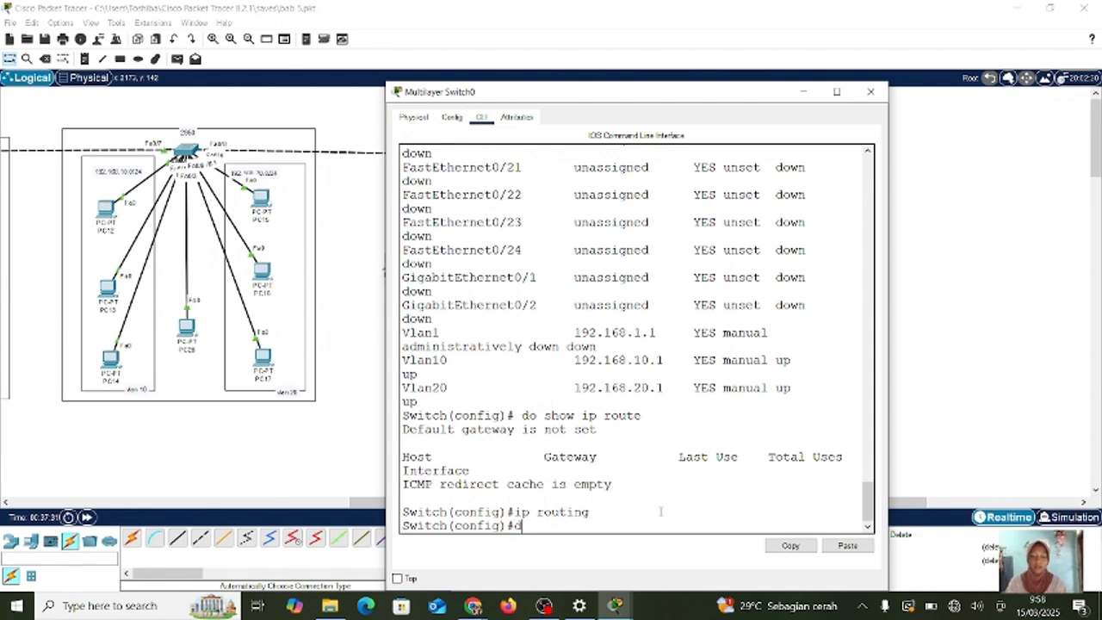
type("o show i")
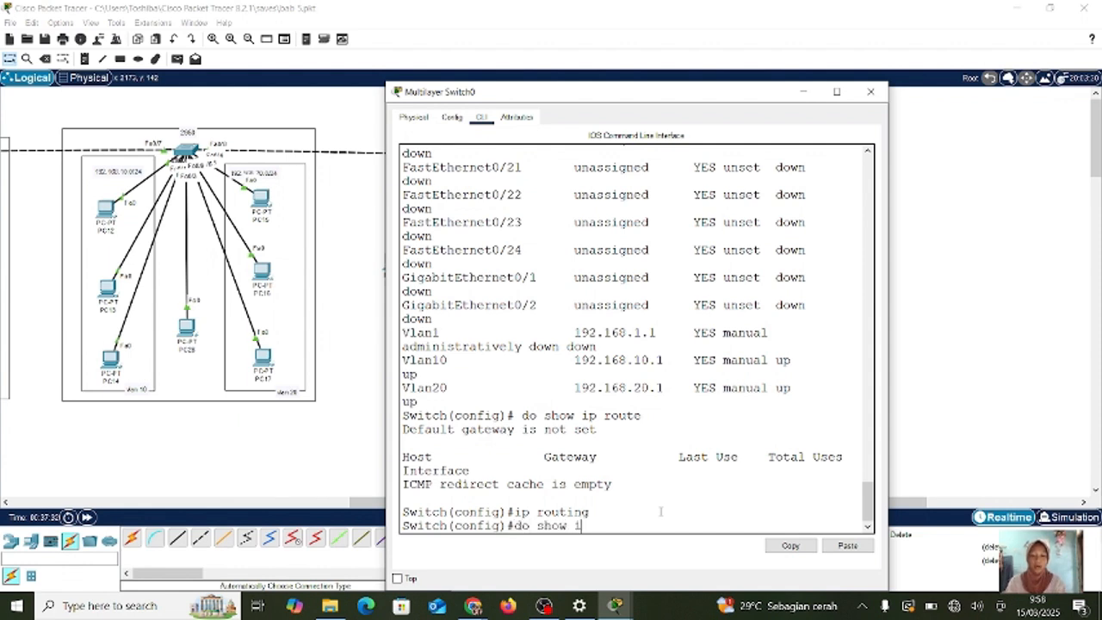
type("p route")
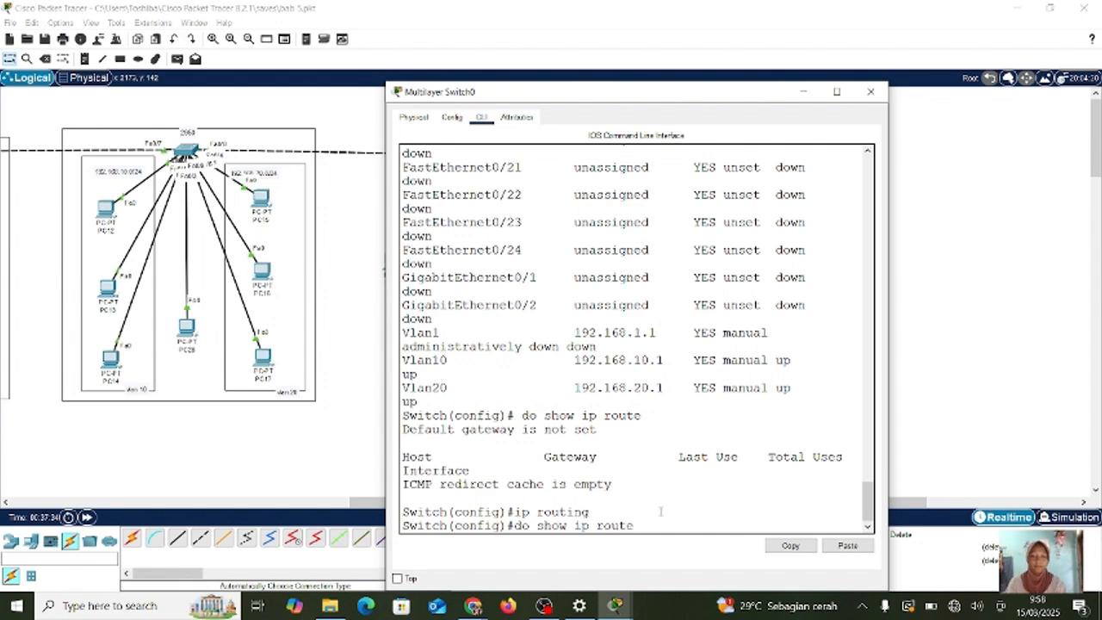
key("Return")
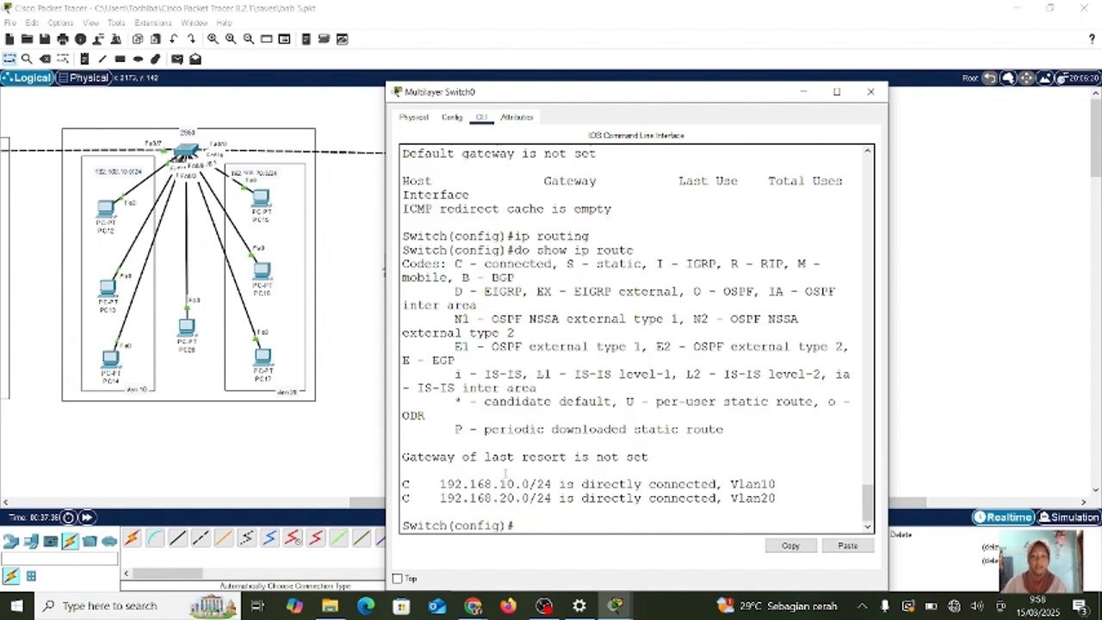
left_click_drag(405, 479, 530, 508)
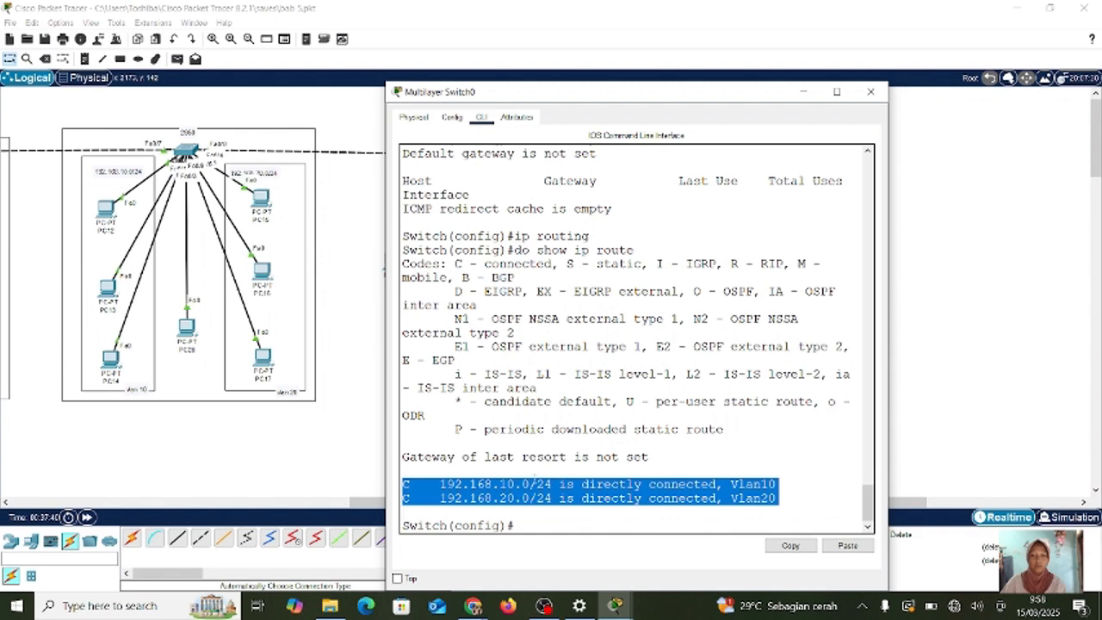
left_click(516, 501)
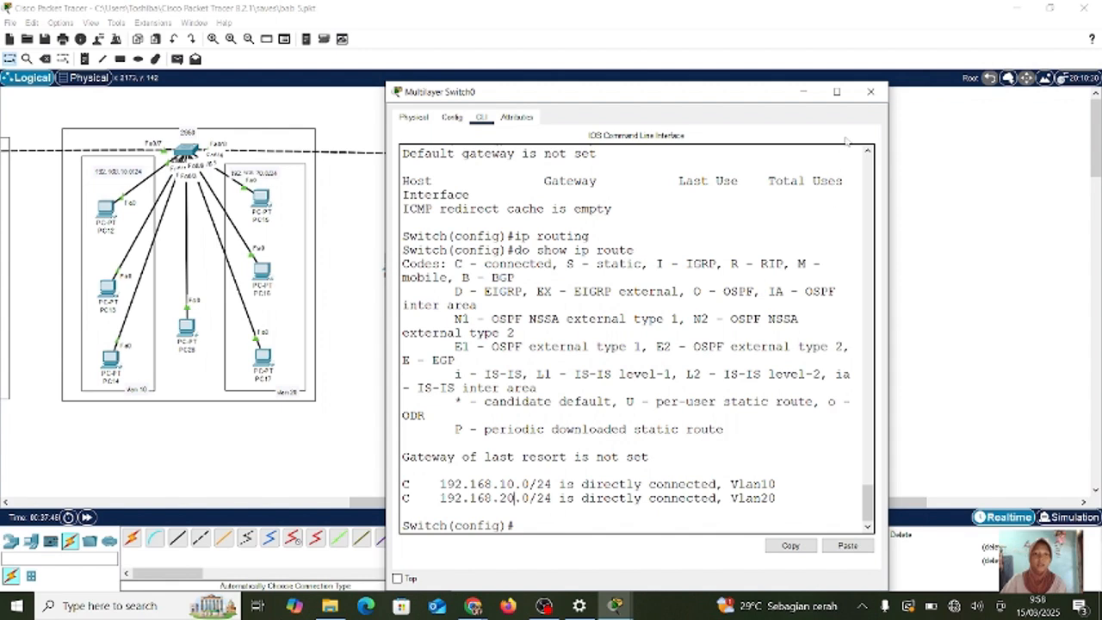
left_click(803, 92)
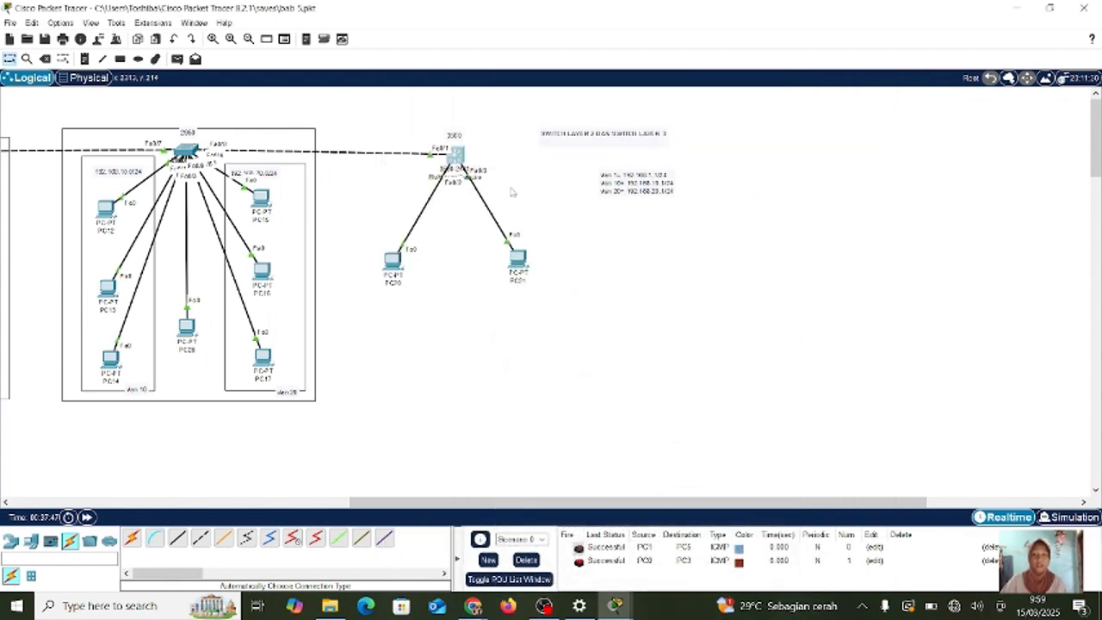
- Send a simple PDU from PC12 to PC20 to test VLAN 10 connectivity
scroll(370, 156, "left", 2)
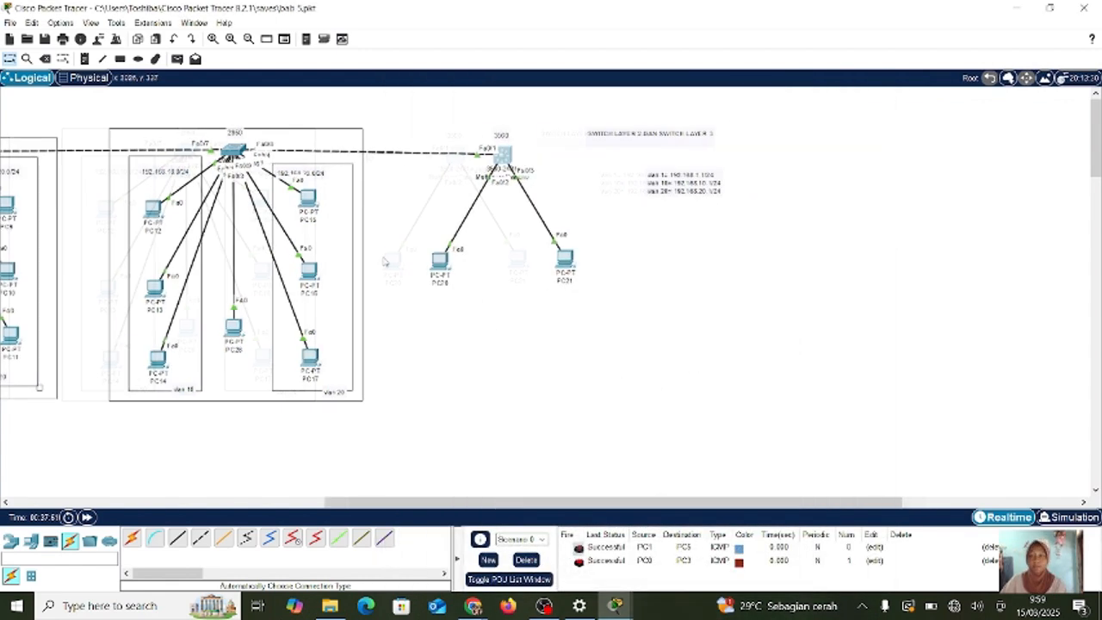
left_click(176, 59)
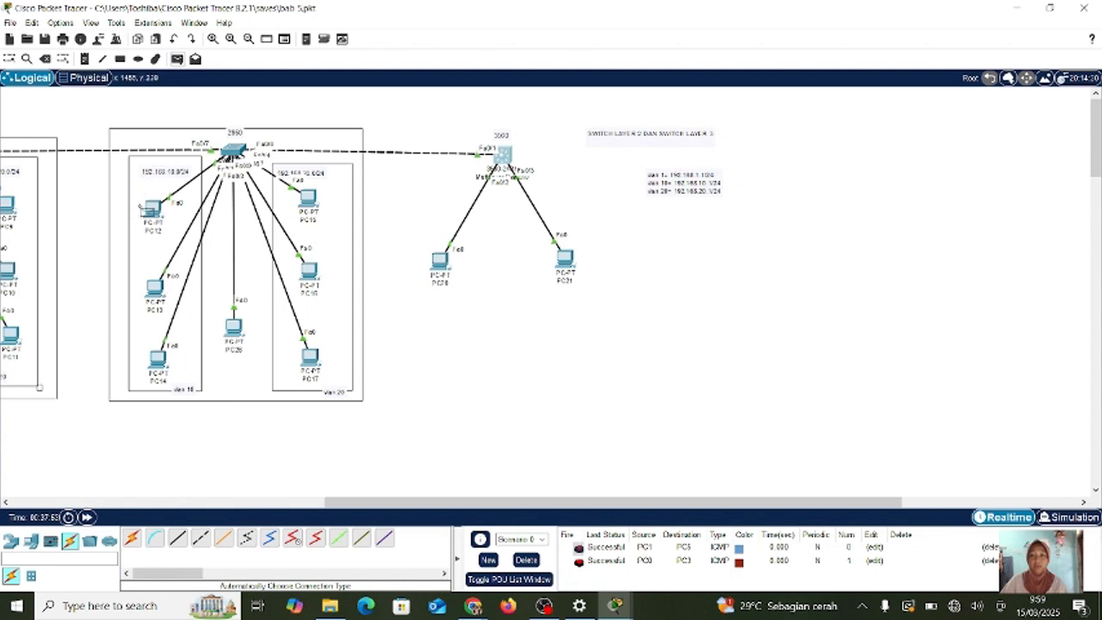
left_click(155, 210)
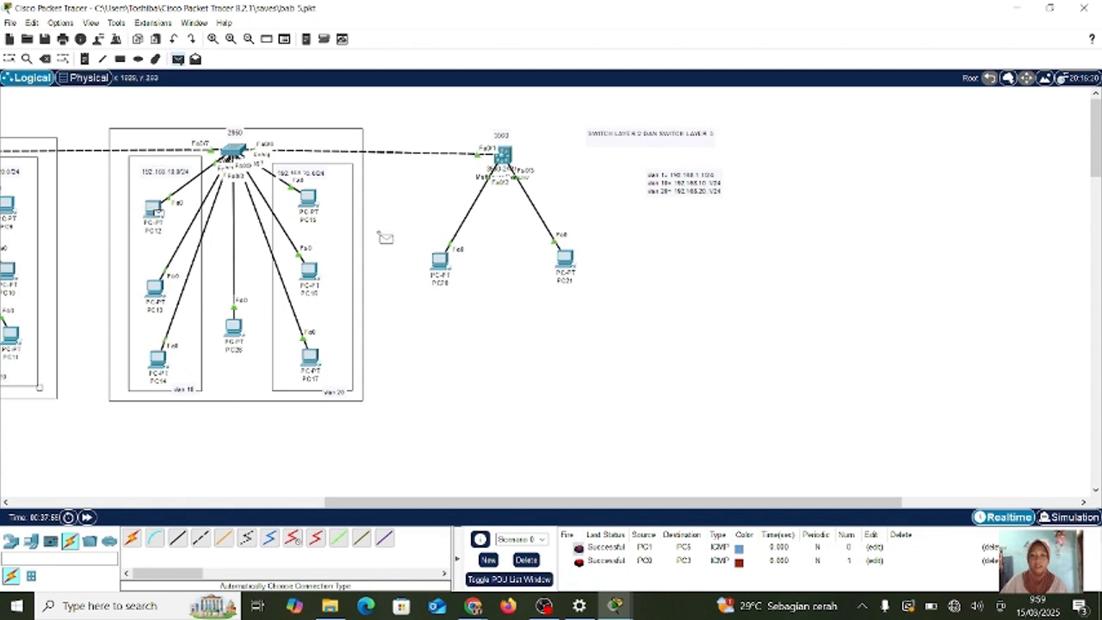
left_click(439, 260)
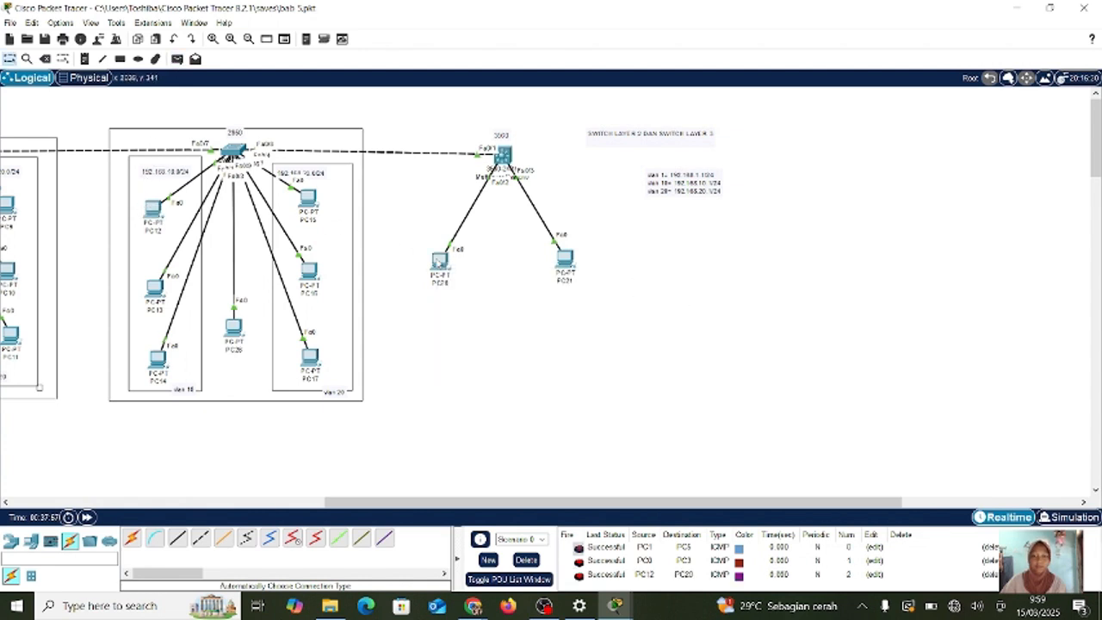
- Send a simple PDU from PC15 to PC21 to test VLAN 20 connectivity
left_click(177, 60)
left_click(309, 202)
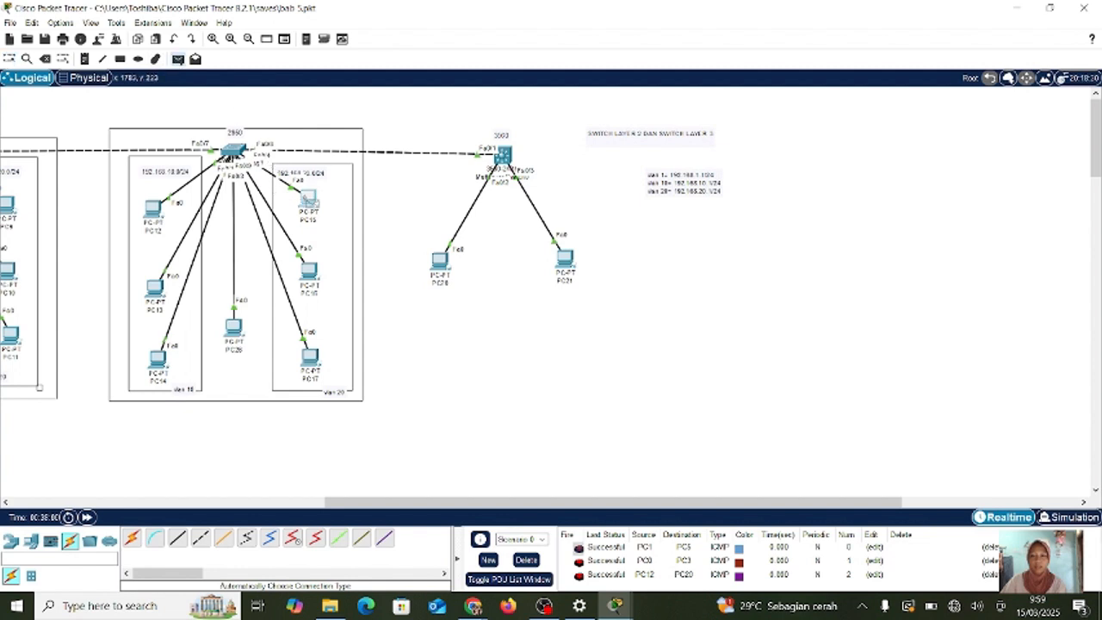
left_click(564, 256)
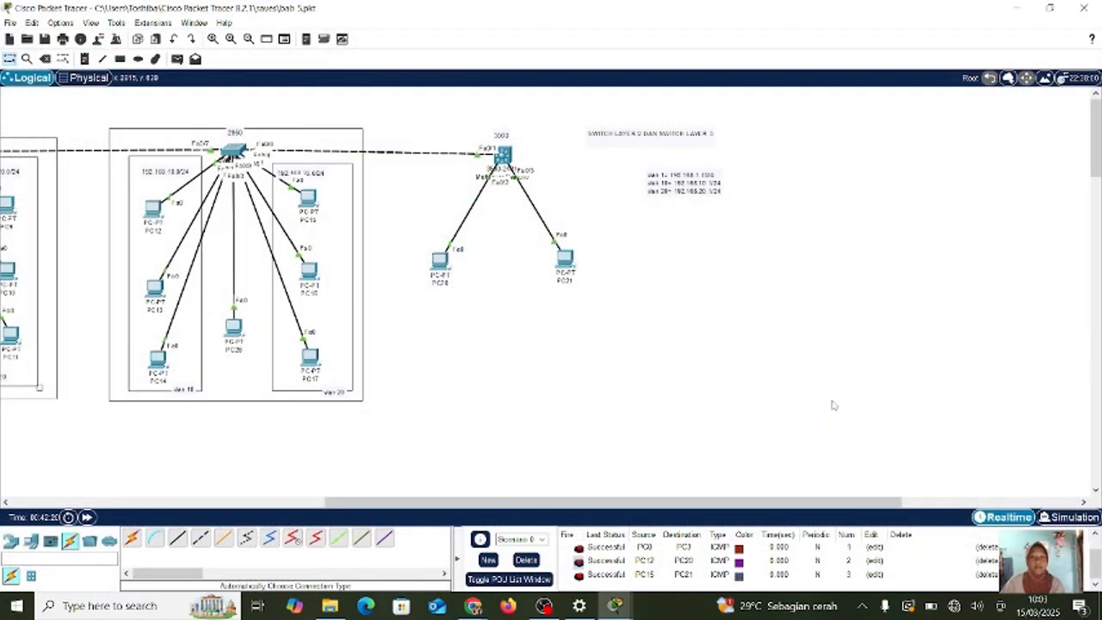
- Reopen the multilayer switch's command line, exit configuration mode and restart the console session
left_click(504, 155)
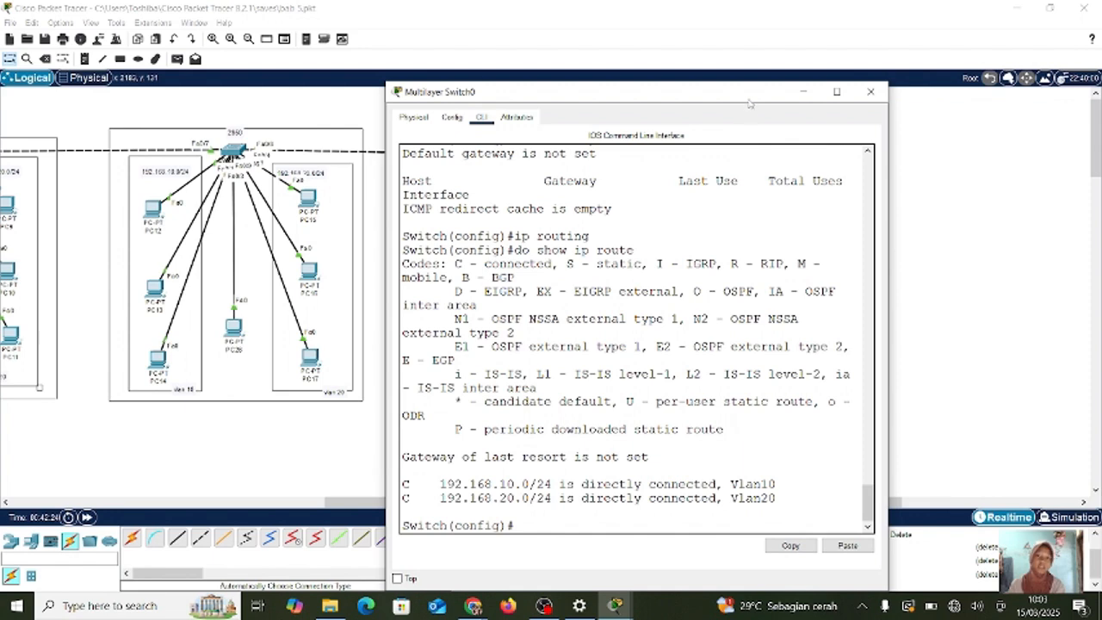
left_click_drag(747, 91, 815, 45)
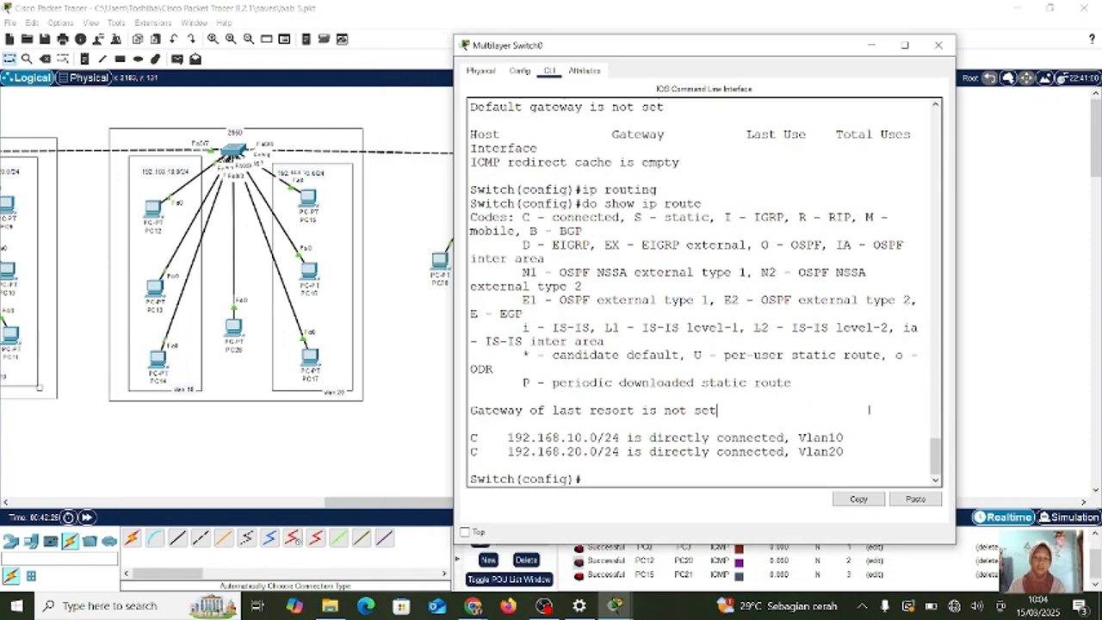
type("exit")
key("Return")
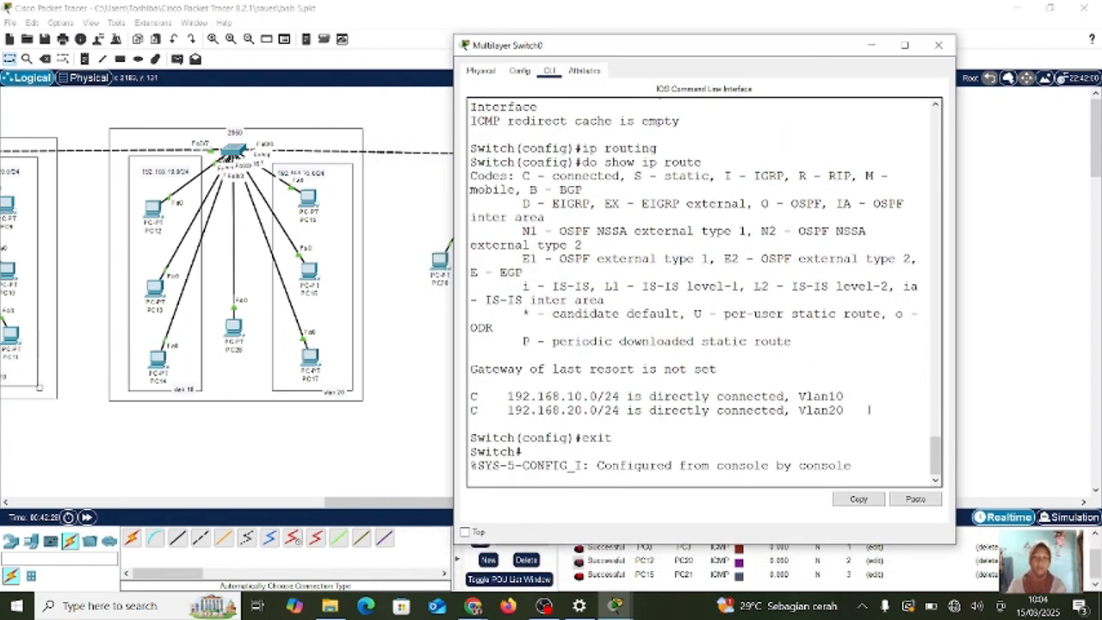
type("exit")
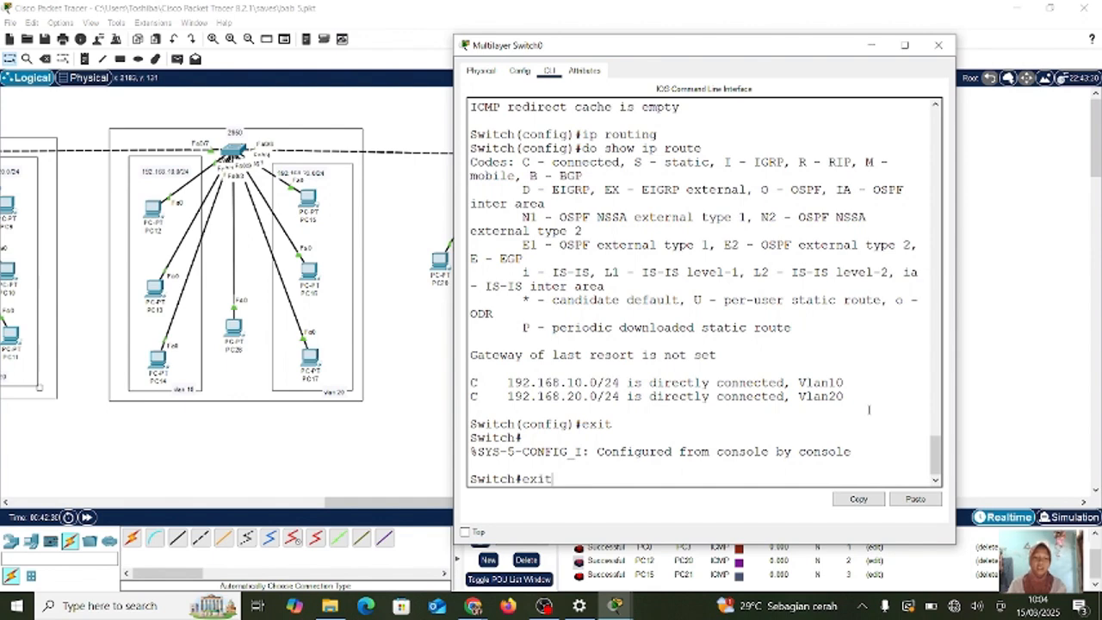
key("Return")
key("Return")
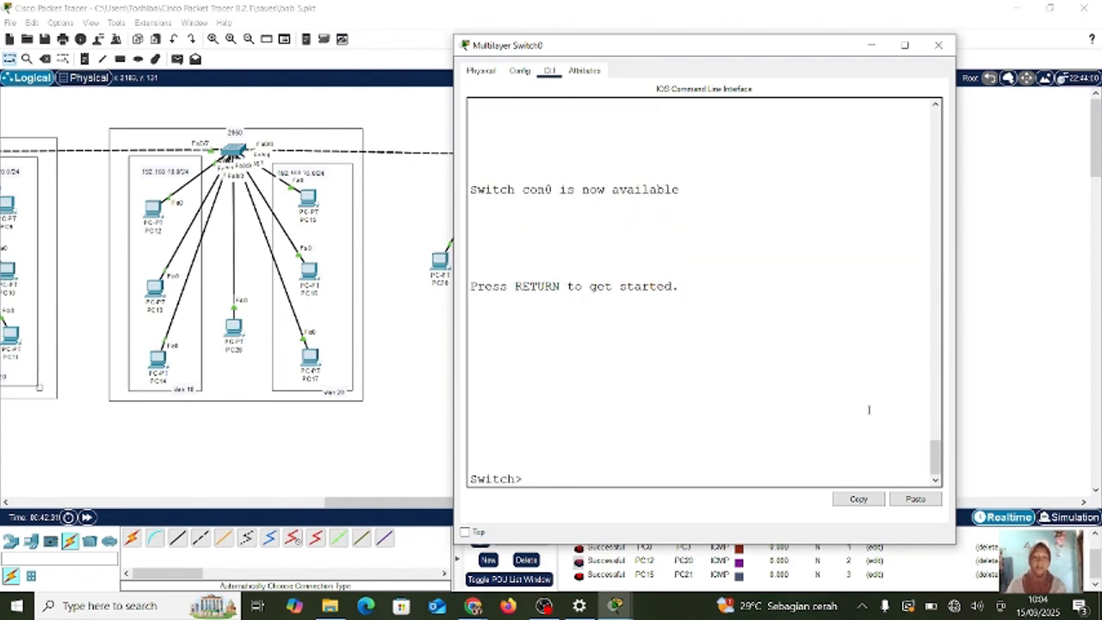
- Enter privileged mode with "en" and global configuration mode with "conf t" on the multilayer switch
type("en")
key("Return")
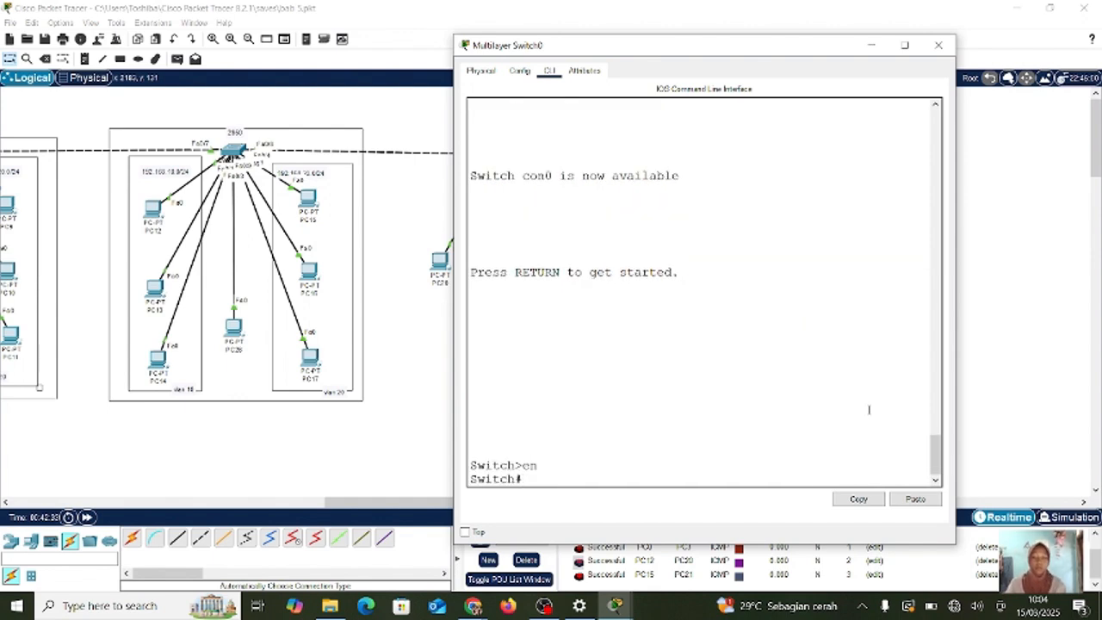
type("conf")
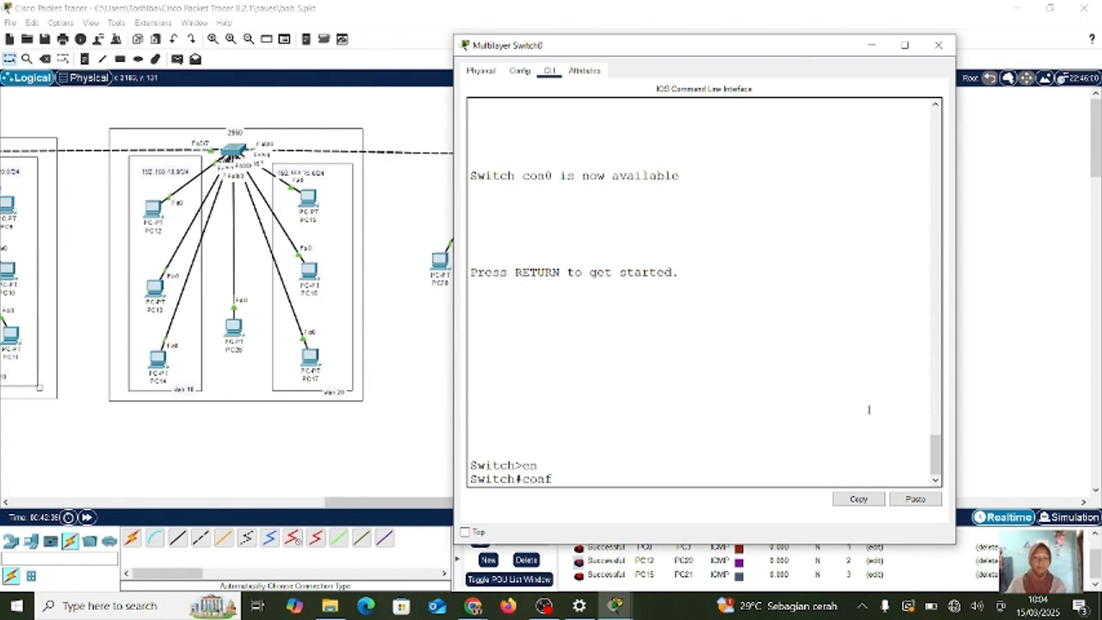
type(" t")
key("Return")
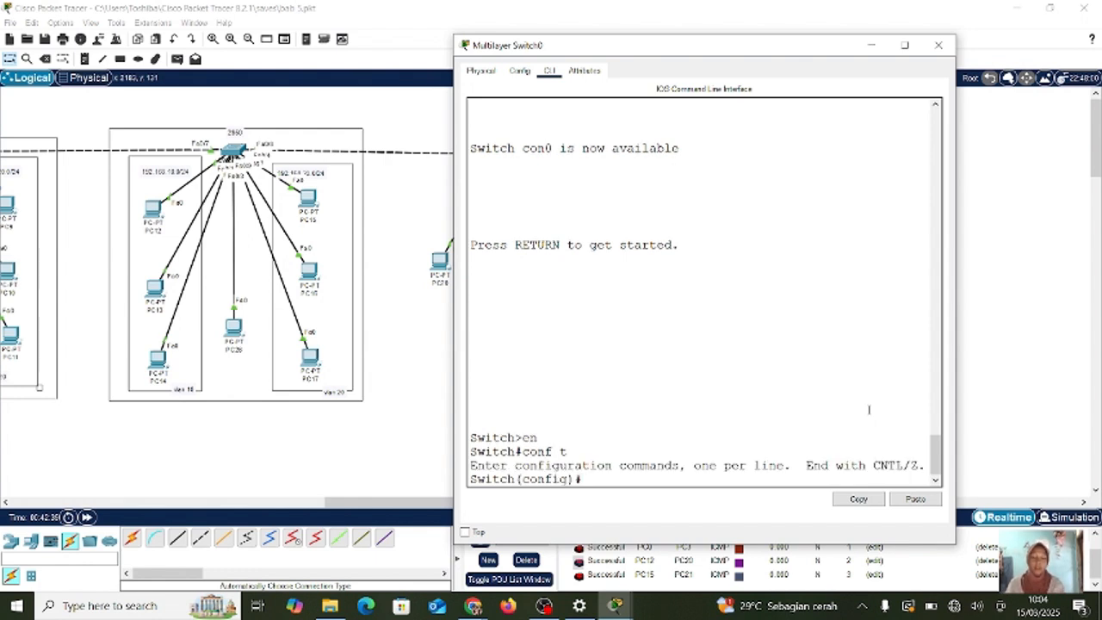
- Create a DHCP pool named vlan10 on the multilayer switch
type("ip dhcp pol")
key("BackSpace")
type("o")
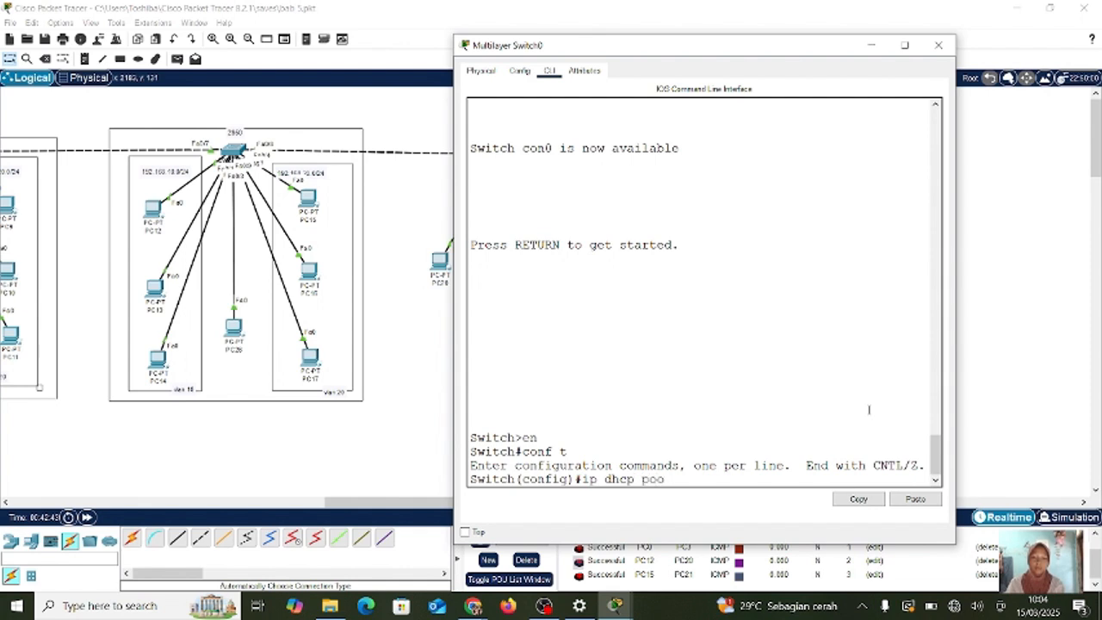
type("l vlan10")
key("Return")
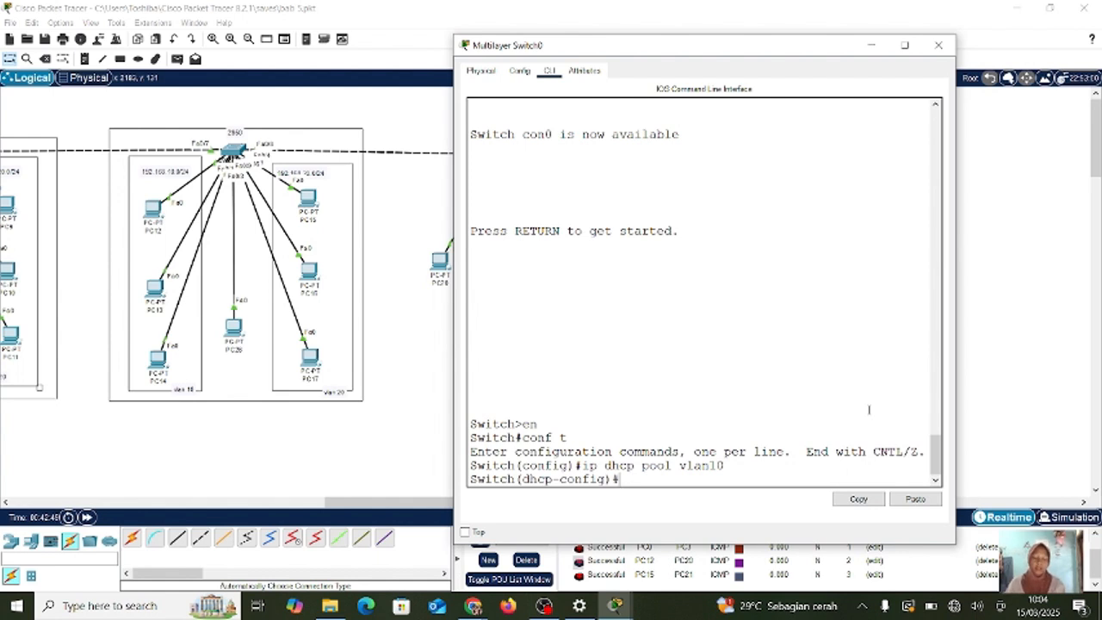
- Assign the network 192.168.10.0 with mask 255.255.255.0 to the vlan10 DHCP pool
type("network")
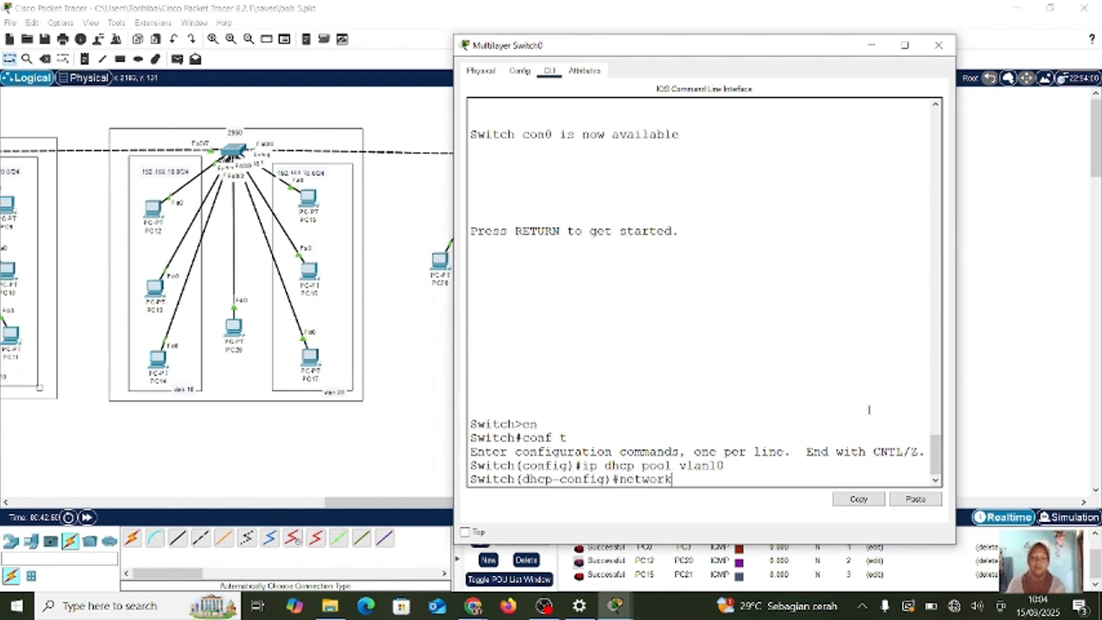
type(" 192.169")
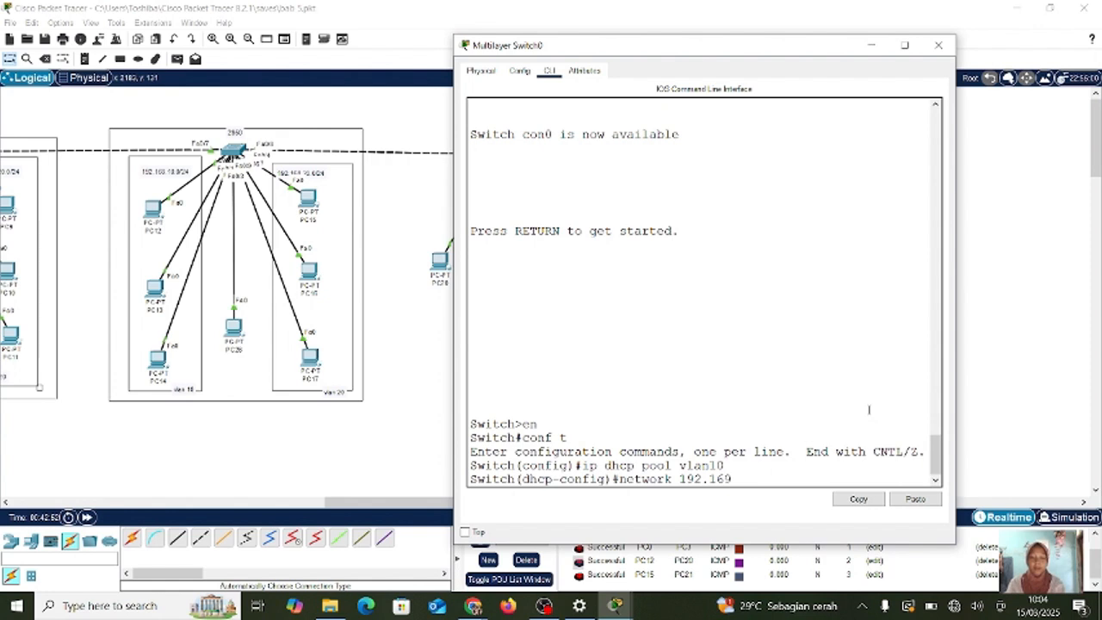
type("=8.10.")
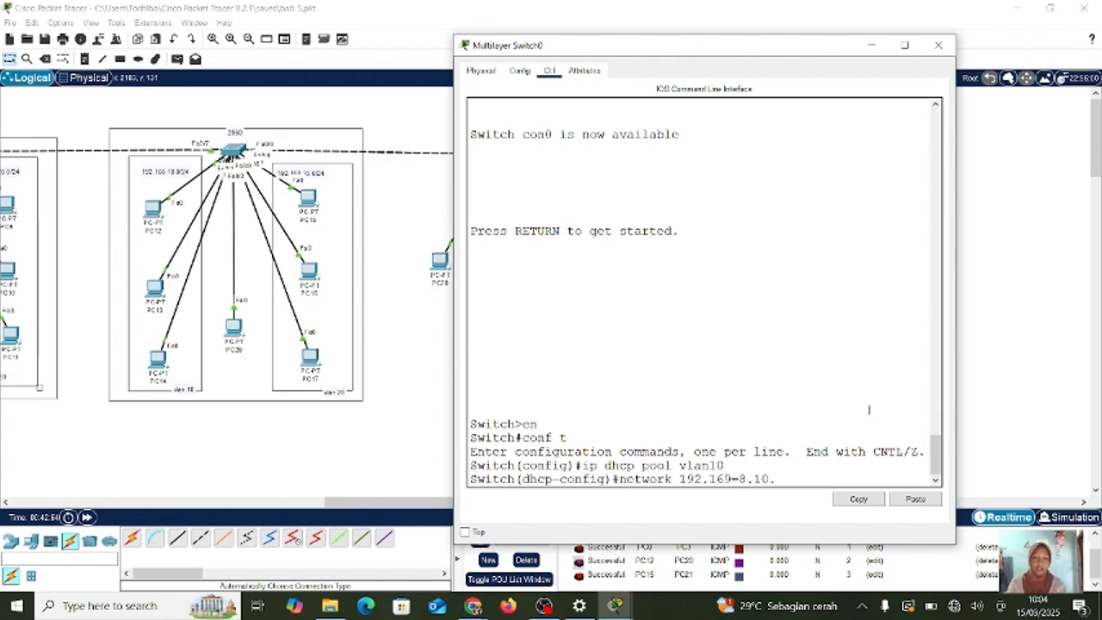
type("0")
key("BackSpace")
key("BackSpace")
type("255.255.255.0")
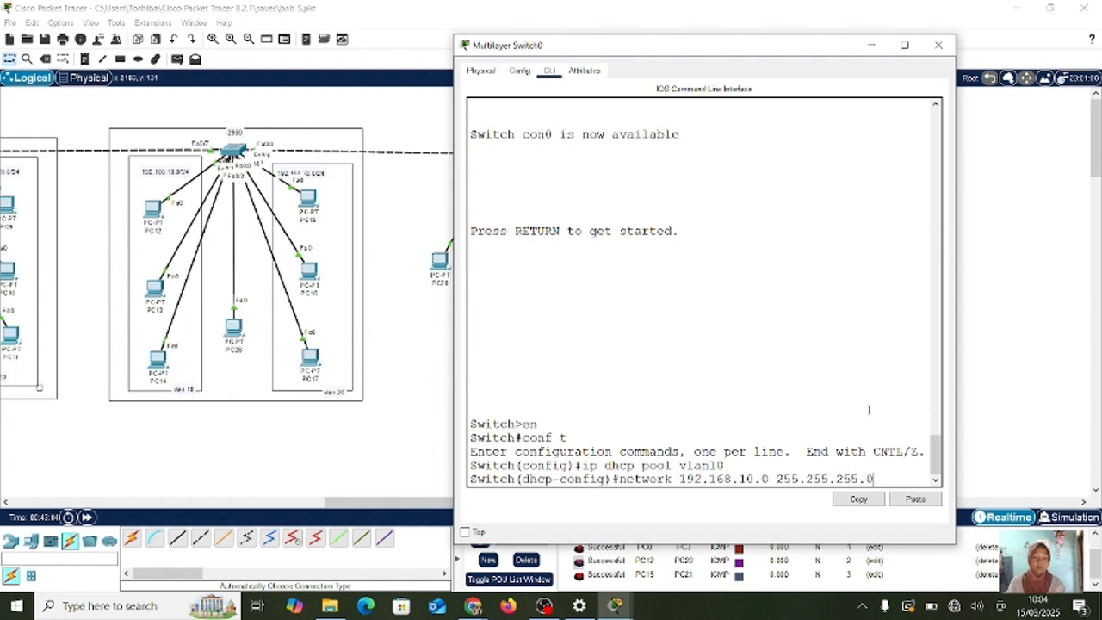
key("Return")
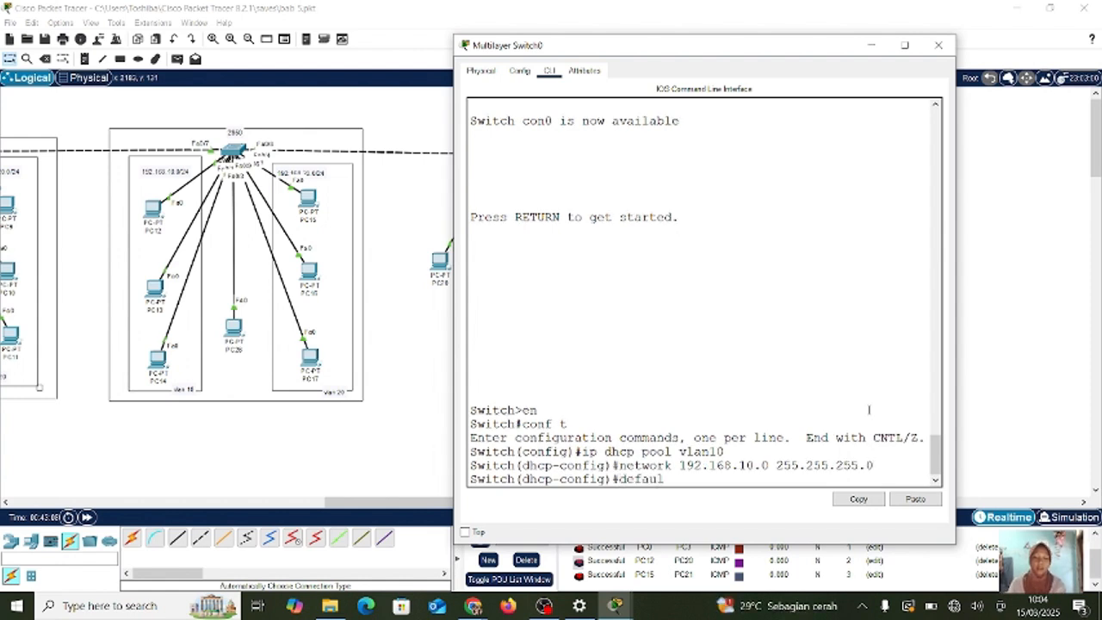
- Set the vlan10 DHCP pool's default router to 192.168.10.1
type("default-router")
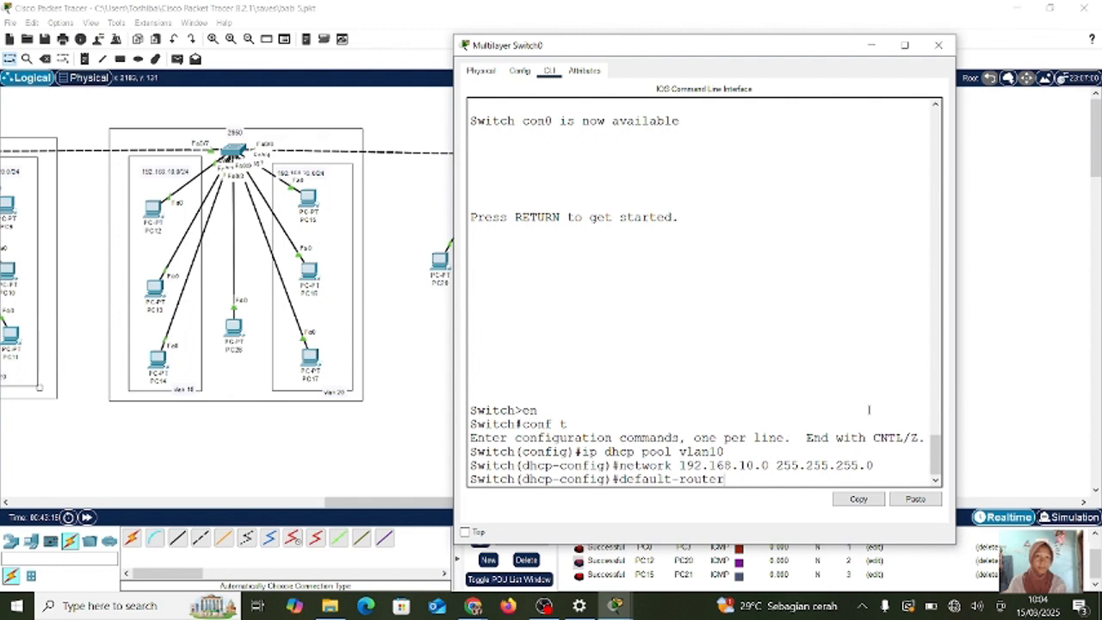
type("19")
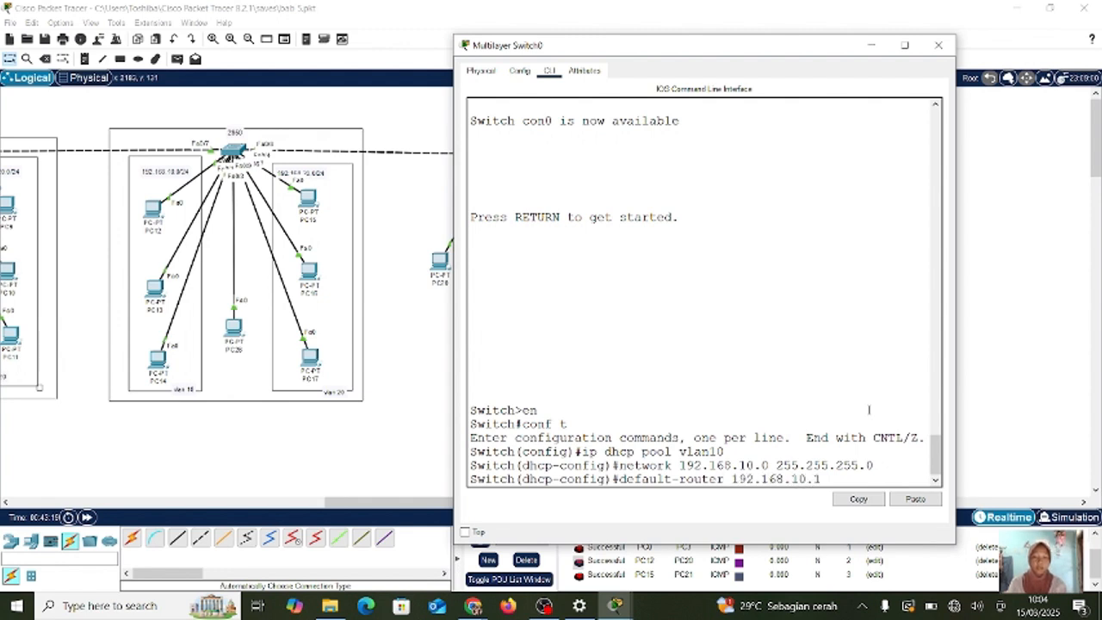
type("2.168.10.1")
key("Return")
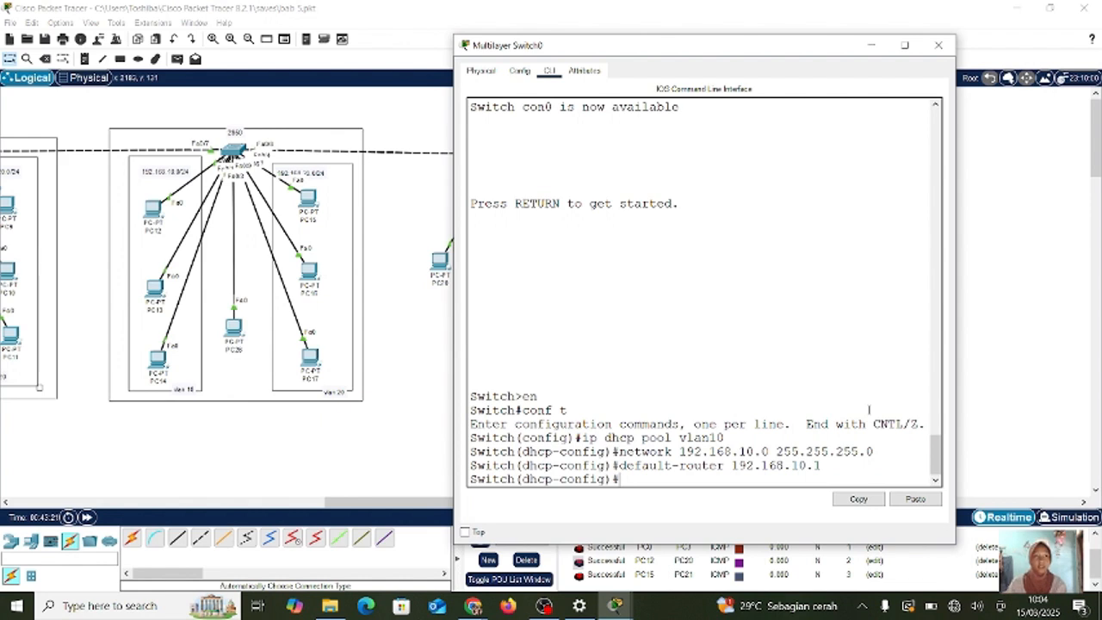
- Set the vlan10 pool's DNS server to 8.8.8.8 and exit to global configuration mode
type("dns")
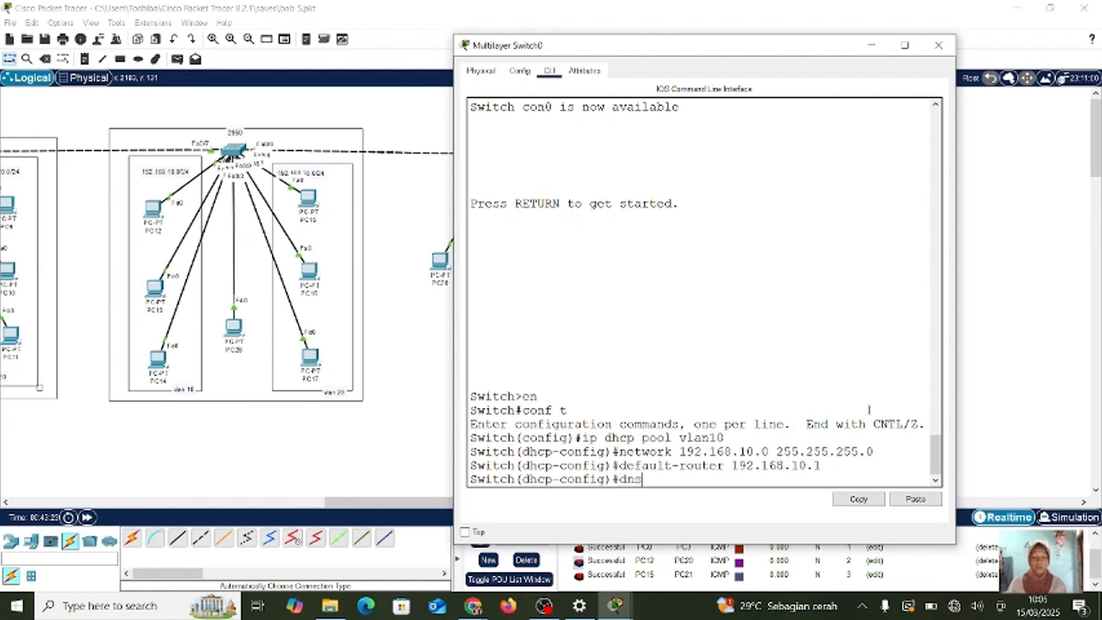
type(" =-ser")
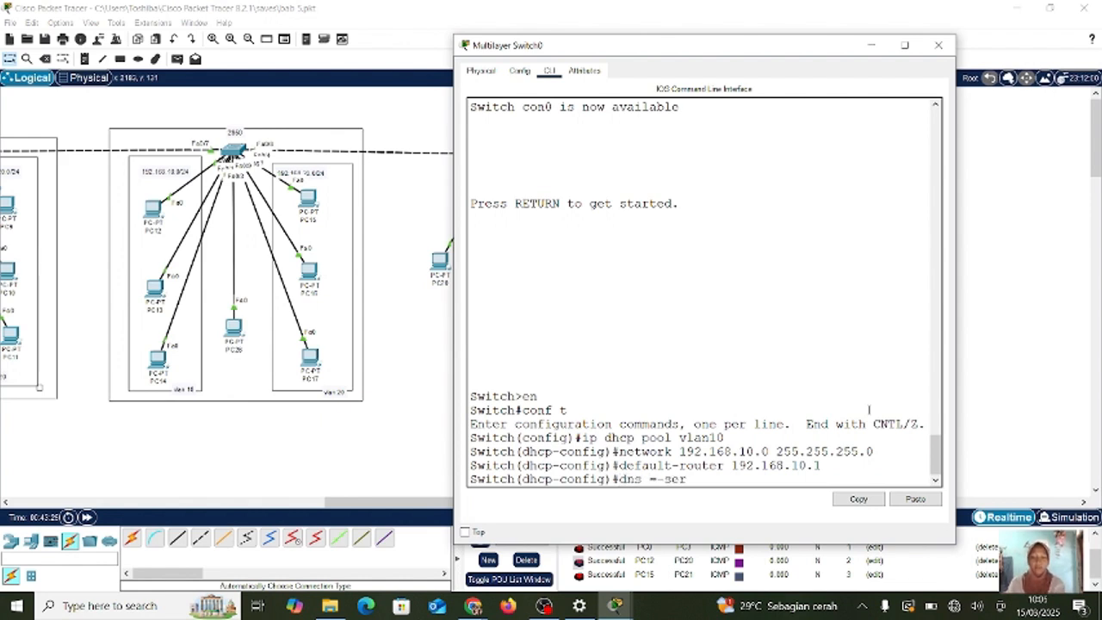
key("BackSpace")
key("BackSpace")
key("BackSpace")
key("BackSpace")
key("BackSpace")
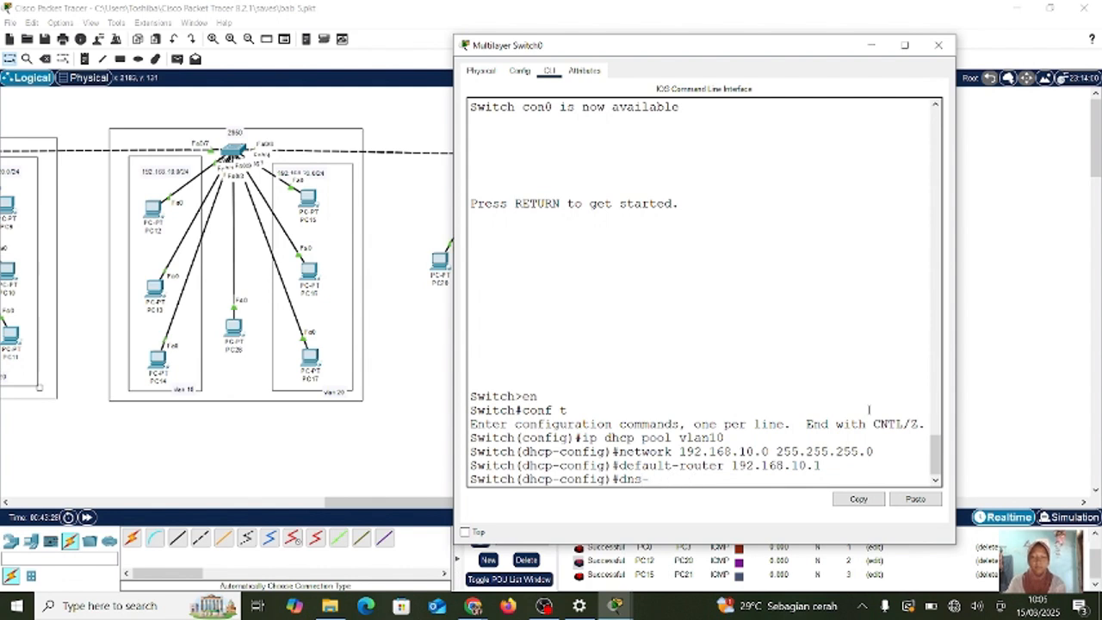
type("server 8.8.8.")
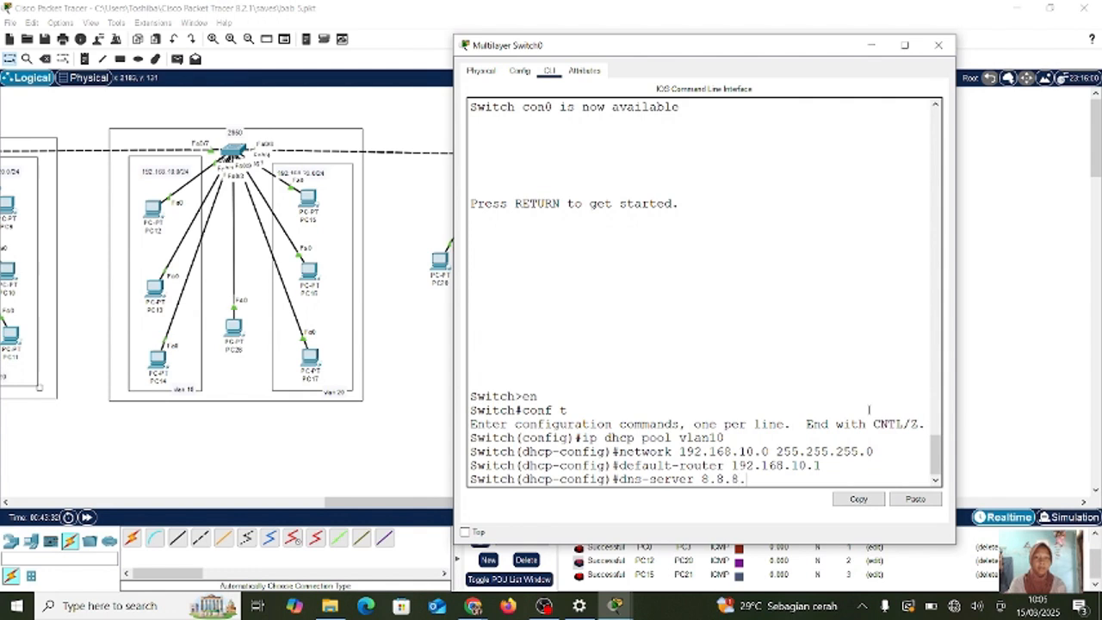
type("8")
key("Return")
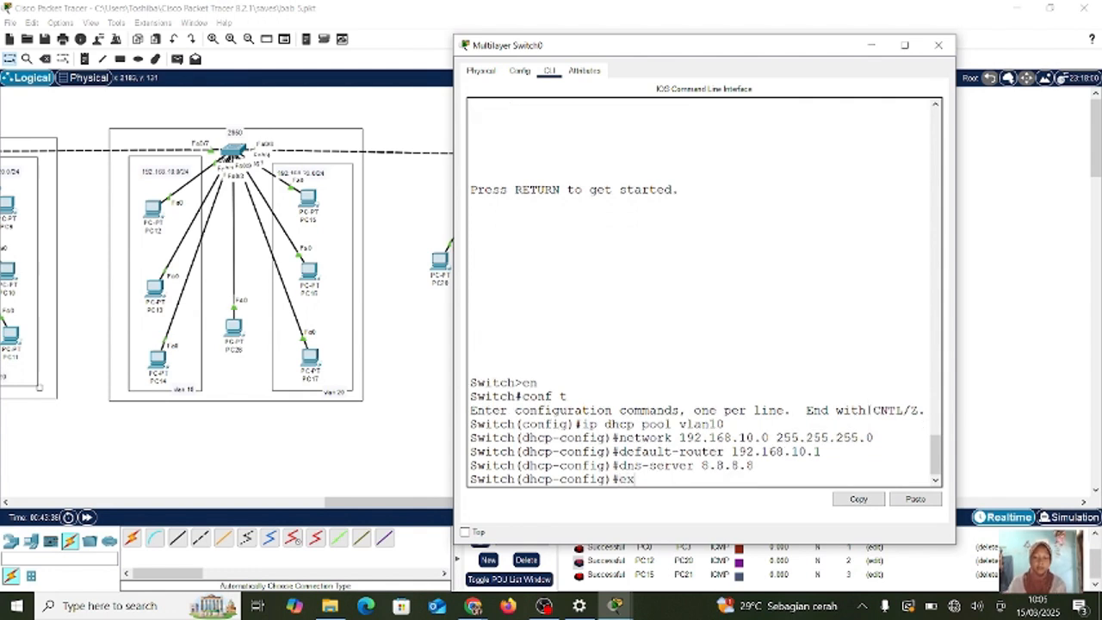
key("Return")
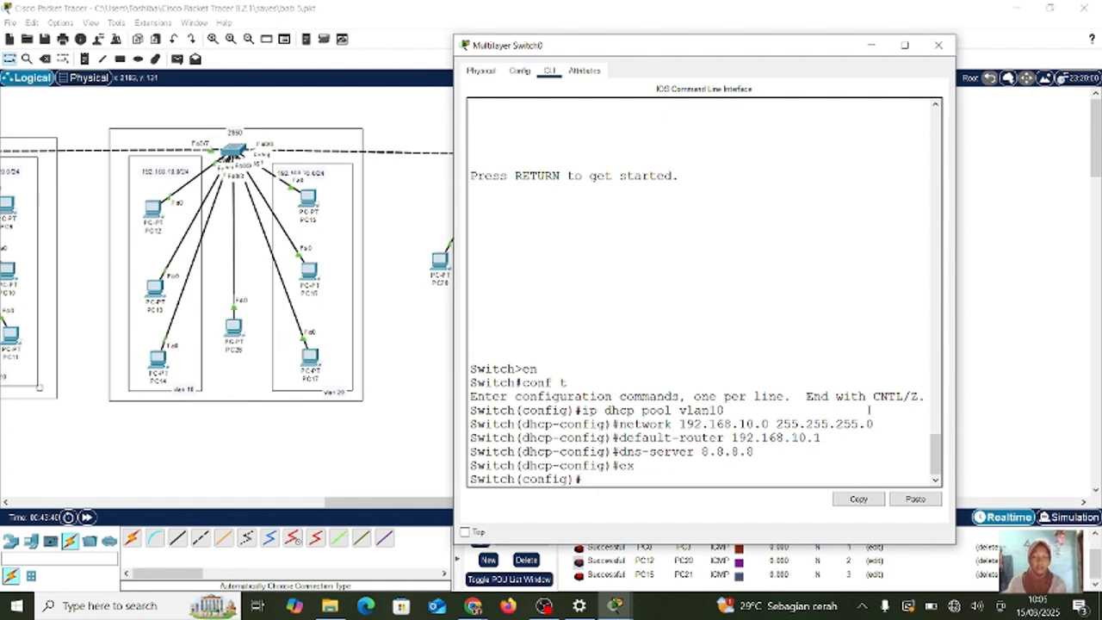
- Create a second DHCP pool named vlan20 on the multilayer switch
type("ip")
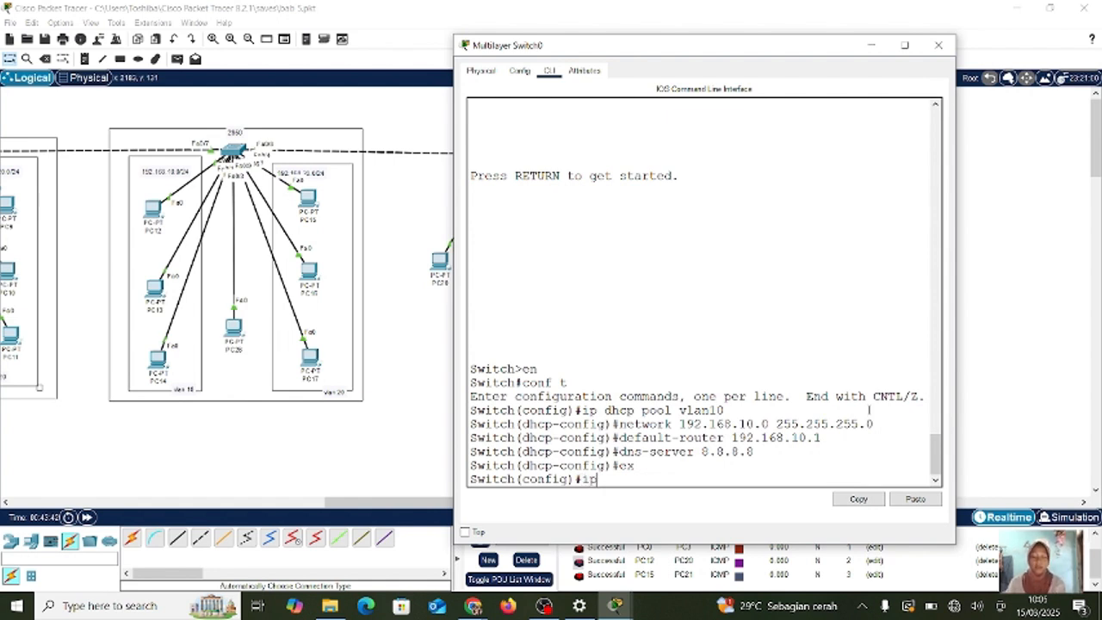
type(" dhcp pool vlan")
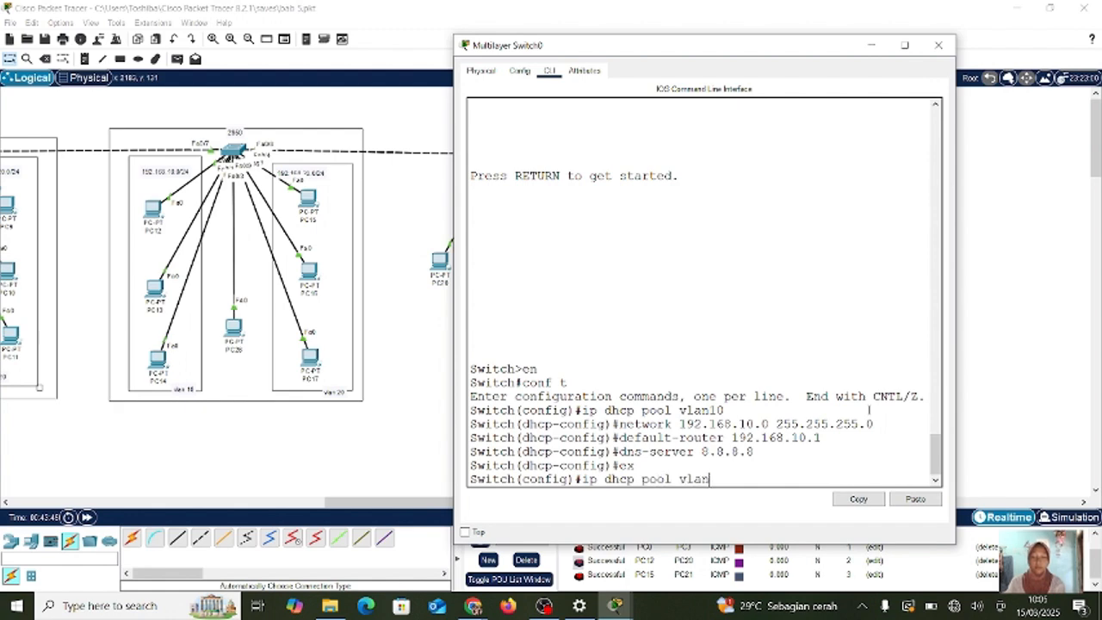
type("20")
key("Return")
- Assign the network 192.168.20.0 with mask 255.255.255.0 to the vlan20 pool by recalling and editing the earlier network command
key("Up")
key("Up")
key("Up")
key("Up")
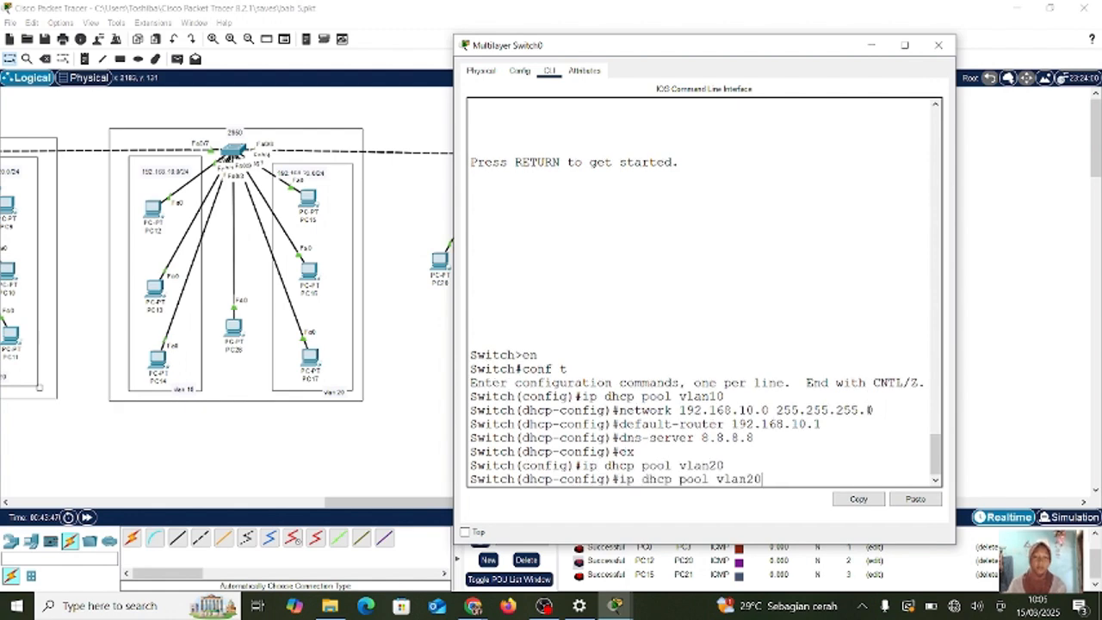
key("Up")
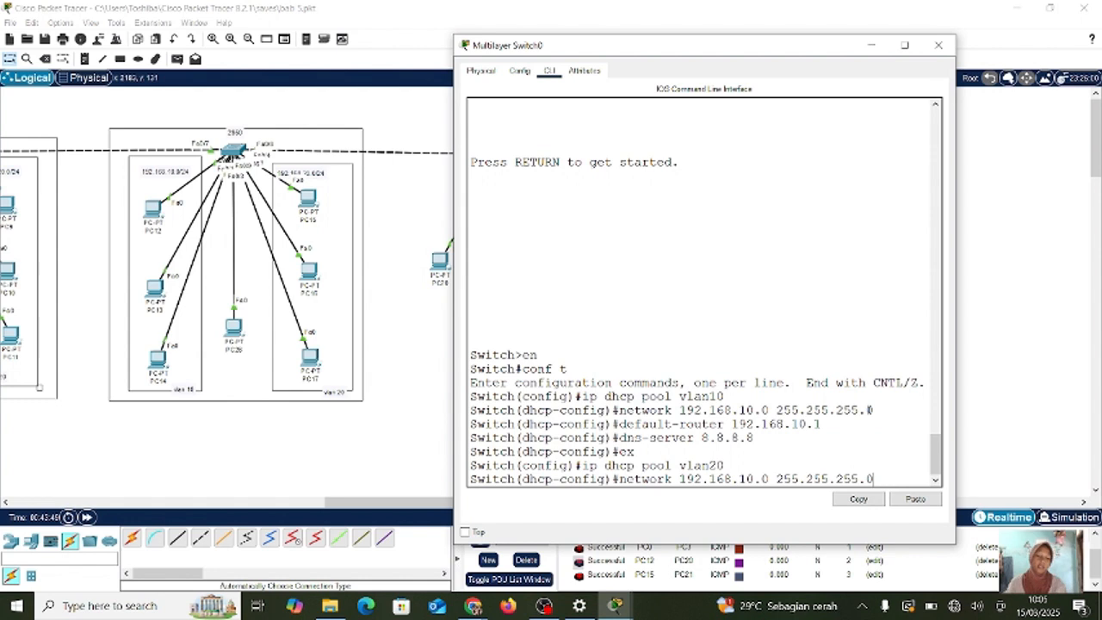
key("Left")
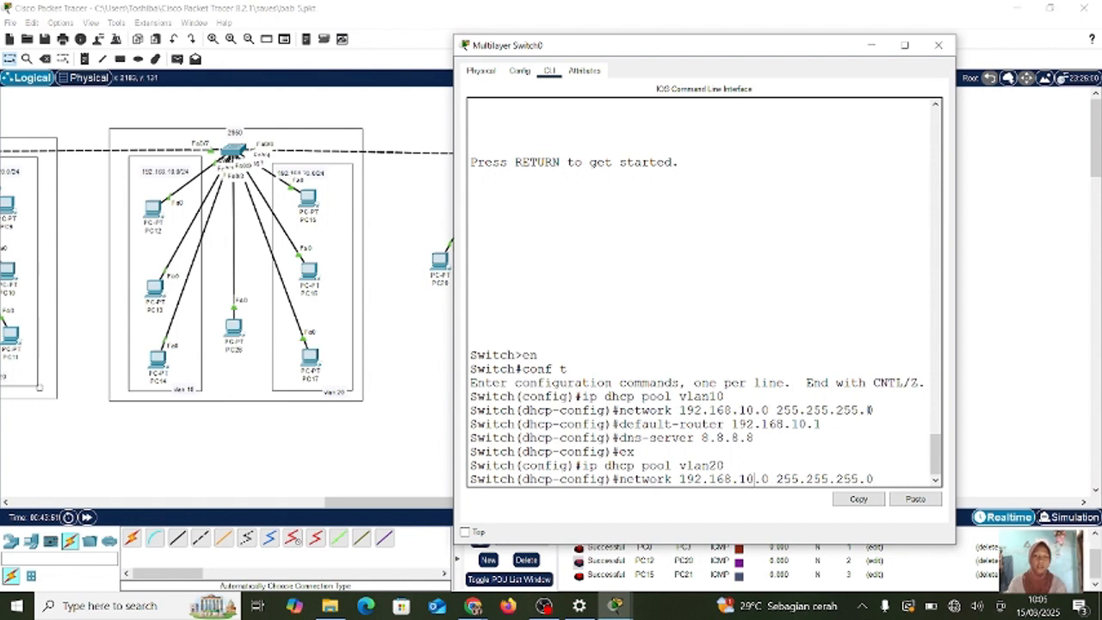
key("Left")
key("Left")
key("Left")
key("Left")
key("Left")
key("Left")
key("Left")
key("Left")
key("Left")
key("Left")
key("Left")
key("Left")
key("Left")
key("Left")
key("Left")
key("Left")
key("BackSpace")
type("2")
key("Return")
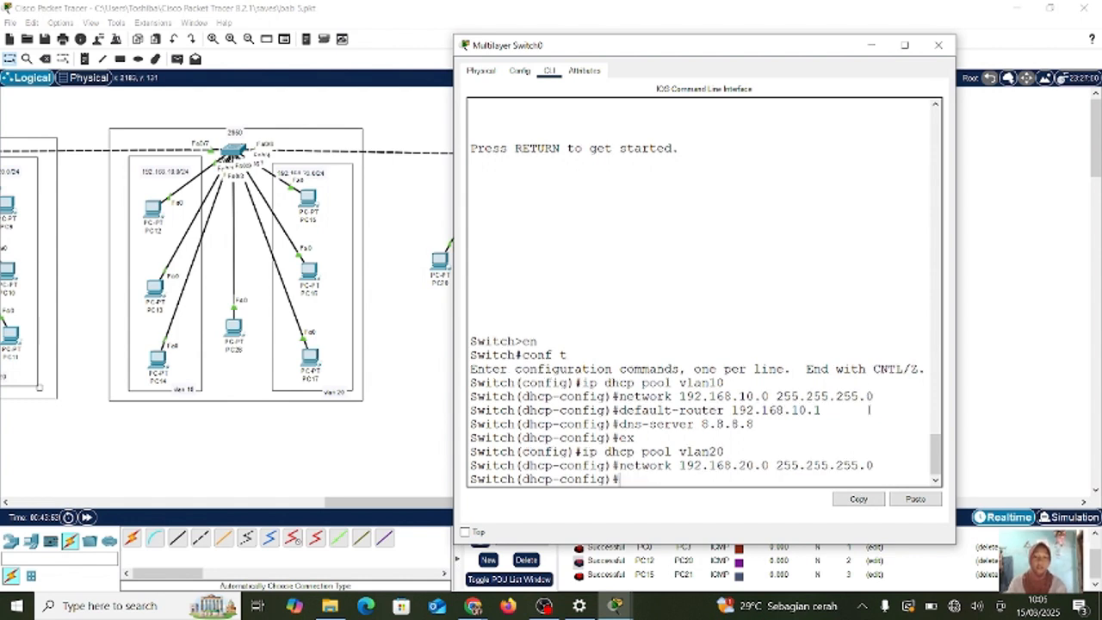
- Set the vlan20 DHCP pool's default router to 192.168.20.1, reusing the earlier default-router command
key("Up")
key("Up")
key("Up")
key("Up")
key("Up")
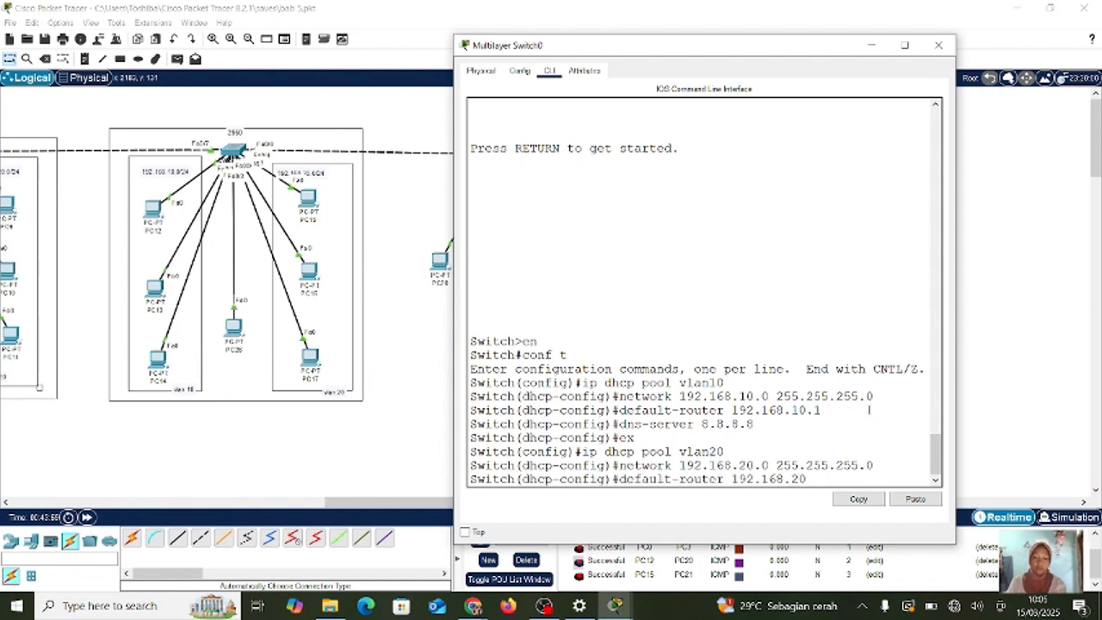
key("Return")
- Set the vlan20 pool's DNS server to 8.8.8.8 and exit to global configuration mode
key("Up")
key("Up")
key("Up")
key("Up")
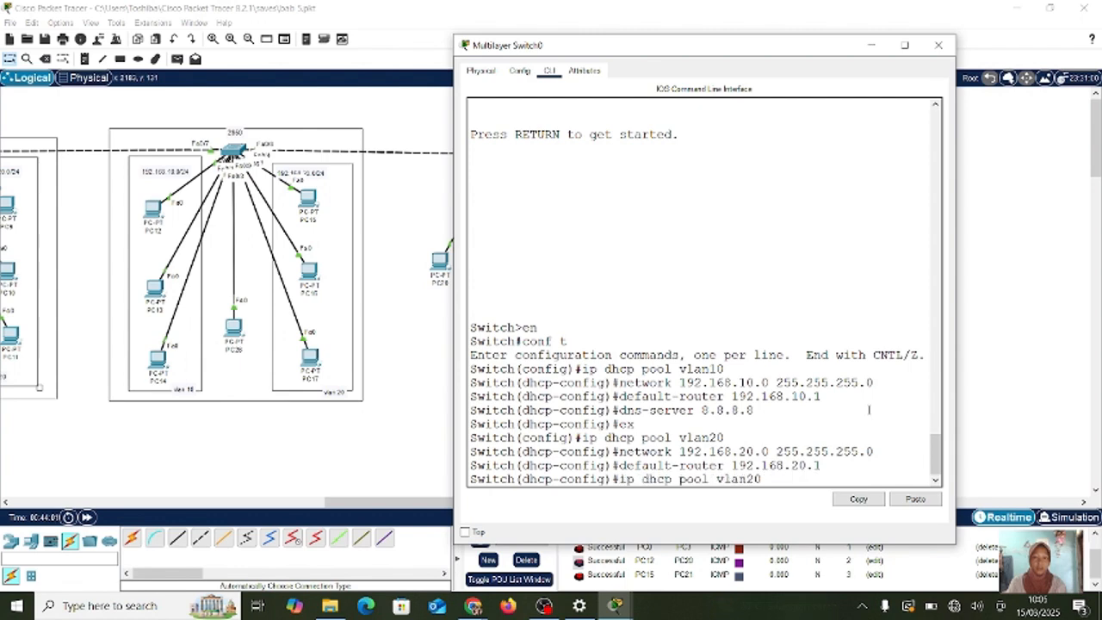
key("Up")
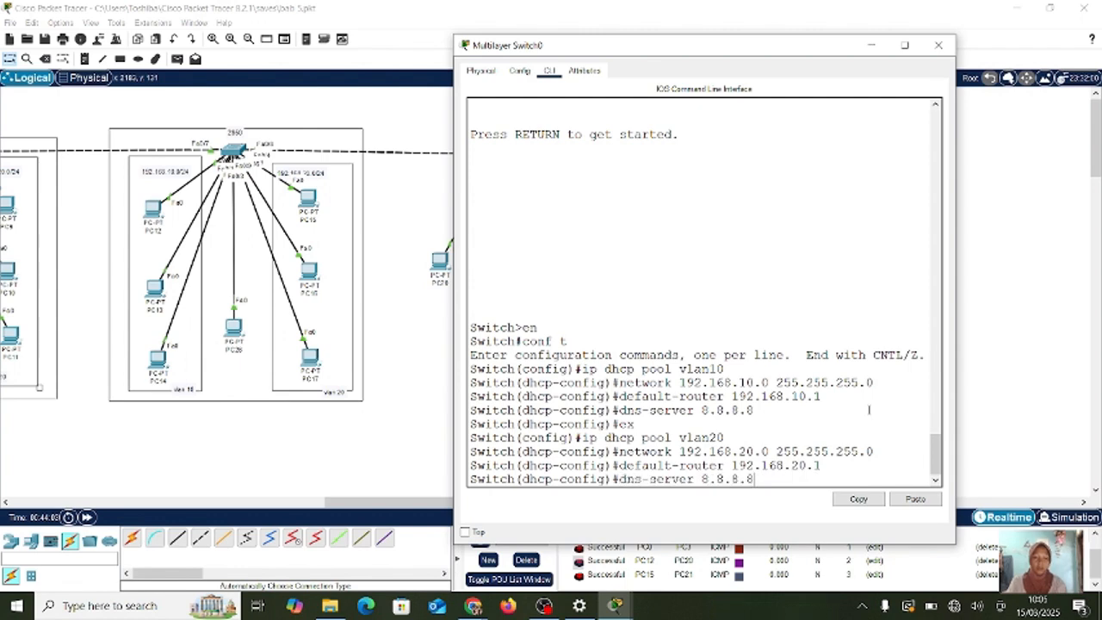
key("Return")
type("ex")
key("Return")
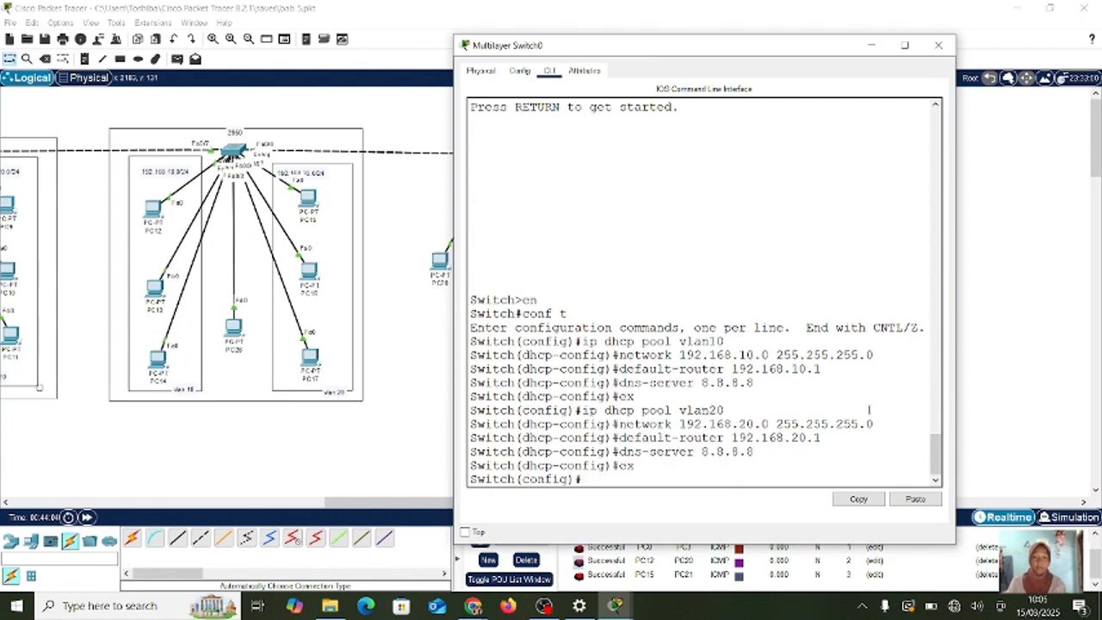
- Create a third DHCP pool named vlan1 by recalling and editing the earlier pool command
type("ex")
key("Up")
key("Up")
key("Up")
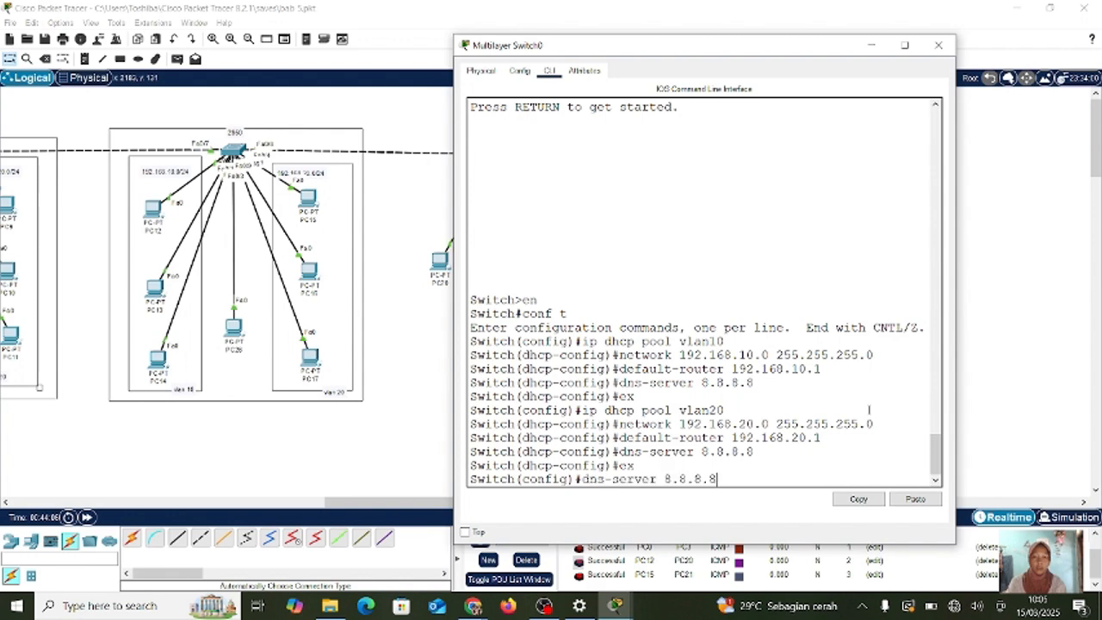
key("Down")
key("Down")
key("Down")
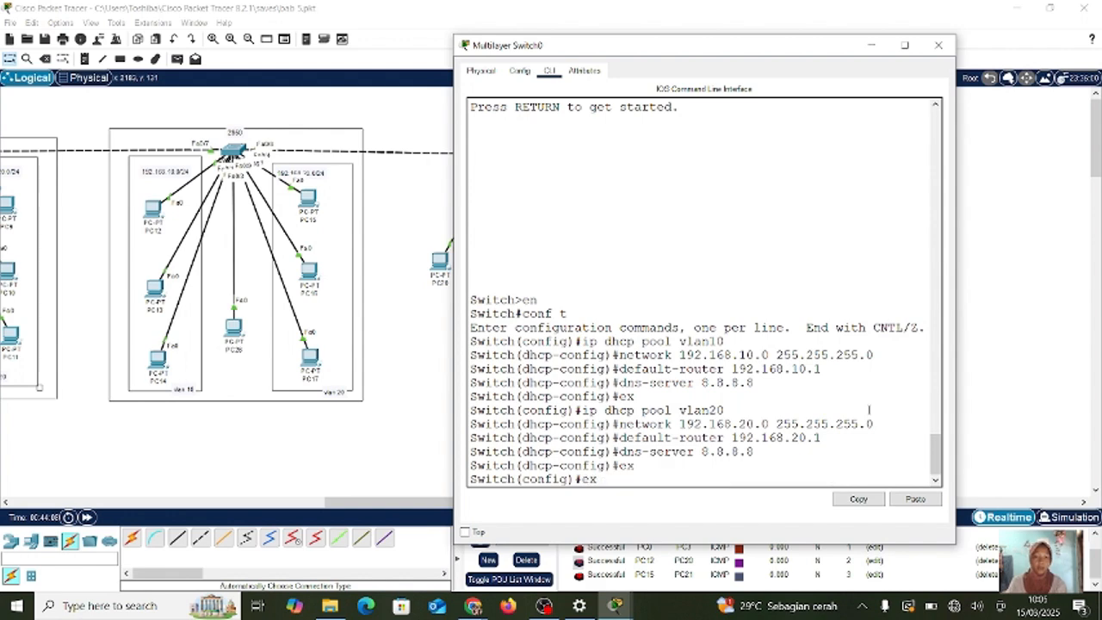
key("Up")
key("Up")
key("Up")
key("Up")
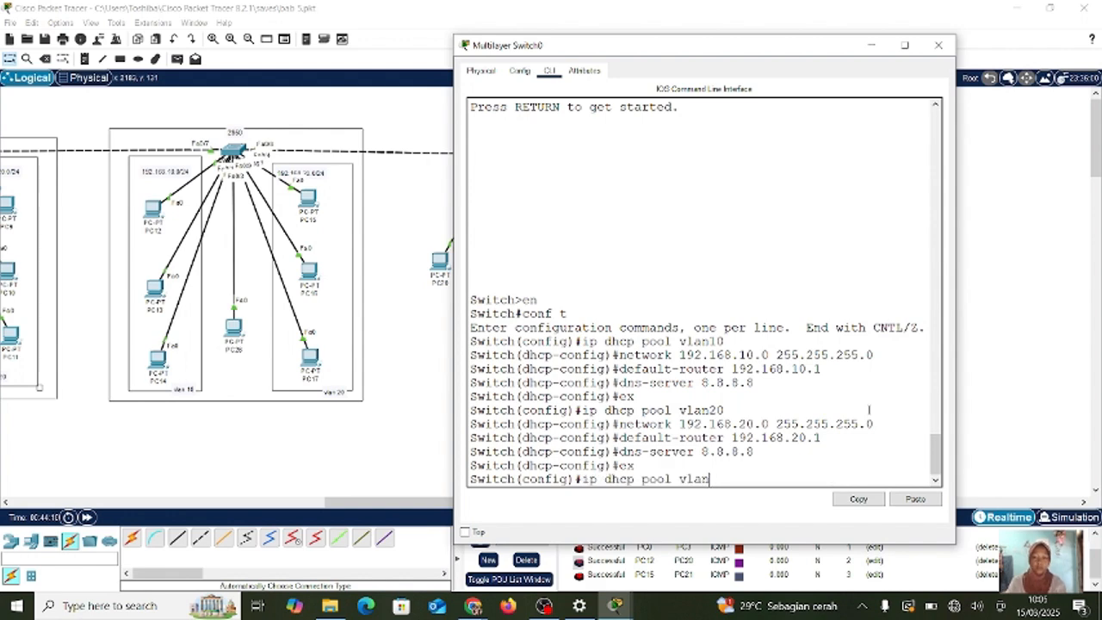
type("1")
key("Return")
- Assign the network 192.168.1.0 with mask 255.255.255.0 to the vlan1 pool by editing the recalled network command
key("Up")
key("Up")
key("Up")
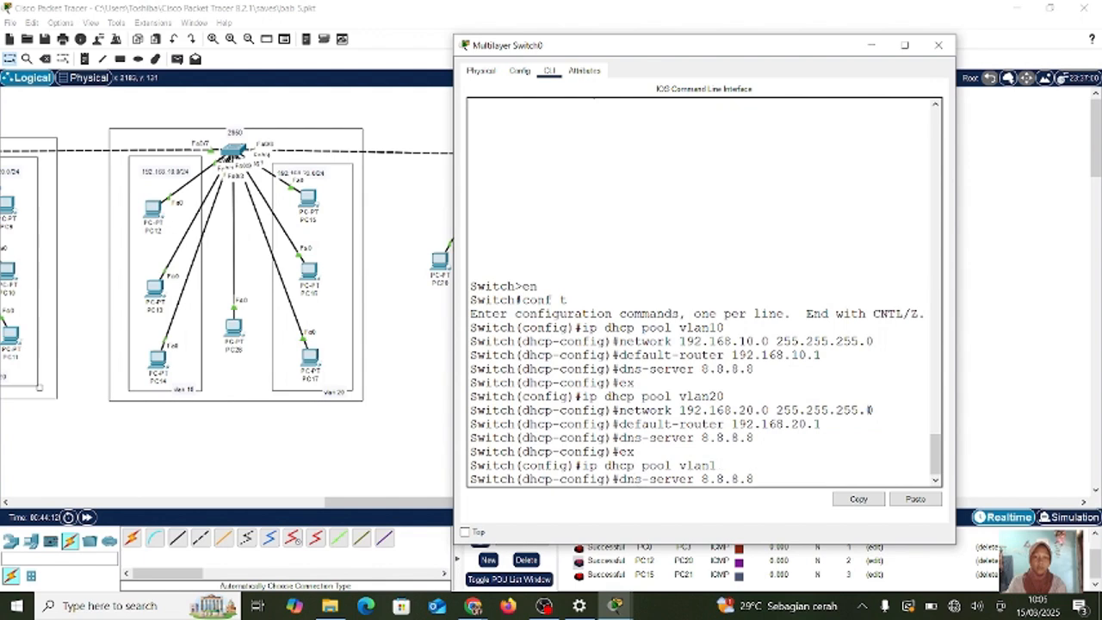
key("Up")
key("Up")
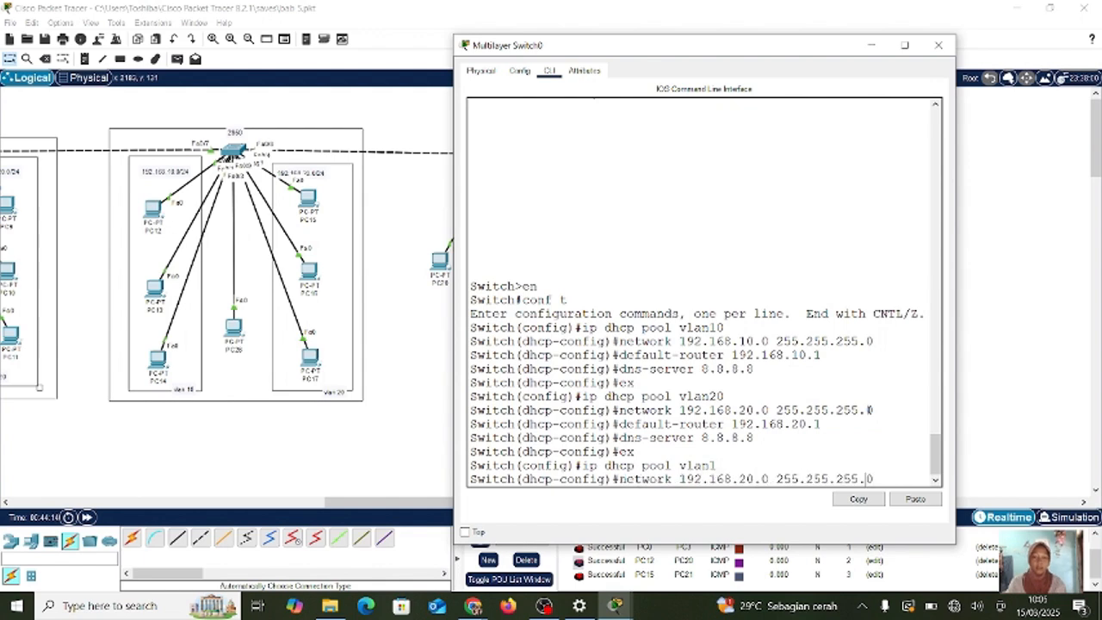
key("Left")
key("Left")
key("Left")
key("Left")
key("Left")
key("Left")
key("Left")
key("Left")
key("Left")
key("Left")
key("Left")
key("Left")
key("Left")
key("Left")
key("Left")
key("Left")
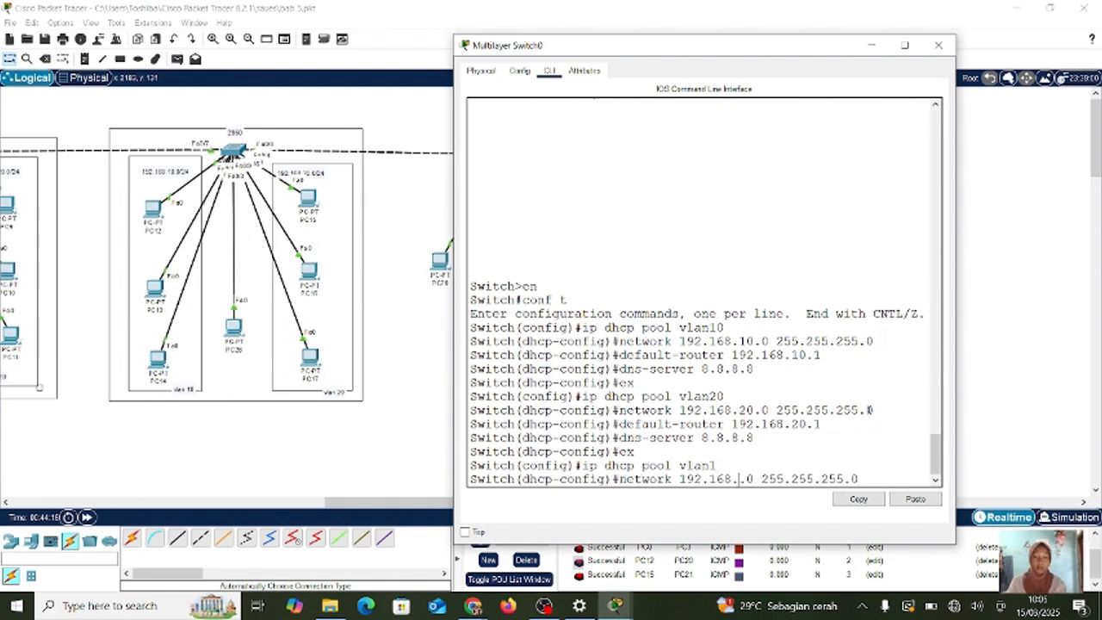
key("BackSpace")
key("BackSpace")
type("1")
key("Return")
- Set the vlan1 DHCP pool's default router to 192.168.1.1 by editing the recalled default-router command
type("ex")
key("Up")
key("Up")
key("Up")
key("Up")
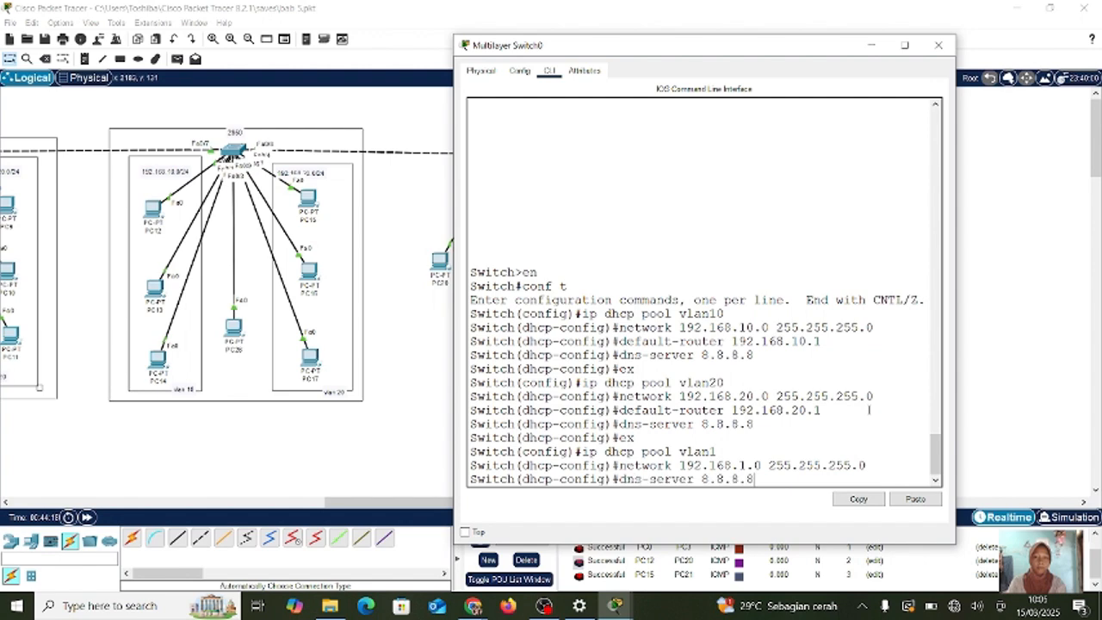
key("Up")
key("BackSpace")
key("BackSpace")
key("BackSpace")
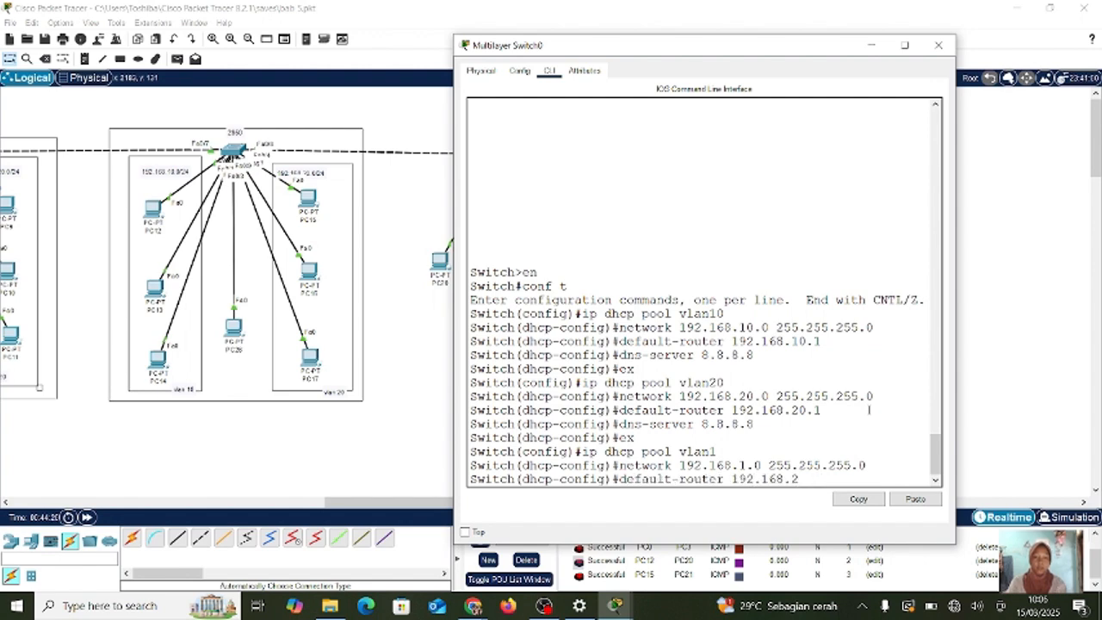
type("1.1")
key("Return")
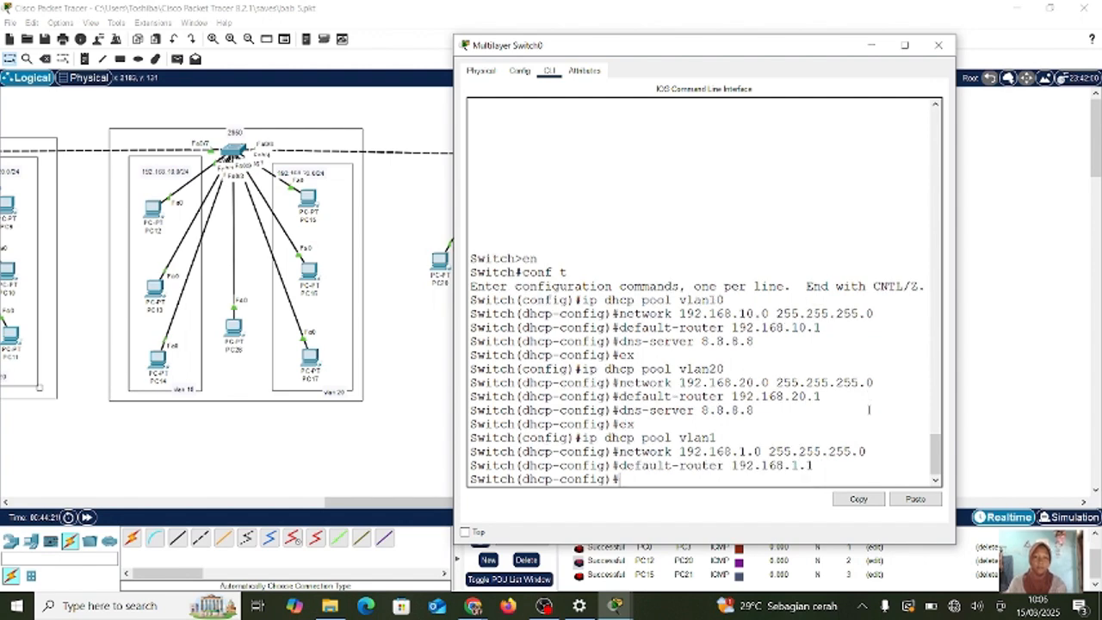
- Set the vlan1 pool's DNS server to 8.8.8.8, exit to global configuration mode and put the switch window away
key("Up")
key("Up")
key("Up")
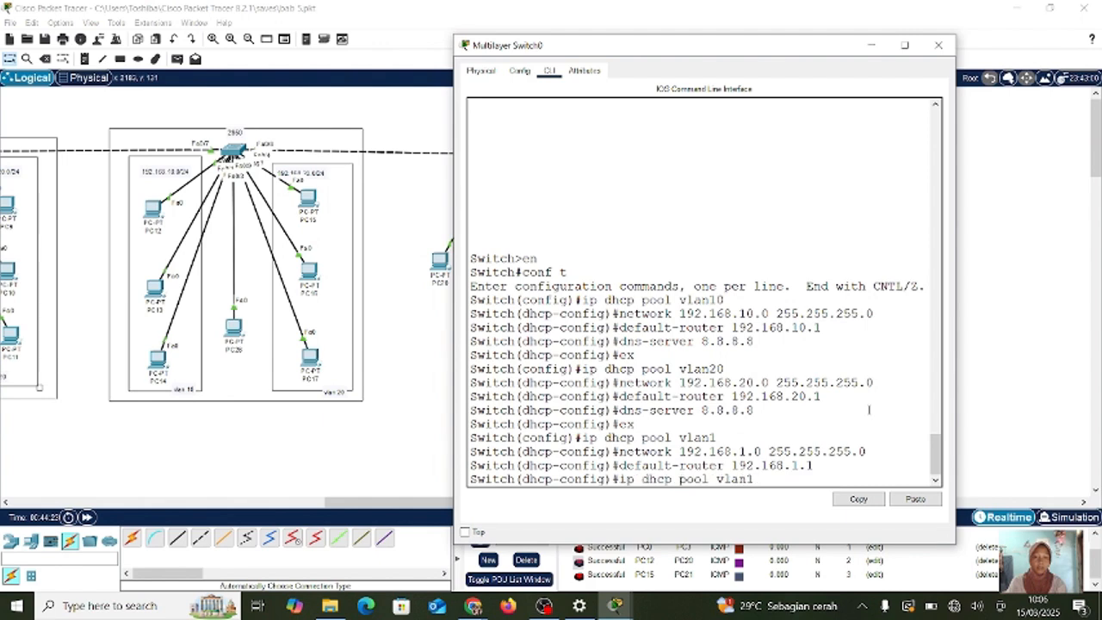
key("Up")
key("Up")
key("Up")
key("Up")
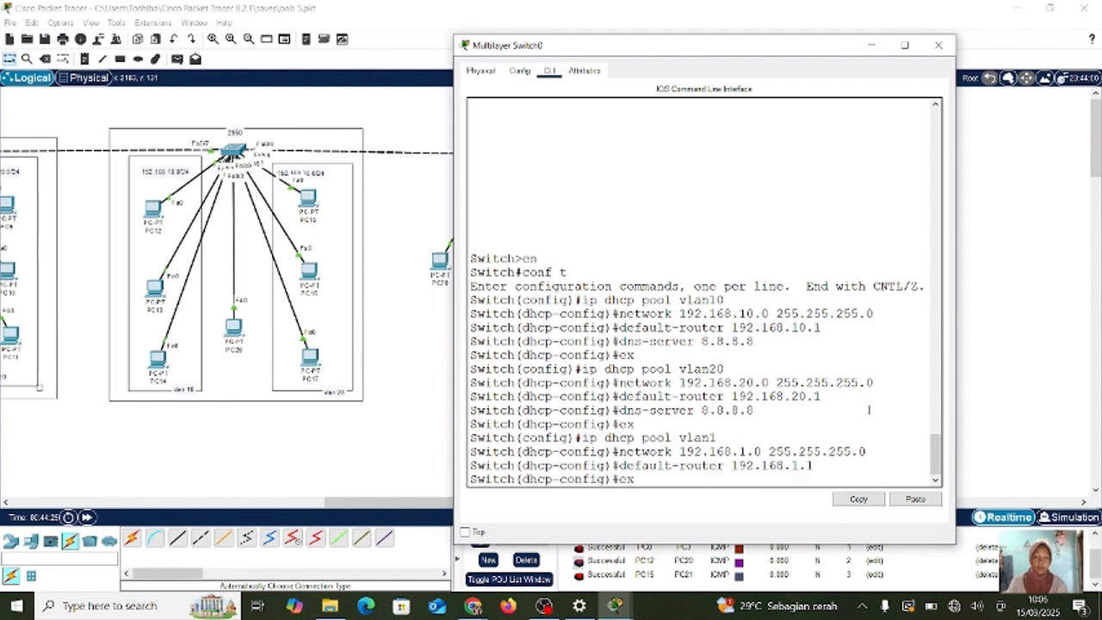
key("Down")
key("Return")
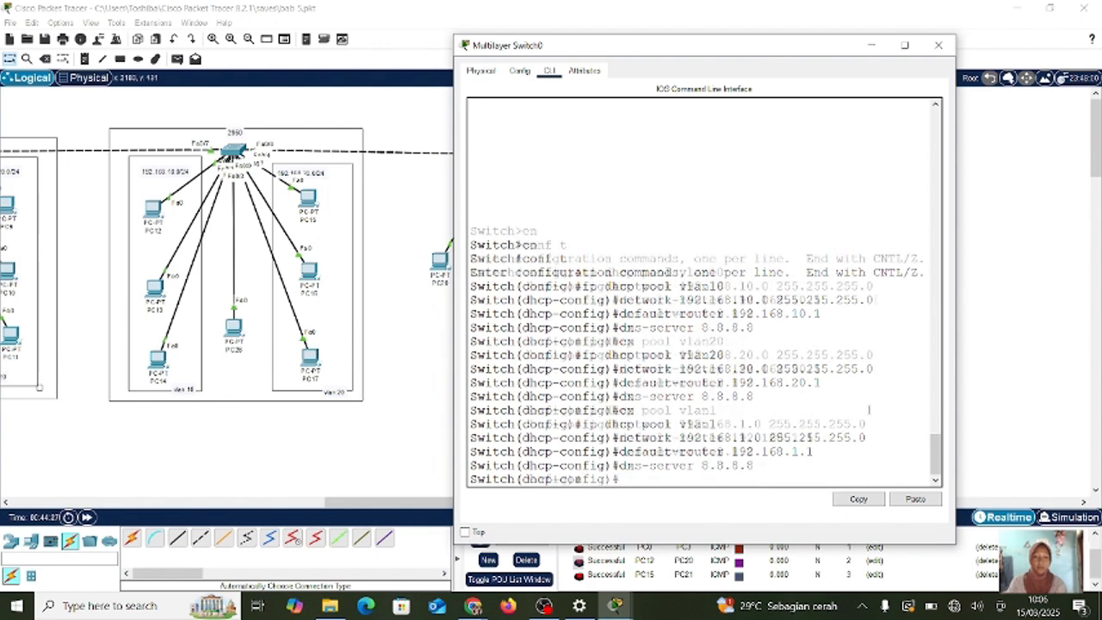
type("ex")
key("Return")
left_click(875, 45)
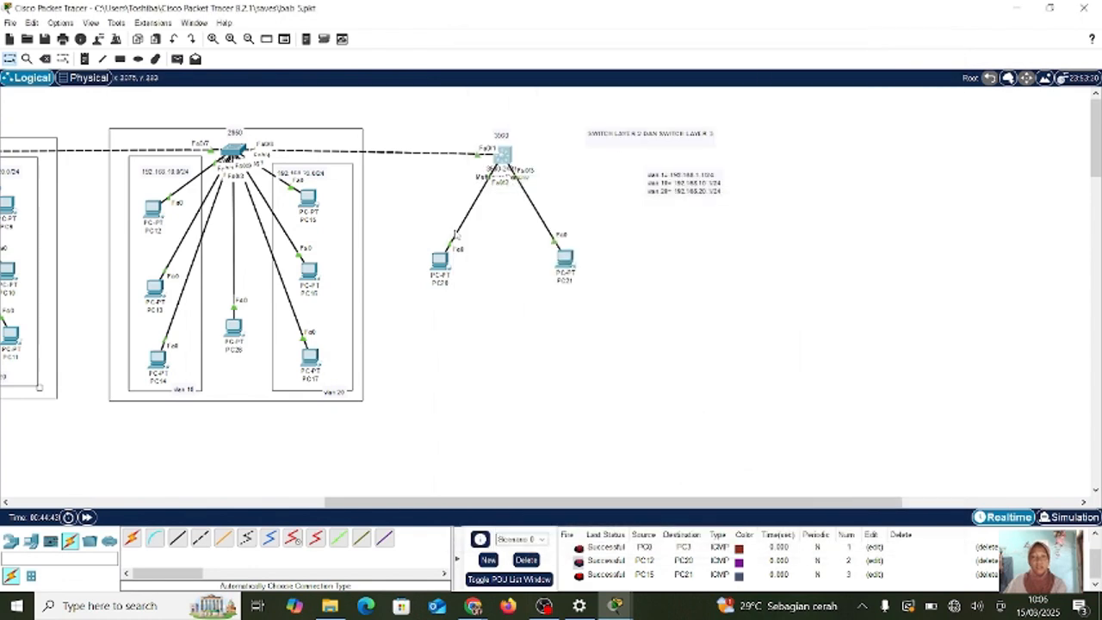
- Switch PC20's IPv4 configuration from static to DHCP and close its window
left_click(450, 263)
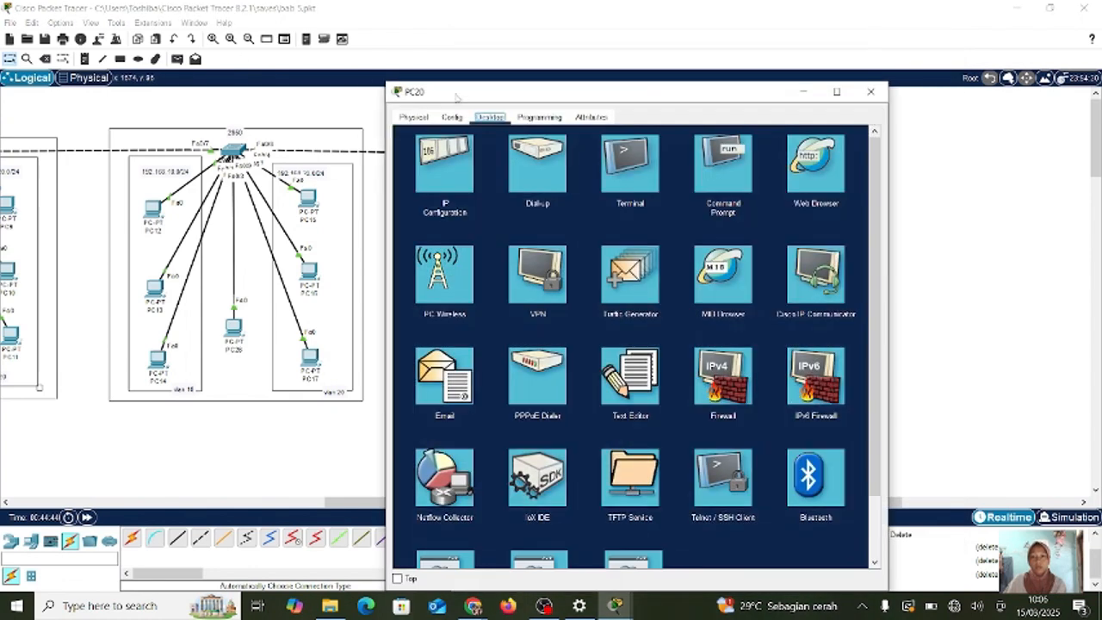
left_click(453, 194)
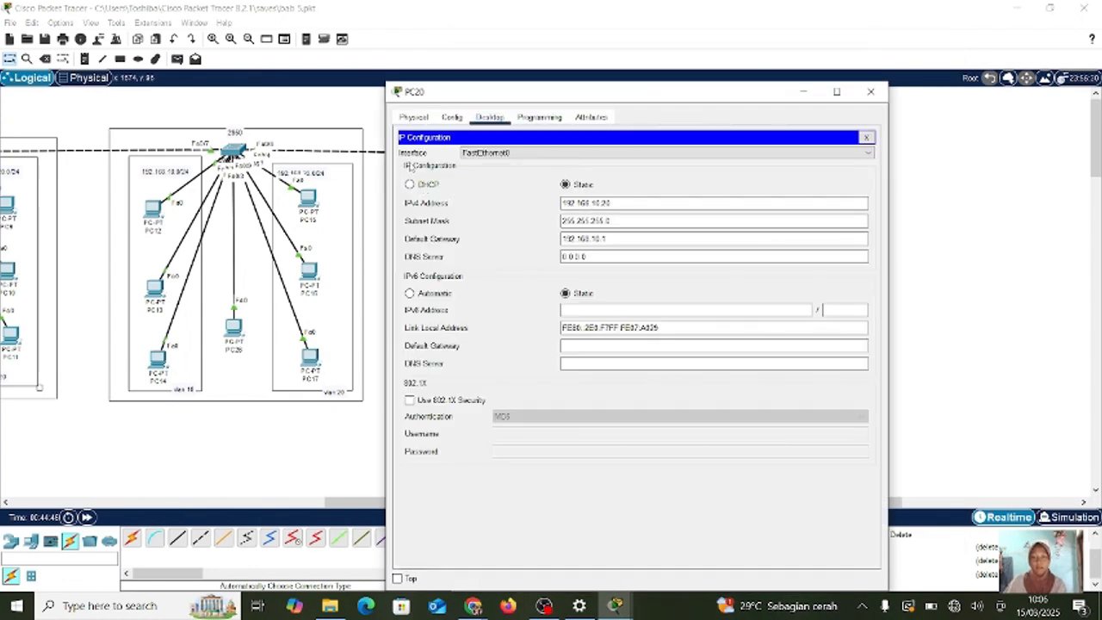
left_click(410, 184)
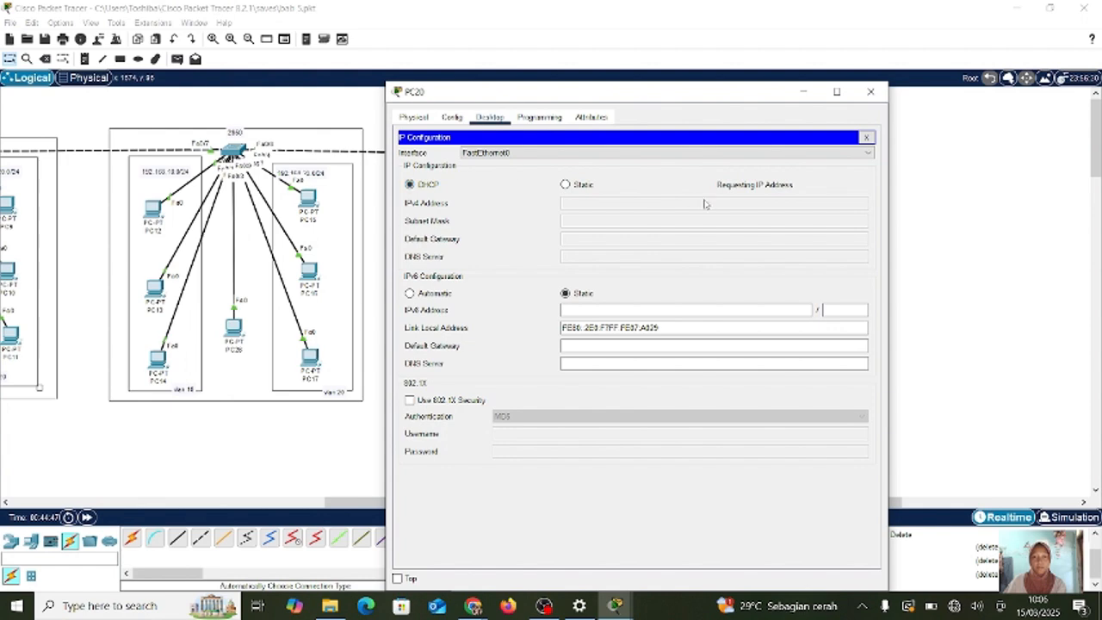
left_click(870, 91)
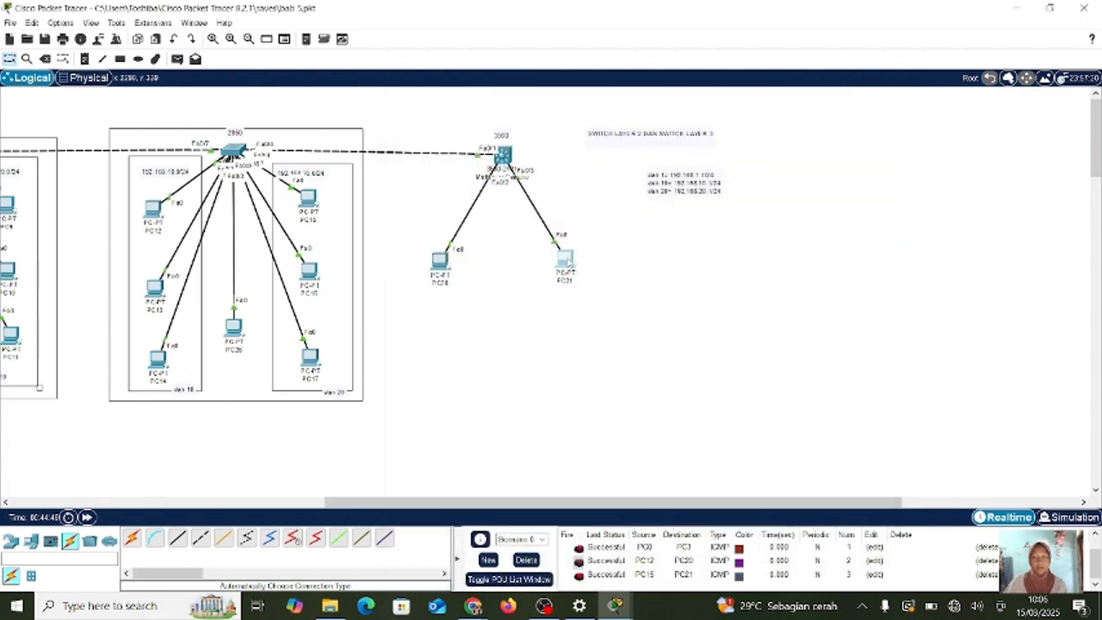
- Switch PC21's IPv4 configuration from static to DHCP and close its window
left_click(565, 260)
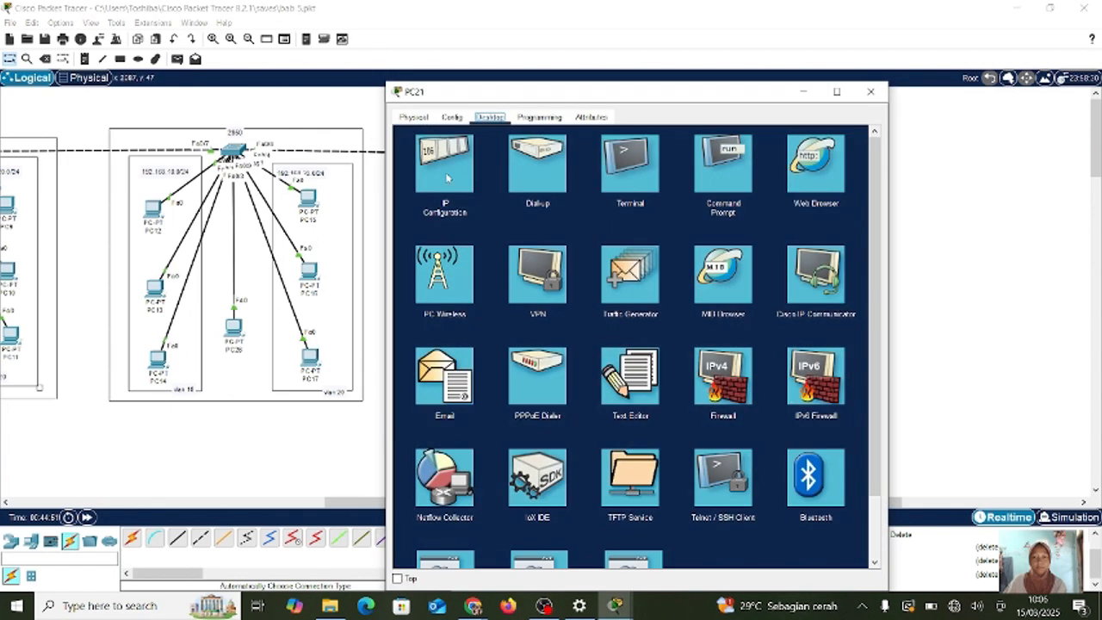
left_click(445, 174)
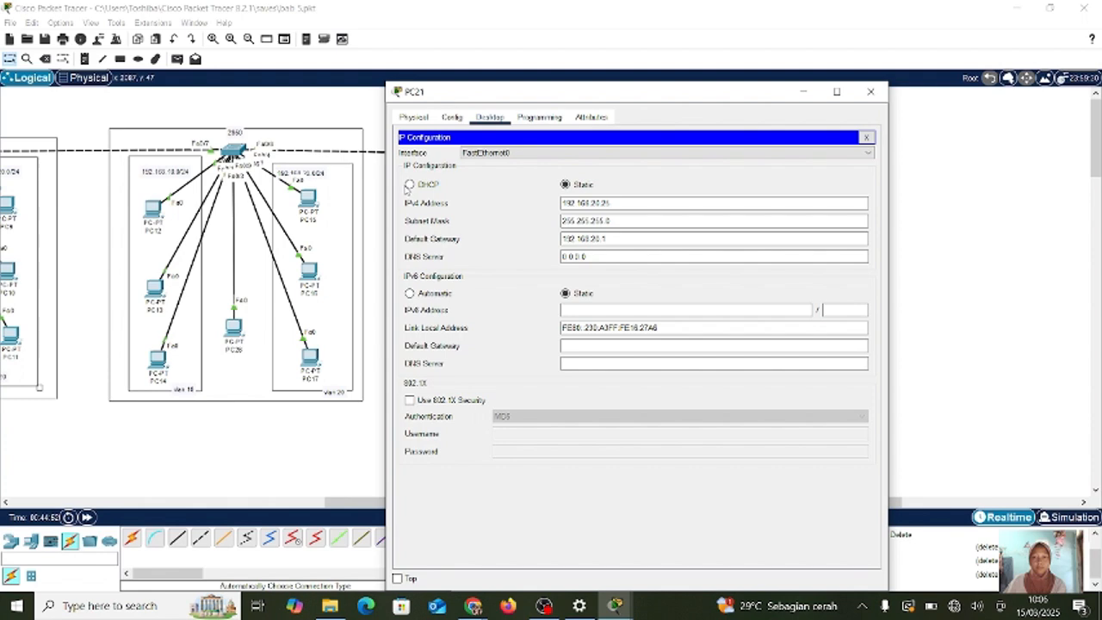
left_click(409, 185)
left_click(870, 91)
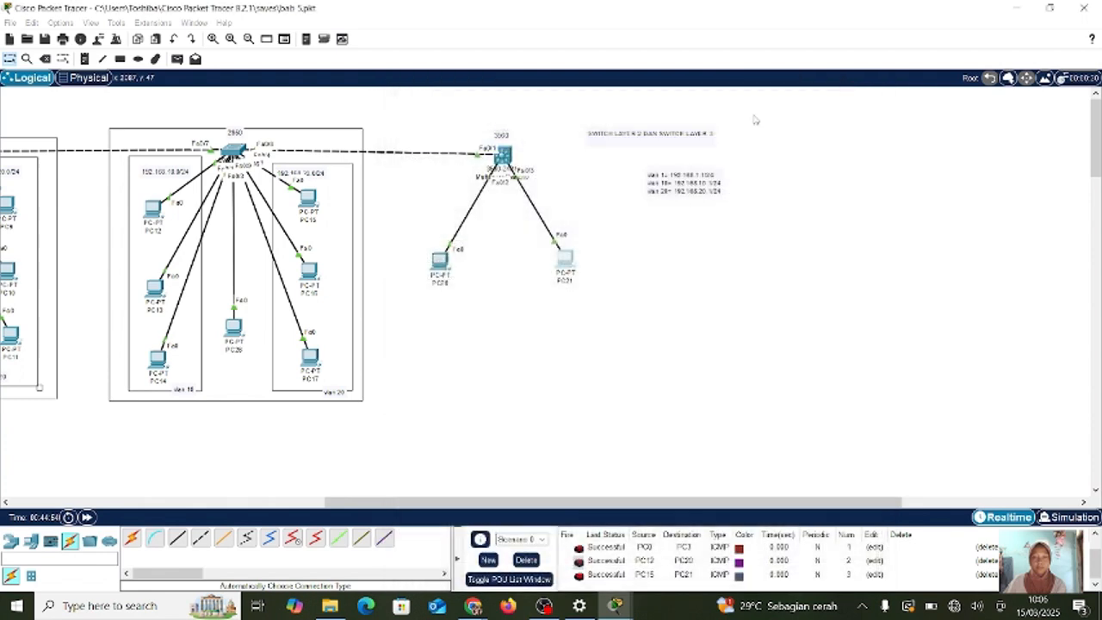
- Check the IP configuration that PC20 and PC21 received through DHCP
left_click(445, 267)
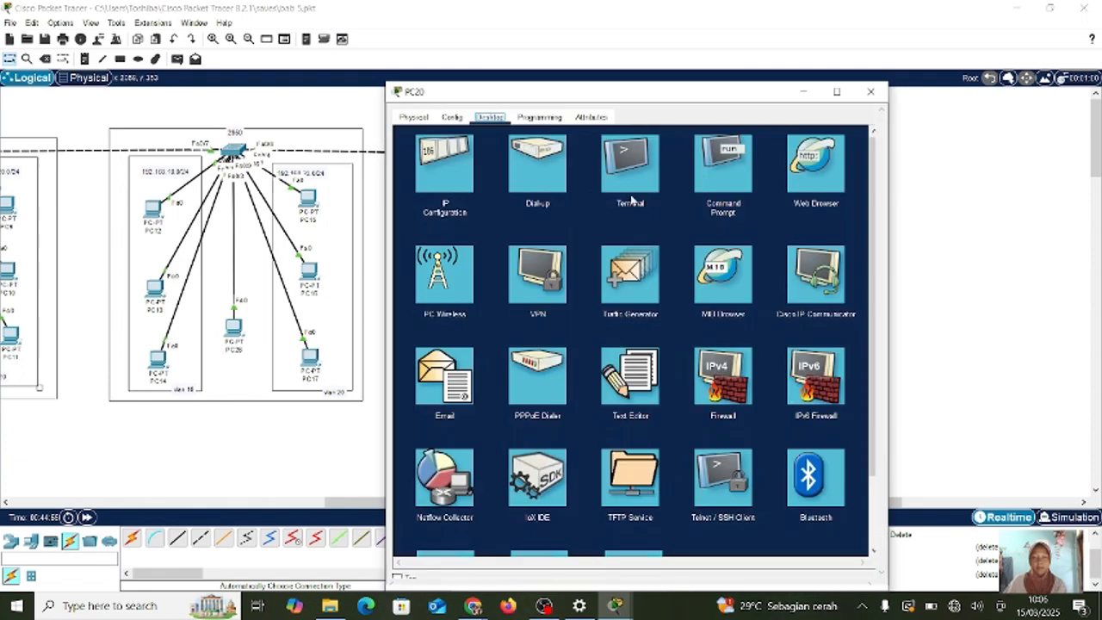
left_click(446, 173)
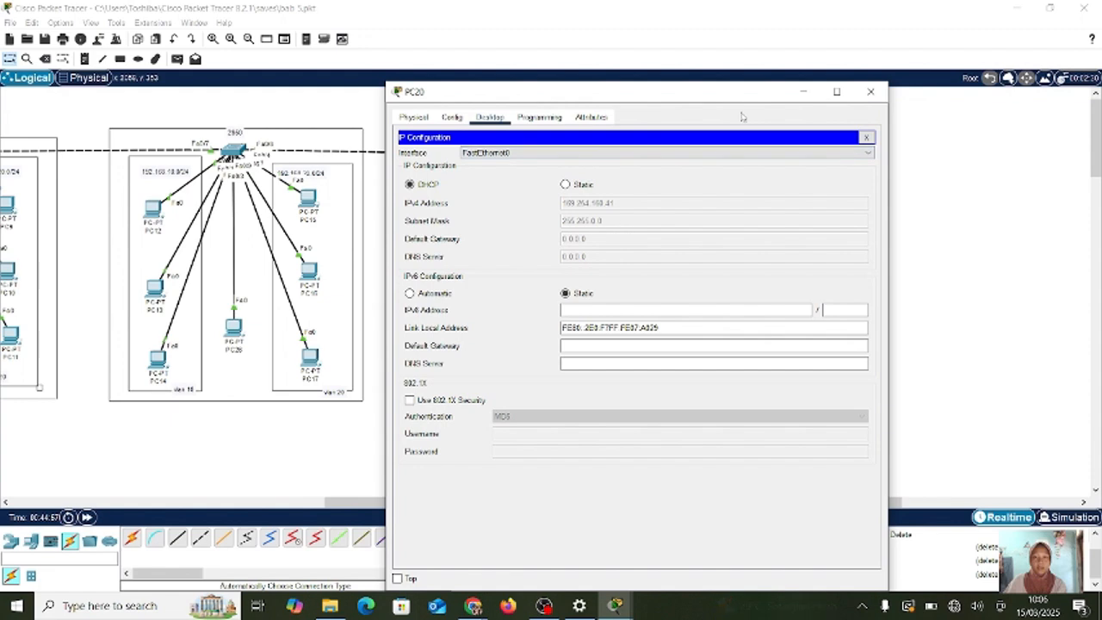
left_click(804, 91)
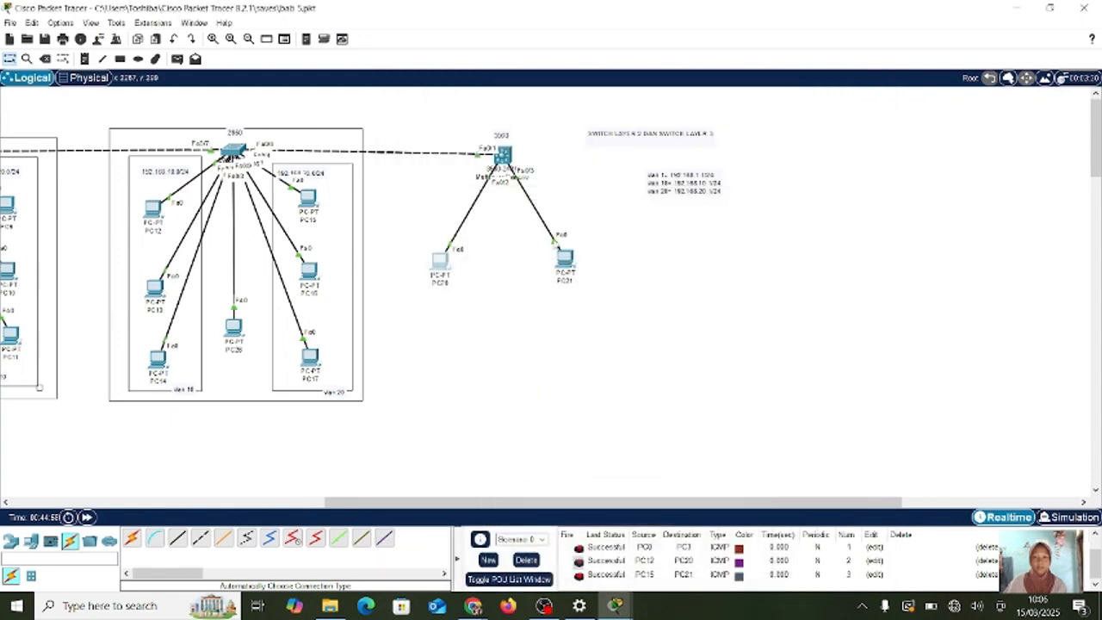
left_click(573, 264)
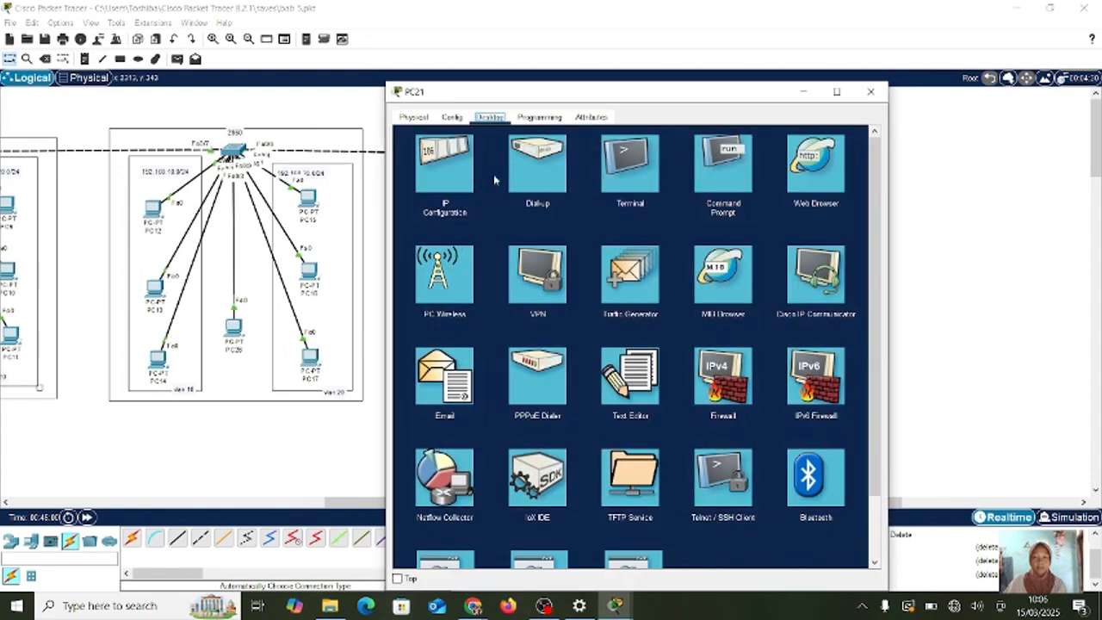
left_click(466, 182)
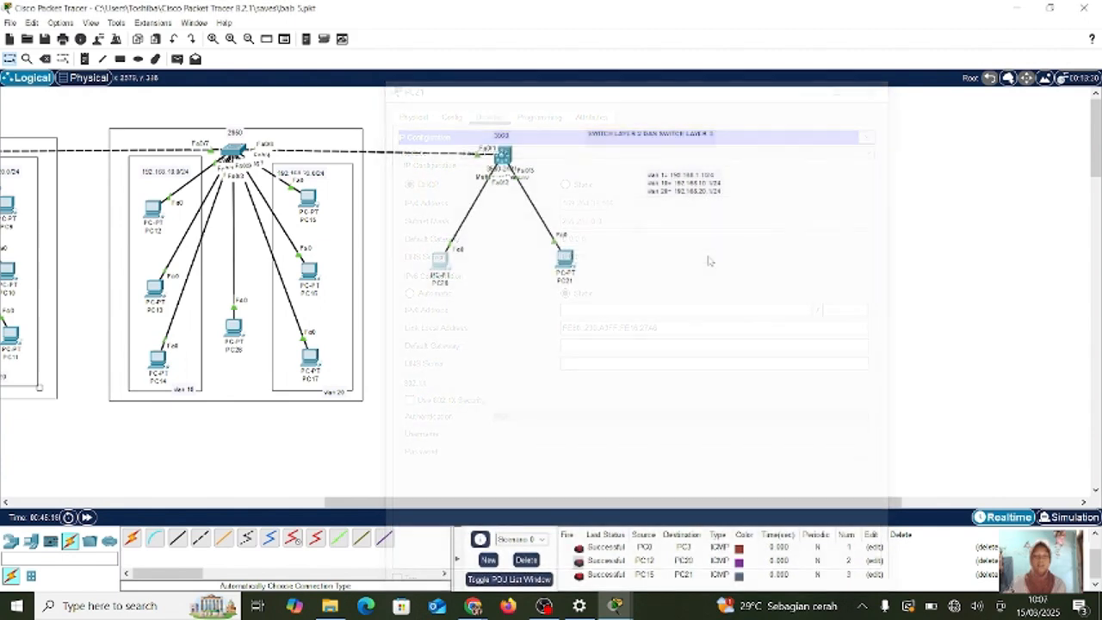
- Send a simple PDU from PC20 to PC21 and check its status in the PDU list
left_click(176, 59)
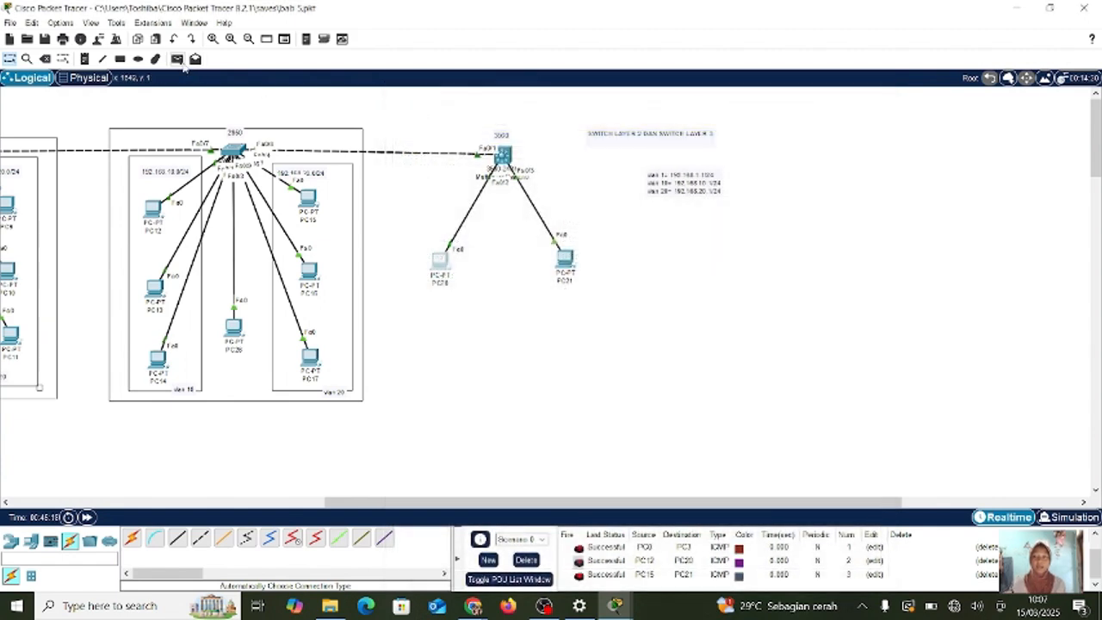
left_click(449, 252)
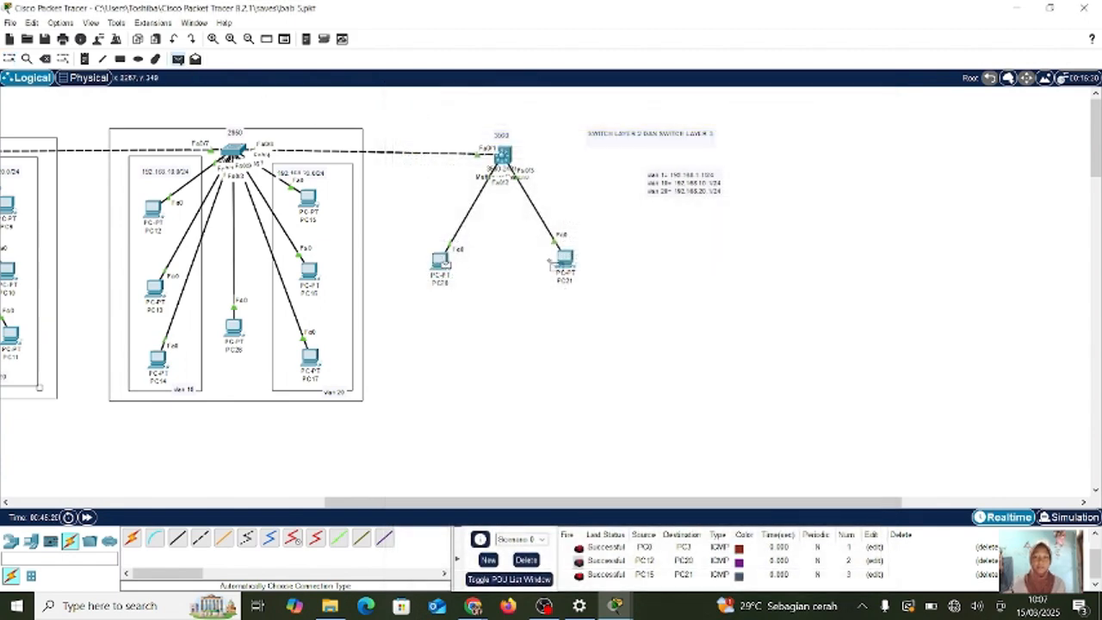
left_click(570, 260)
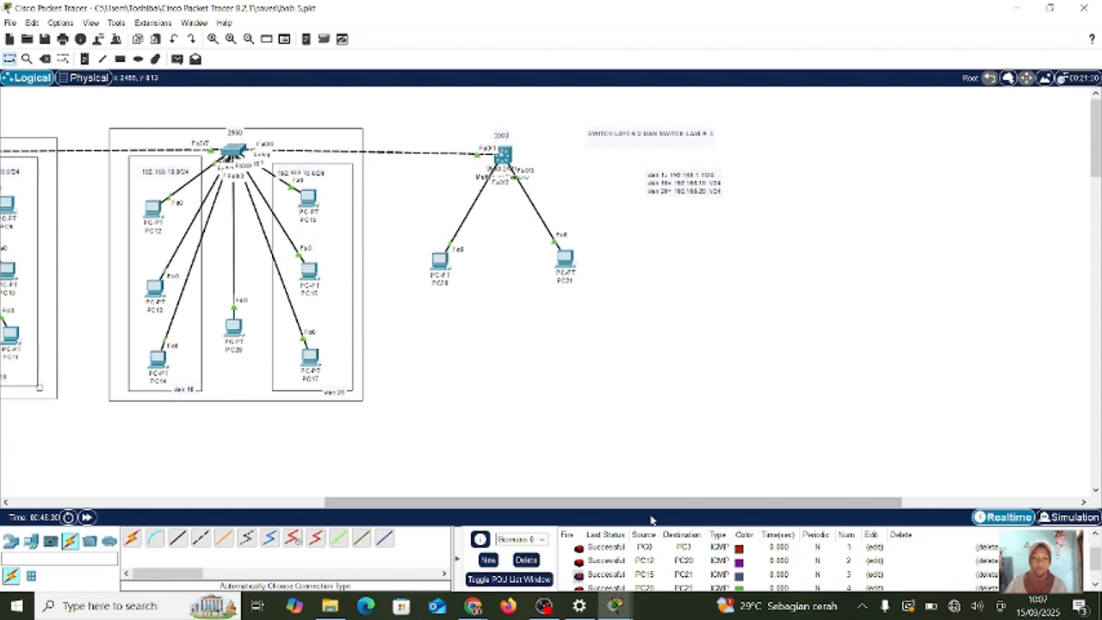
scroll(655, 555, "down", 1)
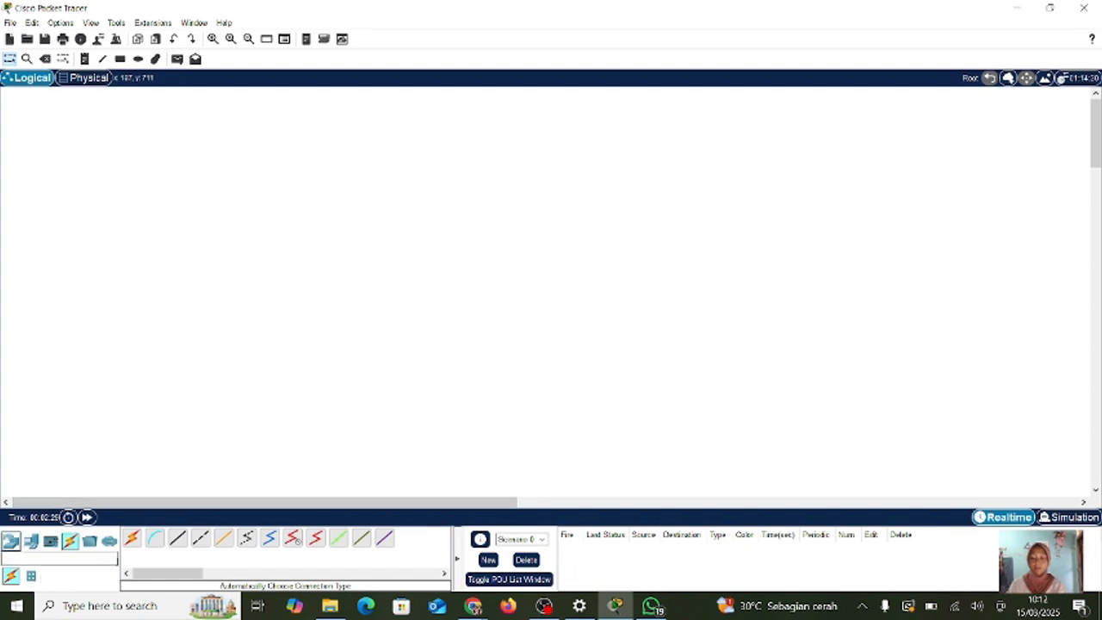
- Place an 1841 router in the upper middle of the empty workspace
left_click(10, 541)
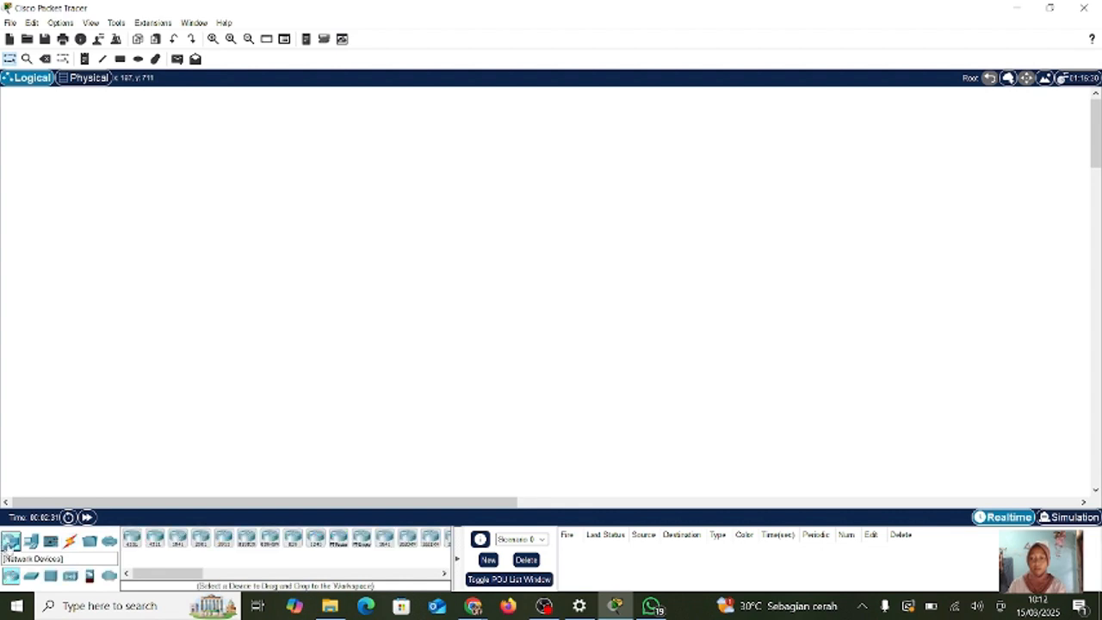
left_click(385, 539)
left_click(462, 169)
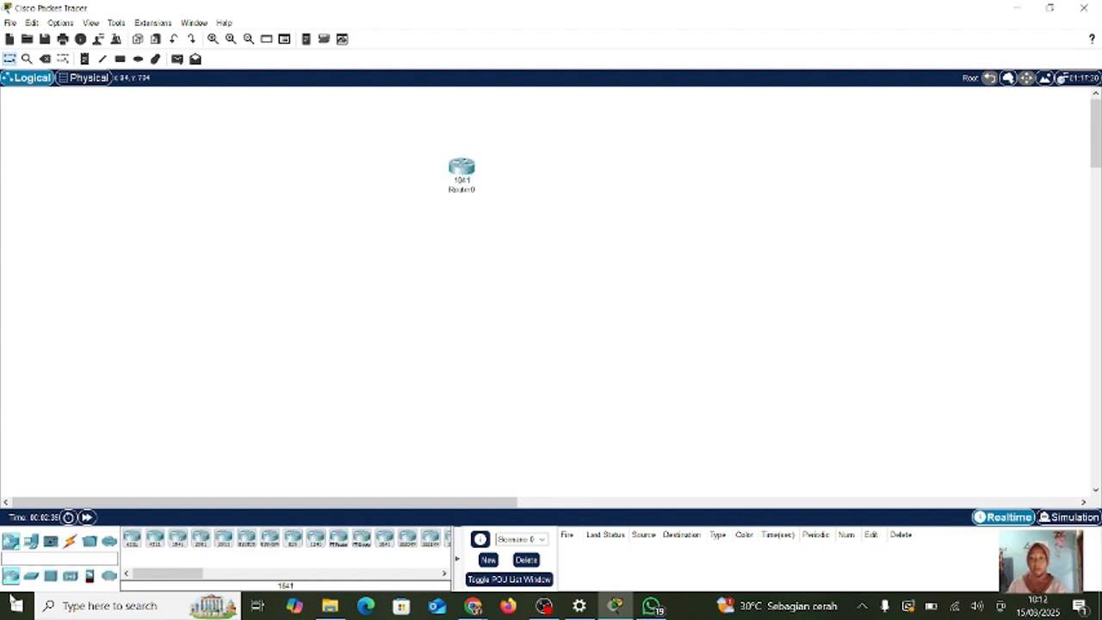
- Place three 2960 switches around the router: one to its left, one below it and one to its right
left_click(31, 576)
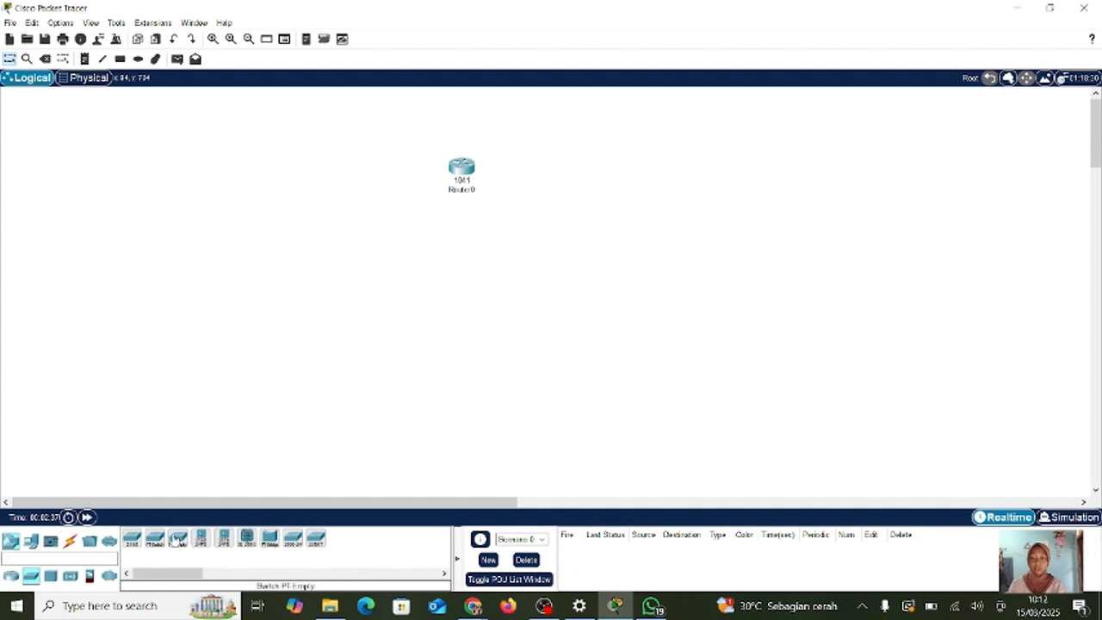
left_click(132, 538)
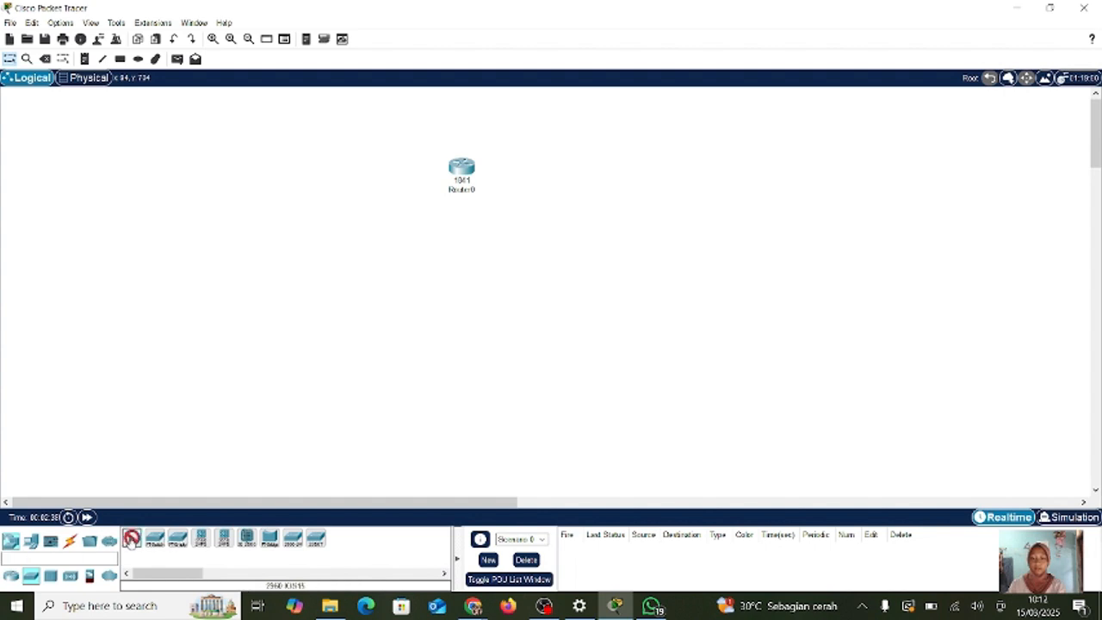
left_click(303, 245)
left_click(467, 293)
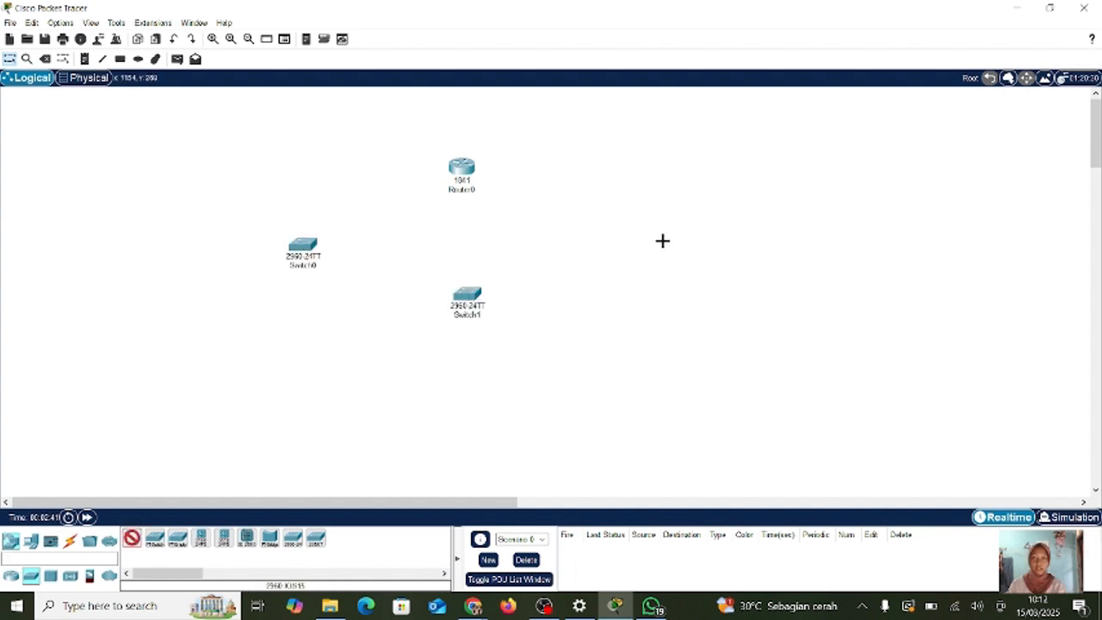
left_click(635, 247)
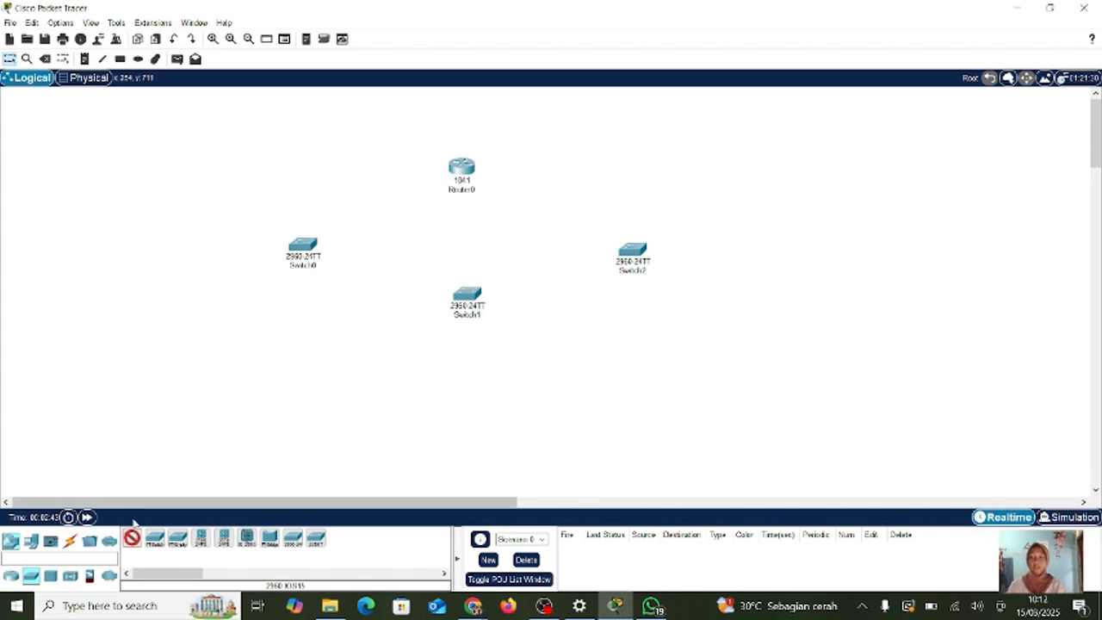
- Place ten PCs to the left of and below the left switch, in rows of two, four and four
left_click(31, 541)
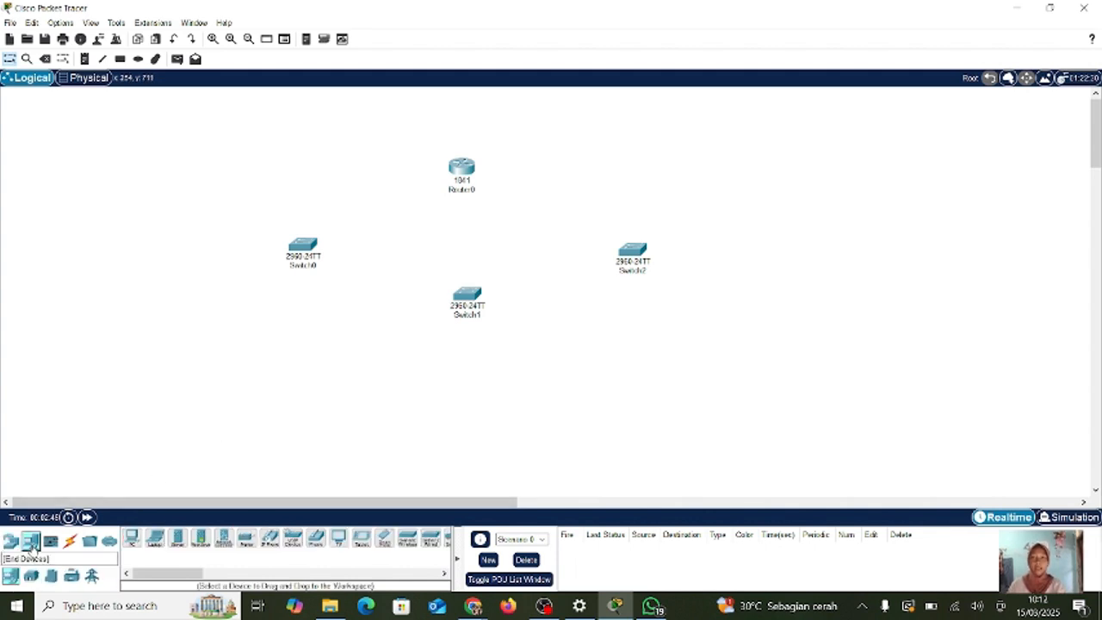
left_click(132, 538, "ctrl")
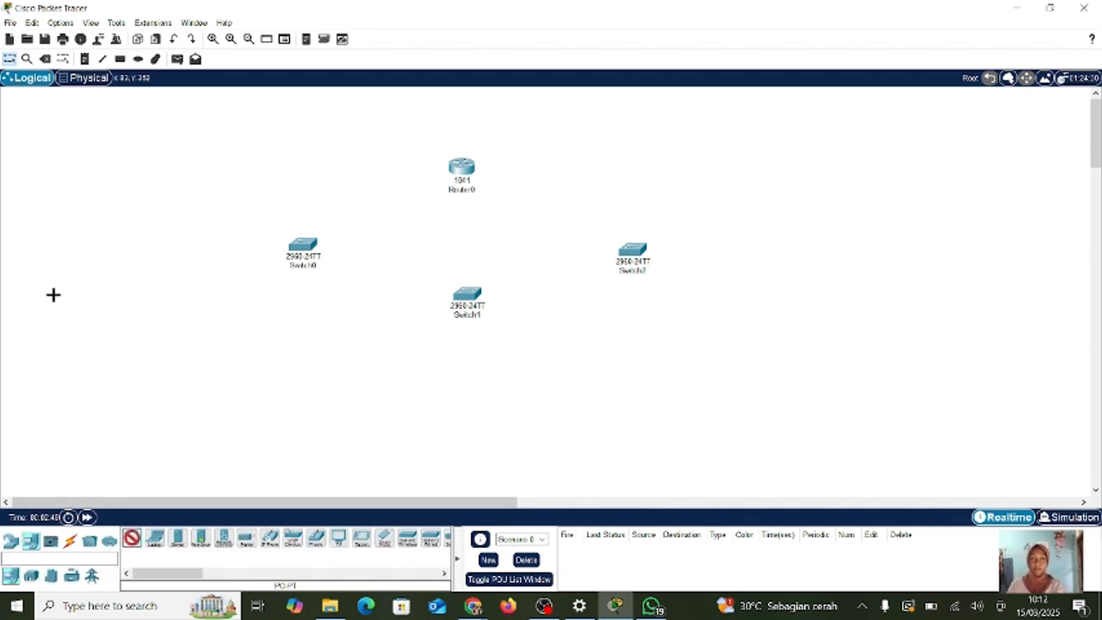
left_click(102, 251)
left_click(123, 250)
left_click(99, 327)
left_click(125, 328)
left_click(146, 329)
left_click(170, 329)
left_click(100, 405)
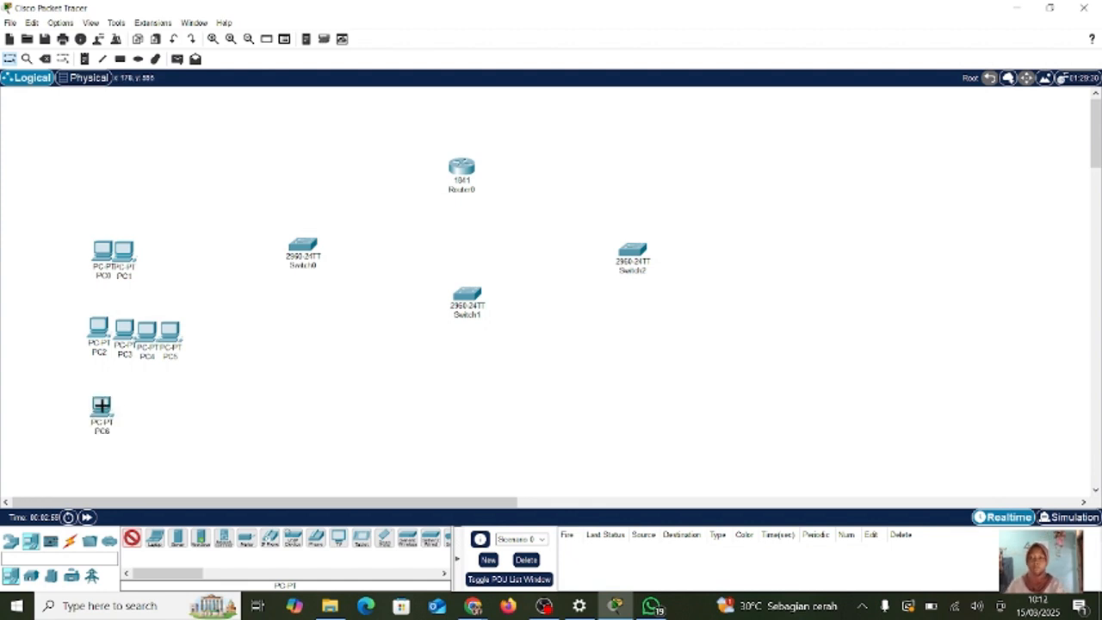
left_click(122, 405)
left_click(169, 407)
left_click(195, 406)
- Place four PCs in two rows of two below the middle switch
left_click(418, 361)
left_click(491, 360)
left_click(420, 417)
left_click(481, 419)
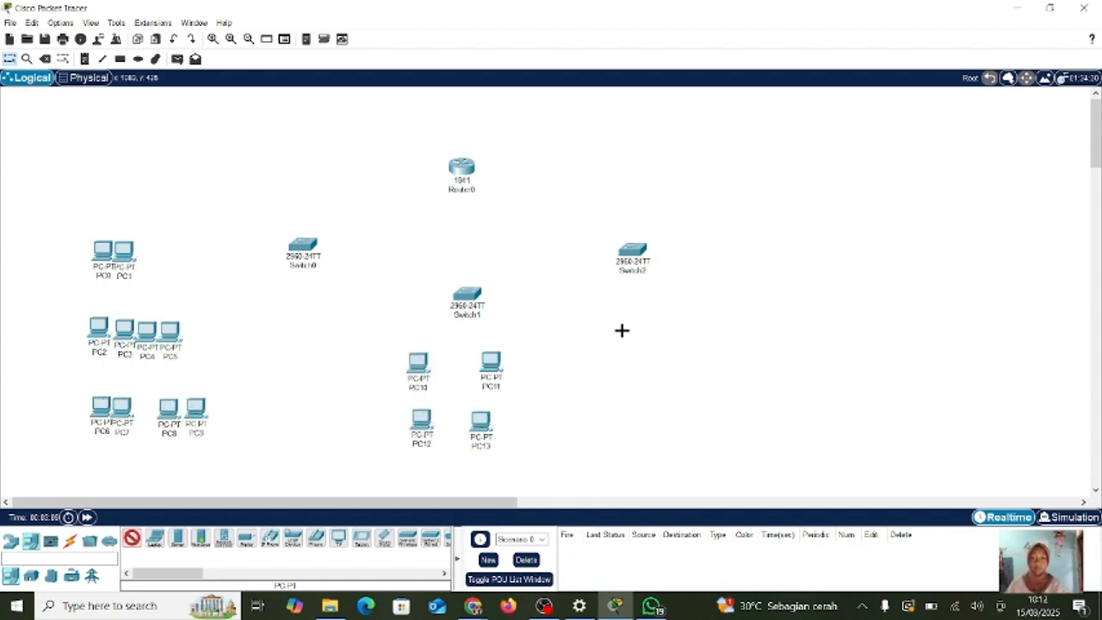
- Place ten PCs near the right switch, in rows of two, four and four
left_click(637, 414)
left_click(668, 418)
left_click(745, 418)
left_click(638, 325)
left_click(665, 326)
left_click(704, 326)
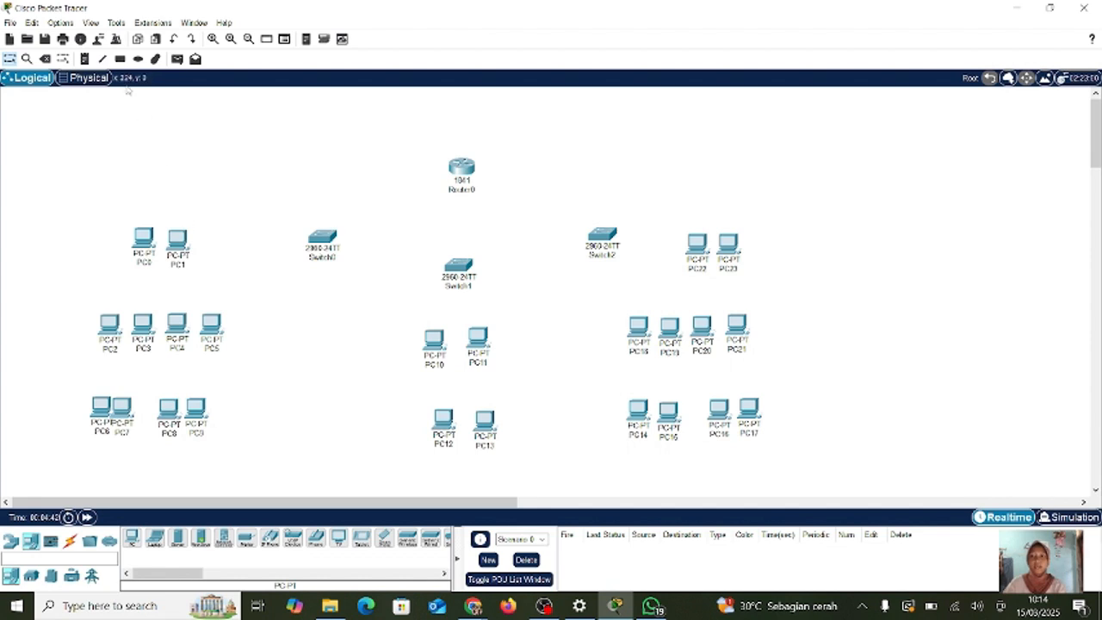
- Draw unfilled outline rectangles around each of the three left PC rows and the two PC pairs below the middle switch
left_click(120, 58)
mouse_move(124, 210)
left_mouse_down()
mouse_move(197, 254)
mouse_move(204, 274)
left_mouse_up()
mouse_move(91, 303)
left_mouse_down()
mouse_move(224, 317)
mouse_move(231, 363)
left_mouse_up()
left_click_drag(83, 384, 226, 447)
left_click_drag(417, 310, 507, 385)
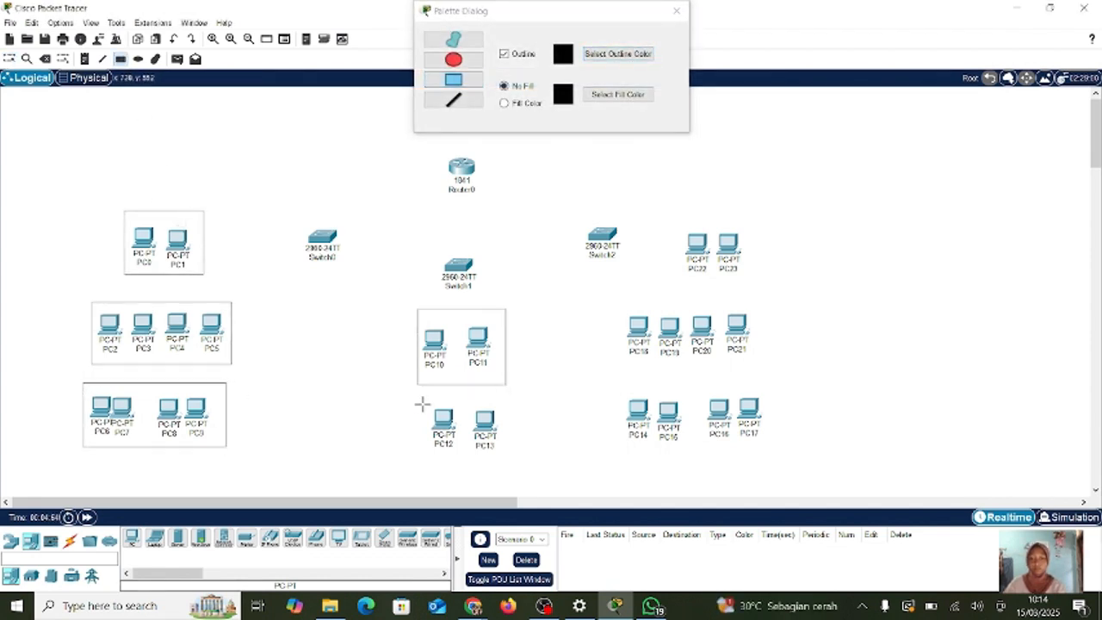
left_click_drag(419, 404, 504, 461)
mouse_move(622, 385)
left_mouse_down()
mouse_move(708, 371)
mouse_move(690, 367)
left_mouse_up()
left_click(45, 60)
left_click(628, 371)
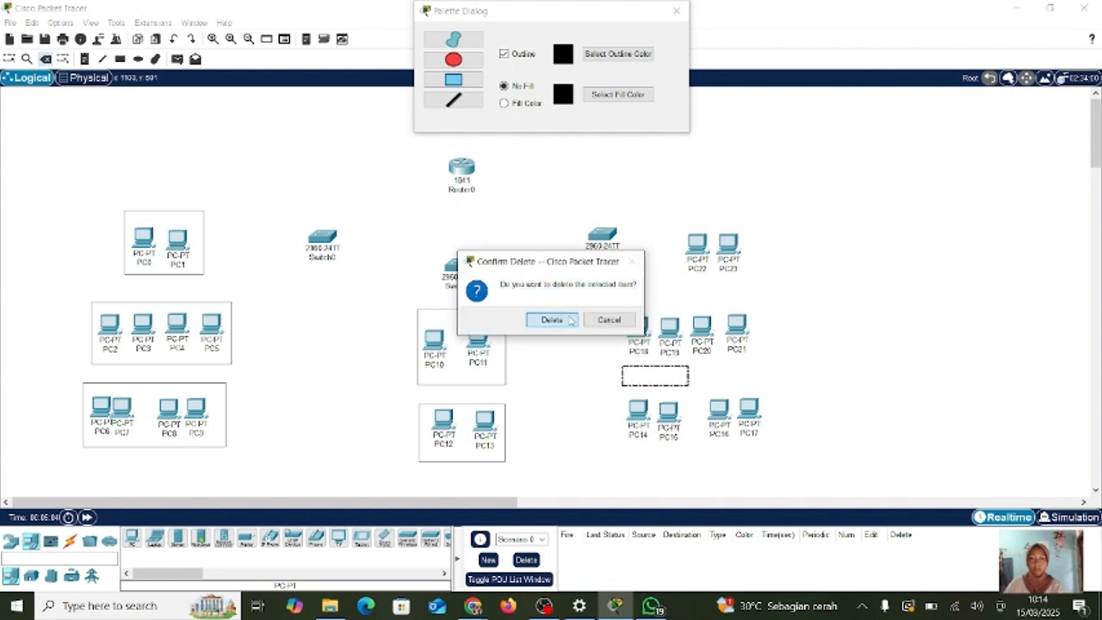
left_click(561, 321)
- Draw unfilled outline rectangles around each of the three PC rows near the right switch
left_click(454, 79)
left_click_drag(620, 393, 775, 453)
left_click_drag(615, 299, 772, 377)
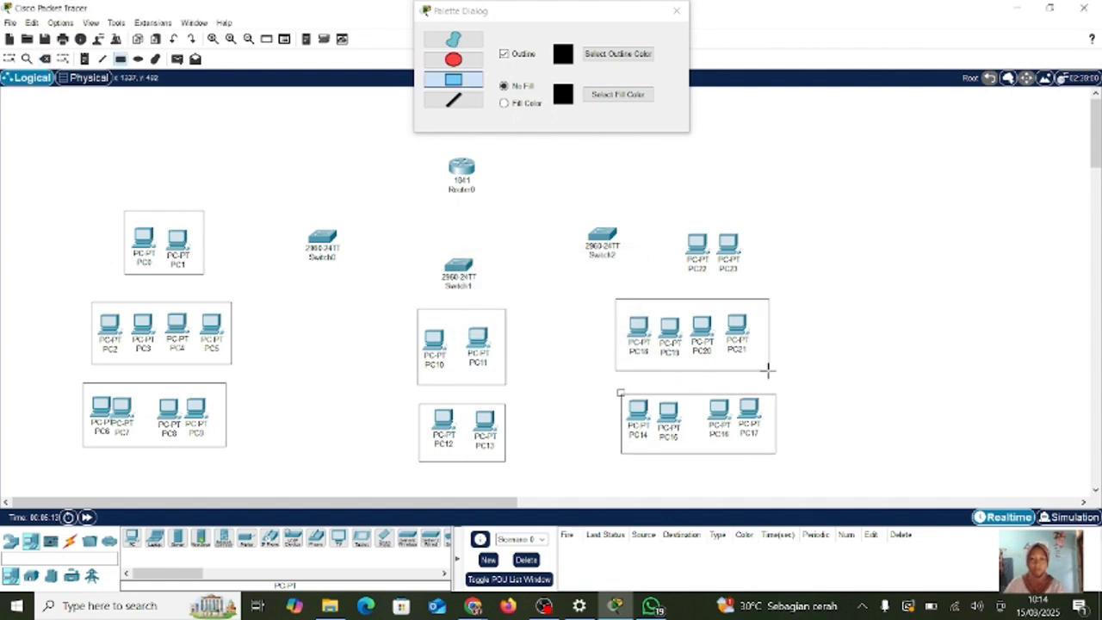
left_click_drag(675, 216, 766, 277)
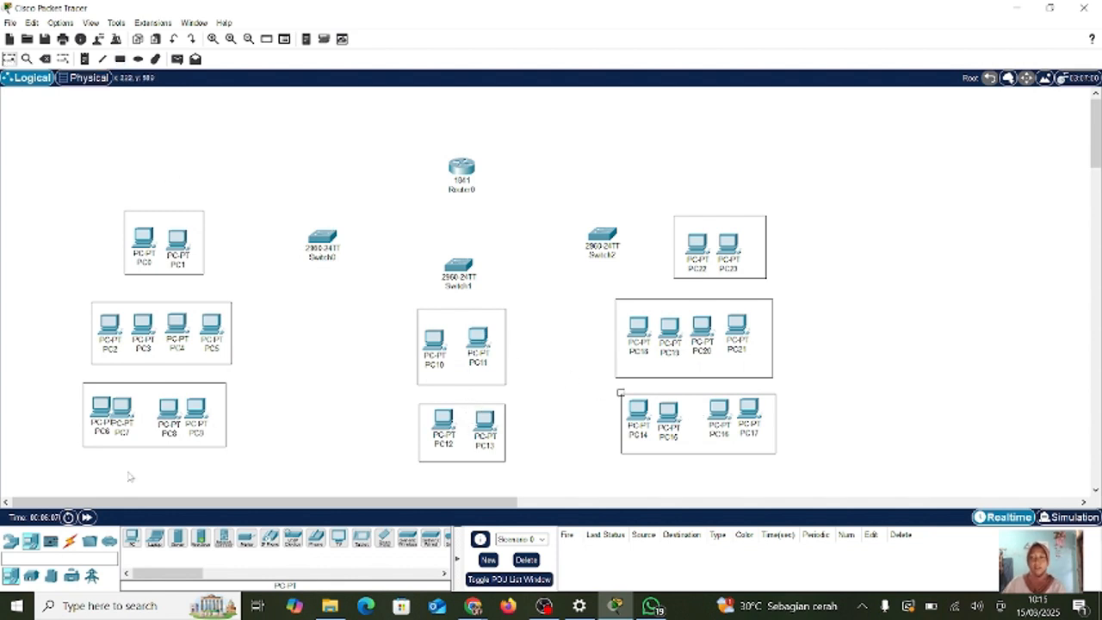
- Connect Router0 to Switch1 with an automatically chosen cable type
left_click(68, 548)
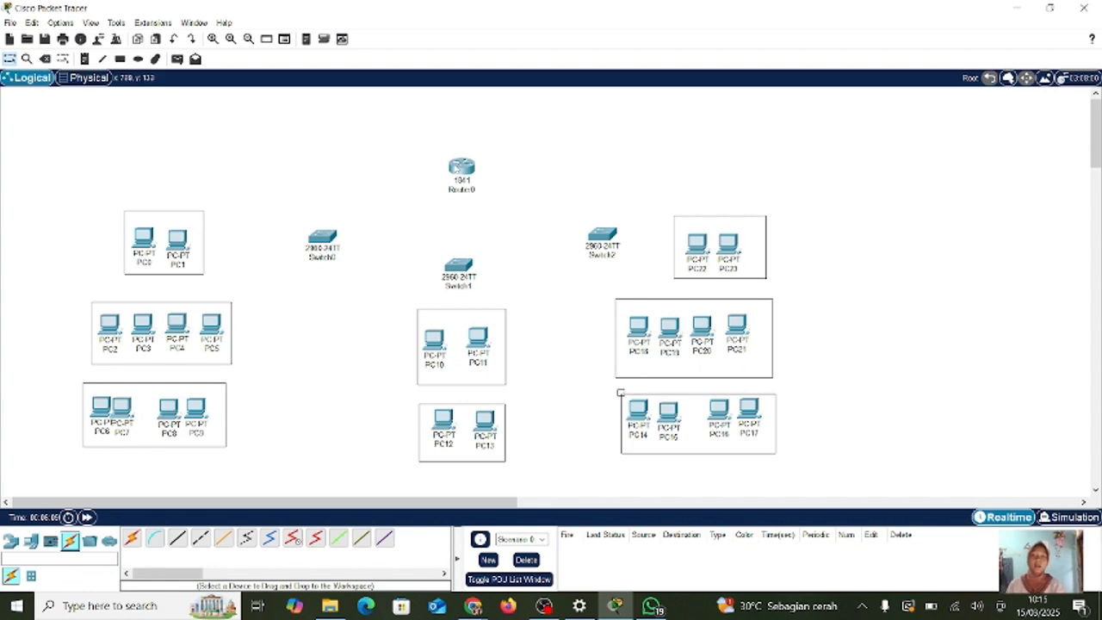
left_click(465, 166)
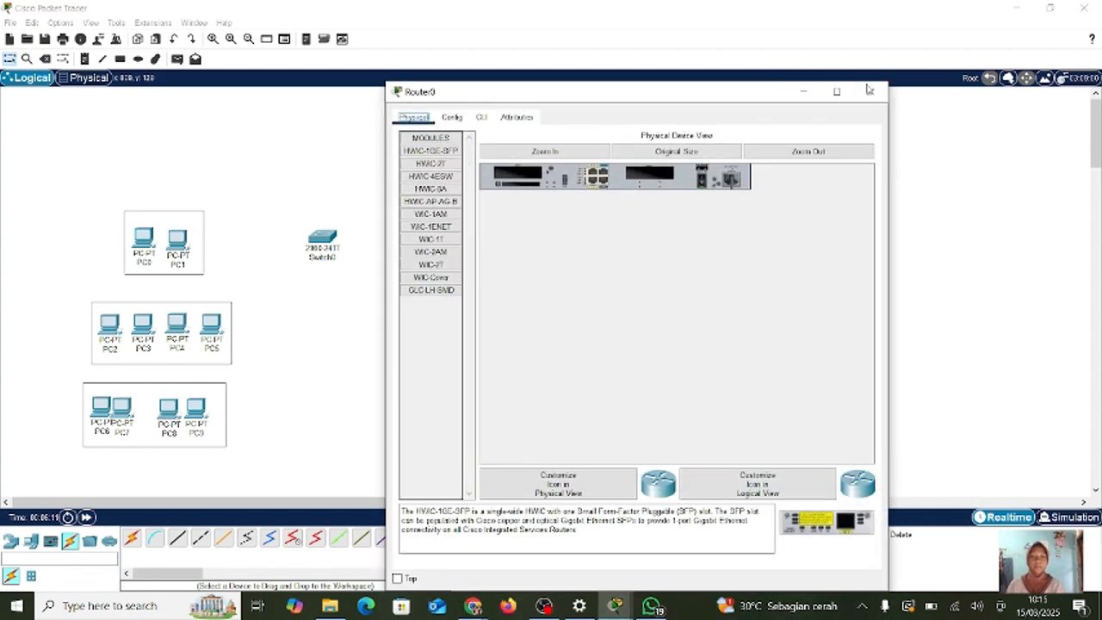
left_click(869, 91)
left_click(131, 538)
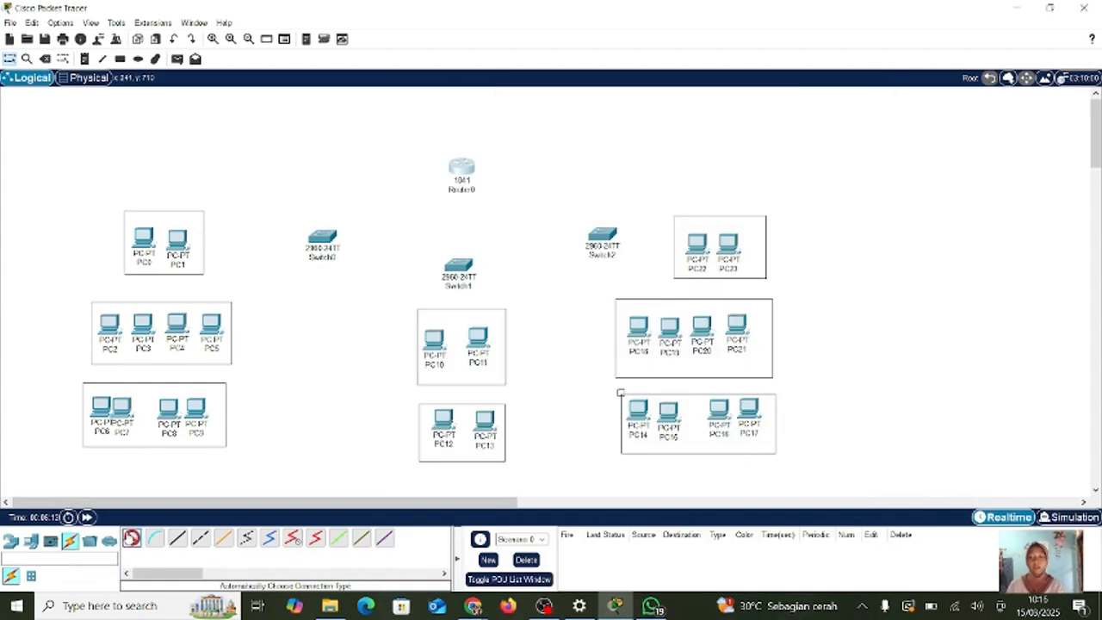
left_click(464, 165)
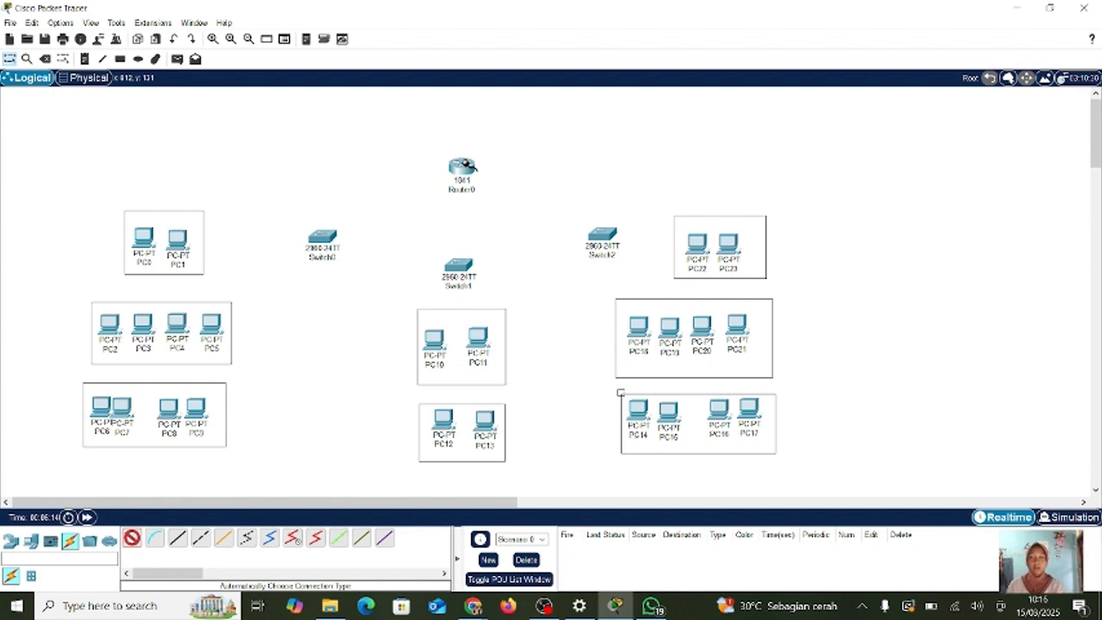
left_click(459, 265)
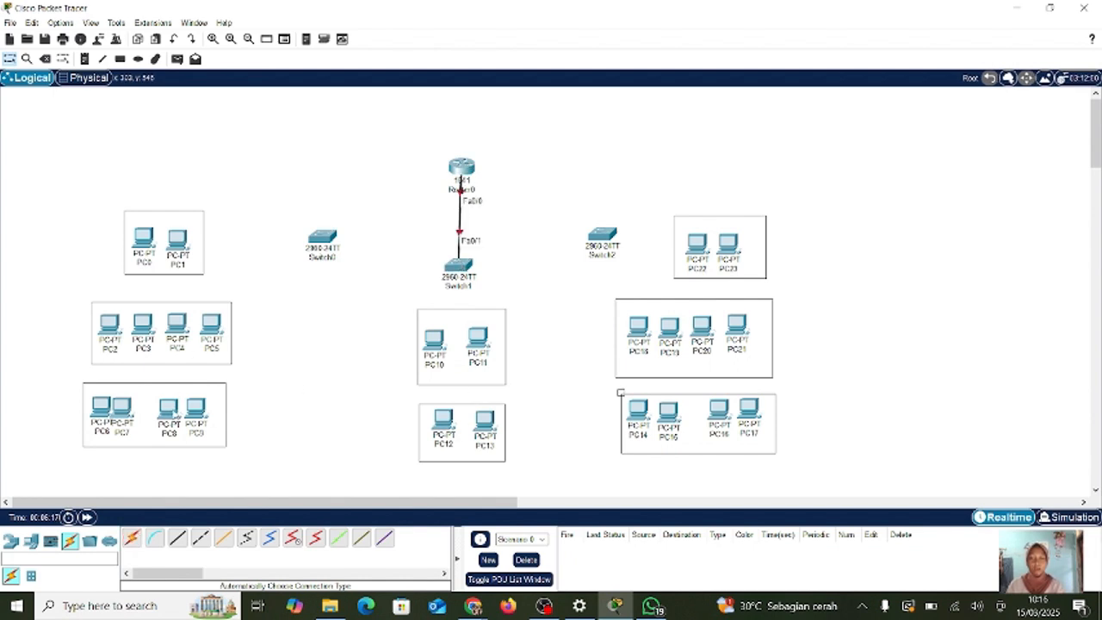
- Connect Switch1 to Switch0 and to Switch2 using automatically chosen cables
left_click(131, 538)
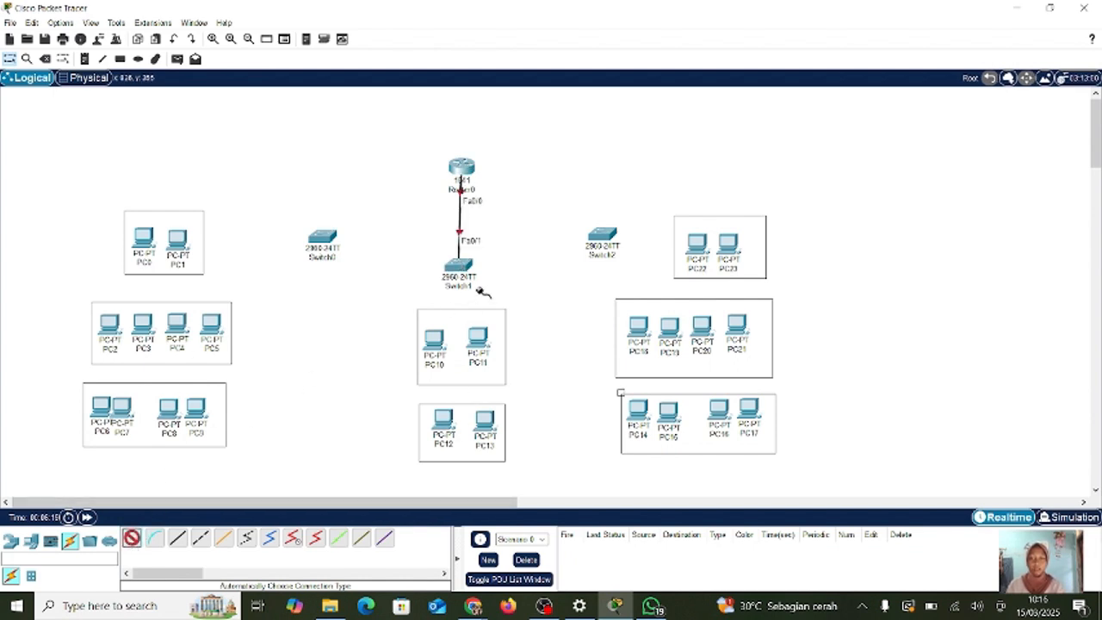
left_click(455, 263)
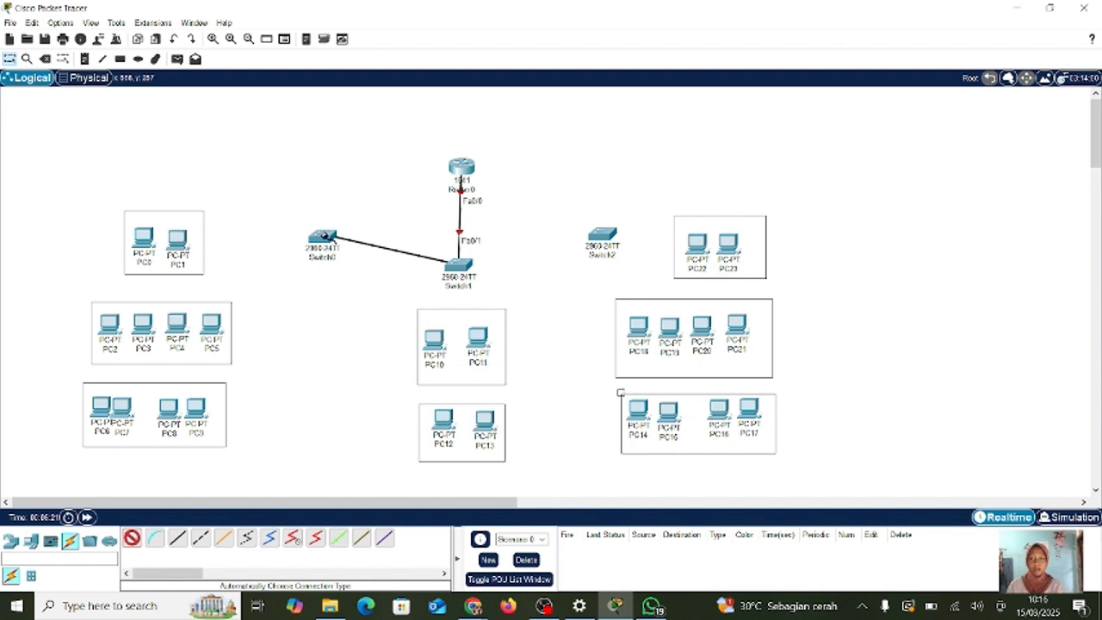
left_click(323, 240)
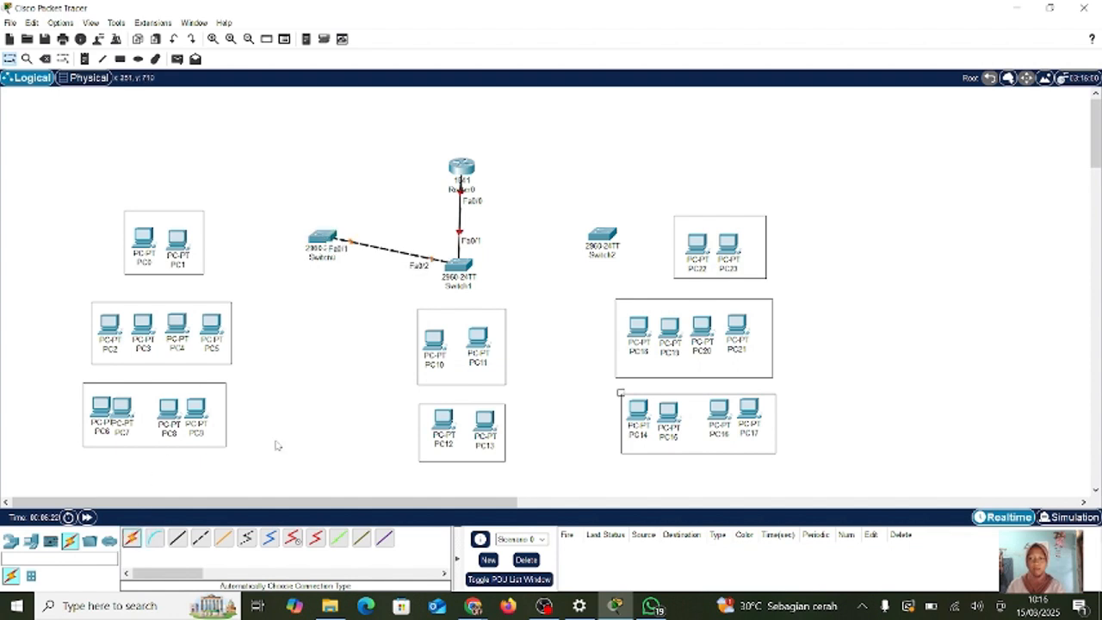
left_click(133, 540)
left_click(458, 272)
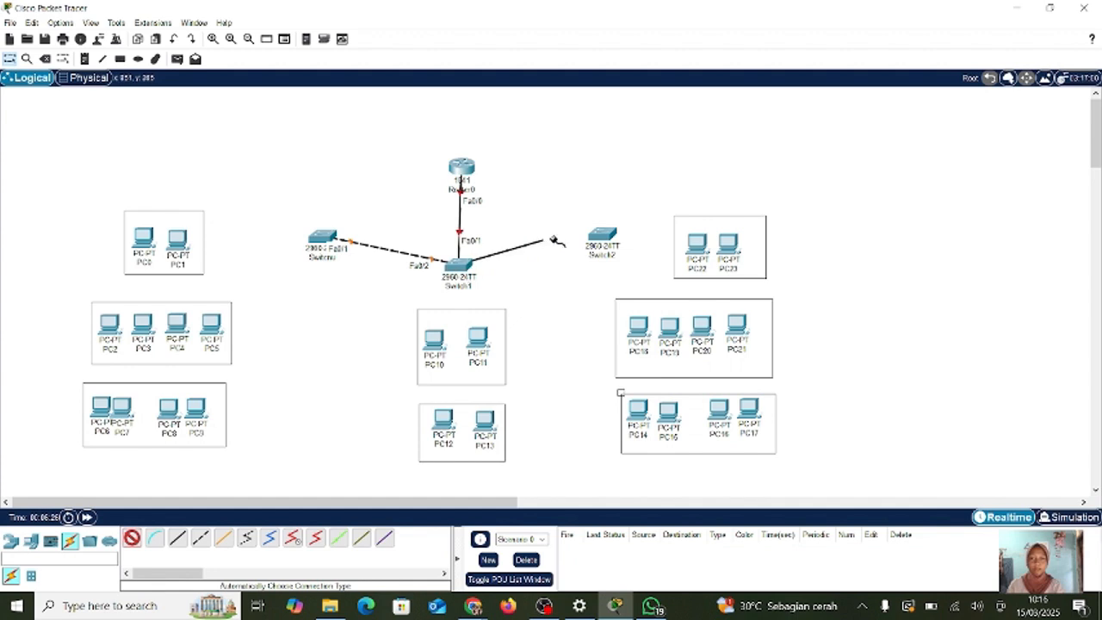
left_click(603, 235)
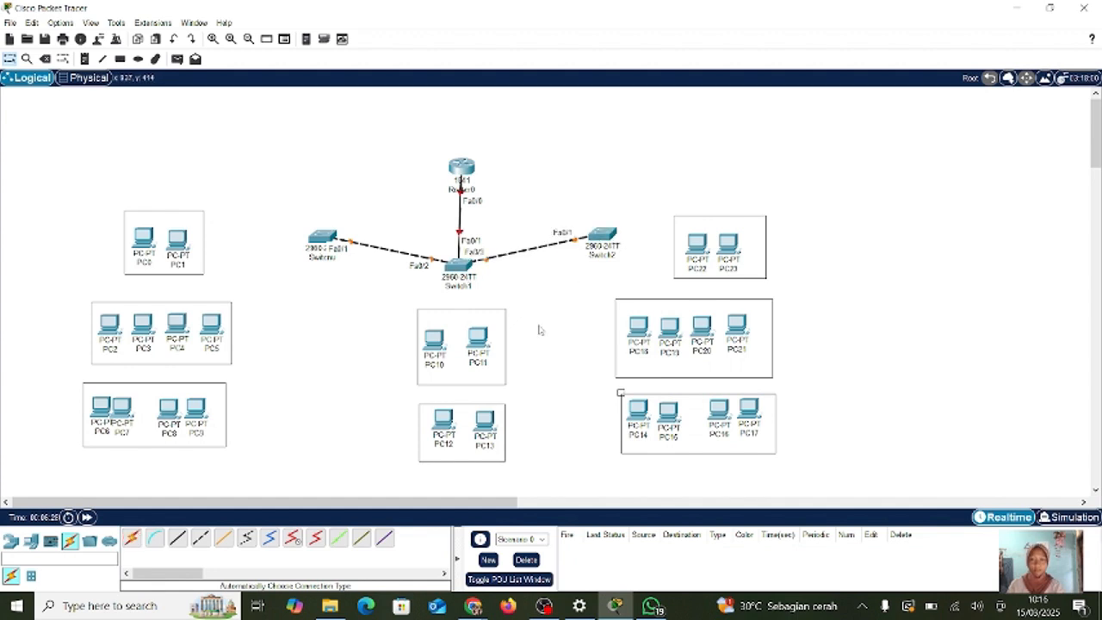
- Cable Switch0 to PC0 and PC1 with the automatic connection type
left_click(134, 540)
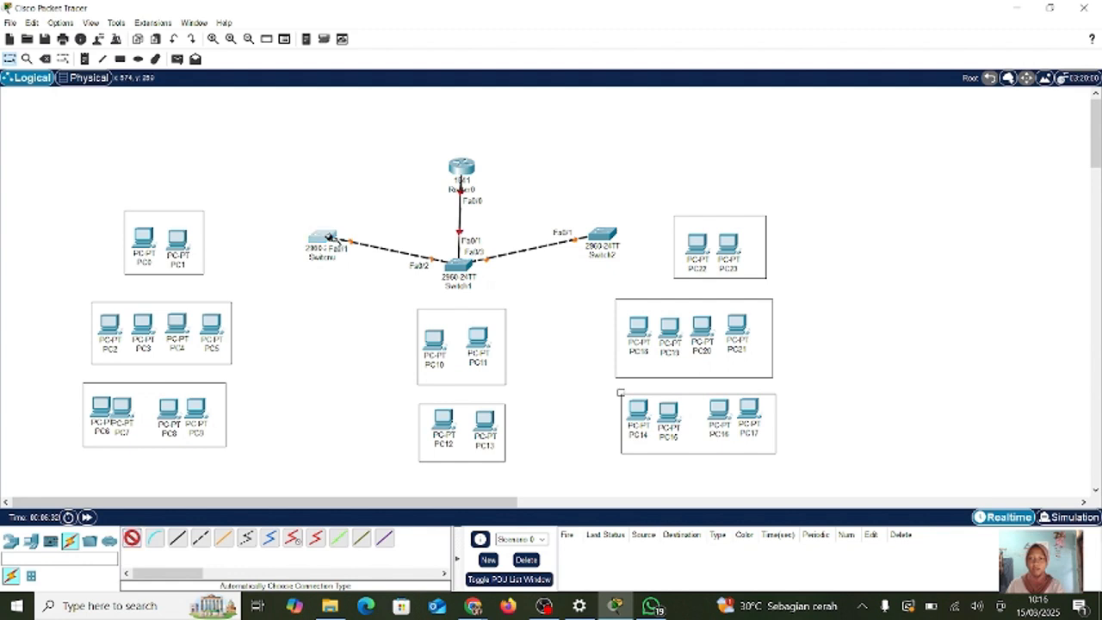
left_click(321, 230)
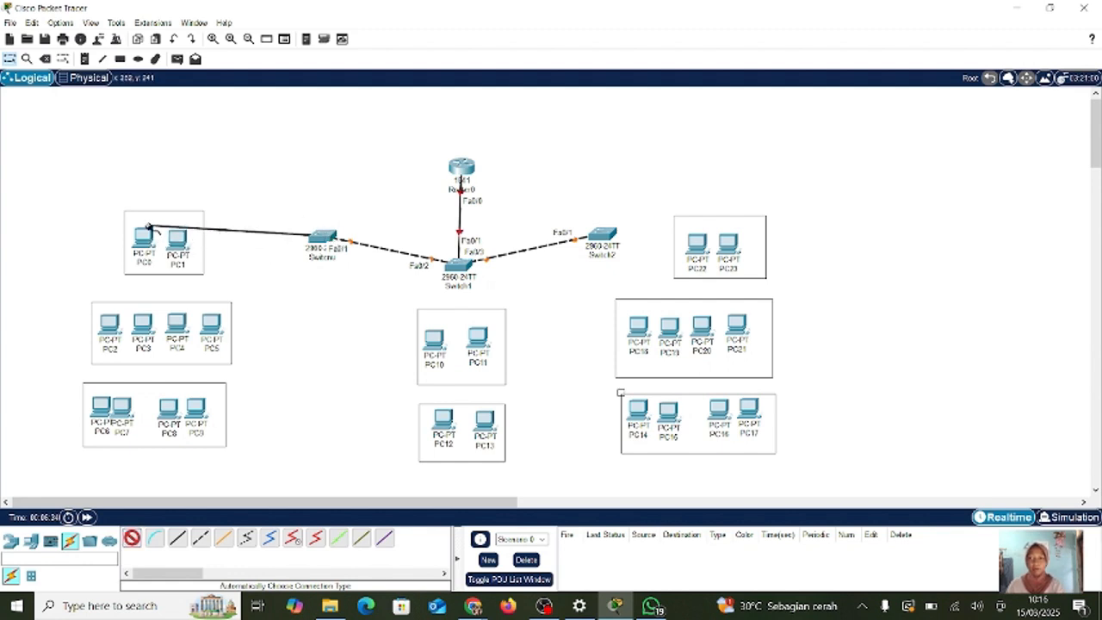
left_click(178, 239)
left_click(132, 539)
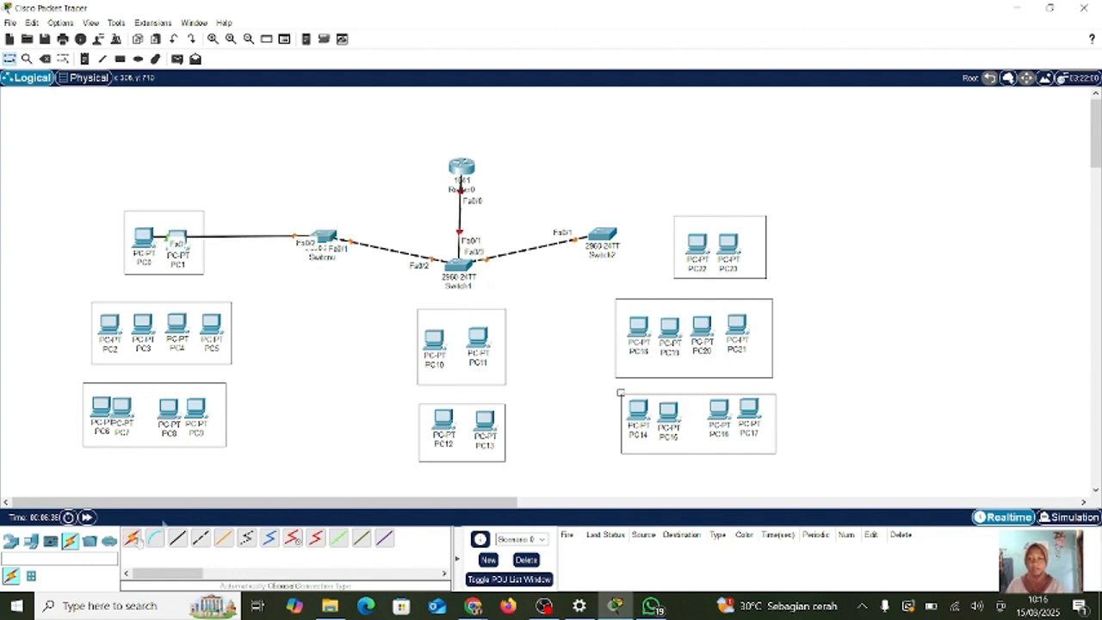
left_click(322, 233)
left_click(179, 242)
- Cable Switch0 to the four PCs of the second row, PC2 through PC5, with automatic connections
left_click(131, 538)
left_click(322, 237)
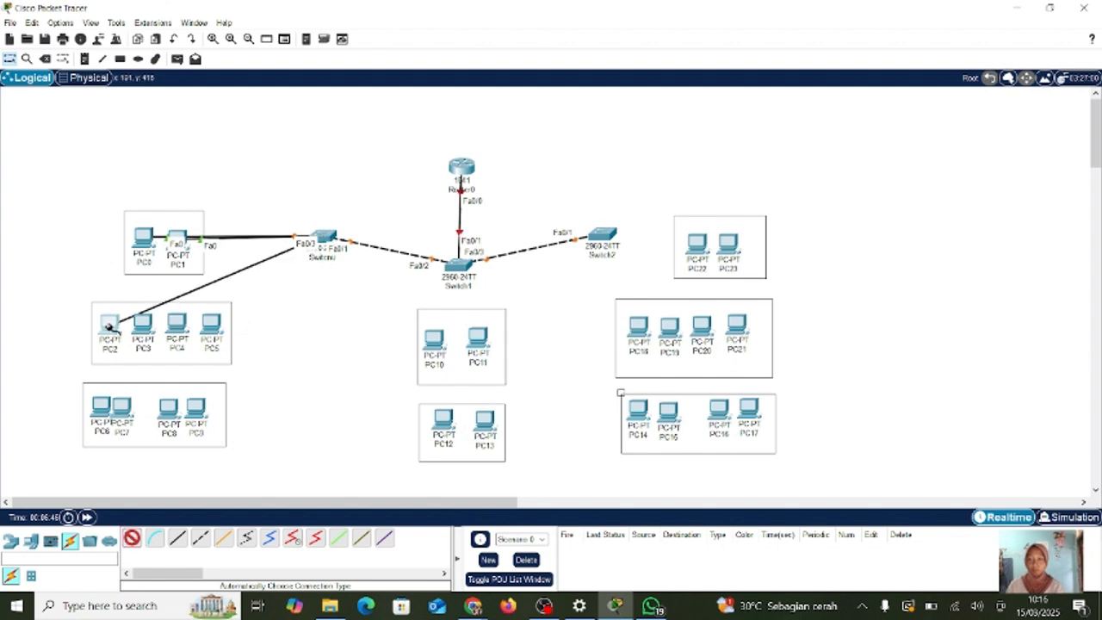
left_click(109, 326)
left_click(329, 240)
left_click(144, 331)
left_click(131, 539)
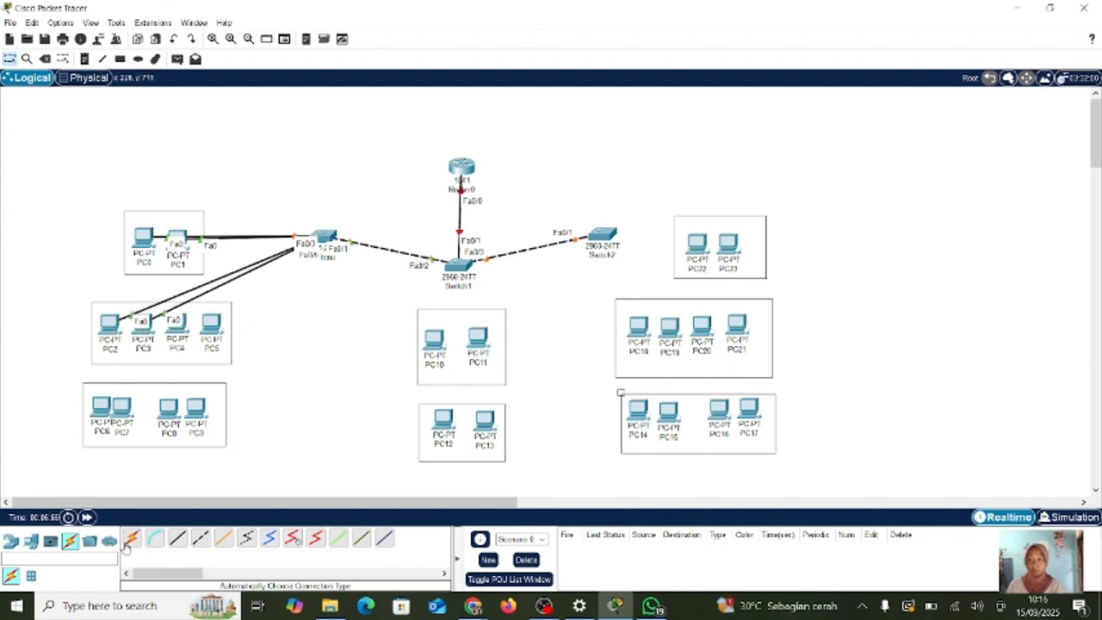
left_click(327, 237)
left_click(179, 331)
left_click(132, 539)
left_click(213, 327)
- Cable Switch0 to the four PCs of the third row, PC6 to the row's last PC, with automatic connections
left_click(327, 238)
left_click(102, 409)
left_click(131, 539)
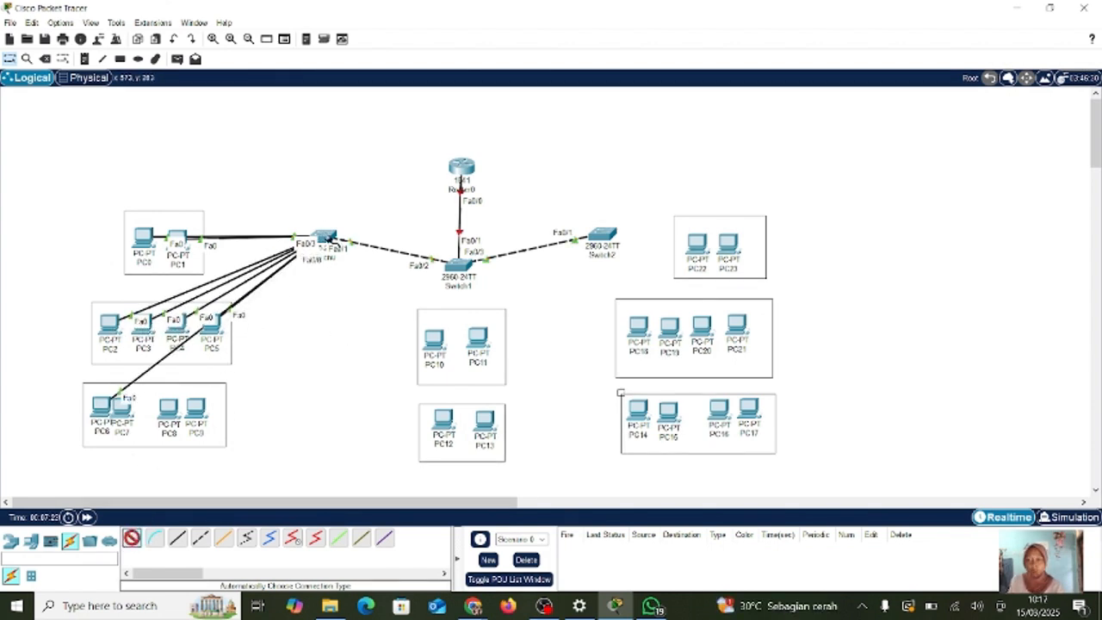
left_click(327, 237)
left_click(123, 409)
left_click(132, 539)
left_click(323, 240)
left_click(169, 409)
left_click(132, 539)
left_click(325, 237)
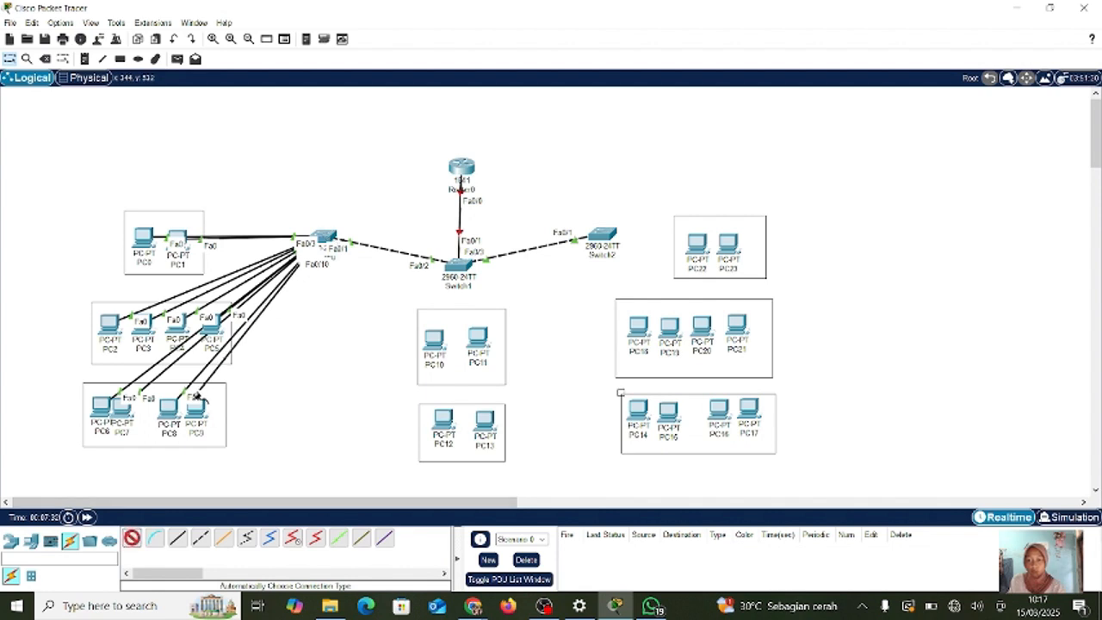
left_click(196, 409)
- Cable Switch1 to the four PCs below it, PC10 through PC13, with automatic connections
left_click(132, 539)
left_click(458, 266)
left_click(434, 341)
left_click(131, 539)
left_click(458, 266)
left_click(478, 336)
left_click(132, 539)
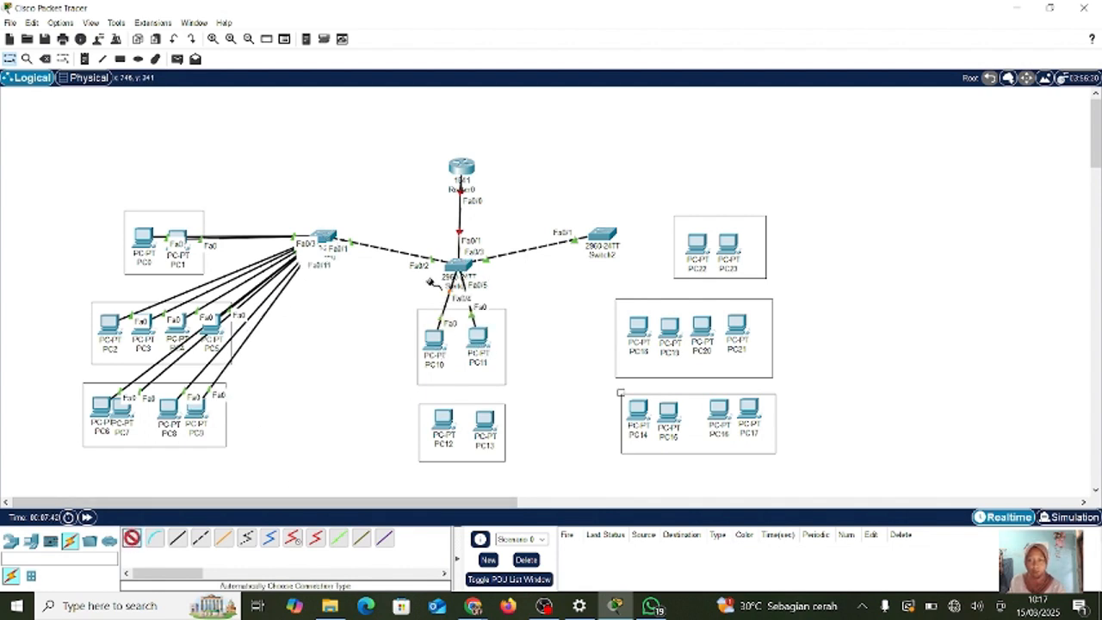
left_click(458, 266)
left_click(443, 419)
left_click(132, 539)
left_click(458, 266)
left_click(485, 419)
- Cable Switch2 to PC22 and PC23 with the automatic connection type
left_click(133, 538)
left_click(603, 235)
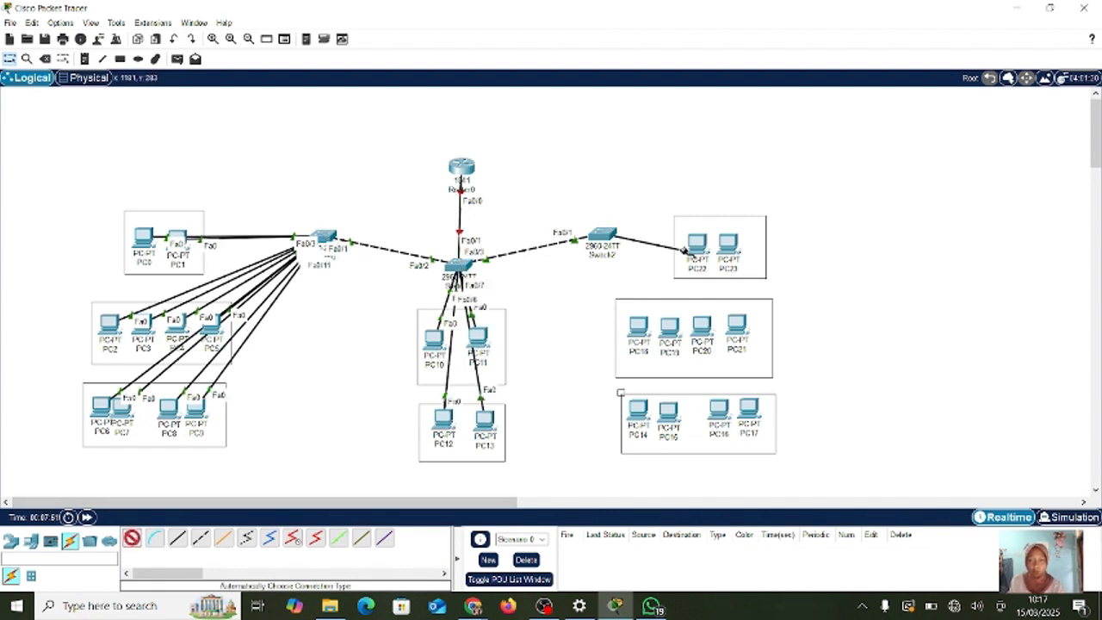
left_click(696, 247)
left_click(131, 539)
left_click(603, 235)
left_click(728, 247)
- Cable Switch2 to the four PCs of its middle row, PC18 through PC21, with automatic connections
left_click(132, 539)
left_click(603, 235)
left_click(638, 325)
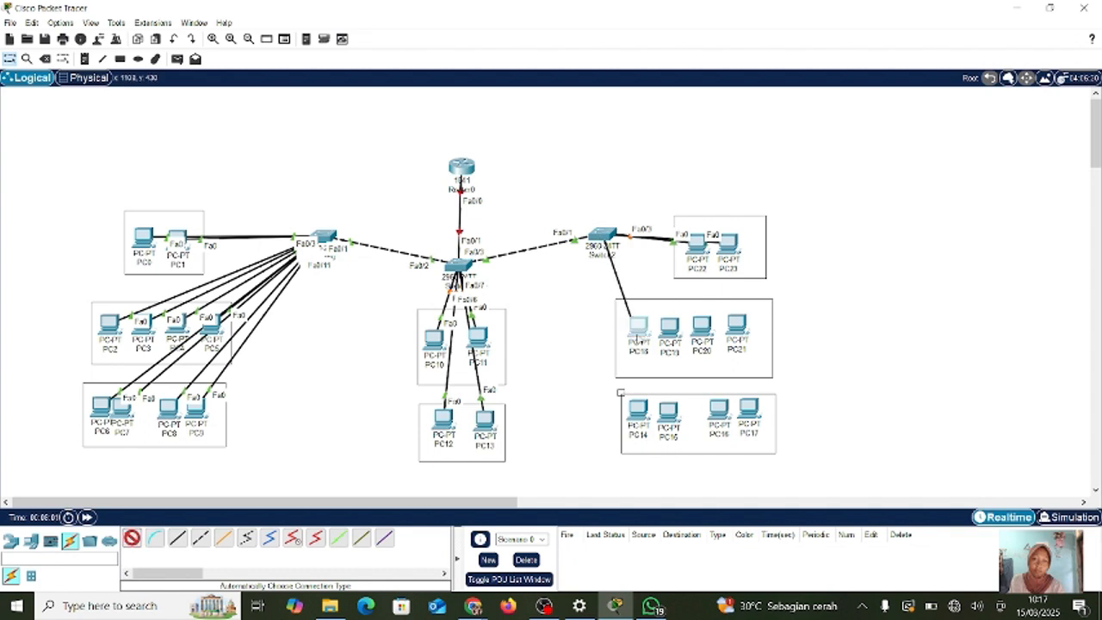
left_click(132, 539)
left_click(602, 235)
left_click(669, 325)
left_click(131, 539)
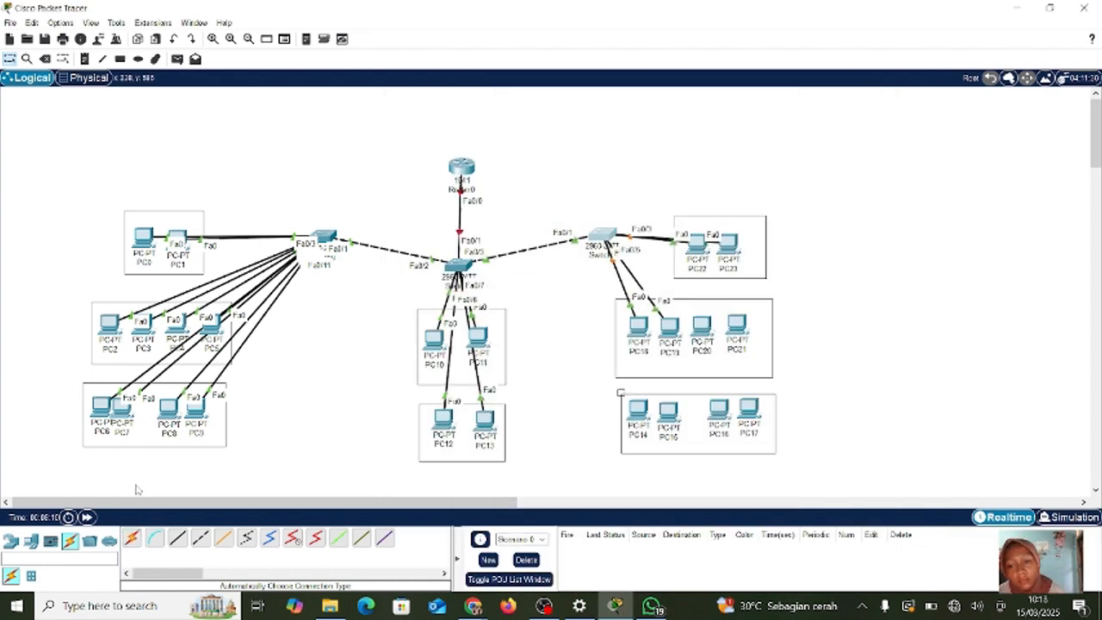
left_click(603, 235)
left_click(702, 327)
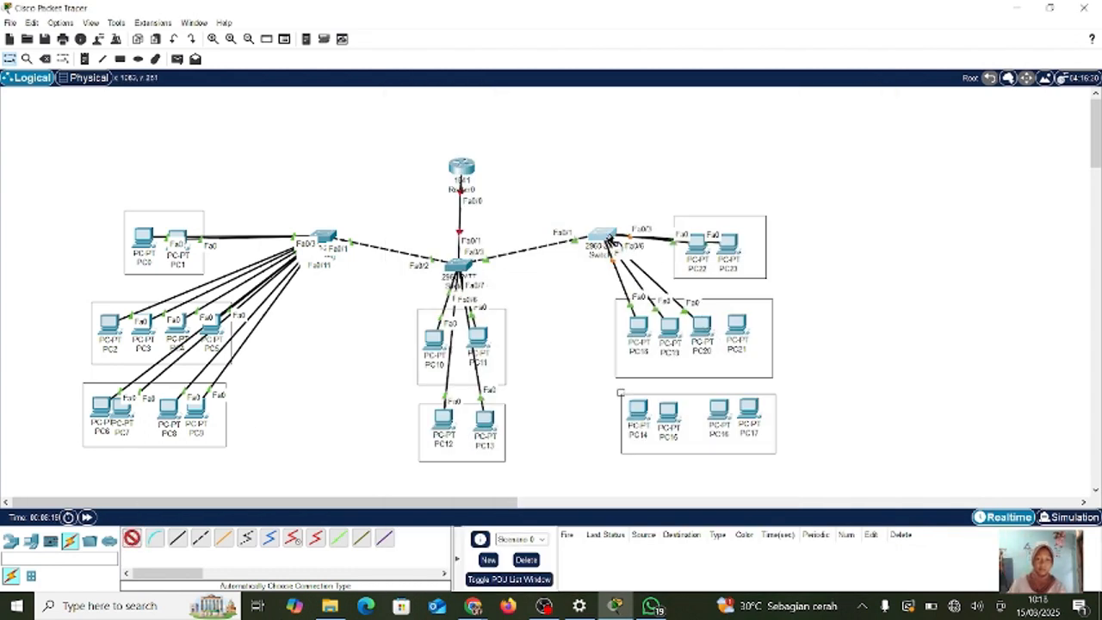
left_click(604, 236)
left_click(737, 325)
- Cable Switch2 to the four PCs of its lowest row, PC14 through PC17, with automatic connections
left_click(606, 240)
left_click(638, 411)
left_click(607, 236)
left_click(670, 410)
left_click(604, 236)
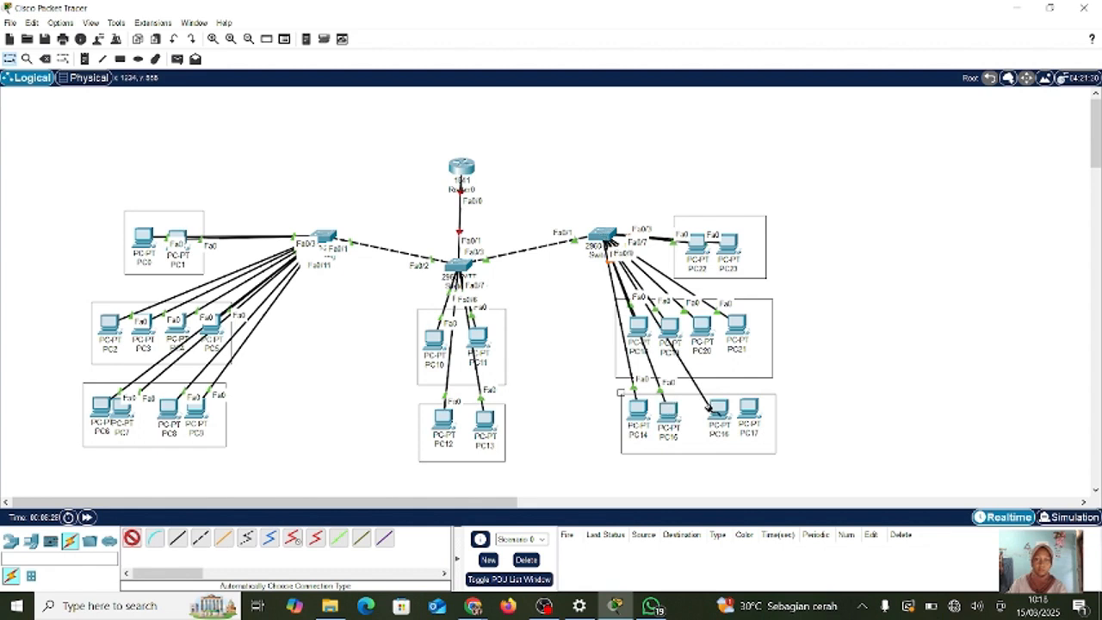
left_click(719, 409)
left_click(606, 238)
left_click(749, 409)
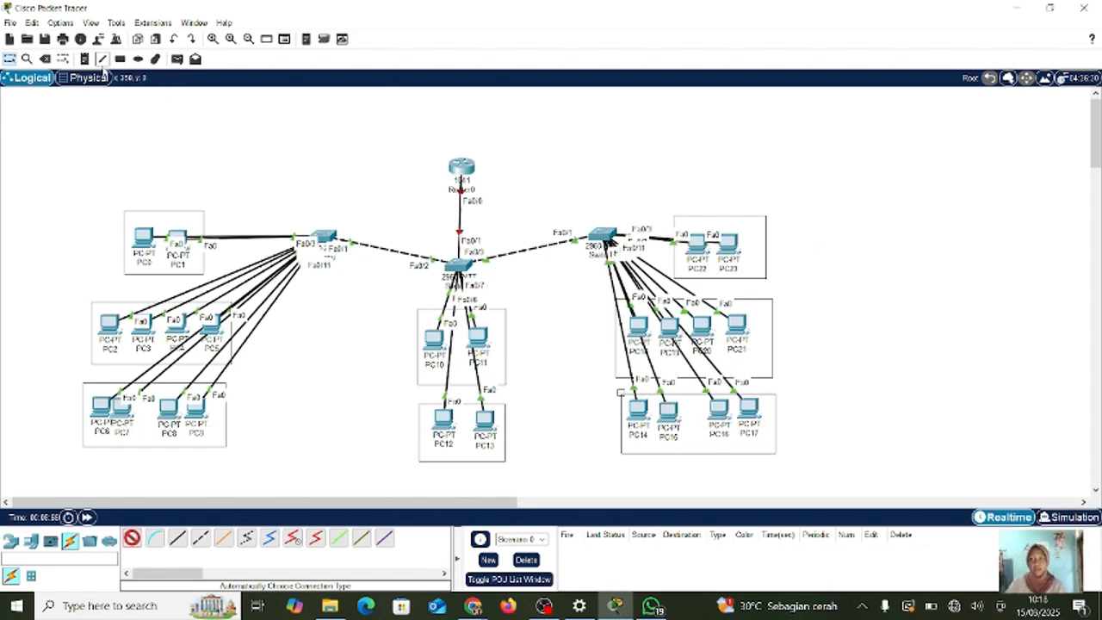
- Place "vlan 10" text notes on the PC0–PC1 group and the PC22–PC23 group
left_click(84, 58)
left_click(149, 212)
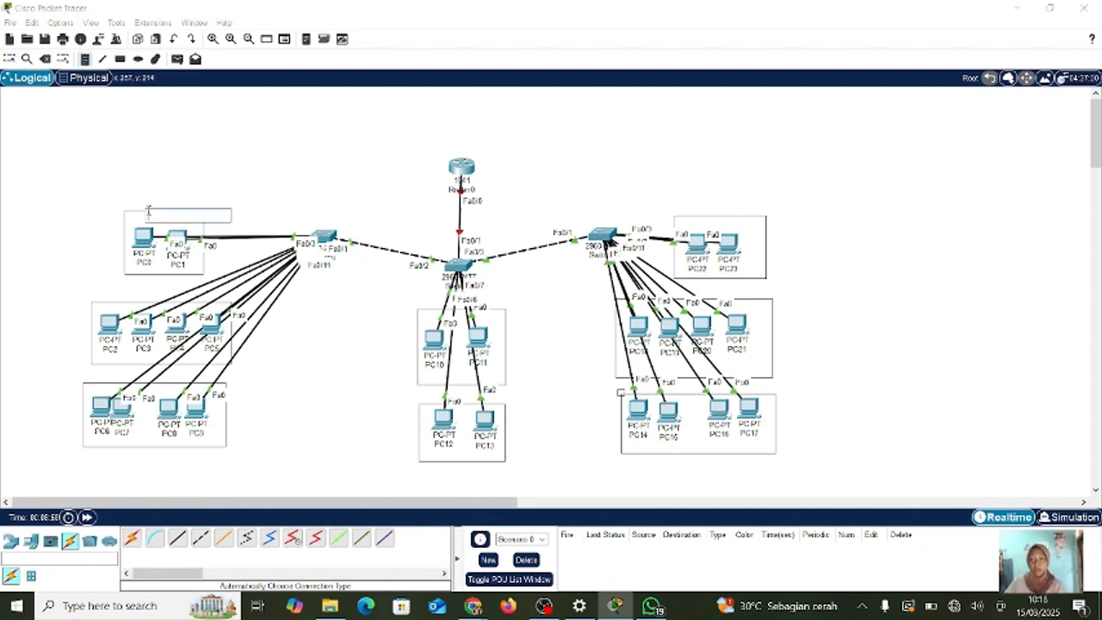
type("Vlan 1")
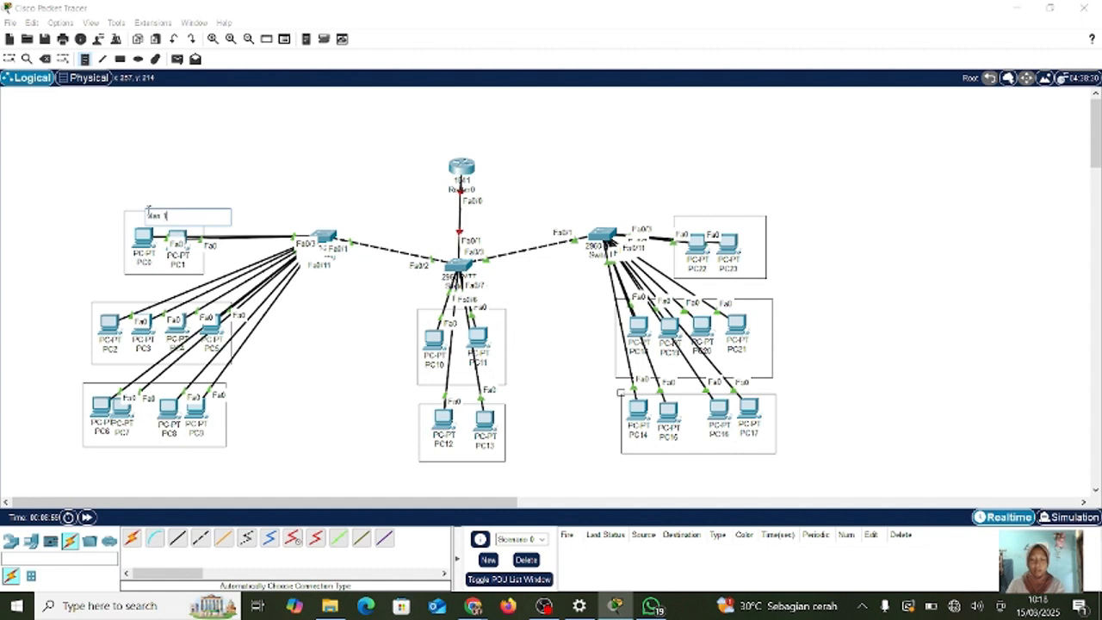
type("0")
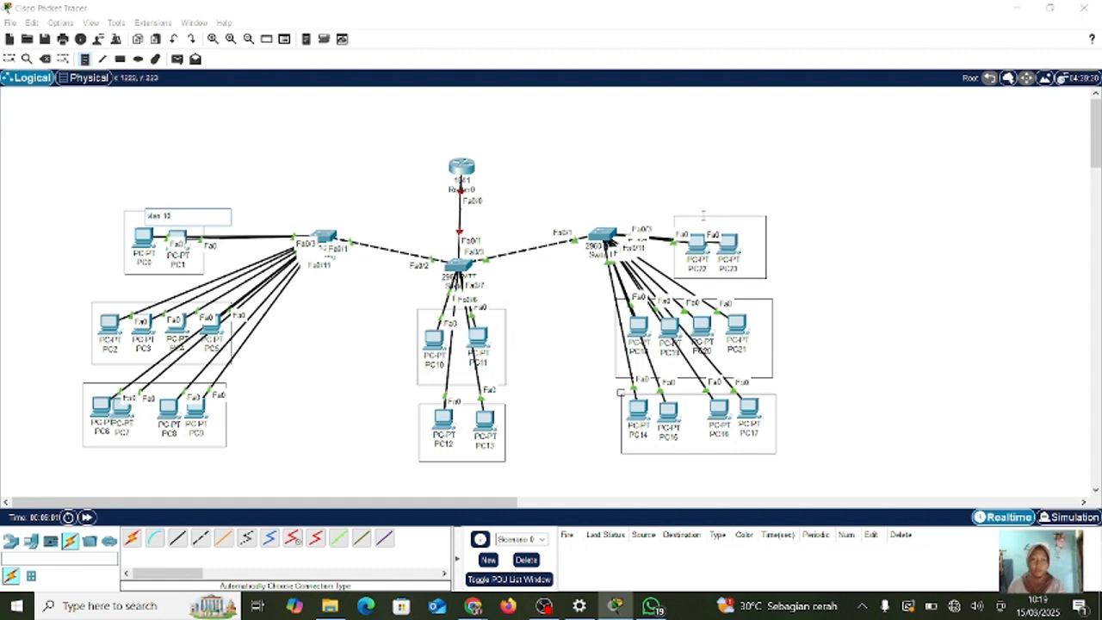
left_click(701, 217)
type("Vlan 10")
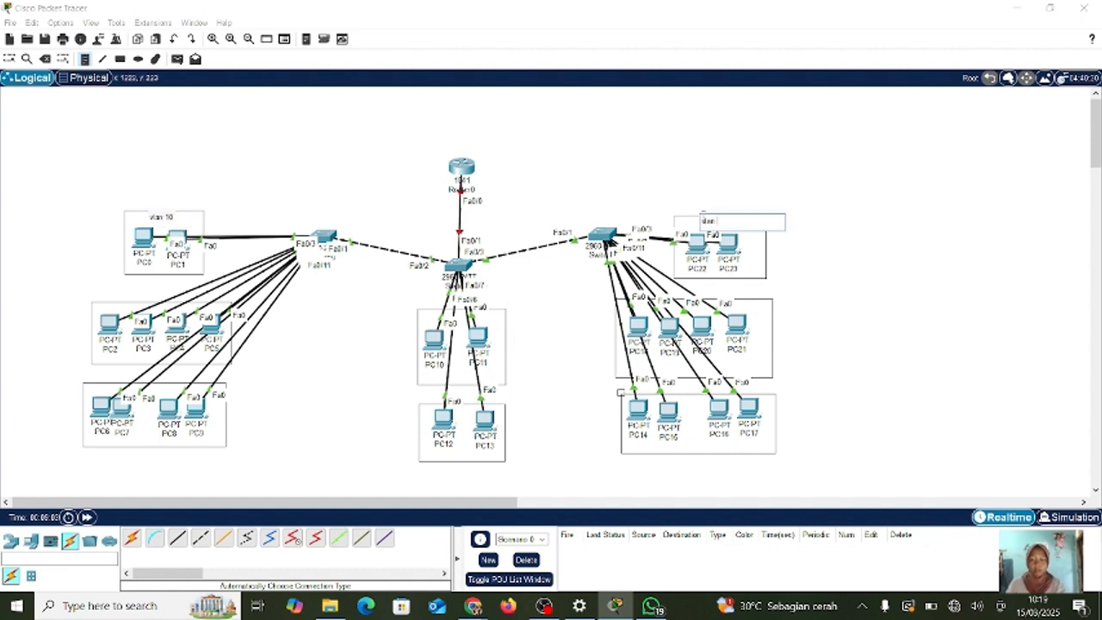
- Place "vlan 20" text notes on the PC2–PC5 group and the PC18–PC21 group
left_click(103, 303)
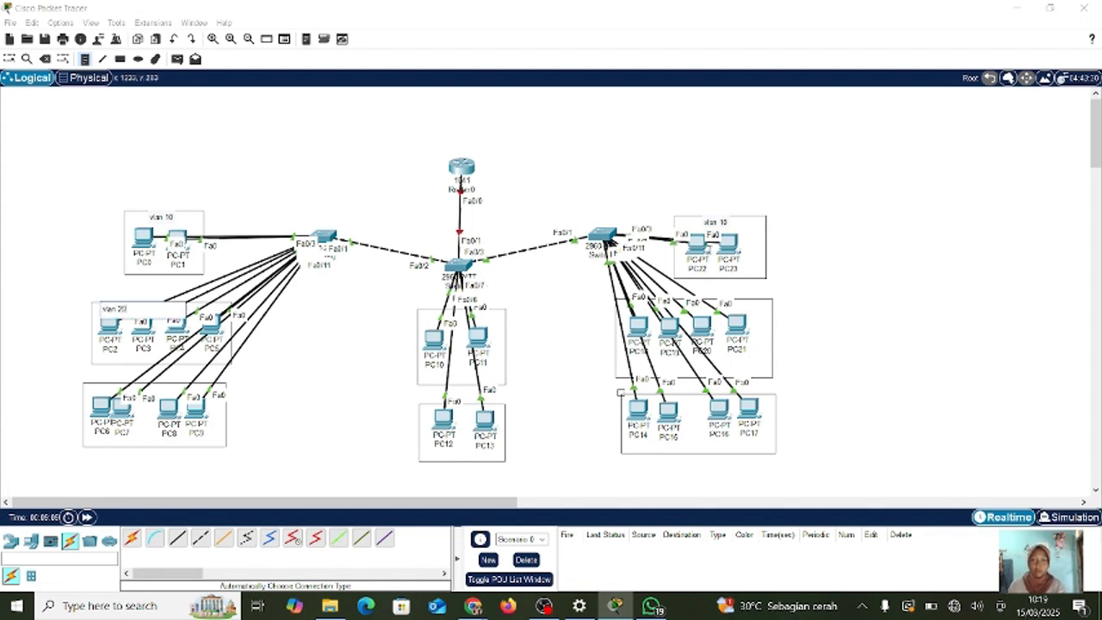
left_click(748, 303)
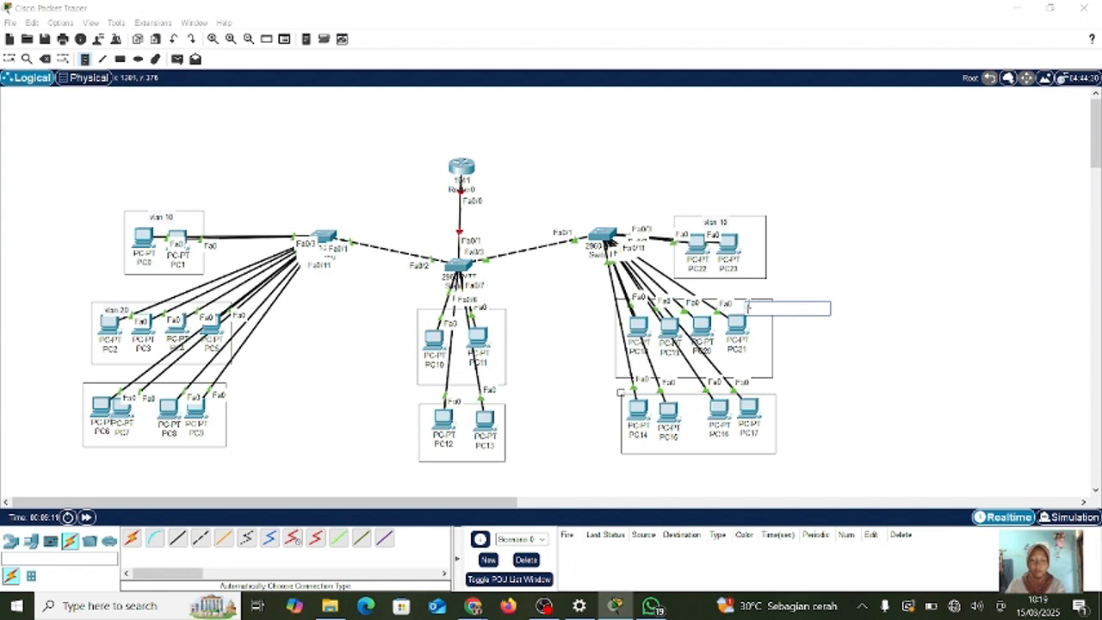
type("vlan 20")
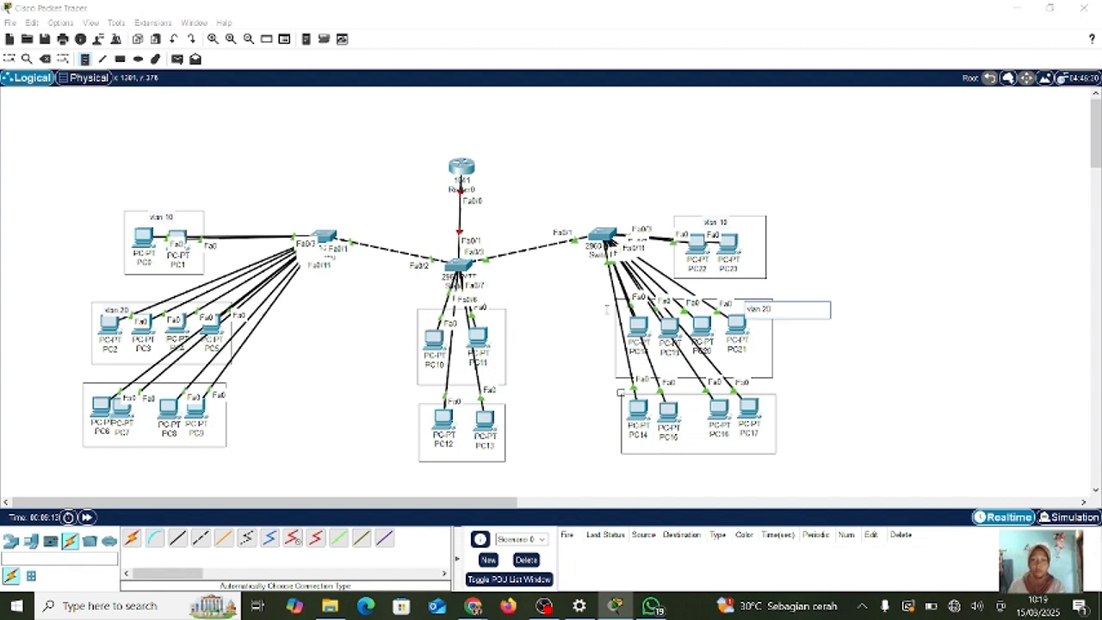
- Place "vlan 30" text notes on the PC6–PC9 group and the PC14–PC17 group
left_click(95, 387)
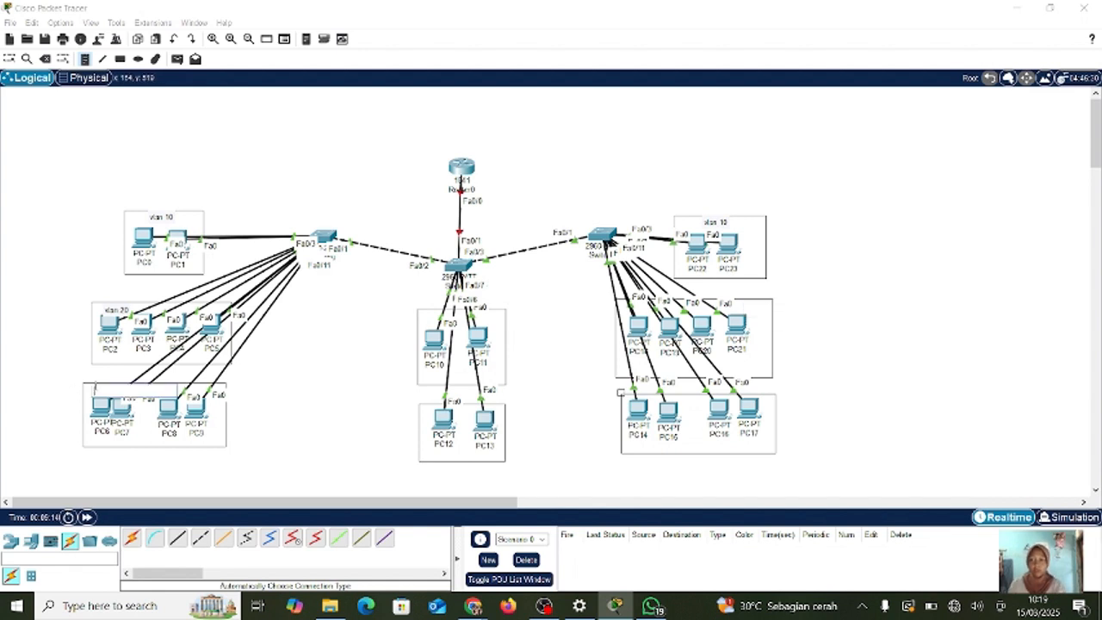
left_click(96, 382)
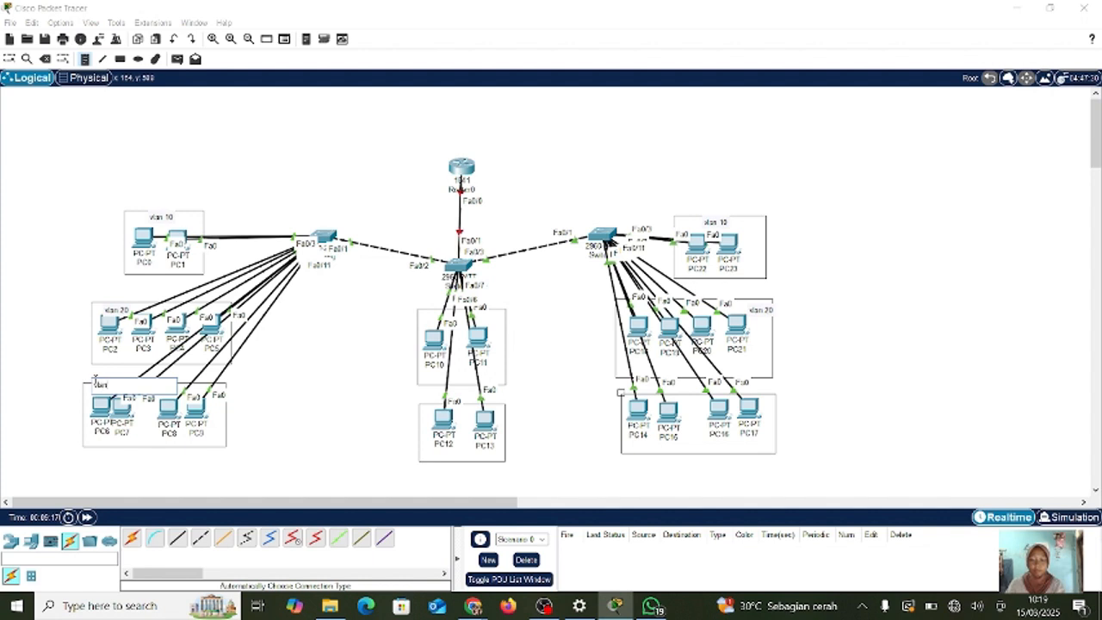
type("vlan 30")
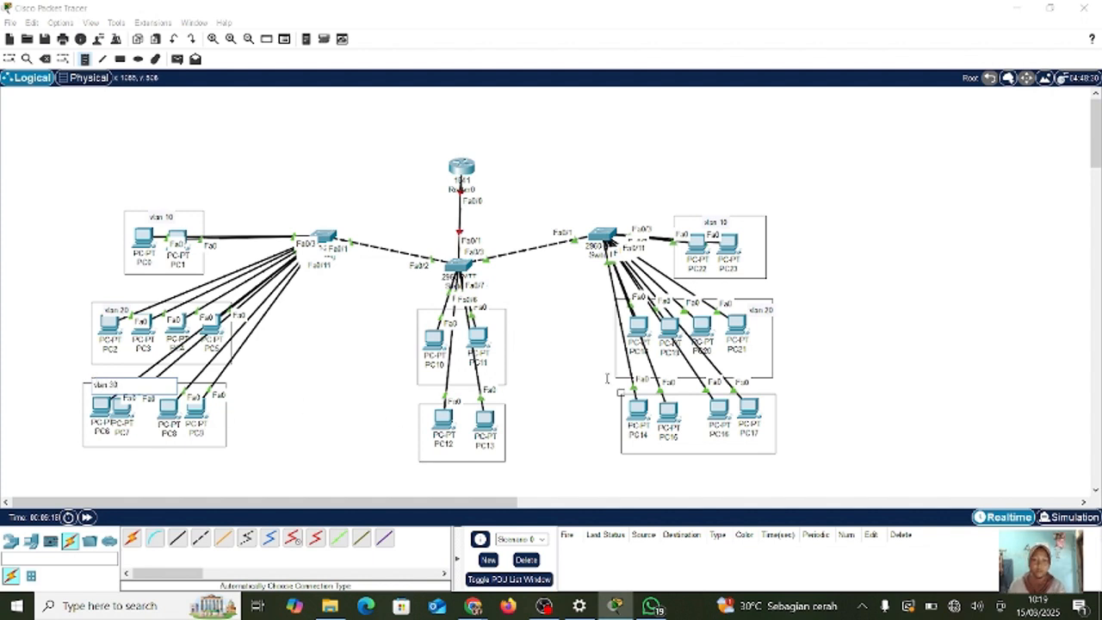
left_click(762, 401)
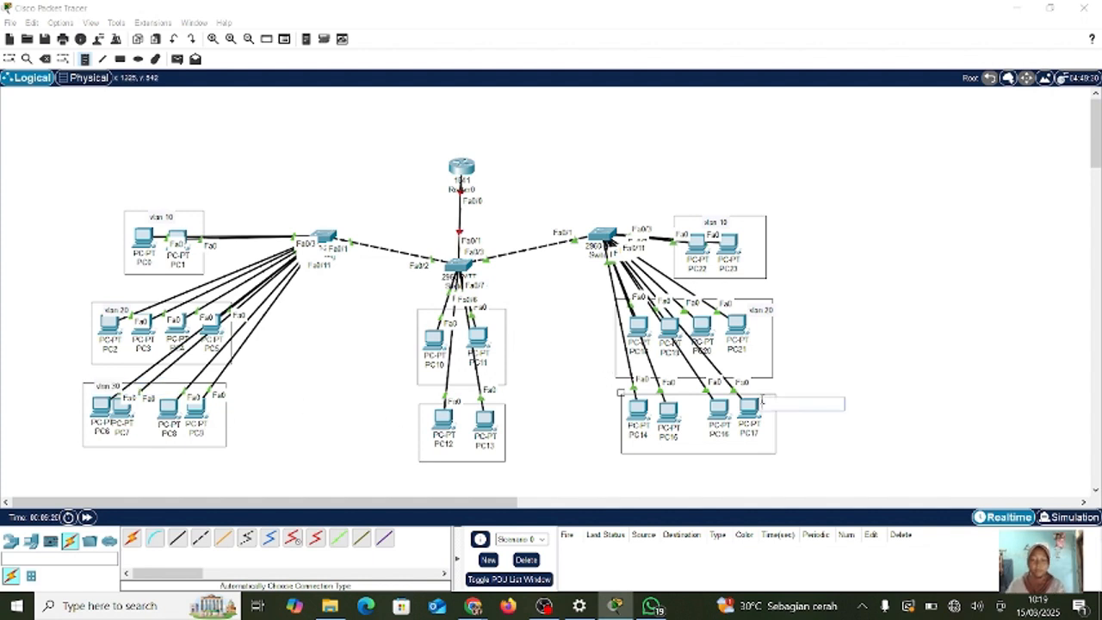
type("vlan 30")
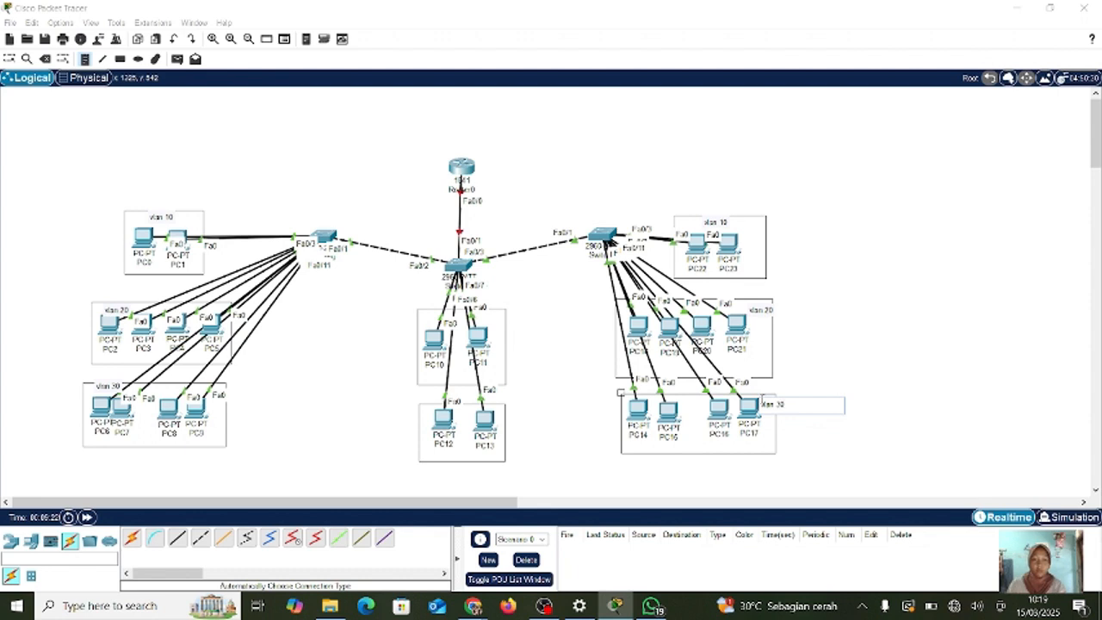
- Place a "vlan 40" text note on the PC10–PC11 group and a "vlan 50" note on the PC12–PC13 group
left_click(494, 315)
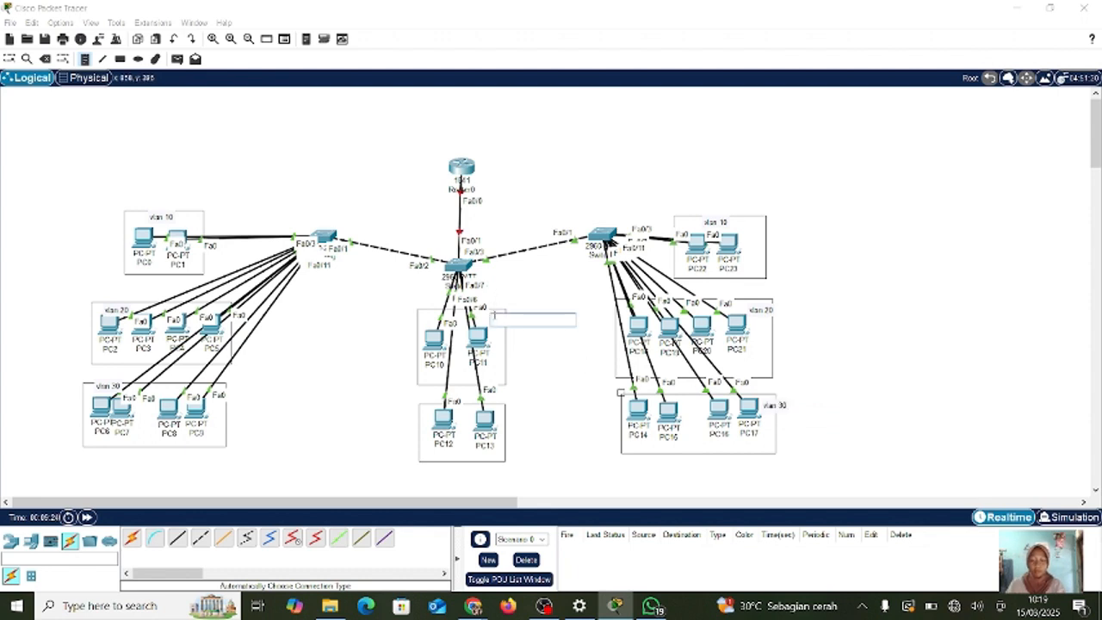
type("vlan 1")
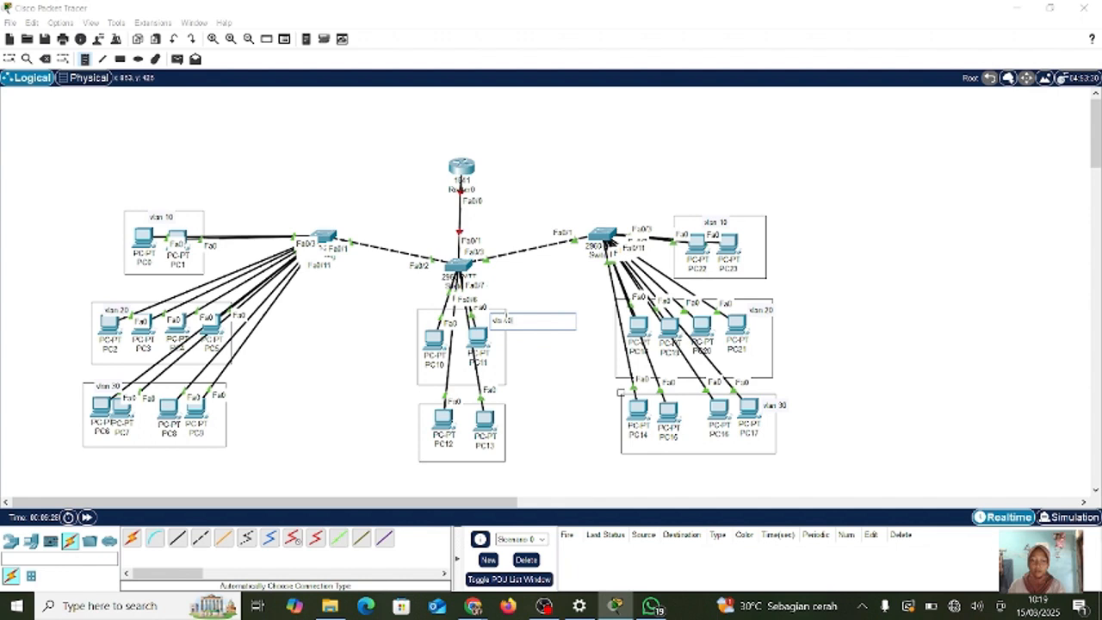
type("n 40")
left_click(500, 410)
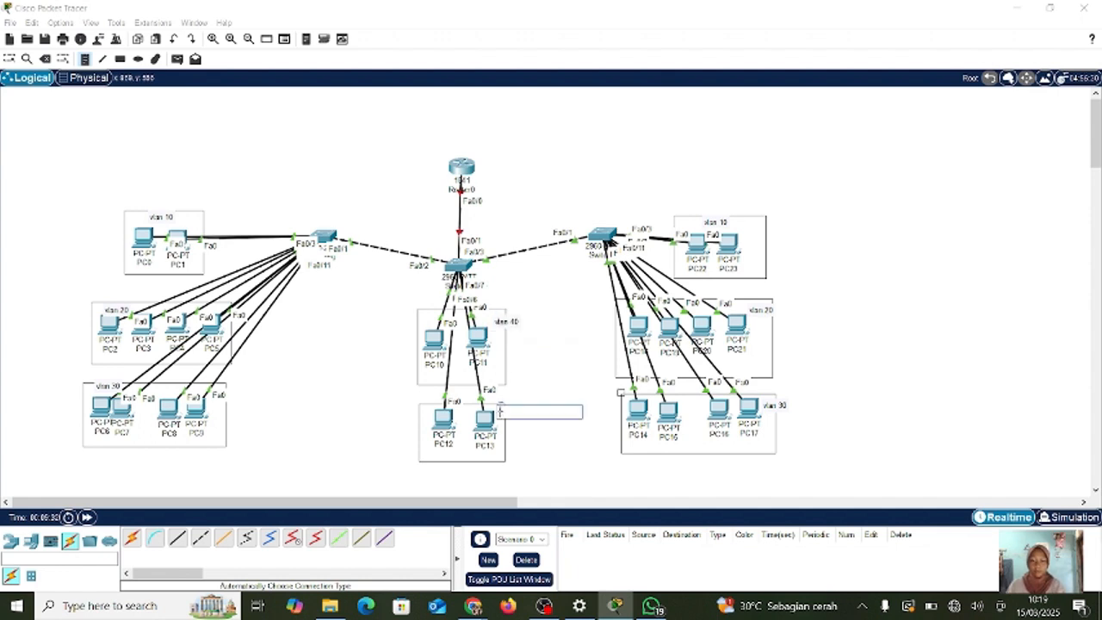
type("vlan 2")
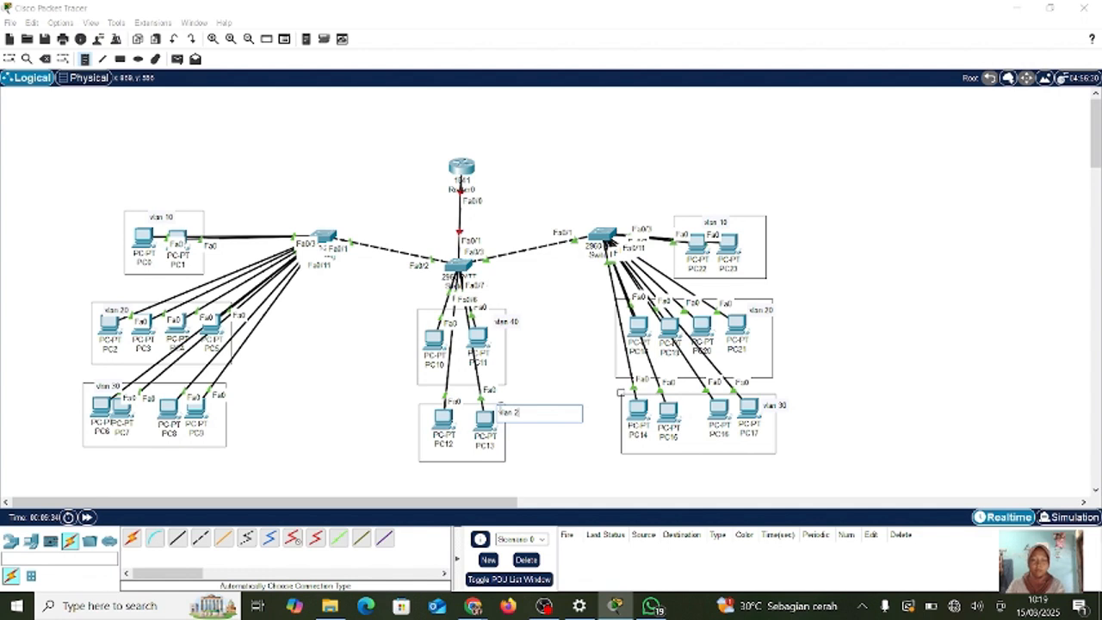
key("BackSpace")
type("50")
- Place a text note in the empty area above PC22–PC23 with the lines "vlan10= 10.10.10.0/24" and "vlan20= 20.20.20.0/24"
left_click(85, 59)
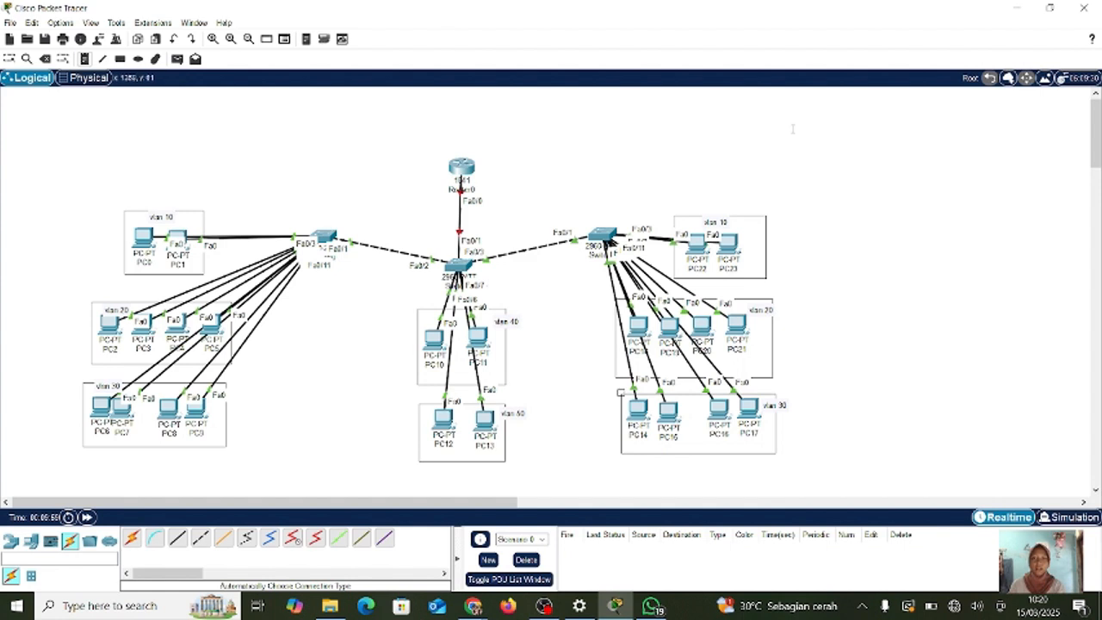
left_click(792, 155)
type("v")
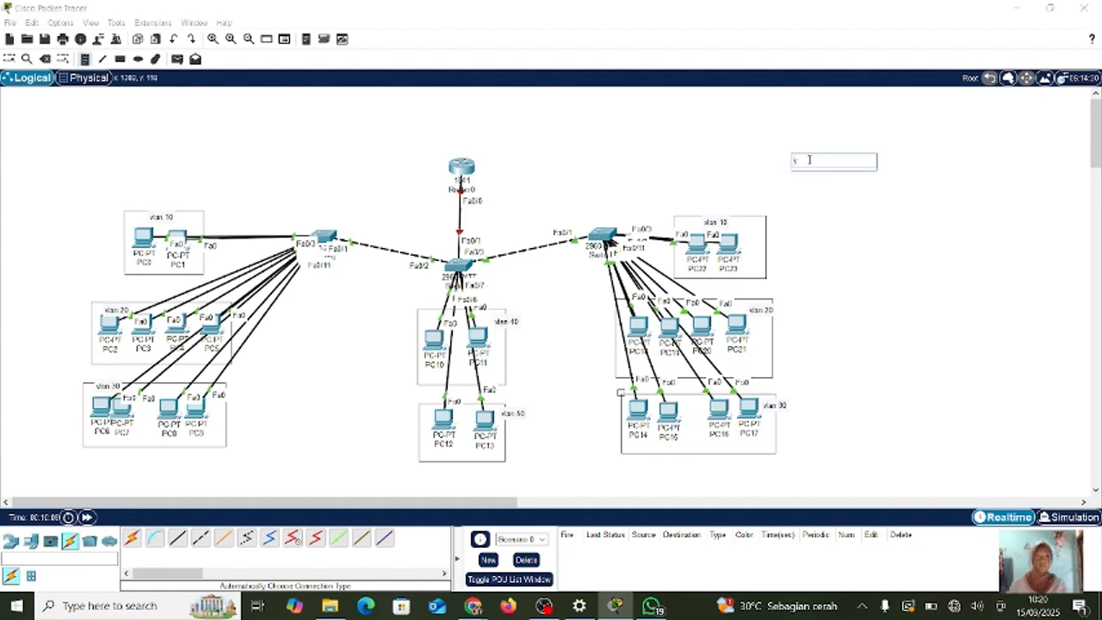
type("la")
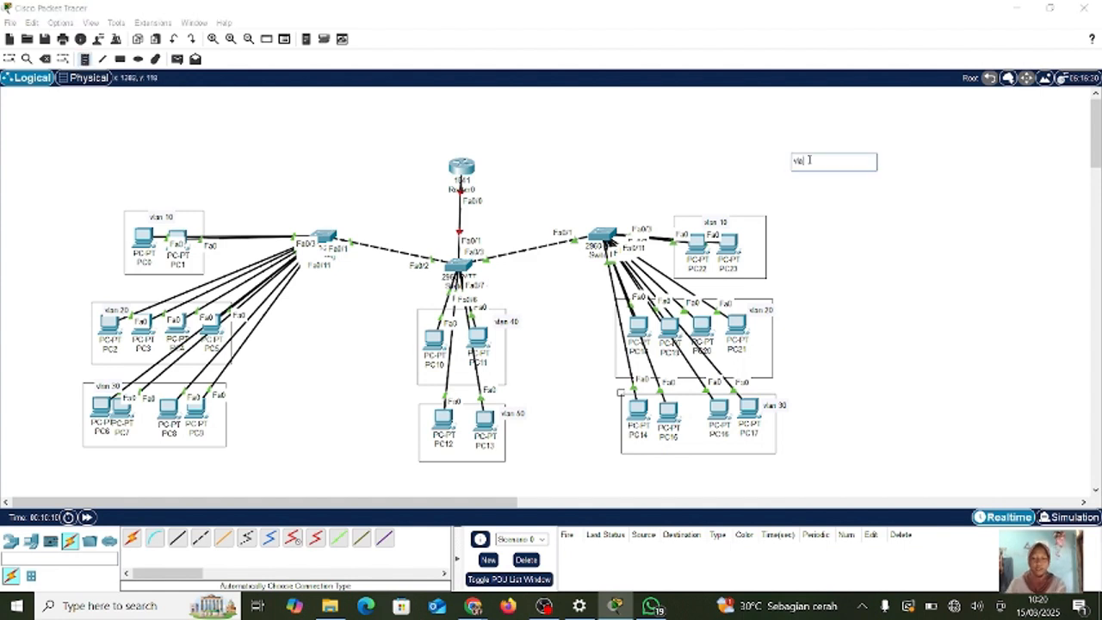
type("n10=")
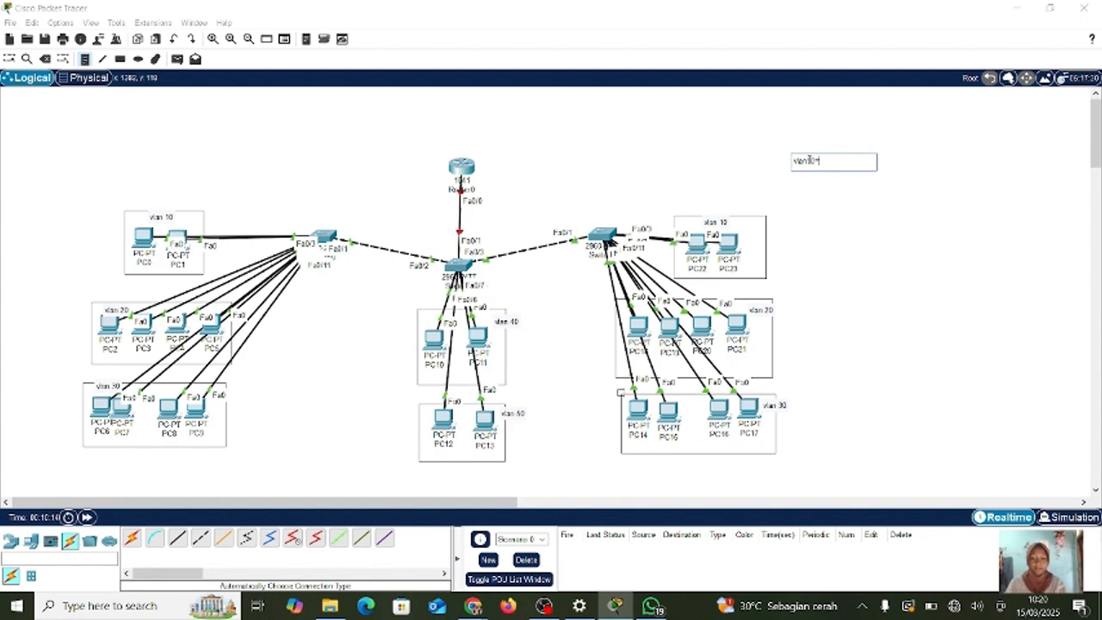
type(" 10.10.10.")
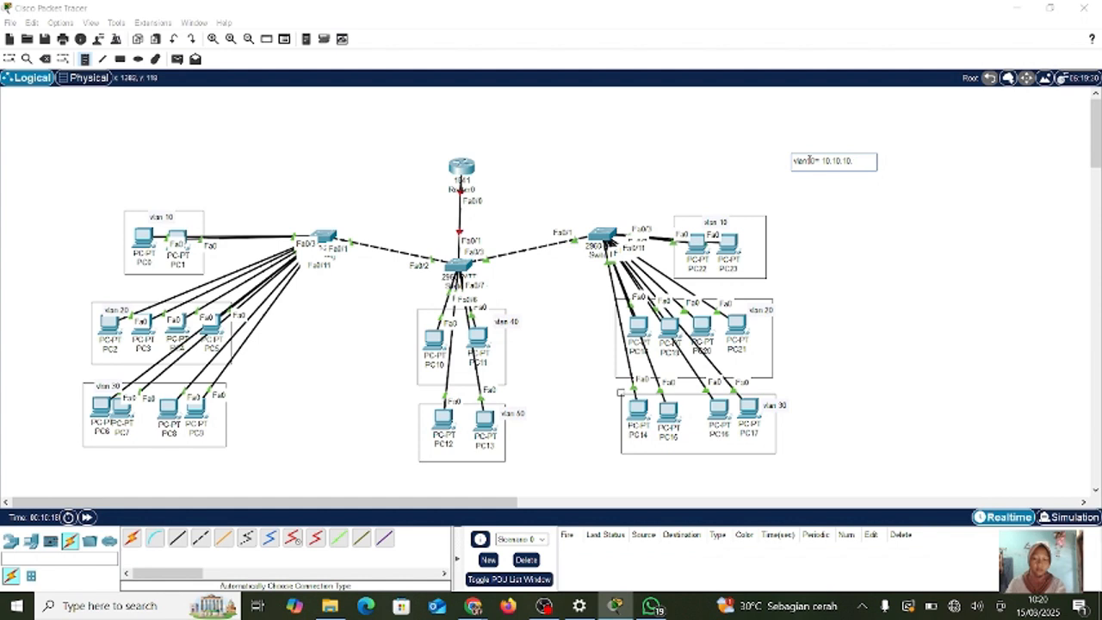
type("0/24")
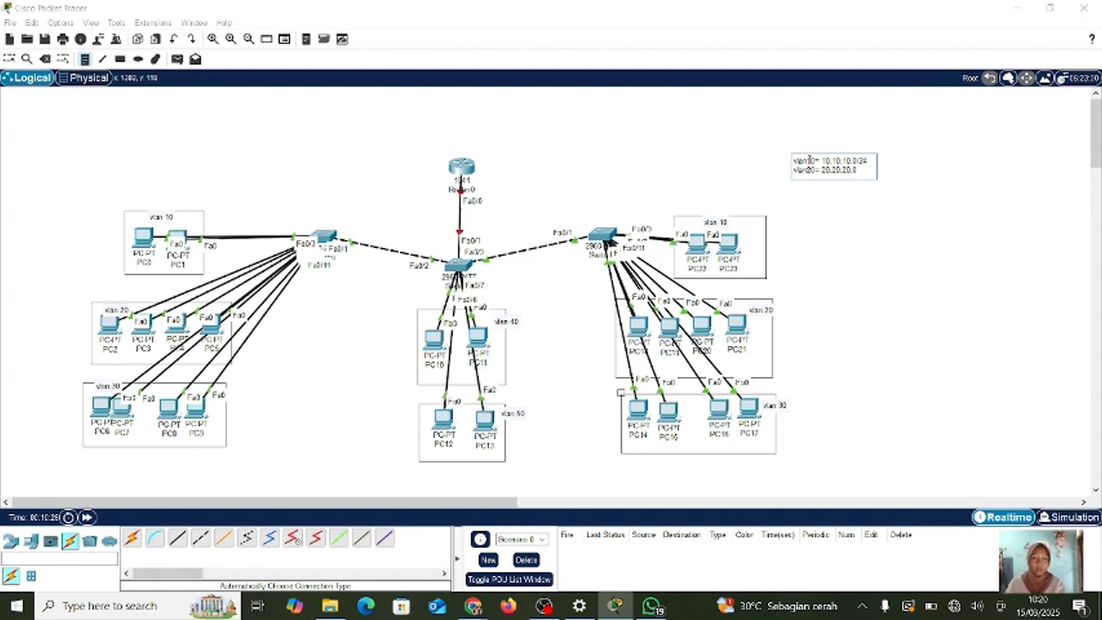
type("/24")
key("Return")
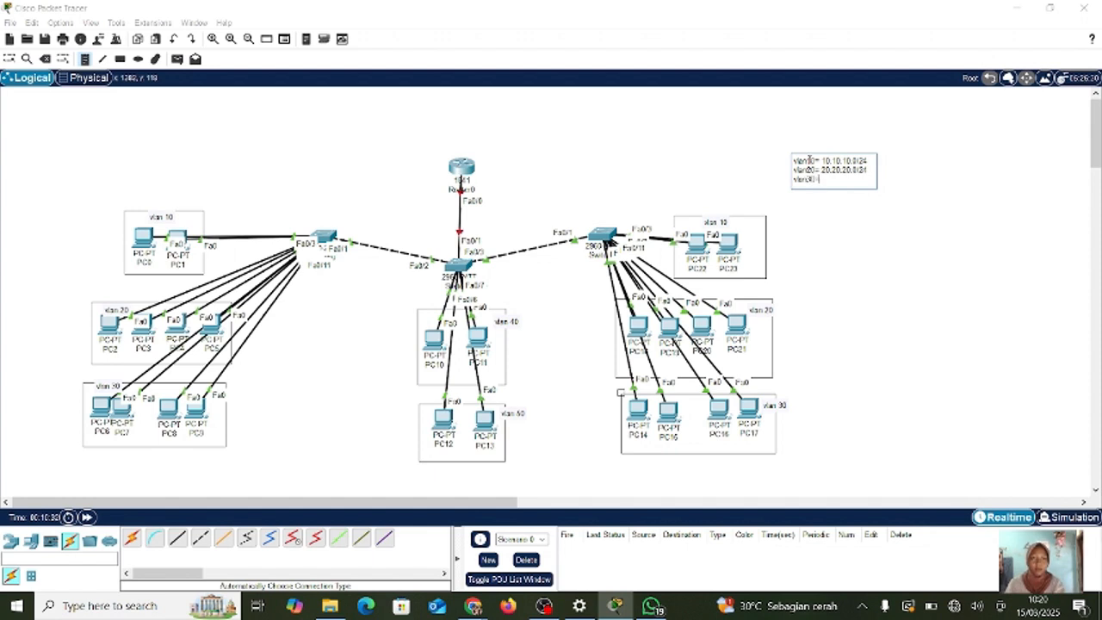
- Add the lines "vlan30= 30.30.30.0/24", "vlan 40= 40.40.40.0/24" and "vlan 50= 50.50.50.0/24" to the subnet note and finish it
type("vlan30= 30.30.30")
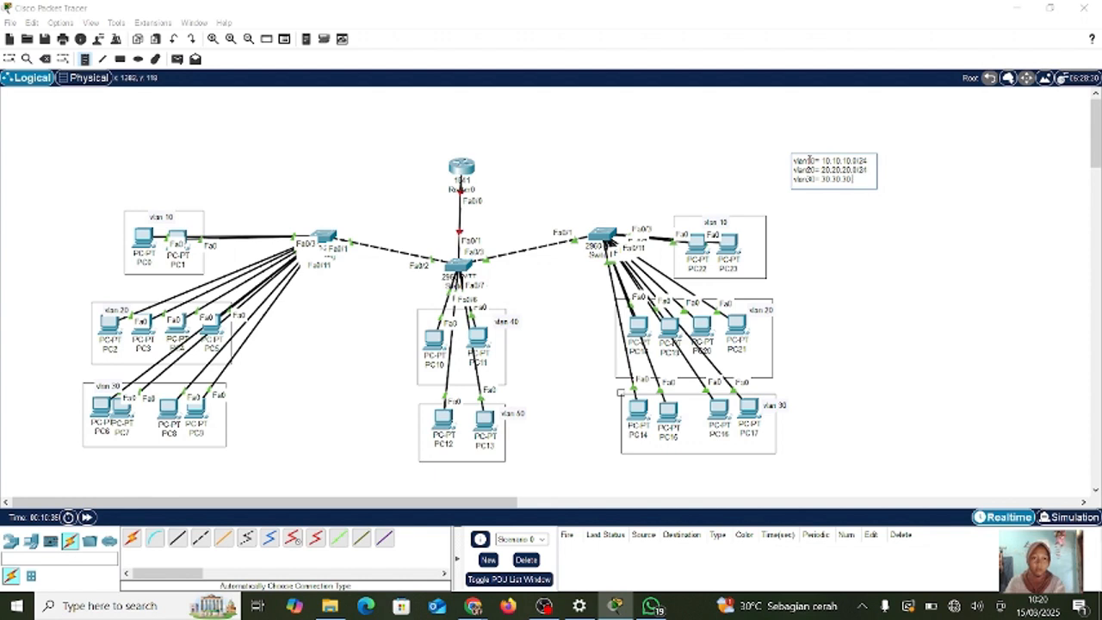
type(".0/24")
key("Return")
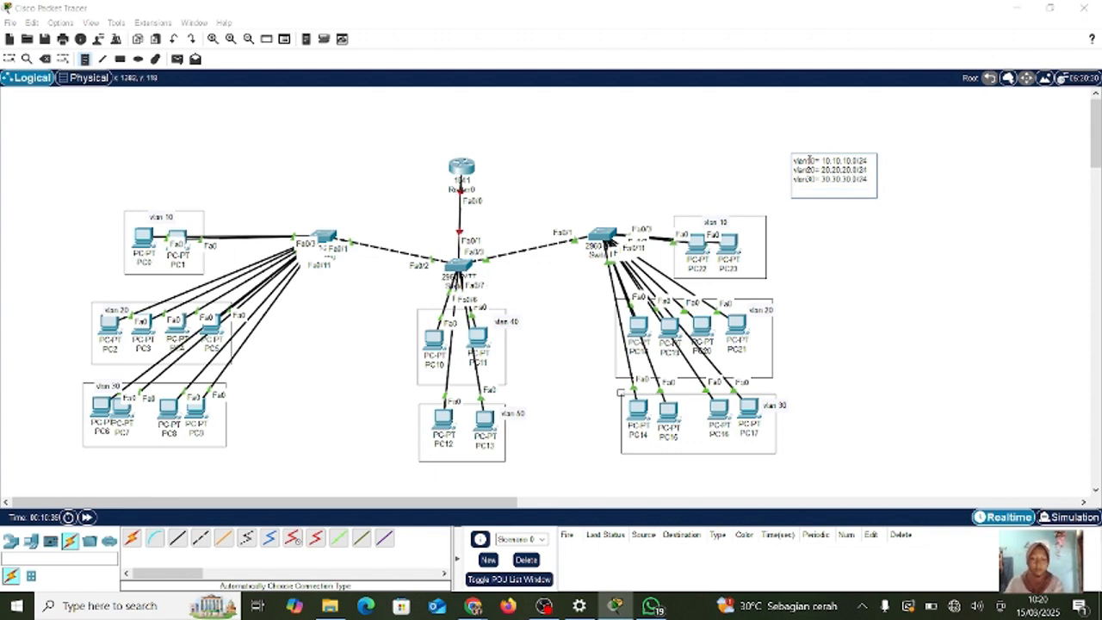
type("vlan 40= 40.40.40.0/24")
key("Return")
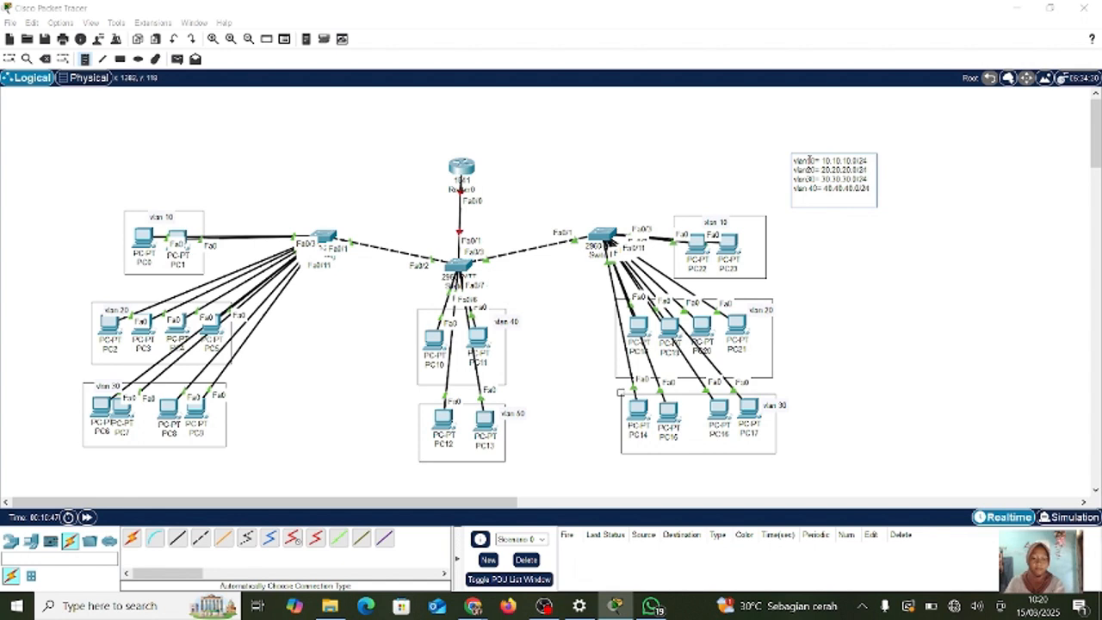
type("vla")
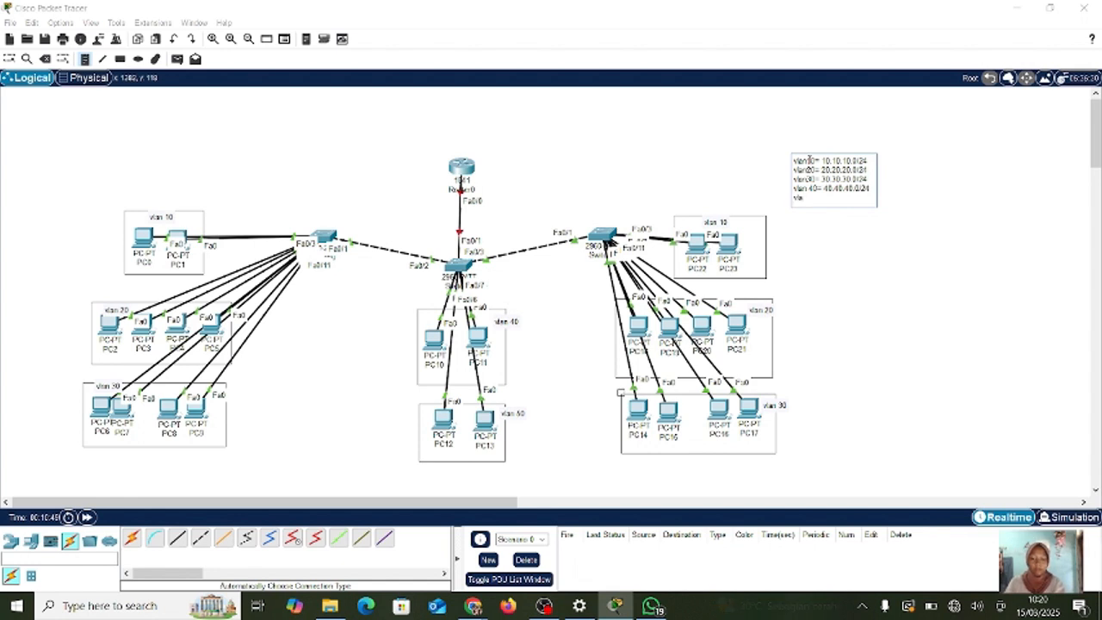
type("n 50= 5")
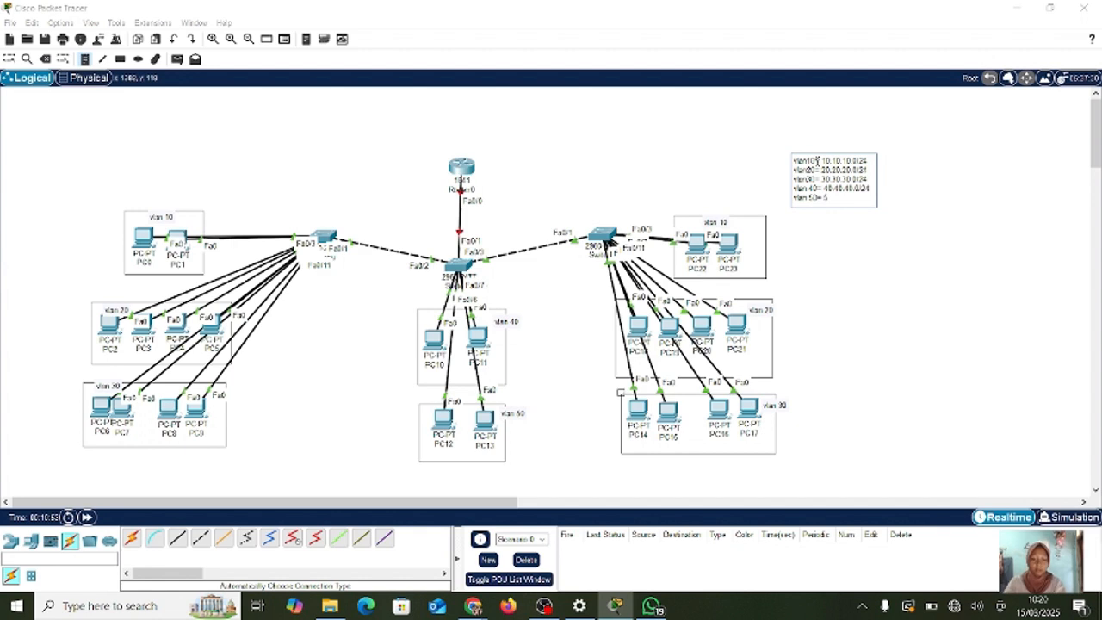
type("050.50.0")
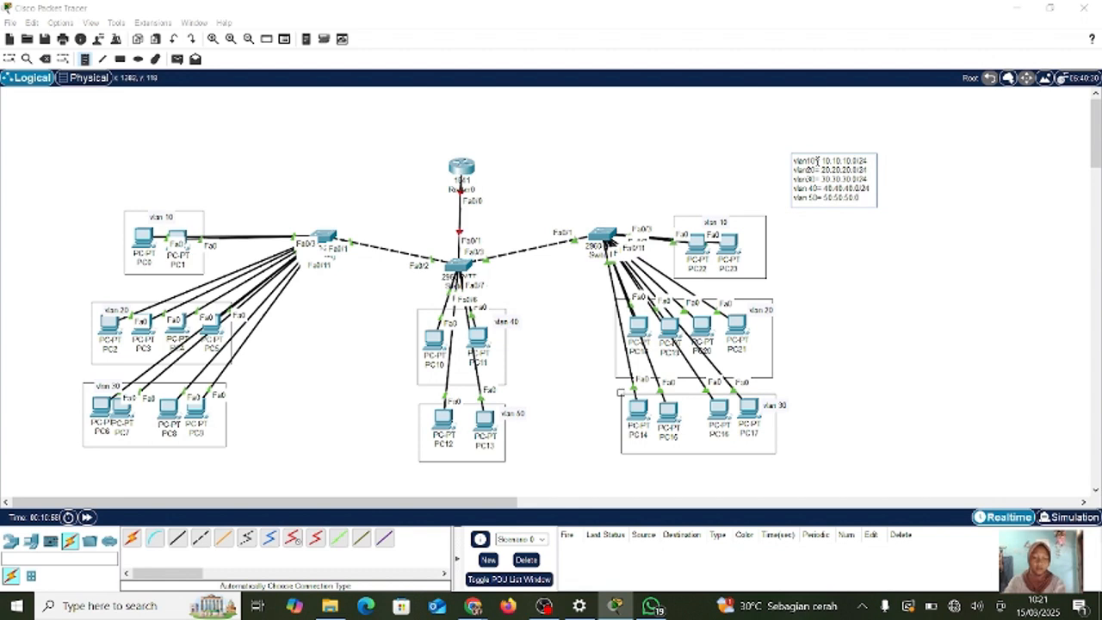
type("24")
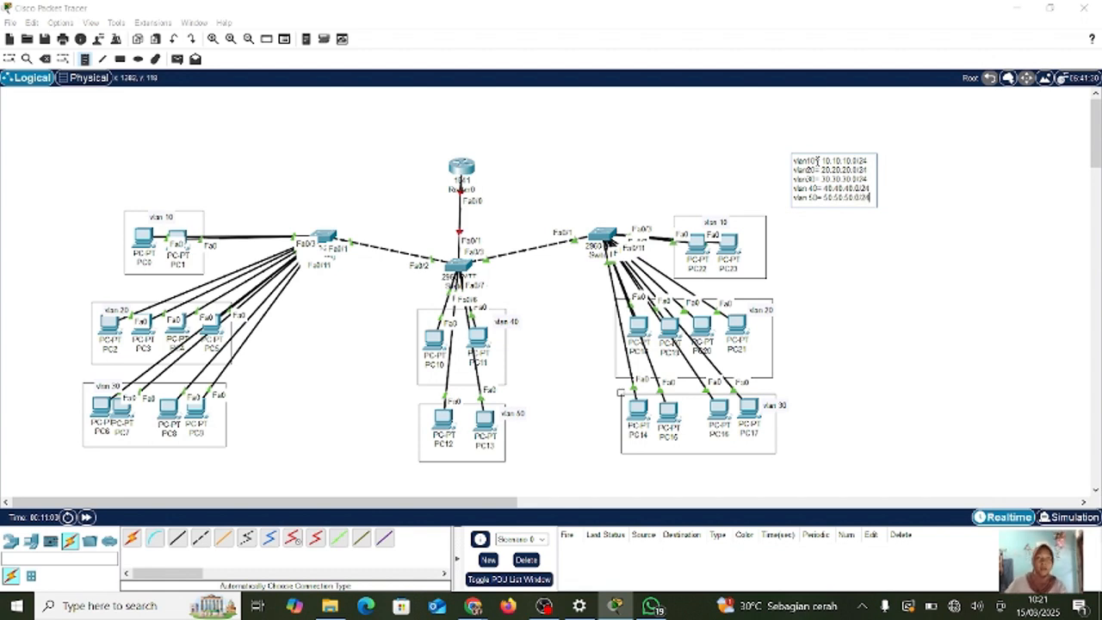
left_click(895, 273)
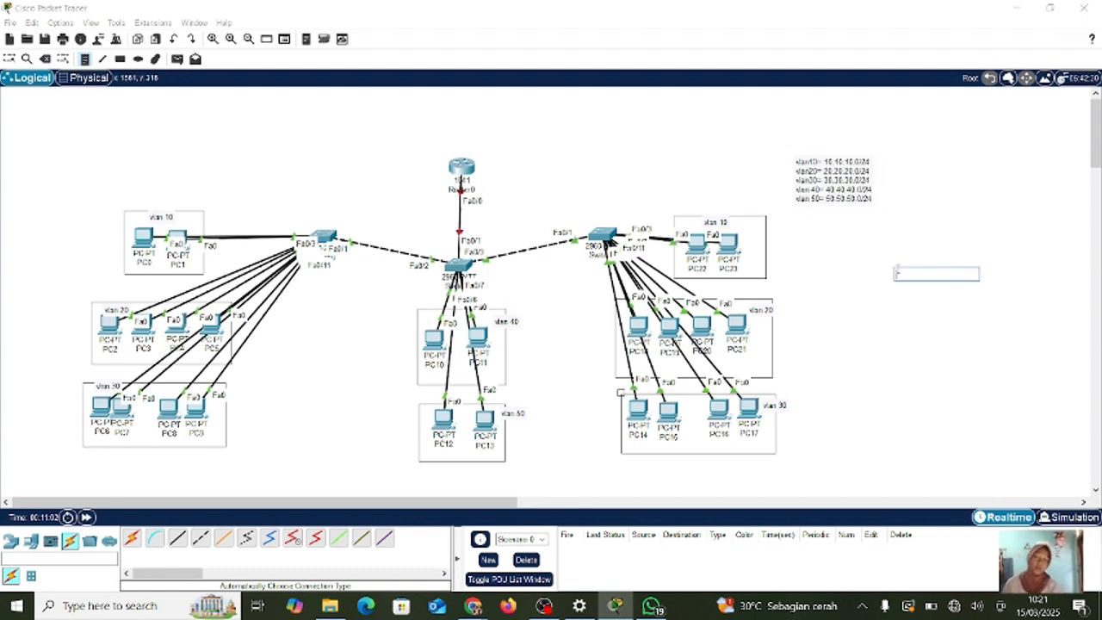
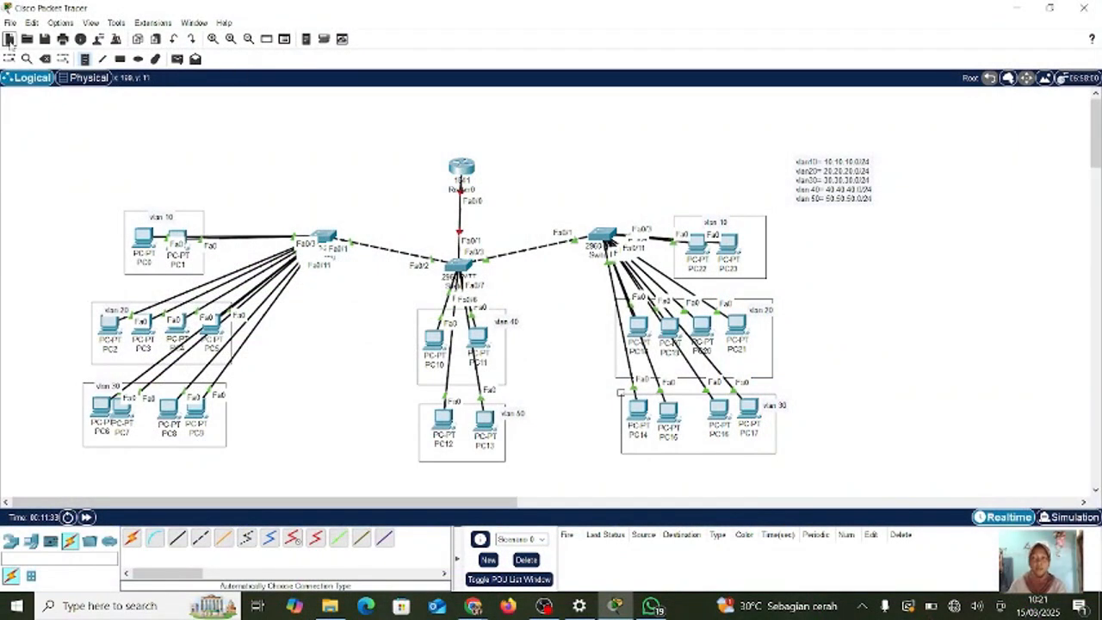
- Open Router0's command line and answer no to the initial configuration dialog
left_click(8, 58)
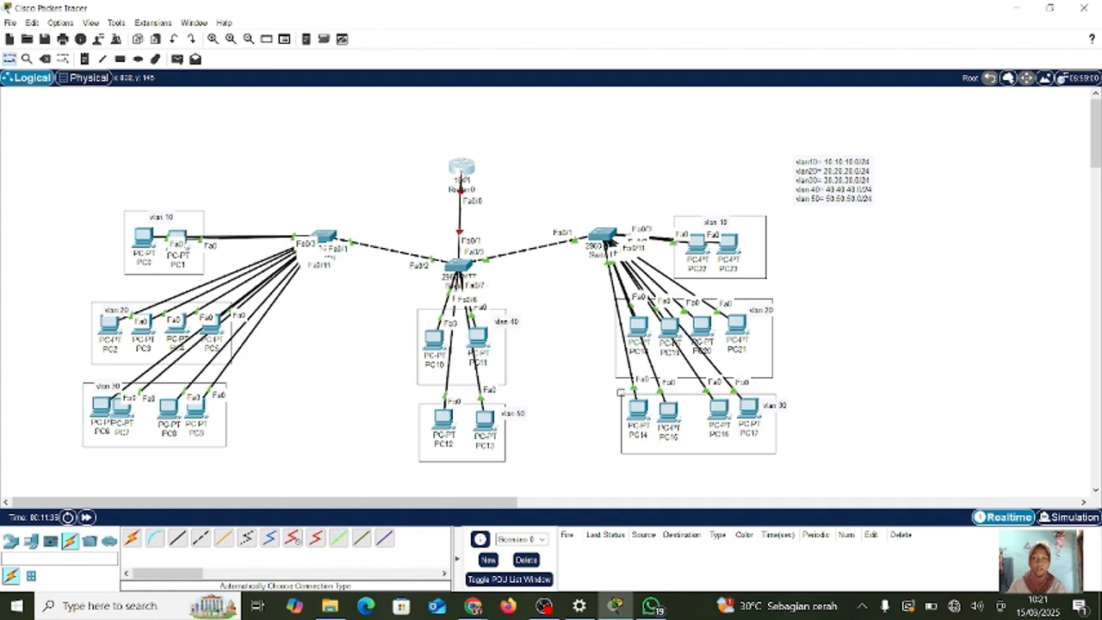
left_click(461, 167)
left_click(481, 117)
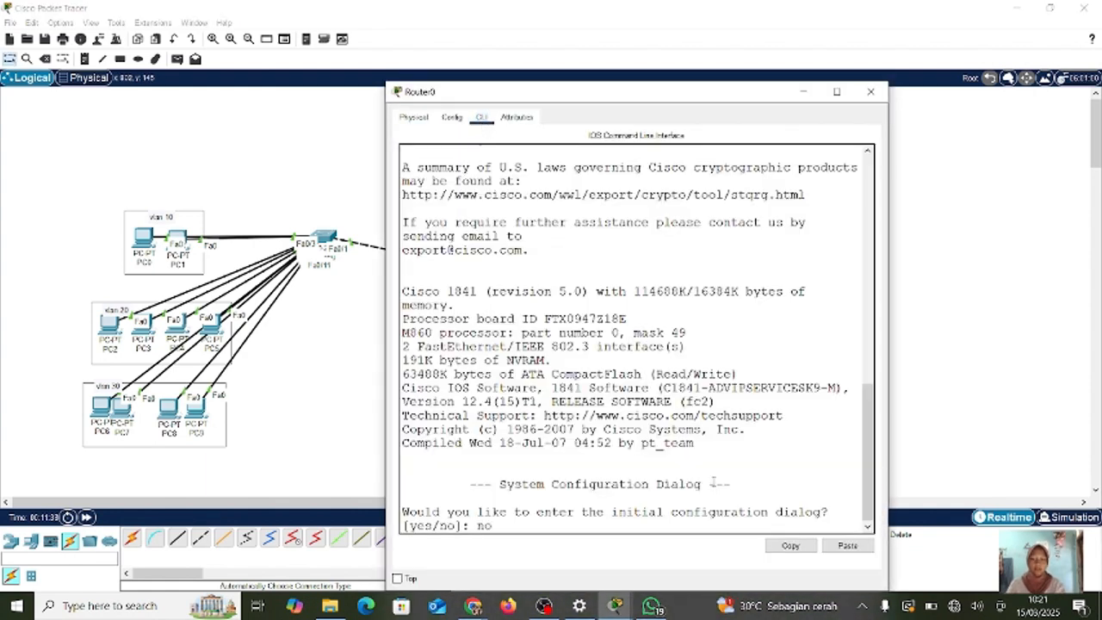
type("no")
key("Return")
key("Return")
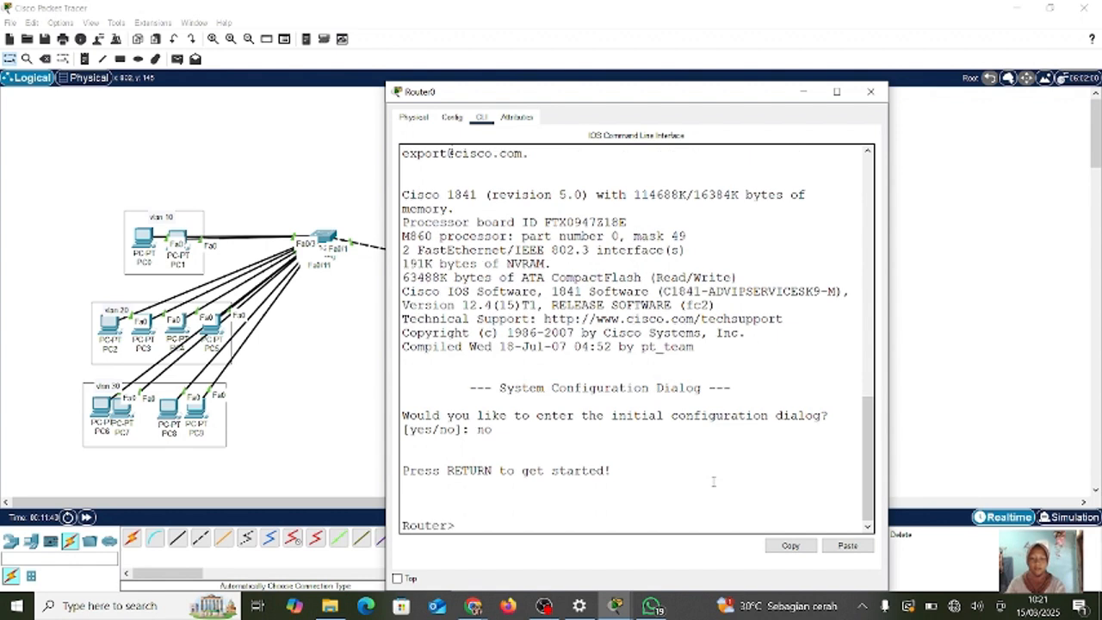
- Enter privileged mode and then global configuration mode on Router0 with en and conf t
type("en")
key("Return")
type("conf t")
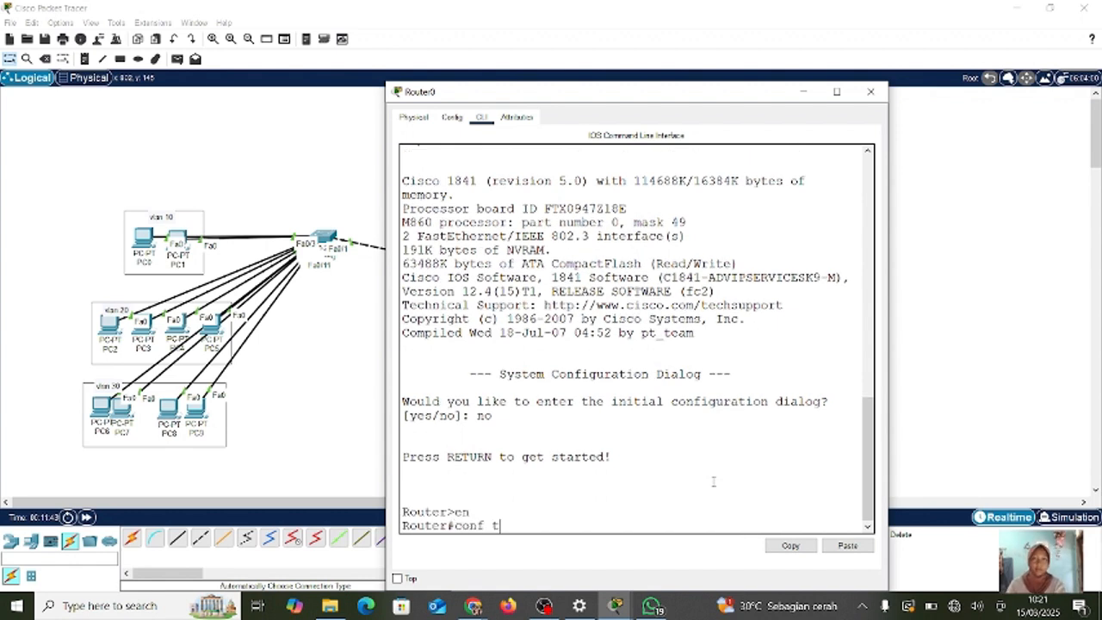
key("Return")
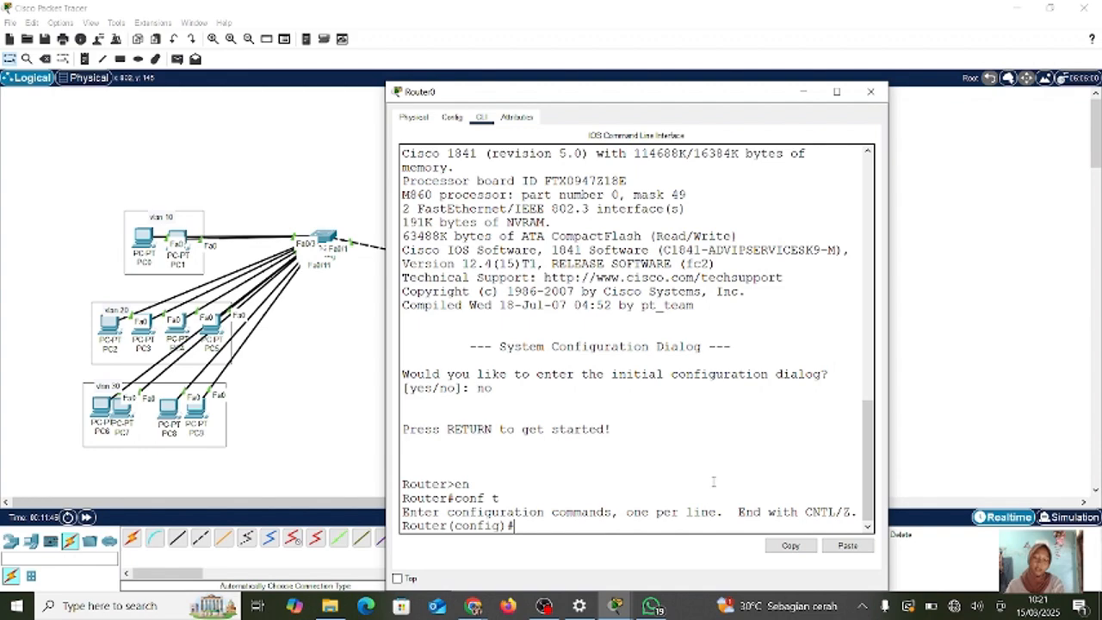
- Enable Router0's interface fa0/0 with no shutdown
type("int")
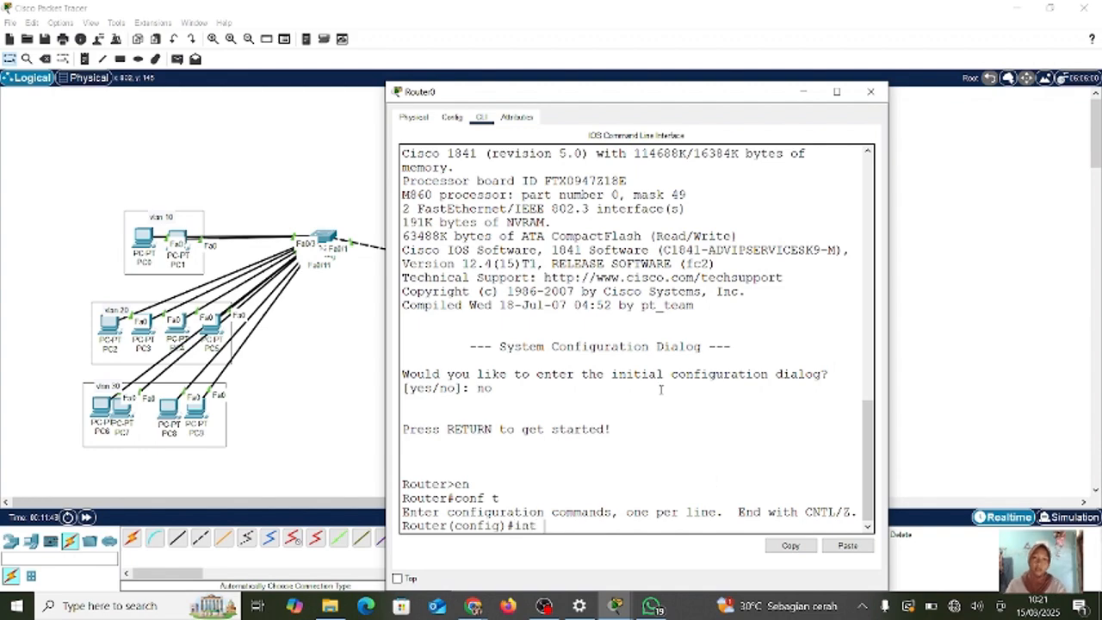
left_click_drag(617, 103, 649, 102)
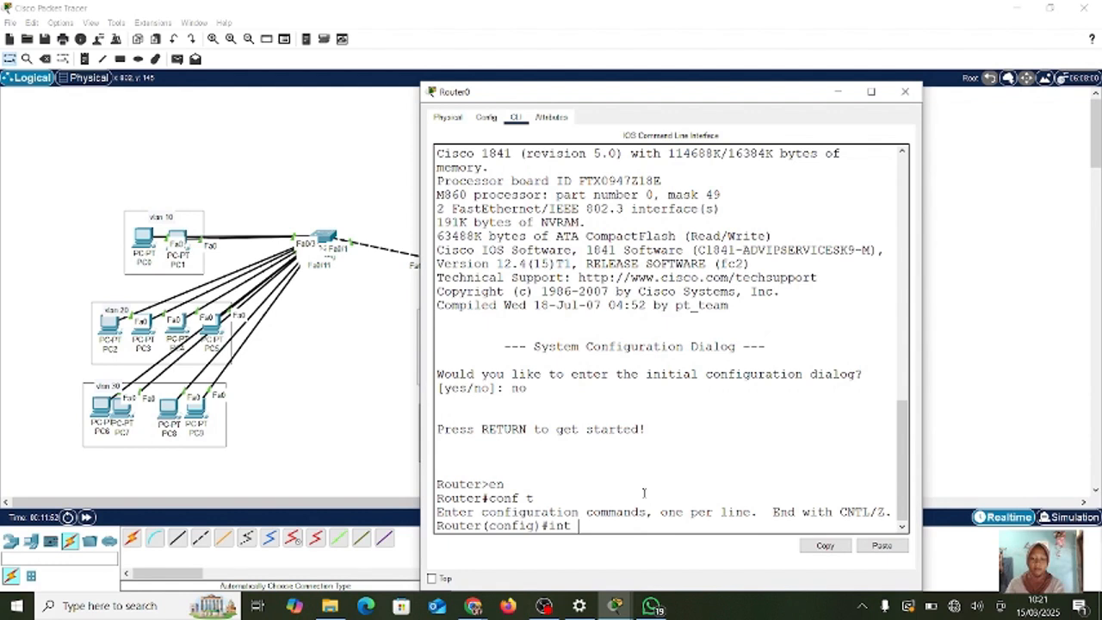
type("fa0/0")
key("Return")
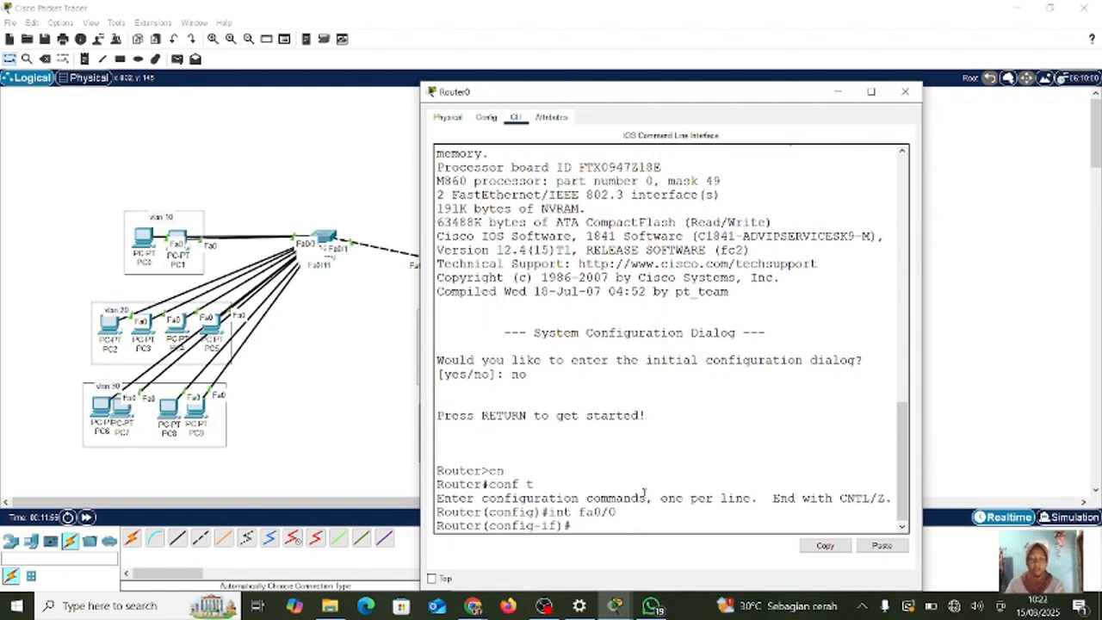
type("no shut")
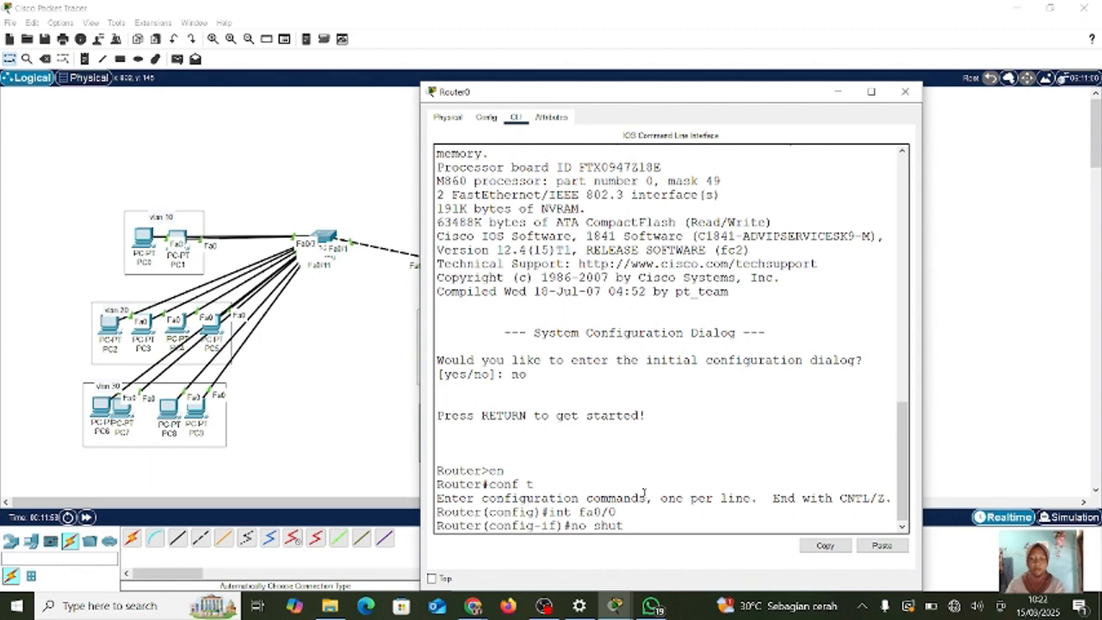
type("ddown")
key("Return")
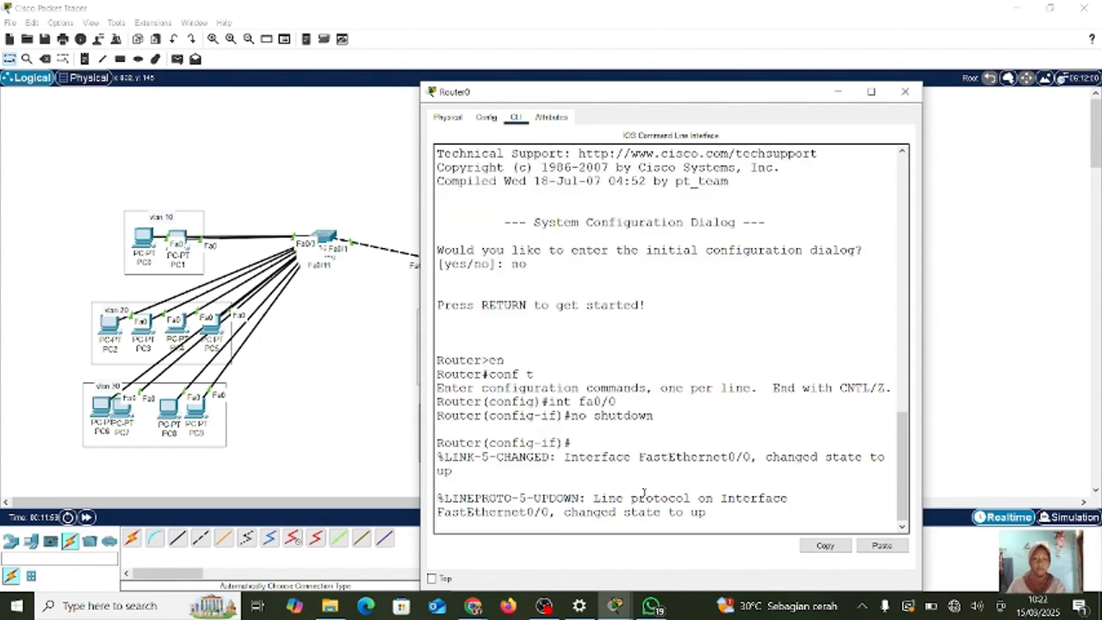
- Leave the fa0/0 interface mode on Router0 and create the subinterface fa0/0.10
key("Return")
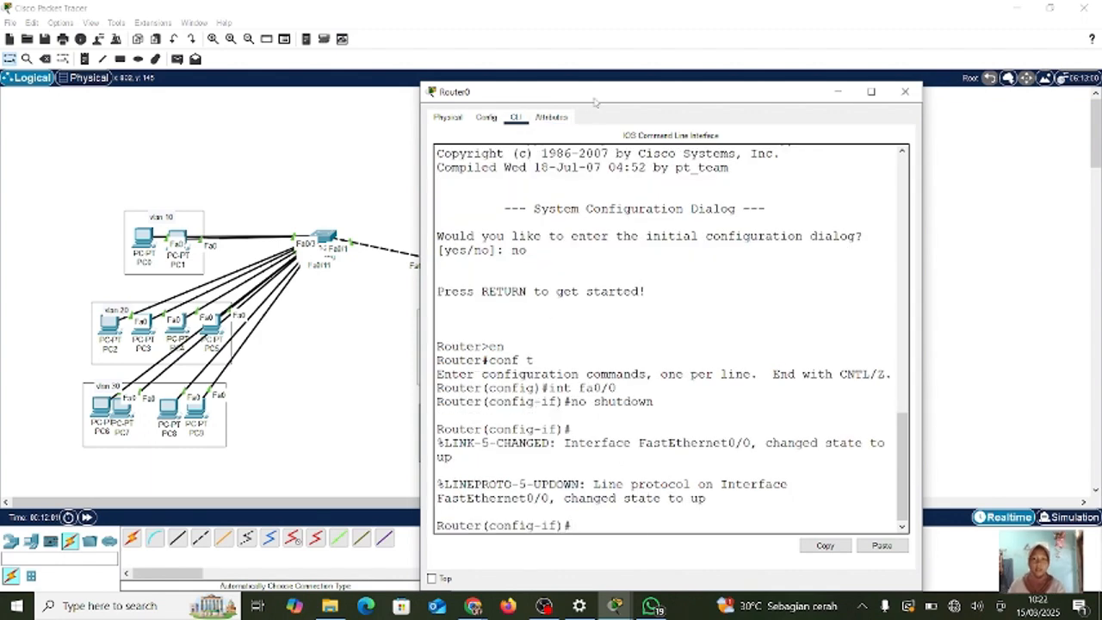
left_click_drag(594, 102, 566, 69)
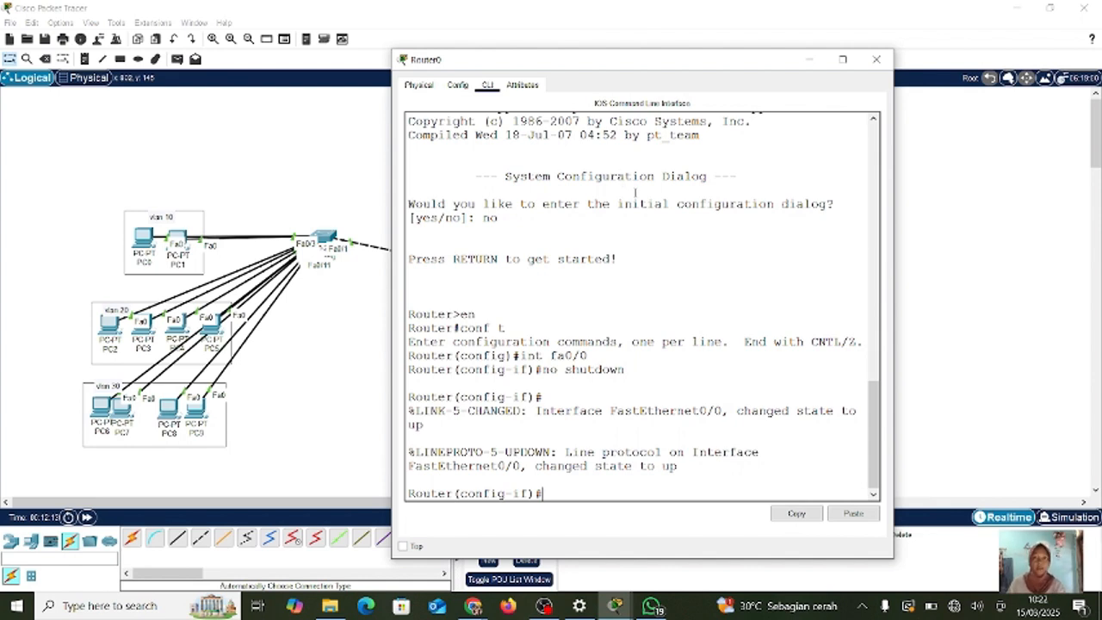
type("ex")
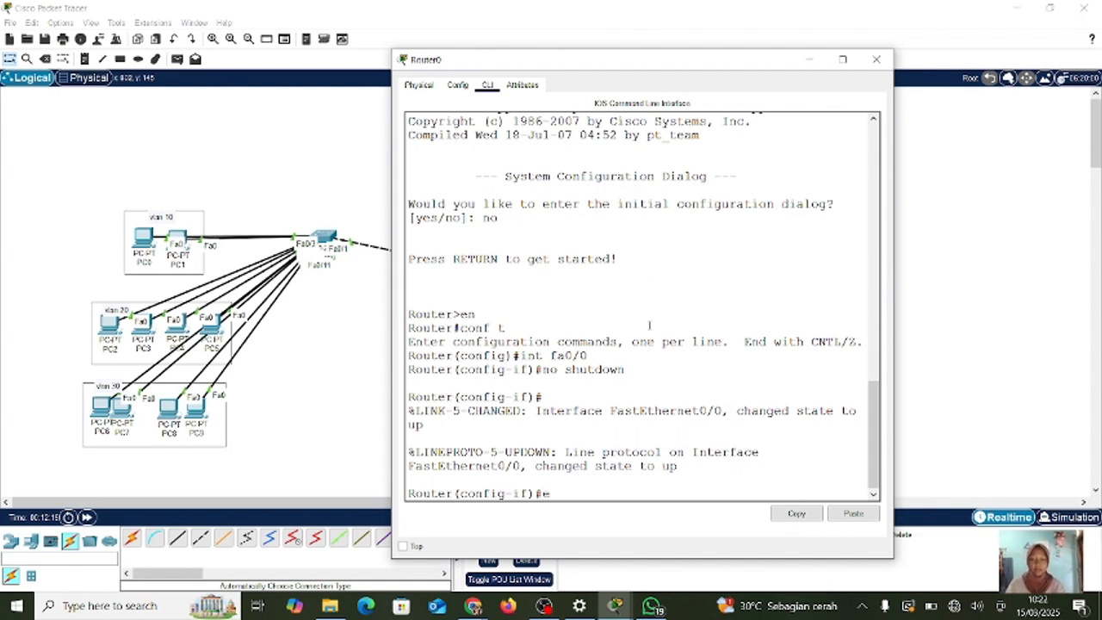
key("Return")
type("int")
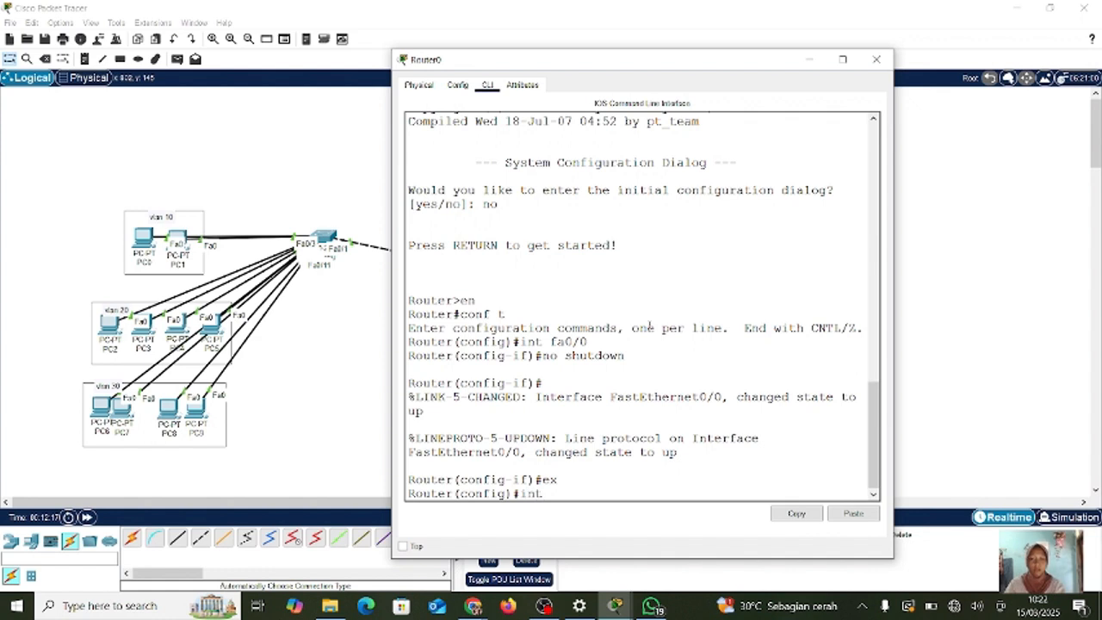
type(" fa0")
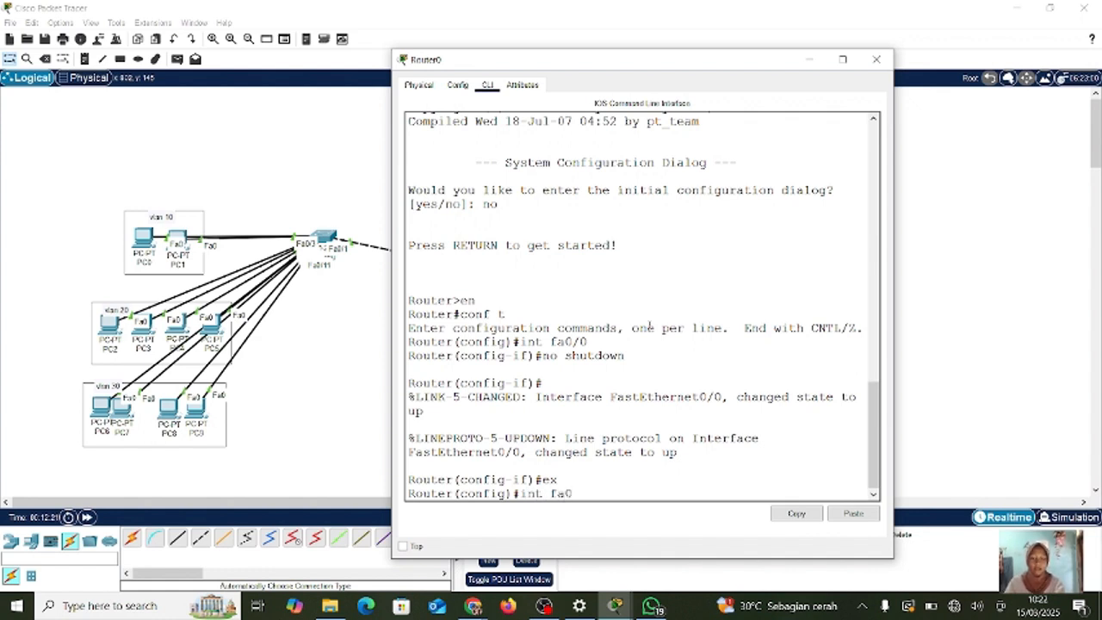
type("/0.10")
key("Return")
key("Return")
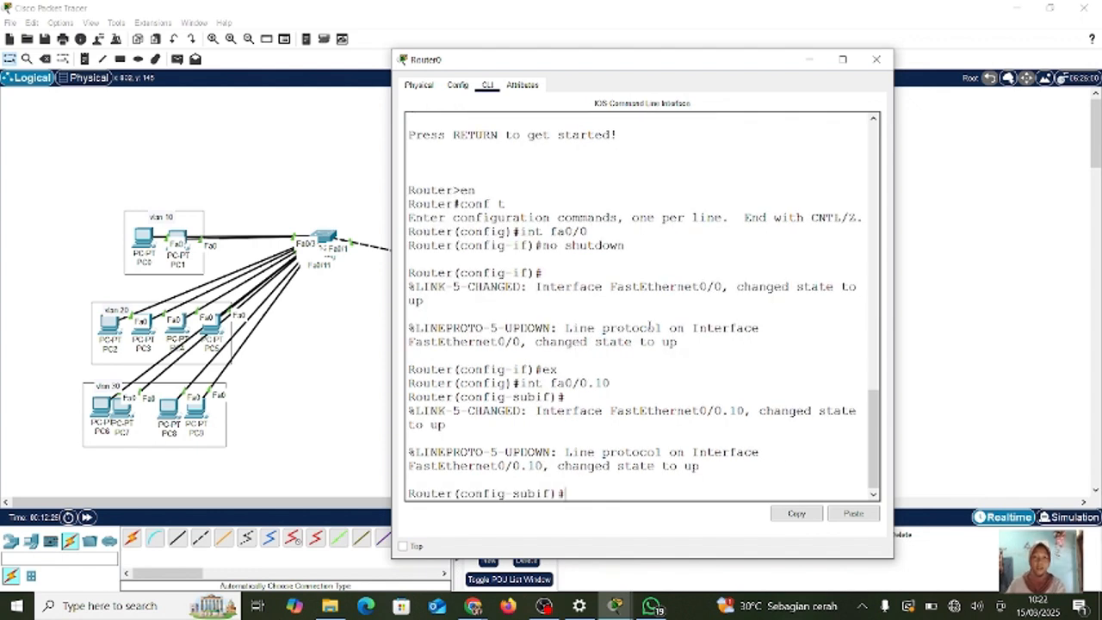
- Set the encapsulation of subinterface fa0/0.10 to dot1Q with VLAN 10
type("en")
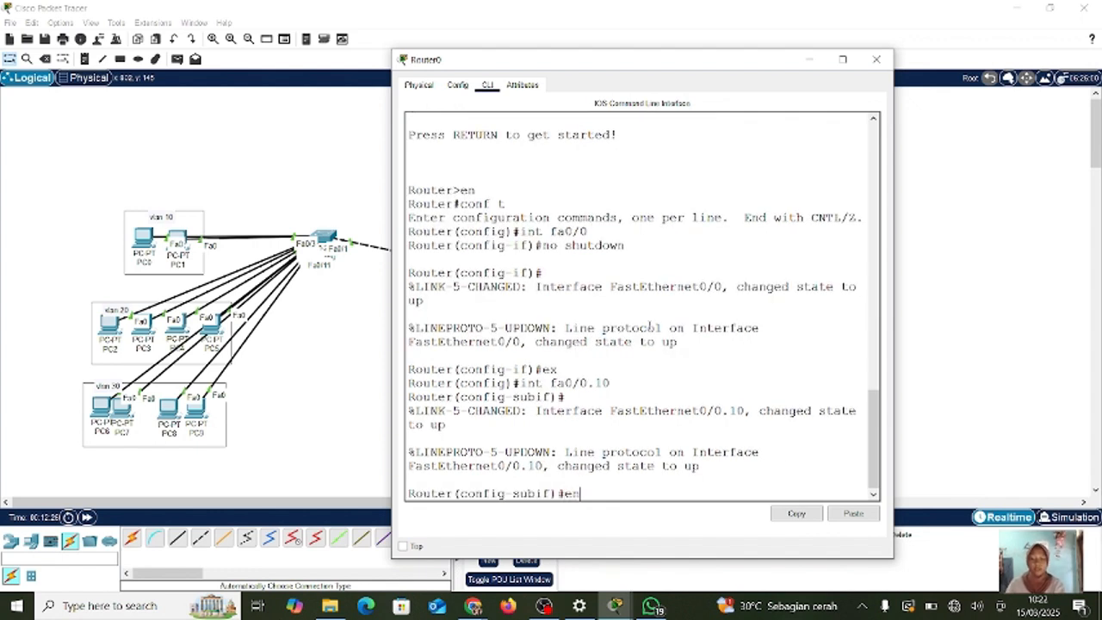
type("capsulation")
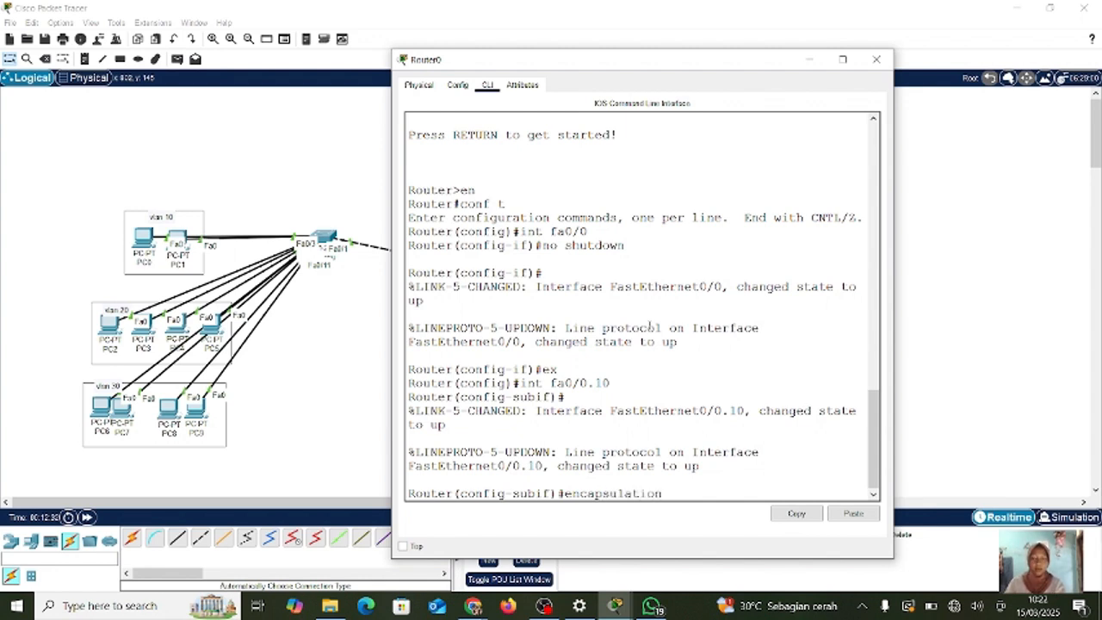
type(" dot1Q 10")
key("Return")
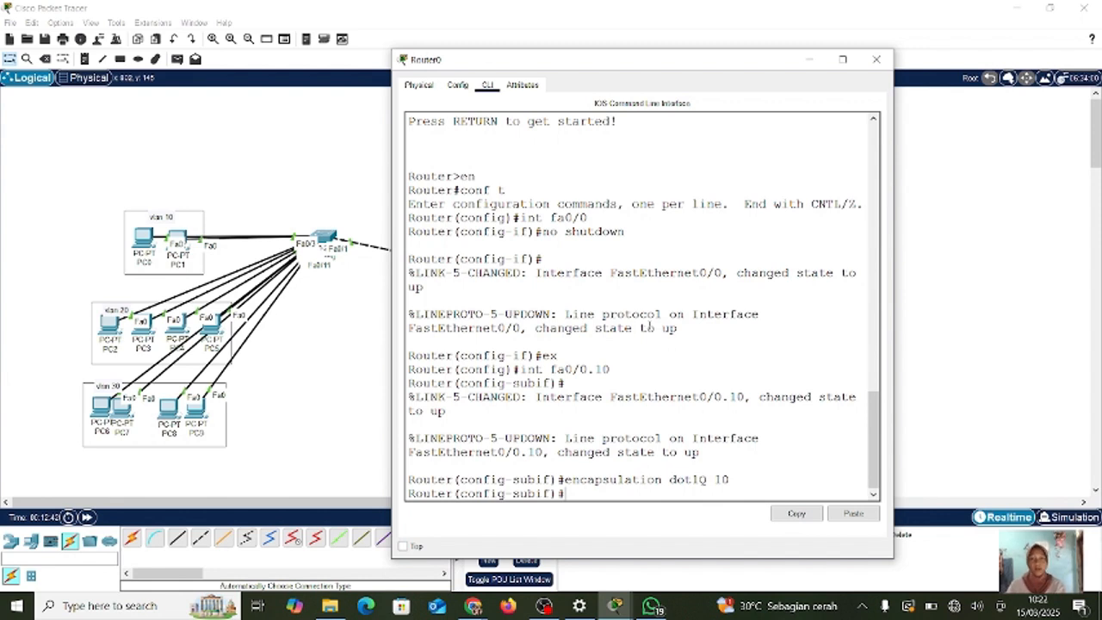
- Assign IP address 10.10.10.1 with mask 255.255.255.0 to subinterface fa0/0.10 and exit to global configuration mode
type("ip address 19")
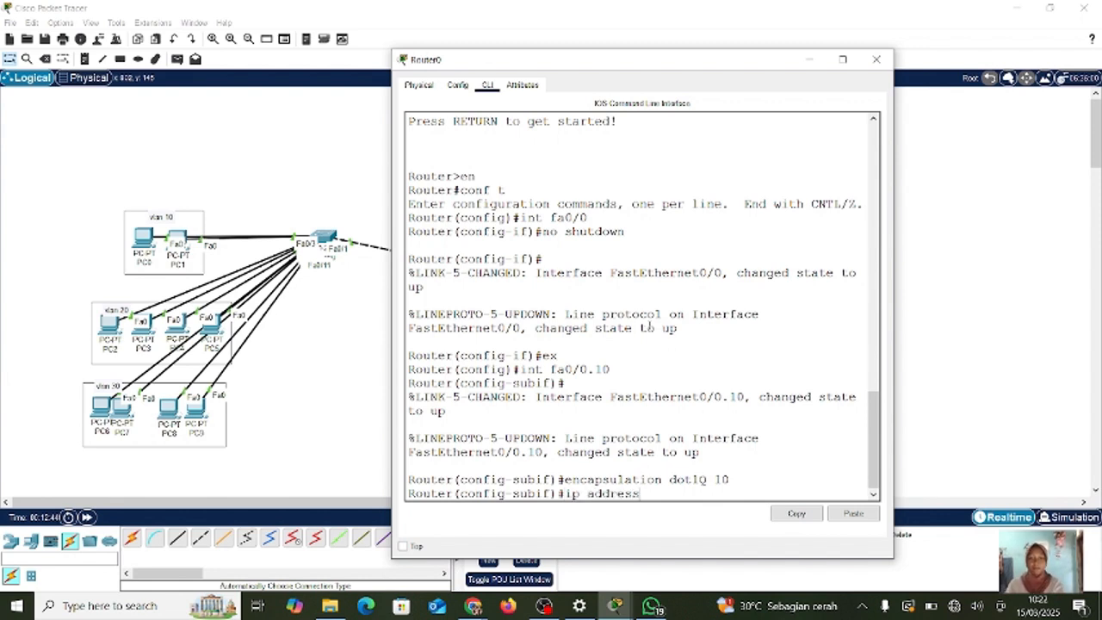
key("BackSpace")
key("BackSpace")
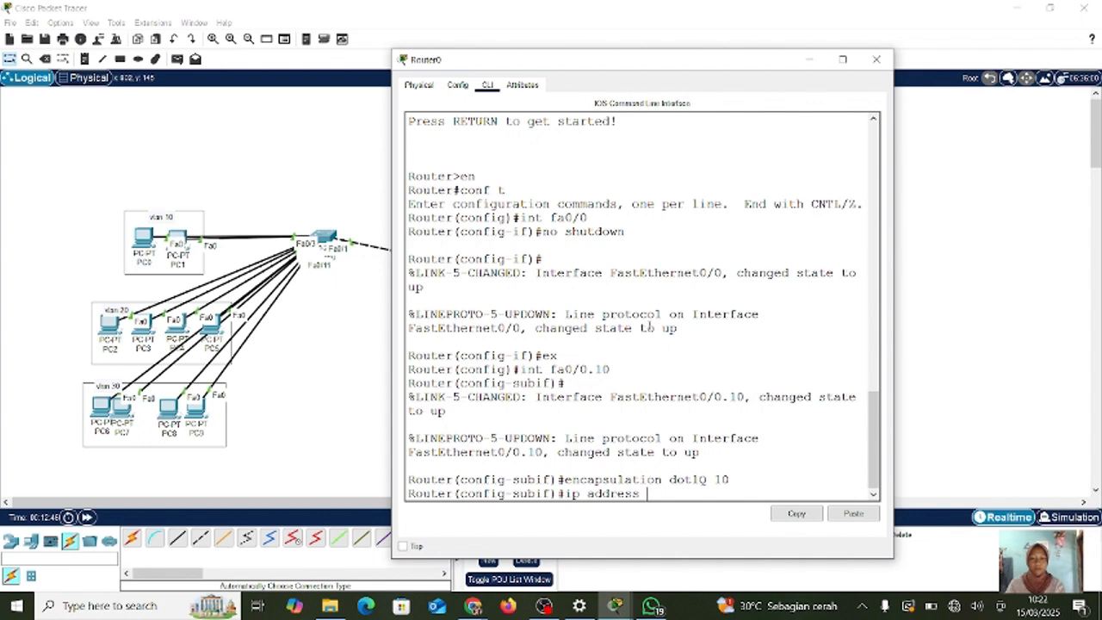
type("10.10.10.")
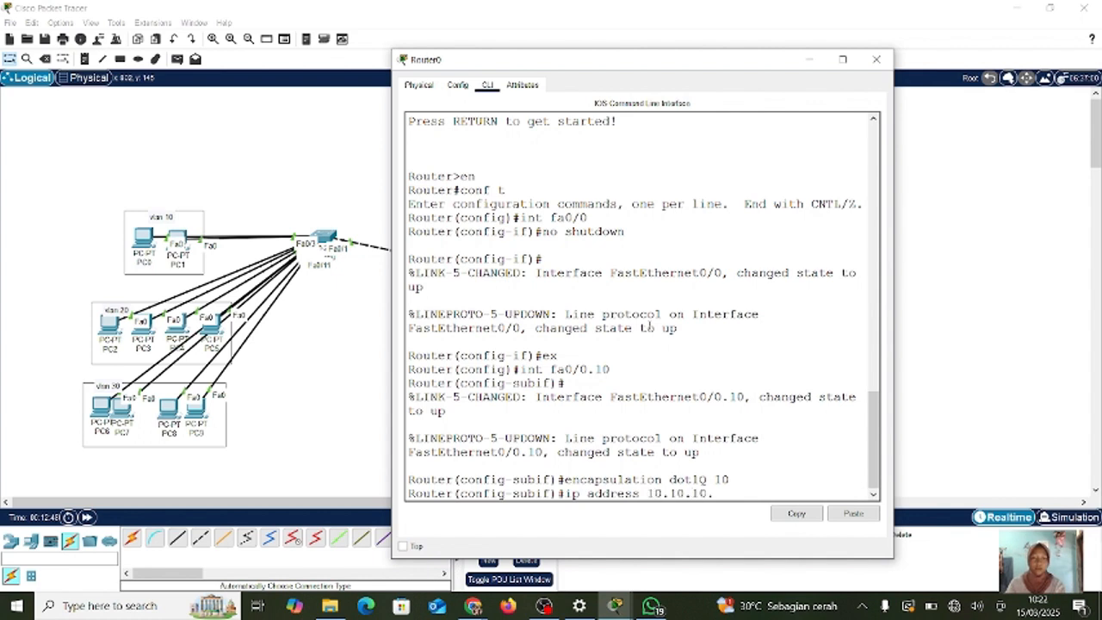
type("1")
type(" 255")
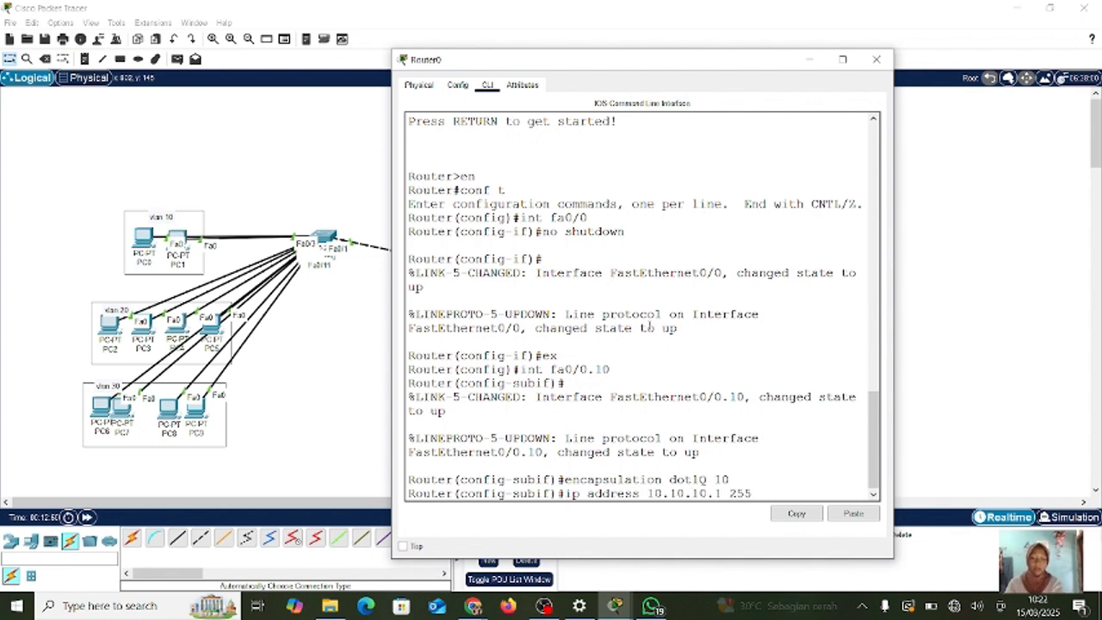
type(".255.255.0")
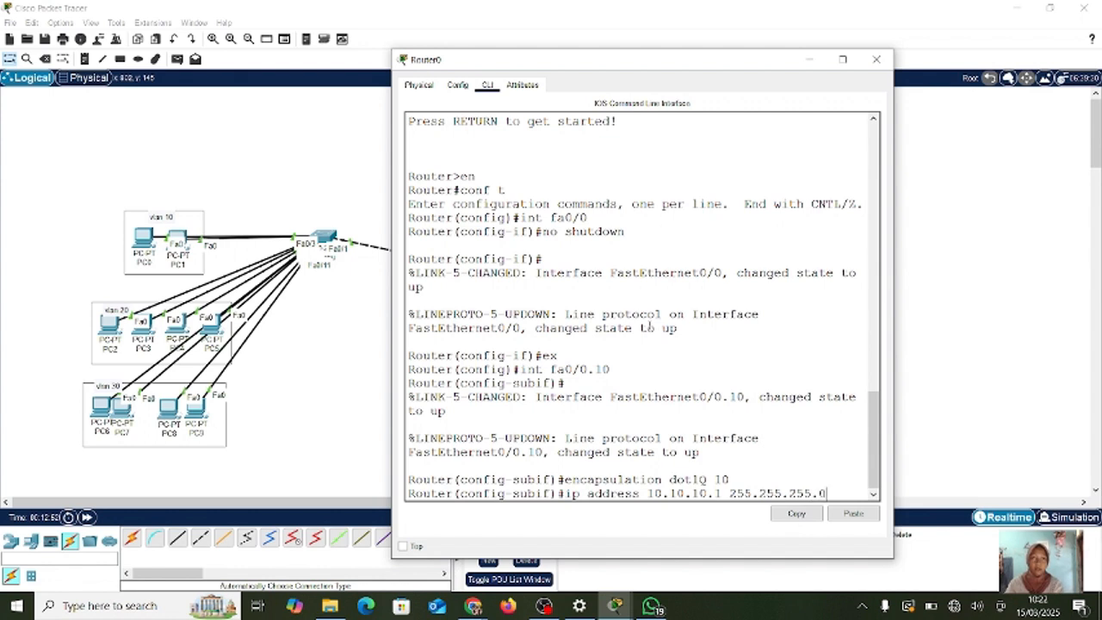
key("Return")
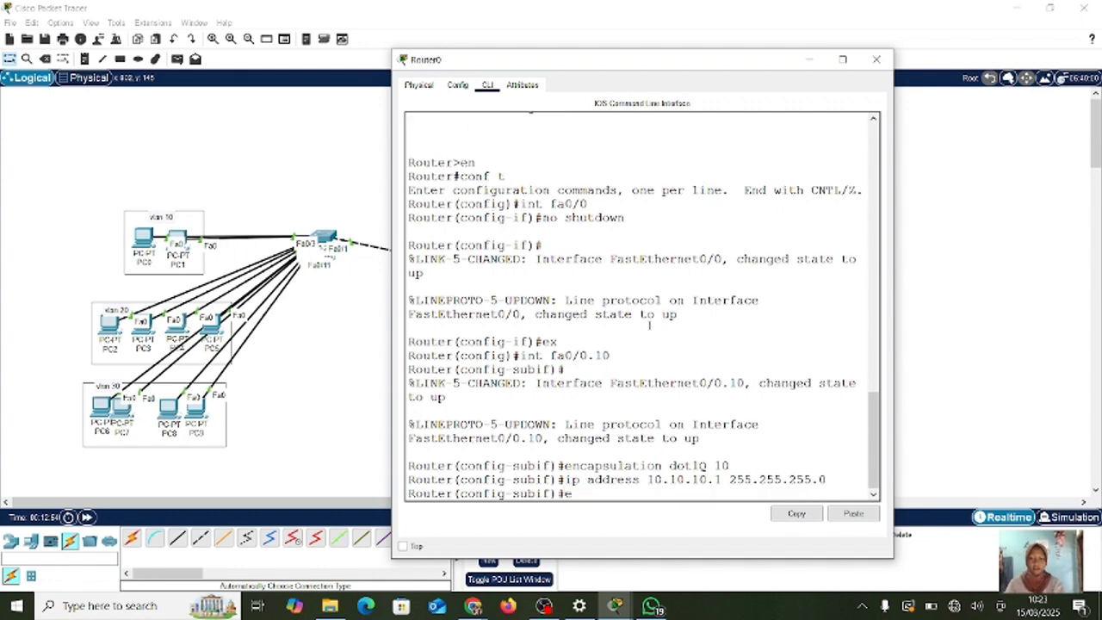
type("ex")
key("Return")
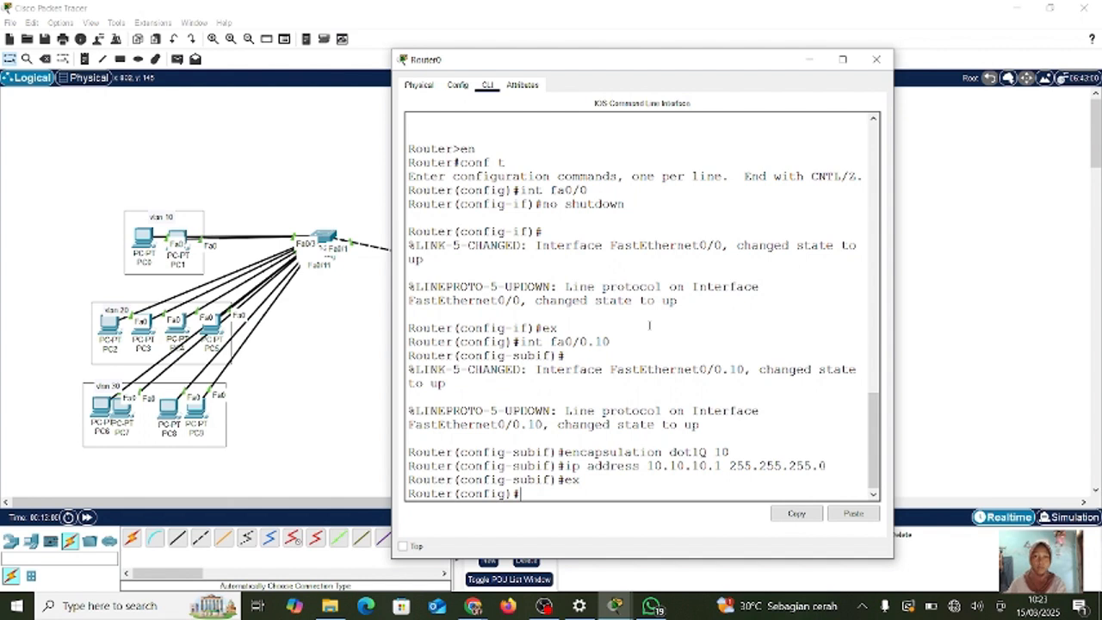
- Create the subinterface fa0/0.20 on Router0 and get back to an empty subinterface prompt
key("Up")
key("Up")
key("Up")
key("Up")
key("Up")
key("Up")
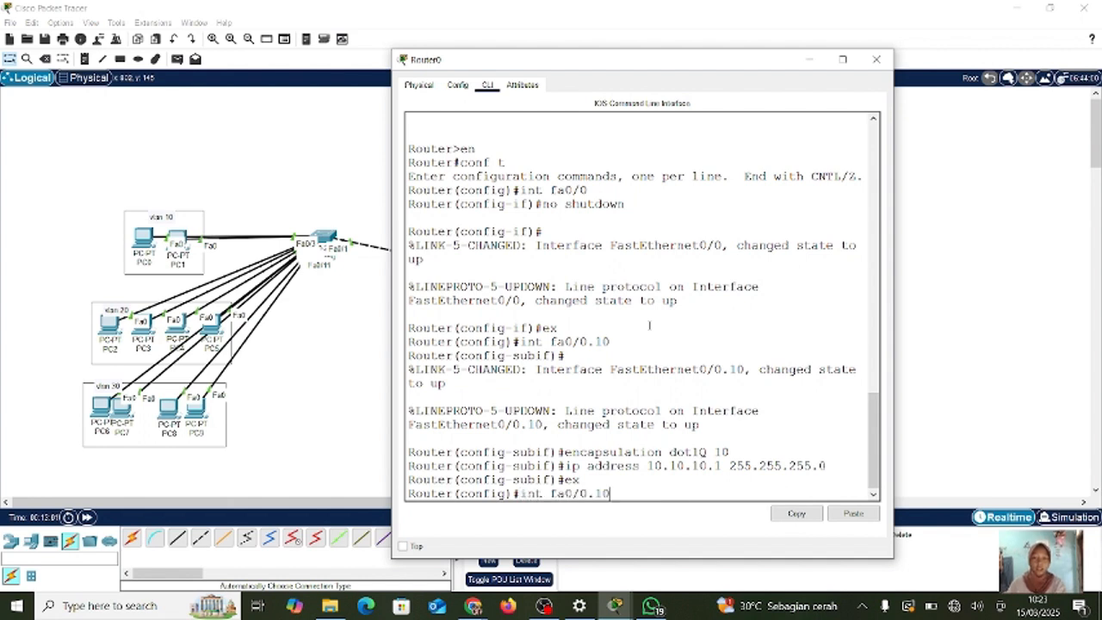
key("Down")
key("Down")
key("BackSpace")
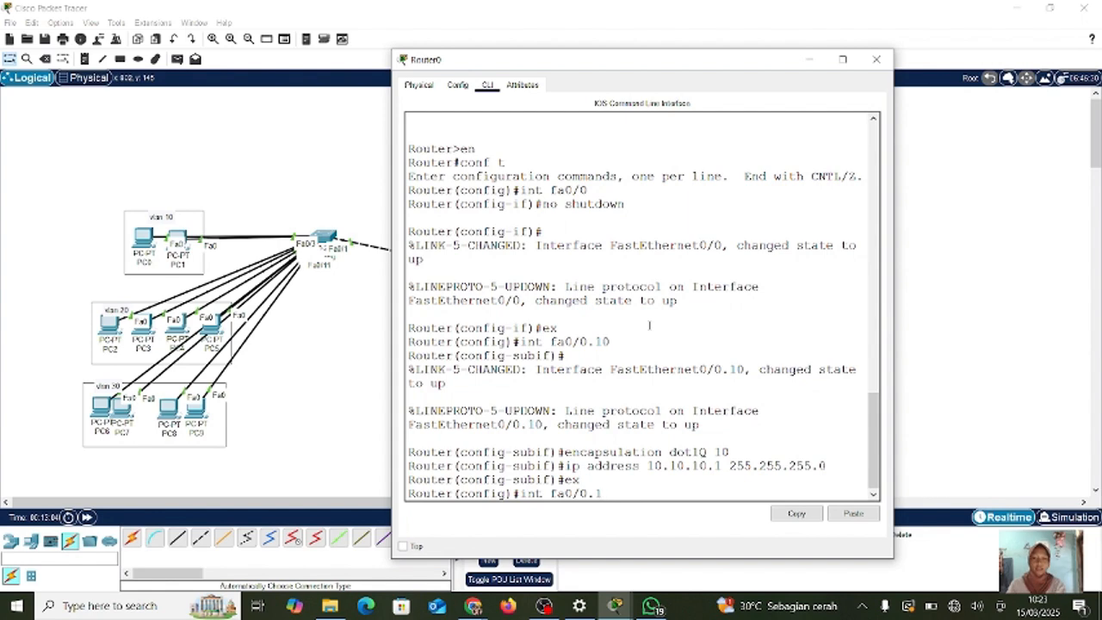
type("20")
key("Return")
key("Up")
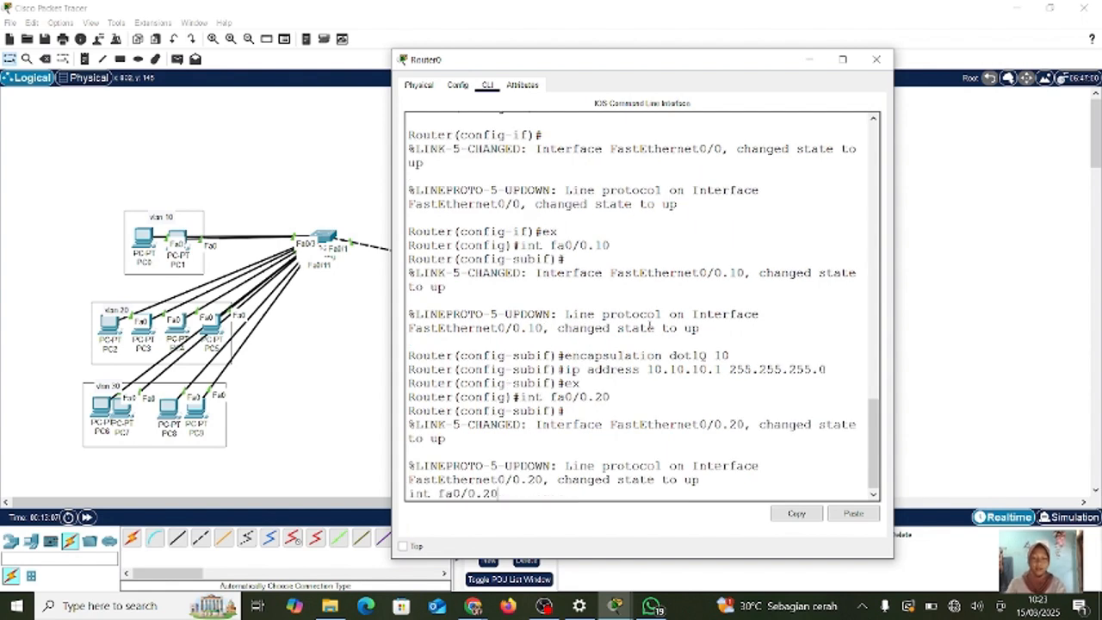
key("BackSpace")
key("BackSpace")
key("BackSpace")
key("BackSpace")
key("BackSpace")
key("BackSpace")
key("BackSpace")
key("BackSpace")
key("BackSpace")
key("BackSpace")
key("BackSpace")
key("BackSpace")
key("Return")
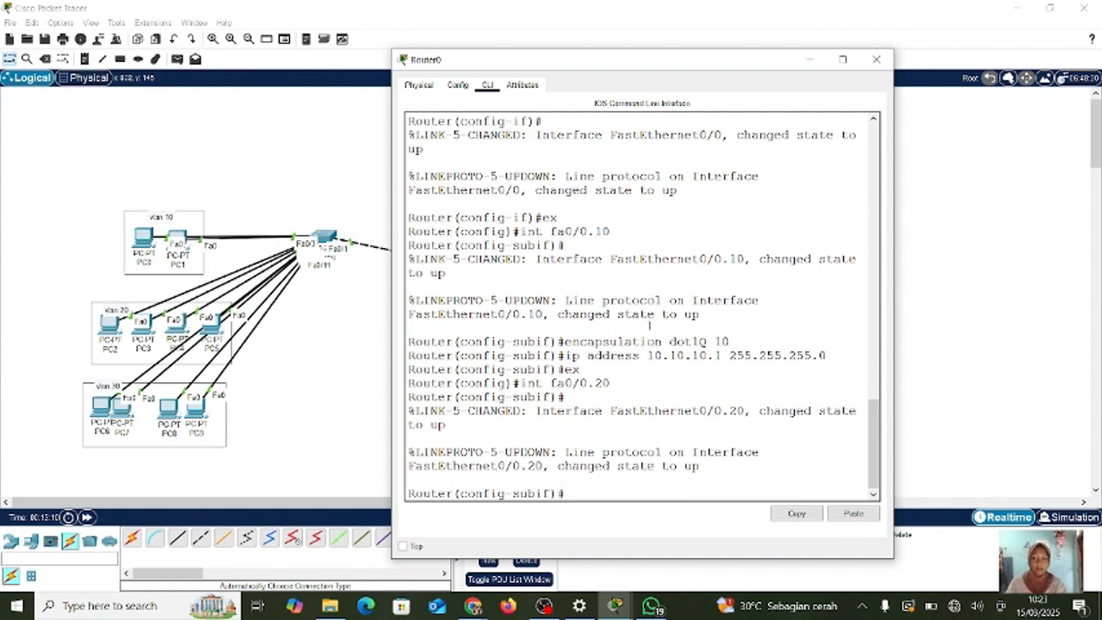
- Set the encapsulation of subinterface fa0/0.20 to dot1Q with VLAN 20
key("Up")
key("Up")
key("Up")
key("Up")
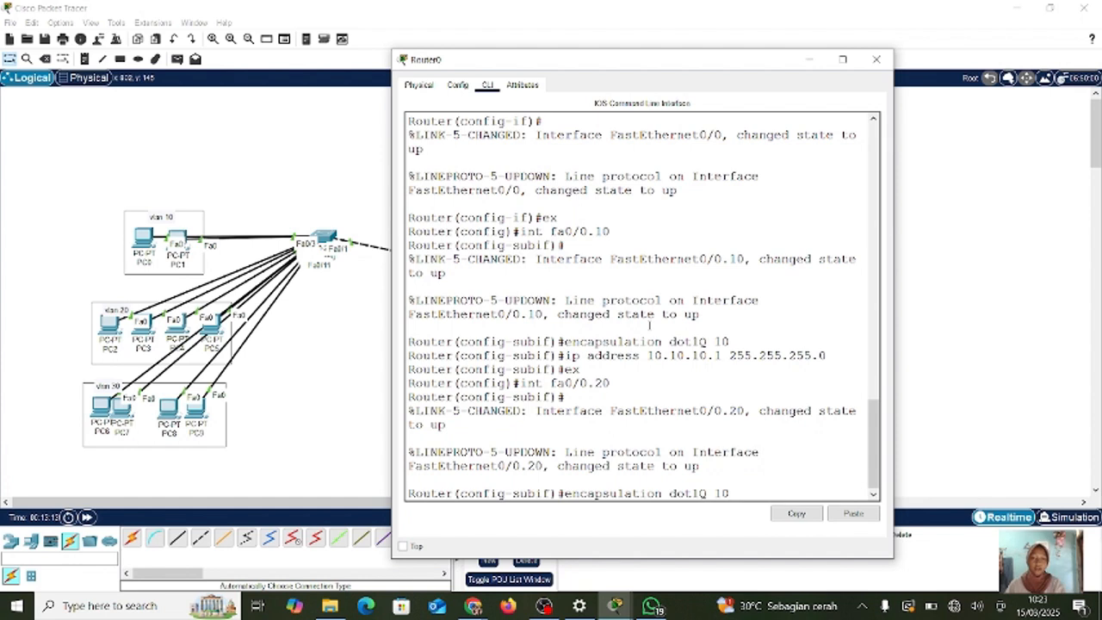
key("BackSpace")
key("BackSpace")
type("20")
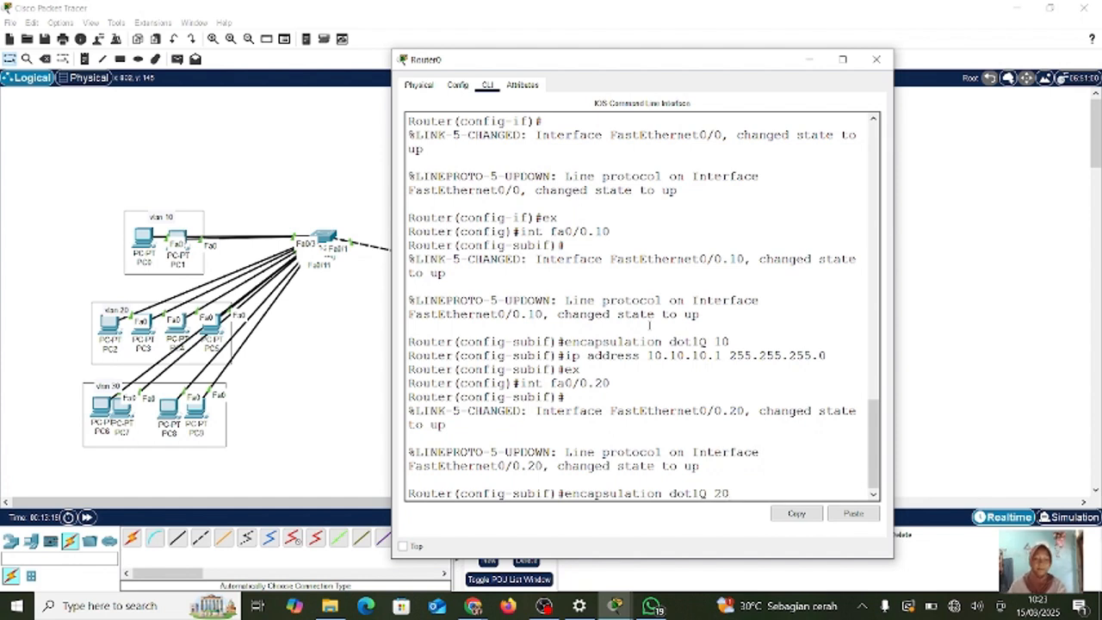
key("Return")
- Assign IP address 20.20.20.1 with mask 255.255.255.0 to subinterface fa0/0.20 and exit to global configuration mode
key("Up")
key("Up")
key("Up")
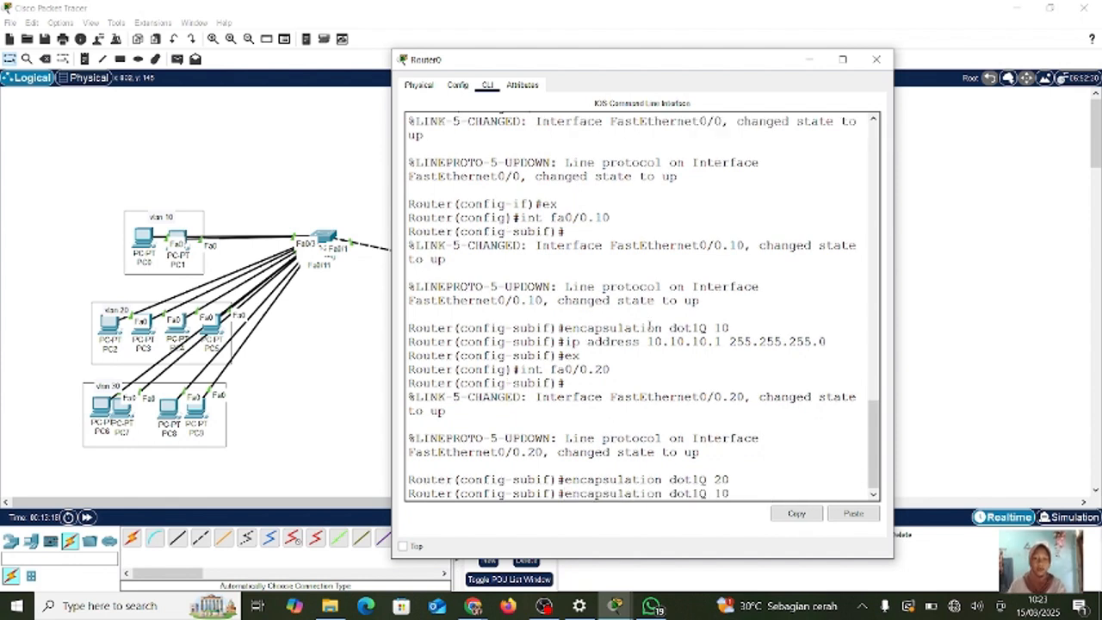
key("Down")
key("Left")
key("Left")
key("Left")
key("Left")
key("Left")
key("Left")
key("Left")
key("Left")
key("Left")
key("Left")
key("Left")
key("Left")
key("Left")
key("Left")
key("Left")
key("Left")
key("BackSpace")
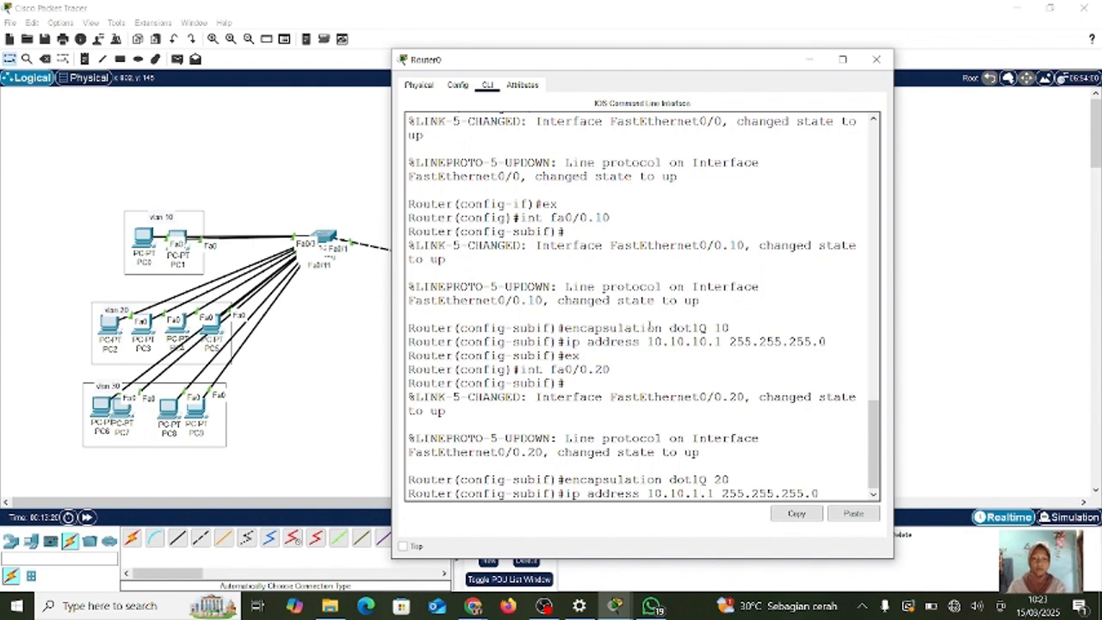
key("BackSpace")
key("BackSpace")
key("BackSpace")
key("BackSpace")
key("BackSpace")
key("BackSpace")
key("BackSpace")
type("20.20.20.")
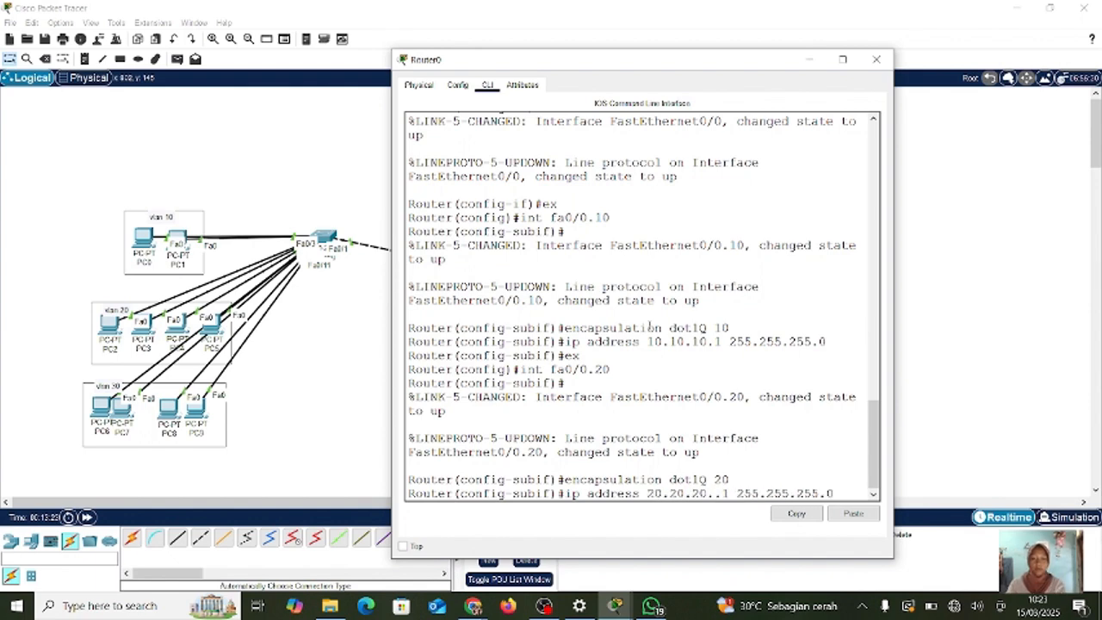
key("BackSpace")
key("Return")
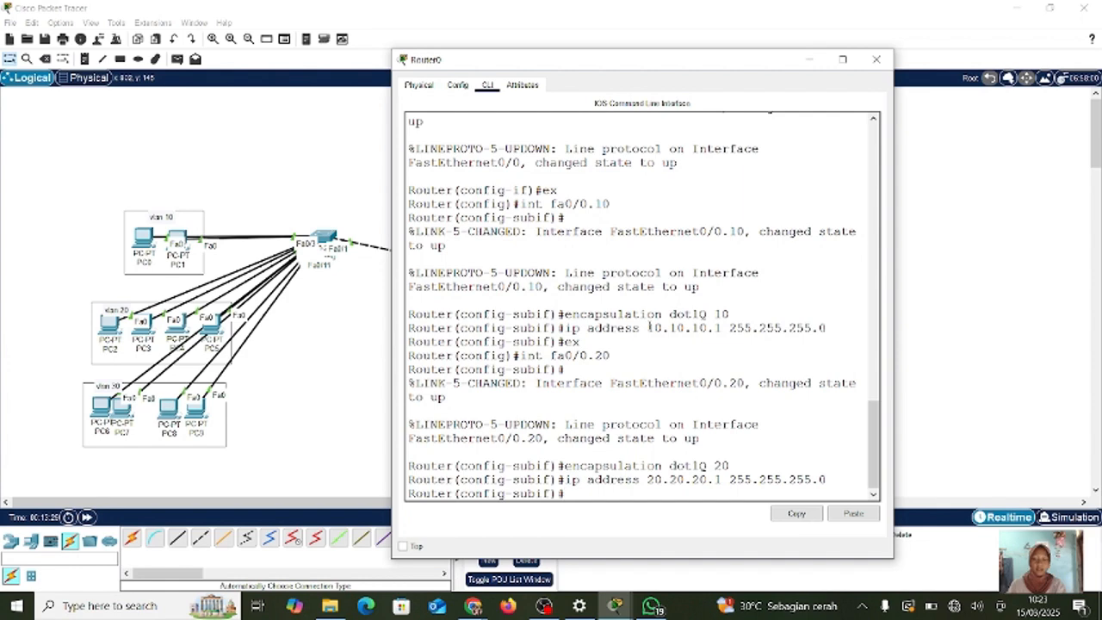
type("ex")
key("Return")
- Create the subinterface fa0/0.30 on Router0
key("Up")
key("Up")
key("Up")
key("Up")
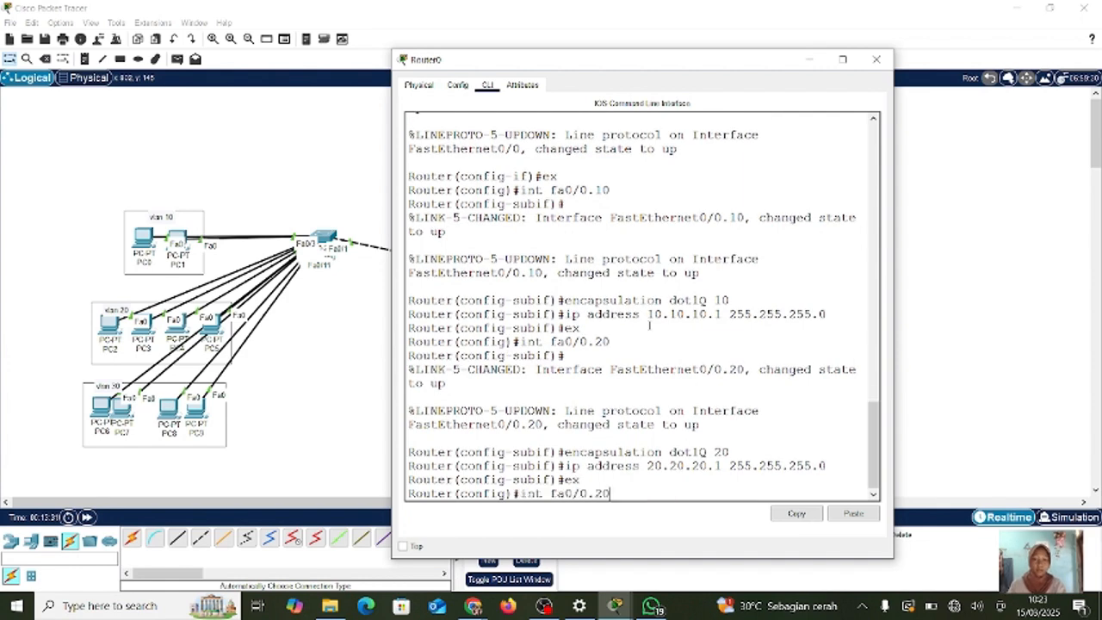
key("BackSpace")
type("30")
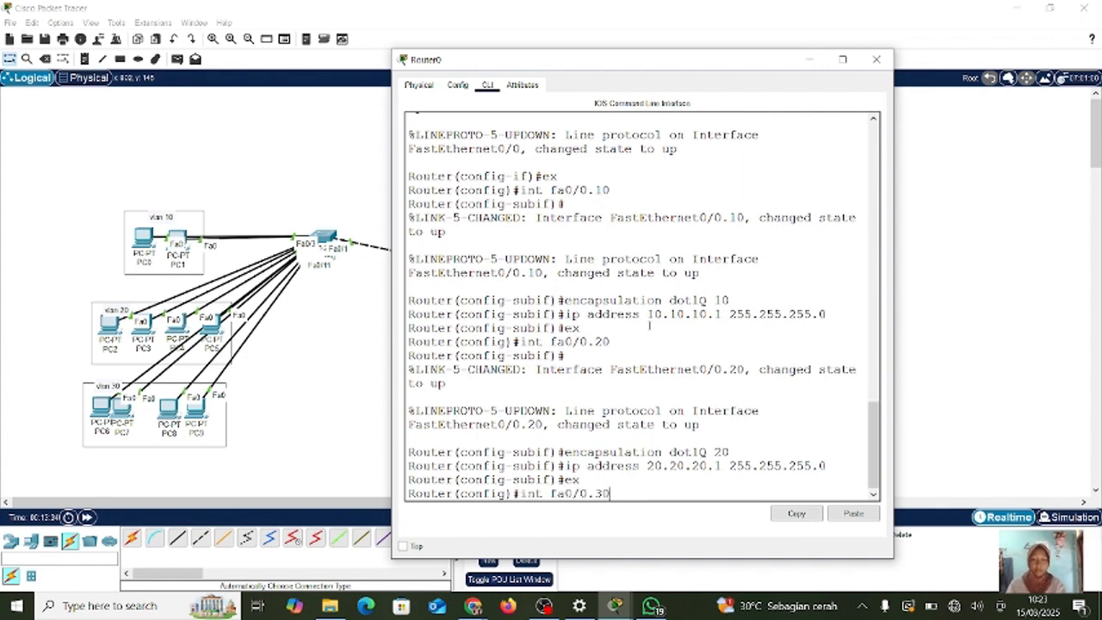
key("Return")
- Set the encapsulation of subinterface fa0/0.30 to dot1Q with VLAN 30
key("Up")
key("Up")
key("Up")
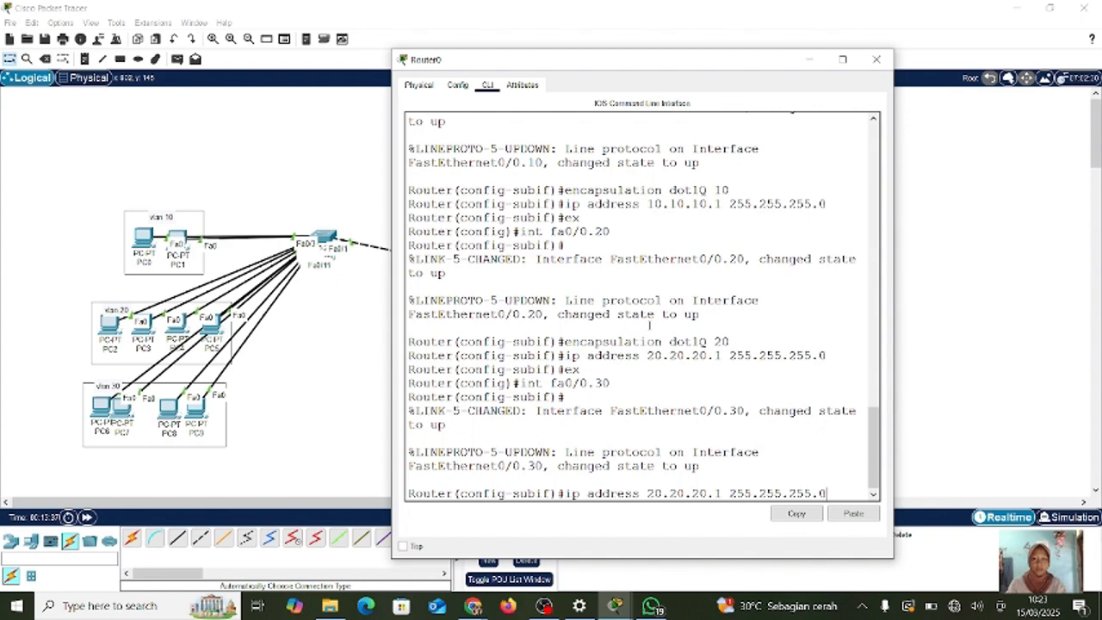
key("Up")
key("BackSpace")
key("BackSpace")
type("30")
key("Return")
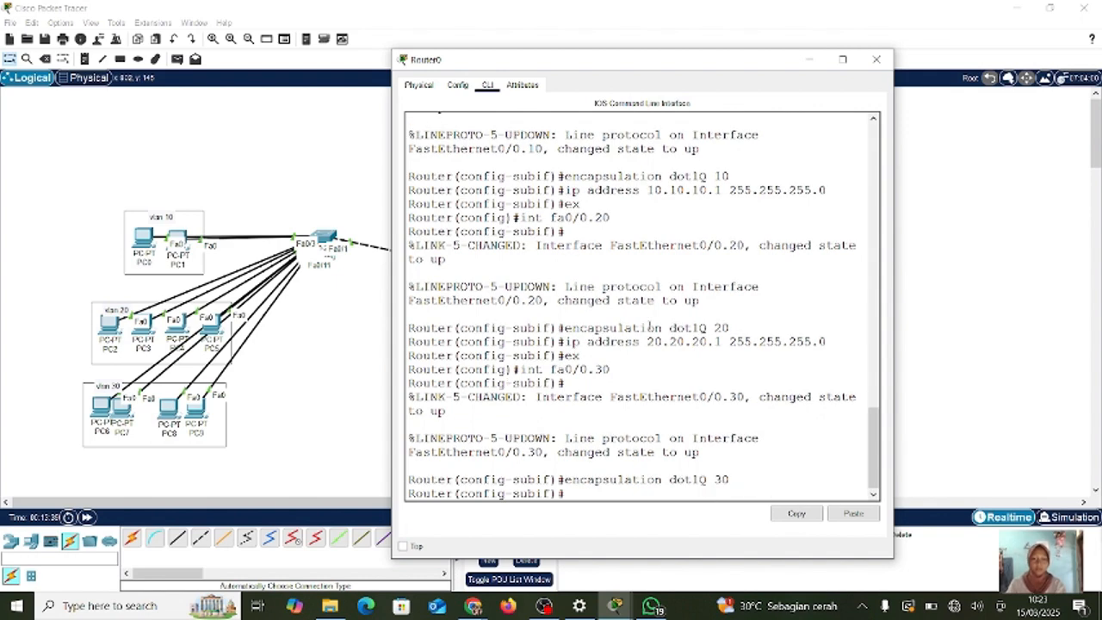
- Assign IP address 30.30.30.1 with mask 255.255.255.0 to subinterface fa0/0.30 and exit to global configuration mode
key("Up")
key("Up")
key("Up")
key("Up")
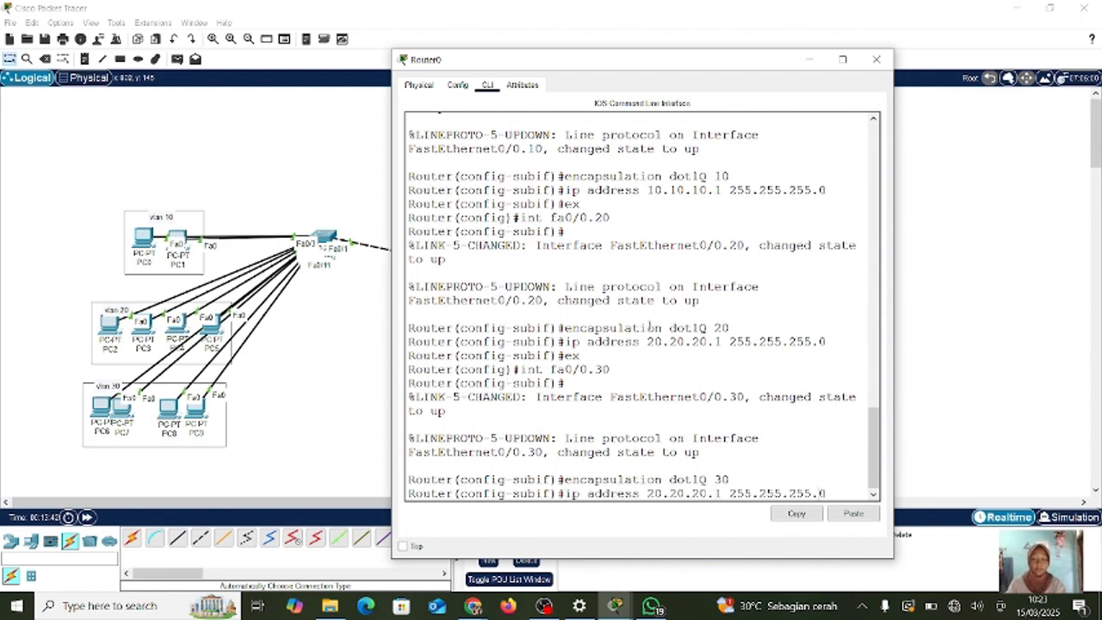
key("Left")
key("Left")
key("Left")
key("Left")
key("Left")
key("Left")
key("Left")
key("Left")
key("Left")
key("Left")
key("Left")
key("Left")
key("Left")
key("Left")
key("Left")
key("Left")
key("BackSpace")
key("BackSpace")
key("BackSpace")
key("BackSpace")
key("BackSpace")
key("BackSpace")
key("BackSpace")
key("BackSpace")
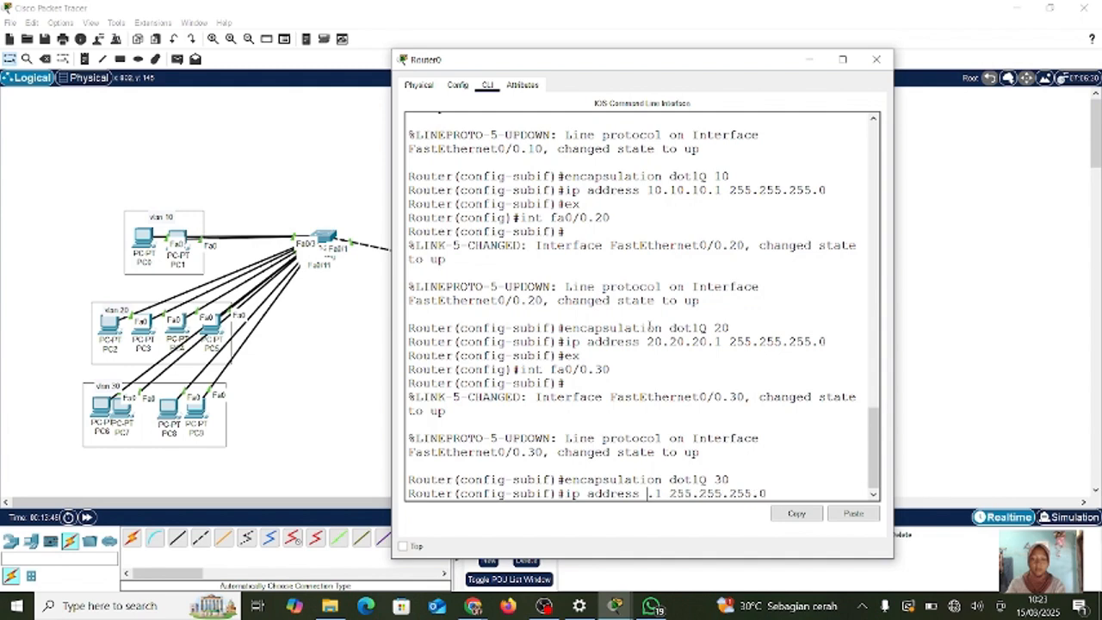
type("30.30.30")
key("Return")
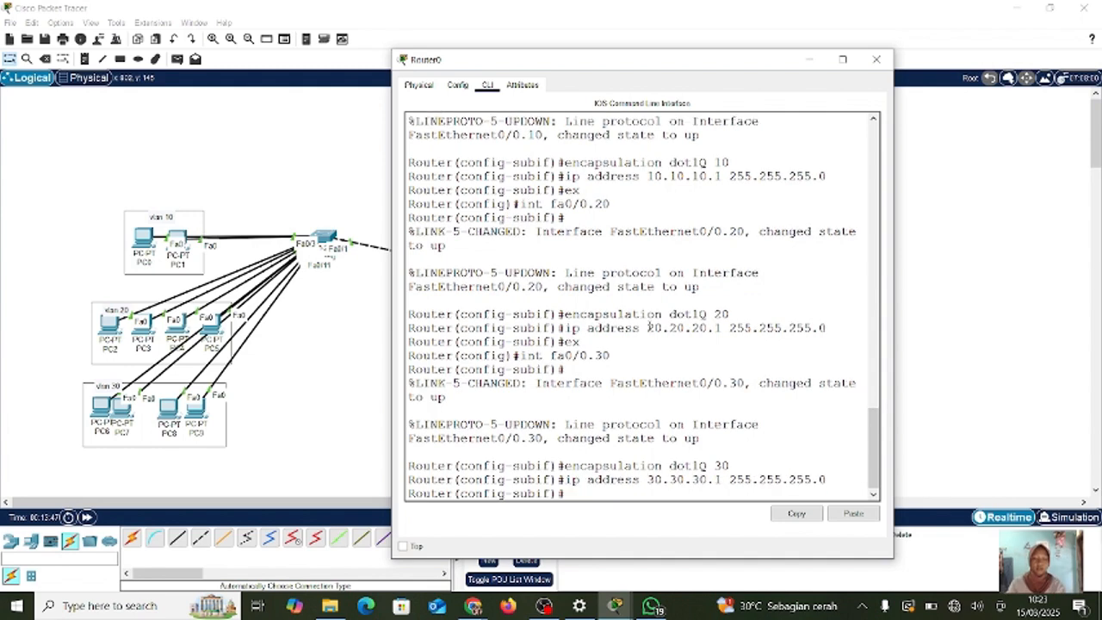
type("ex")
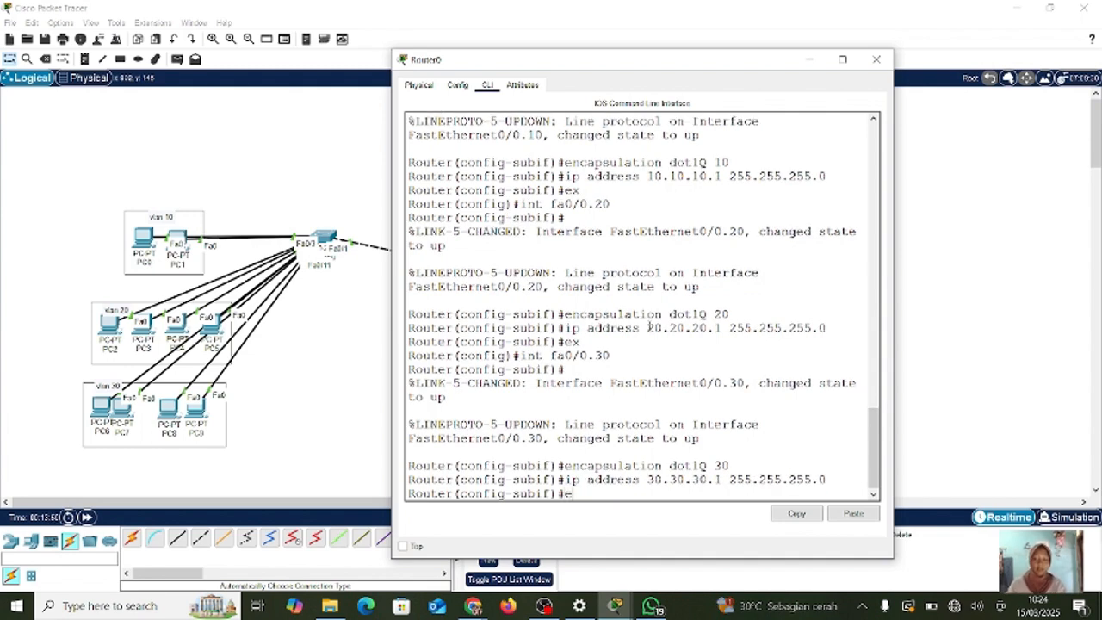
key("Return")
- Return to global configuration mode and create the subinterface fa0/0.40 on Router0
type("ex")
key("Up")
key("Up")
key("Up")
key("Up")
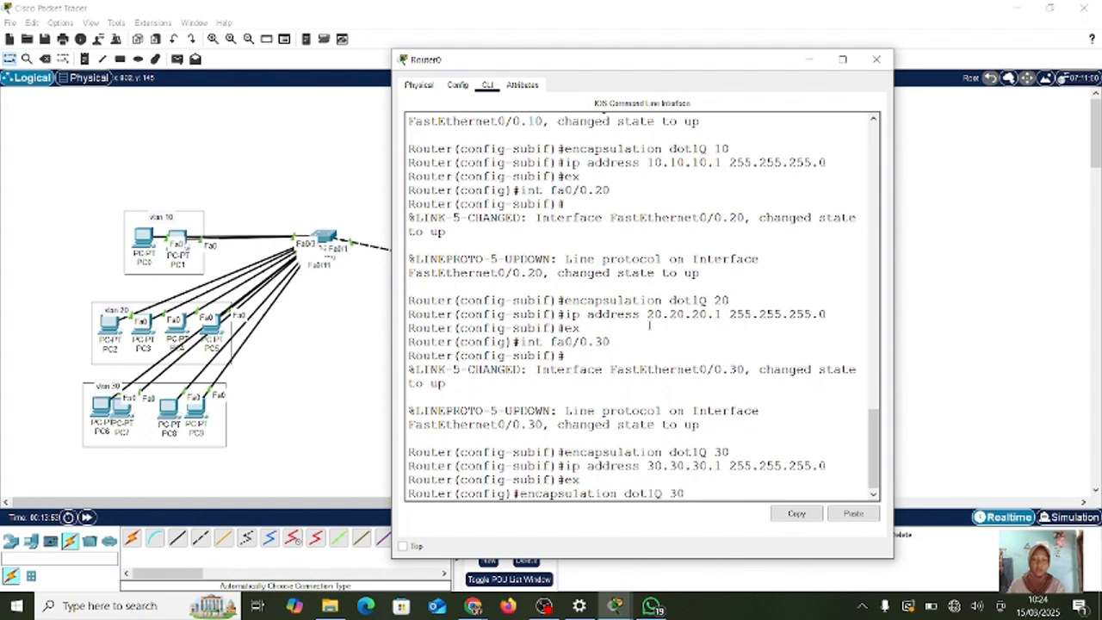
key("BackSpace")
key("BackSpace")
type("40")
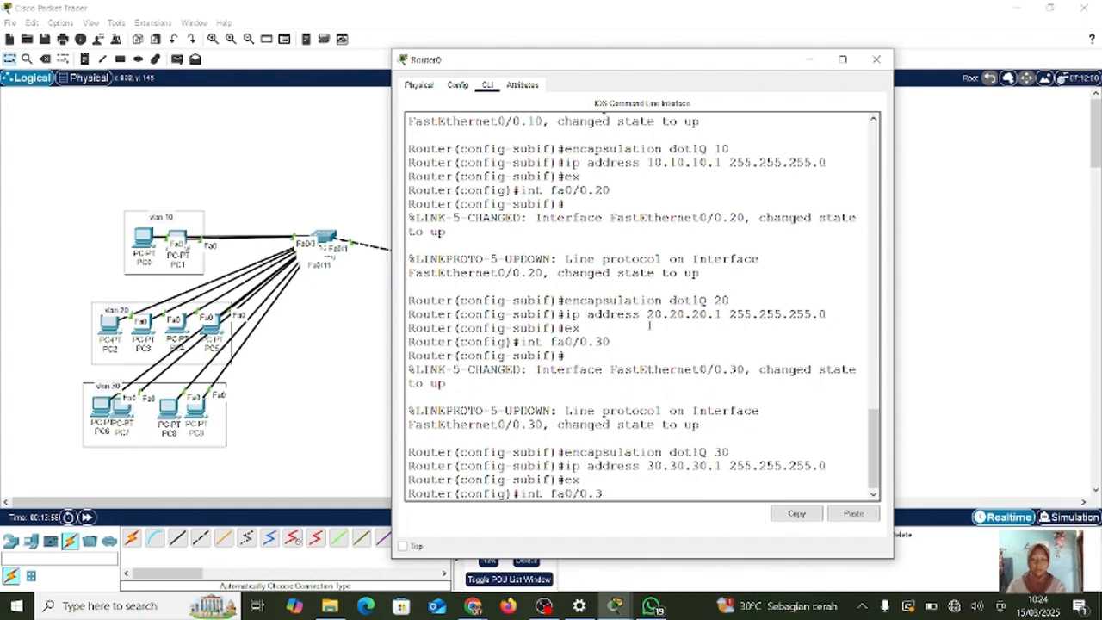
key("Return")
key("Up")
key("Up")
key("Up")
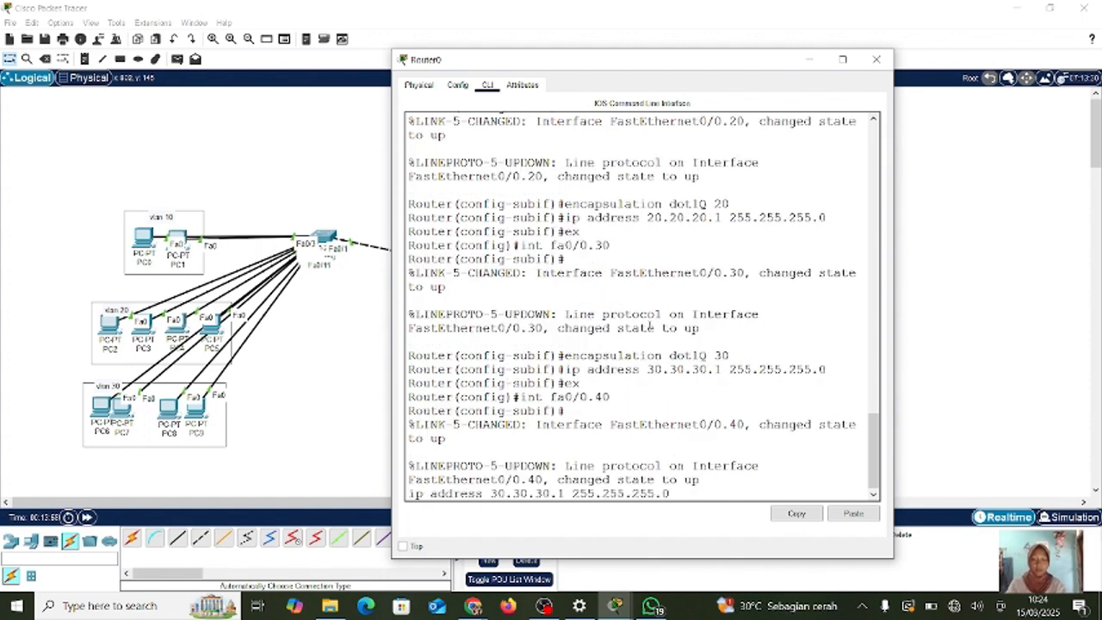
key("BackSpace")
key("BackSpace")
key("BackSpace")
key("BackSpace")
key("BackSpace")
key("BackSpace")
key("BackSpace")
key("BackSpace")
key("BackSpace")
key("BackSpace")
key("BackSpace")
key("BackSpace")
key("BackSpace")
key("BackSpace")
key("BackSpace")
key("BackSpace")
key("BackSpace")
key("BackSpace")
key("BackSpace")
key("BackSpace")
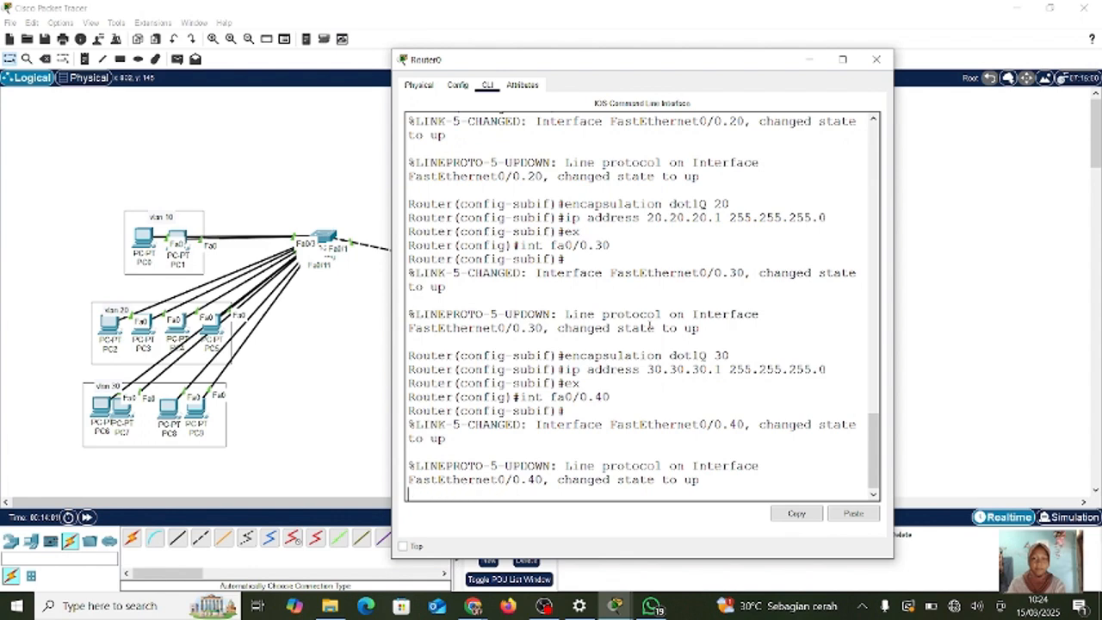
key("Return")
- Set the encapsulation of subinterface fa0/0.40 to dot1Q with VLAN 40
key("Up")
key("Up")
key("Up")
key("Up")
key("Up")
key("Up")
key("Up")
key("Up")
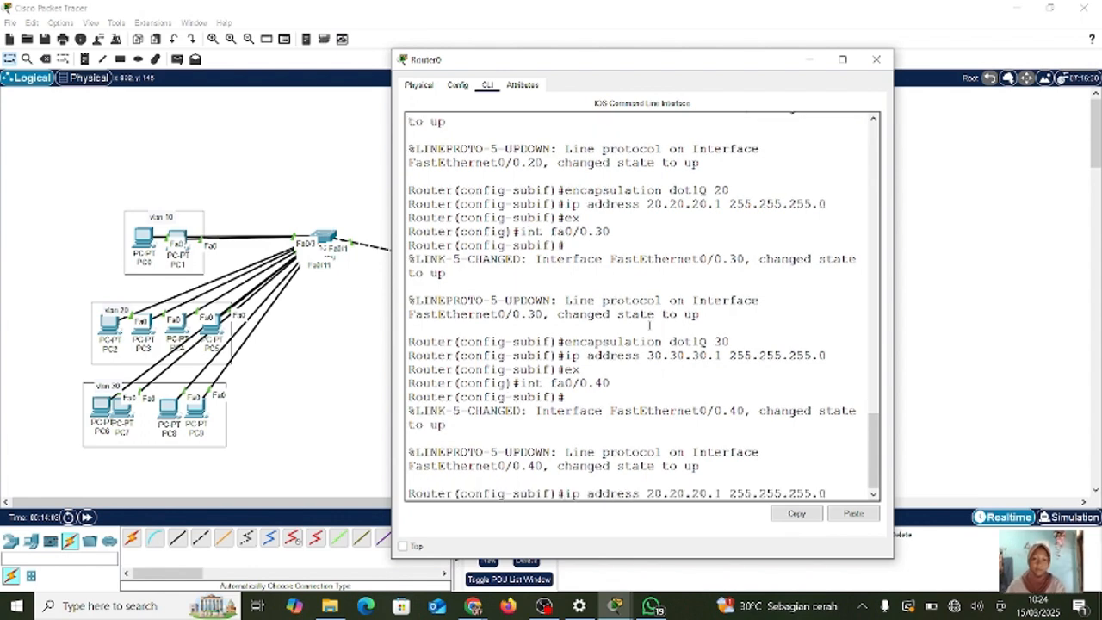
key("Up")
key("Down")
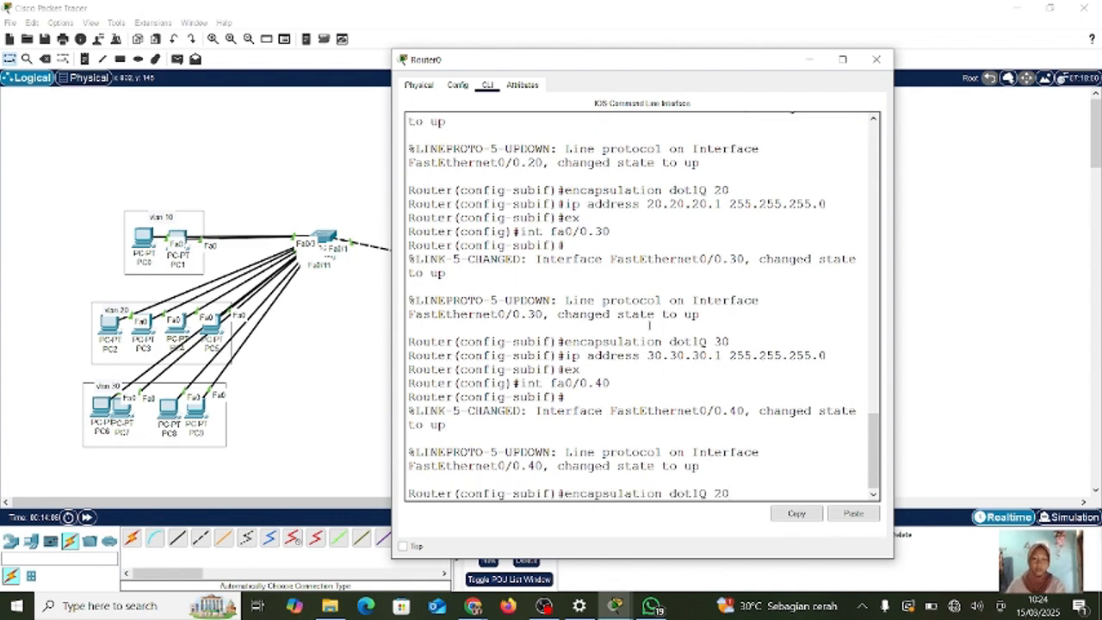
key("BackSpace")
key("BackSpace")
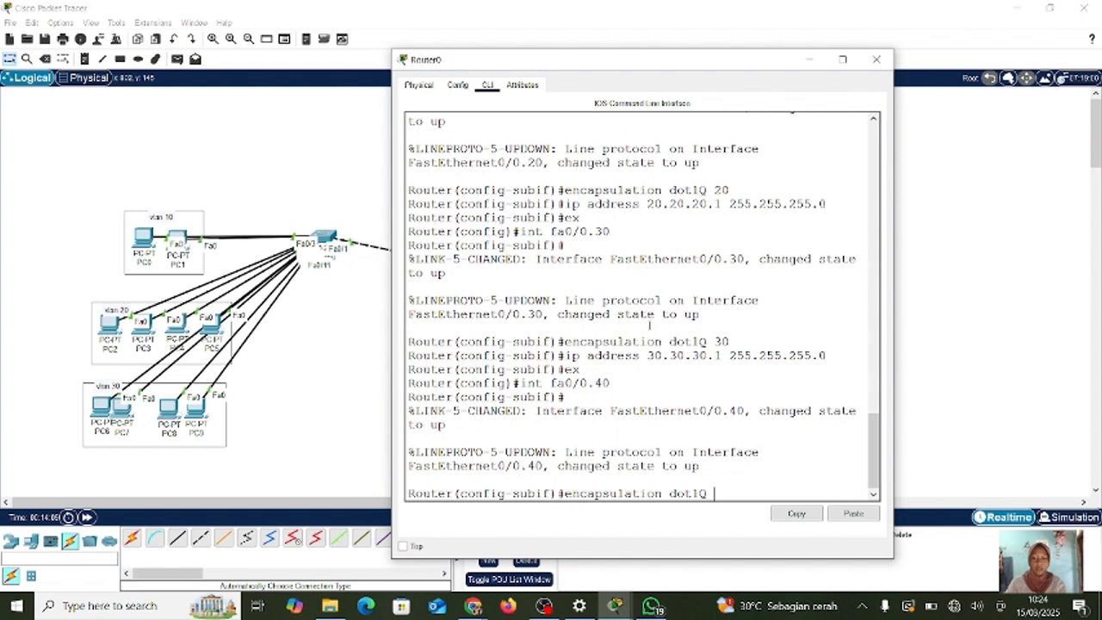
type("40")
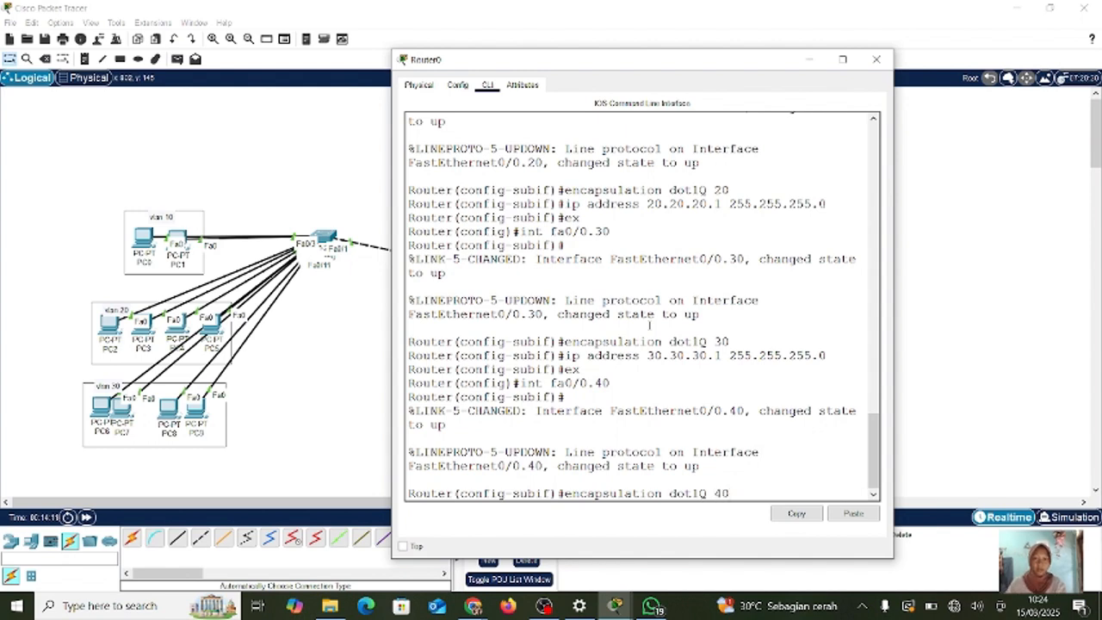
key("Return")
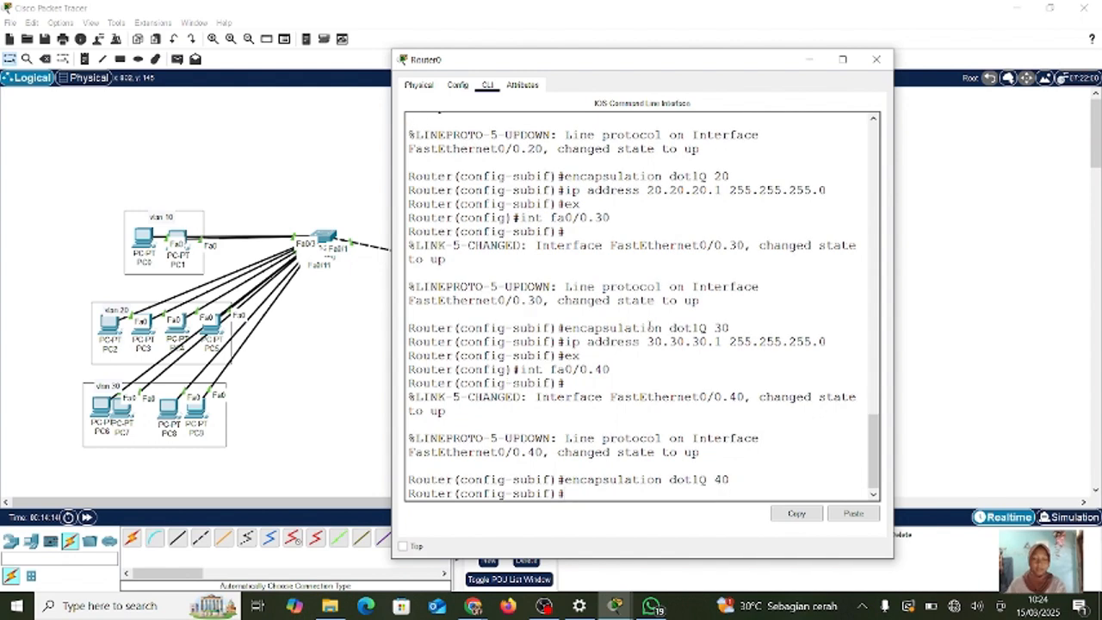
- Assign IP address 40.40.40.1 with mask 255.255.255.0 to subinterface fa0/0.40 and exit to global configuration mode
key("Up")
key("Up")
key("Up")
key("Up")
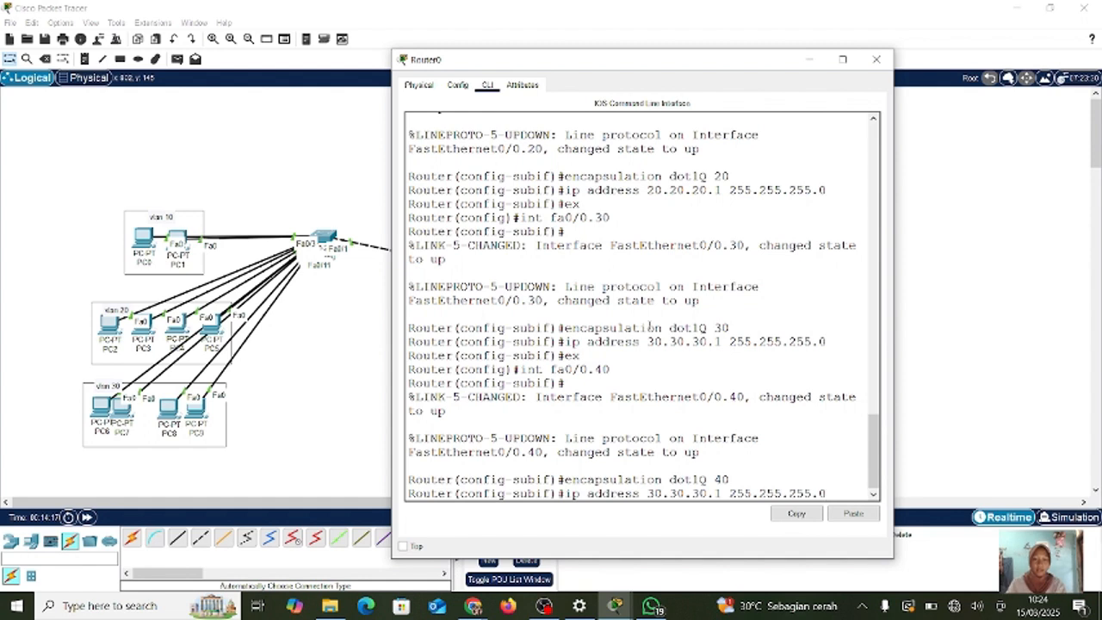
key("Left")
key("Left")
key("Left")
key("Left")
key("Left")
key("Left")
key("Left")
key("Left")
key("Left")
key("Left")
key("Left")
key("Left")
key("Left")
key("Left")
key("Left")
key("Left")
key("BackSpace")
key("BackSpace")
key("BackSpace")
key("BackSpace")
key("BackSpace")
key("BackSpace")
key("BackSpace")
key("BackSpace")
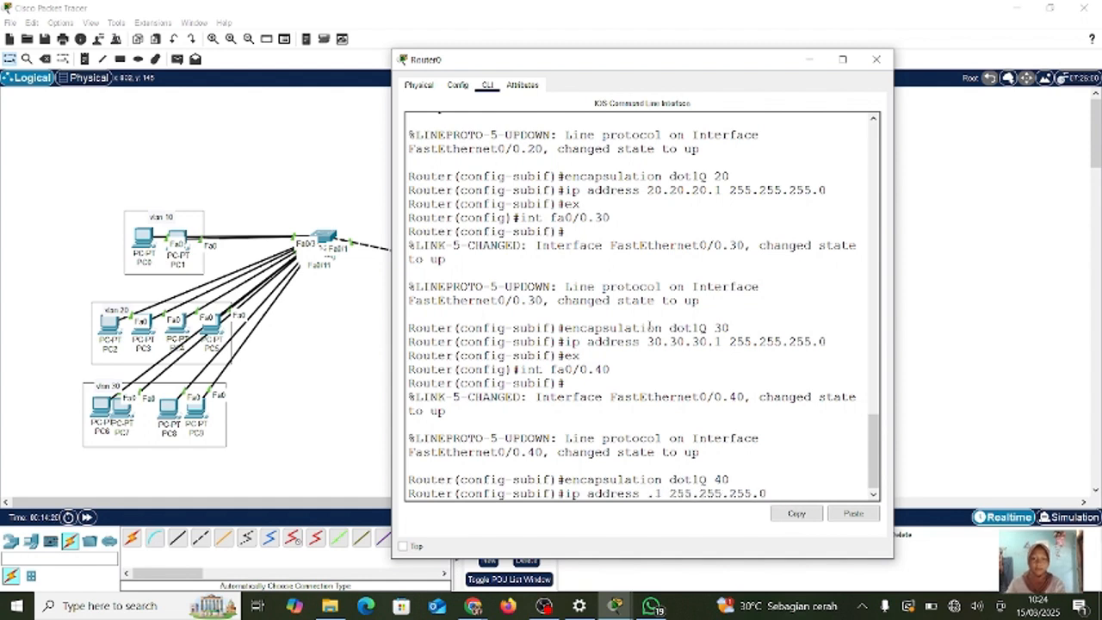
type("40.40.40")
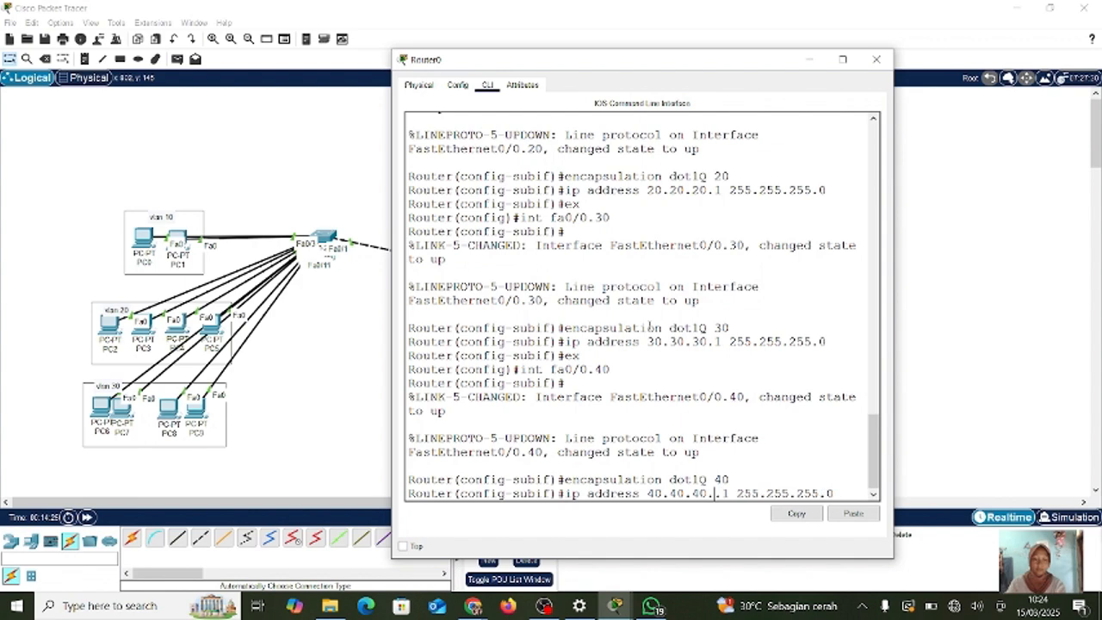
key("Return")
key("Up")
key("Up")
key("Up")
key("Up")
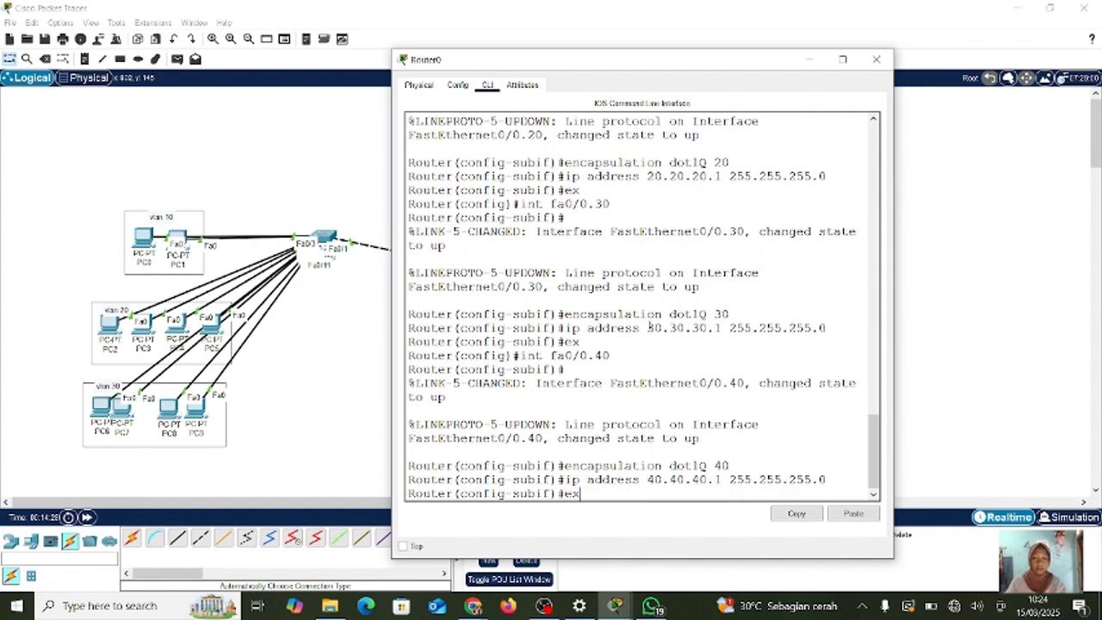
key("Return")
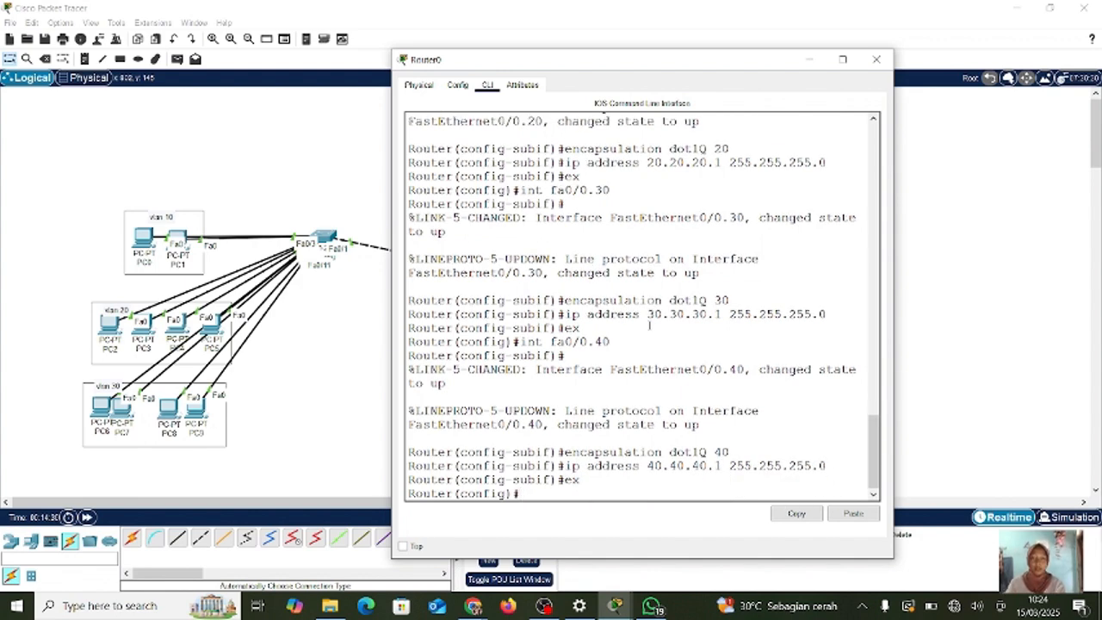
- Create the subinterface fa0/0.50 on Router0
key("Up")
key("Up")
key("Up")
key("Up")
key("Up")
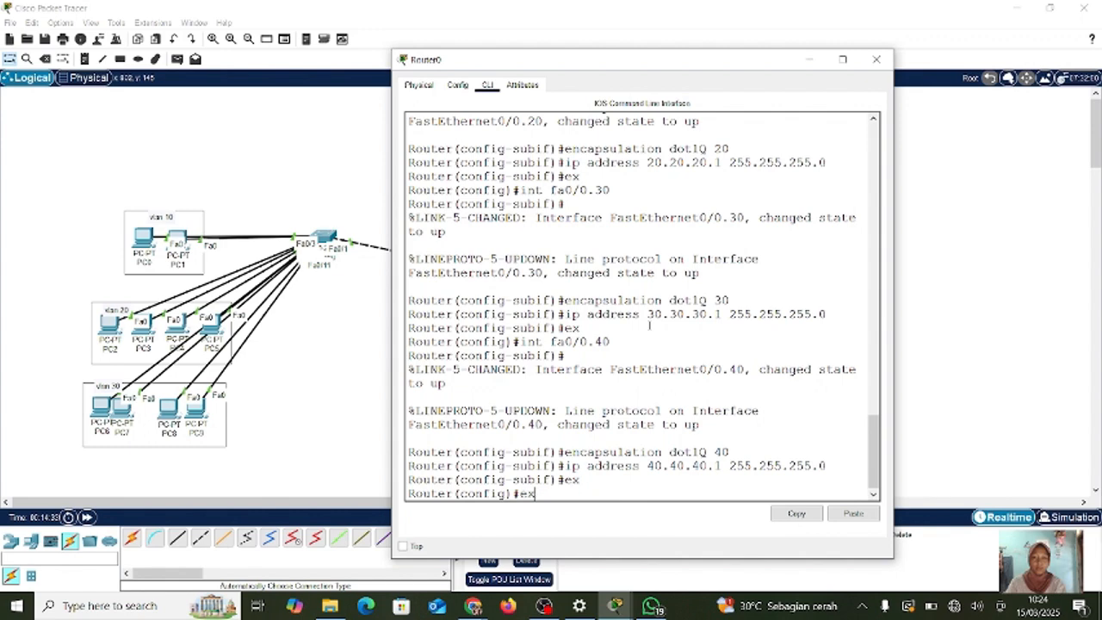
key("Down")
key("BackSpace")
key("BackSpace")
type("50")
key("Return")
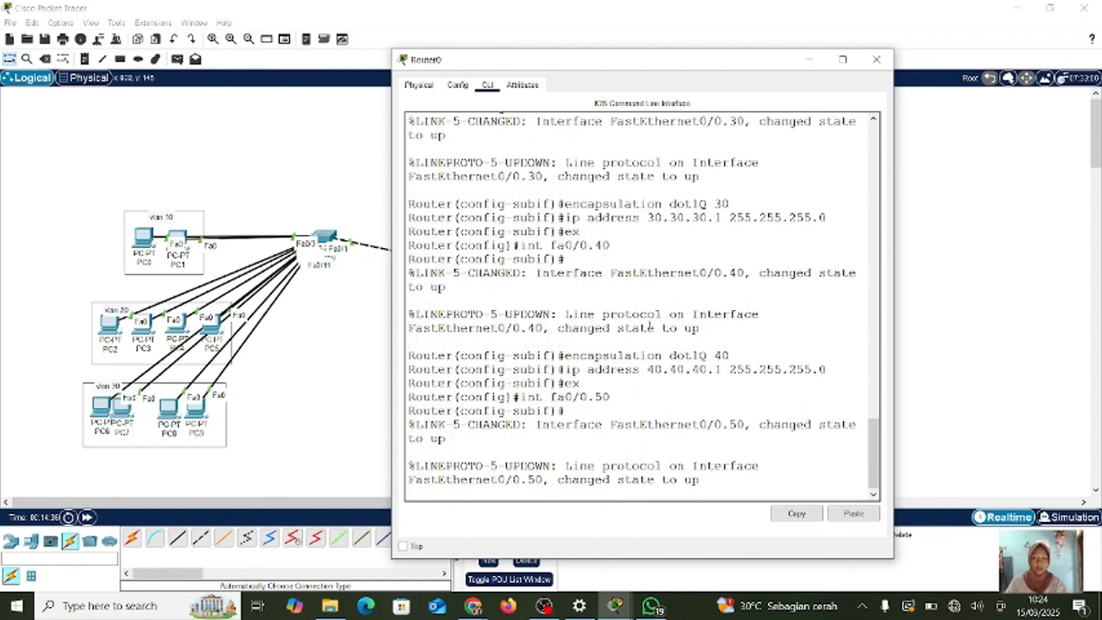
- Set the encapsulation of subinterface fa0/0.50 to dot1Q with VLAN 50
key("Up")
key("Up")
key("Up")
key("Up")
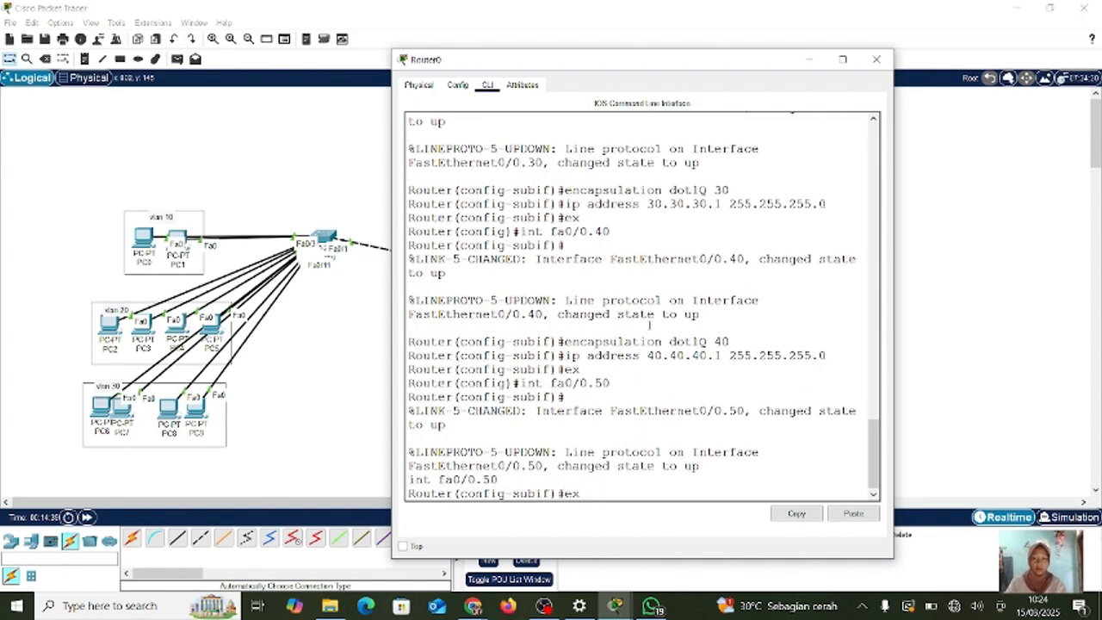
key("BackSpace")
key("BackSpace")
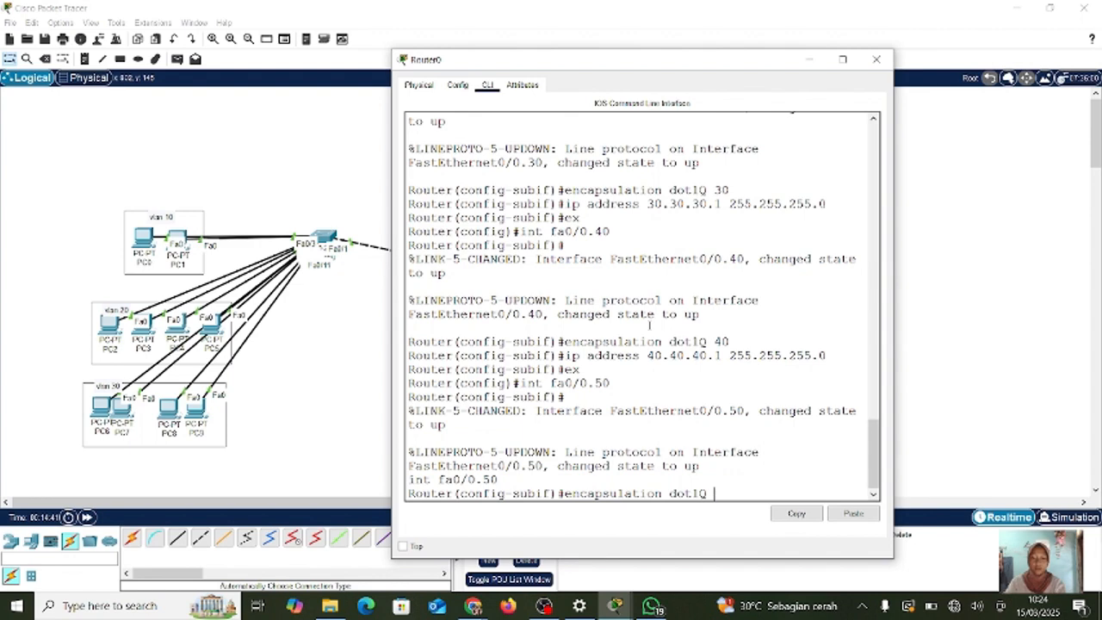
type("50")
key("Return")
- Assign IP address 50.50.50.1 with mask 255.255.255.0 to subinterface fa0/0.50 and exit to global configuration mode
key("Up")
key("Up")
key("Up")
key("Up")
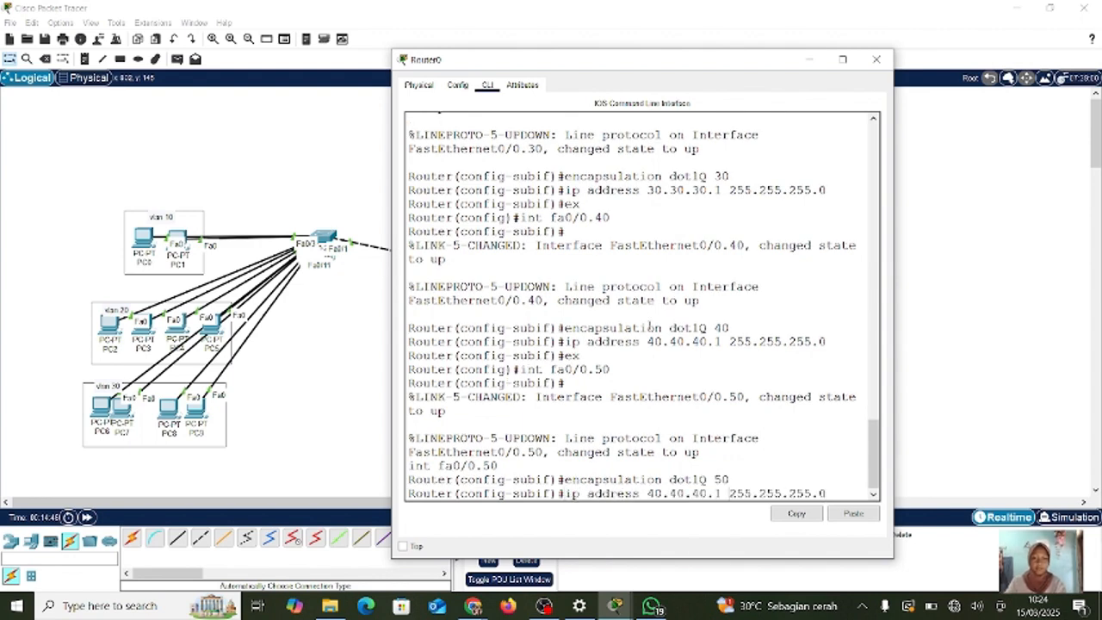
key("Left")
key("Left")
key("Left")
key("Left")
key("Left")
key("Left")
key("Left")
key("Left")
key("Left")
key("Left")
key("Left")
key("Left")
key("Left")
key("Left")
key("Left")
key("Left")
key("BackSpace")
key("BackSpace")
key("BackSpace")
key("BackSpace")
key("BackSpace")
key("BackSpace")
key("BackSpace")
key("BackSpace")
type("50")
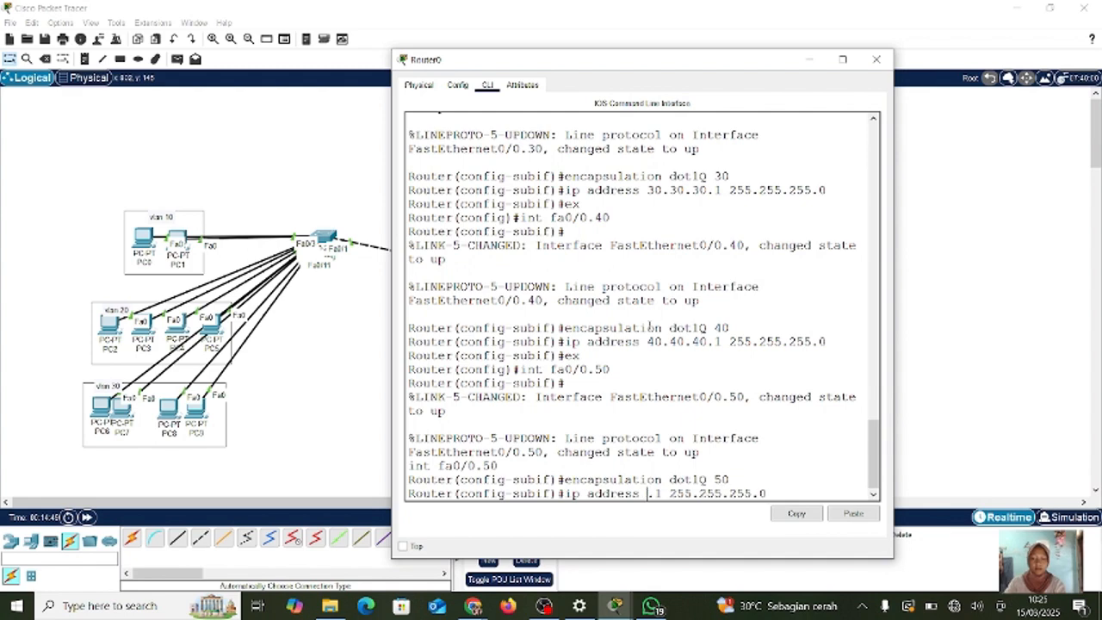
type(".50.50")
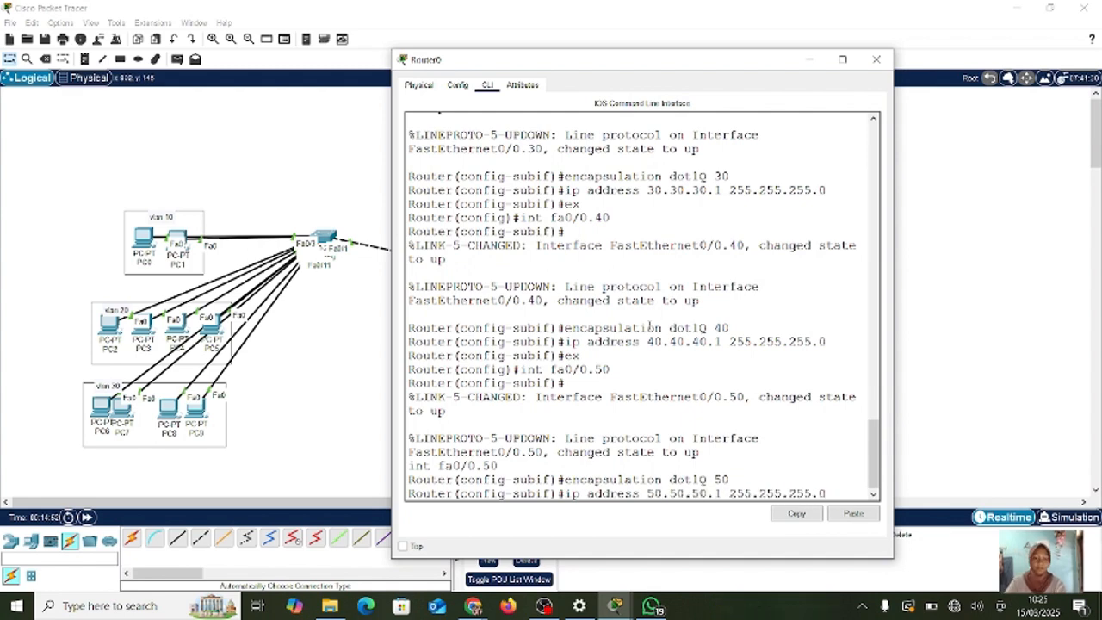
key("Return")
type("ex")
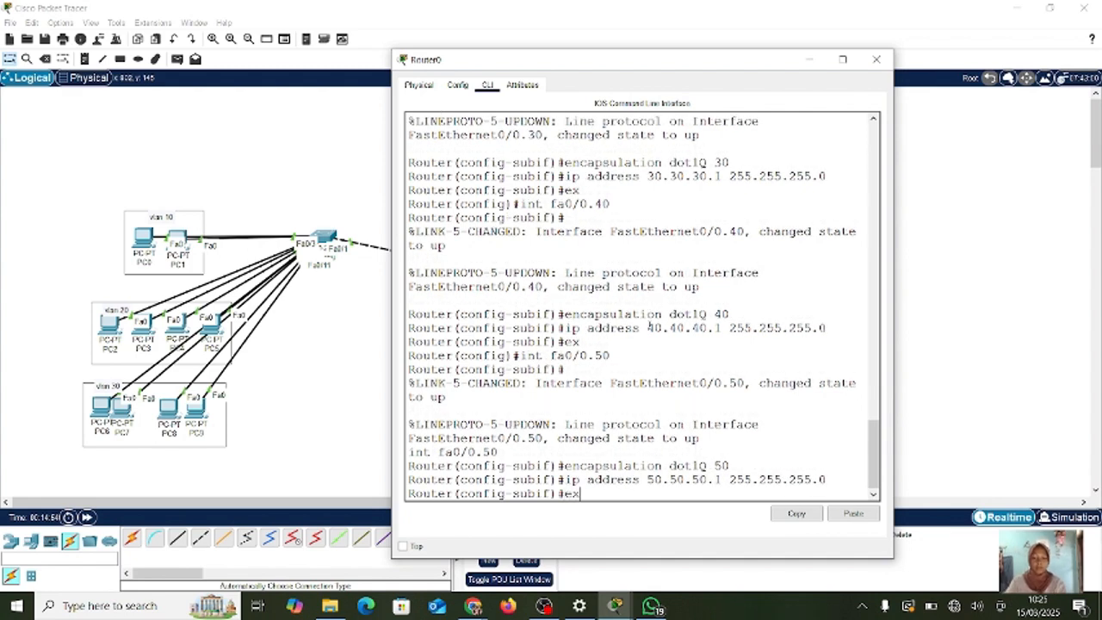
key("Return")
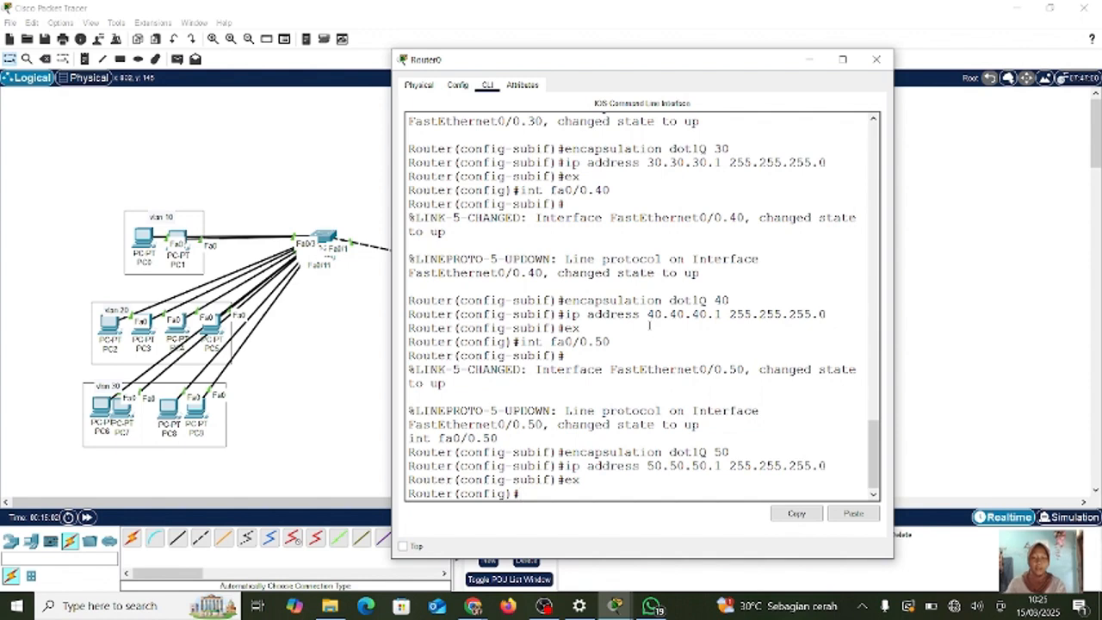
- Display the brief IP interface summary of Router0 with "do show ip int brief" to check the subinterface addresses
type("do dh")
key("BackSpace")
type("how ")
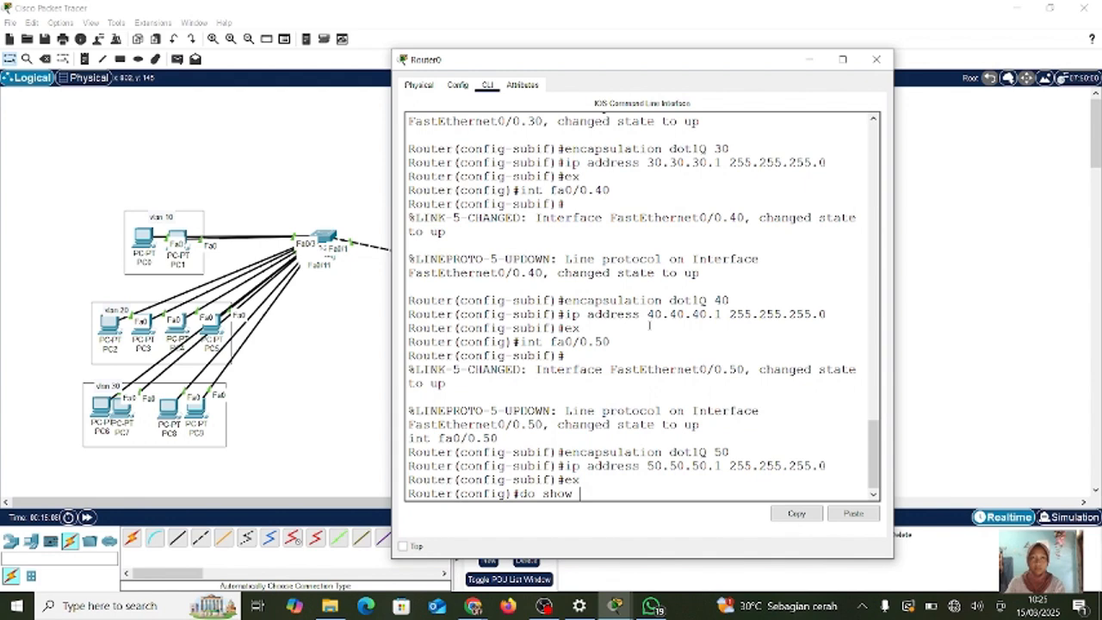
type("ip int brief")
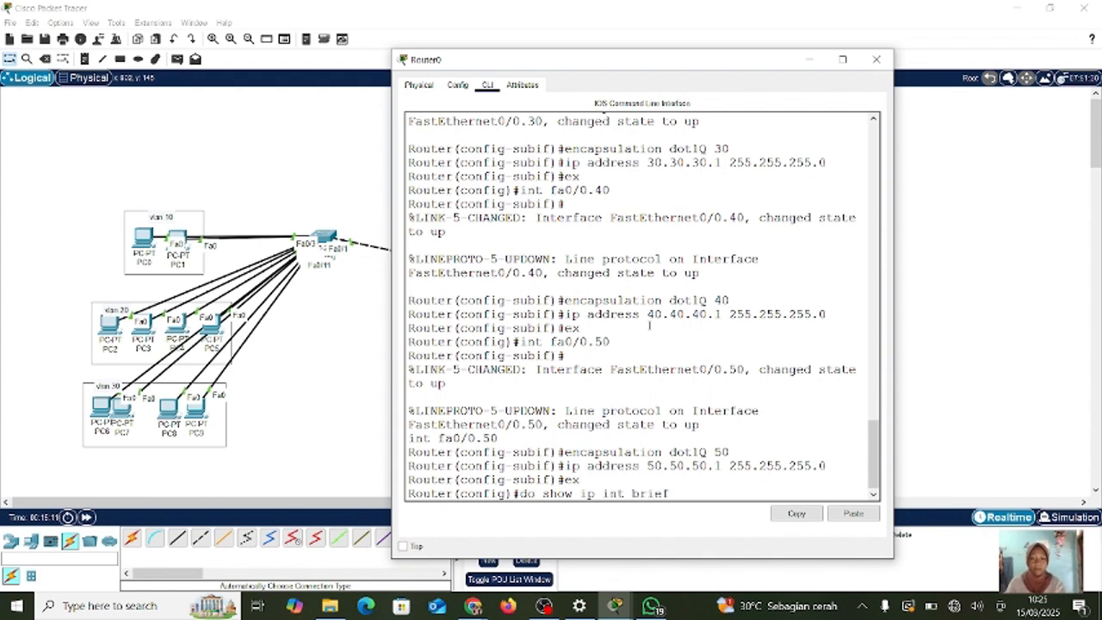
key("Return")
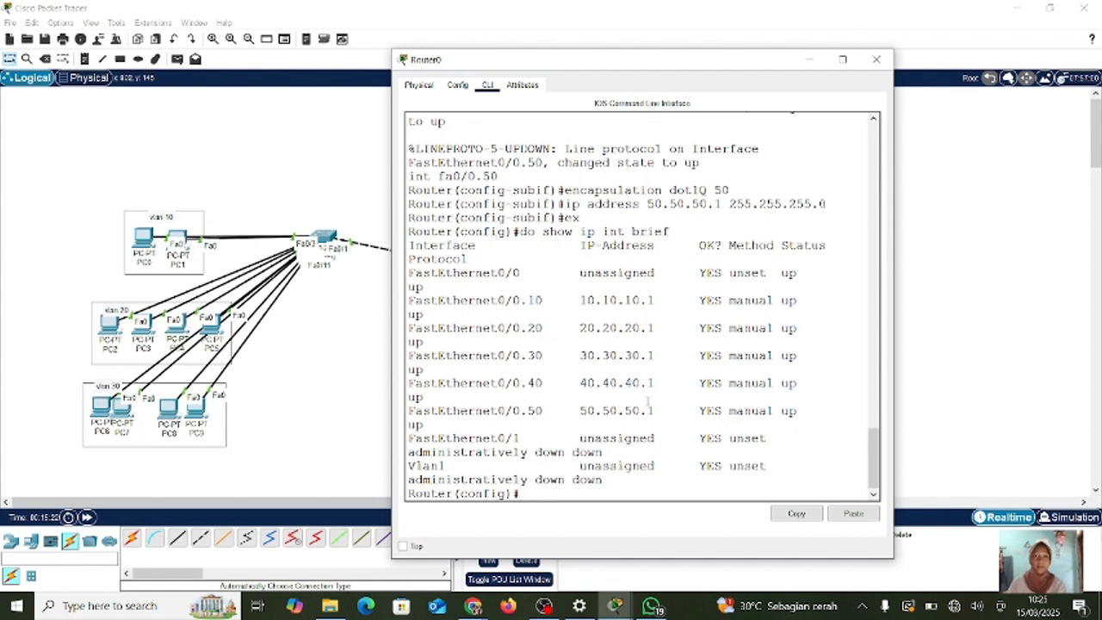
- Create a DHCP pool named vlan10 on Router0
type("i")
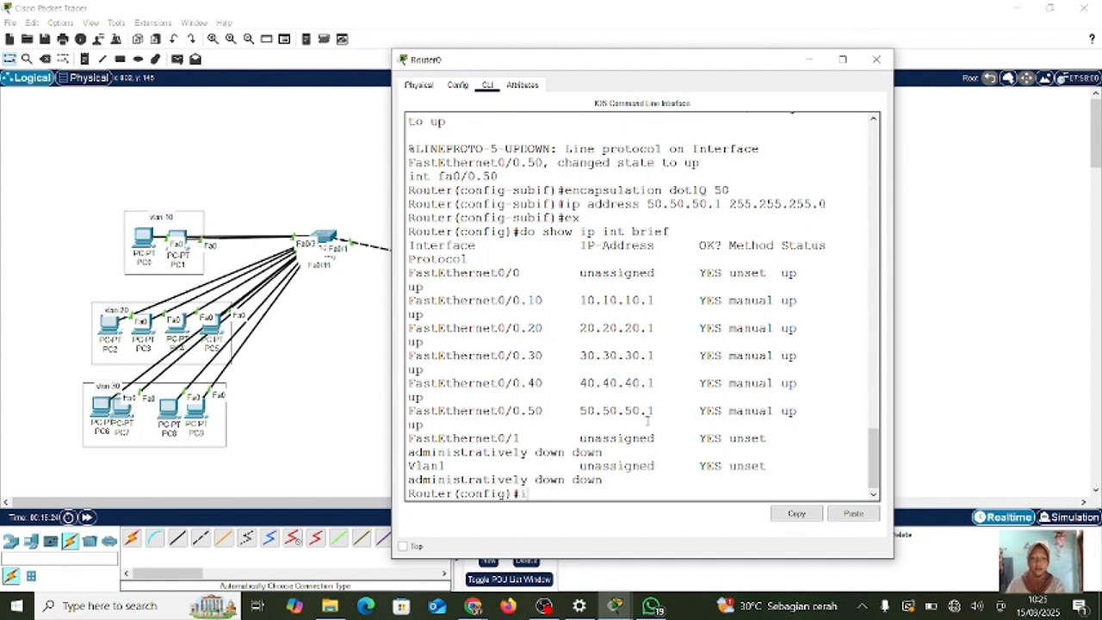
type("p dhcp pool")
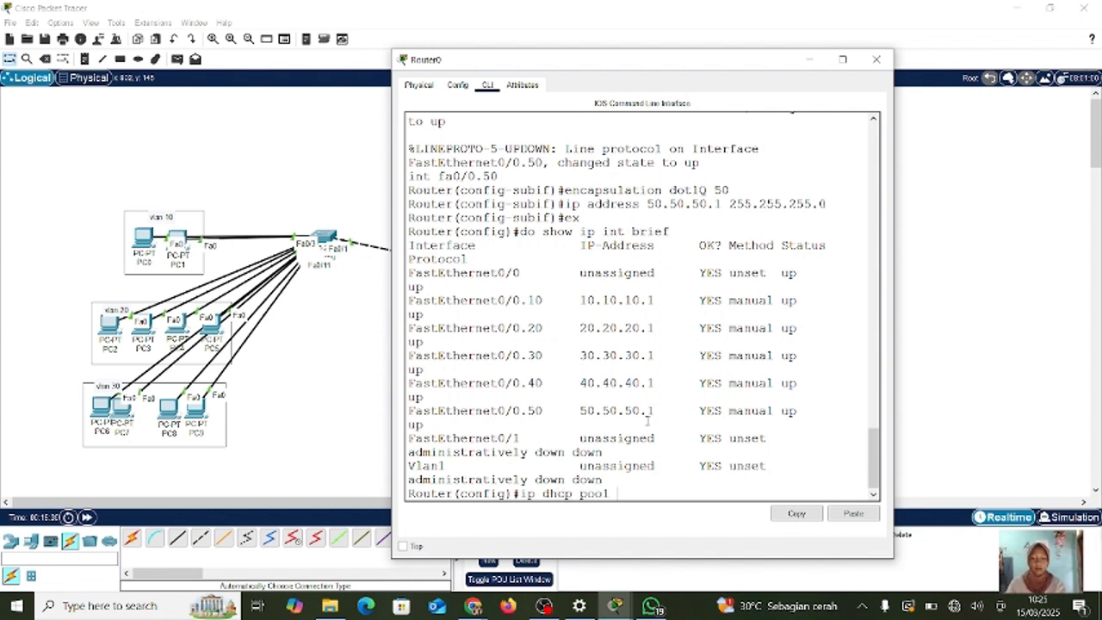
type(" vlan10")
key("Return")
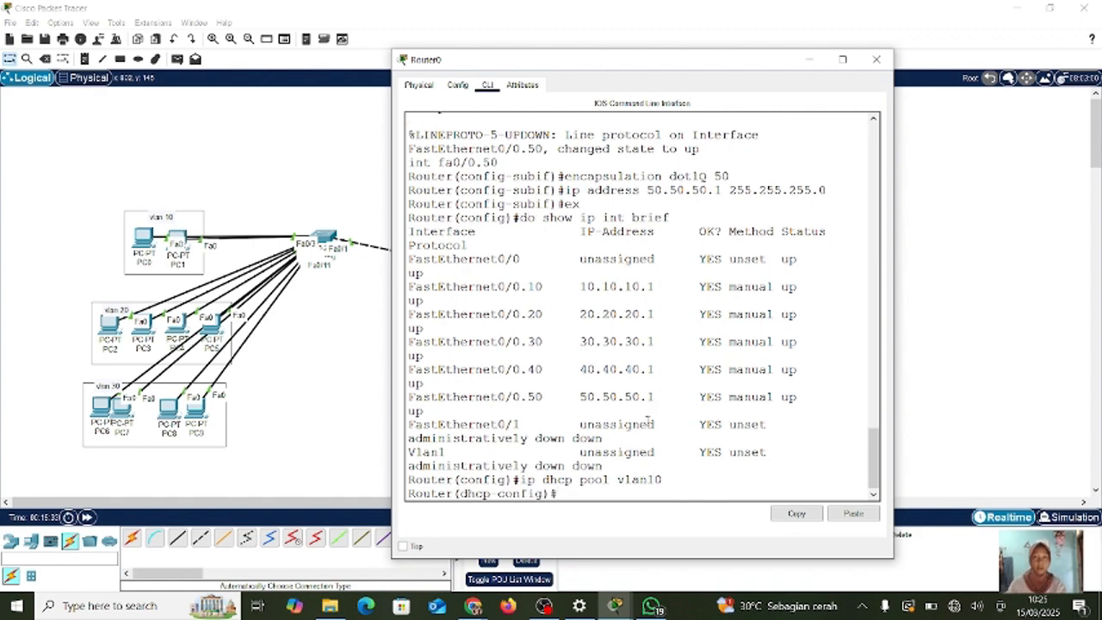
- Set the network of DHCP pool vlan10 to 10.10.10.0 with mask 255.255.255.0
type("netw")
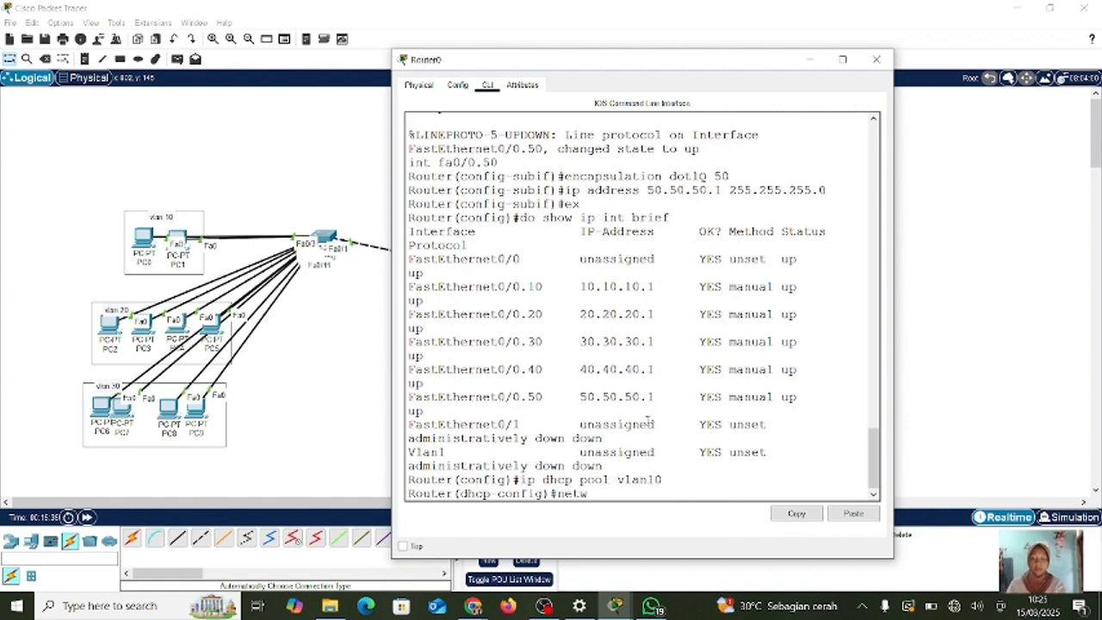
type("ork 10.10.10.")
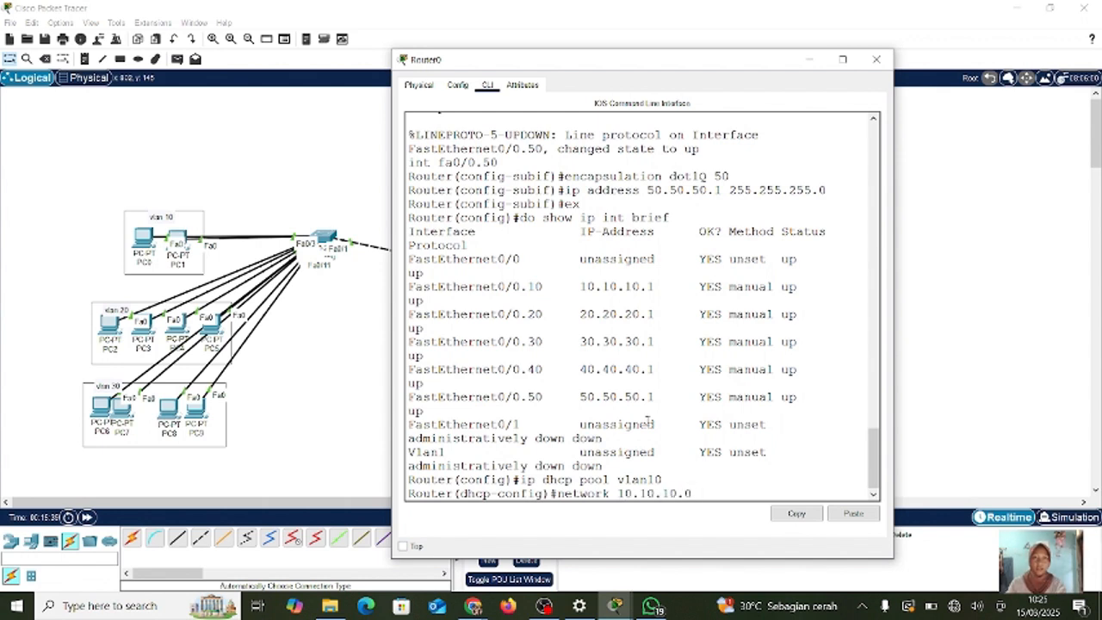
type("0 255.2")
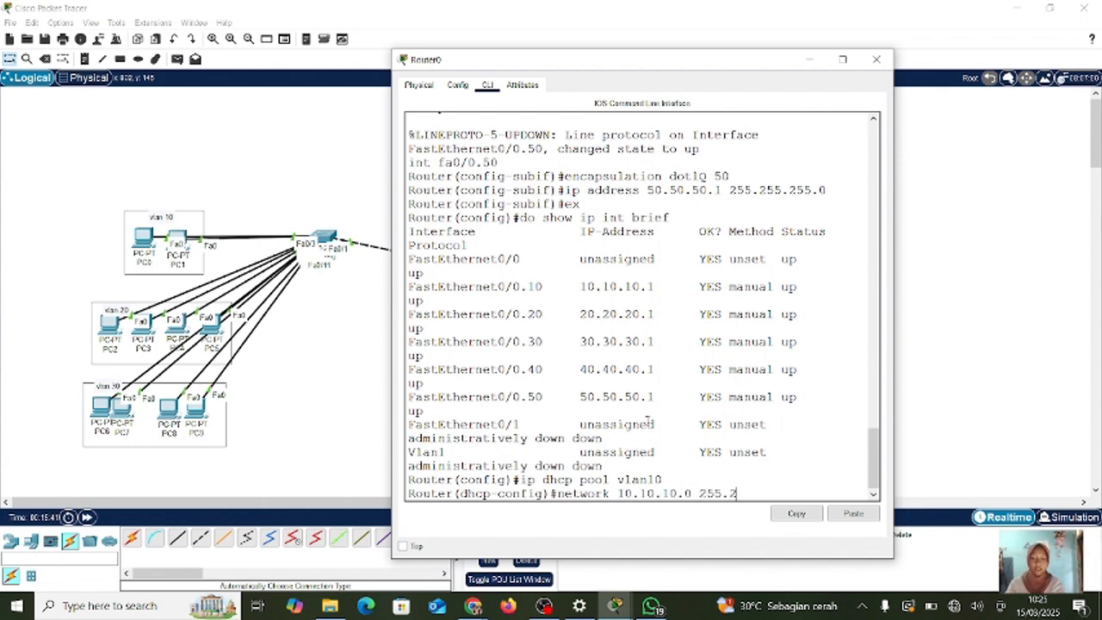
type("55.255.0")
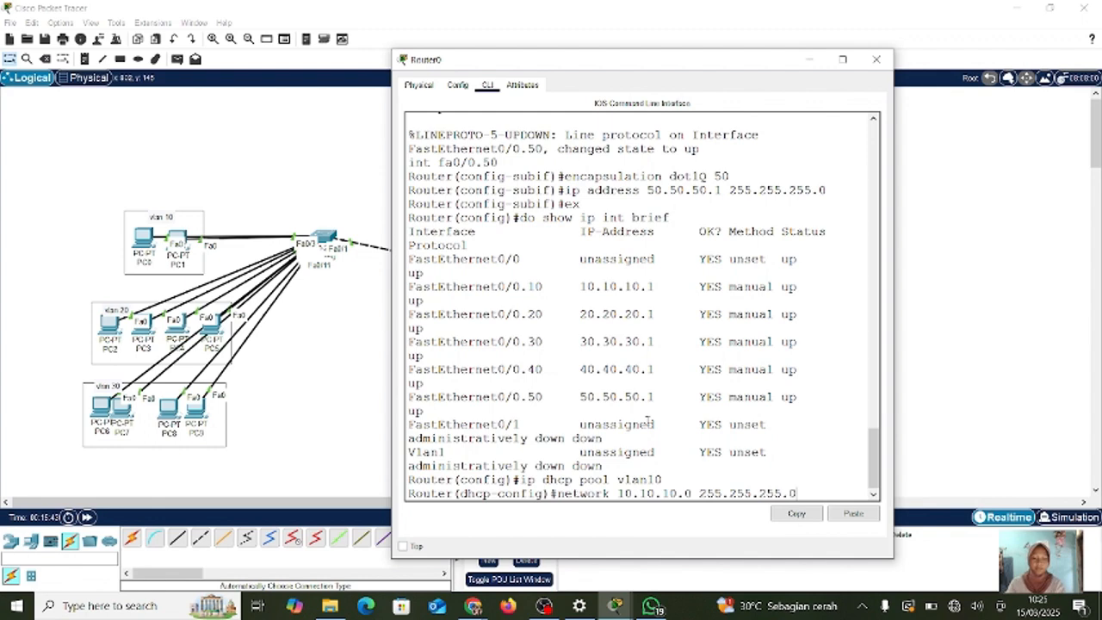
key("Return")
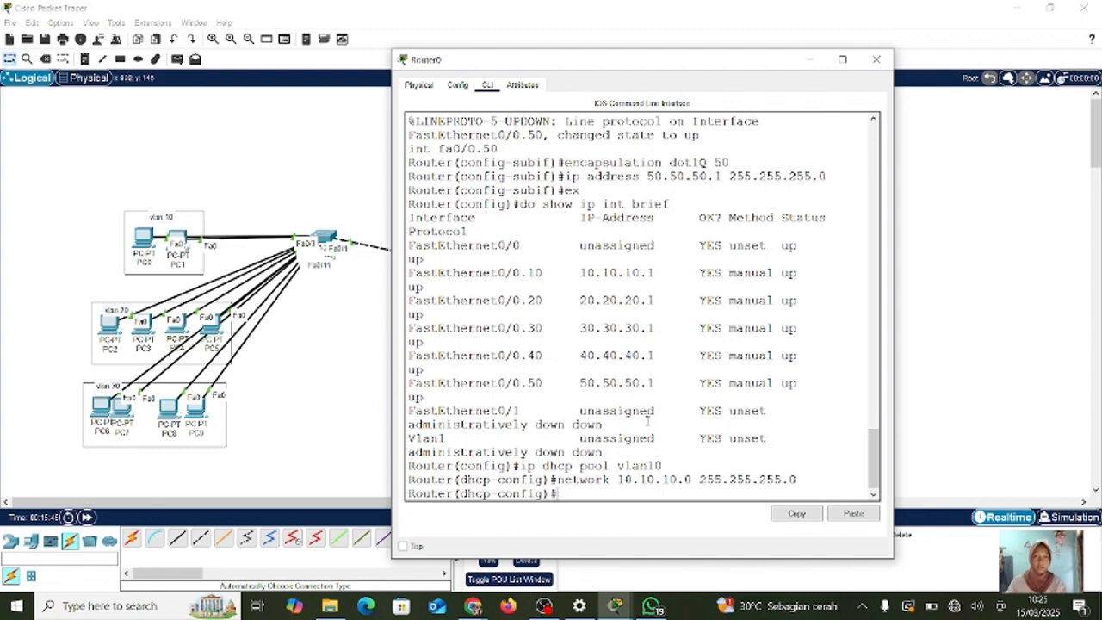
- Set the default router of DHCP pool vlan10 to 10.10.10.1
type("de")
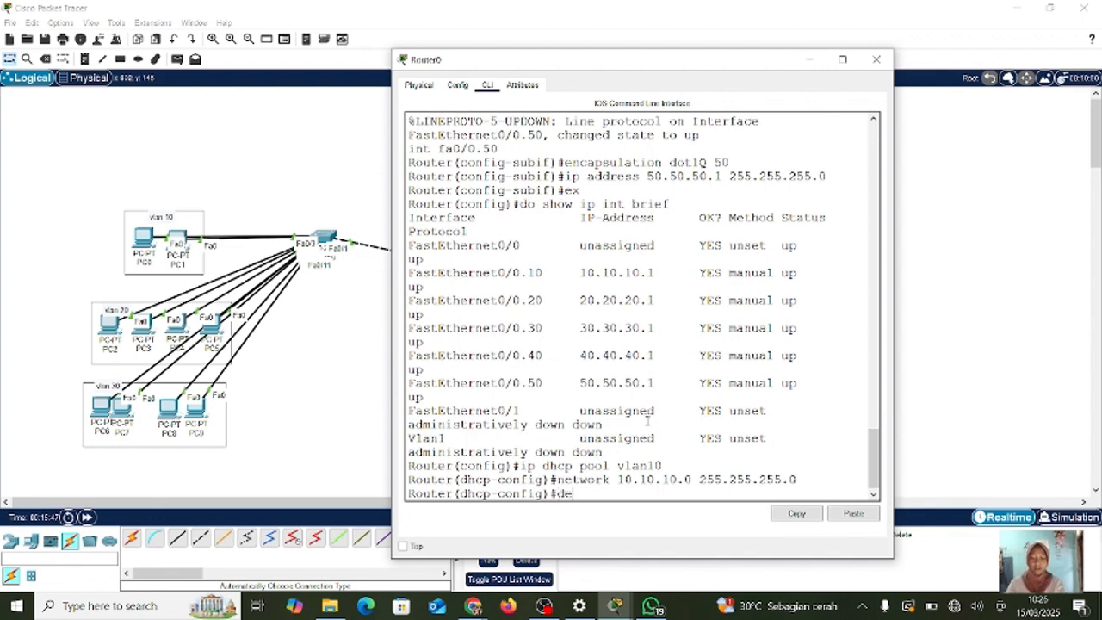
type("fault-router")
key("BackSpace")
key("BackSpace")
key("BackSpace")
type("er")
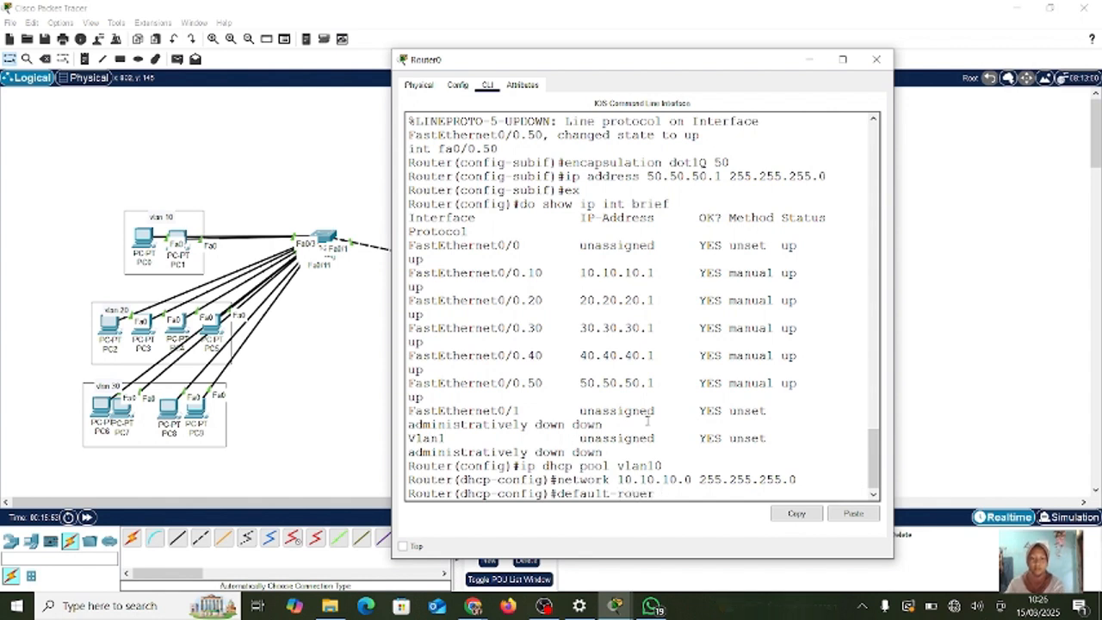
type(" 10.10.10.1")
key("Return")
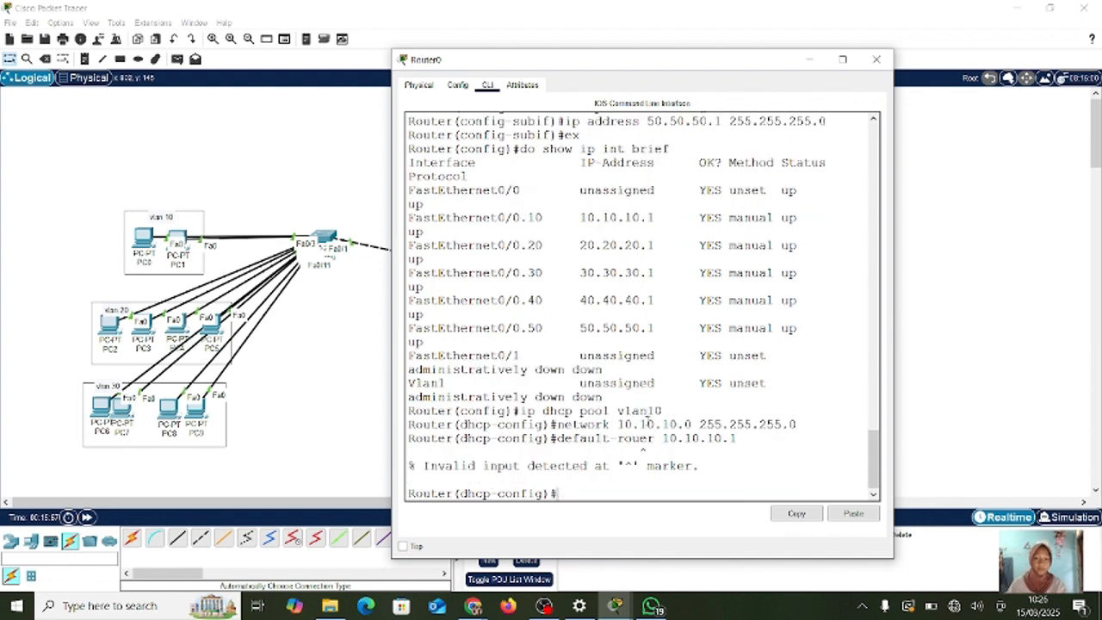
key("Up")
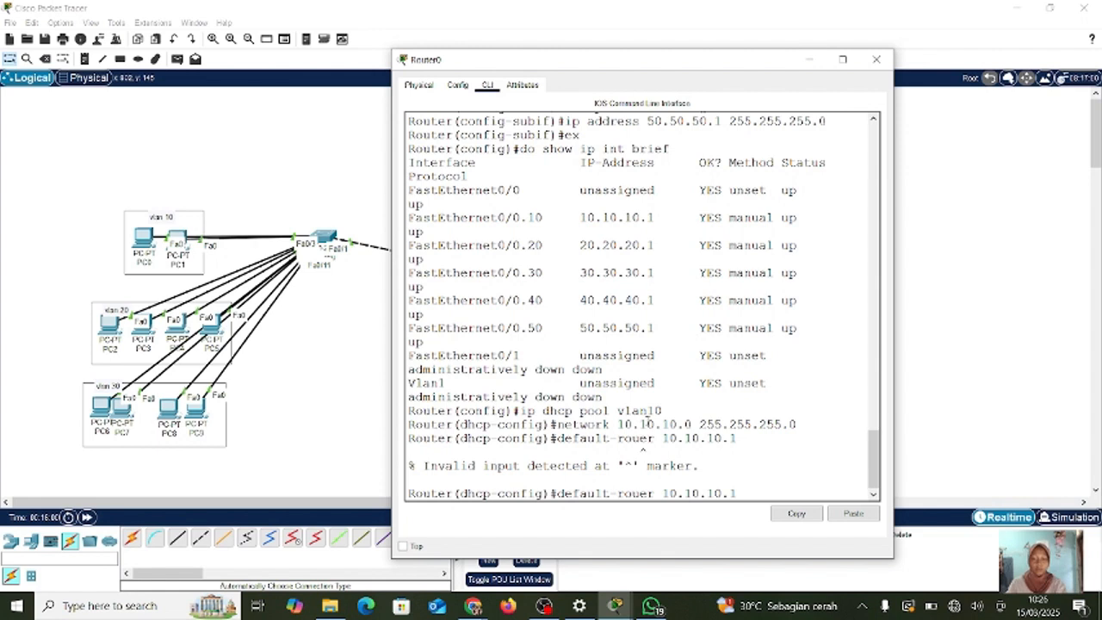
type("t")
key("Return")
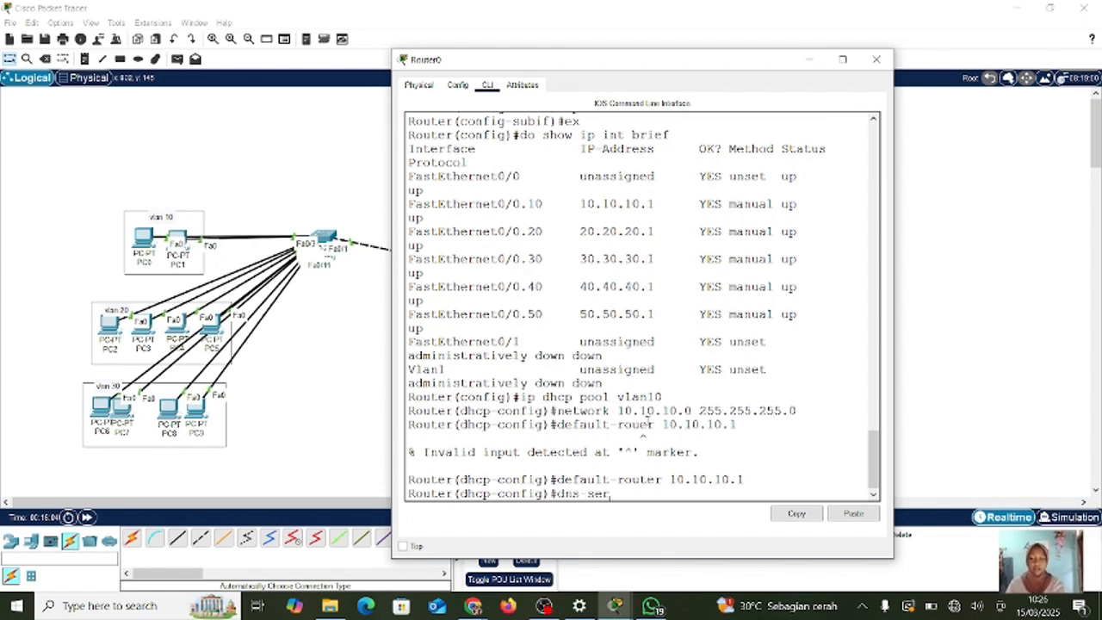
- Set the DNS server of DHCP pool vlan10 to 8.8.8.8 and exit to global configuration mode
type("dns-server 8.8")
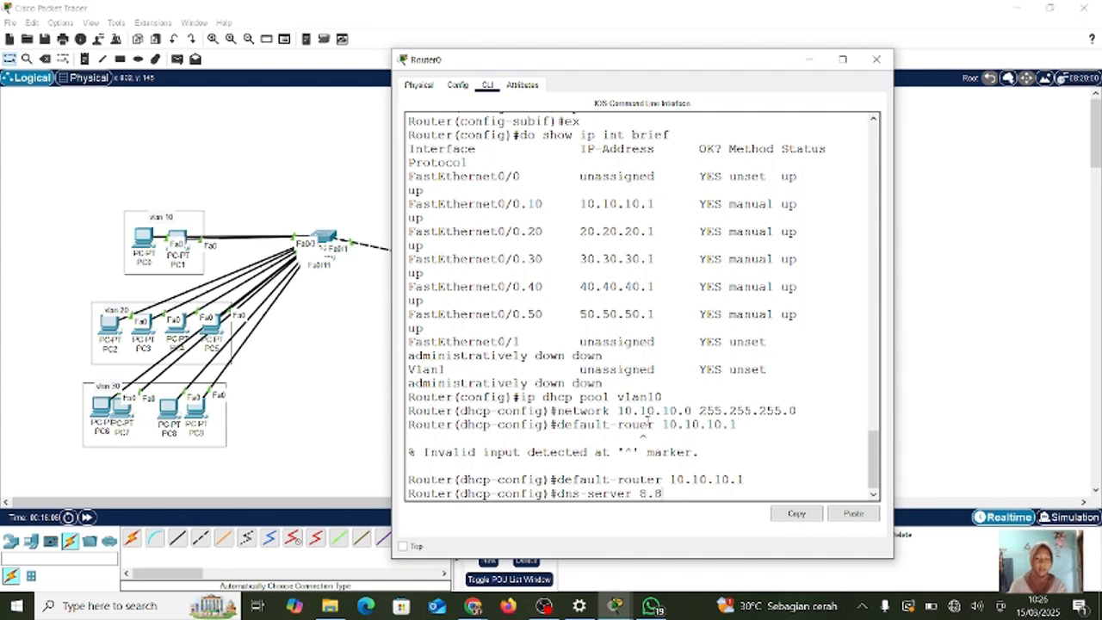
type(".8.8")
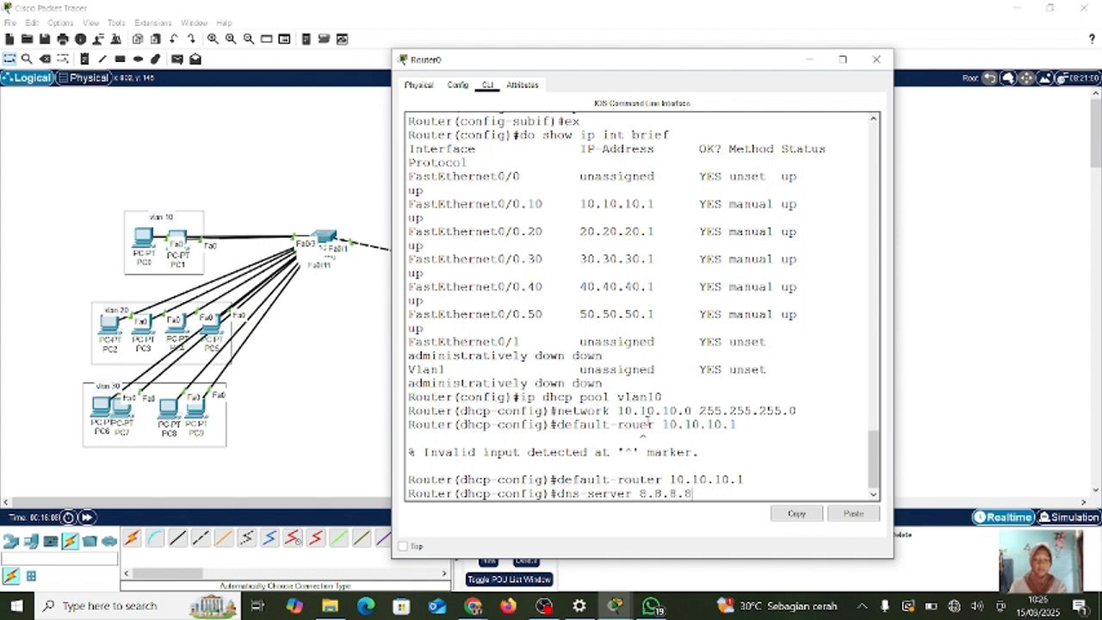
key("Return")
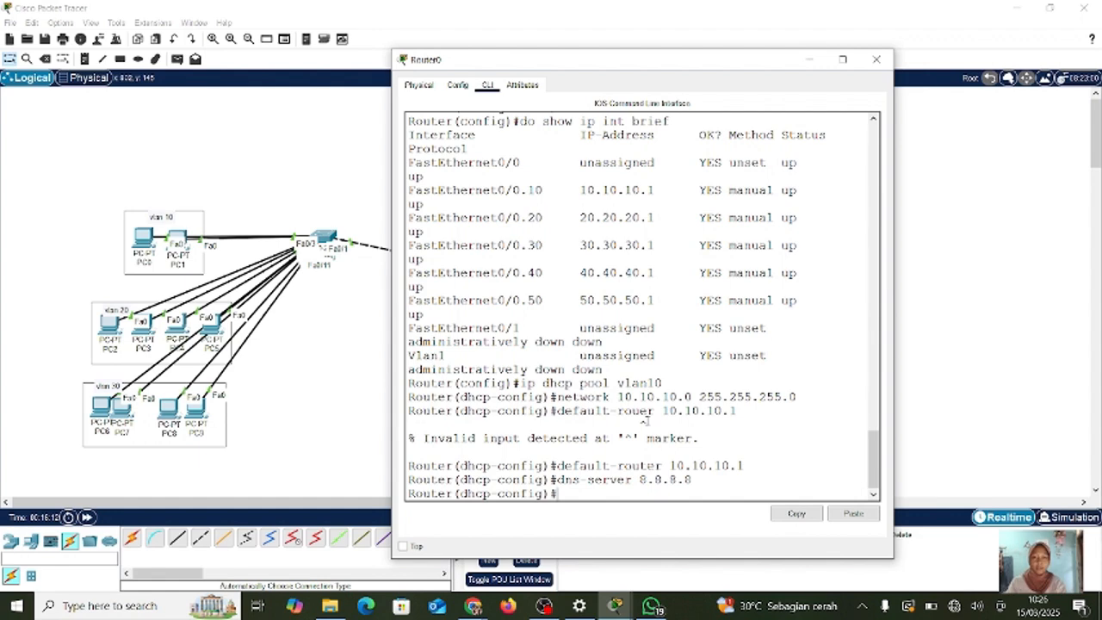
type("ex")
key("Return")
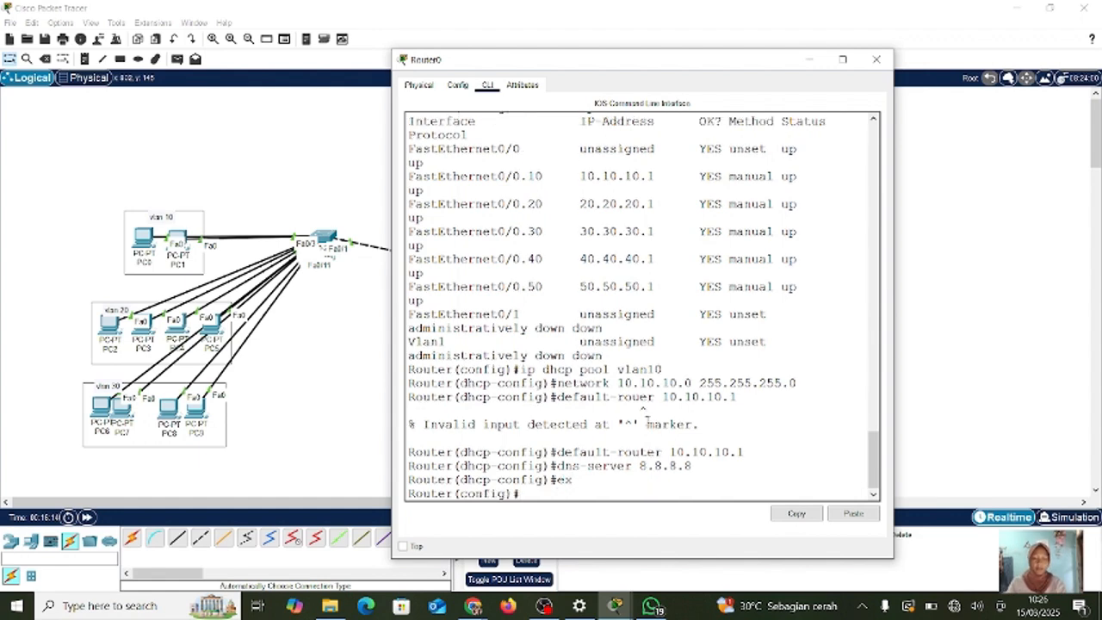
- Recall the earlier DHCP configuration commands on Router0 for reuse with the next pool
key("Up")
key("Up")
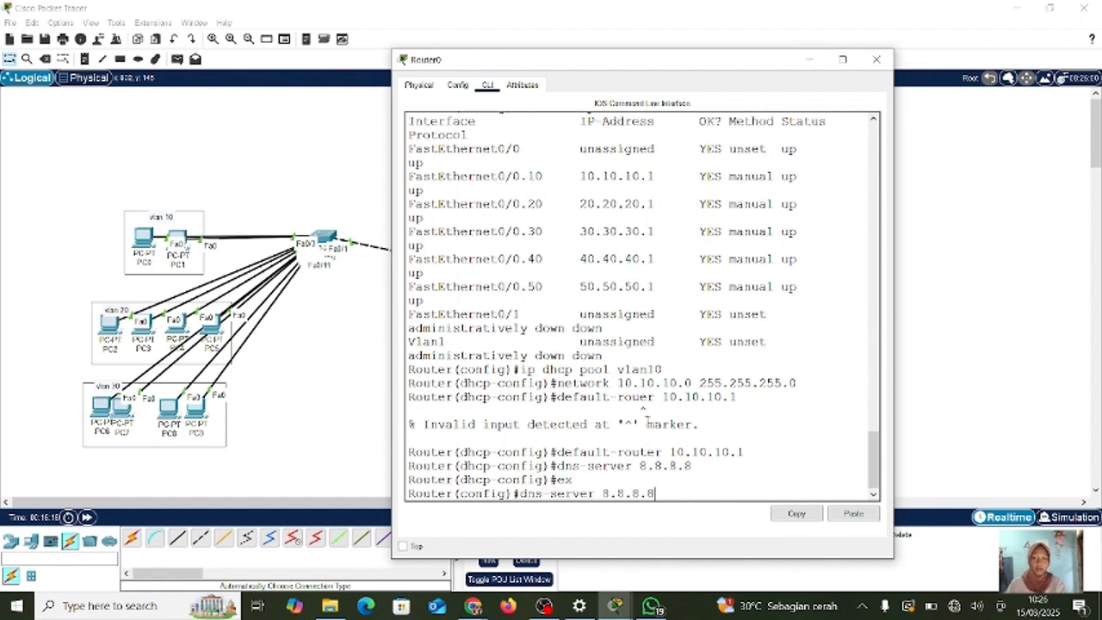
- Create a DHCP pool named vlan20 on Router0
key("Up")
key("Up")
key("Up")
key("Up")
key("Up")
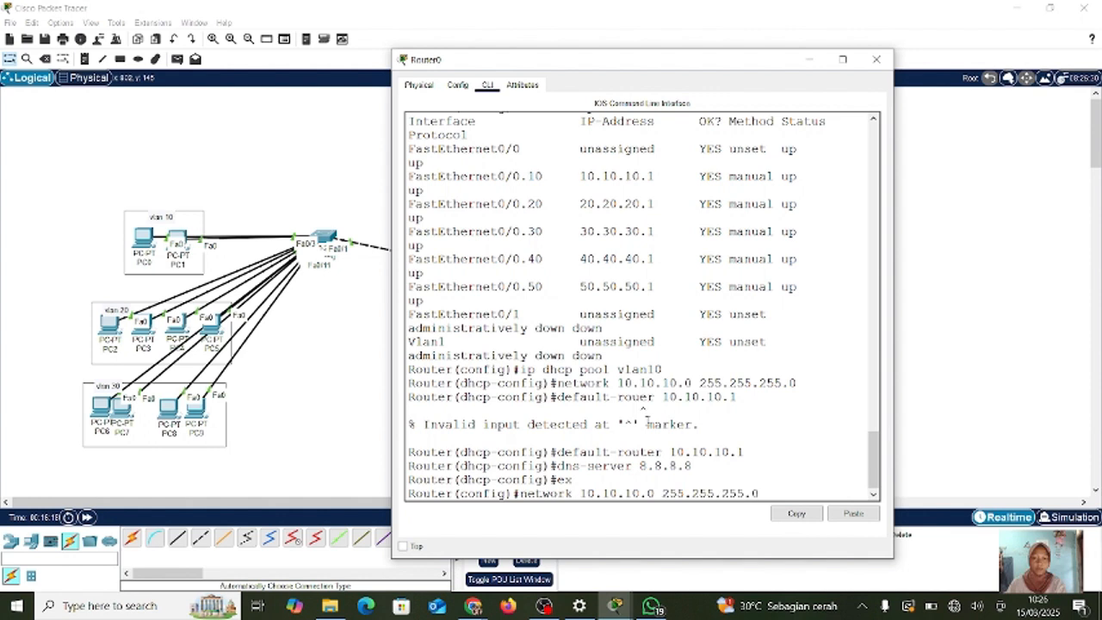
key("BackSpace")
key("BackSpace")
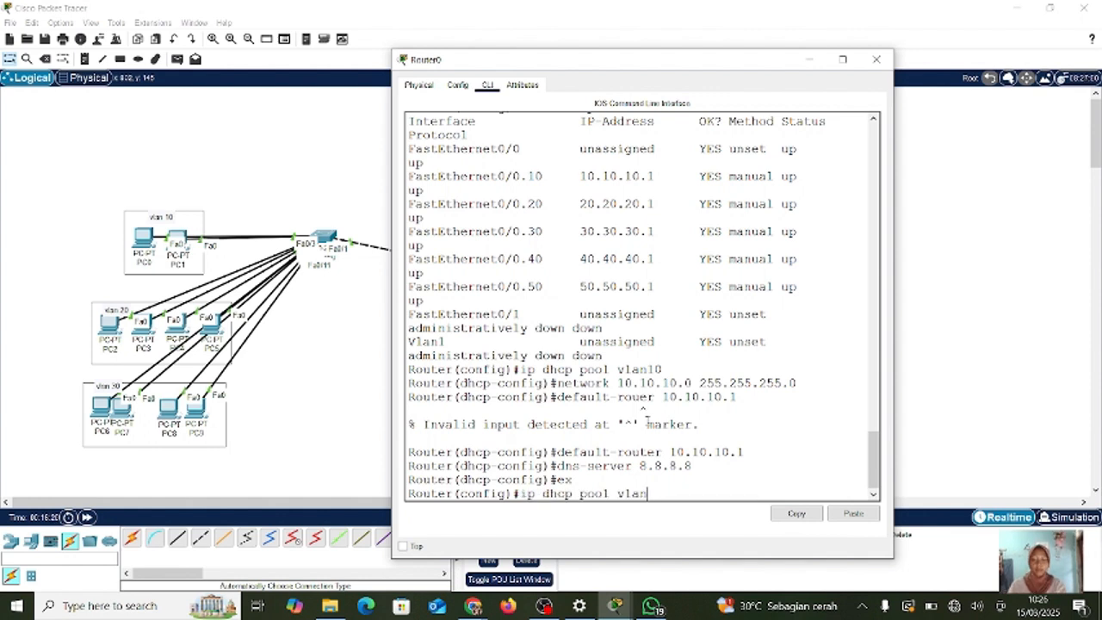
type("20")
key("Return")
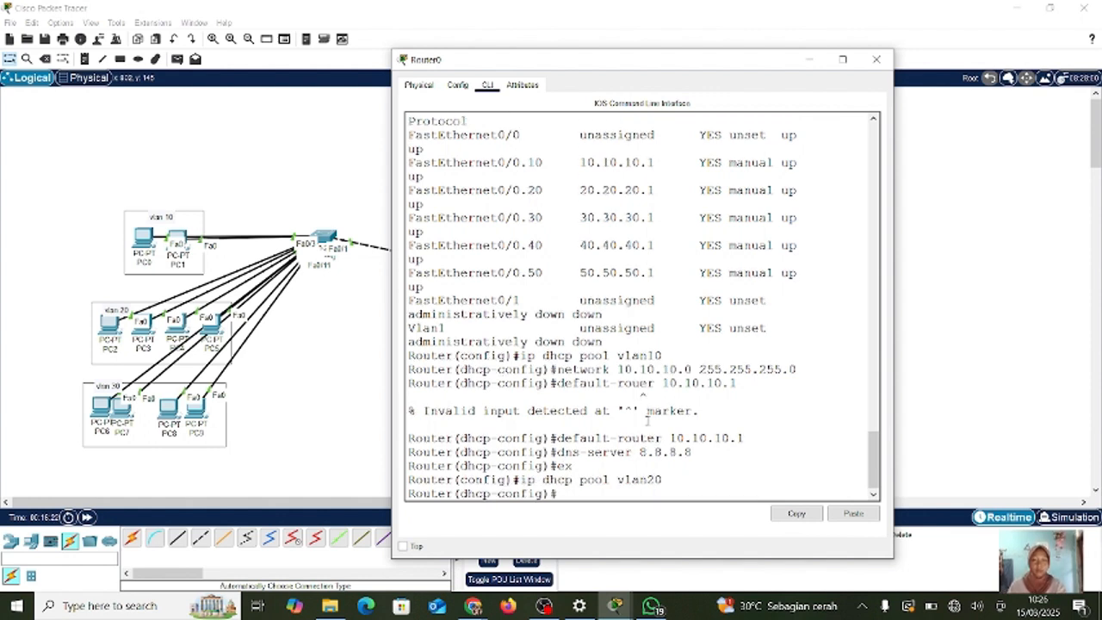
- Assign network 20.20.20.0 with mask 255.255.255.0 to the vlan20 DHCP pool
key("Up")
key("Up")
key("Up")
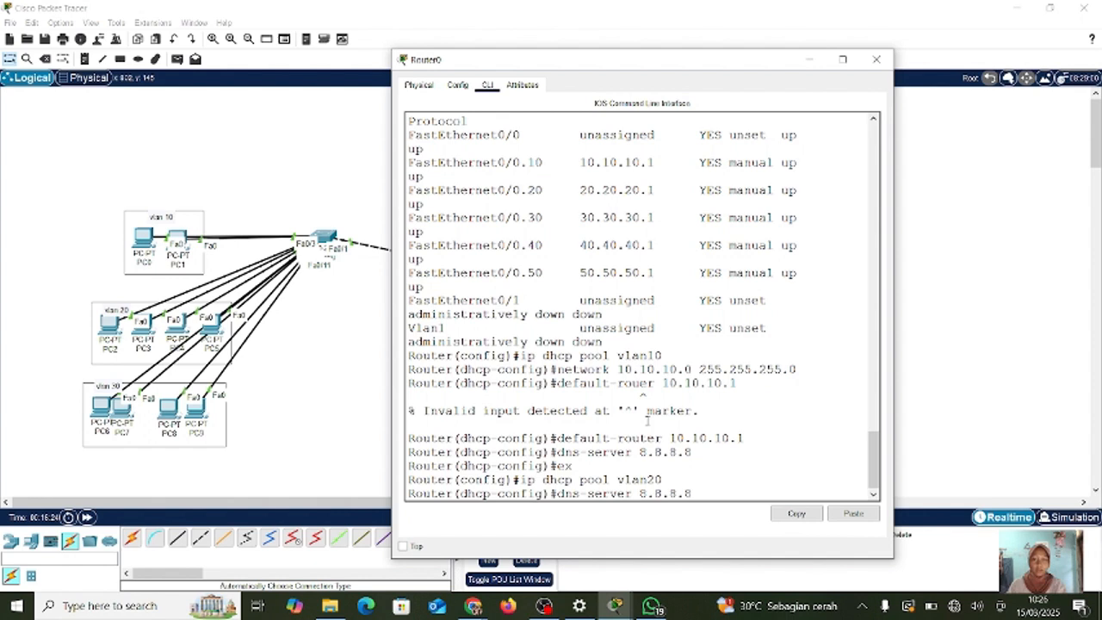
key("Up")
key("Up")
key("Up")
key("BackSpace")
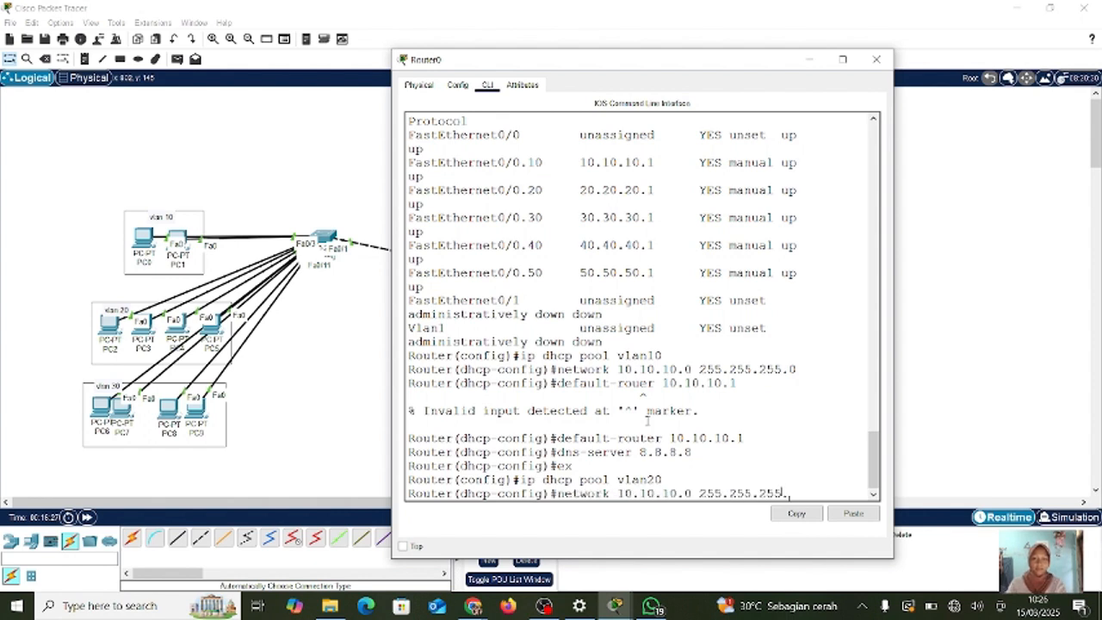
key("BackSpace")
key("BackSpace")
key("BackSpace")
key("BackSpace")
key("BackSpace")
key("BackSpace")
key("BackSpace")
key("BackSpace")
key("BackSpace")
key("BackSpace")
key("BackSpace")
key("BackSpace")
key("BackSpace")
key("BackSpace")
key("BackSpace")
key("BackSpace")
key("BackSpace")
key("BackSpace")
key("BackSpace")
key("BackSpace")
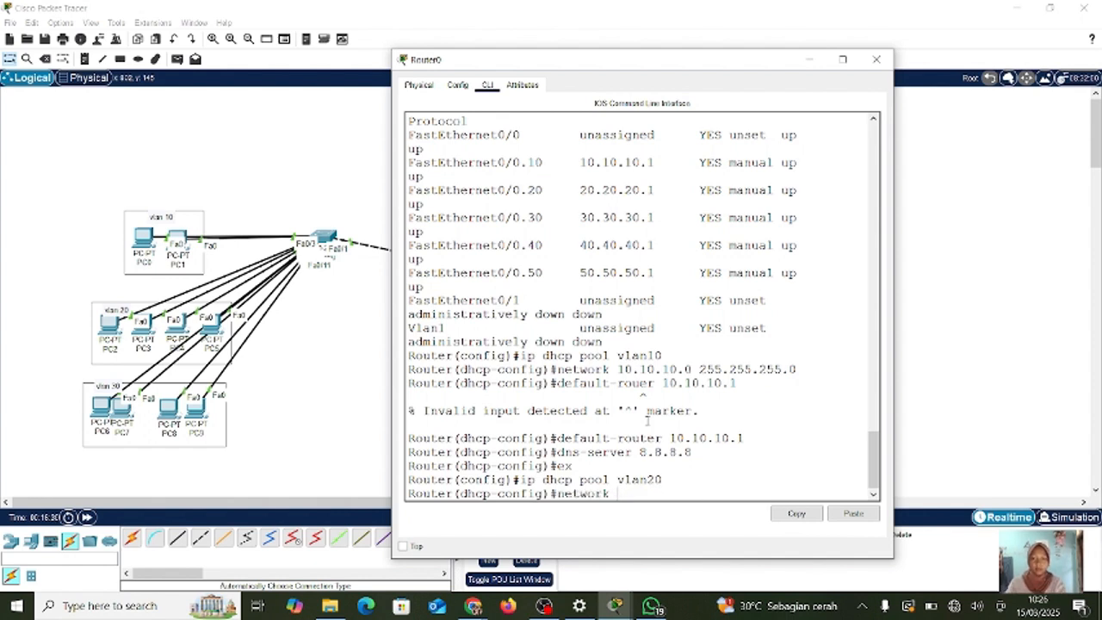
type("20.20.20.0 255.255.255.")
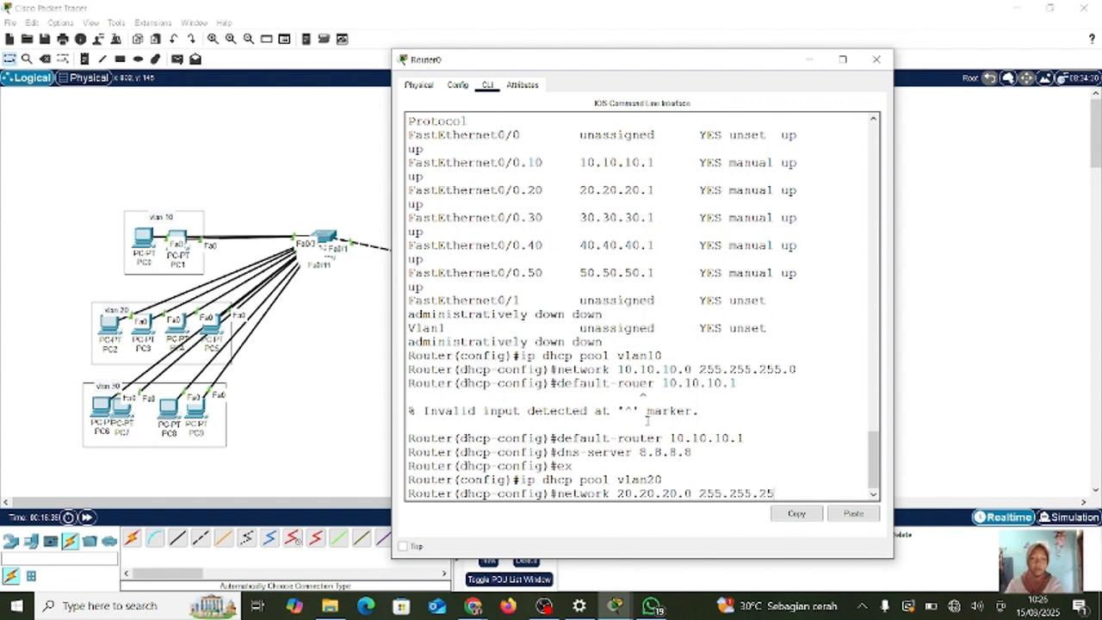
type("0")
key("Return")
- Set the default router of the vlan20 DHCP pool to 20.20.20.1
key("Up")
key("Up")
key("Up")
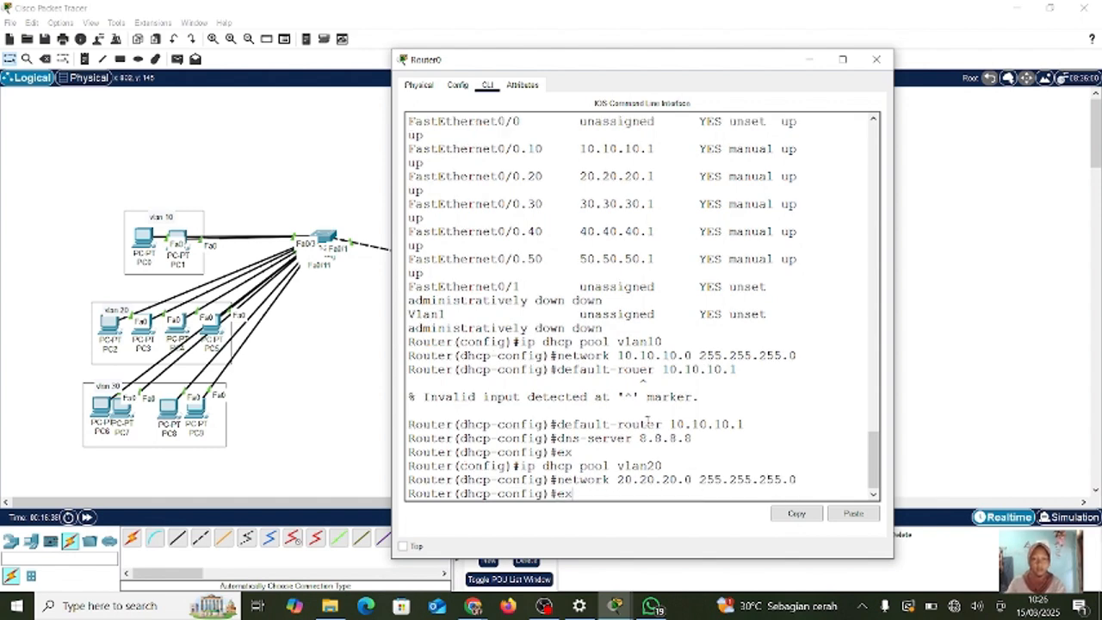
key("Up")
key("BackSpace")
key("BackSpace")
key("BackSpace")
key("BackSpace")
key("BackSpace")
key("BackSpace")
key("BackSpace")
key("BackSpace")
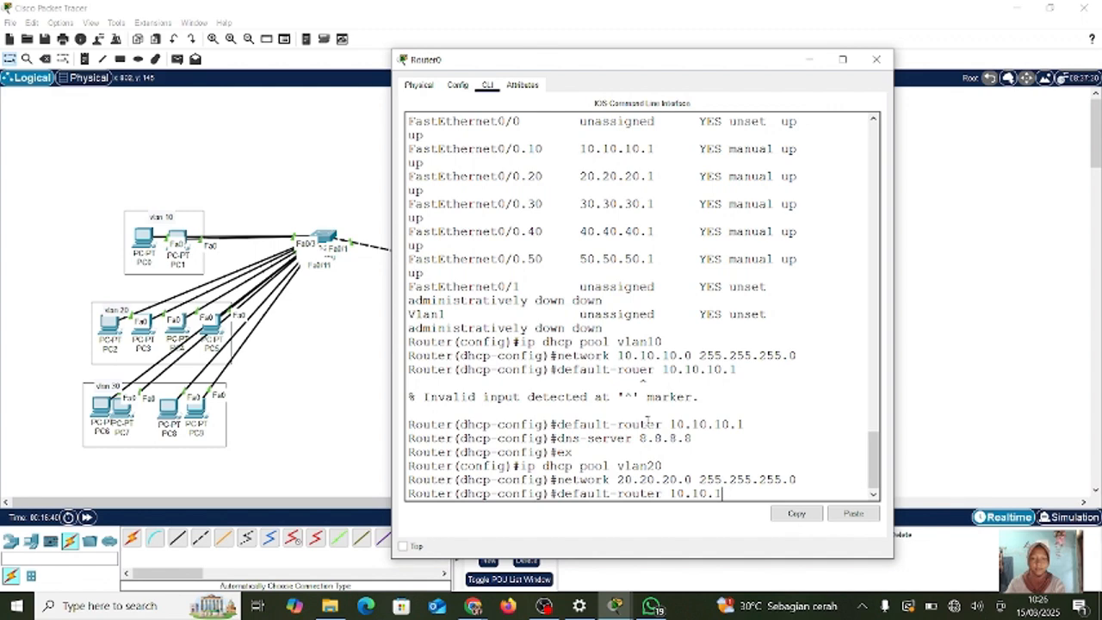
key("BackSpace")
key("BackSpace")
type("20.20.20.0 ")
type("2")
key("BackSpace")
type("1")
key("Return")
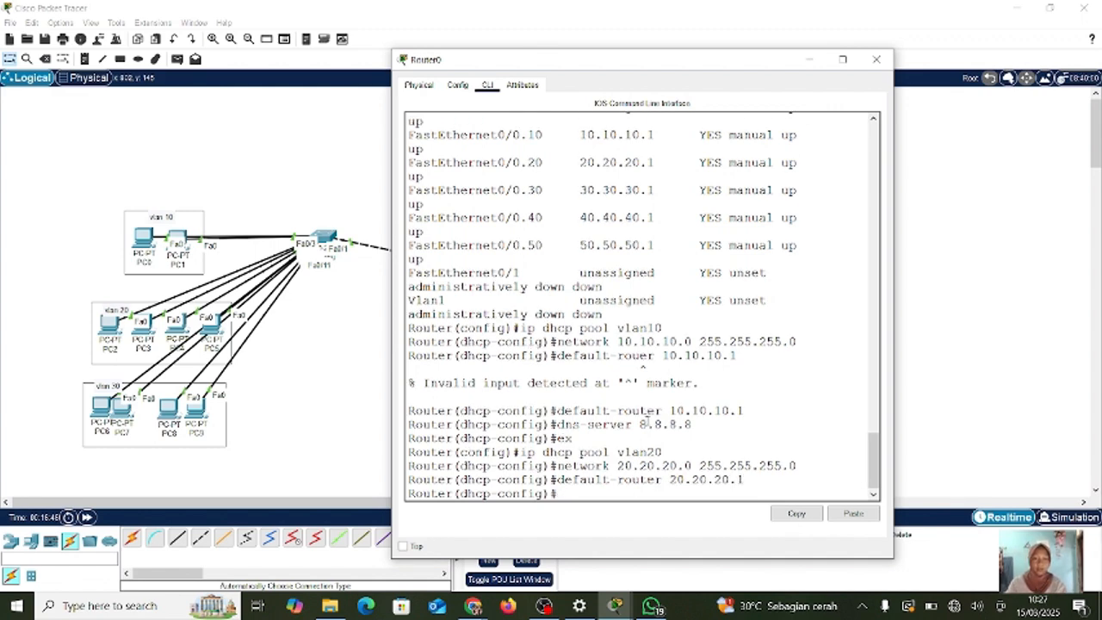
- Set the vlan20 pool's DNS server to 8.8.8.8 and exit to global configuration mode
key("Up")
key("Up")
key("Up")
key("Up")
key("Up")
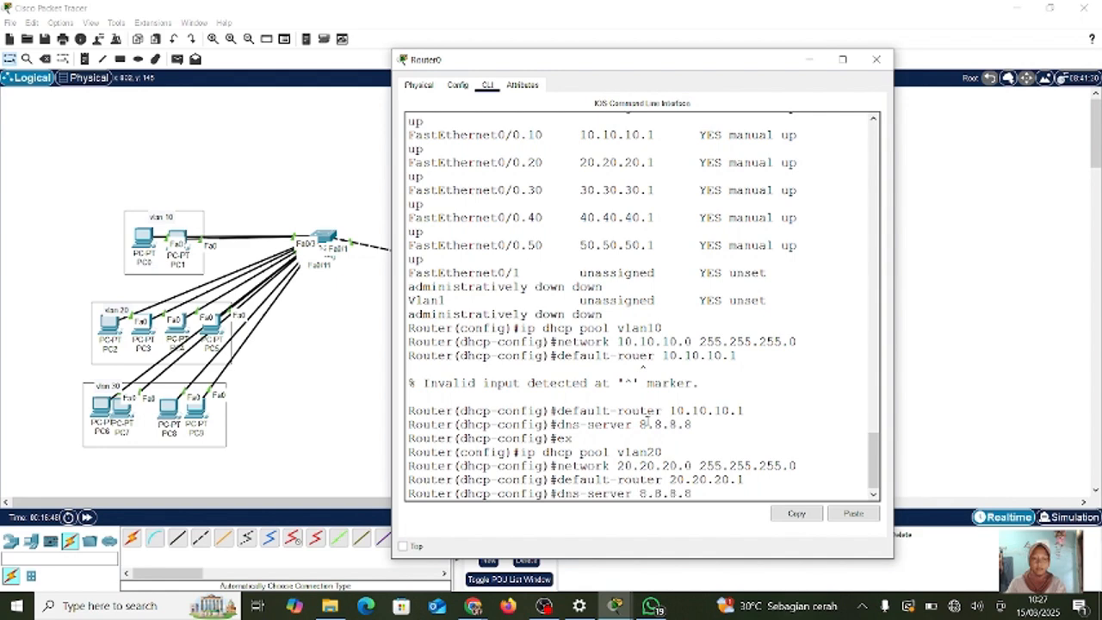
key("Return")
key("Up")
key("Up")
key("Up")
key("Up")
key("Up")
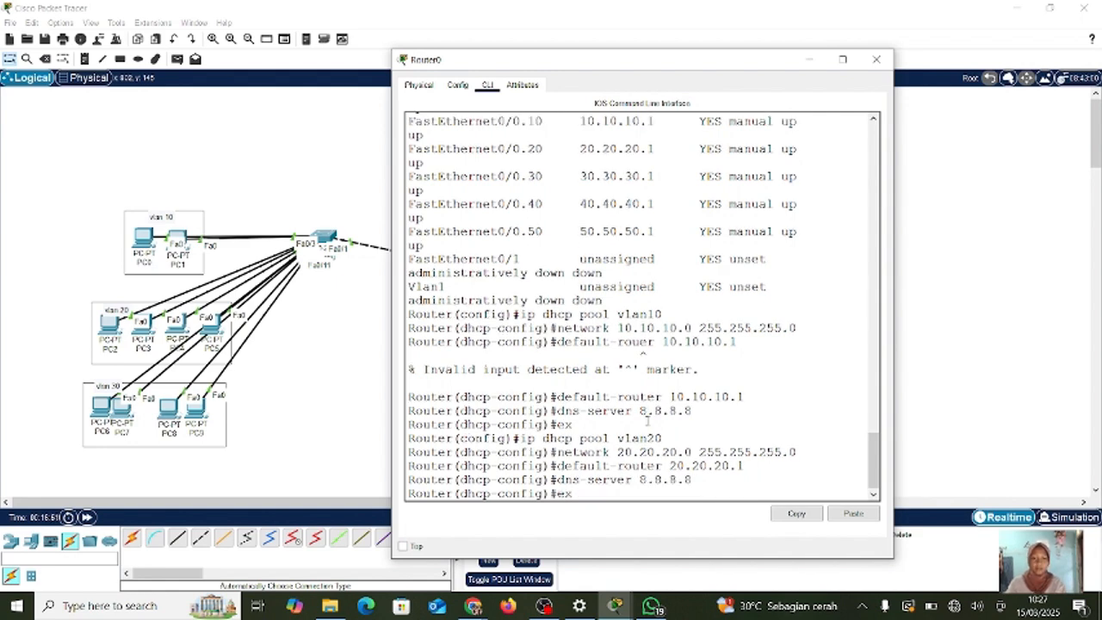
key("Return")
- Create a DHCP pool named vlan30 on Router0
key("Up")
key("Up")
key("Up")
key("Up")
key("Up")
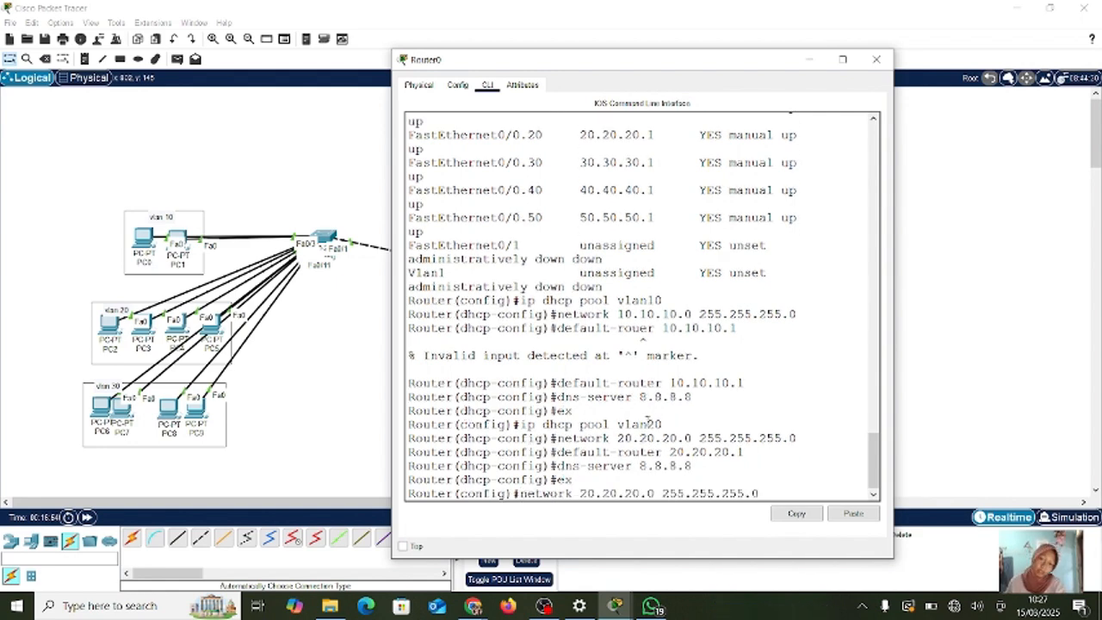
key("BackSpace")
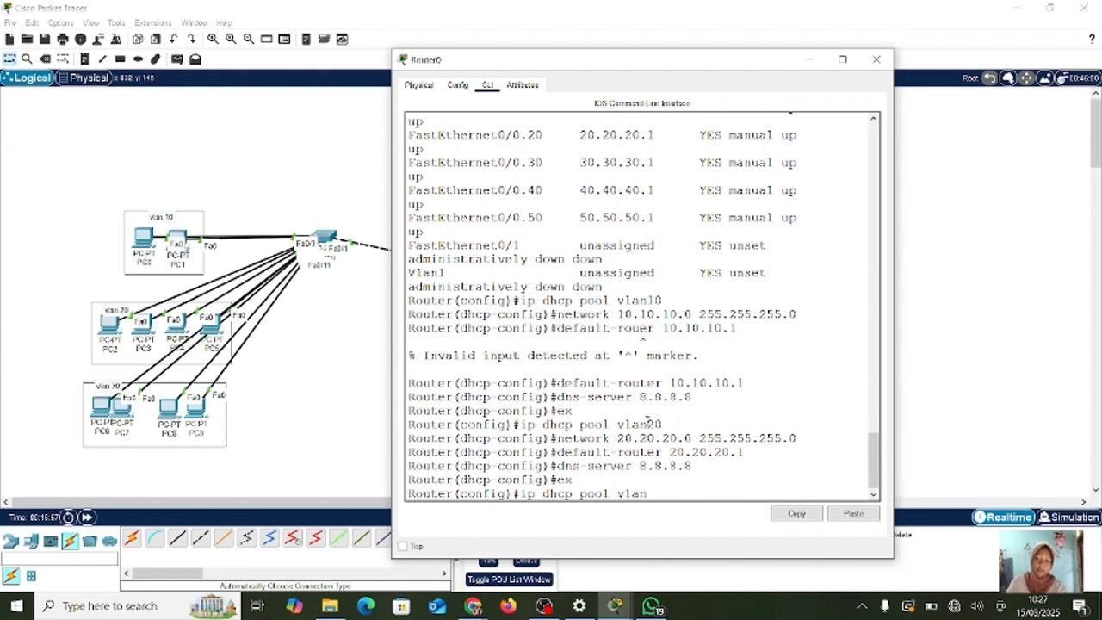
type("30")
key("Return")
- Assign network 30.30.30.0 with mask 255.255.255.0 to the vlan30 DHCP pool
key("Up")
key("Up")
key("Up")
key("Up")
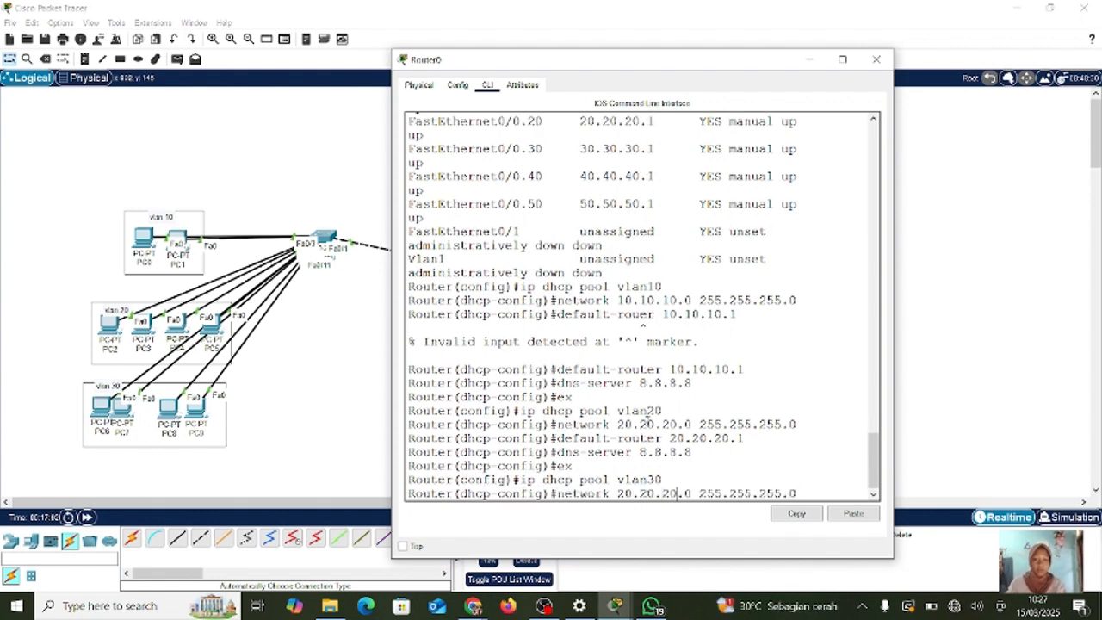
key("BackSpace")
key("BackSpace")
key("BackSpace")
key("BackSpace")
key("BackSpace")
key("BackSpace")
key("BackSpace")
key("BackSpace")
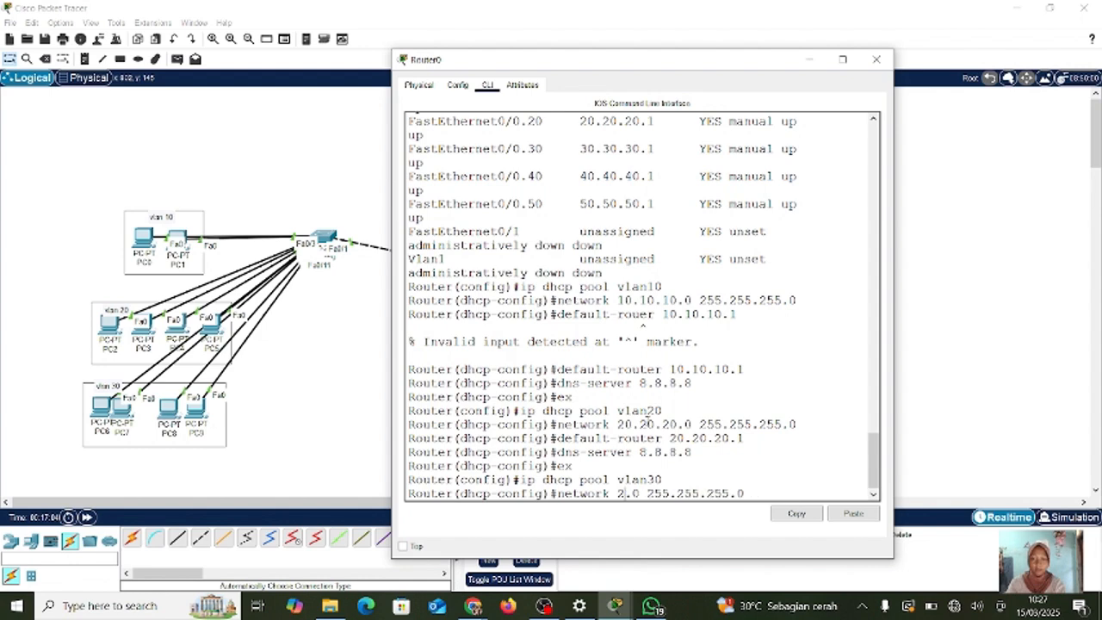
type("30.30.30")
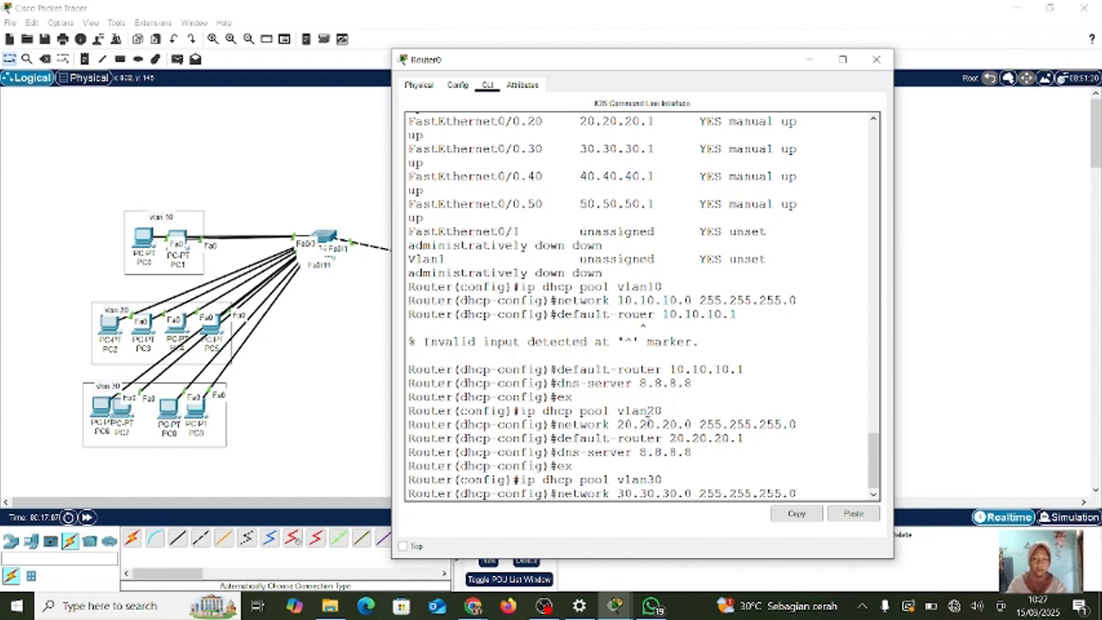
key("Return")
- Set the default router of the vlan30 DHCP pool to 30.30.30.1
key("Up")
key("Up")
key("Up")
key("Up")
key("Up")
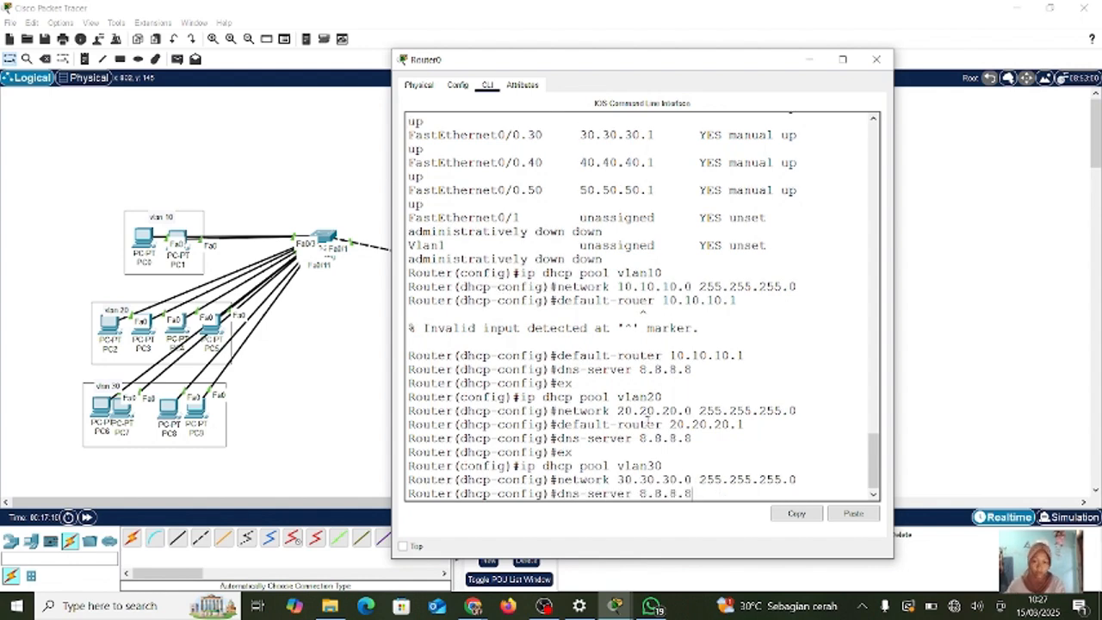
key("BackSpace")
key("BackSpace")
key("BackSpace")
key("BackSpace")
key("BackSpace")
key("BackSpace")
key("BackSpace")
key("BackSpace")
key("BackSpace")
key("BackSpace")
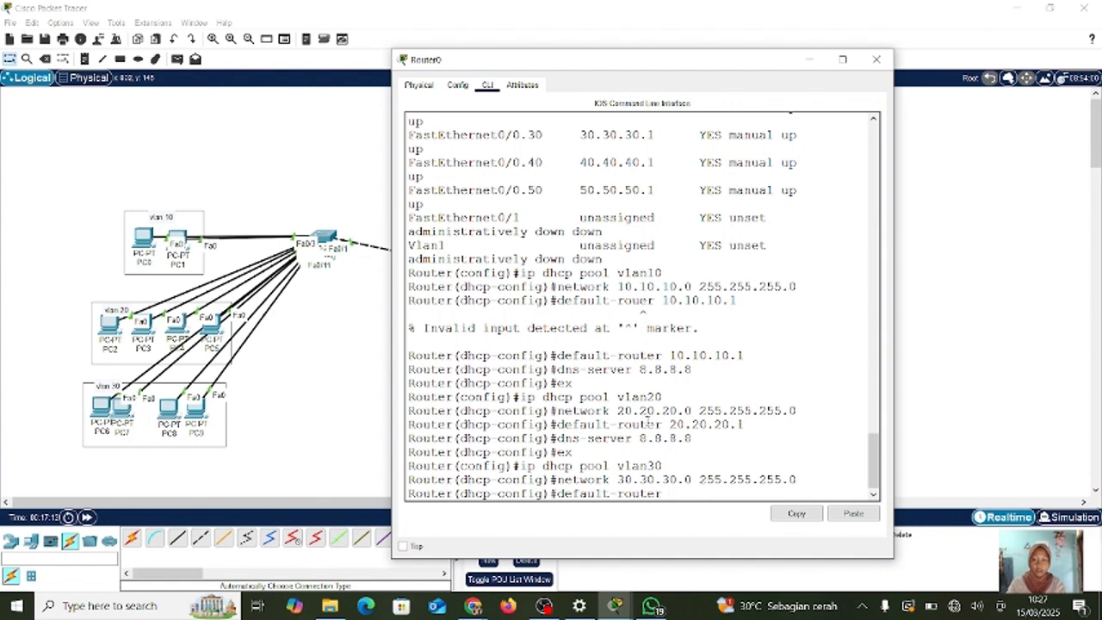
type("30.30.30.1")
key("Return")
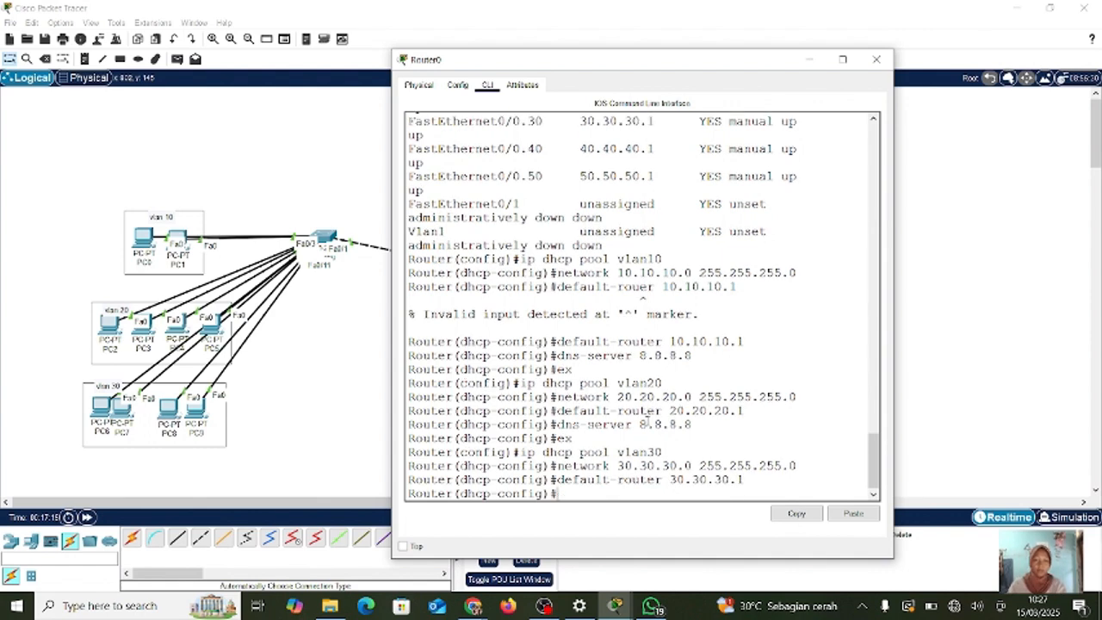
- Set the vlan30 pool's DNS server to 8.8.8.8 and exit to global configuration mode
key("Up")
key("Up")
key("Up")
key("Up")
key("Up")
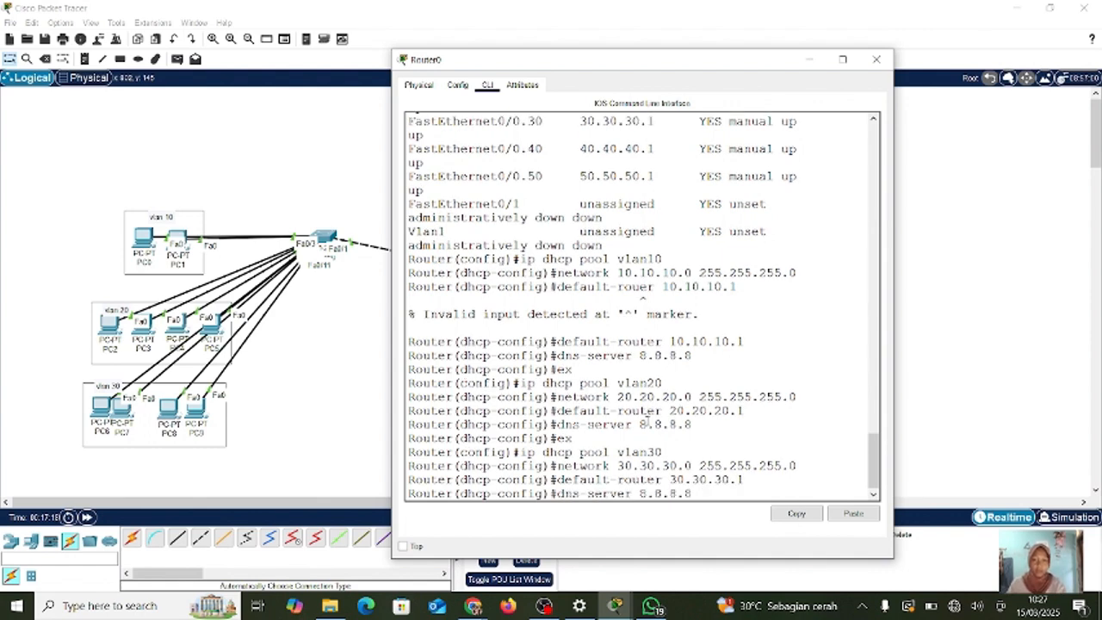
key("Return")
key("Up")
key("Up")
key("Up")
key("Up")
key("Up")
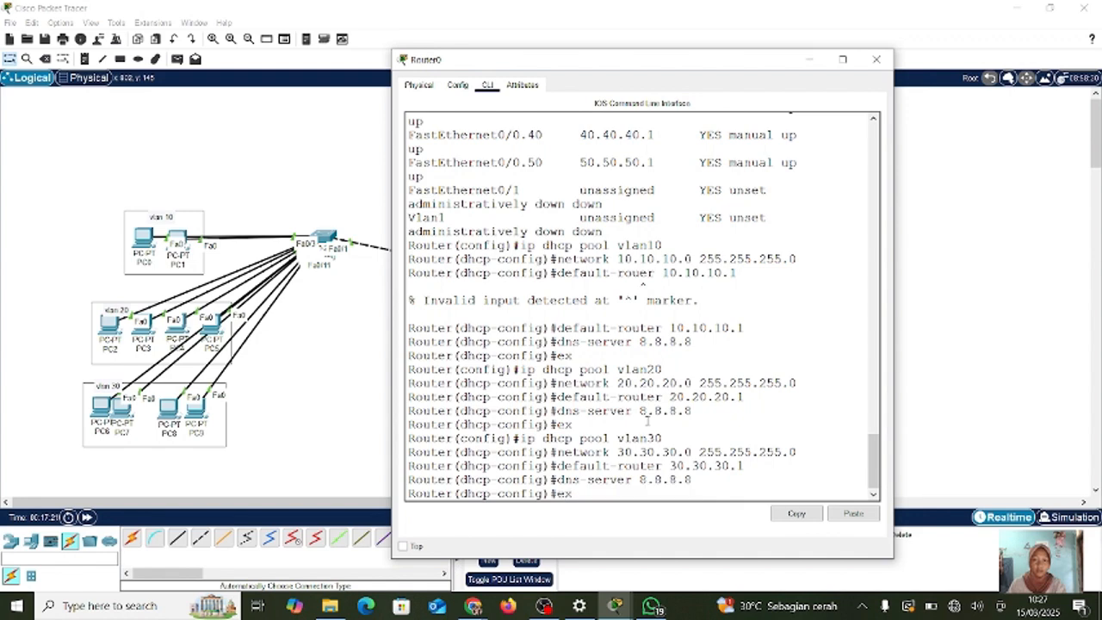
key("Return")
- Create a DHCP pool named vlan40 on Router0
key("Up")
key("Up")
key("Up")
key("Up")
key("Up")
key("Up")
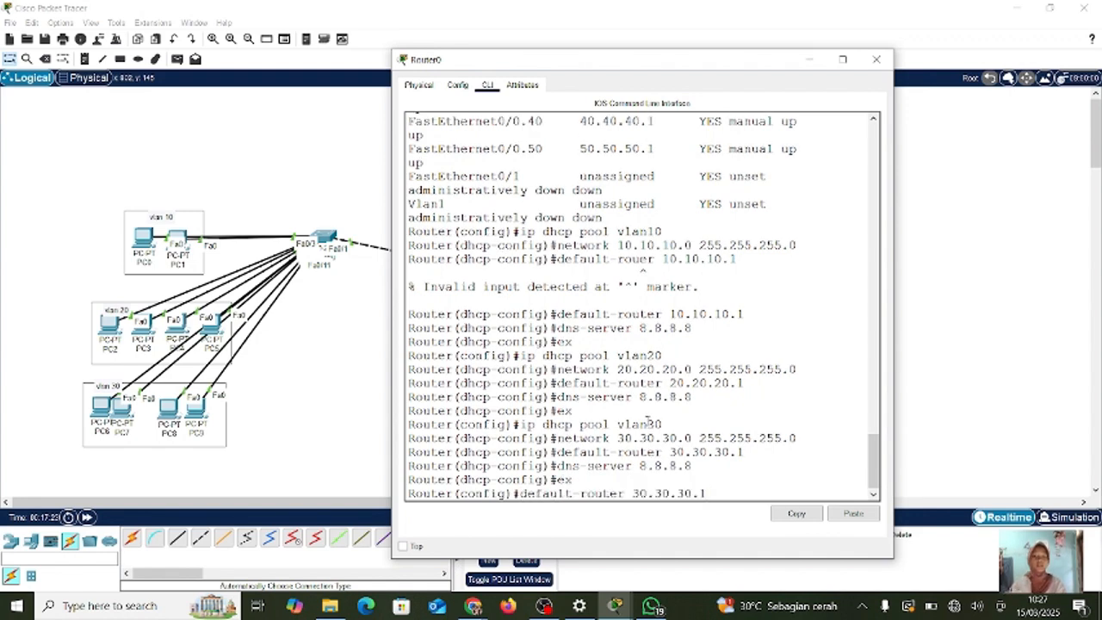
key("Up")
key("BackSpace")
key("BackSpace")
type("40")
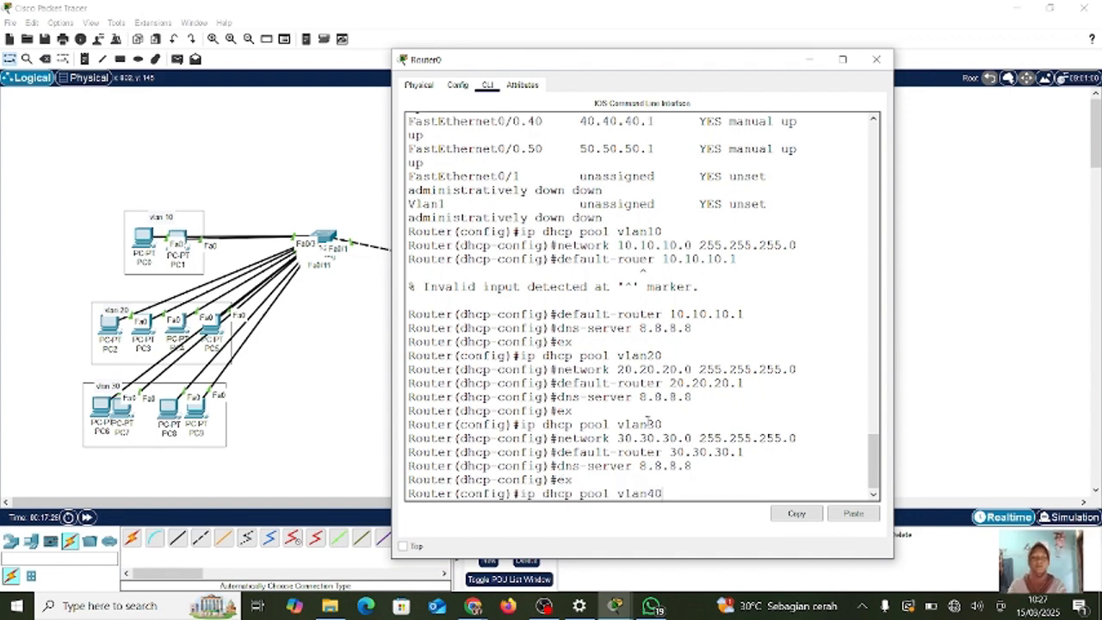
key("Return")
- Assign network 40.40.40.0 with mask 255.255.255.0 to the vlan40 DHCP pool
key("Up")
key("Up")
key("Up")
key("Up")
key("Up")
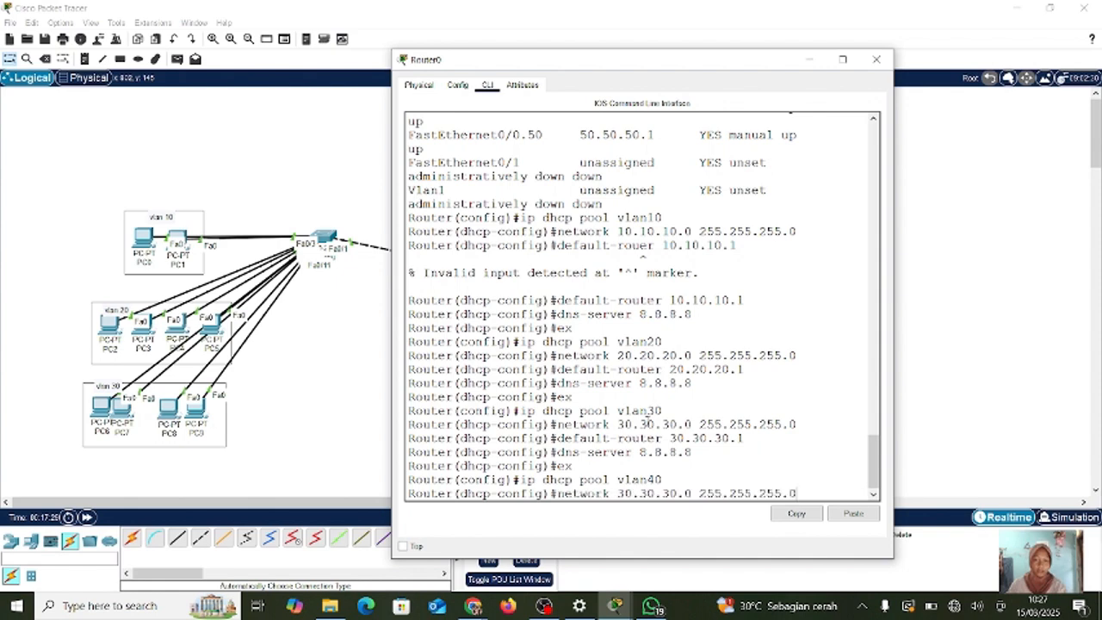
key("BackSpace")
key("BackSpace")
key("BackSpace")
key("BackSpace")
key("BackSpace")
key("BackSpace")
key("BackSpace")
key("BackSpace")
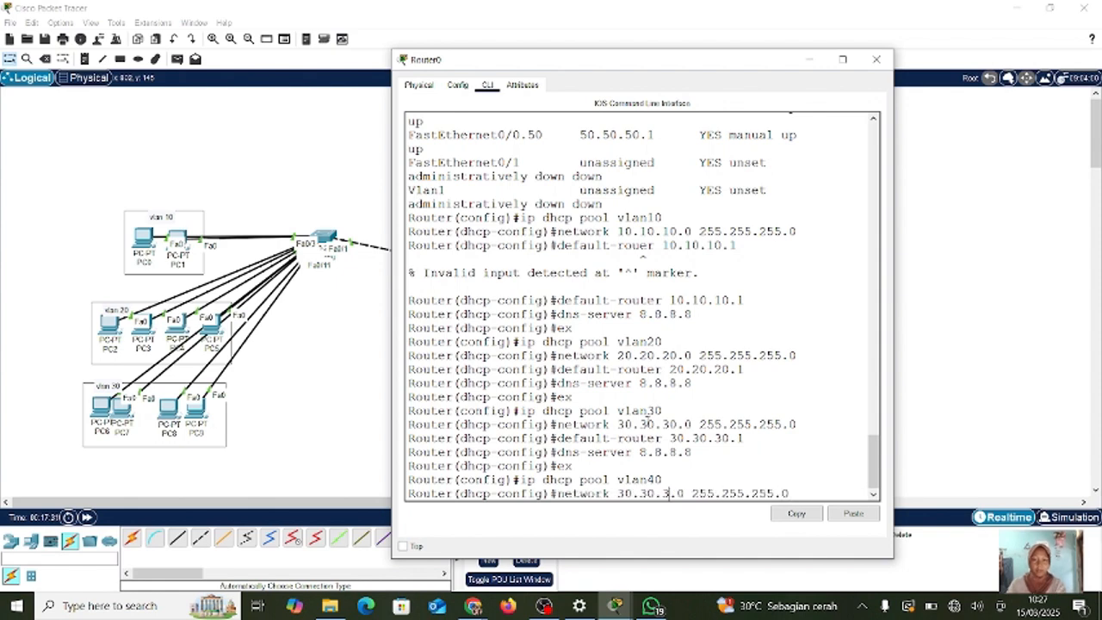
type("40.40.40.")
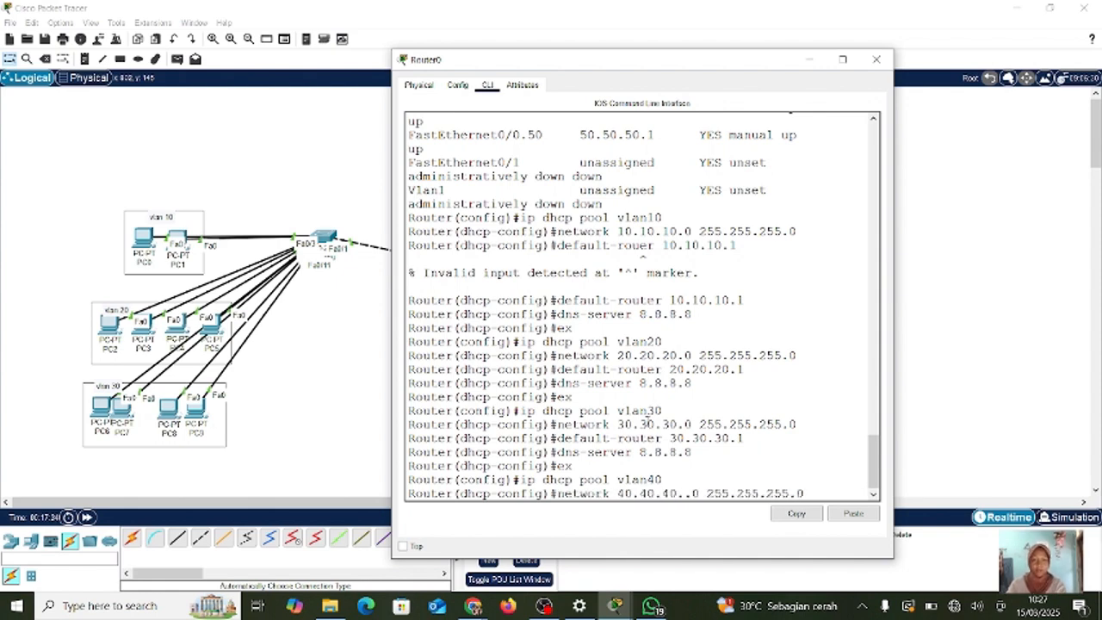
key("Return")
- Set the default router of the vlan40 DHCP pool to 40.40.40.1
key("Up")
key("Up")
key("Up")
key("Up")
key("Up")
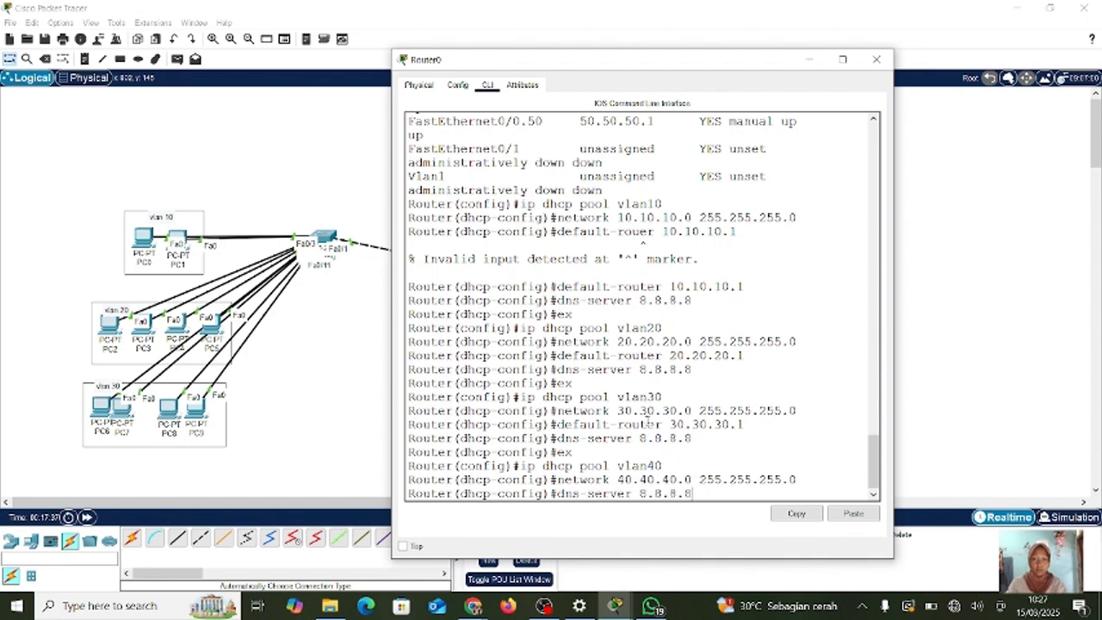
key("BackSpace")
key("BackSpace")
key("BackSpace")
key("BackSpace")
key("BackSpace")
key("BackSpace")
key("BackSpace")
key("BackSpace")
key("BackSpace")
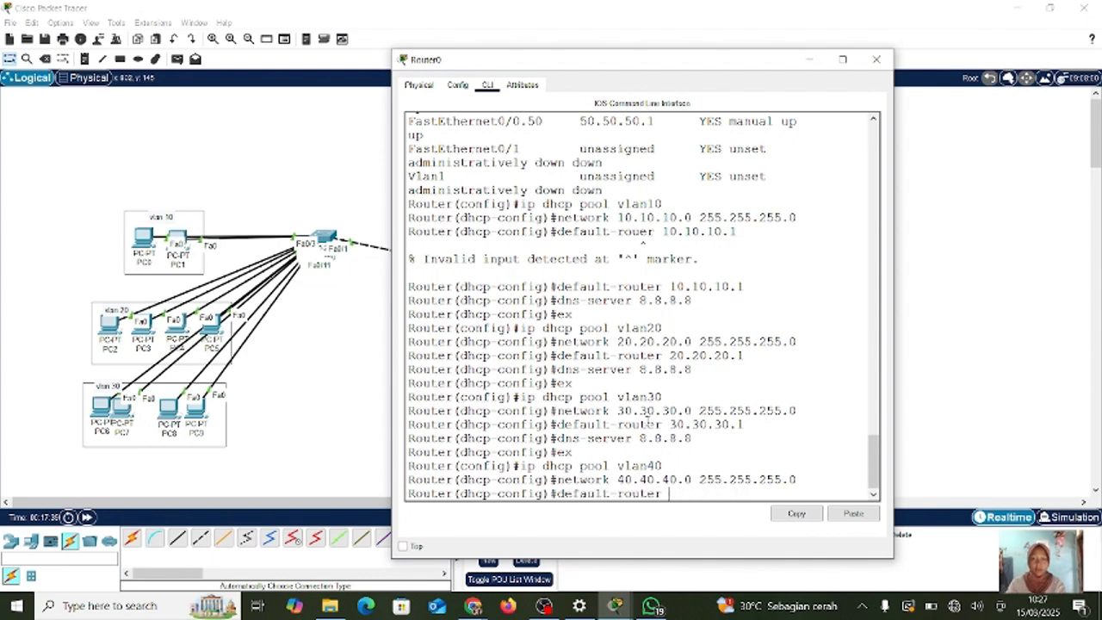
type("40.40.40")
key("Return")
- Set the vlan40 pool's DNS server to 8.8.8.8 and exit to global configuration mode
key("Up")
key("Up")
key("Up")
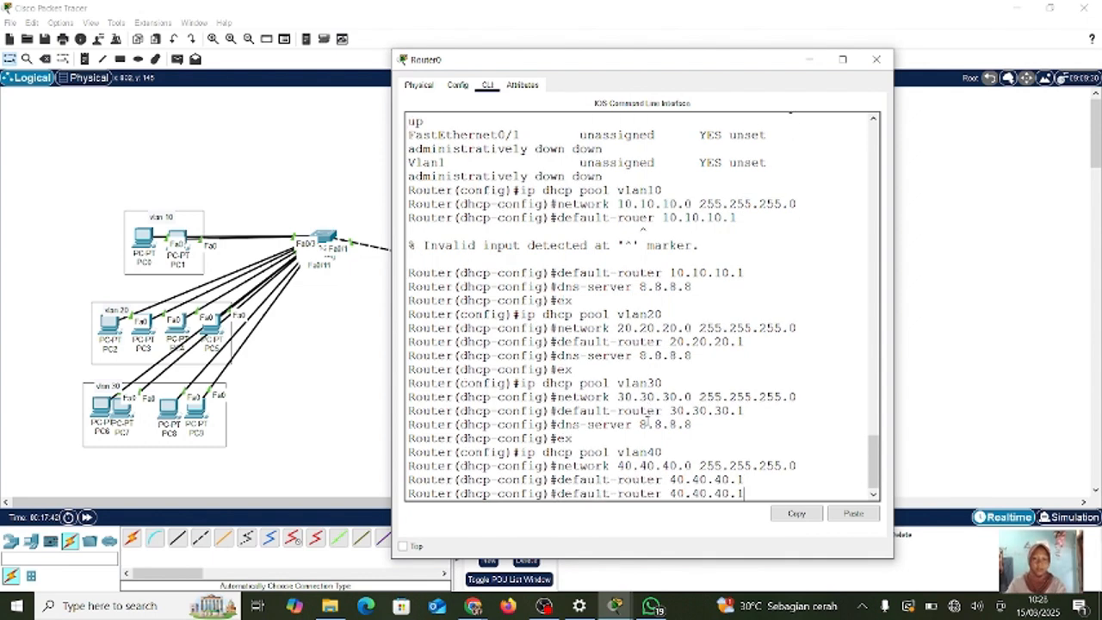
key("Up")
key("Up")
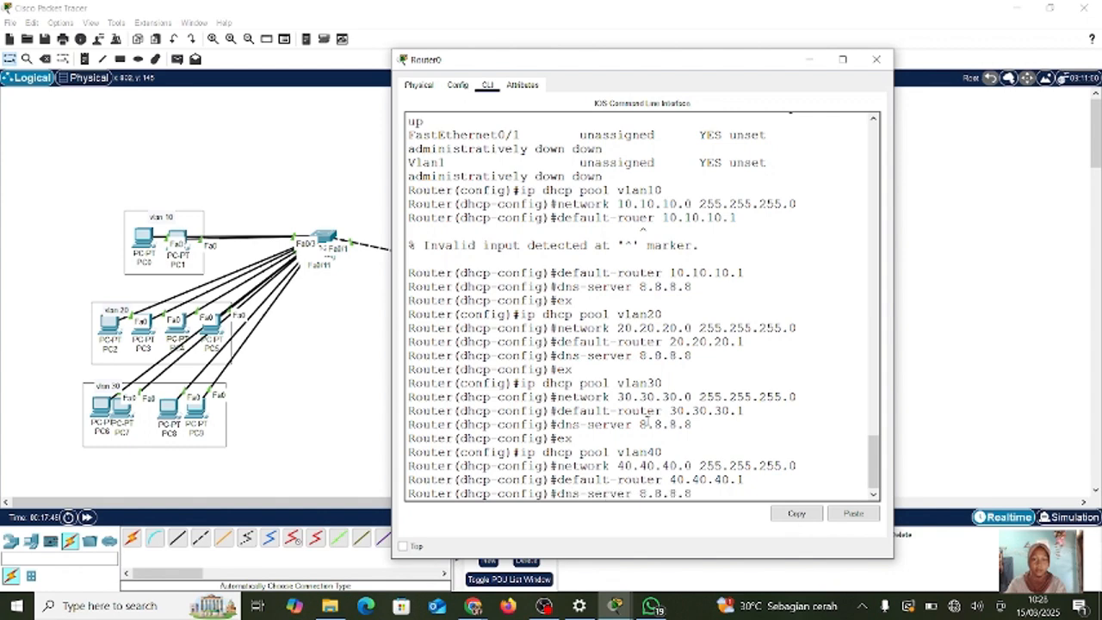
key("Return")
key("Up")
key("Up")
key("Up")
key("Up")
key("Up")
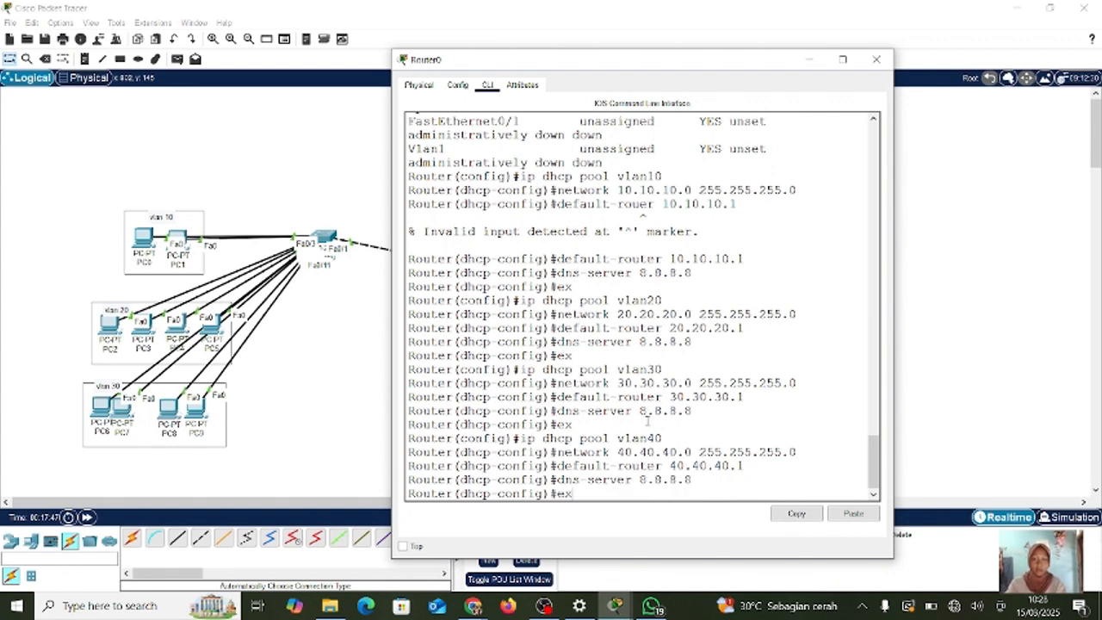
key("Return")
- Create a DHCP pool named vlan50 on Router0
key("Up")
key("Up")
key("Up")
key("Up")
key("Up")
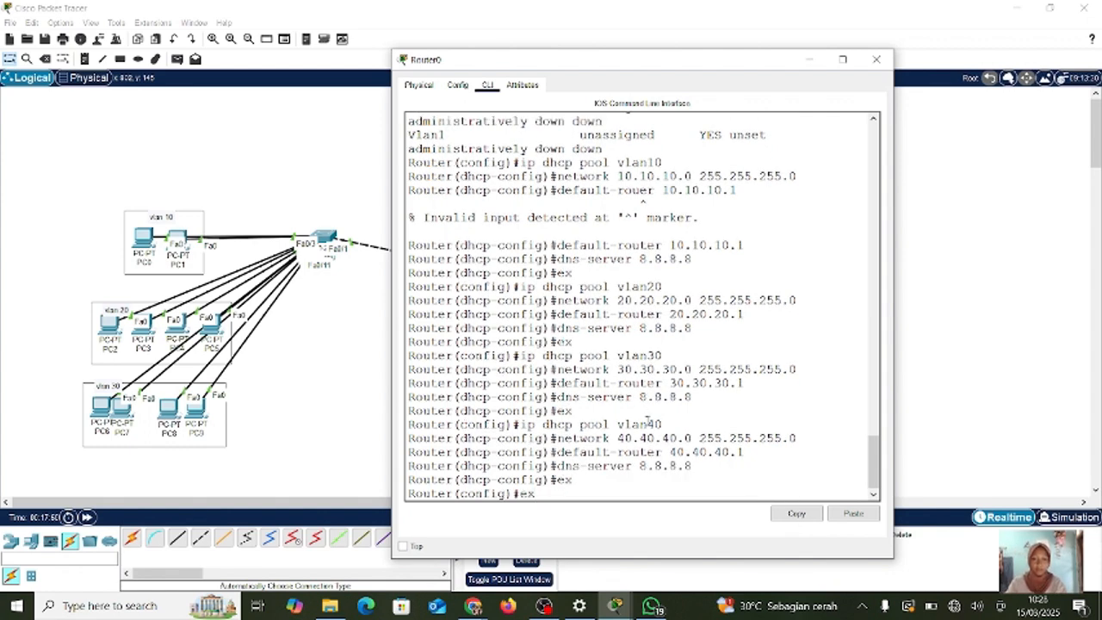
key("Up")
key("BackSpace")
key("BackSpace")
type("50")
key("Return")
- Assign network 50.50.50.0 with mask 255.255.255.0 to the vlan50 DHCP pool
key("Up")
key("Up")
key("Up")
key("Up")
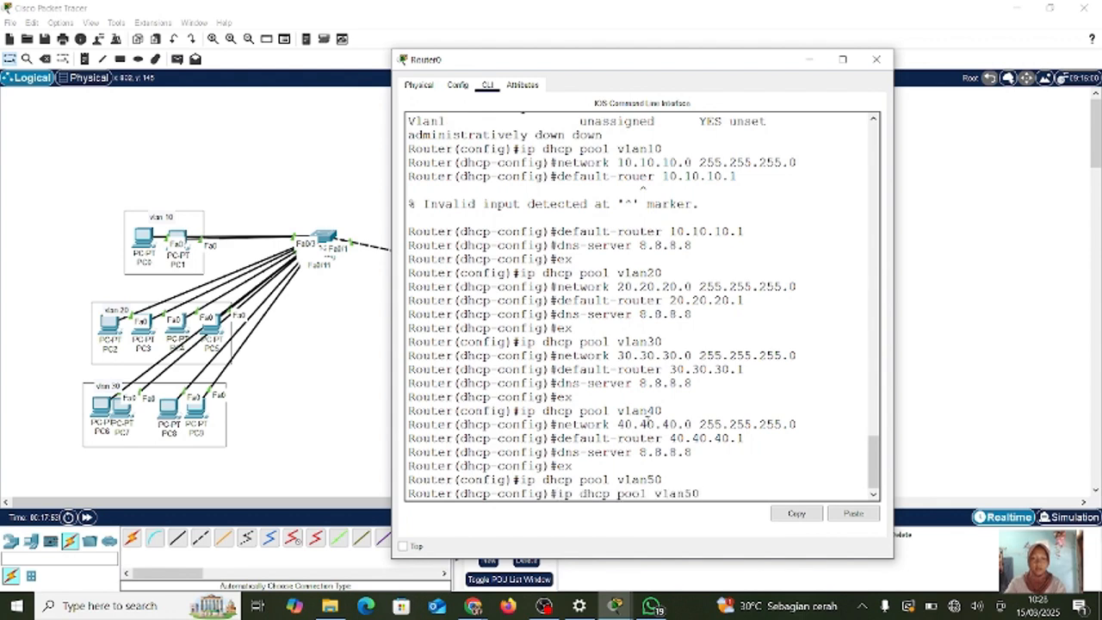
key("Up")
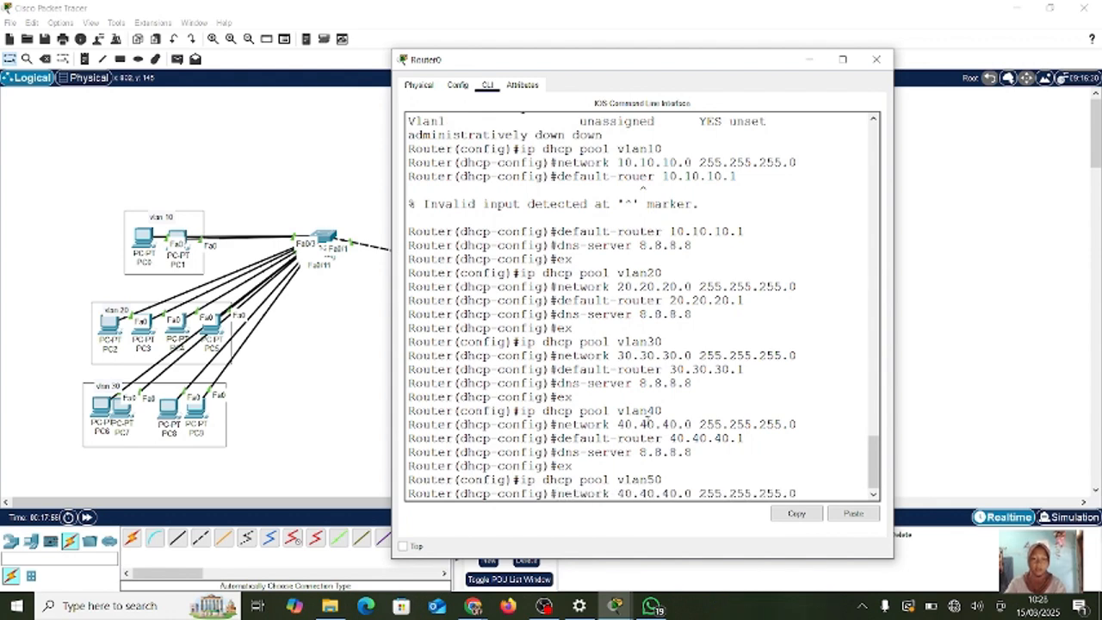
key("Left")
key("BackSpace")
key("BackSpace")
key("BackSpace")
key("BackSpace")
key("BackSpace")
key("BackSpace")
key("BackSpace")
key("BackSpace")
type("50.50.5")
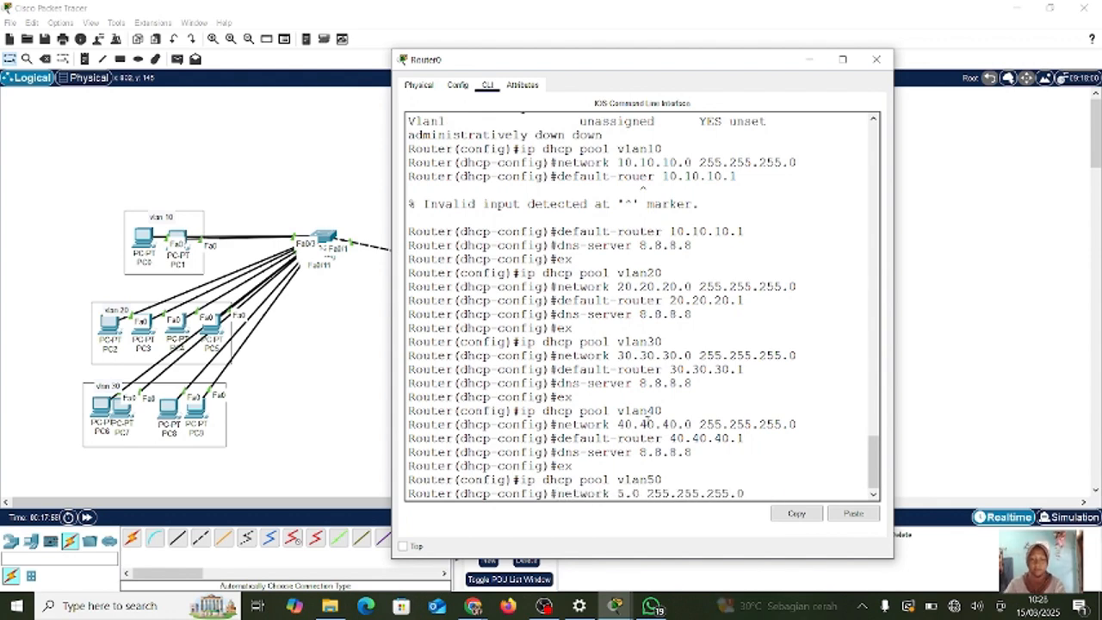
type("0")
key("Return")
- Set the default router of the vlan50 DHCP pool to 50.50.50.1
key("Up")
key("Up")
key("Up")
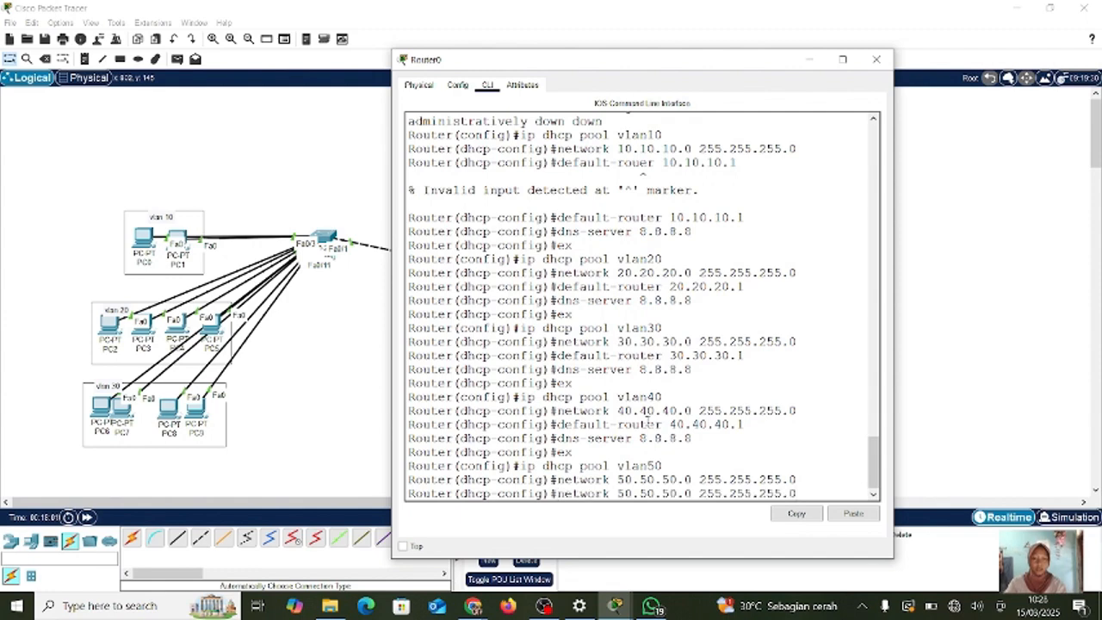
key("Up")
key("Up")
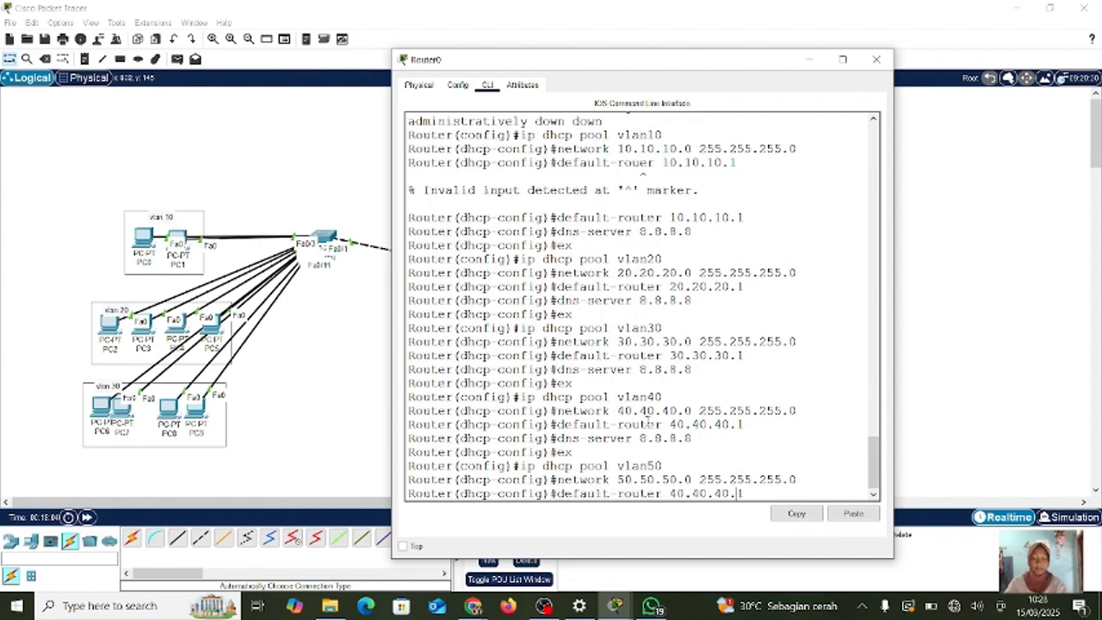
key("Left")
key("BackSpace")
key("BackSpace")
key("BackSpace")
key("BackSpace")
key("BackSpace")
key("BackSpace")
key("BackSpace")
key("BackSpace")
type("50.5")
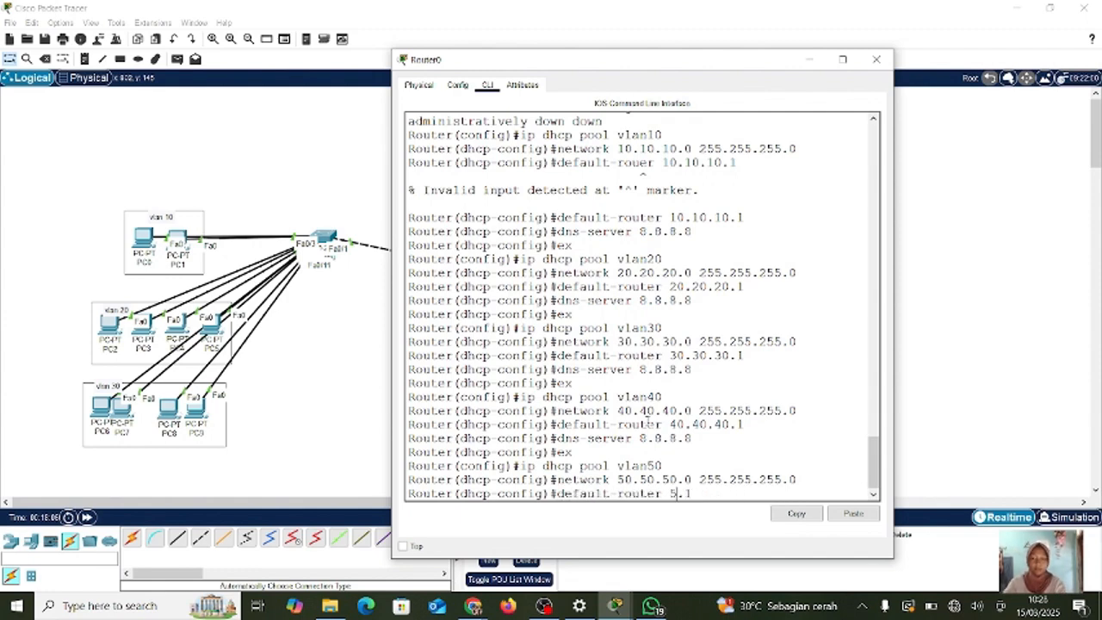
type("0.50")
key("Return")
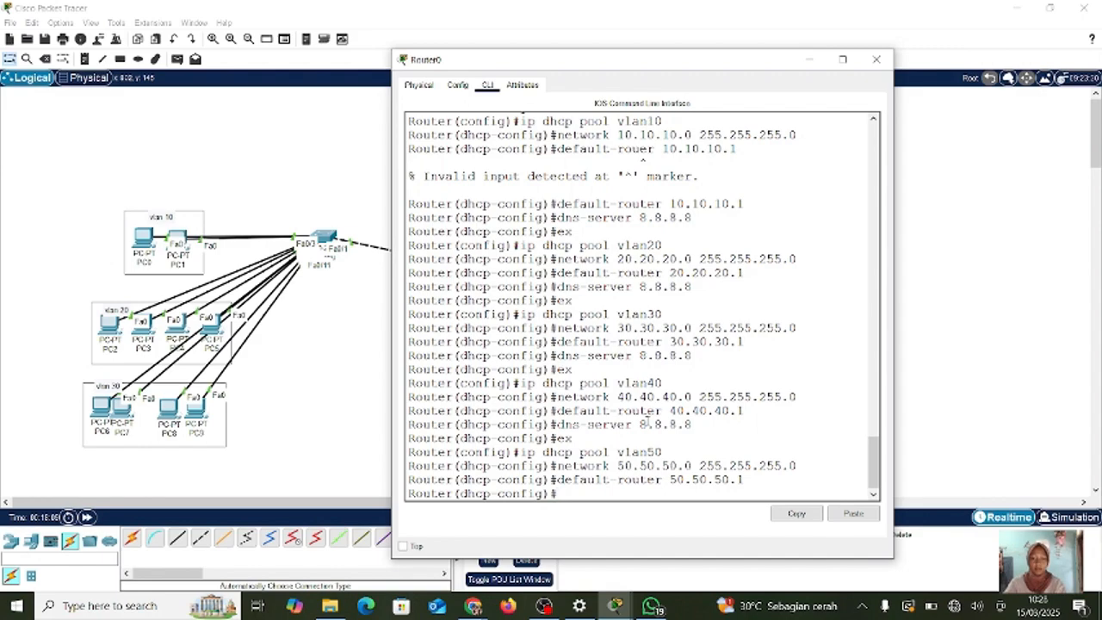
- Set the DNS server of the vlan50 DHCP pool to 8.8.8.8
key("Up")
key("Up")
key("Up")
key("Up")
key("Up")
key("Return")
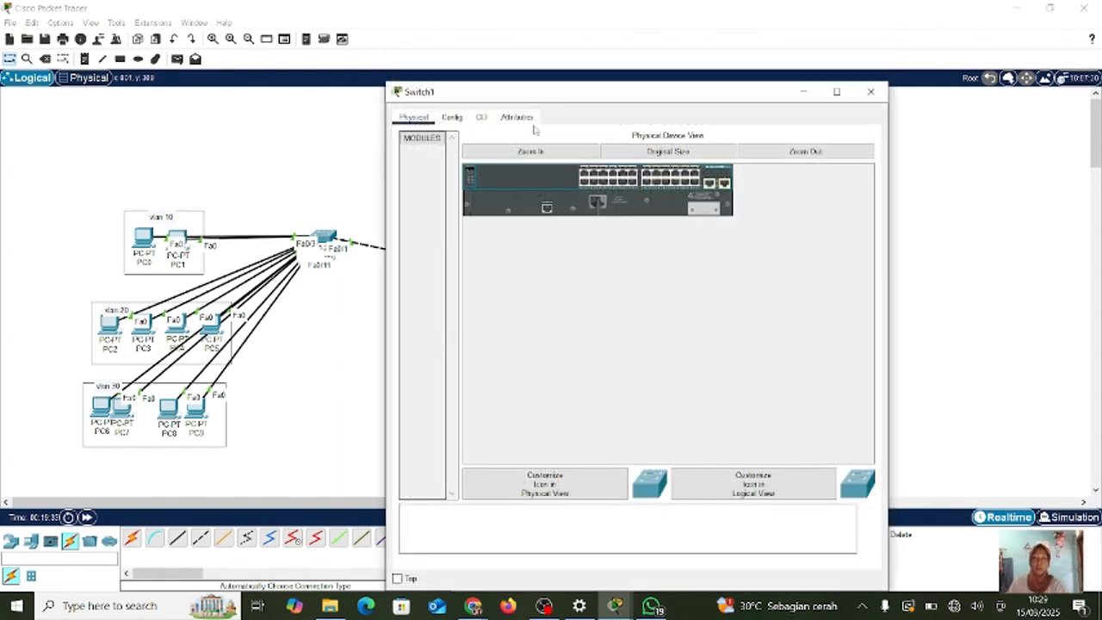
- Open Switch1's command line and enter global configuration mode from privileged mode
left_click(482, 119)
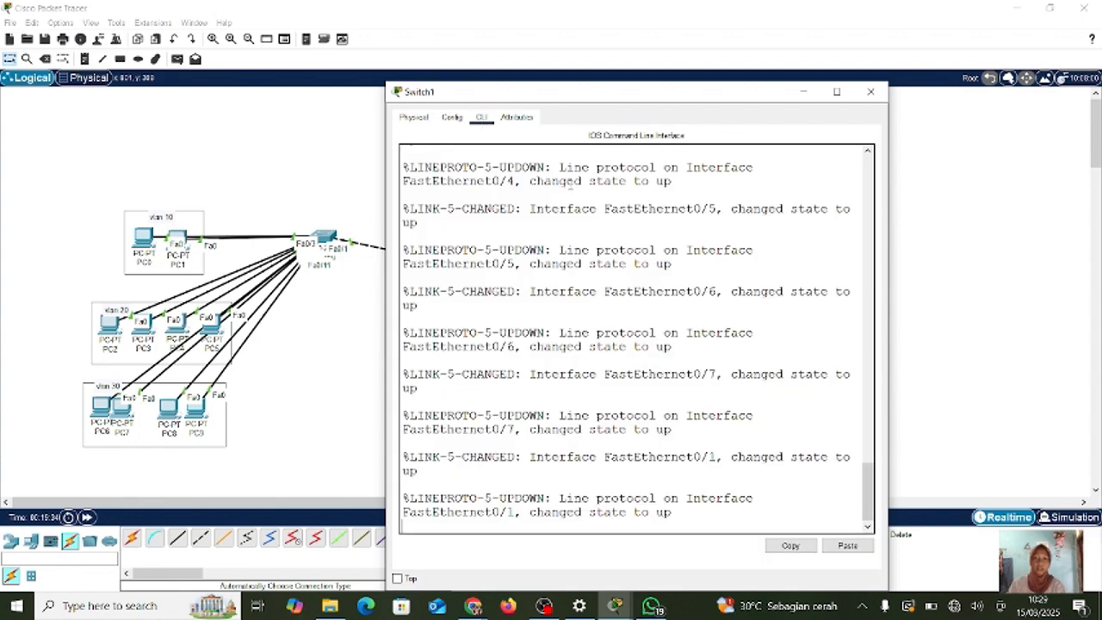
left_click(832, 545)
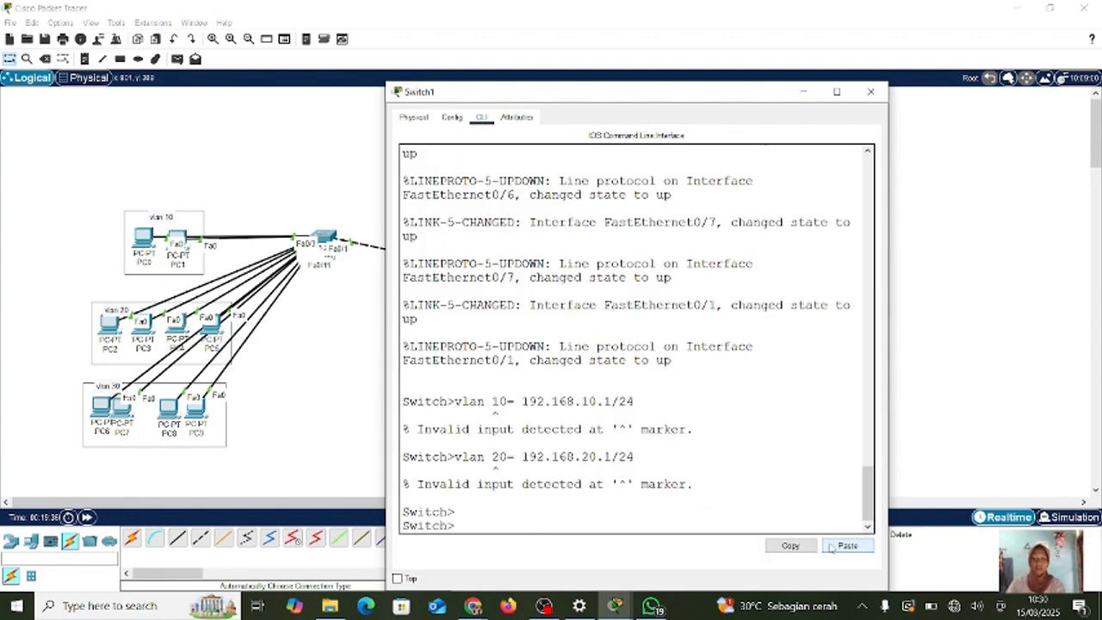
type("en")
key("Return")
type("cof")
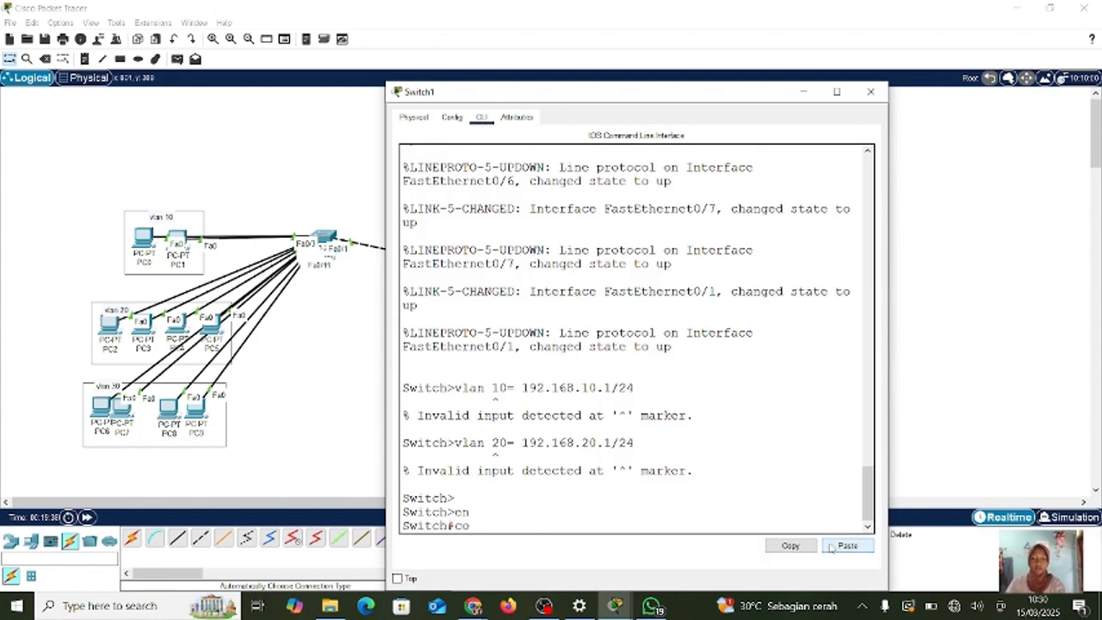
key("BackSpace")
key("BackSpace")
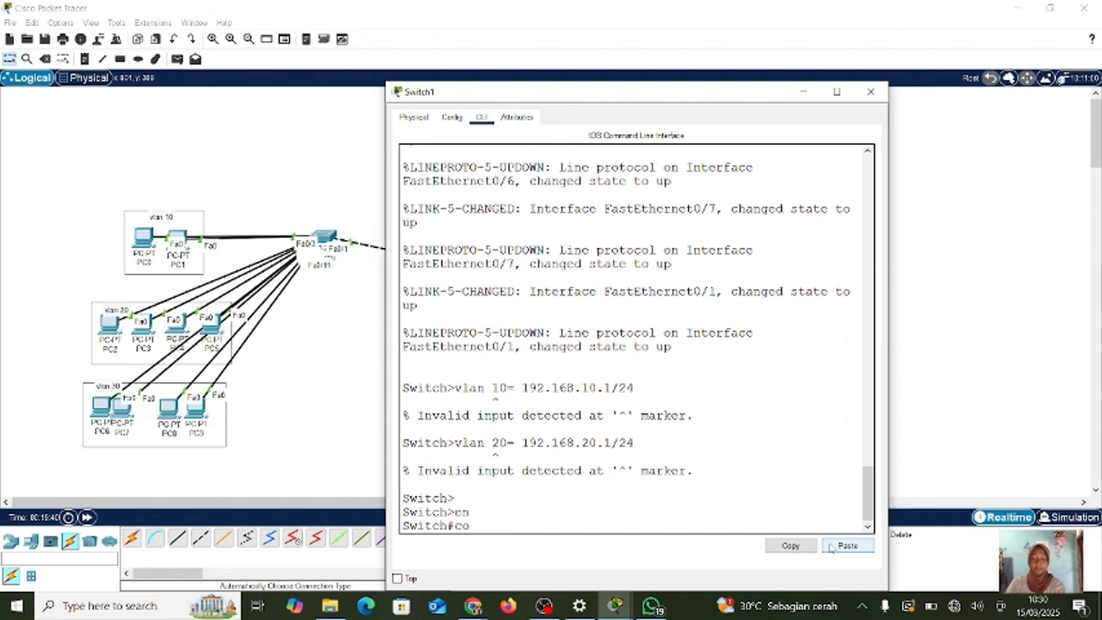
type("onf t")
key("Return")
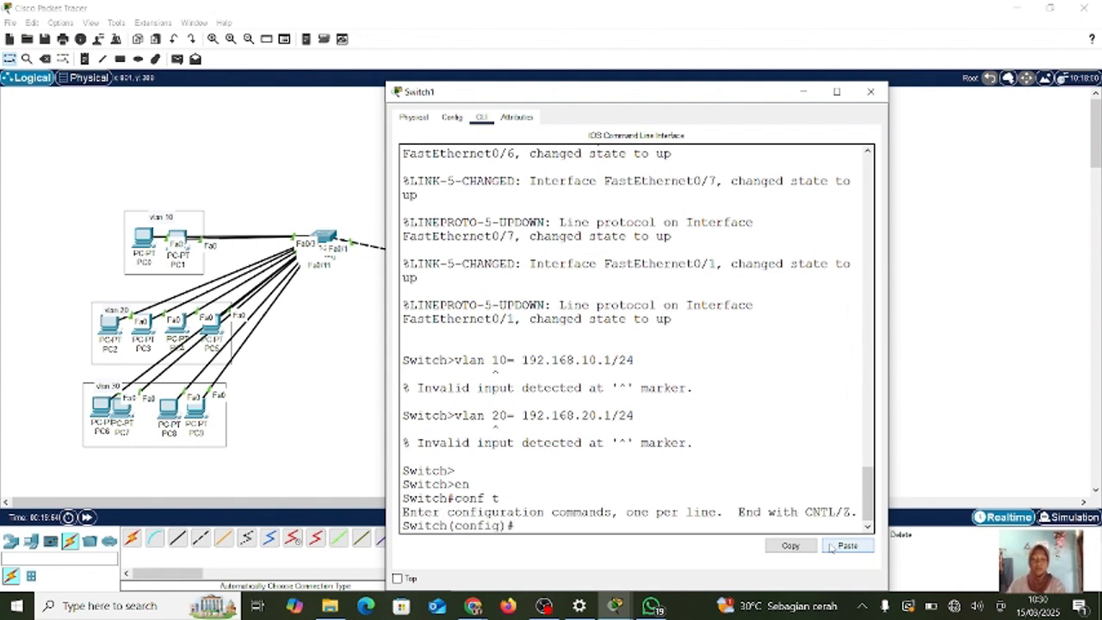
- Create VLANs 10 and 20 on Switch1, exiting to global configuration mode after each
type("vlan 10")
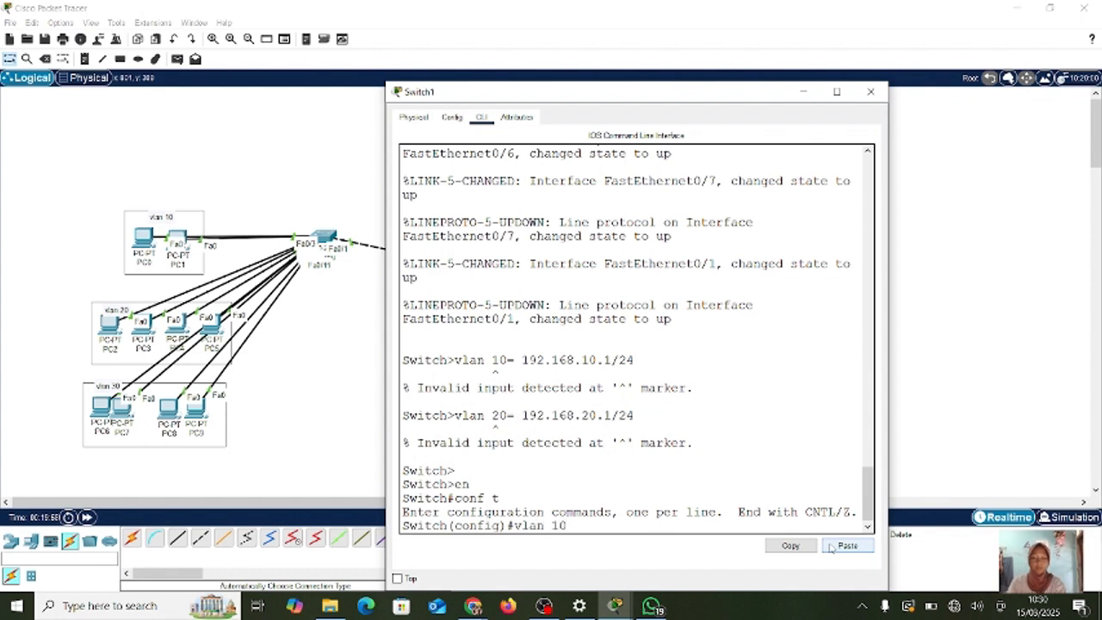
key("Return")
type("ex")
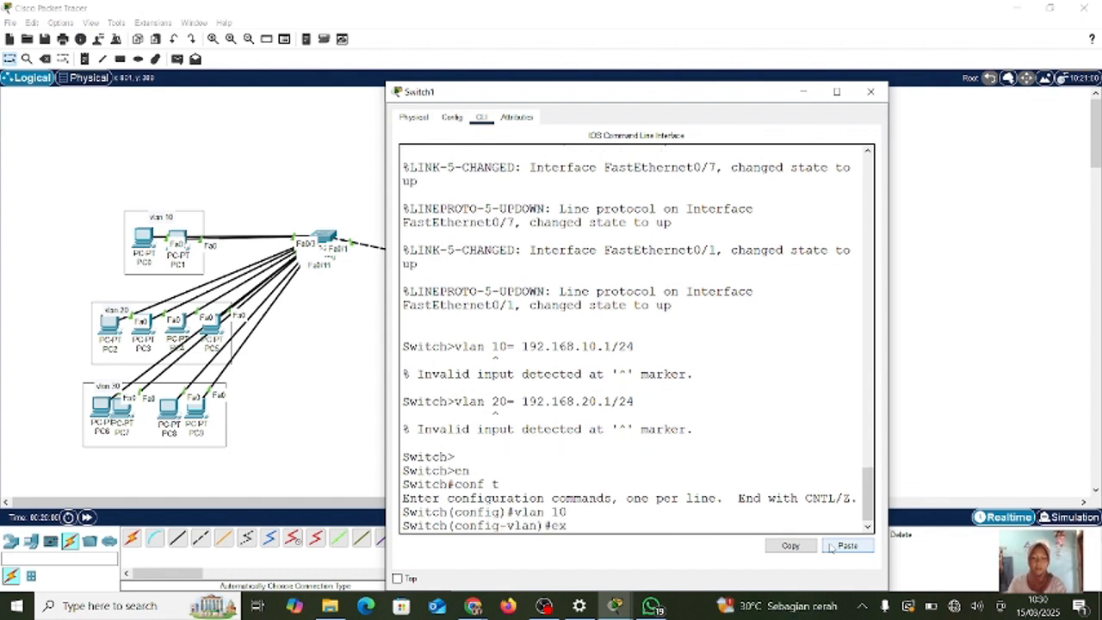
key("Return")
type("vlan 20")
key("Return")
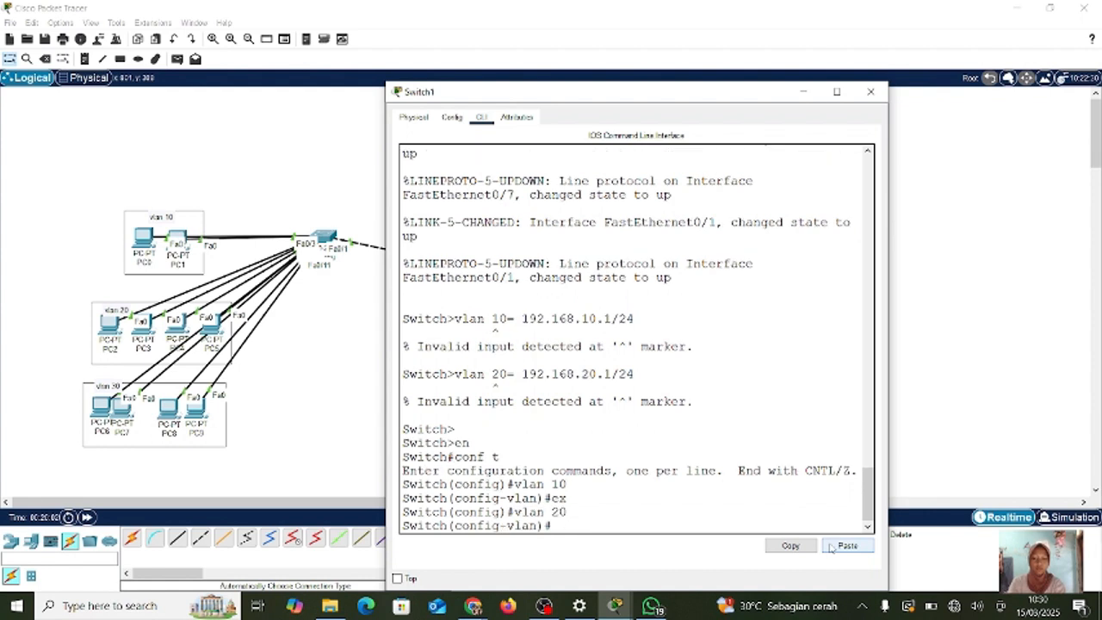
type("ex")
key("Return")
- Create VLANs 30 and 40 on Switch1, exiting to global configuration mode after each
type("vlan 30")
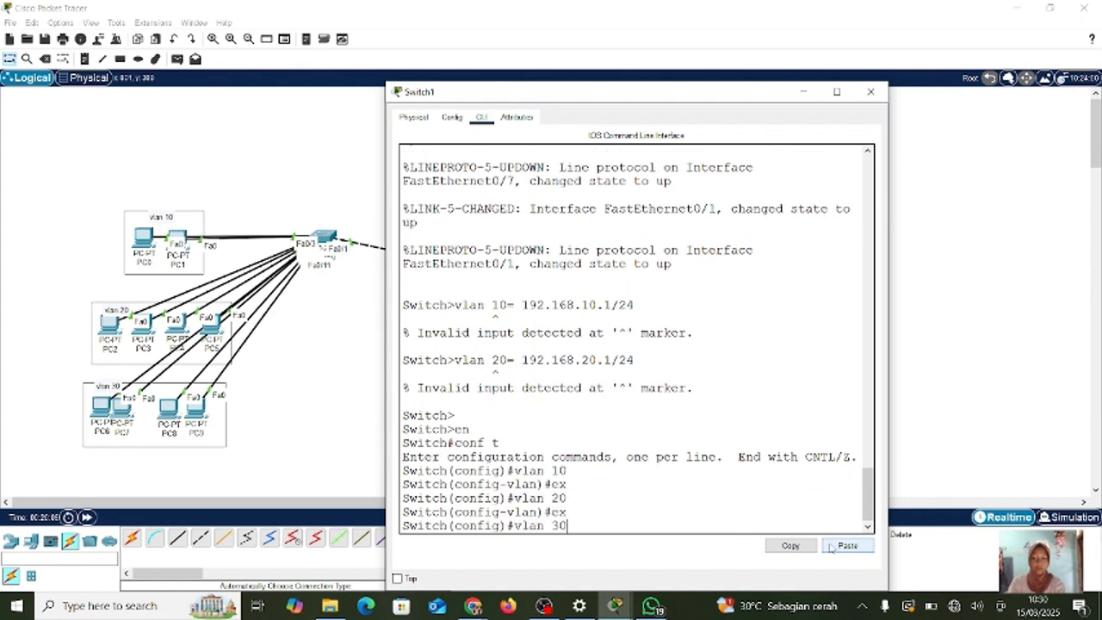
key("Return")
type("ex")
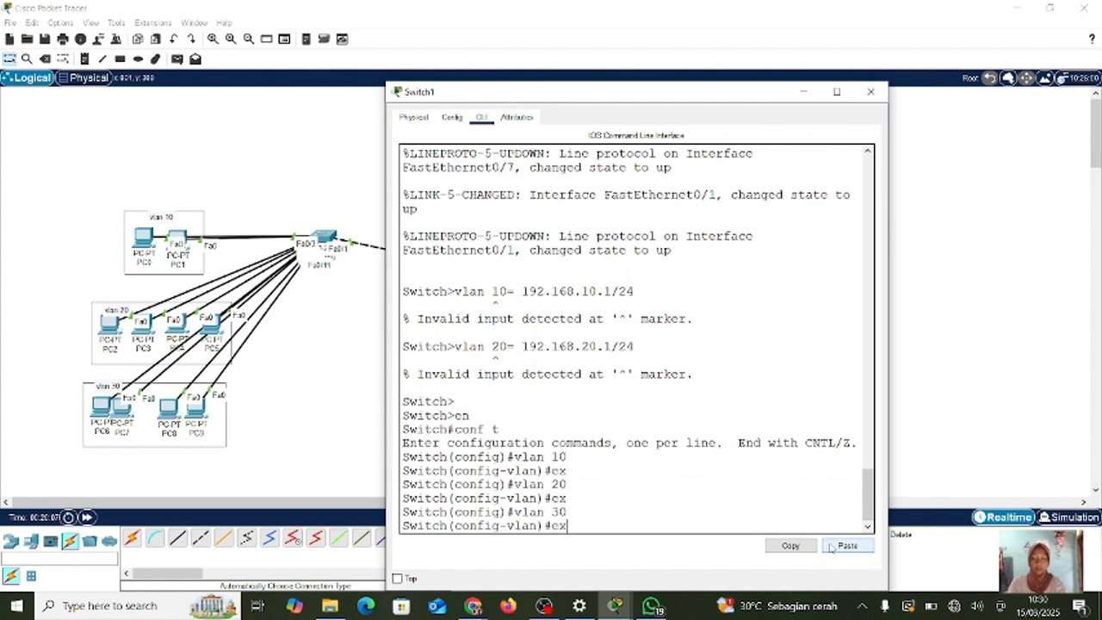
key("Return")
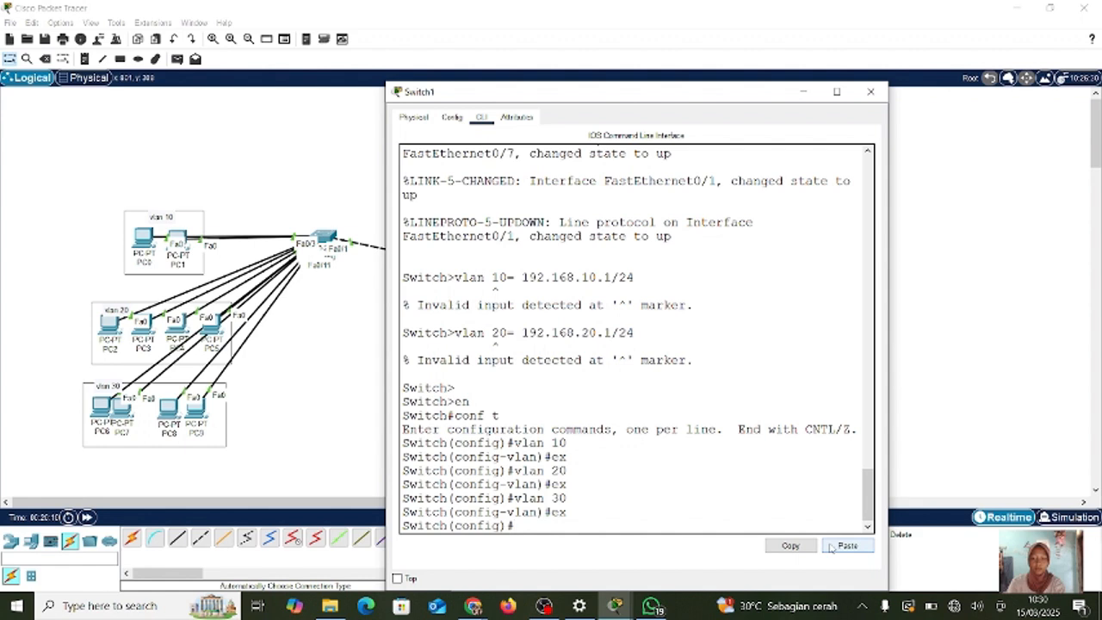
type("vlan 40")
key("Return")
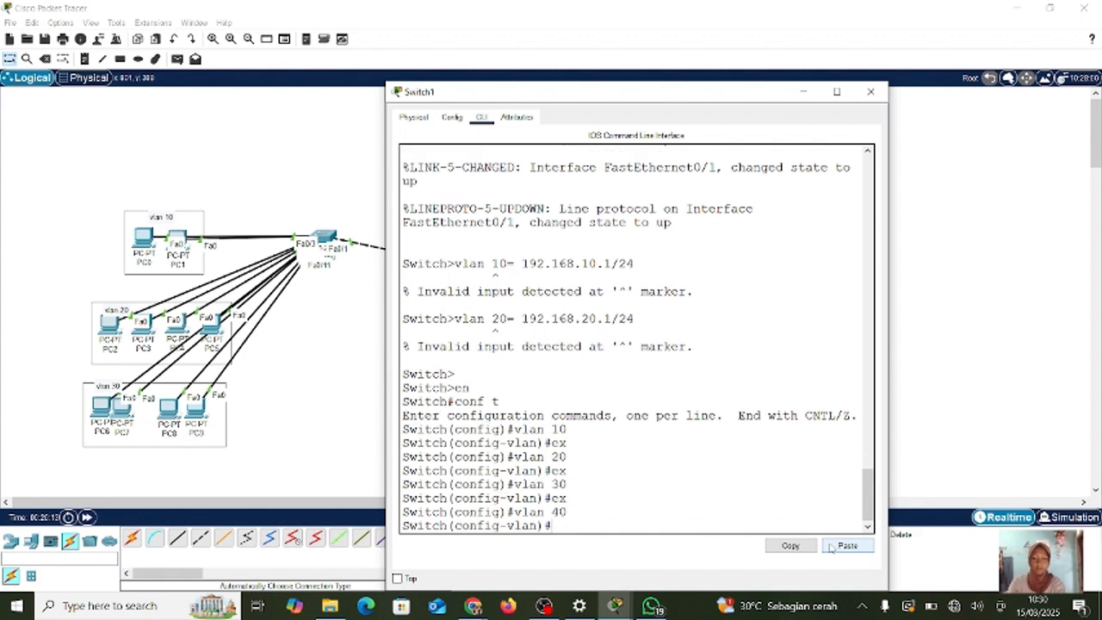
type("ex")
key("Return")
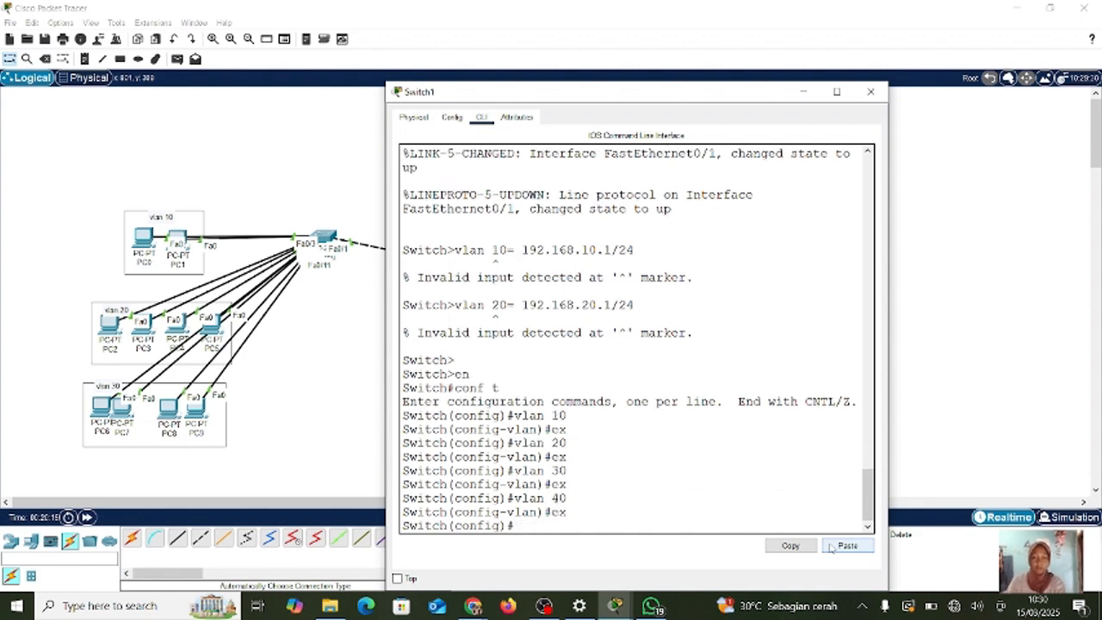
- Create VLAN 50 on Switch1 and exit to global configuration mode
type("vlan 50")
key("Return")
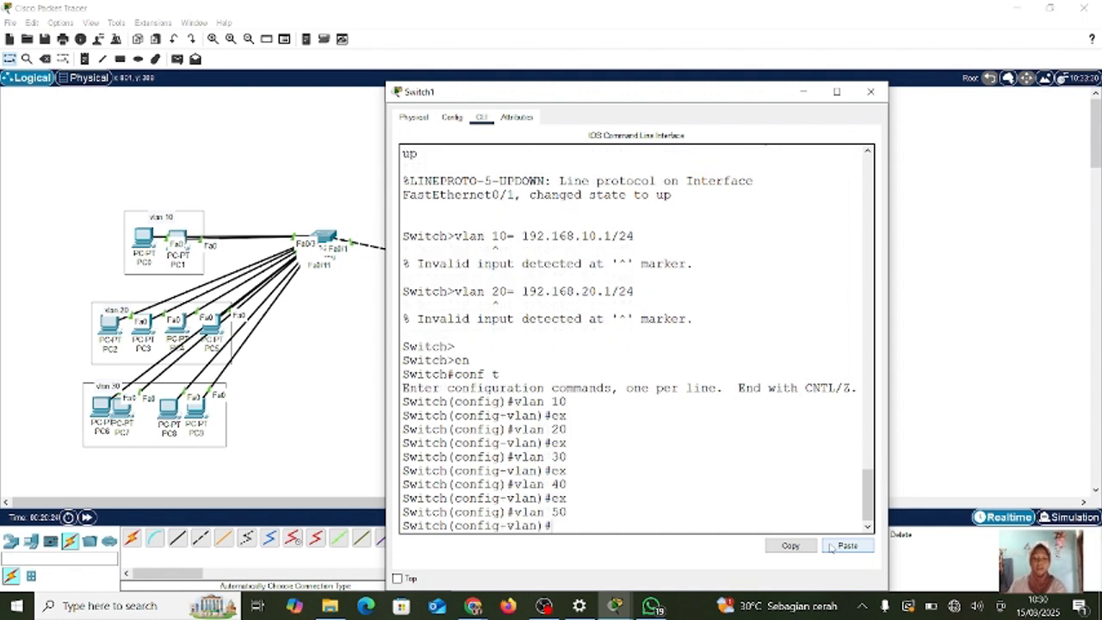
type("do")
key("BackSpace")
key("BackSpace")
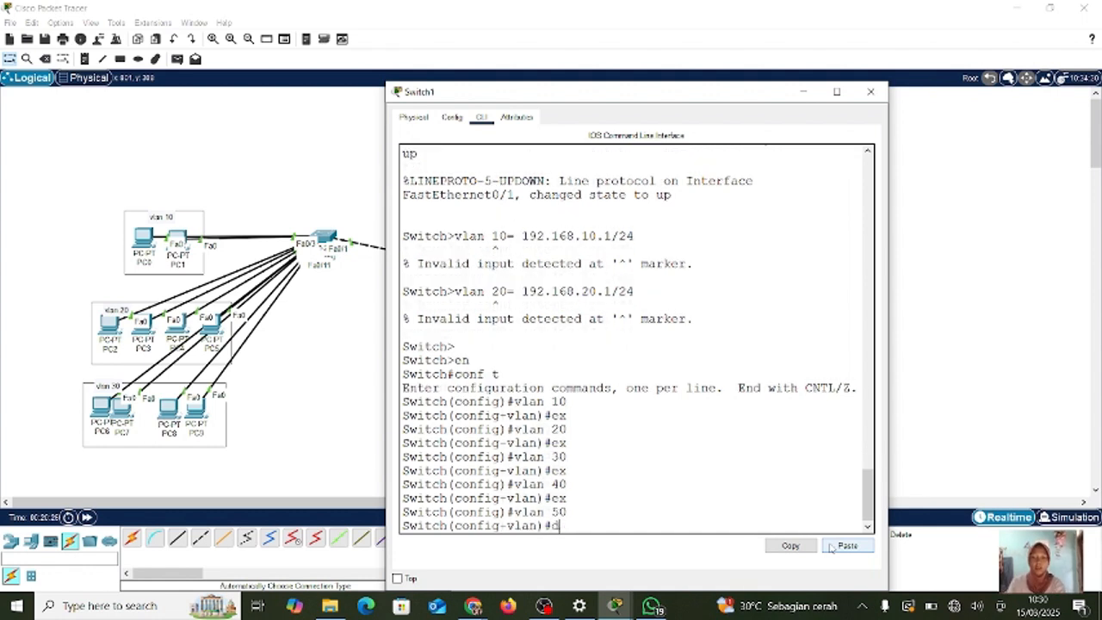
type("ex")
key("Return")
- Display the brief VLAN table of Switch1 from configuration mode to check the created VLANs
type("do w")
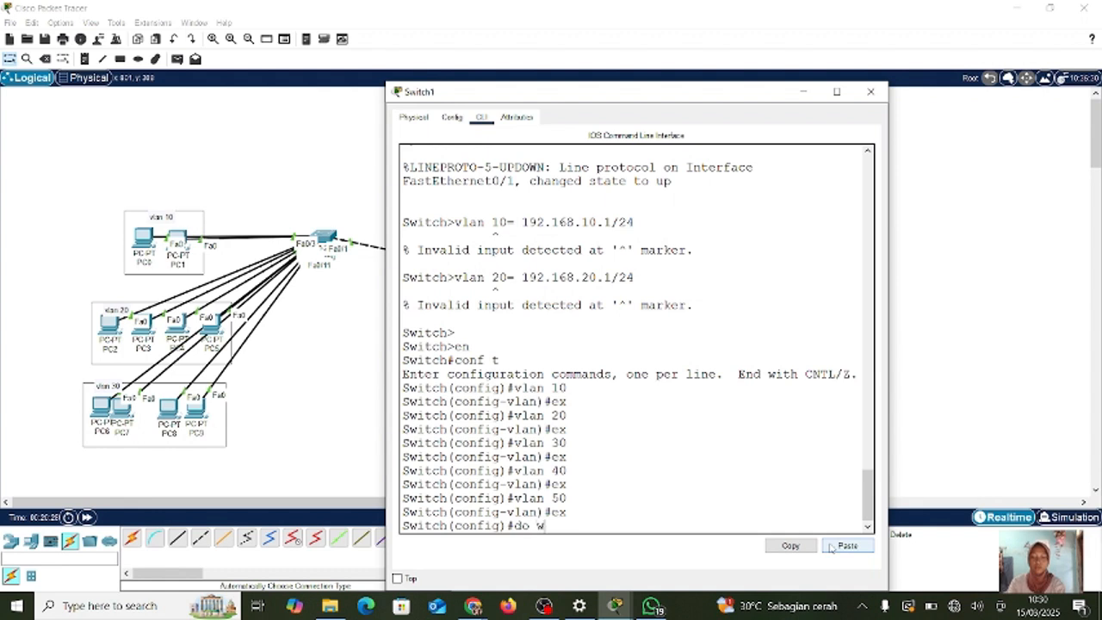
type("ho")
key("BackSpace")
key("BackSpace")
key("BackSpace")
type("show vlan brief")
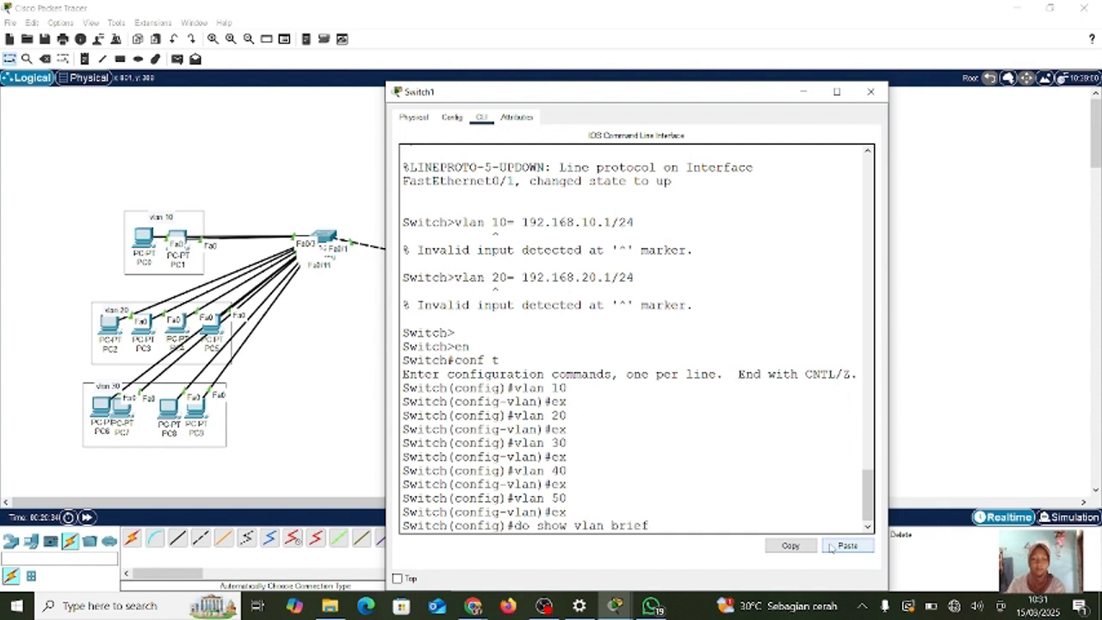
key("Return")
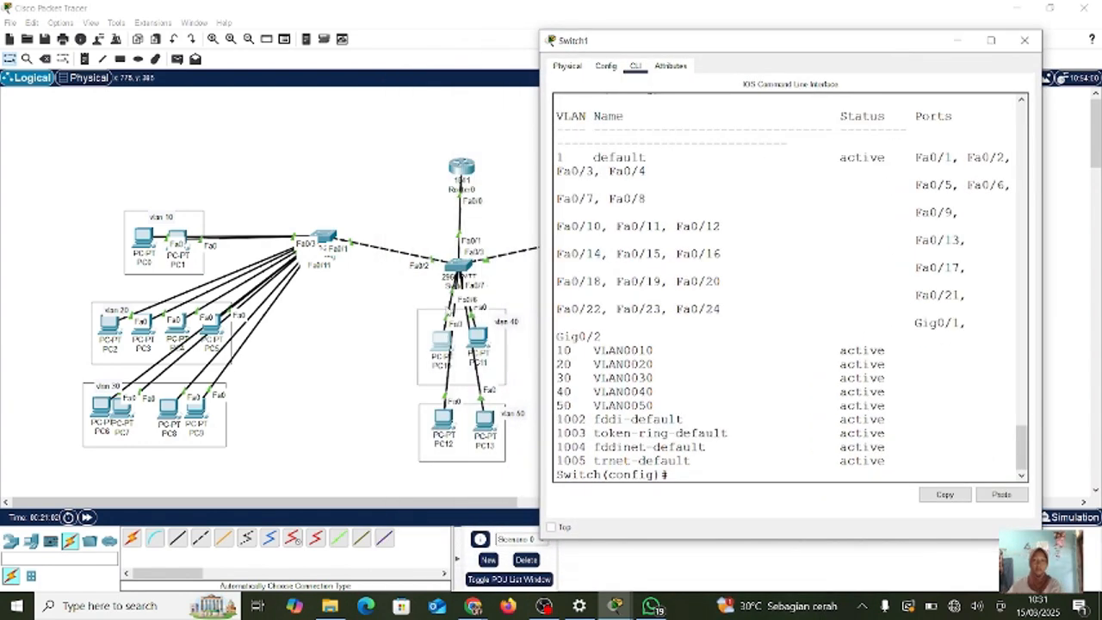
- Reposition PC10 and PC11 within the vlan 40 box in the topology and return to Switch1's command line
left_click(444, 344)
left_click_drag(444, 345, 521, 332)
mouse_move(431, 342)
left_mouse_down()
mouse_move(392, 340)
mouse_move(432, 353)
left_mouse_up()
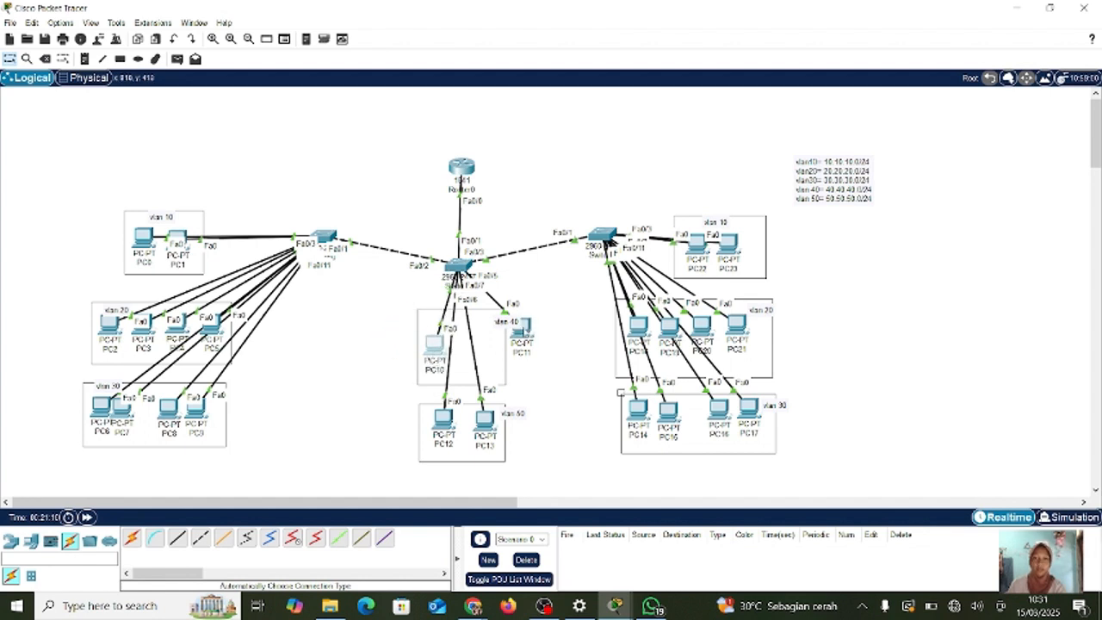
left_click_drag(523, 336, 482, 348)
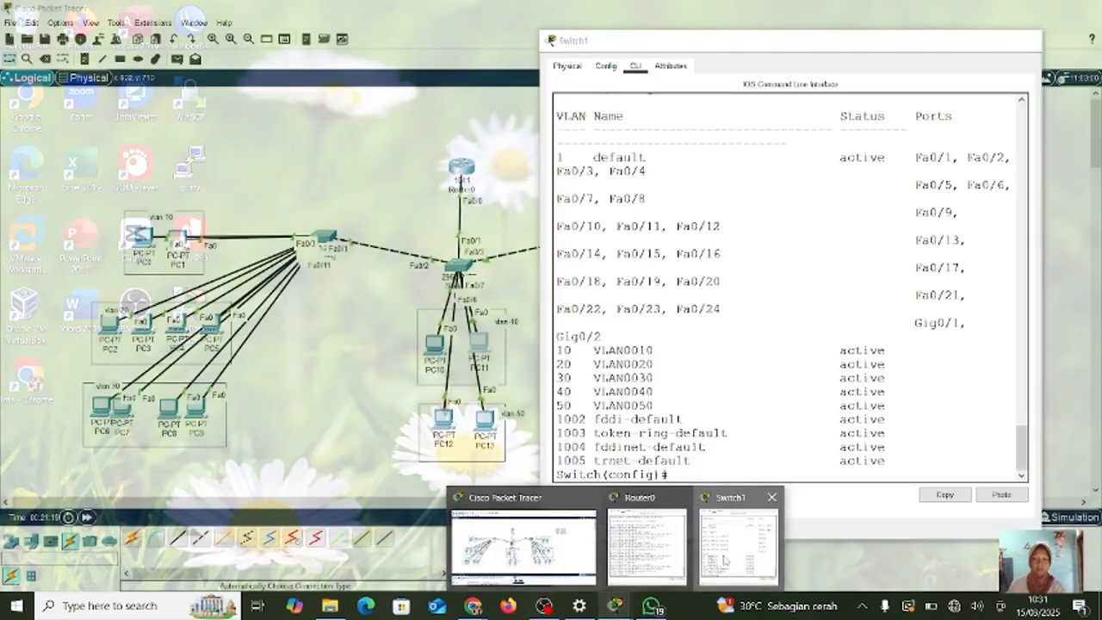
left_click(728, 559)
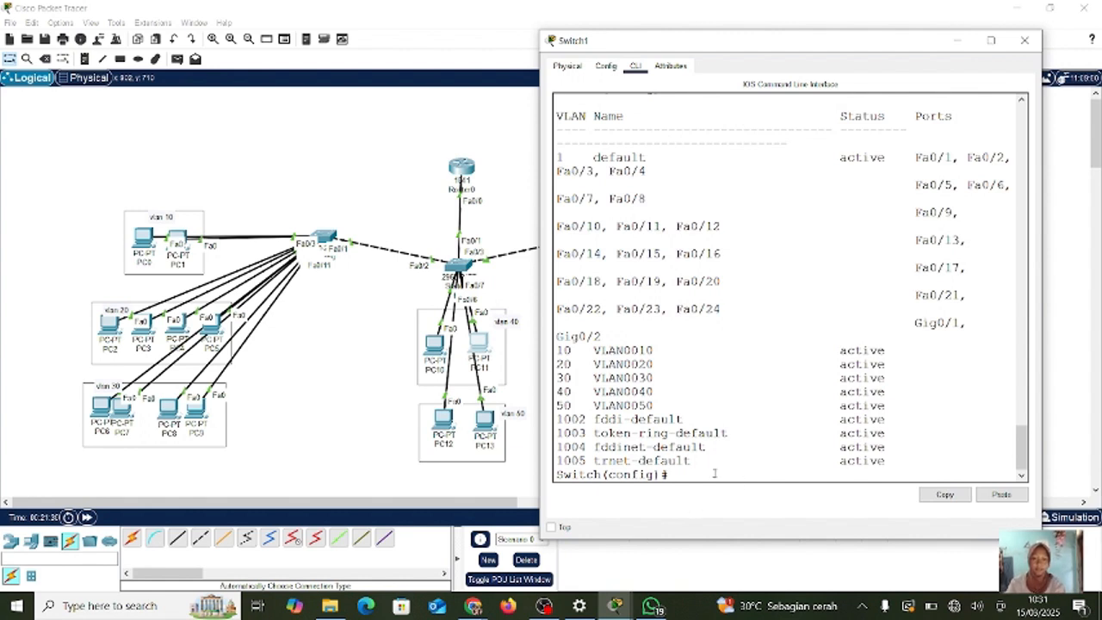
- Enter interface range fa0/4-5 on Switch1 and set those ports to access mode
type("nt")
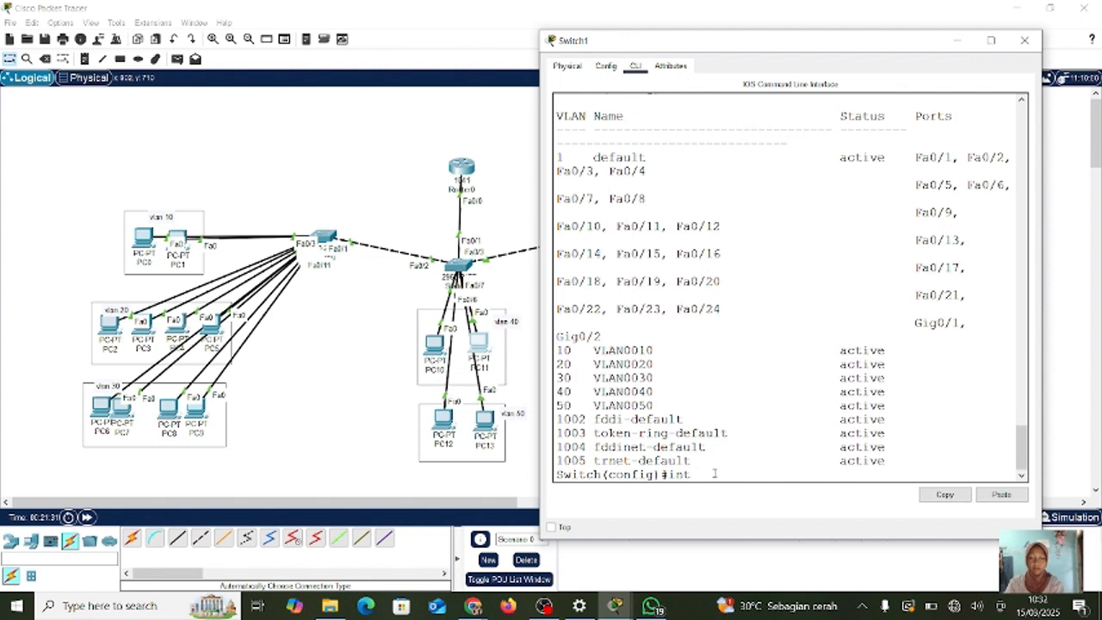
type(" range fa0")
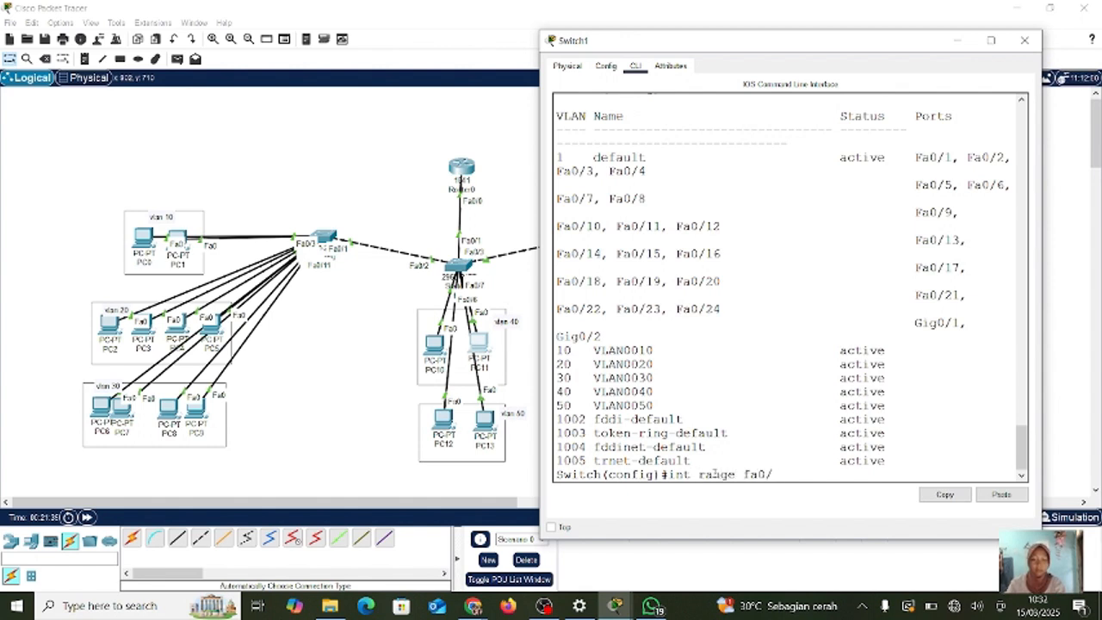
type("/4-5")
key("Return")
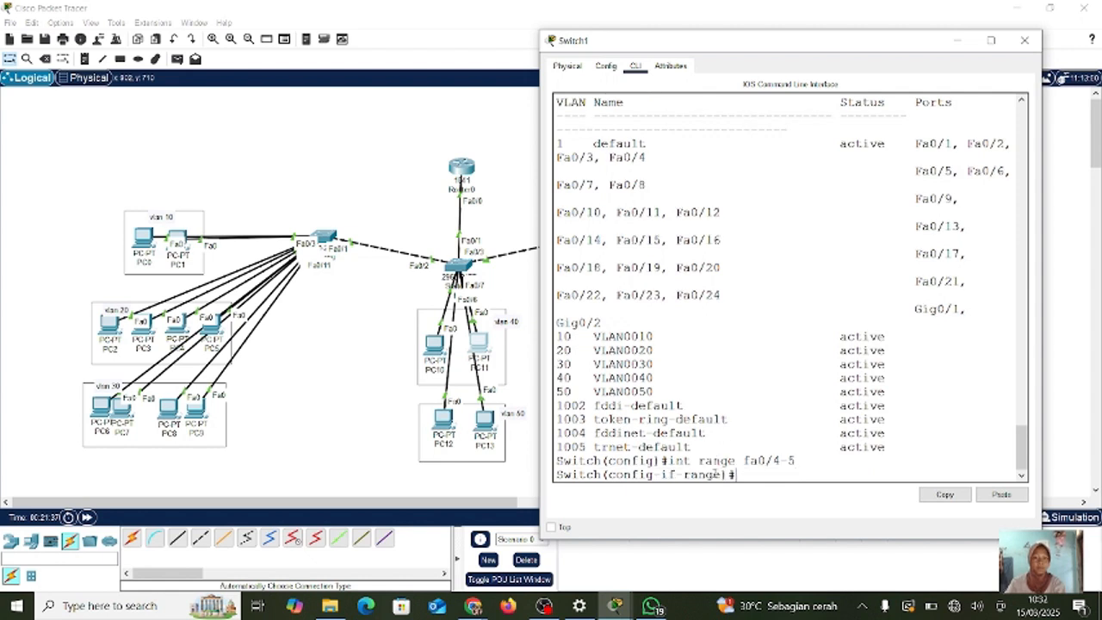
type("s")
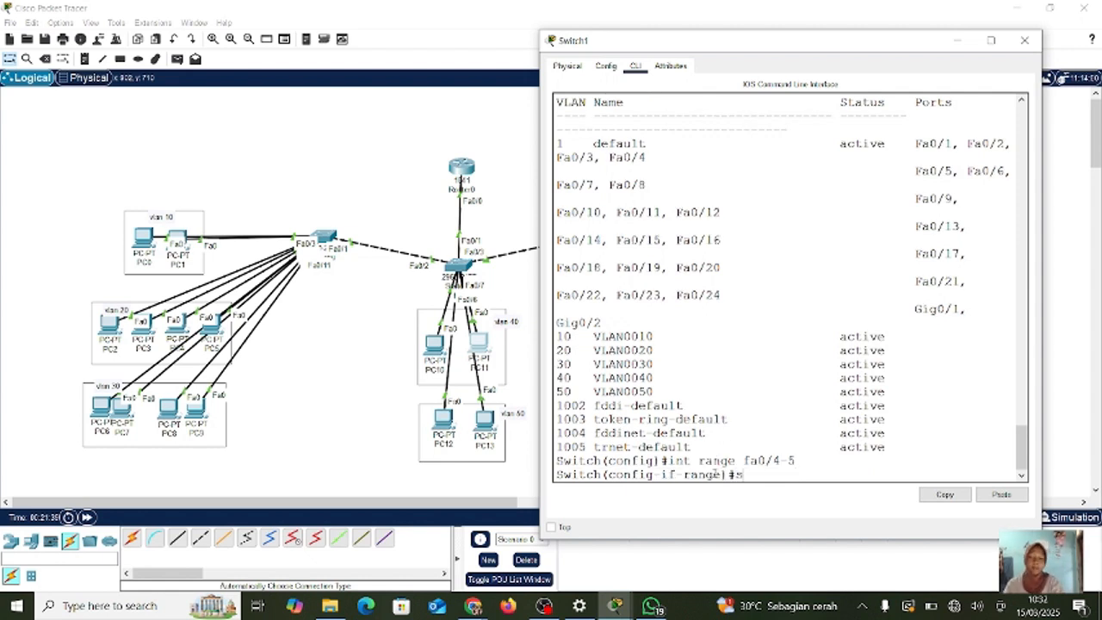
type("witchpo")
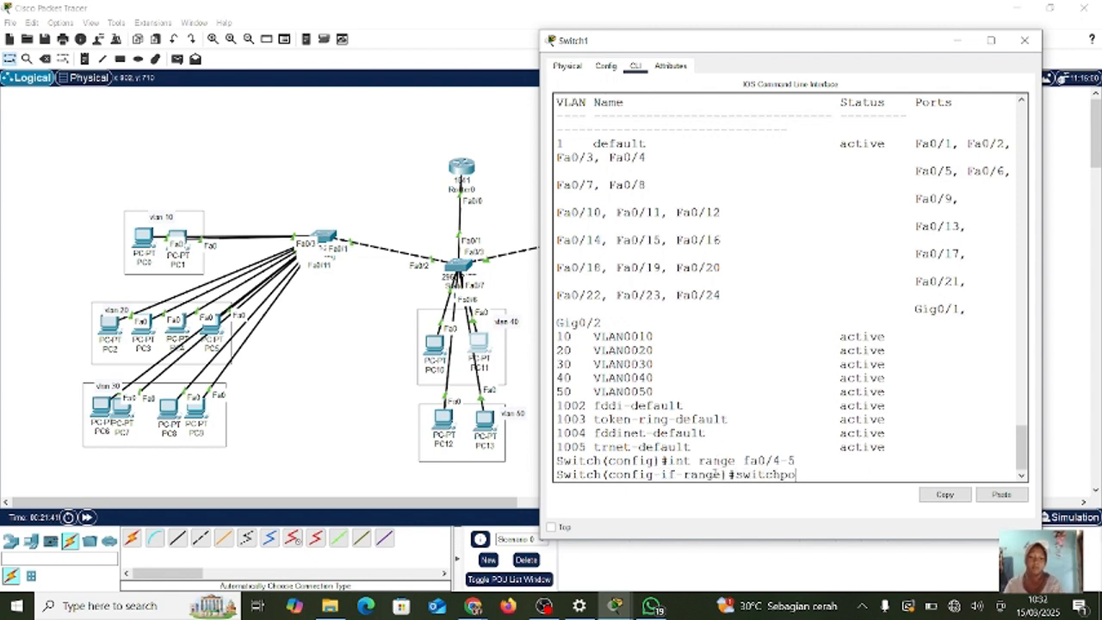
type("rt mode access")
key("Return")
- Assign ports fa0/4-5 on Switch1 to access VLAN 40 and exit to global configuration mode
key("Up")
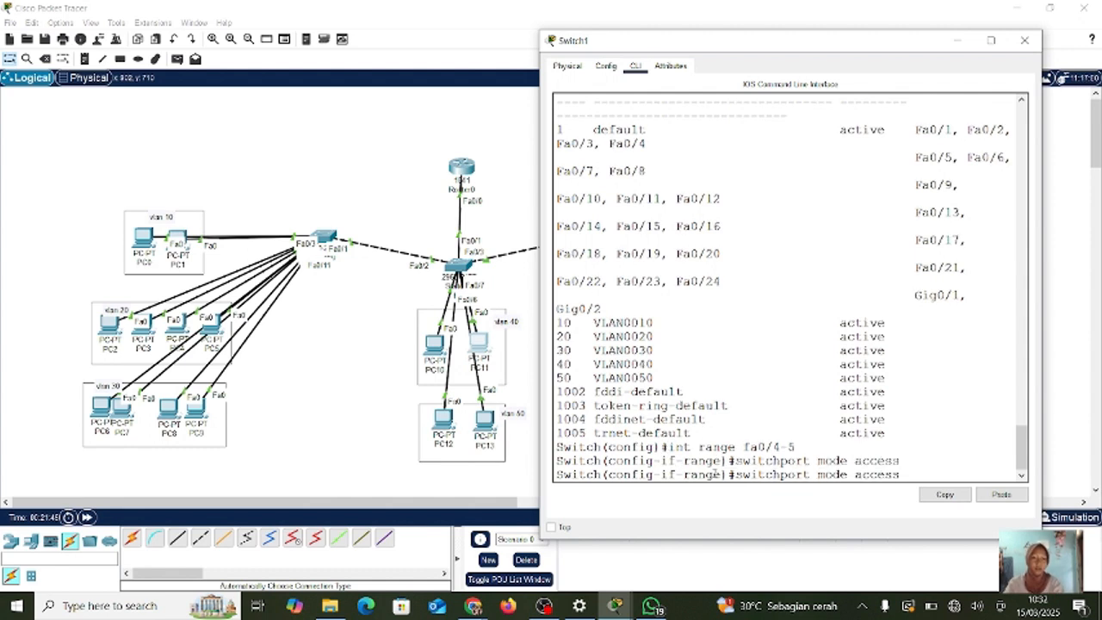
key("BackSpace")
key("BackSpace")
key("BackSpace")
key("BackSpace")
key("BackSpace")
key("BackSpace")
key("BackSpace")
key("BackSpace")
key("BackSpace")
key("BackSpace")
key("BackSpace")
type("ac")
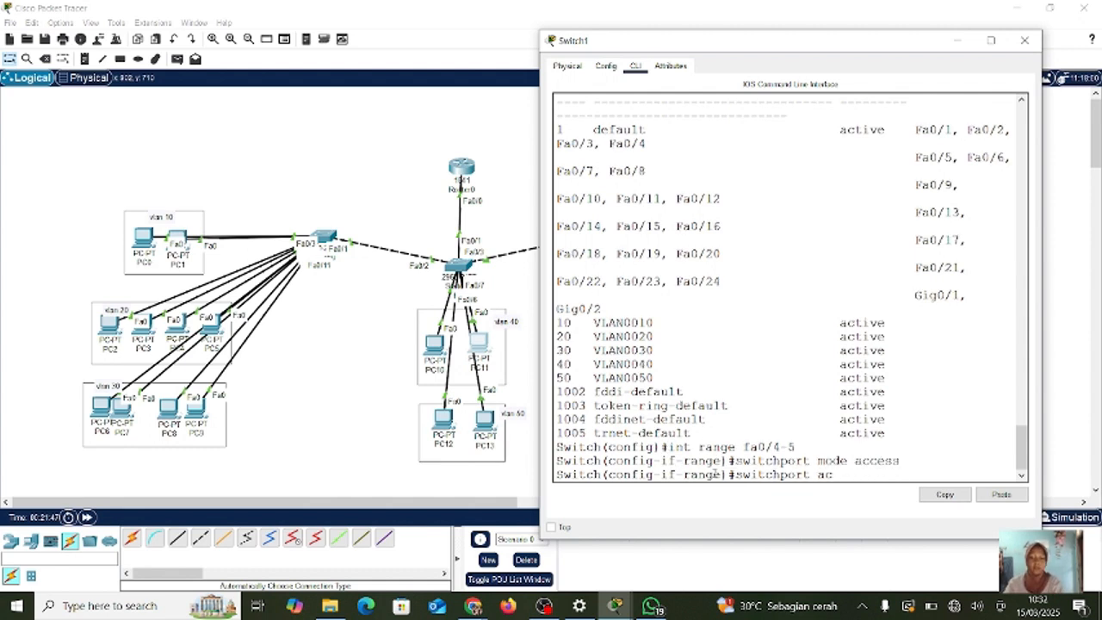
type("cess vlan")
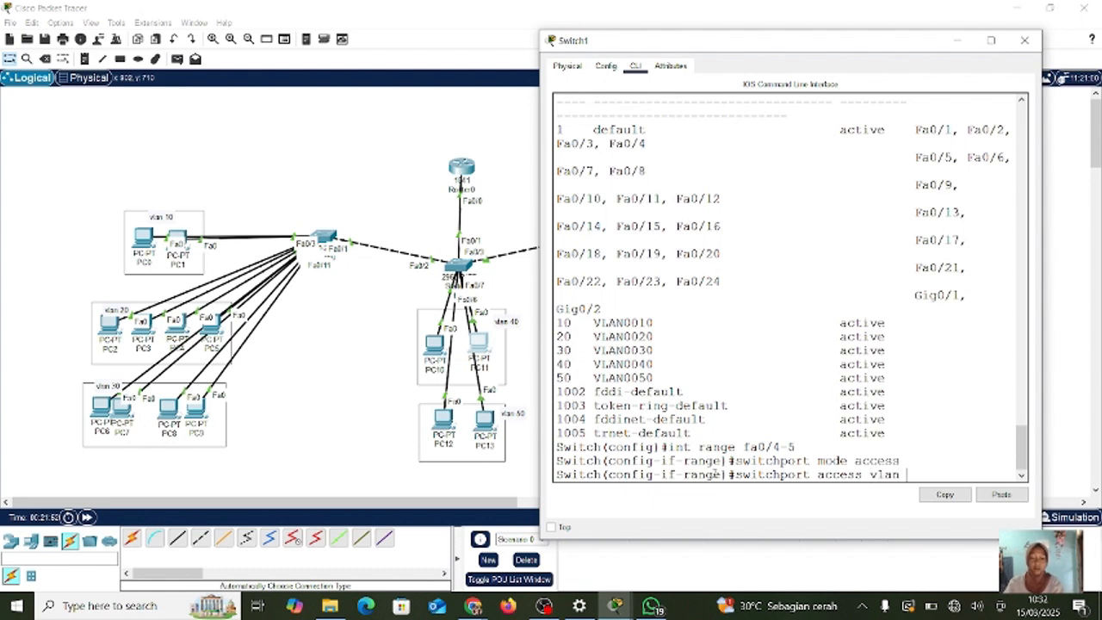
type(" 40")
key("Return")
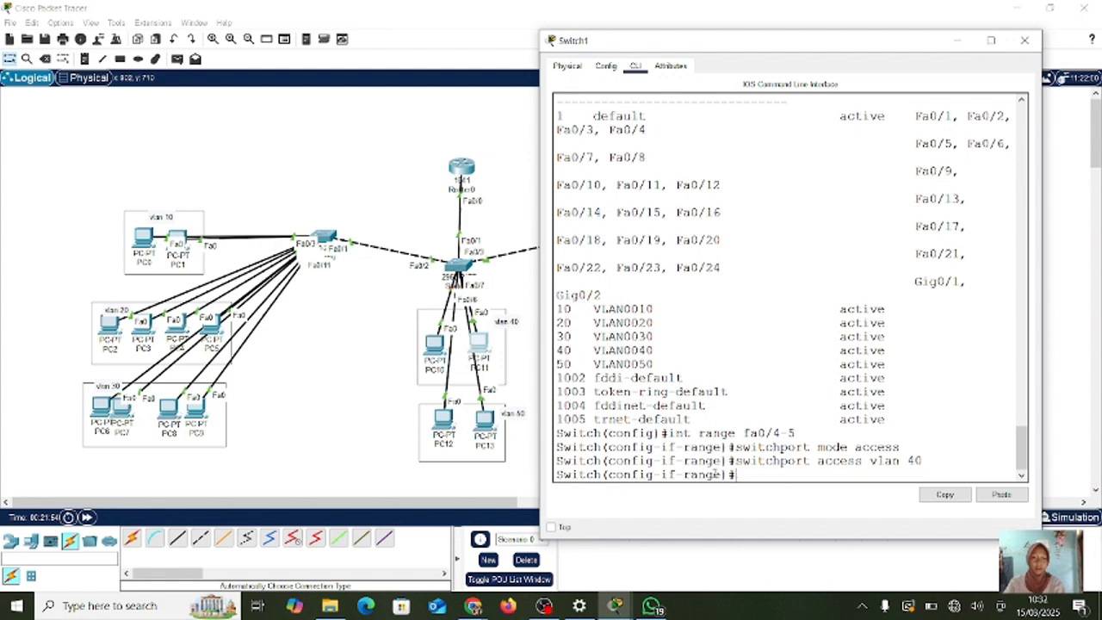
type("ex")
key("Return")
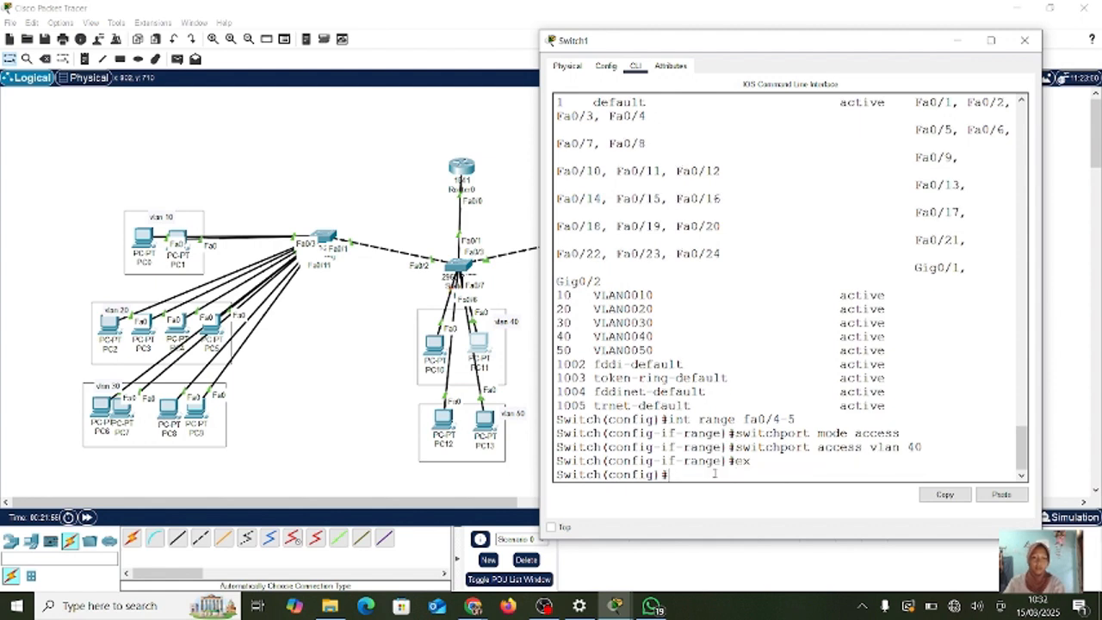
- Recall the fa0/4-5 interface range command at Switch1's global configuration prompt
key("Up")
key("Up")
key("Up")
key("Up")
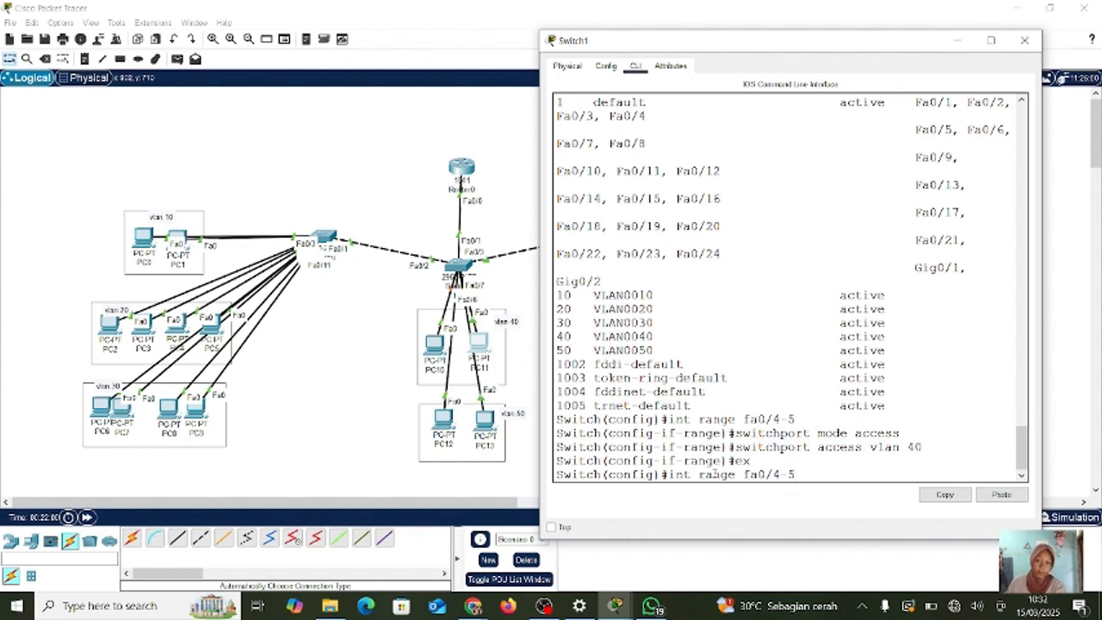
- Reposition PC12 within the vlan 50 box in the topology and return to Switch1's command line
left_click(448, 434)
mouse_move(446, 434)
left_mouse_down()
mouse_move(358, 376)
mouse_move(448, 428)
left_mouse_up()
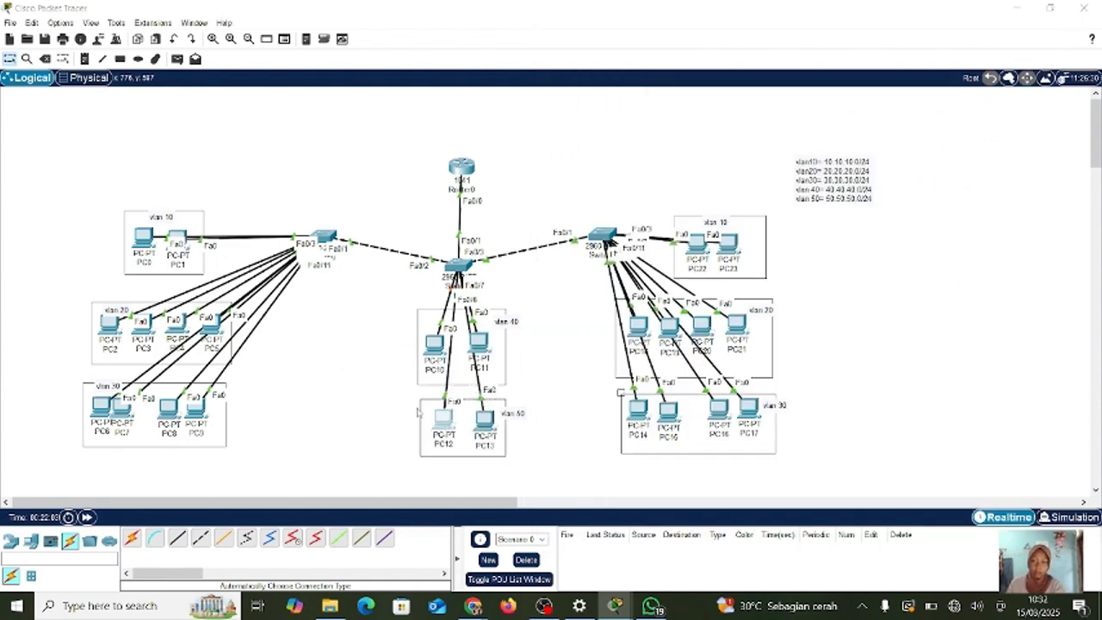
left_click(443, 420)
left_click(803, 93)
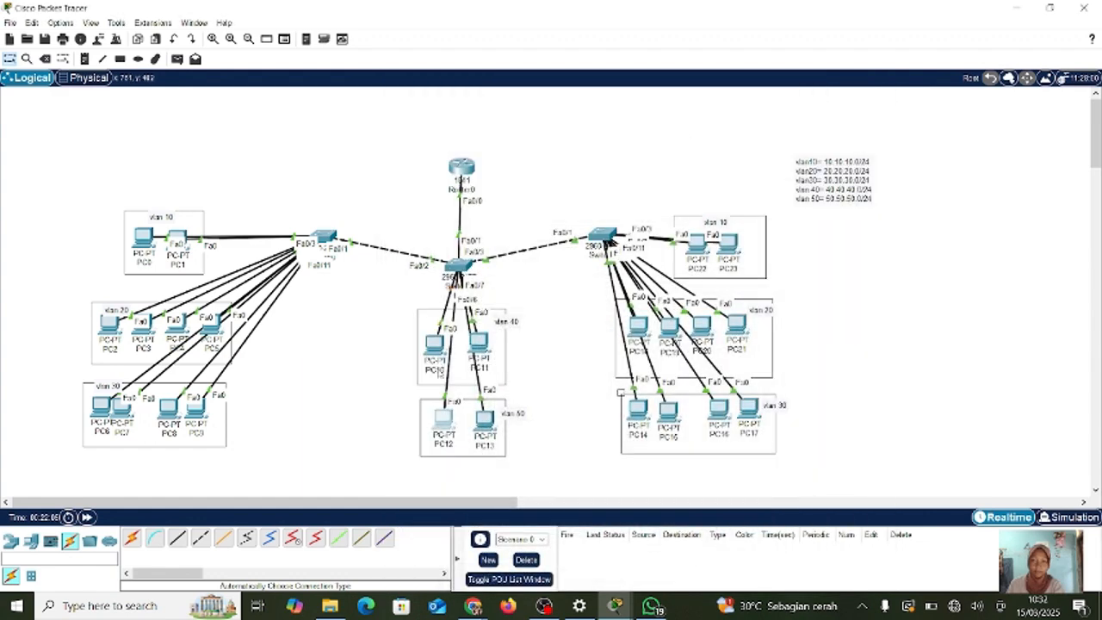
mouse_move(441, 422)
left_mouse_down()
mouse_move(345, 356)
mouse_move(306, 355)
mouse_move(443, 430)
left_mouse_up()
left_click(443, 431)
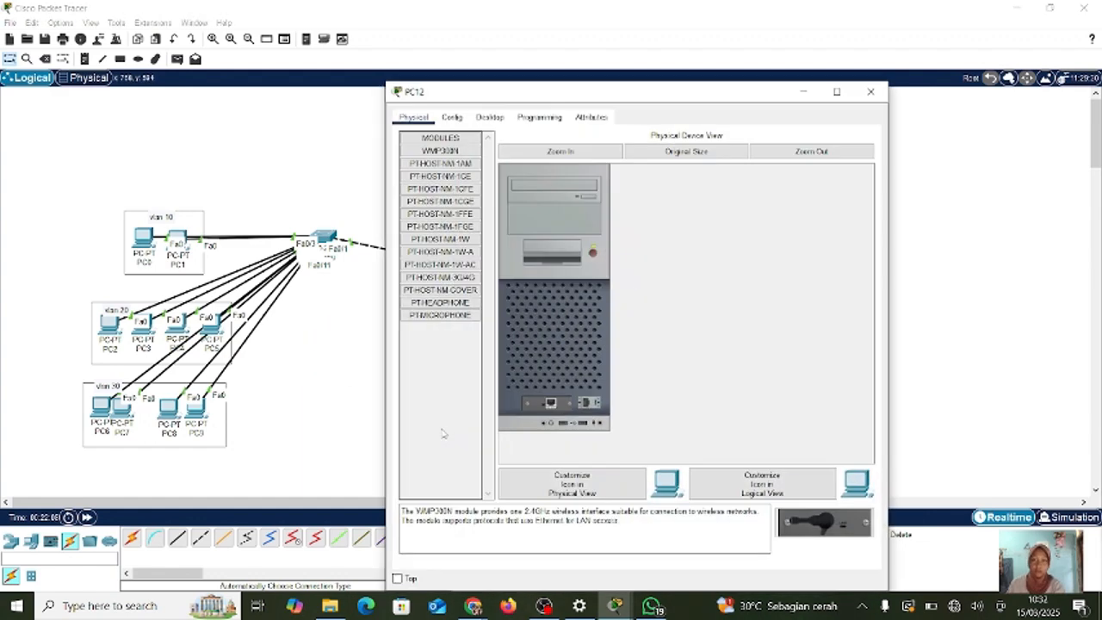
left_click(803, 91)
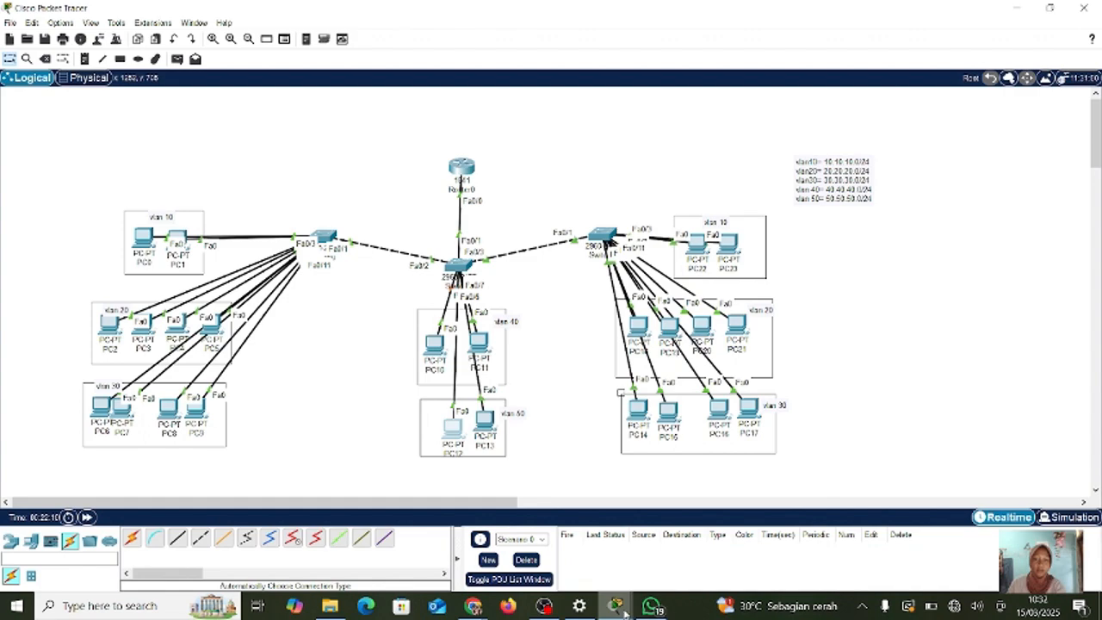
mouse_move(626, 614)
left_click(772, 544)
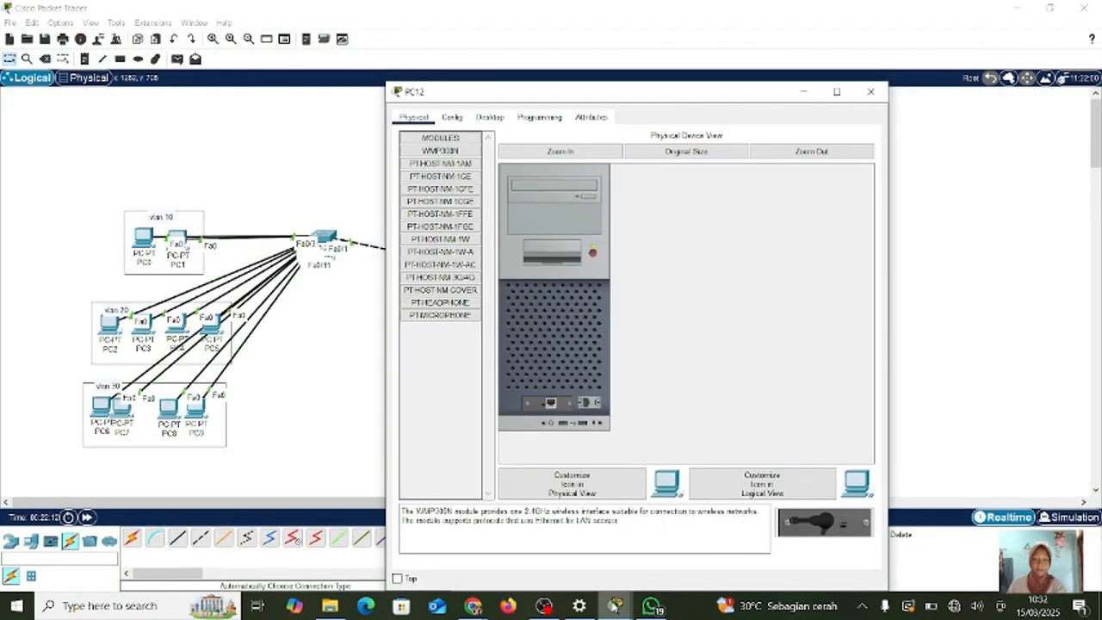
left_click(695, 585)
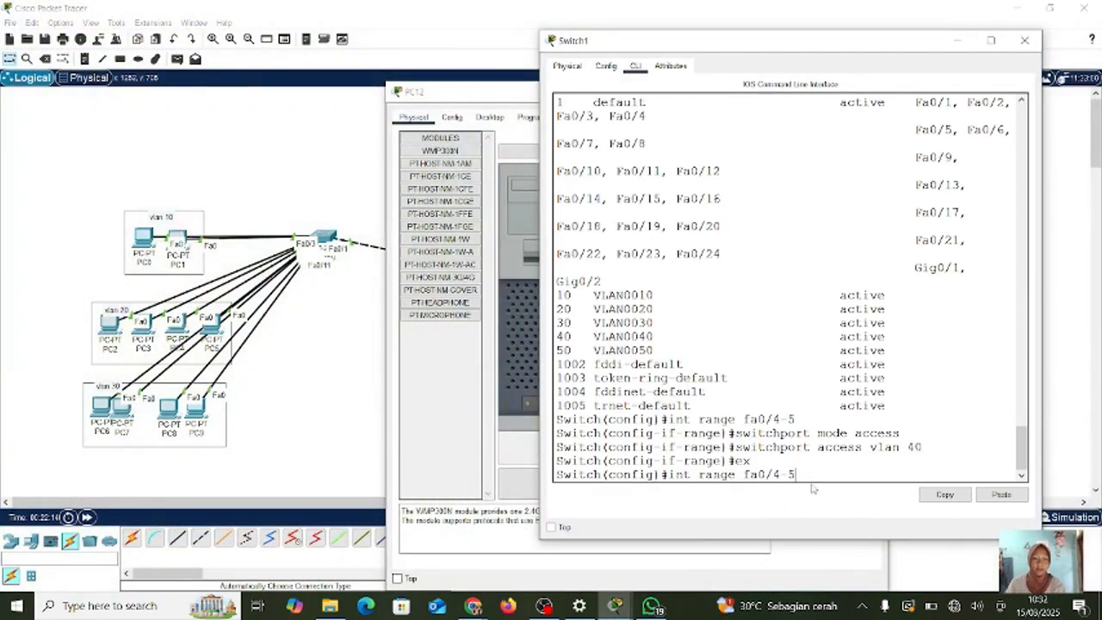
- Change the recalled interface range to fa0/6-7 and set those Switch1 ports to access mode
key("BackSpace")
key("BackSpace")
type("7")
key("Return")
key("Up")
key("Up")
key("Up")
key("Up")
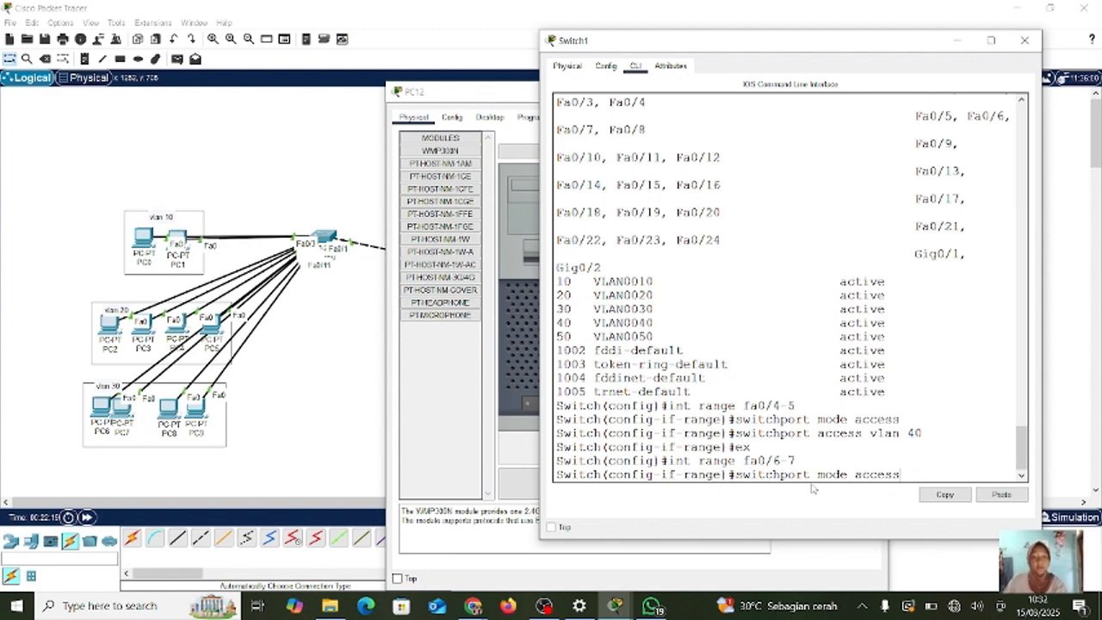
key("Return")
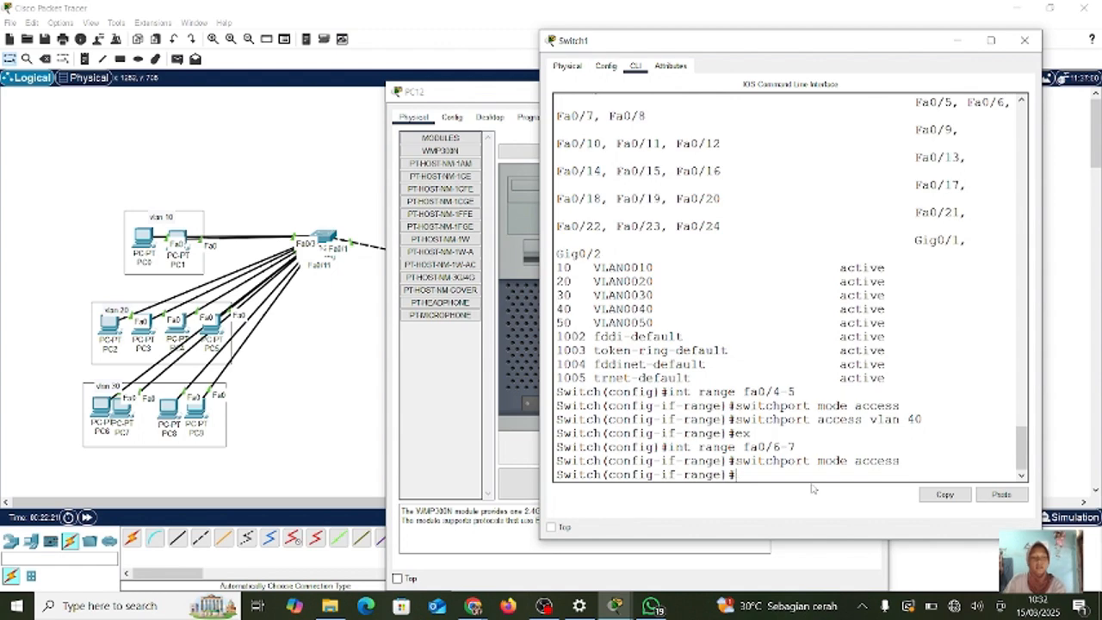
- Assign ports fa0/6-7 on Switch1 to access VLAN 50 and exit to global configuration mode
key("Up")
key("Up")
key("Up")
key("Up")
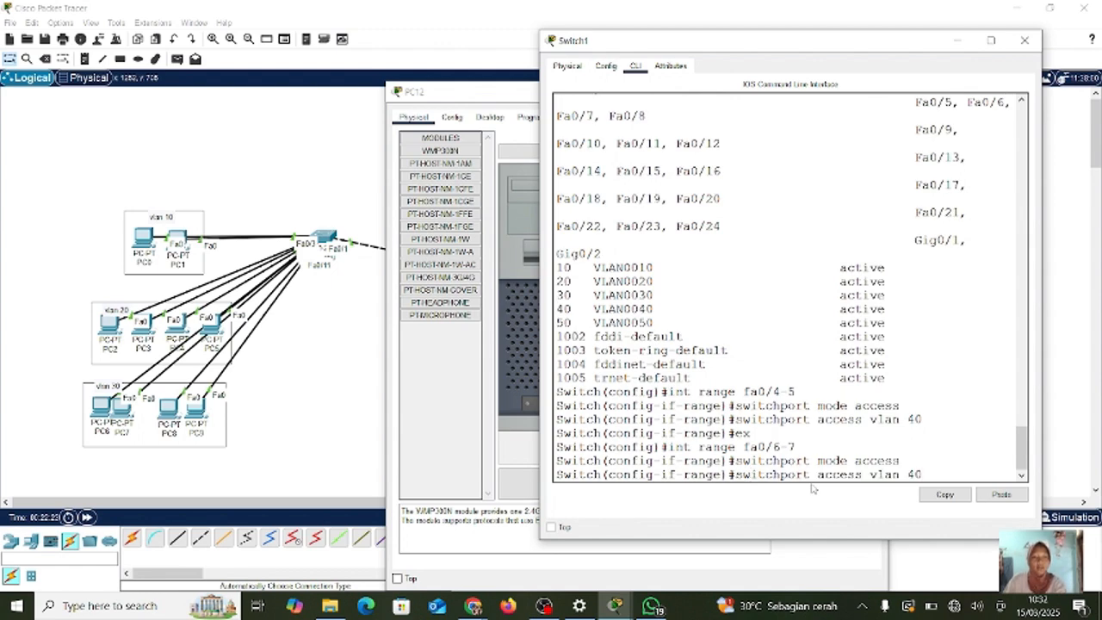
key("BackSpace")
type("50")
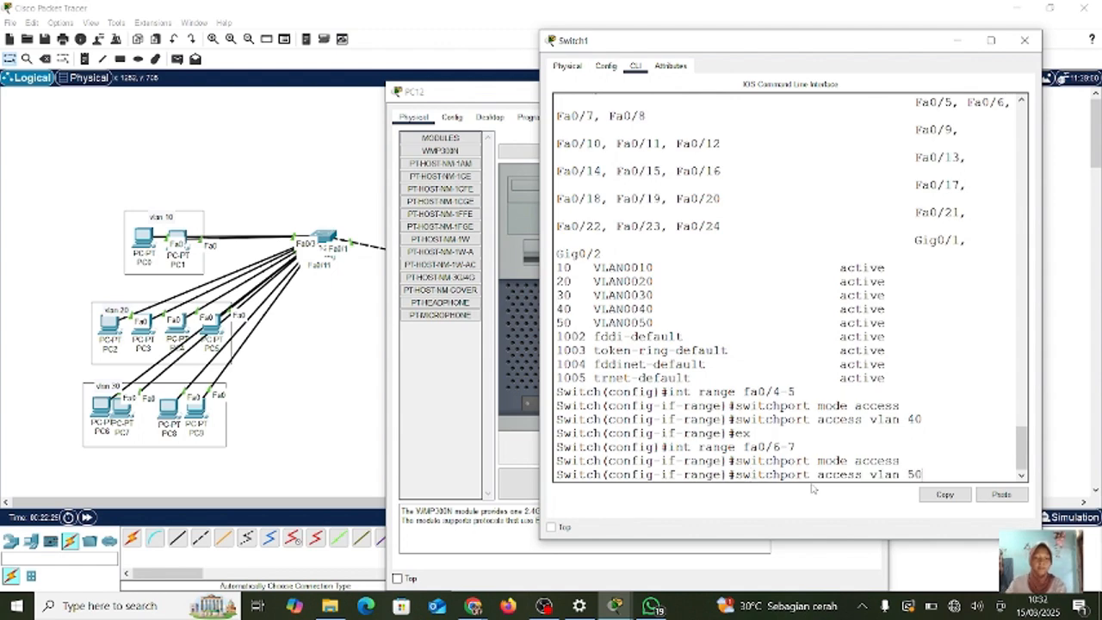
key("Return")
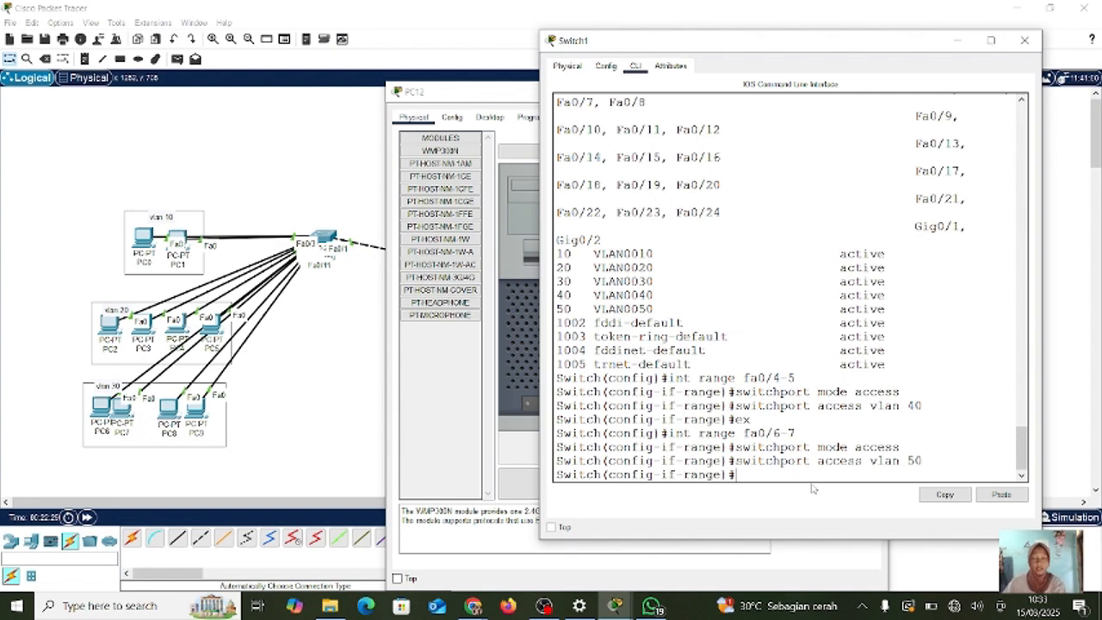
type("ex")
key("Return")
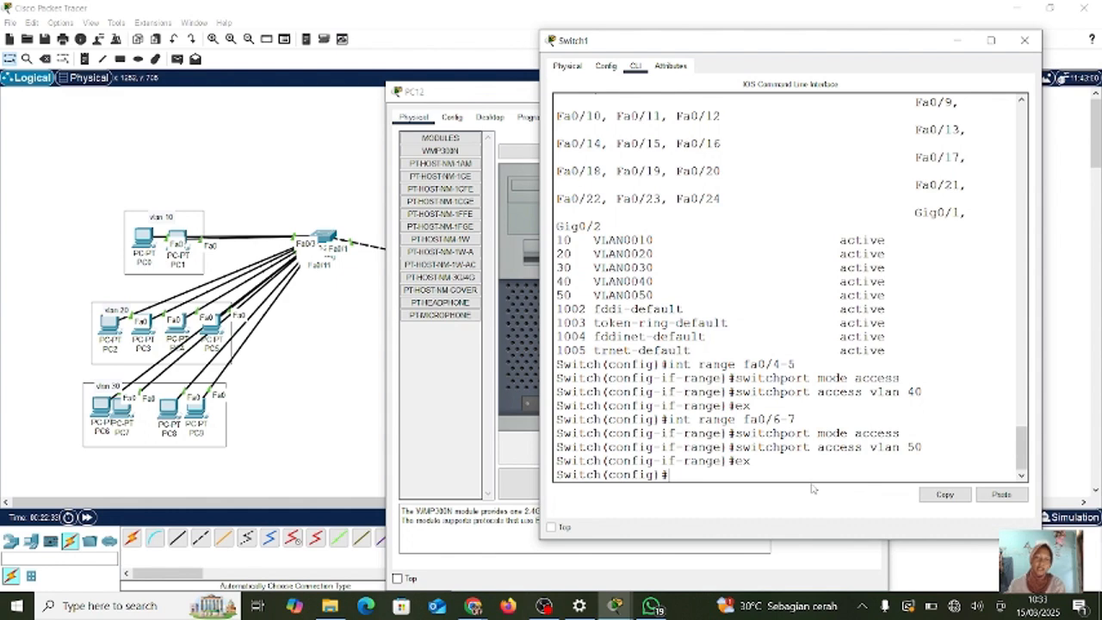
- Display Switch1's brief VLAN table to check the port assignments, and minimize the switch window
type("do show")
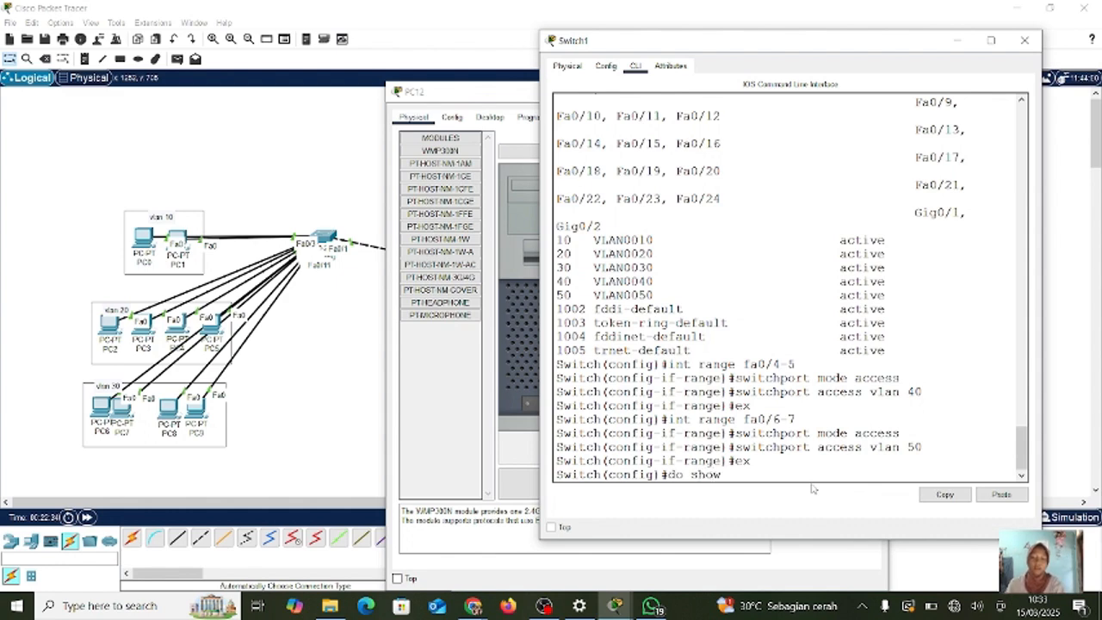
type(" vlan brief")
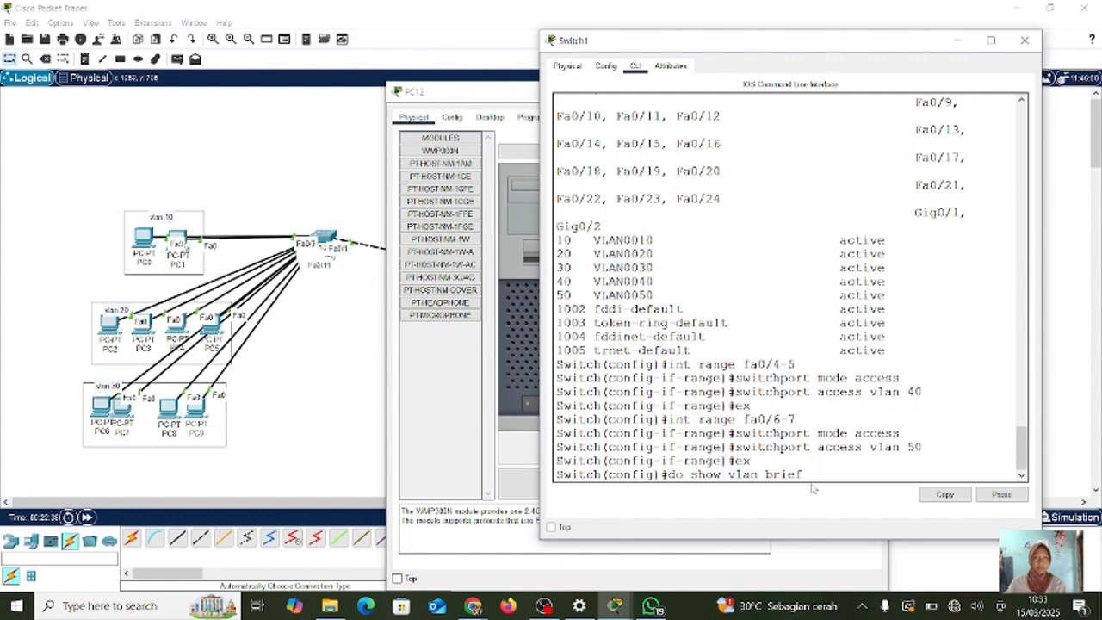
key("Return")
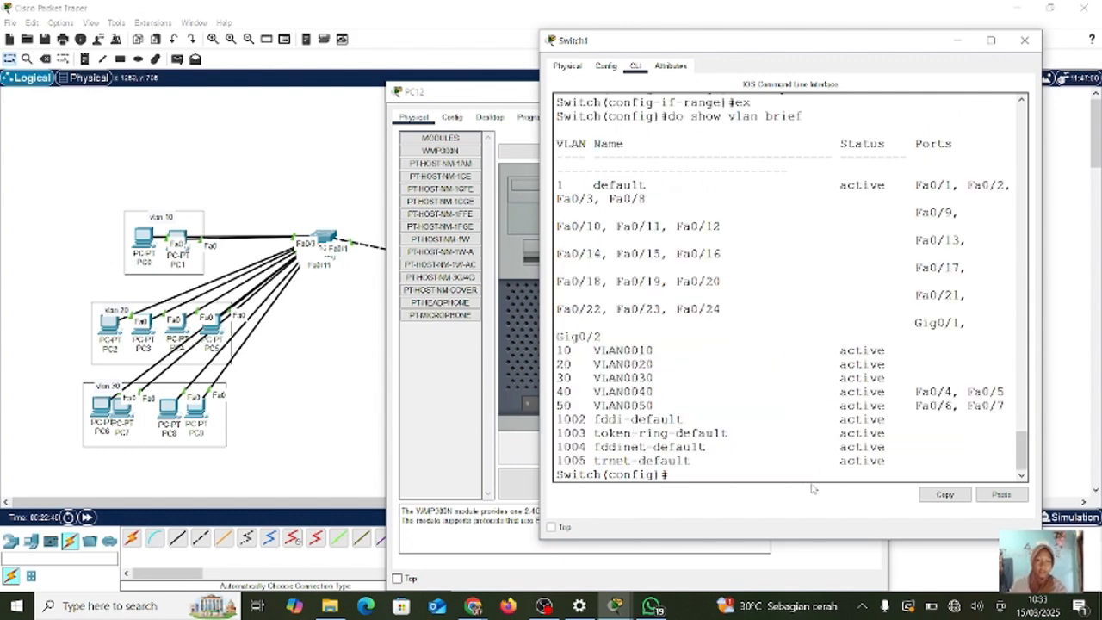
left_click(959, 39)
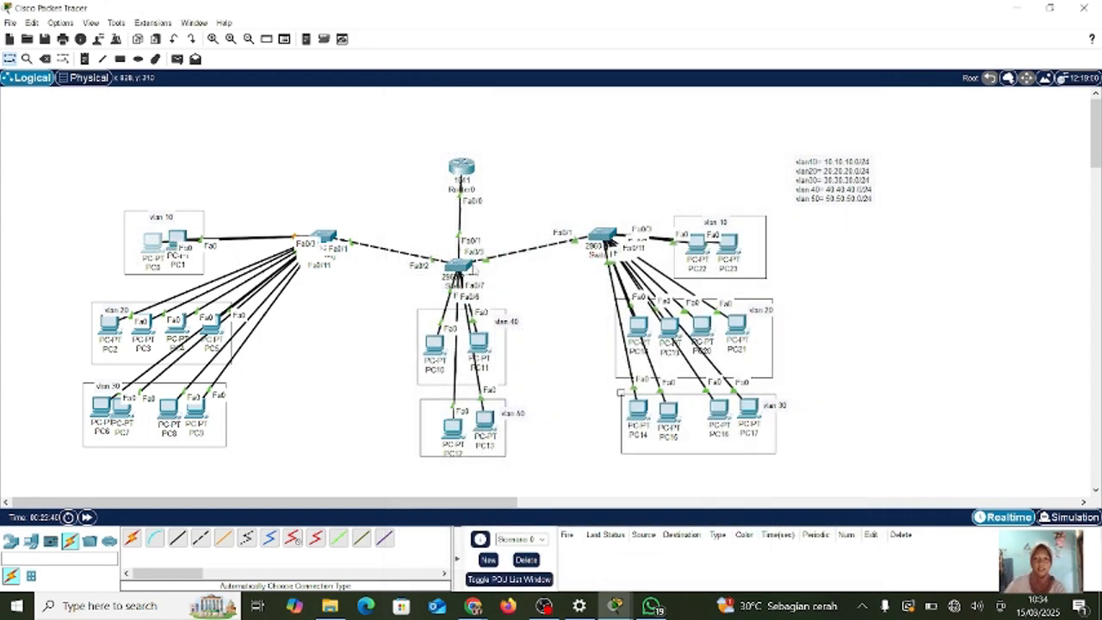
- Reopen Switch1's command line and set interface range fa0/1-3 to trunk mode
left_click(458, 263)
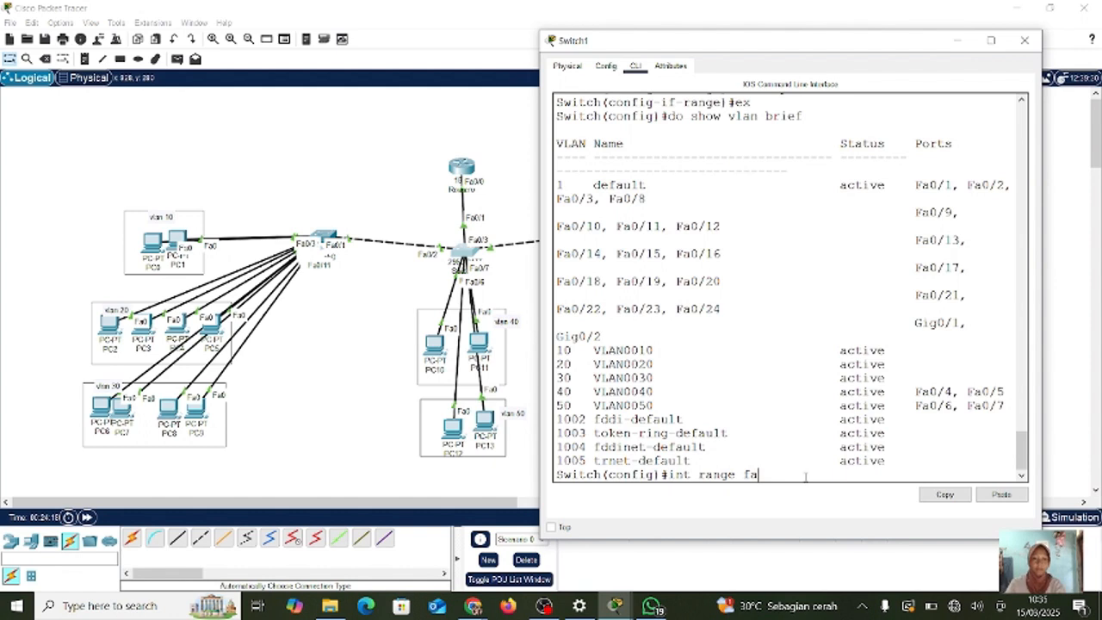
type("0/1")
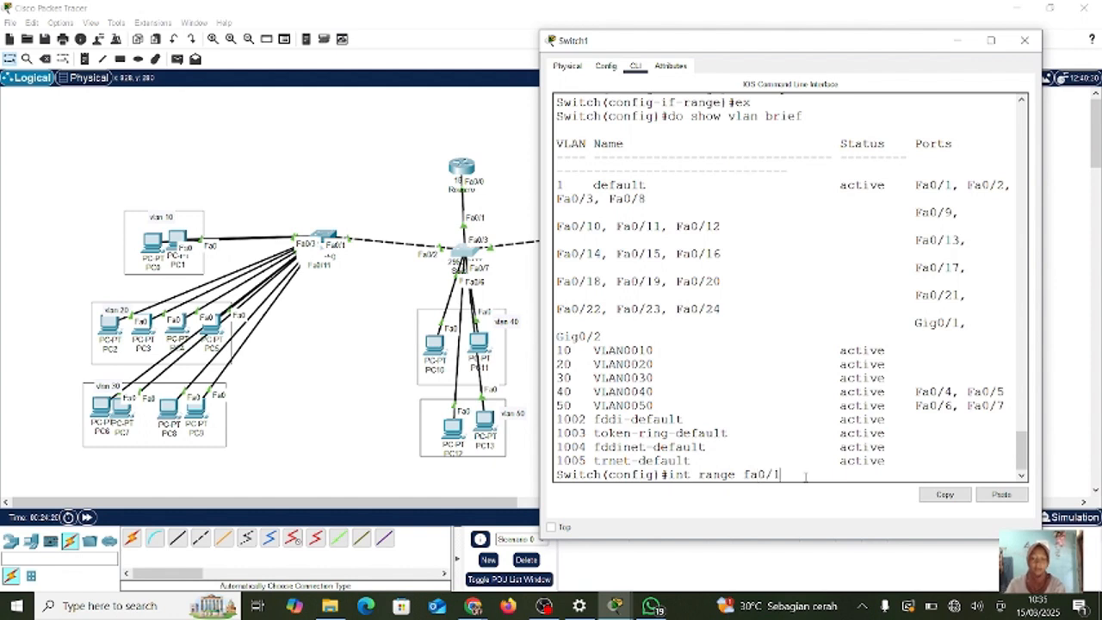
type("-3")
key("Return")
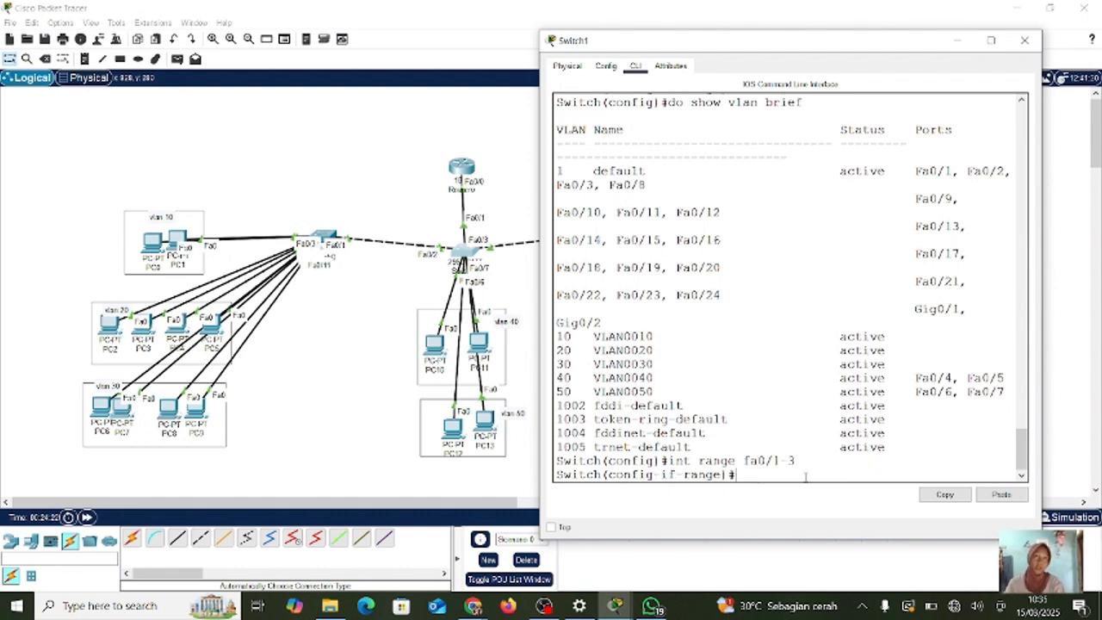
type("si")
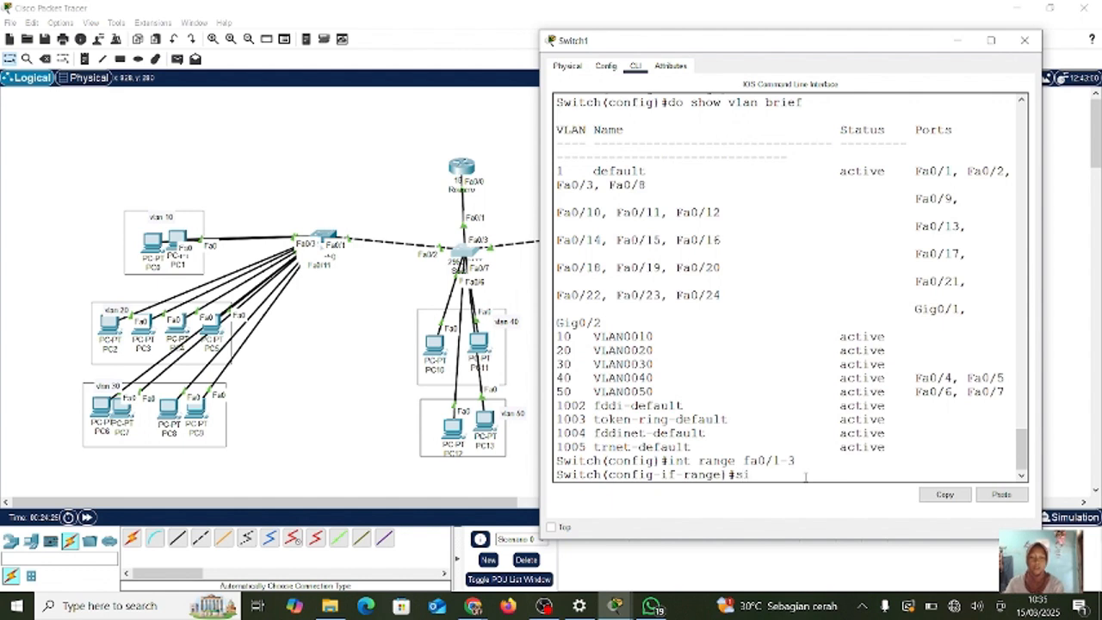
key("BackSpace")
type("witchport mode trunk")
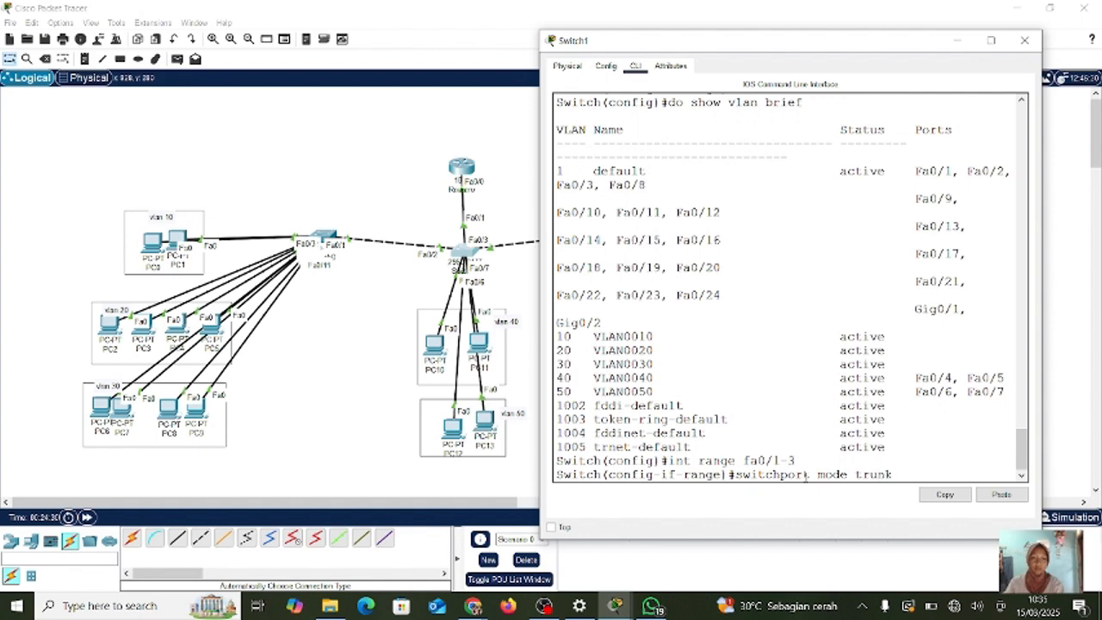
key("Return")
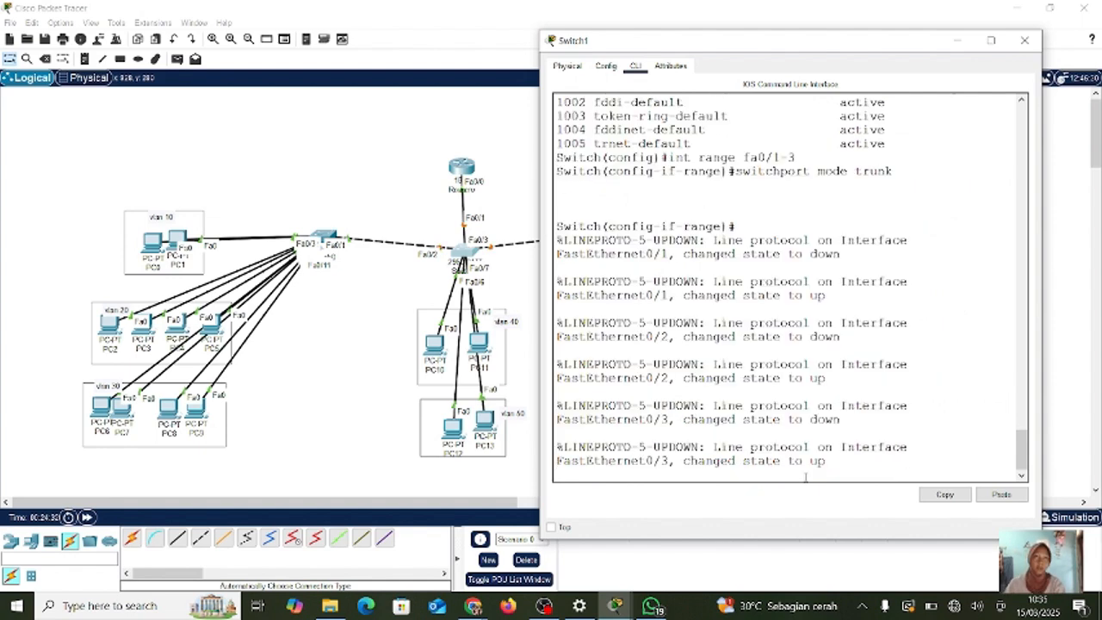
key("Return")
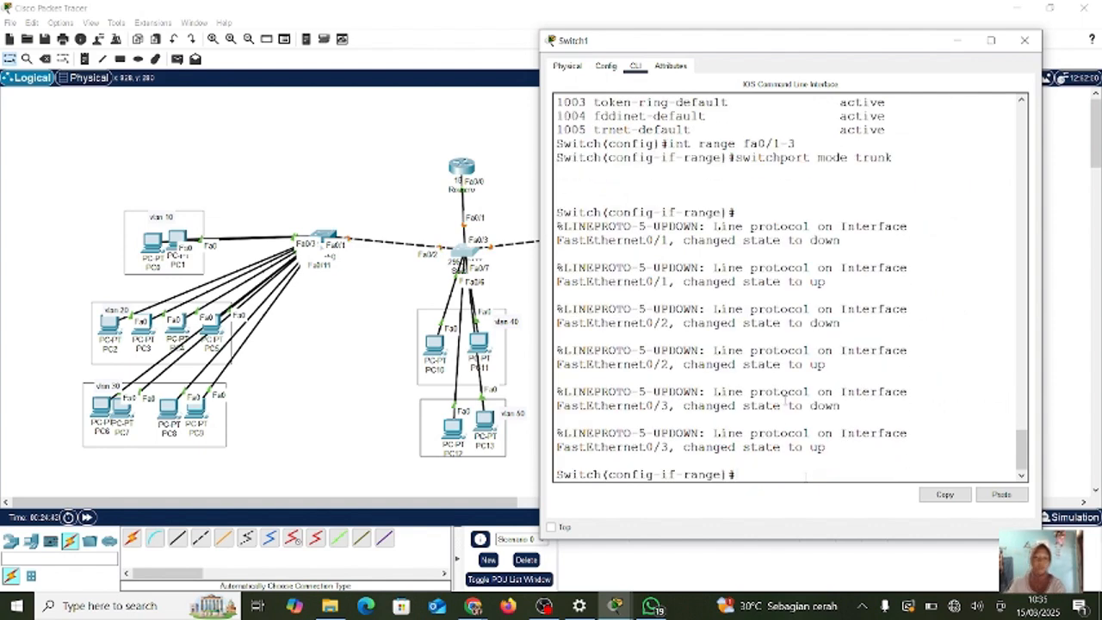
- Display Switch1's trunk interface table to check the trunk links, and minimize the switch window
type("do show ")
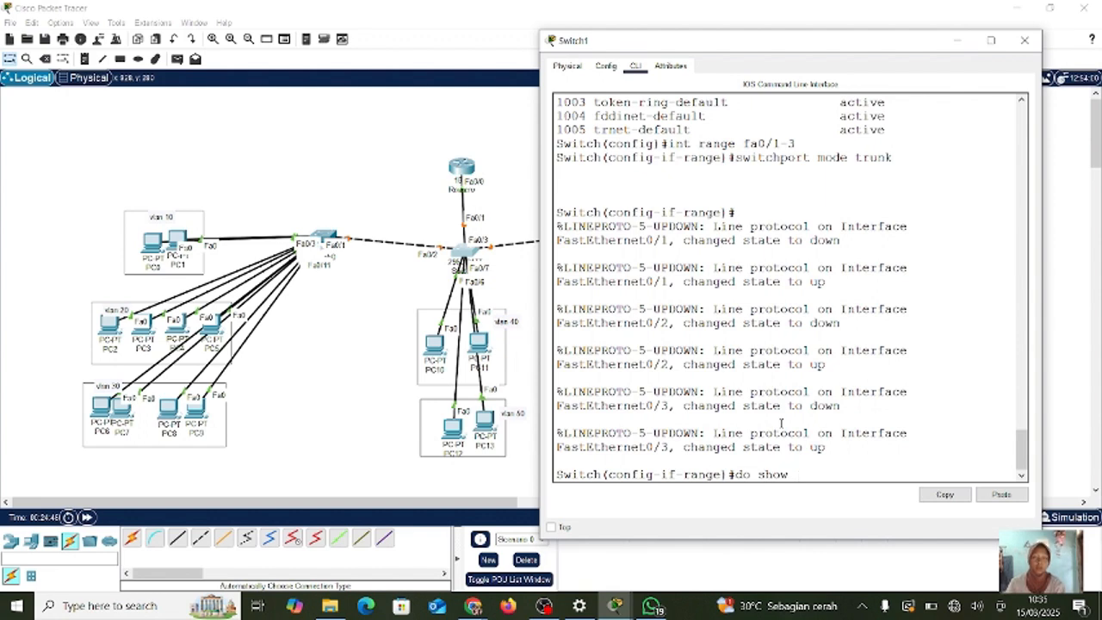
type("int tru")
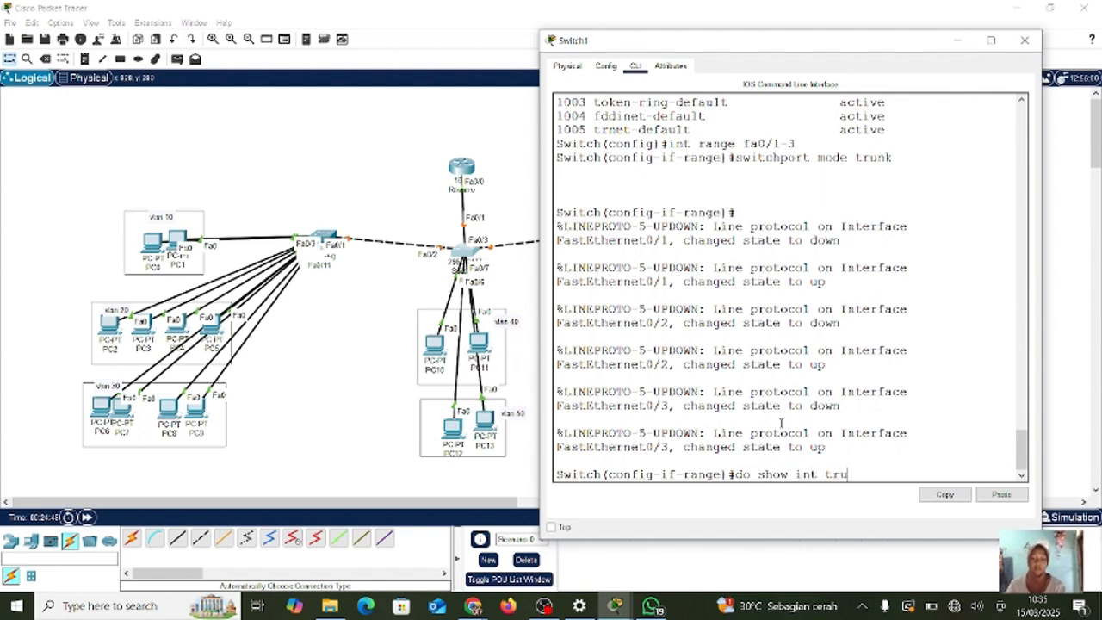
type("nk")
key("Return")
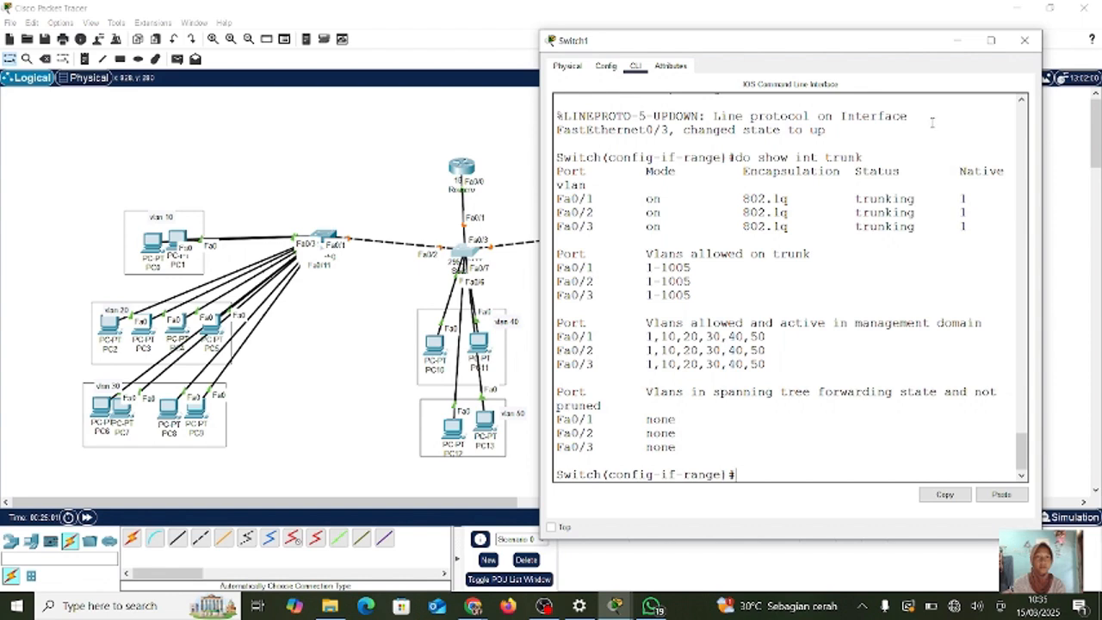
left_click(960, 40)
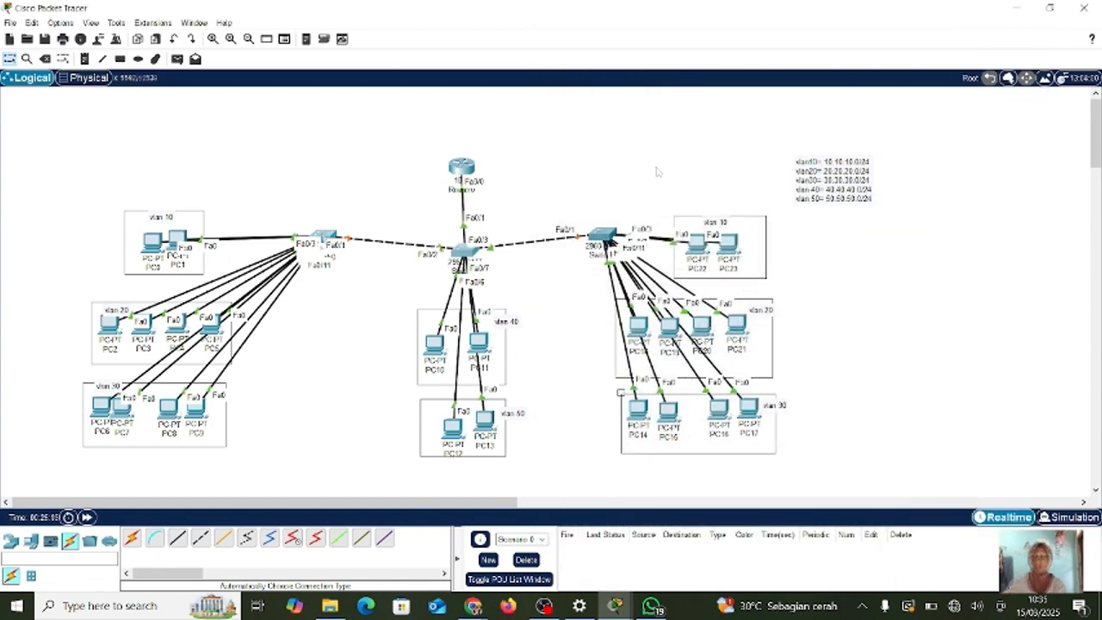
- Open Switch0's command line, end the interface range configuration and re-enter global configuration mode
left_click(326, 234)
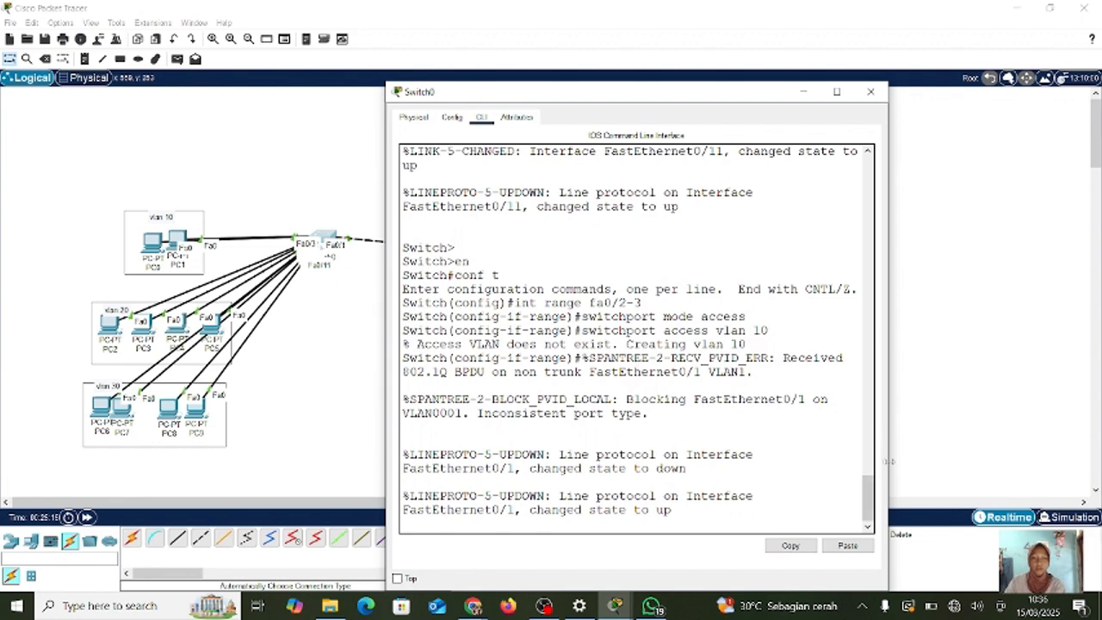
left_click_drag(868, 504, 873, 580)
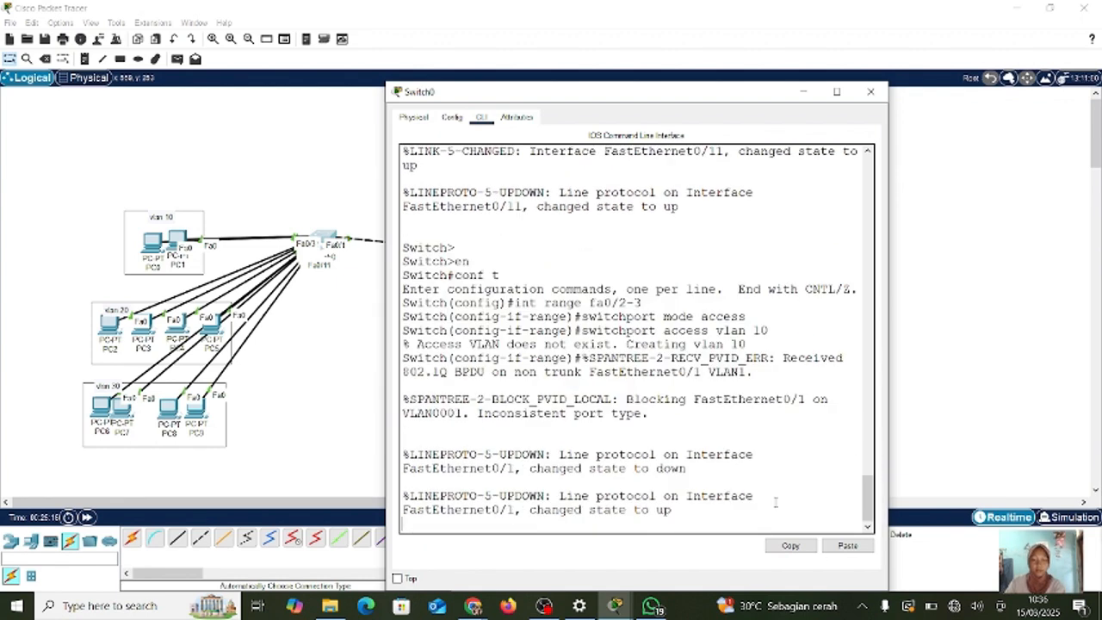
key("Return")
key("Return")
type("ex")
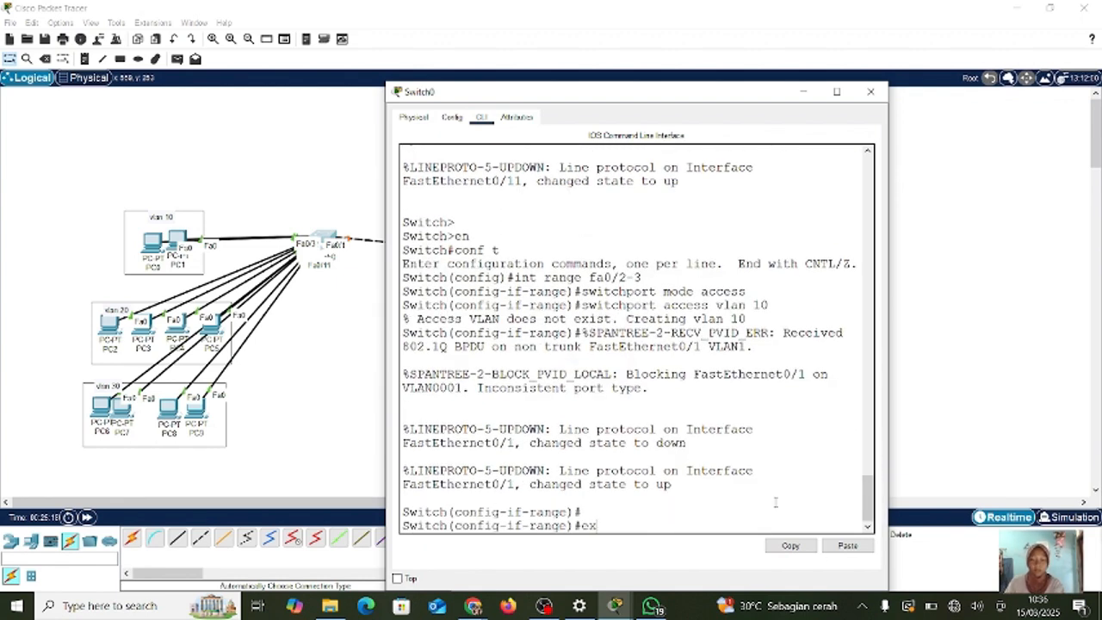
key("BackSpace")
key("BackSpace")
key("BackSpace")
key("BackSpace")
type("end")
key("Return")
key("Return")
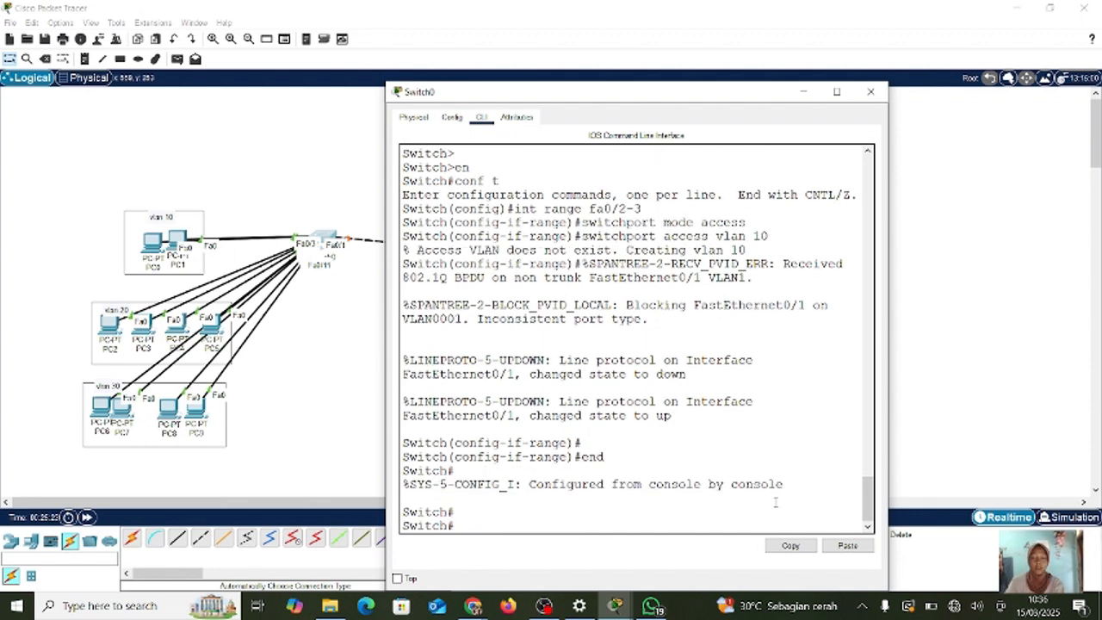
type("conf t")
key("Return")
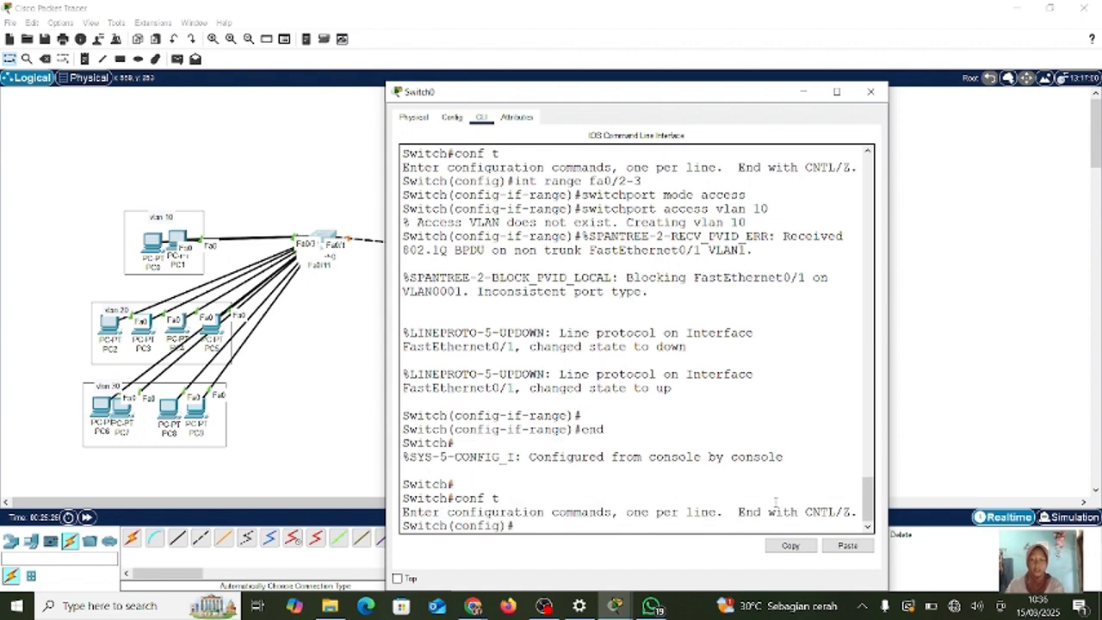
- Create VLANs 10 and 20 on Switch0, exiting to global configuration mode after each one
type("vlan ")
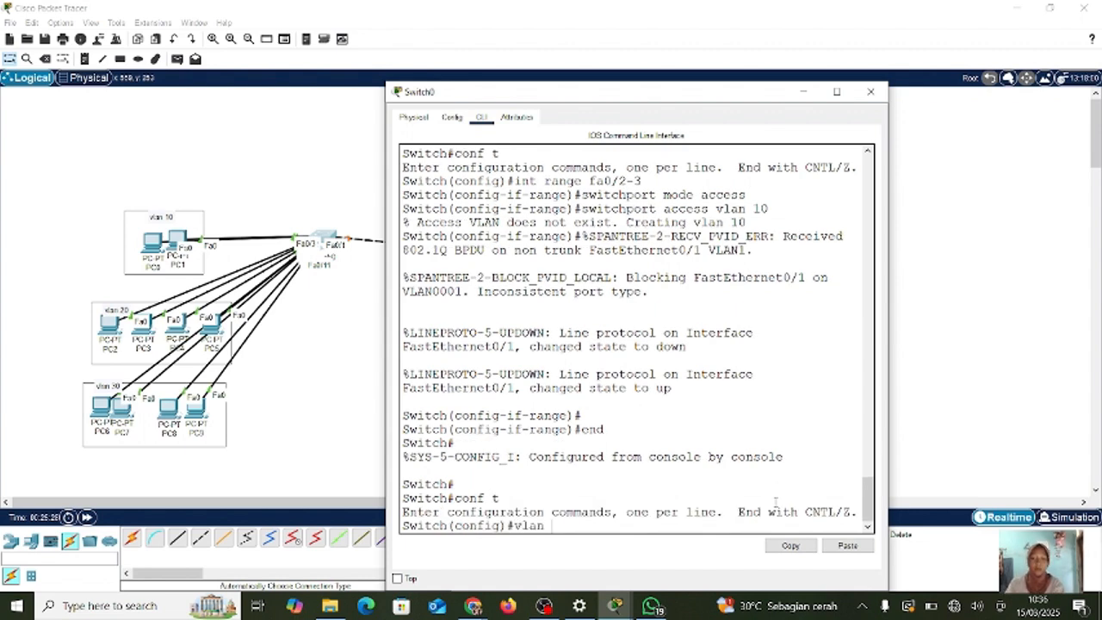
type("10")
key("Return")
type("ex")
key("Return")
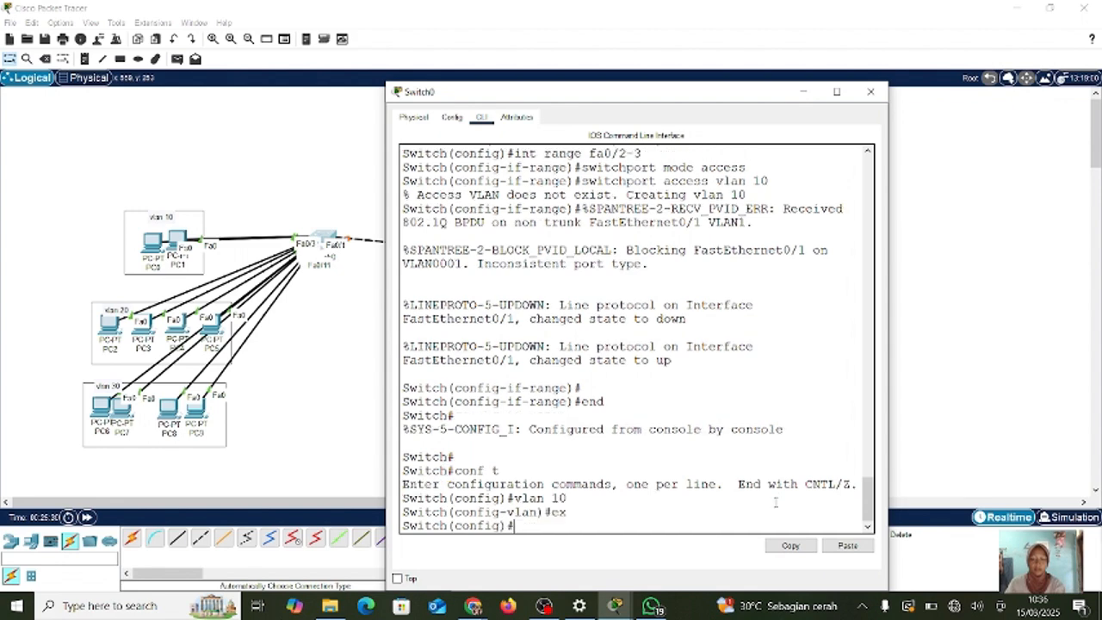
type("vlan 20")
key("Return")
type("ex")
key("Return")
- Create VLANs 30 and 40 on Switch0, exiting to global configuration mode after each one
type("vla")
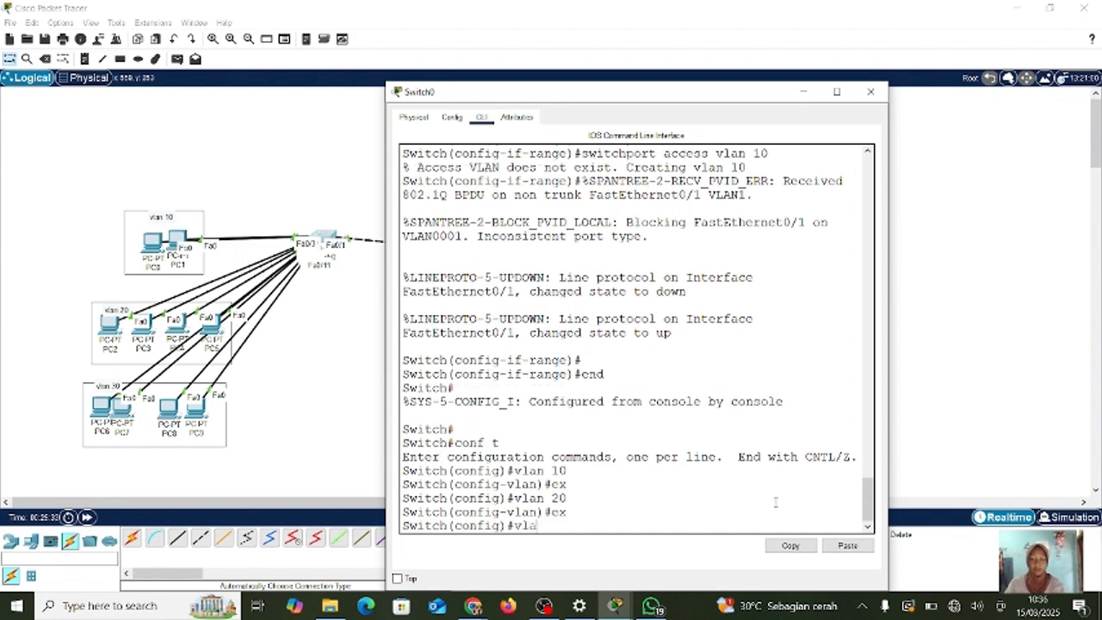
type("n 30")
key("Return")
type("ex")
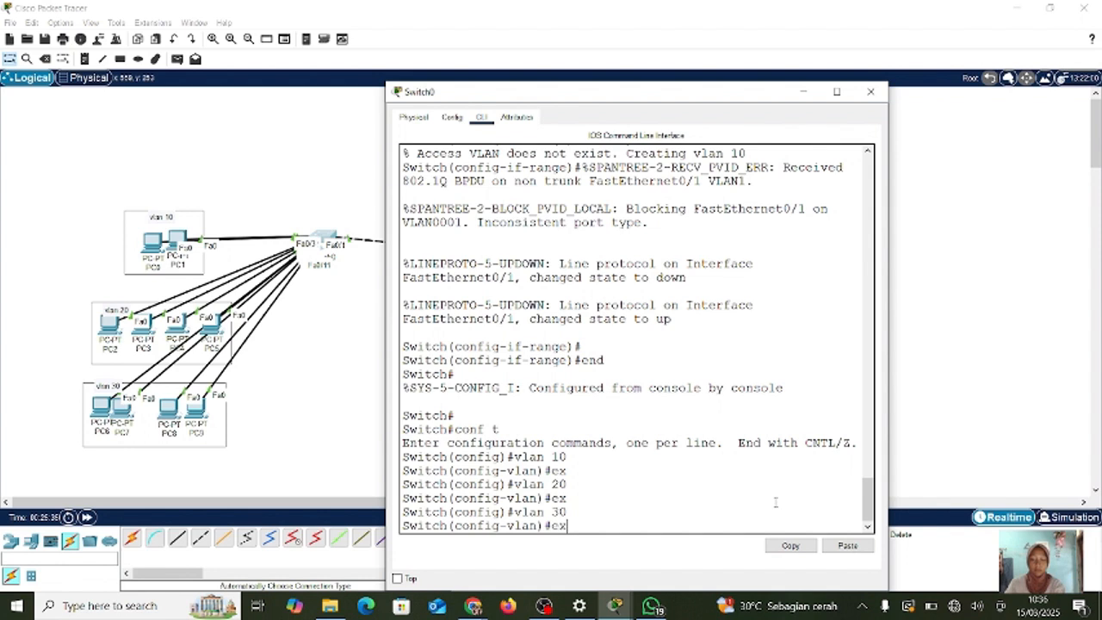
key("Return")
type("la 40")
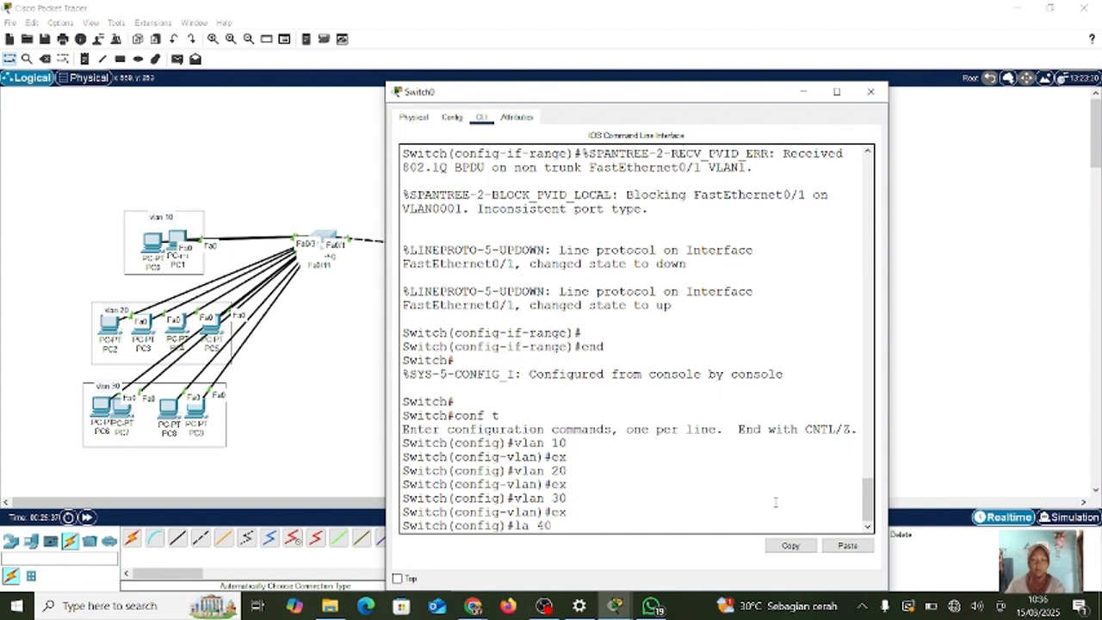
key("BackSpace")
key("BackSpace")
key("BackSpace")
key("BackSpace")
key("BackSpace")
type("vl")
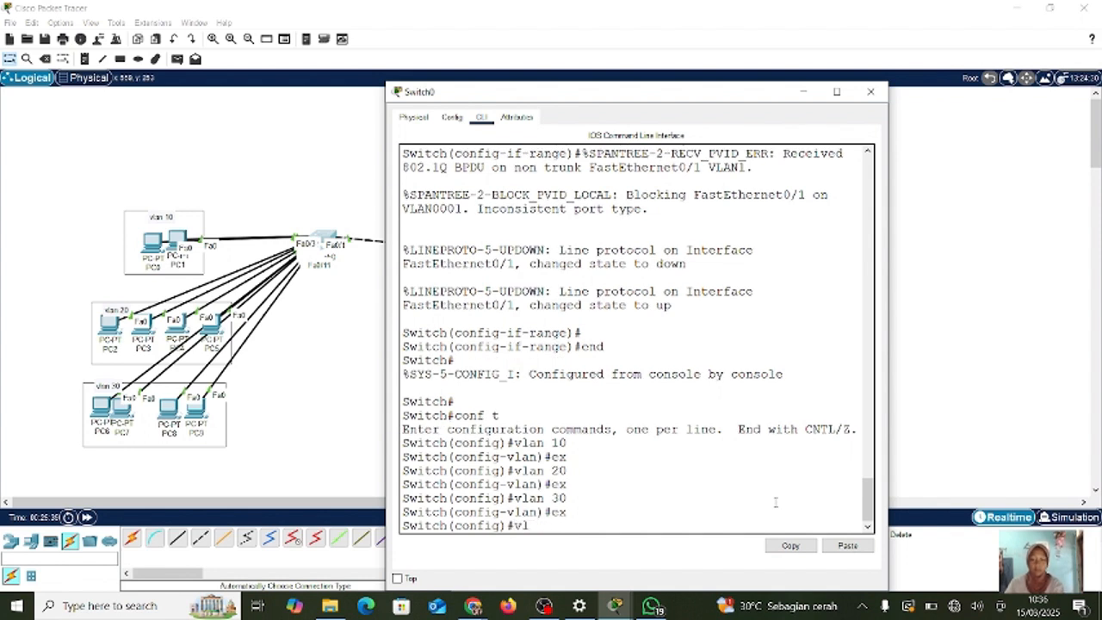
type("an 40")
key("Return")
type("ex")
key("Return")
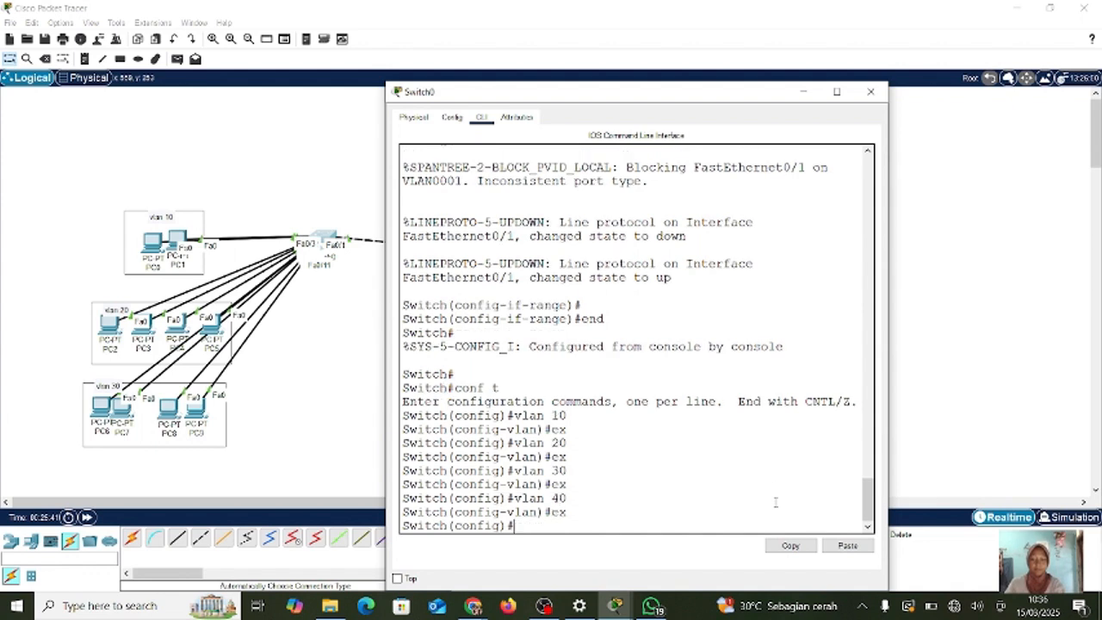
- Create VLAN 50 on Switch0 and exit to global configuration mode
type("vlan 50")
key("Return")
type("ex")
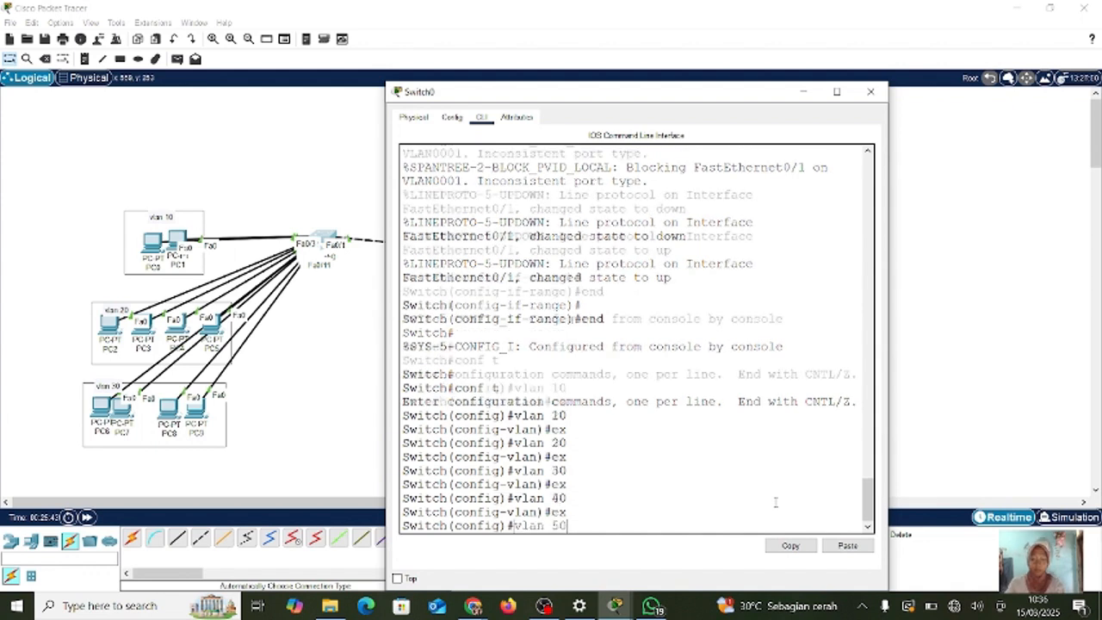
key("Return")
- Display Switch0's brief VLAN table to check the VLANs and their port assignments
type("do")
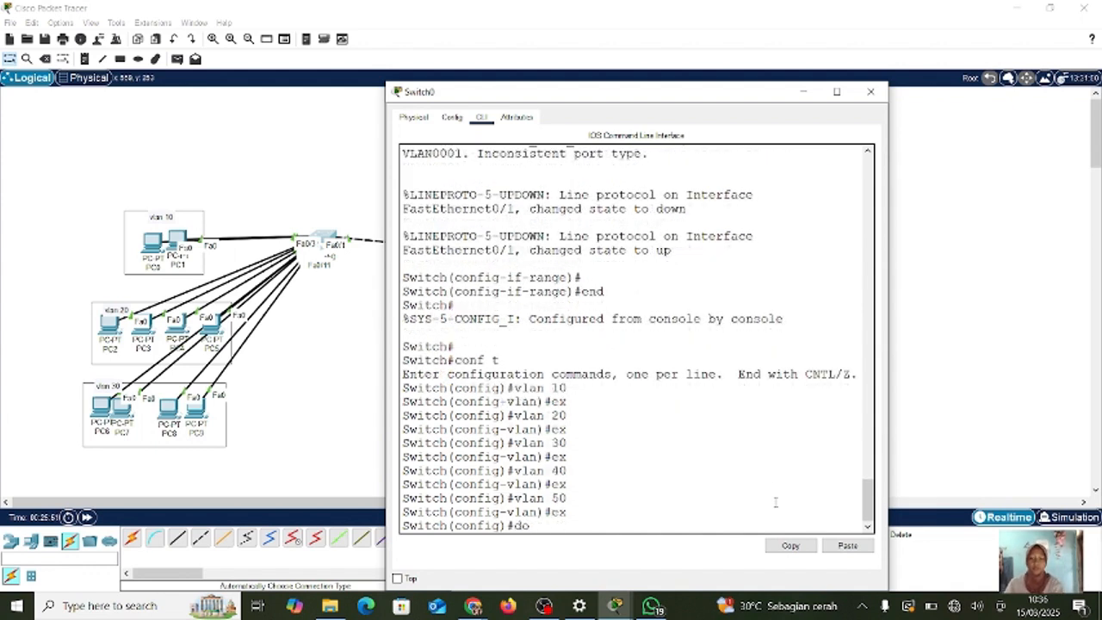
type(" show vlan")
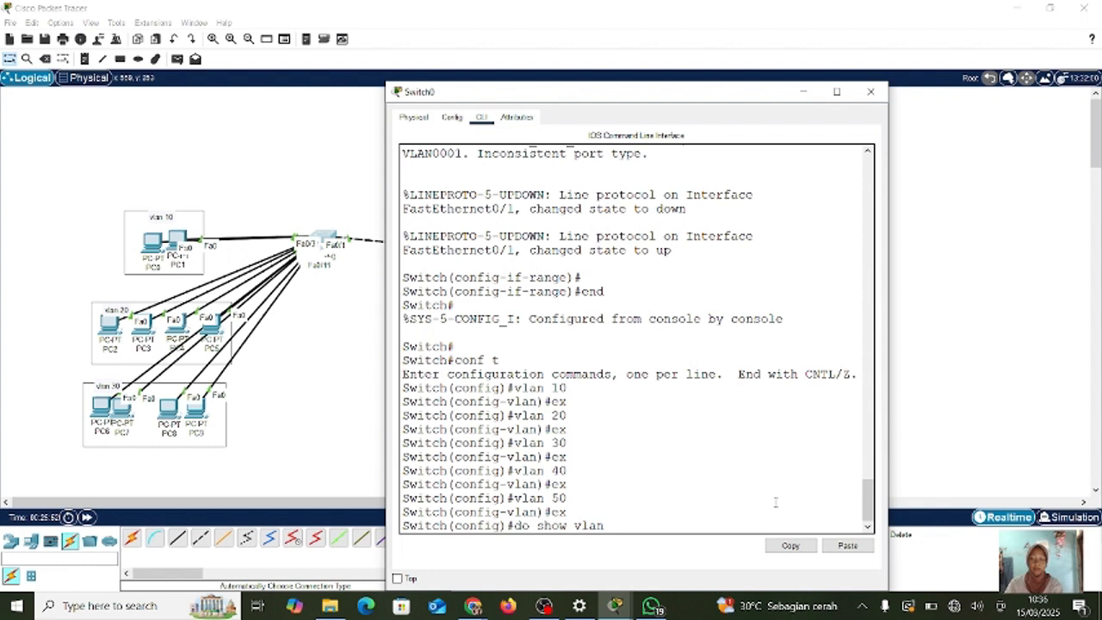
type(" brief")
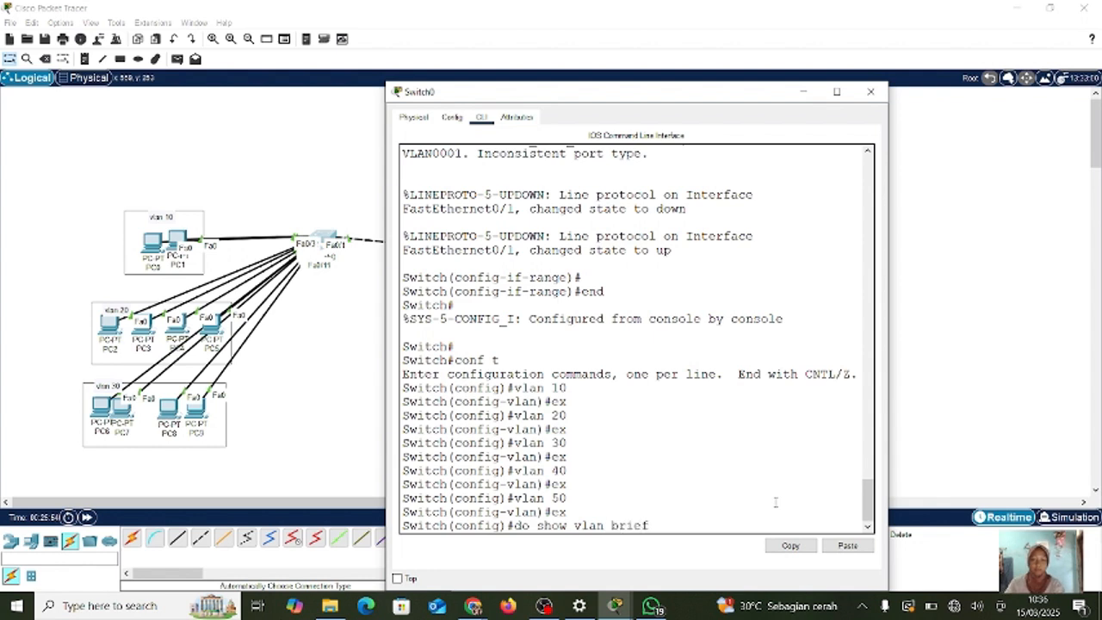
key("Return")
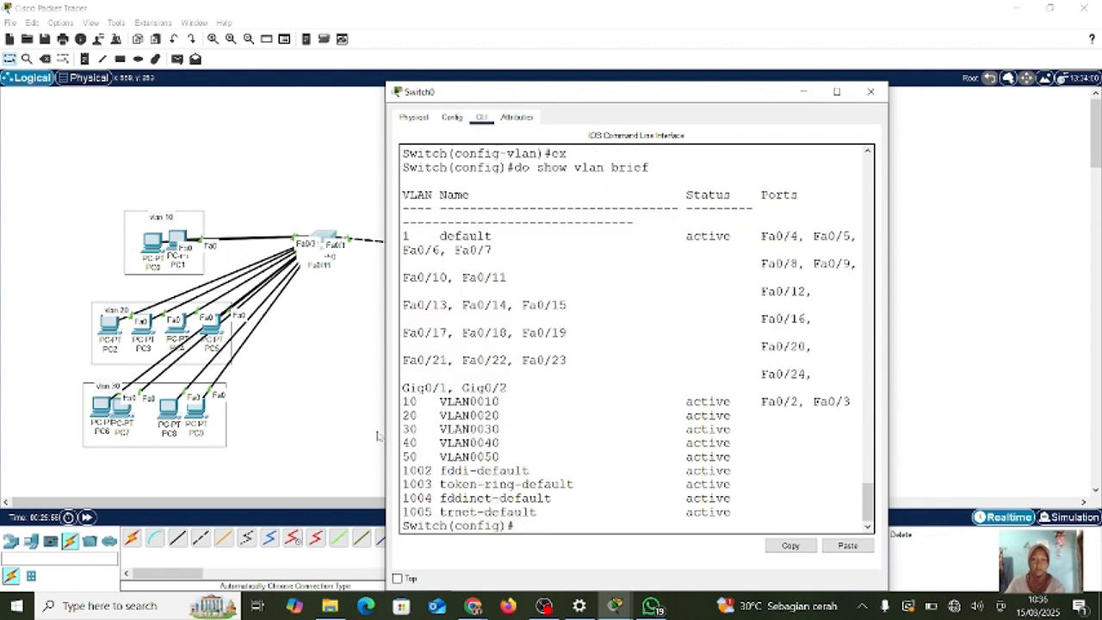
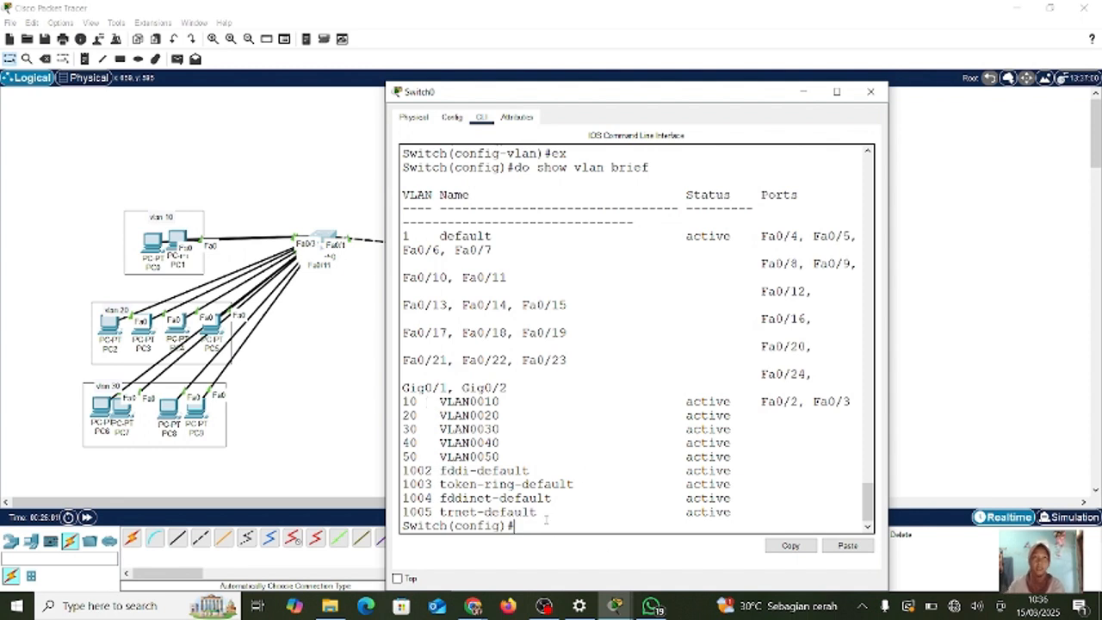
- Enter interface range fa0/2-3 on Switch0 and set those ports to access mode
type("i")
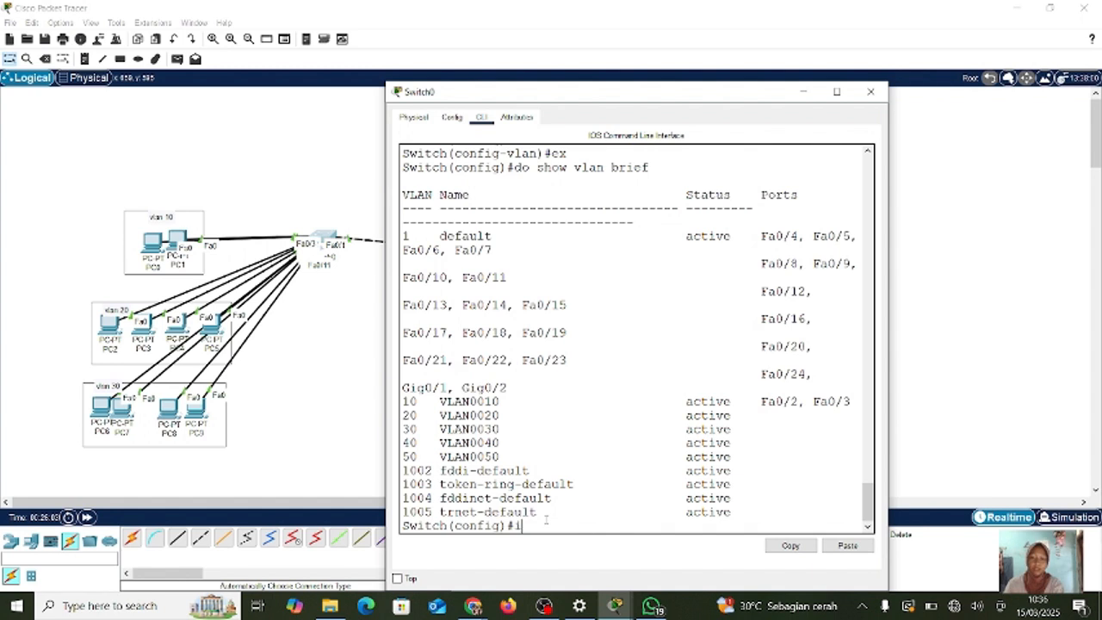
type("nt range")
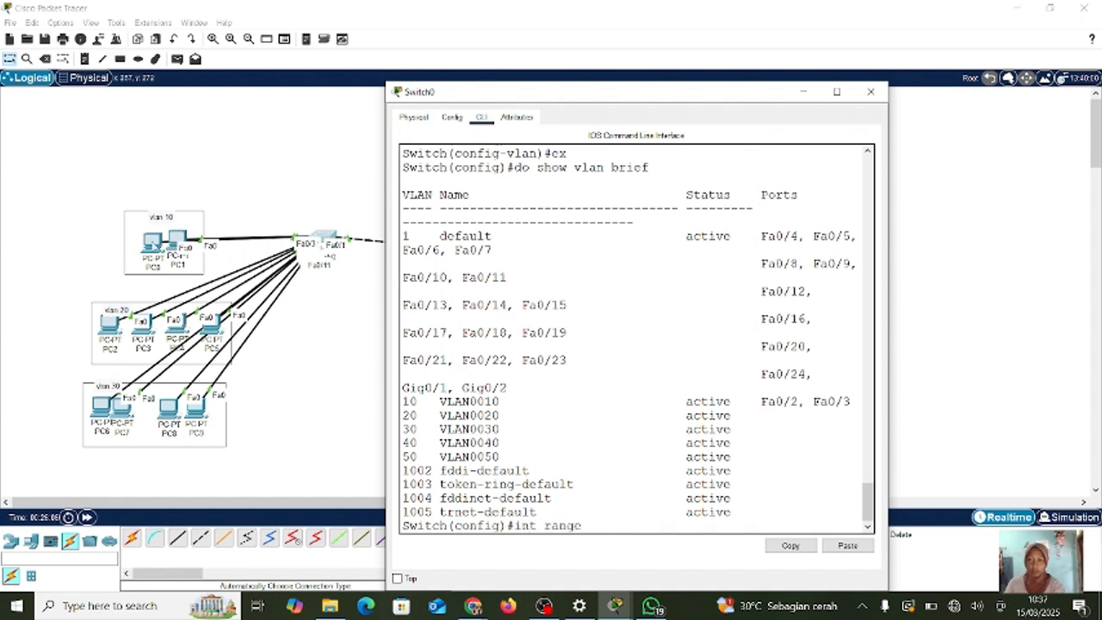
left_click(155, 242)
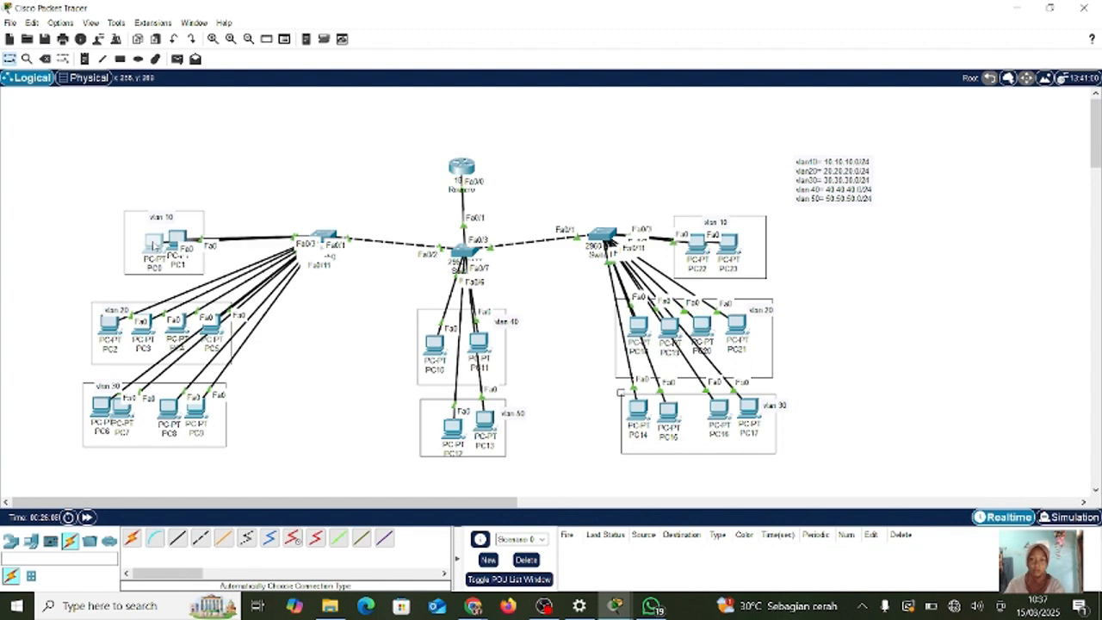
mouse_move(615, 609)
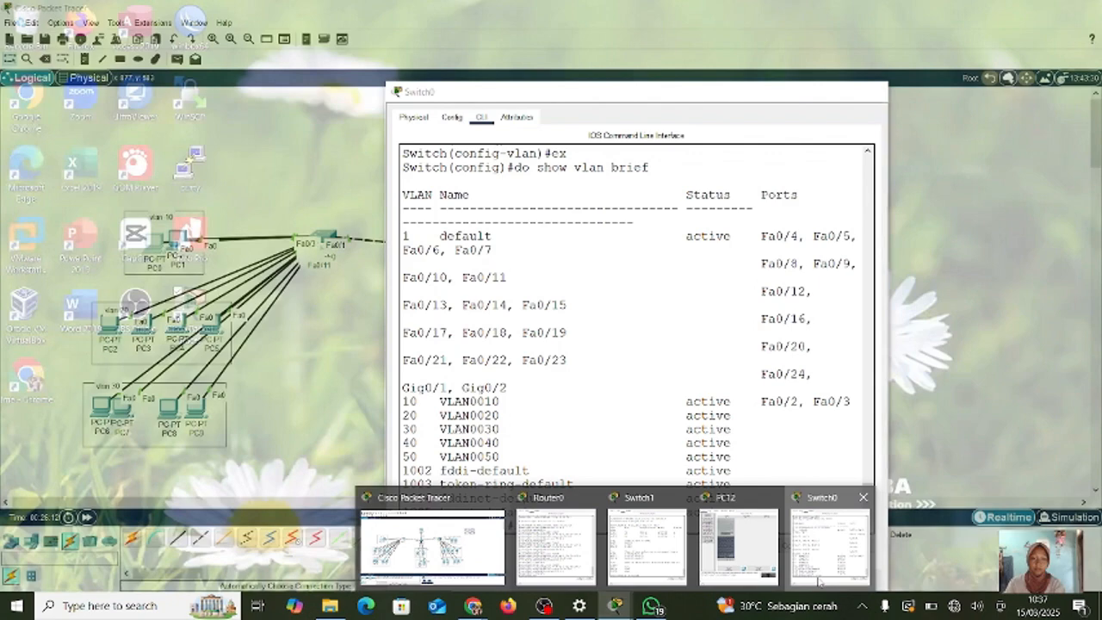
left_click(818, 583)
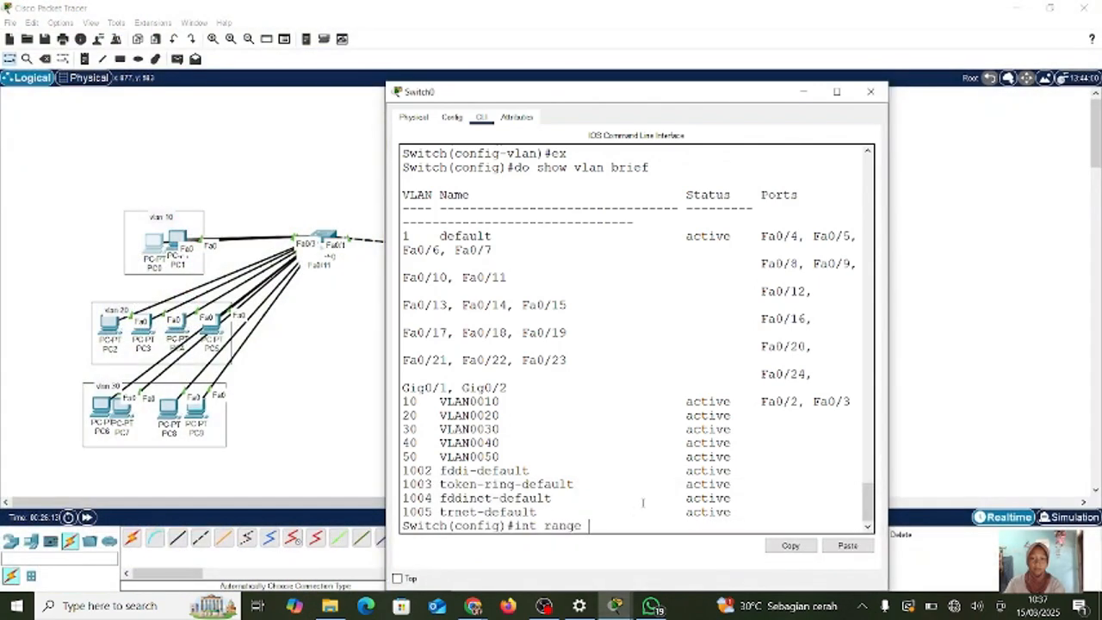
type("fa0/2")
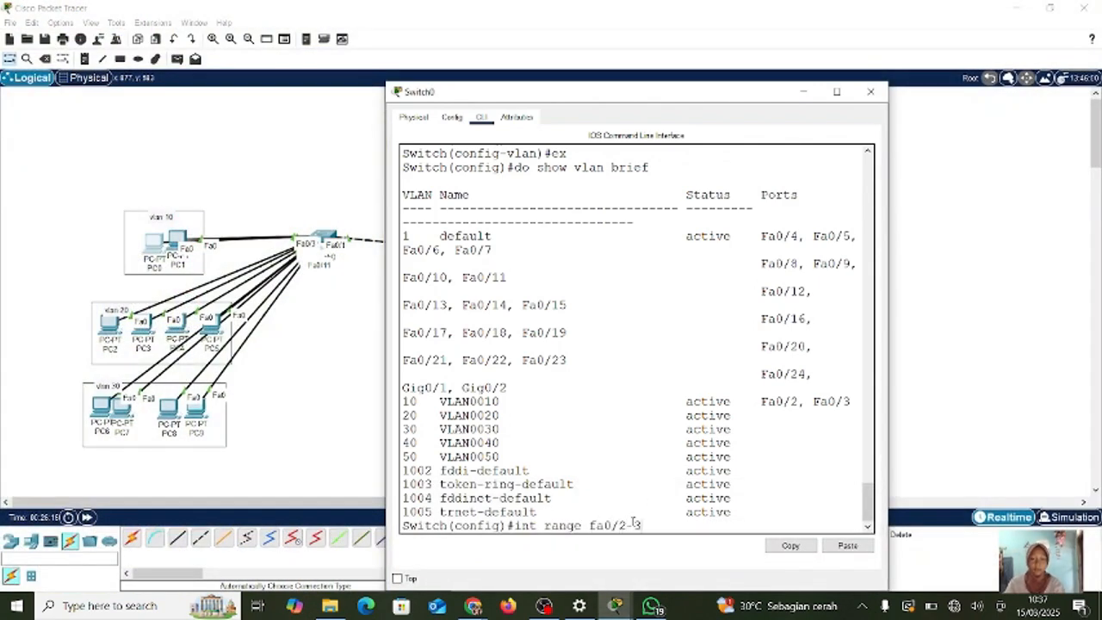
type("-3")
key("Return")
type("s")
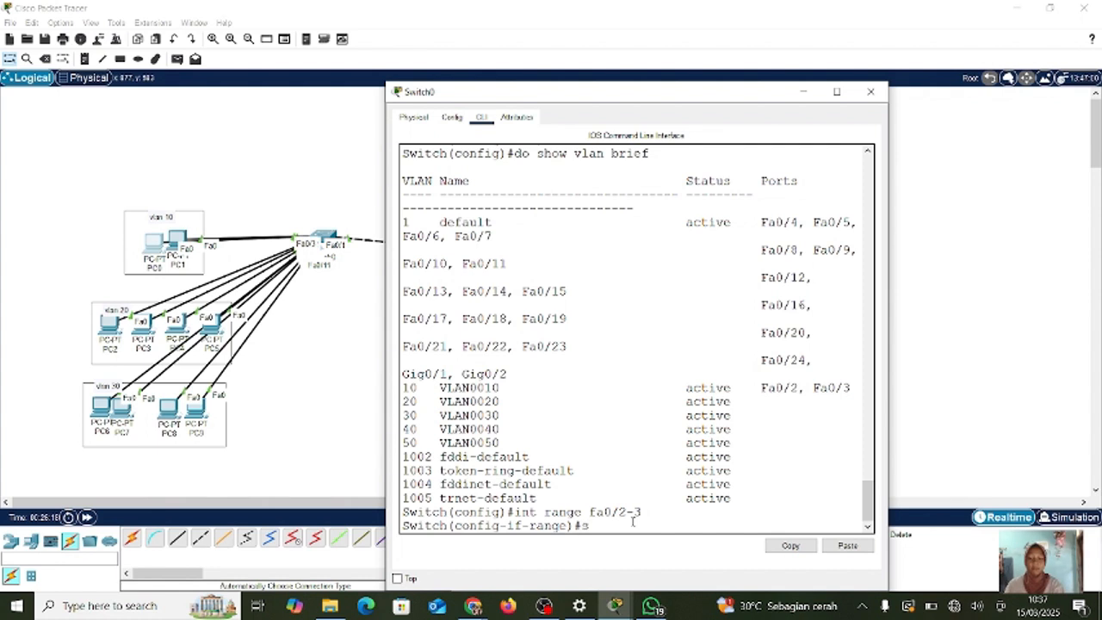
type("witchport")
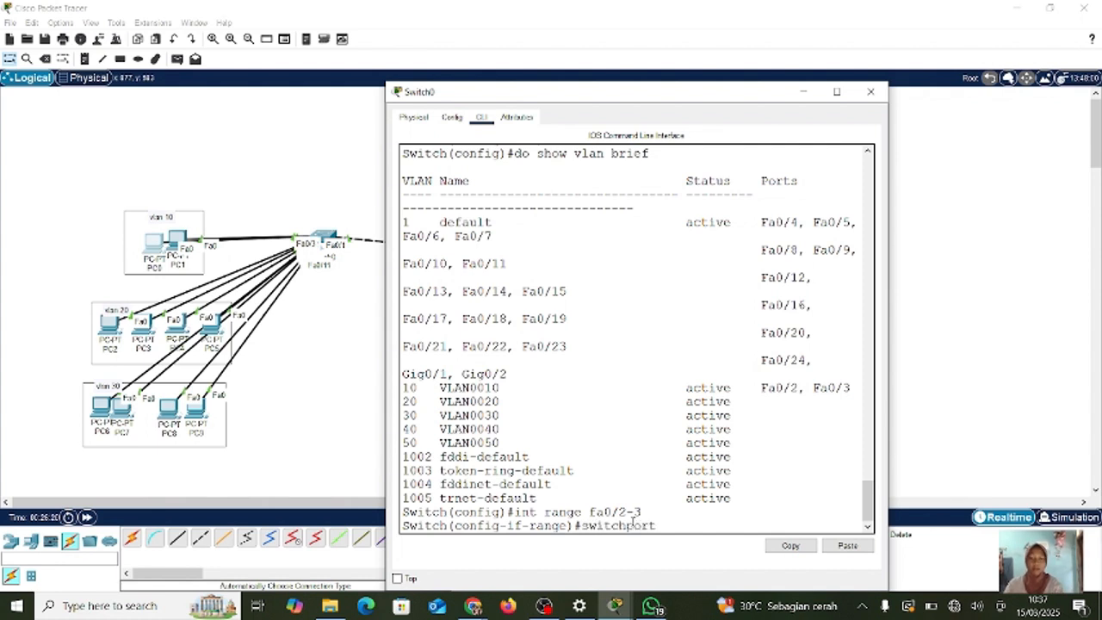
type(" mode av")
type("ccess")
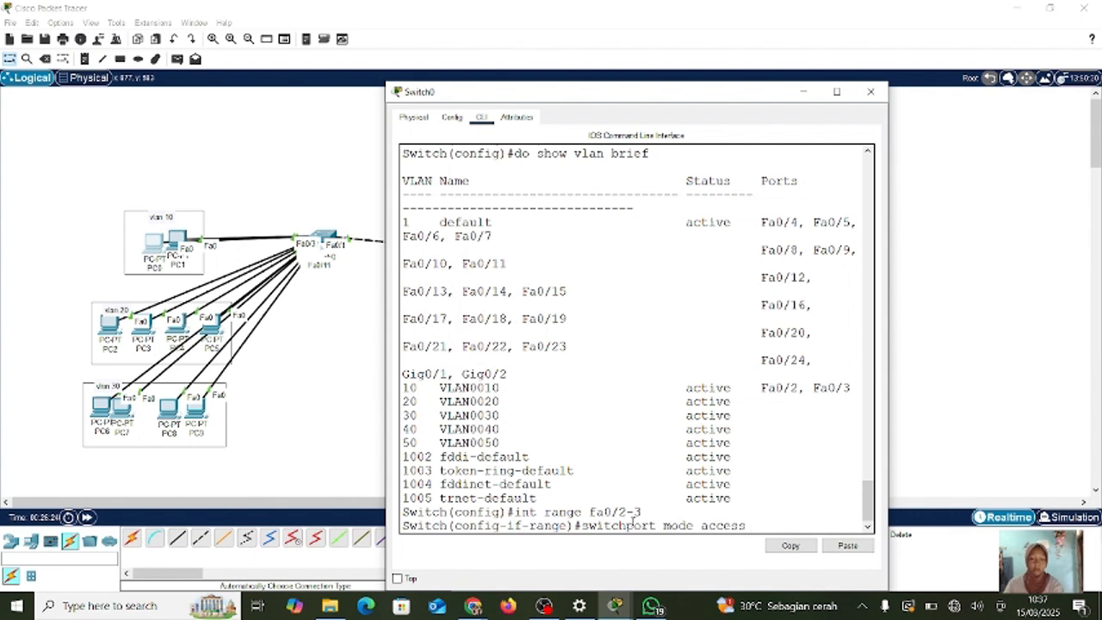
key("Return")
- Assign ports fa0/2-3 on Switch0 to access VLAN 10 by editing the recalled switchport command
key("Up")
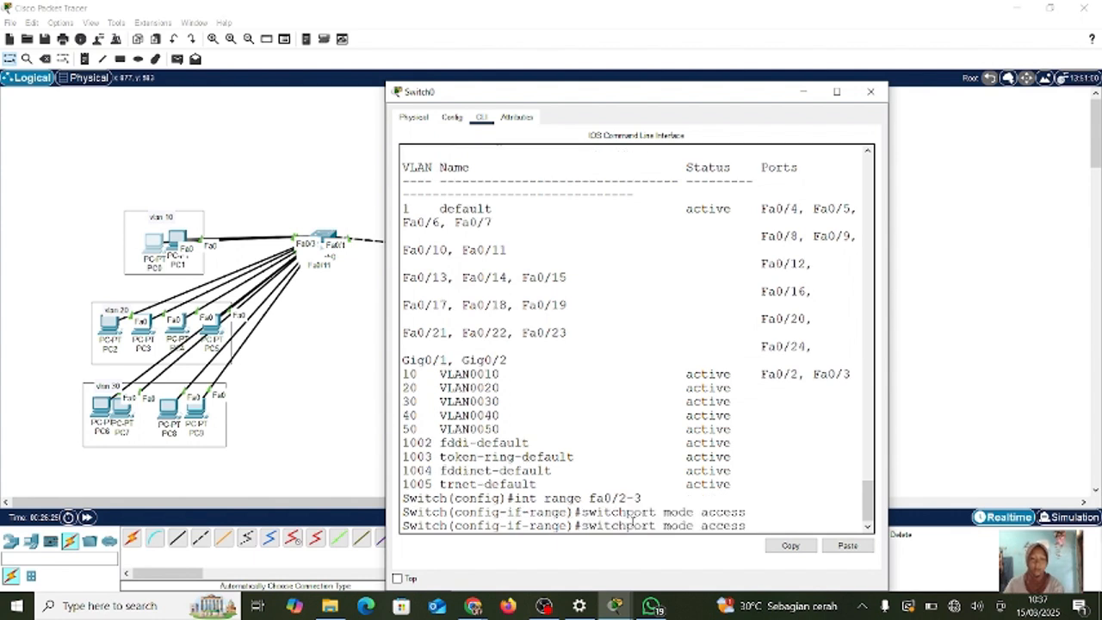
key("BackSpace")
key("BackSpace")
key("BackSpace")
key("BackSpace")
key("BackSpace")
key("BackSpace")
key("BackSpace")
key("BackSpace")
key("BackSpace")
type("access")
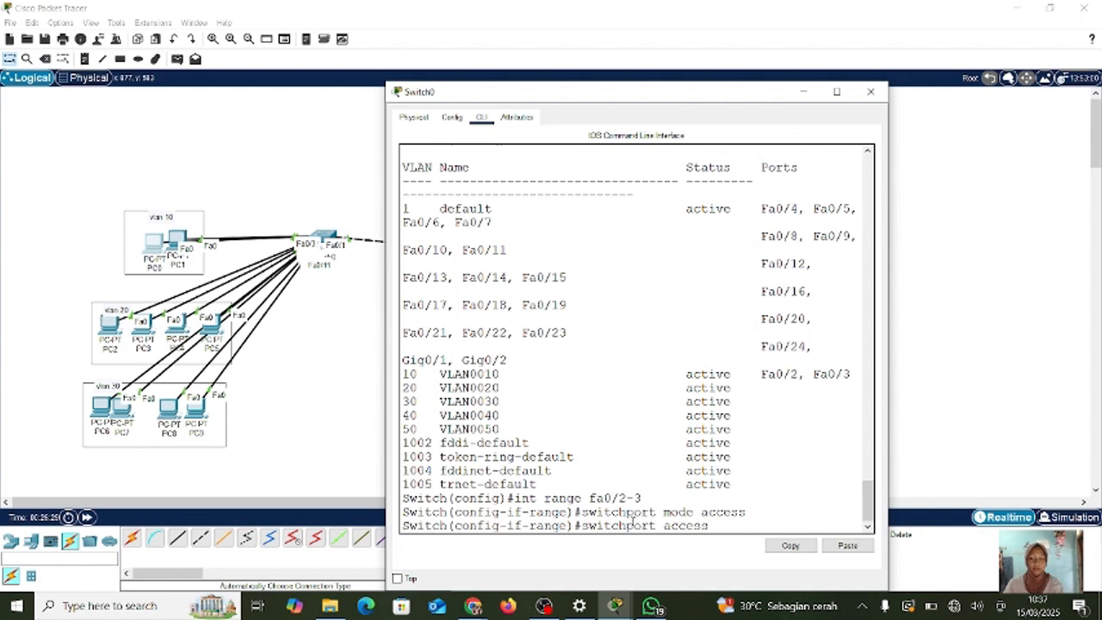
type(" vlan 10")
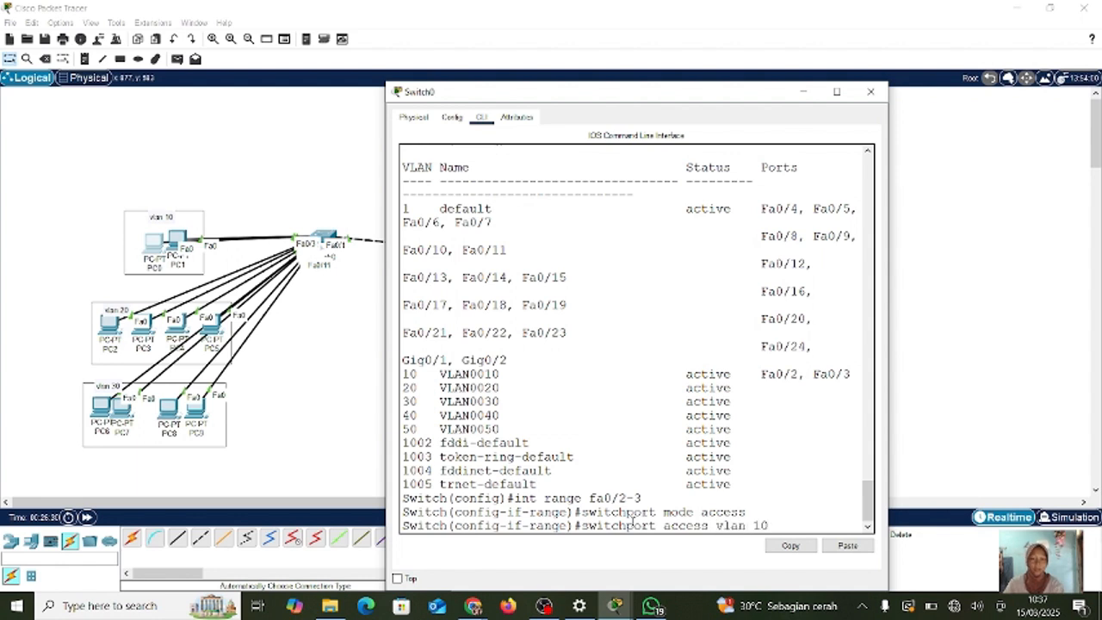
key("Return")
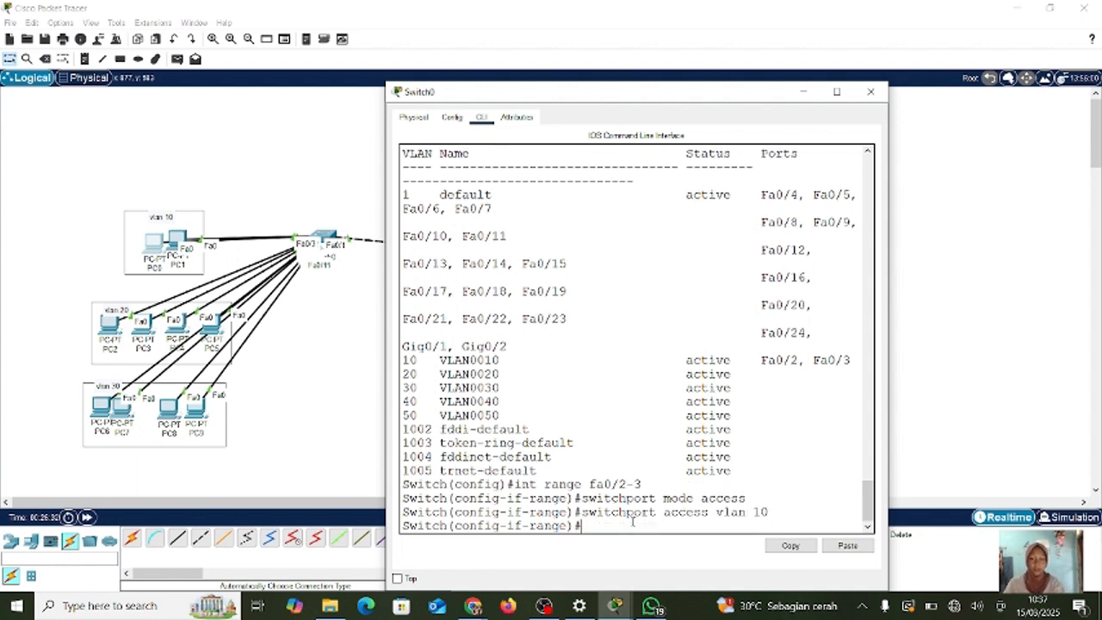
- Exit the fa0/2-3 range on Switch0, shift PC2 and PC5 to read their port labels, and enter interface range fa0/4-7
type("exit")
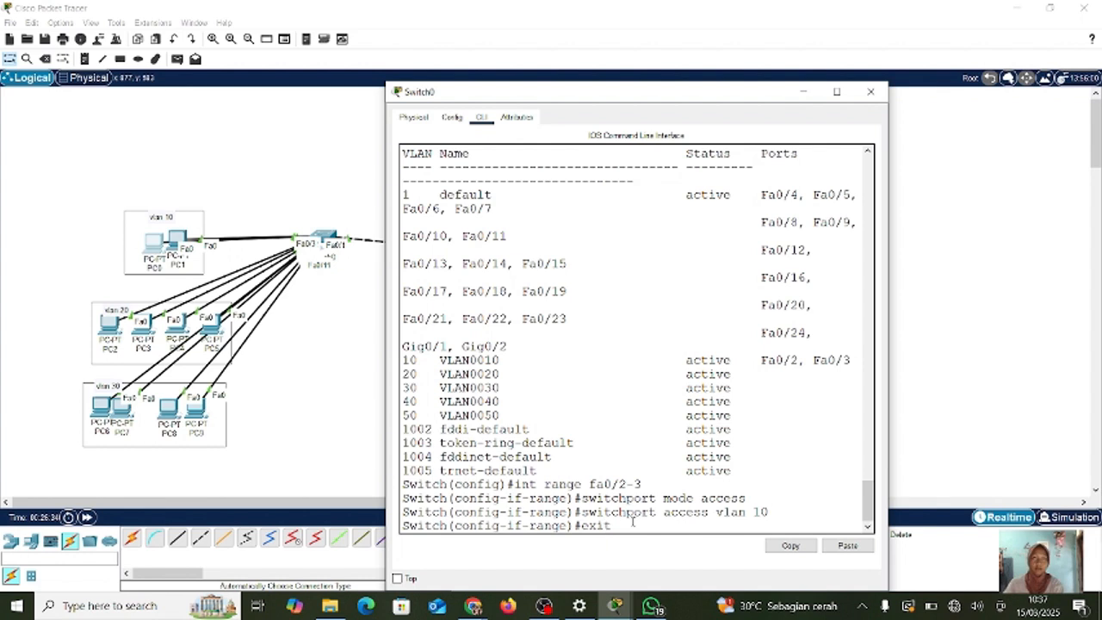
key("Return")
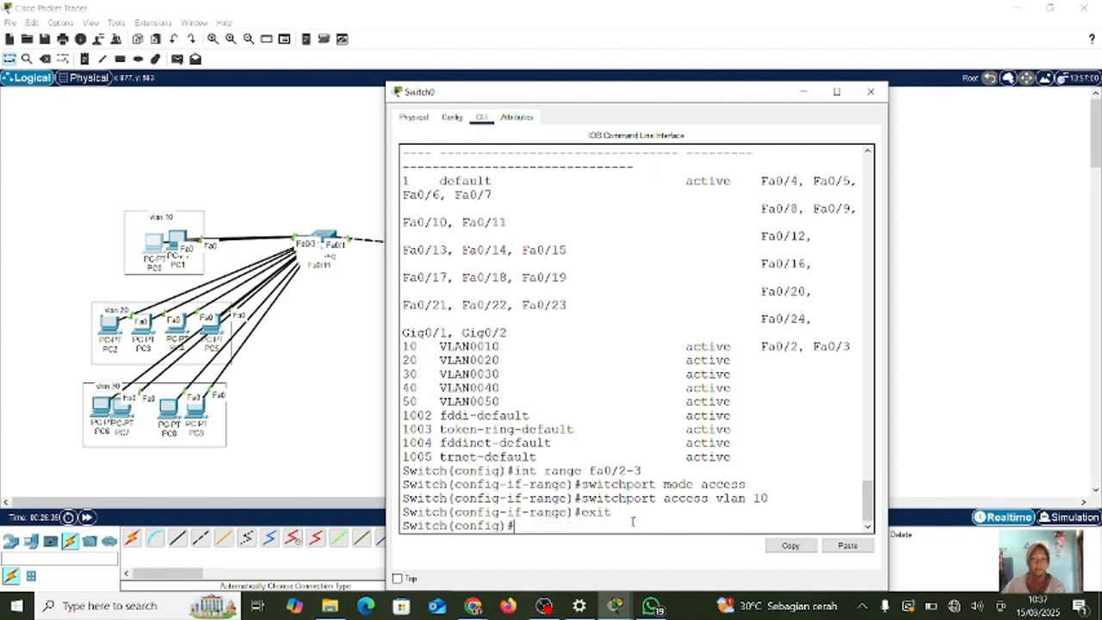
type("switchport mode access")
key("Up")
key("Up")
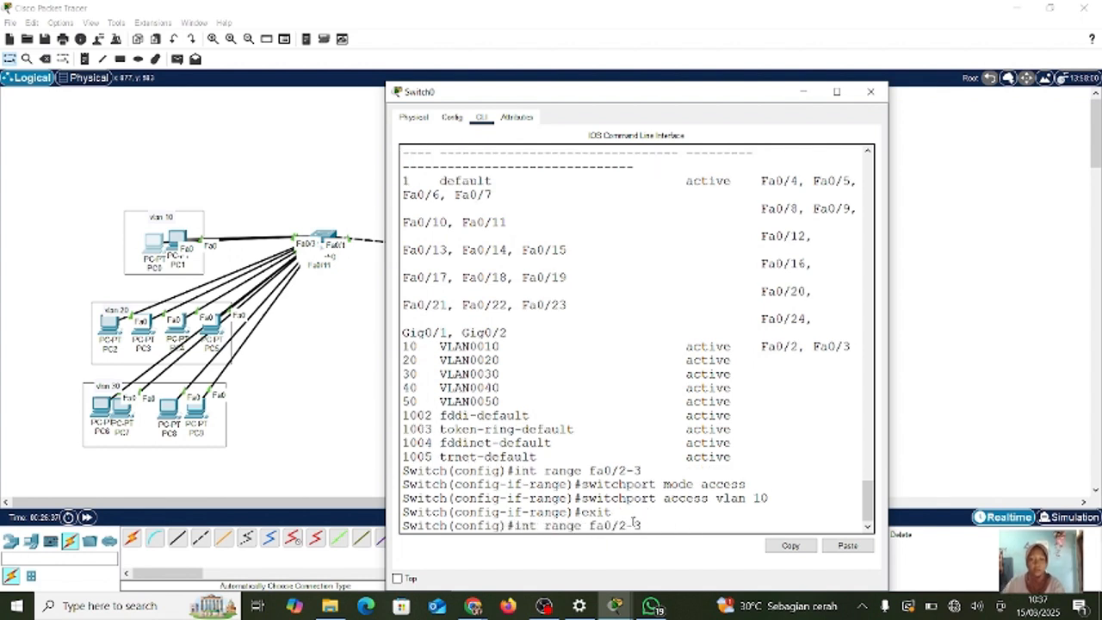
key("Down")
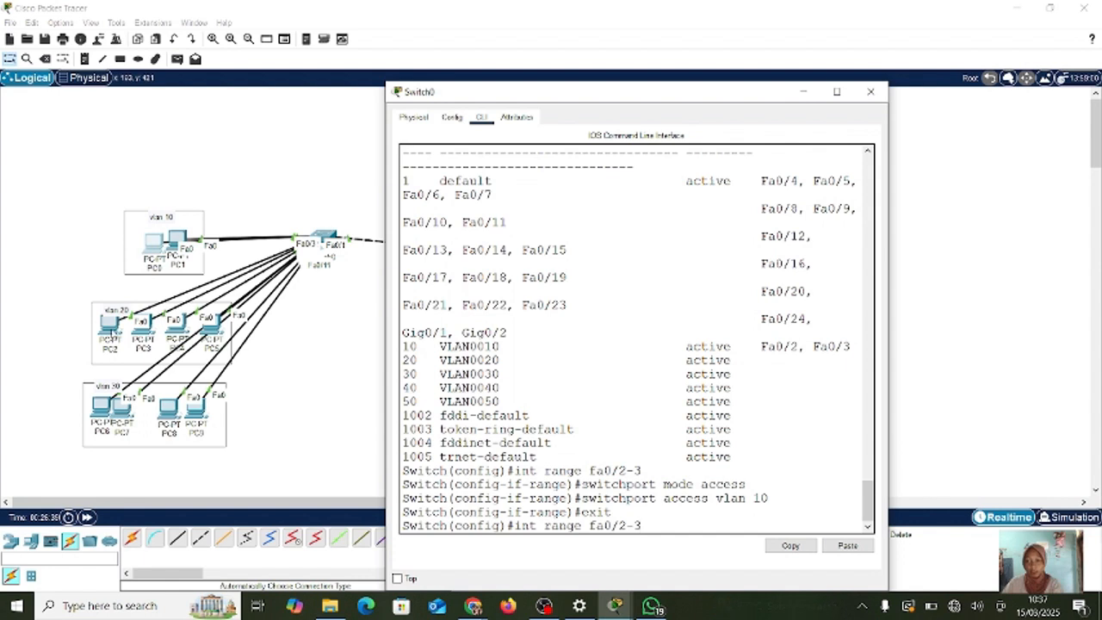
mouse_move(111, 331)
left_mouse_down()
mouse_move(83, 283)
mouse_move(93, 302)
mouse_move(73, 158)
mouse_move(112, 330)
left_mouse_up()
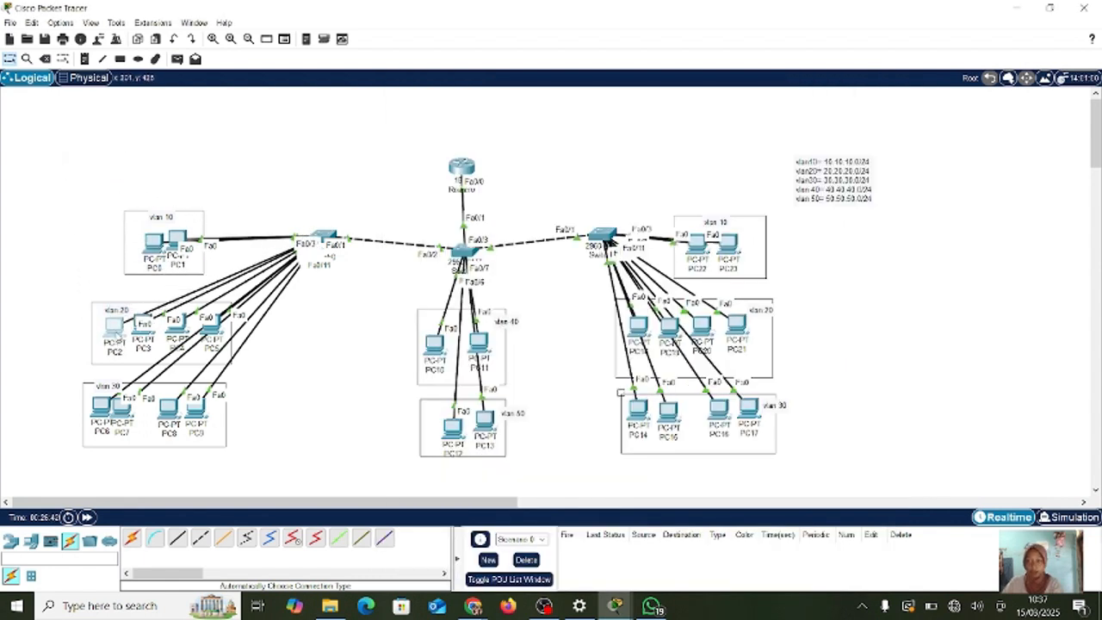
left_click_drag(210, 329, 214, 359)
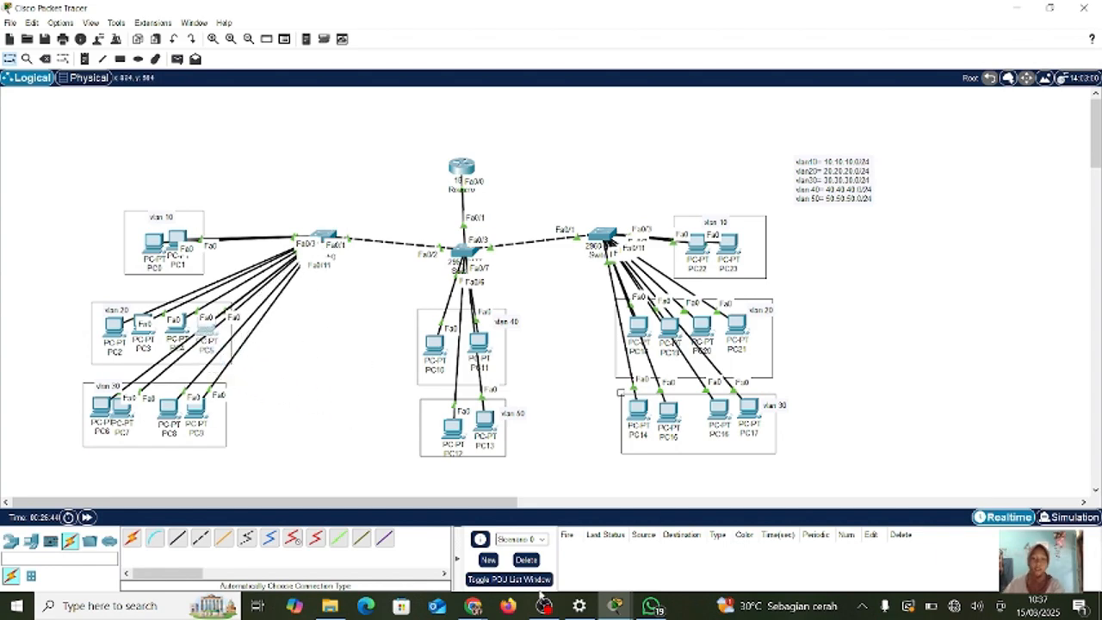
mouse_move(614, 605)
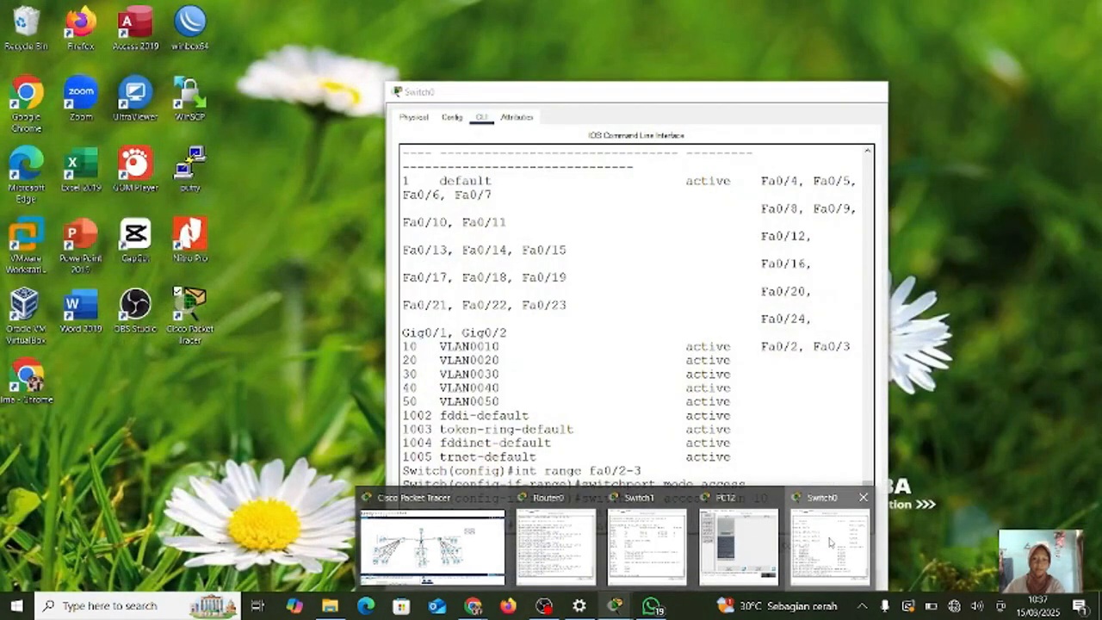
left_click(831, 541)
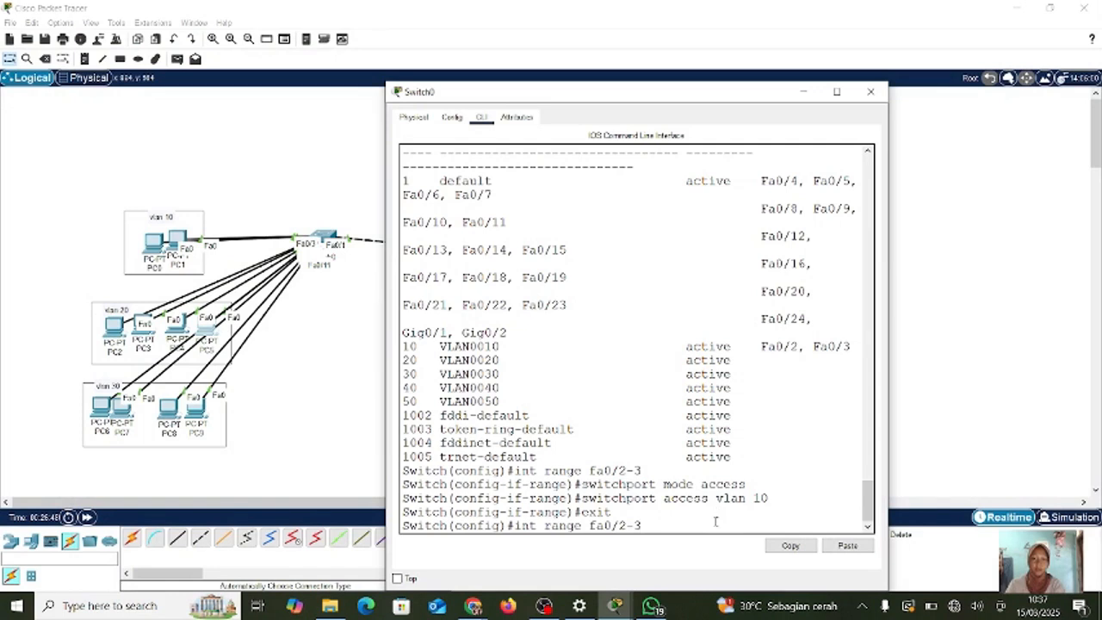
key("BackSpace")
key("BackSpace")
key("Return")
- Set ports fa0/4-7 on Switch0 to access mode by reusing the earlier switchport command
key("Up")
key("Up")
key("Up")
key("Up")
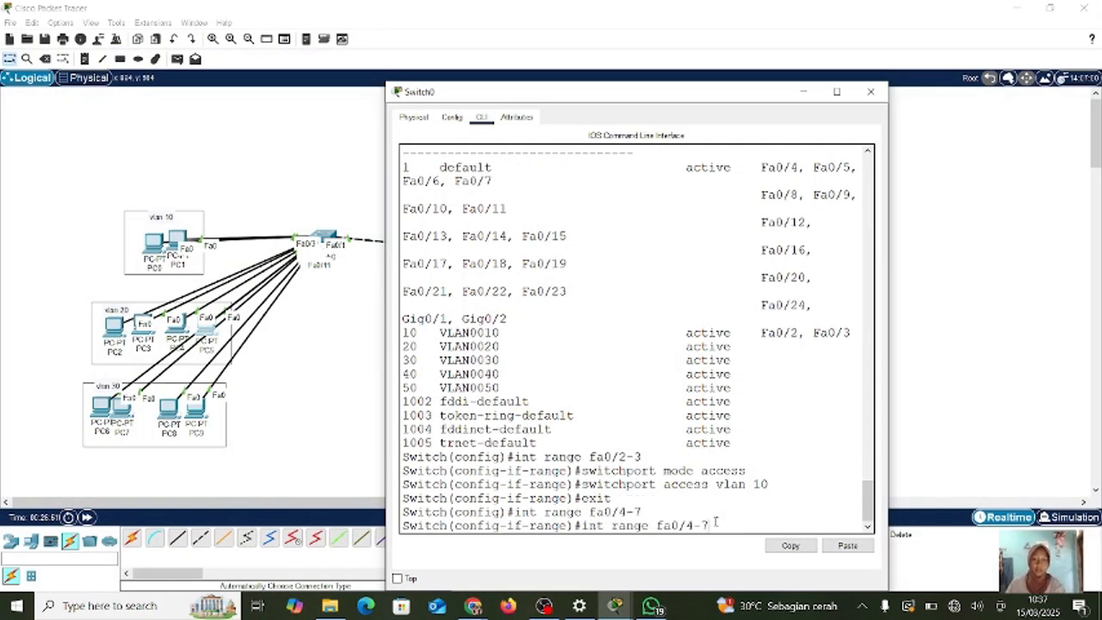
key("Return")
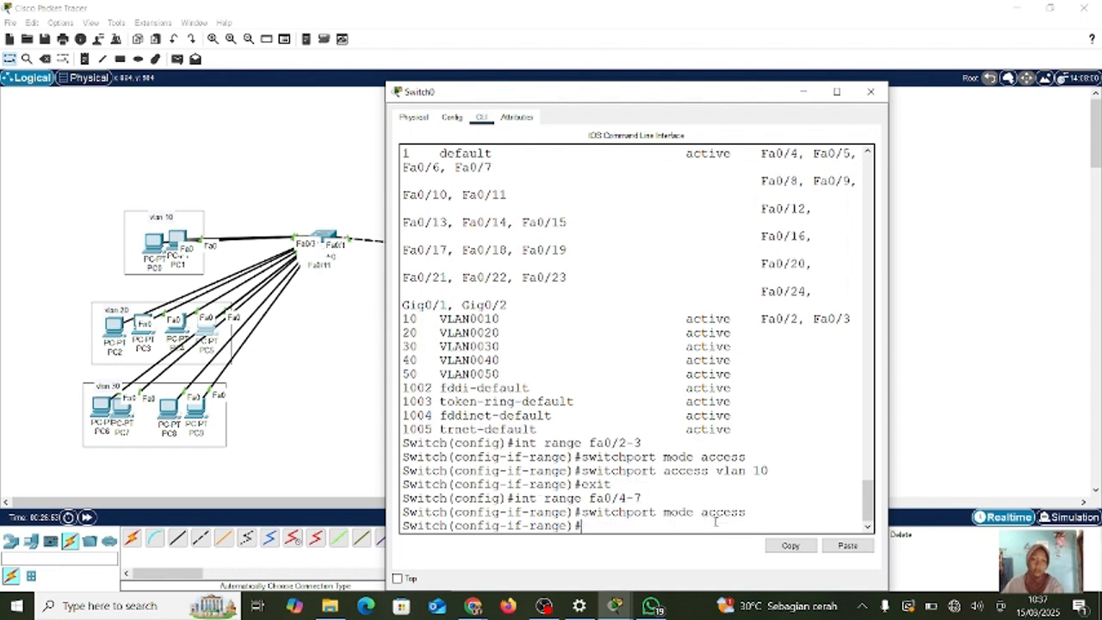
- Assign ports fa0/4-7 on Switch0 to access VLAN 20 and exit to global configuration mode
key("Up")
key("Up")
key("Up")
key("Up")
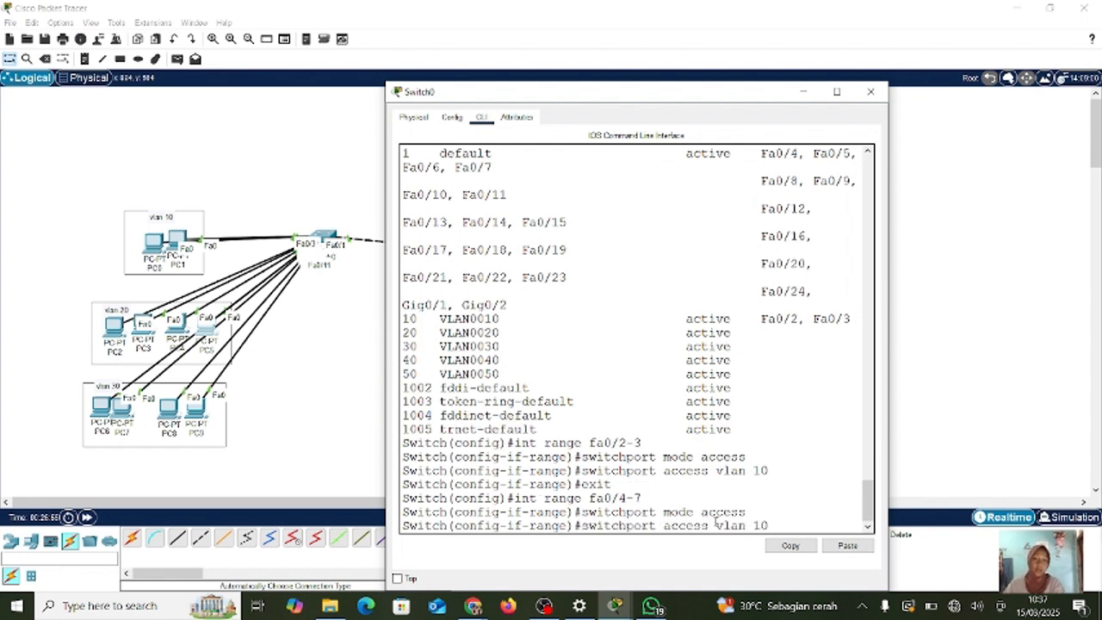
key("BackSpace")
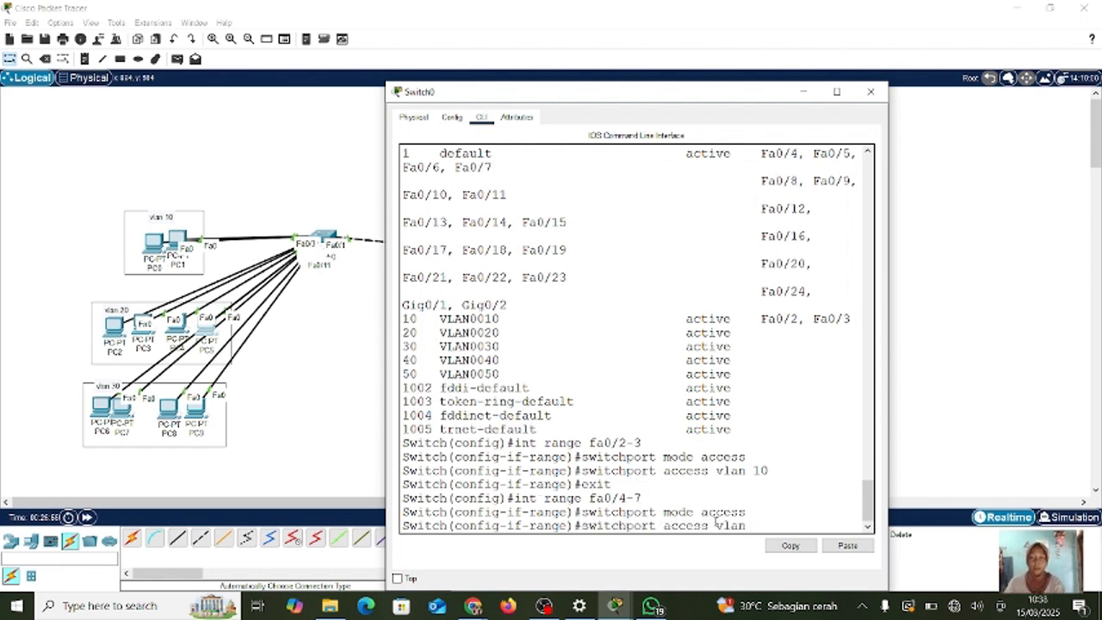
key("Return")
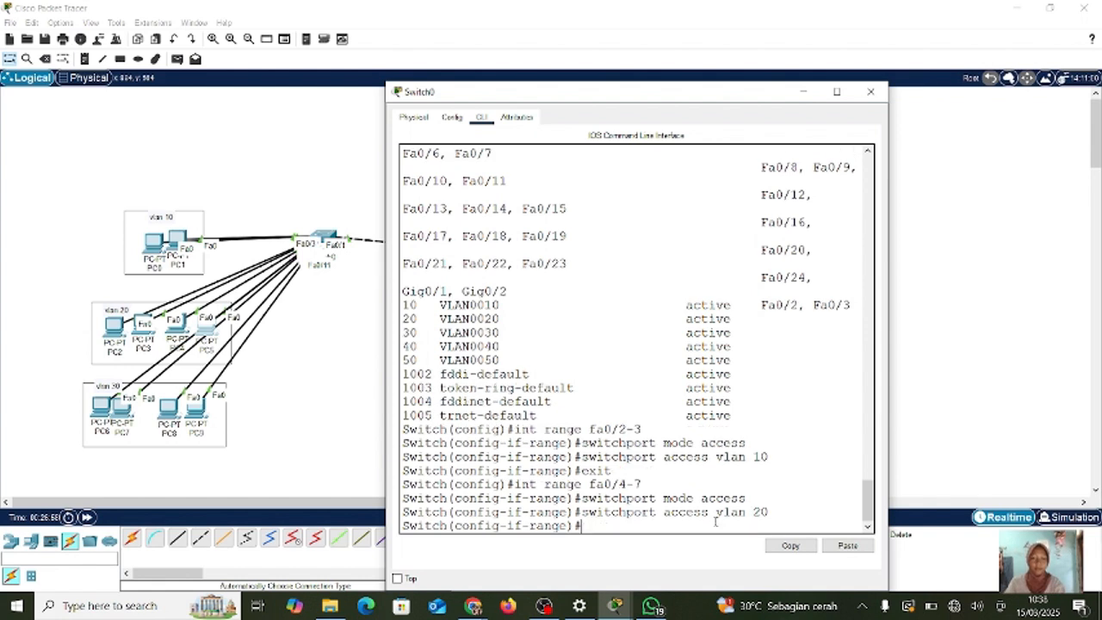
type("exit")
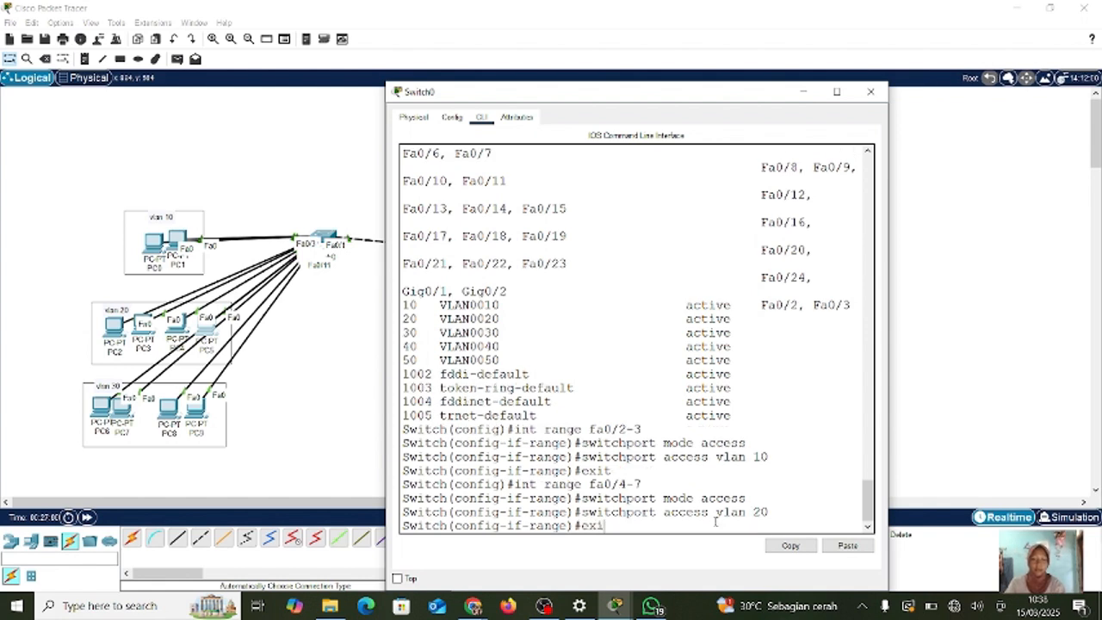
key("Return")
- Shift PC6 and PC9 to read their port labels, and enter interface range fa0/8-11 on Switch0
type("switchport mode access")
key("Up")
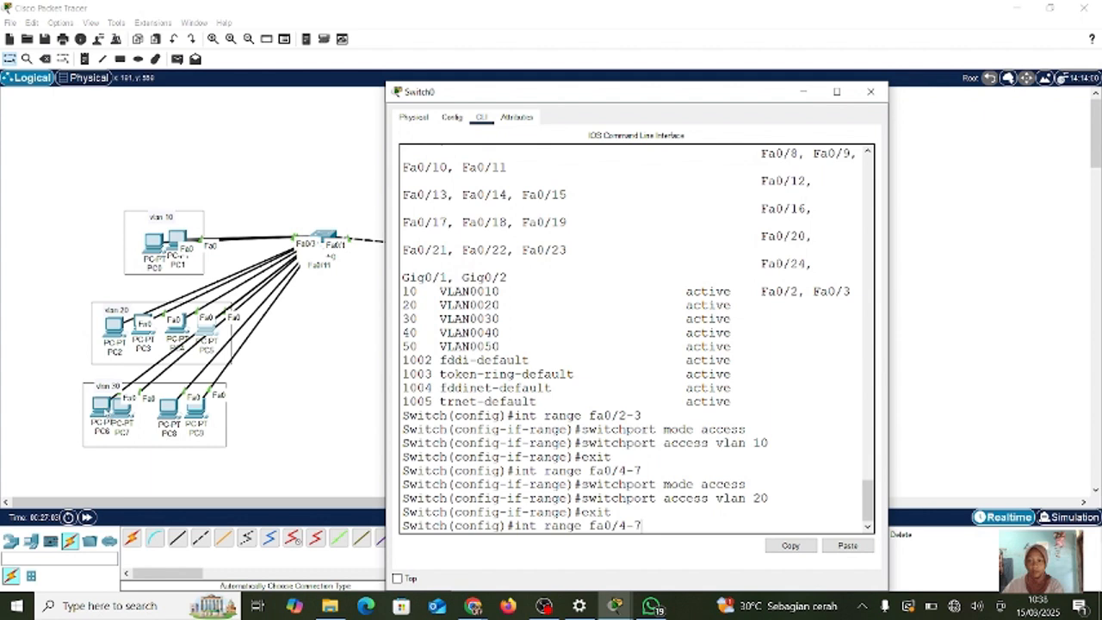
mouse_move(101, 406)
left_mouse_down()
mouse_move(66, 349)
mouse_move(93, 349)
mouse_move(102, 412)
left_mouse_up()
mouse_move(196, 408)
left_mouse_down()
mouse_move(332, 400)
mouse_move(202, 418)
left_mouse_up()
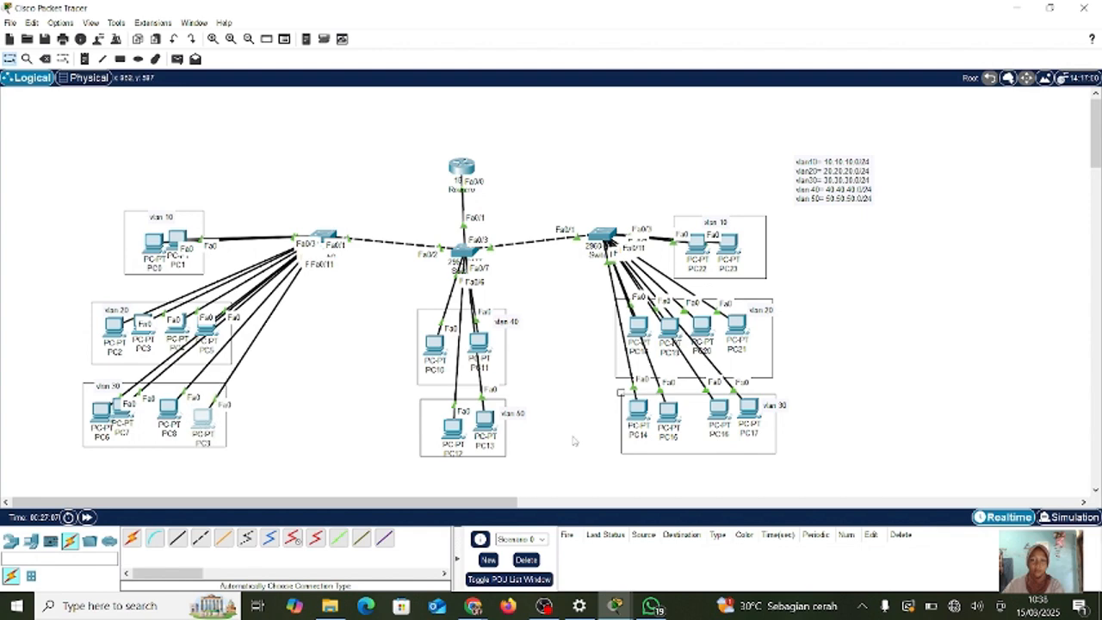
mouse_move(615, 605)
left_click(689, 541)
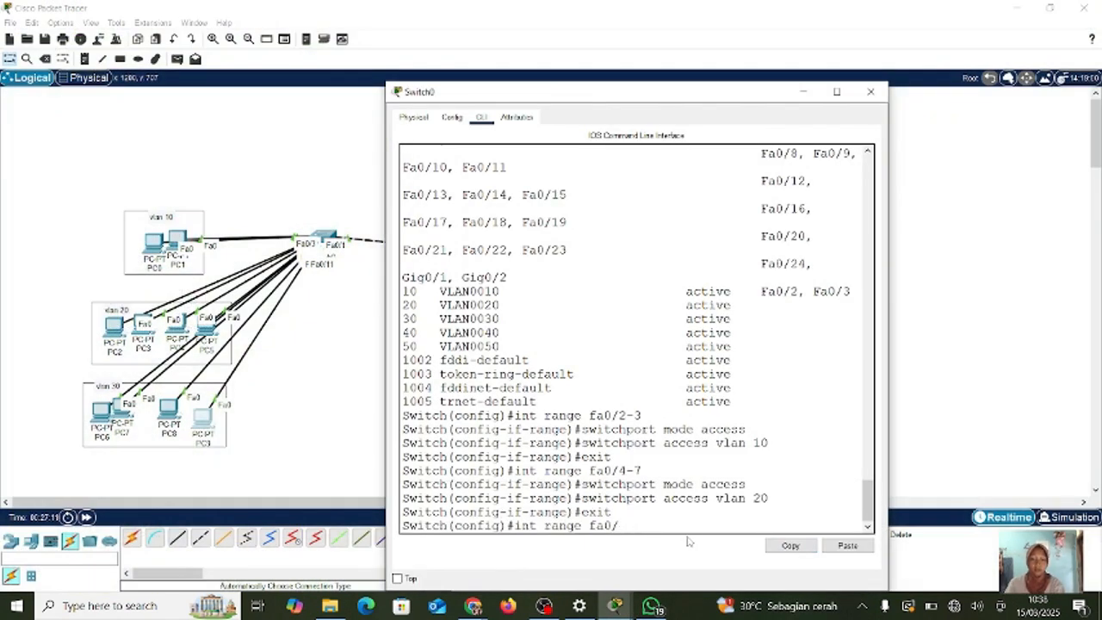
type("11")
key("Return")
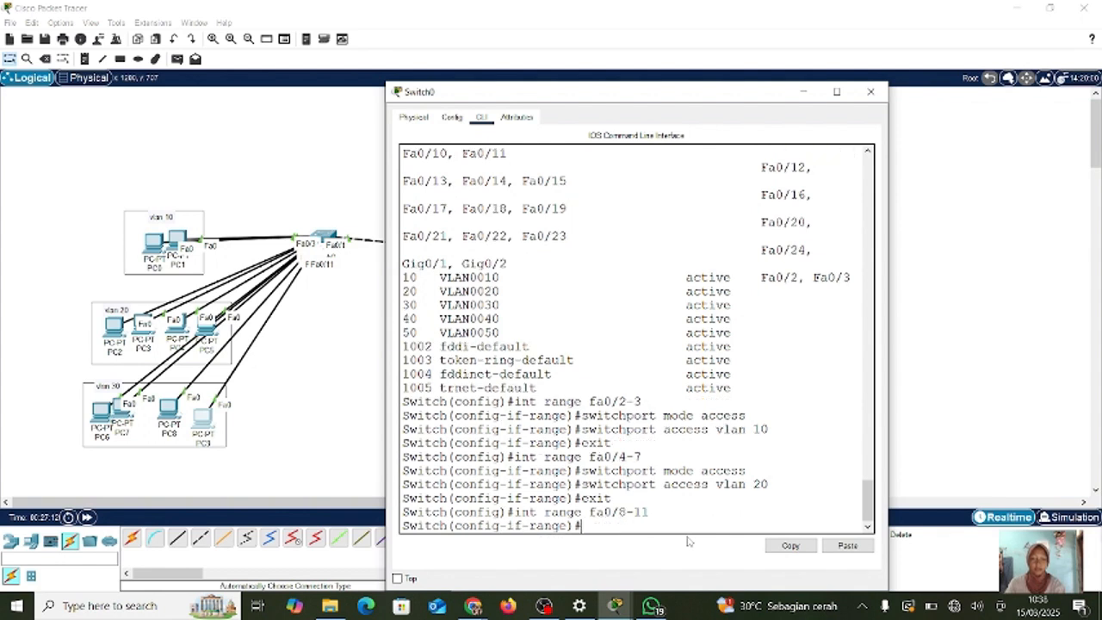
- Set ports fa0/8-11 on Switch0 to access mode by reusing the earlier switchport command
key("Up")
key("Up")
key("Up")
key("Up")
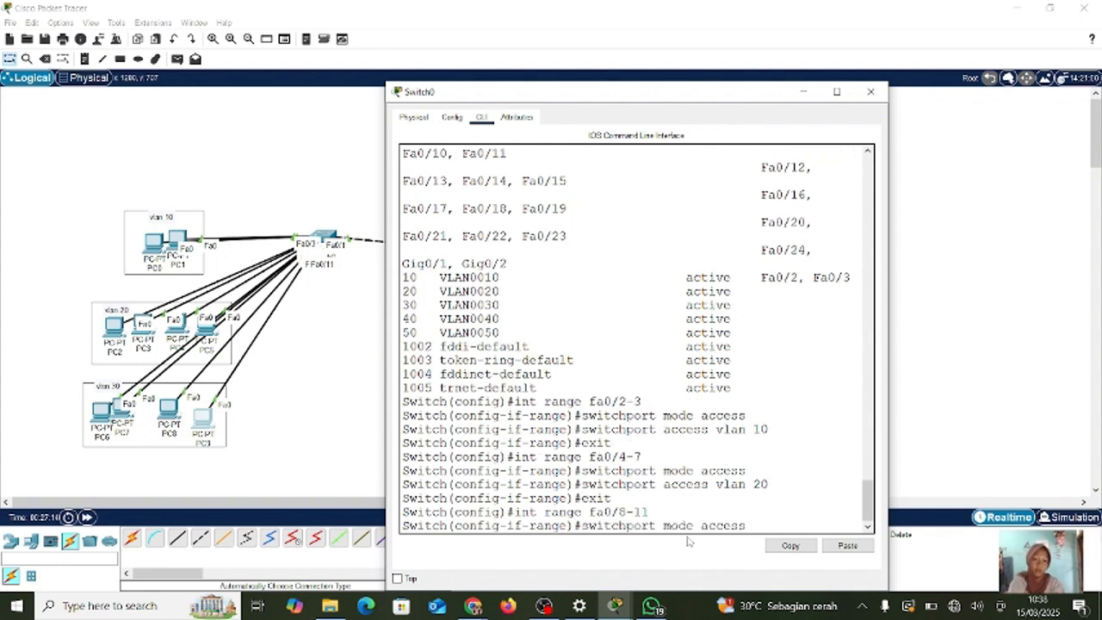
key("Return")
- Assign ports fa0/8-11 on Switch0 to access VLAN 30 and exit to global configuration mode
key("Up")
key("Up")
key("Up")
key("Up")
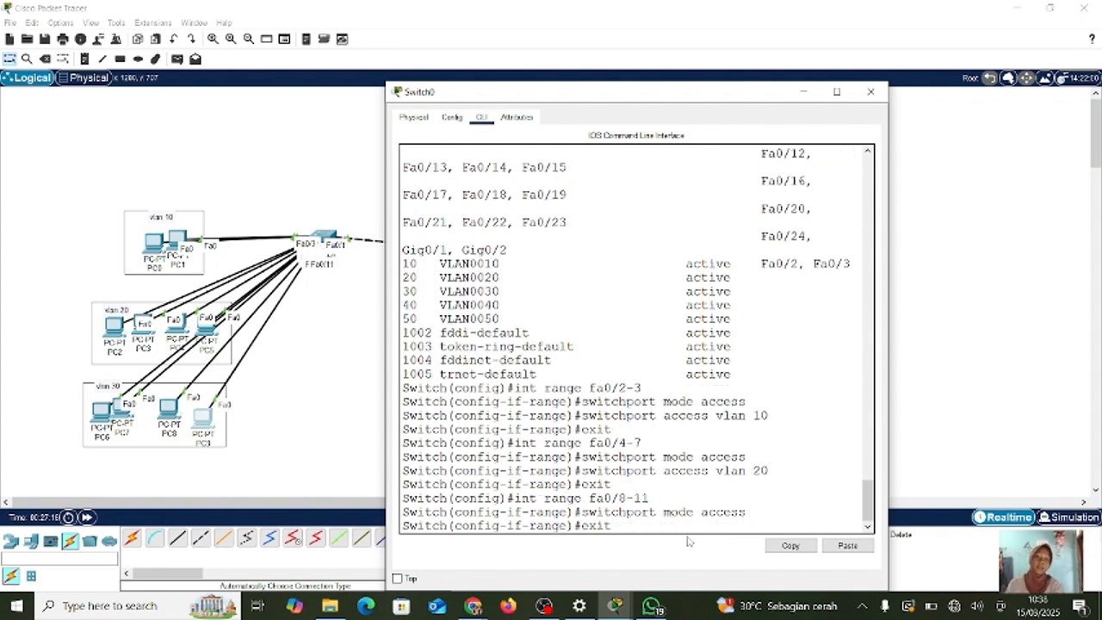
key("Down")
key("Up")
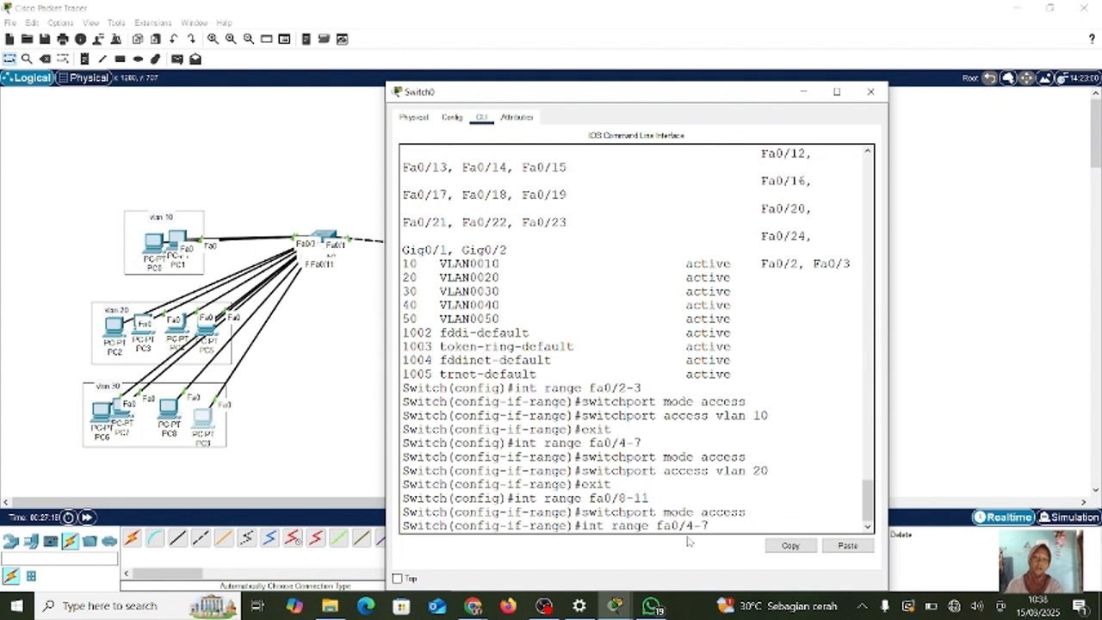
key("Down")
key("Down")
key("Down")
key("Up")
key("BackSpace")
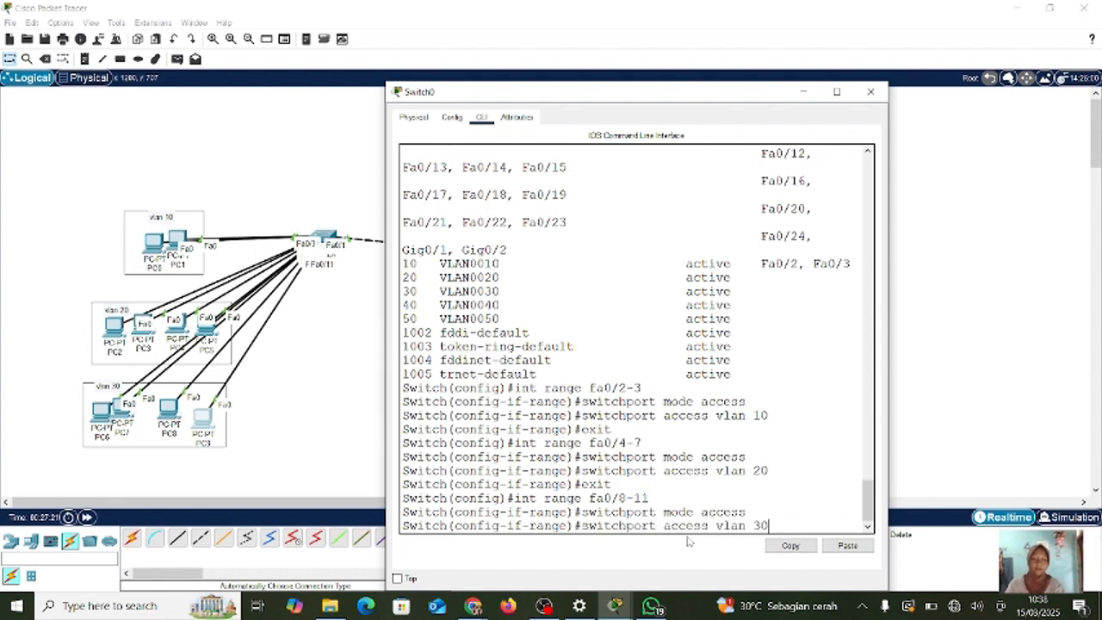
key("Return")
type("exit")
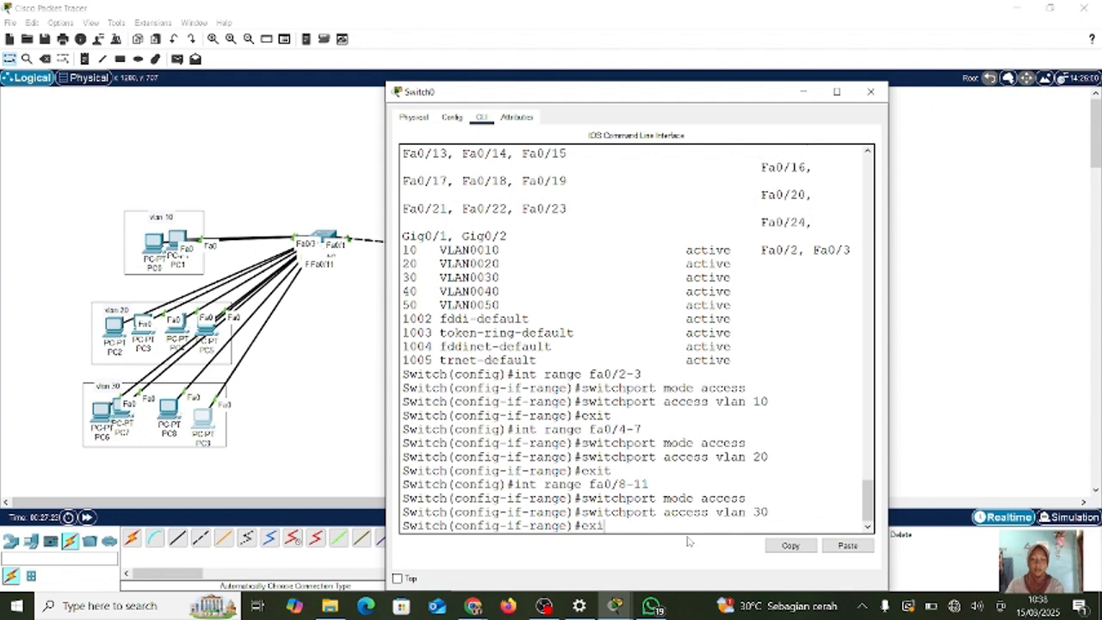
key("Return")
key("Up")
key("Up")
key("Up")
key("Up")
key("Up")
key("Up")
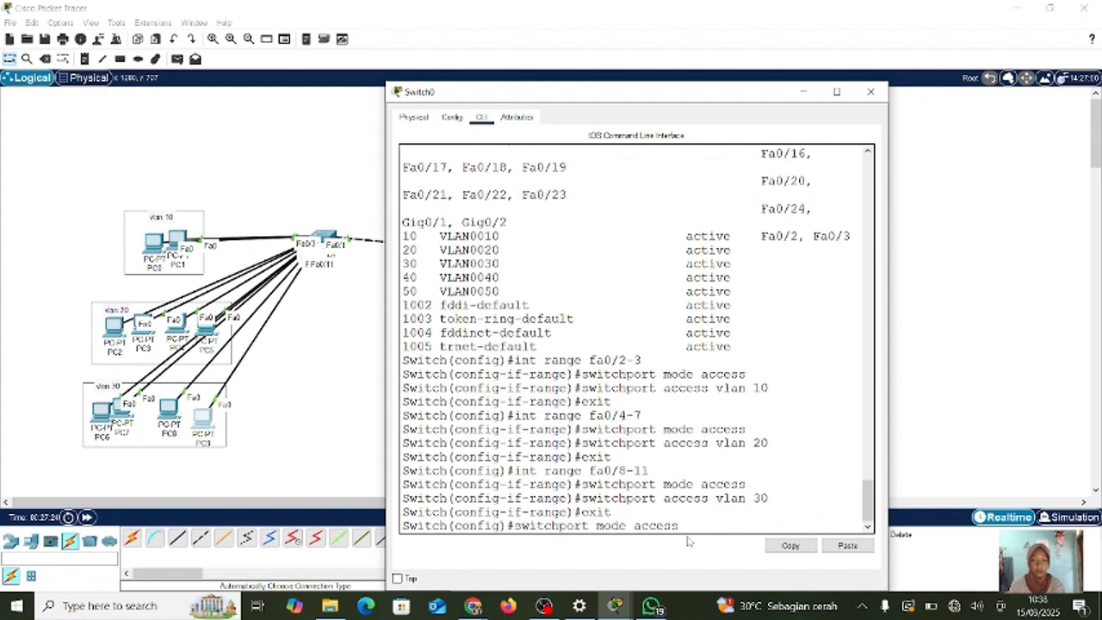
key("Up")
key("Up")
key("Up")
key("Up")
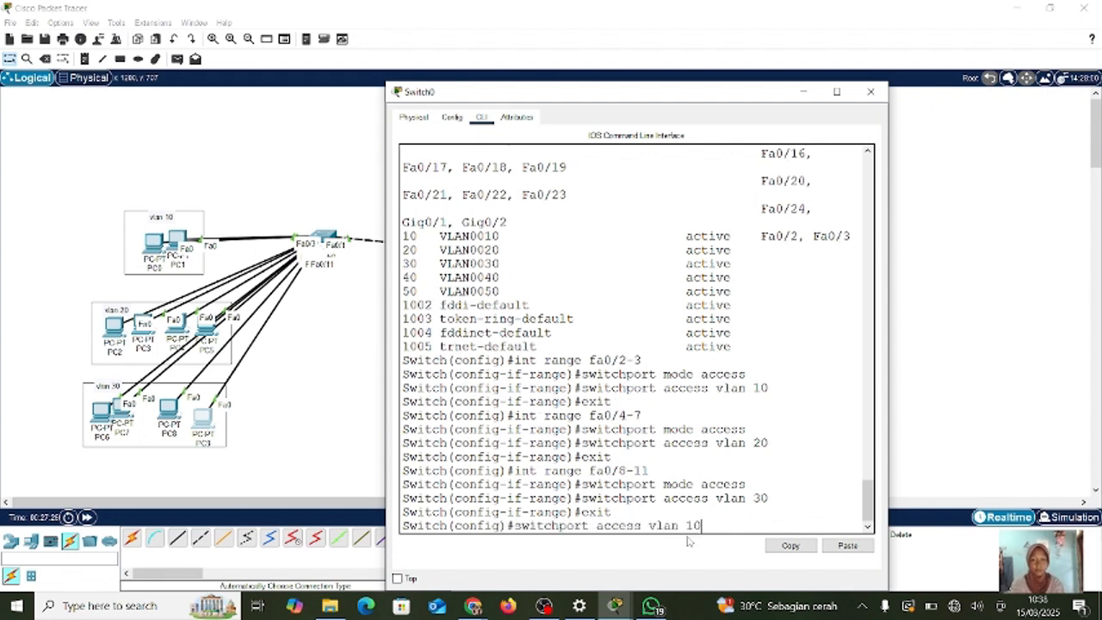
key("Down")
key("Down")
key("Down")
key("Down")
key("Down")
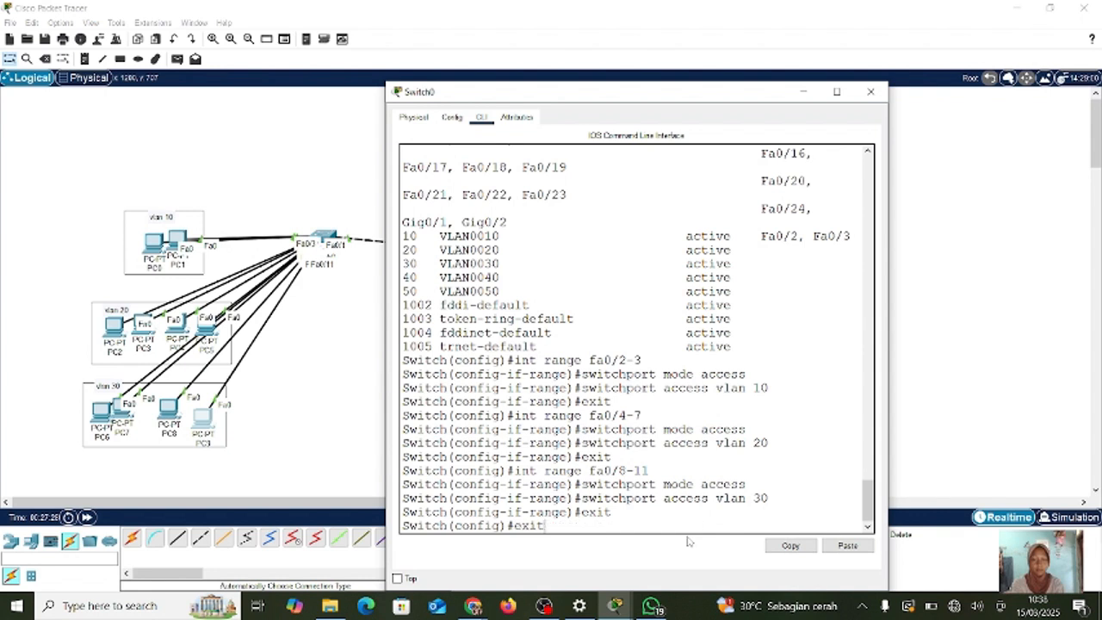
key("Down")
key("Down")
key("Down")
key("Down")
key("Down")
- Display Switch0's brief VLAN table to check the port assignments of VLANs 10, 20 and 30, and minimize its window
type("do show")
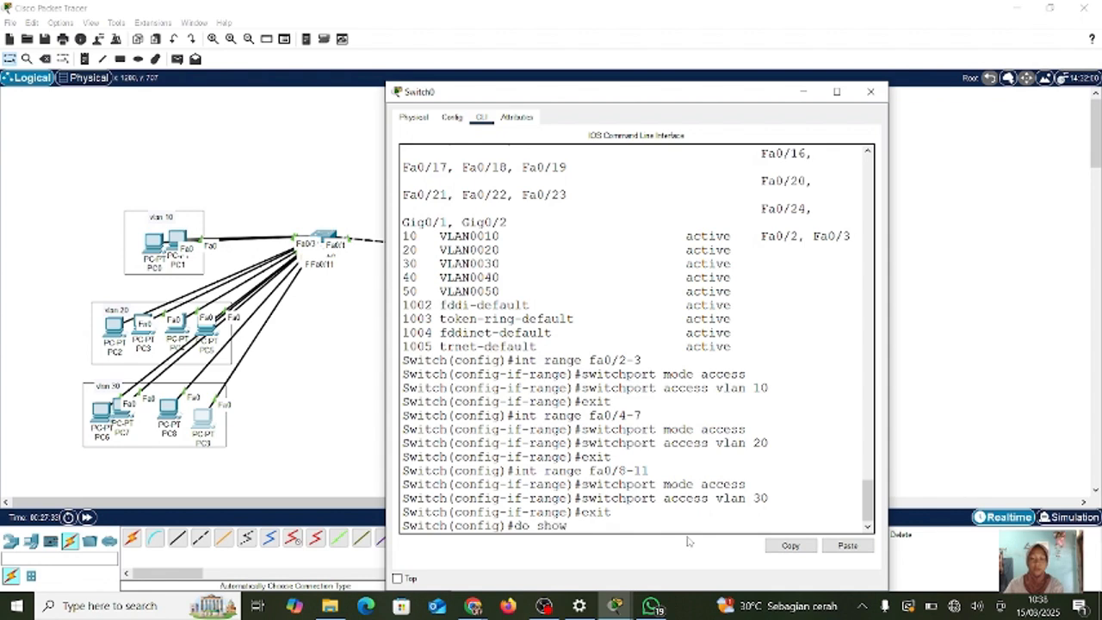
type(" vlan brief")
key("Return")
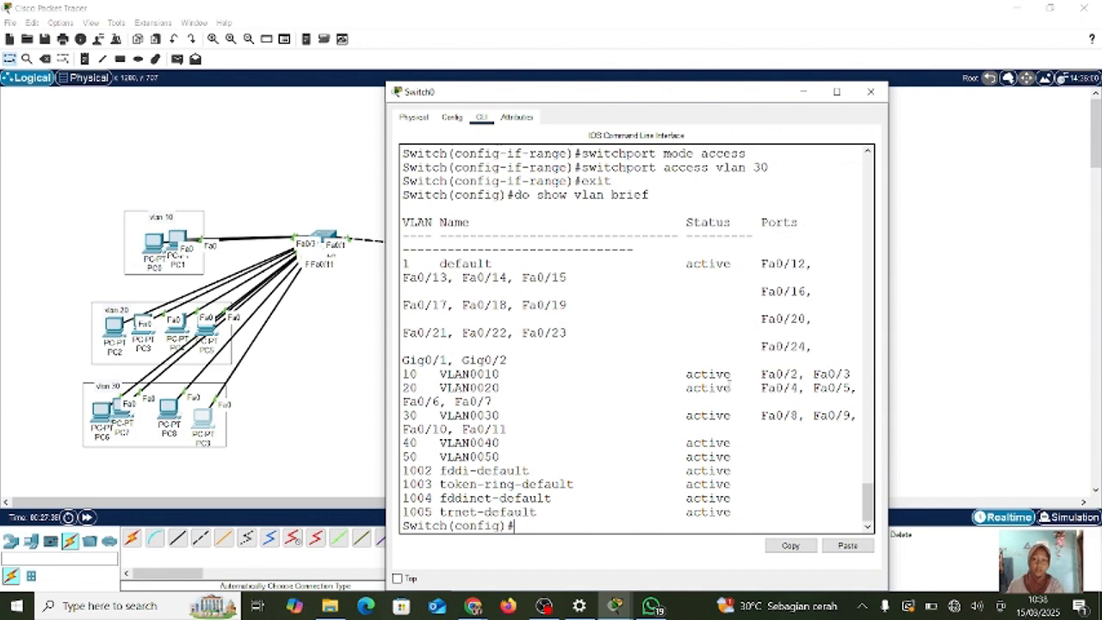
left_click(803, 91)
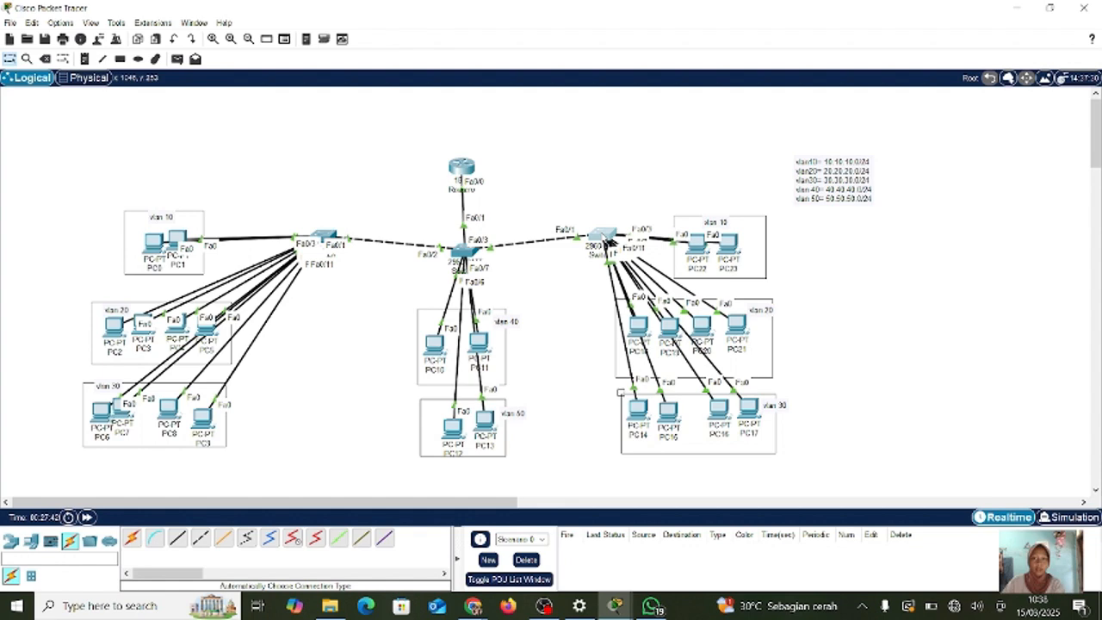
- Open Switch2's command line interface and enter privileged EXEC mode
left_click(606, 241)
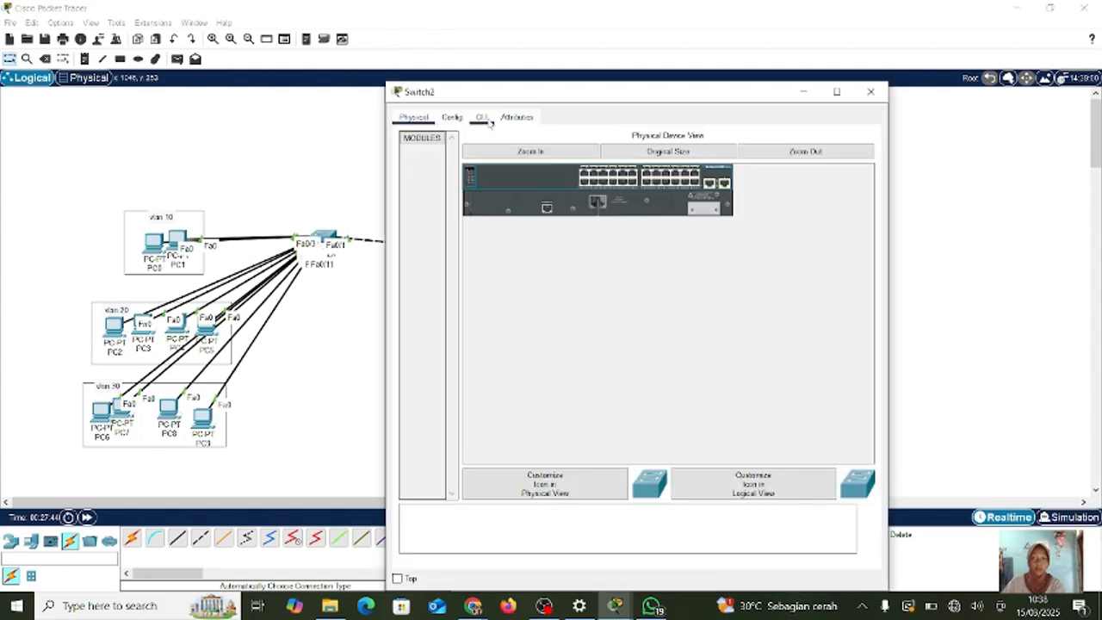
left_click(482, 117)
key("Return")
key("Return")
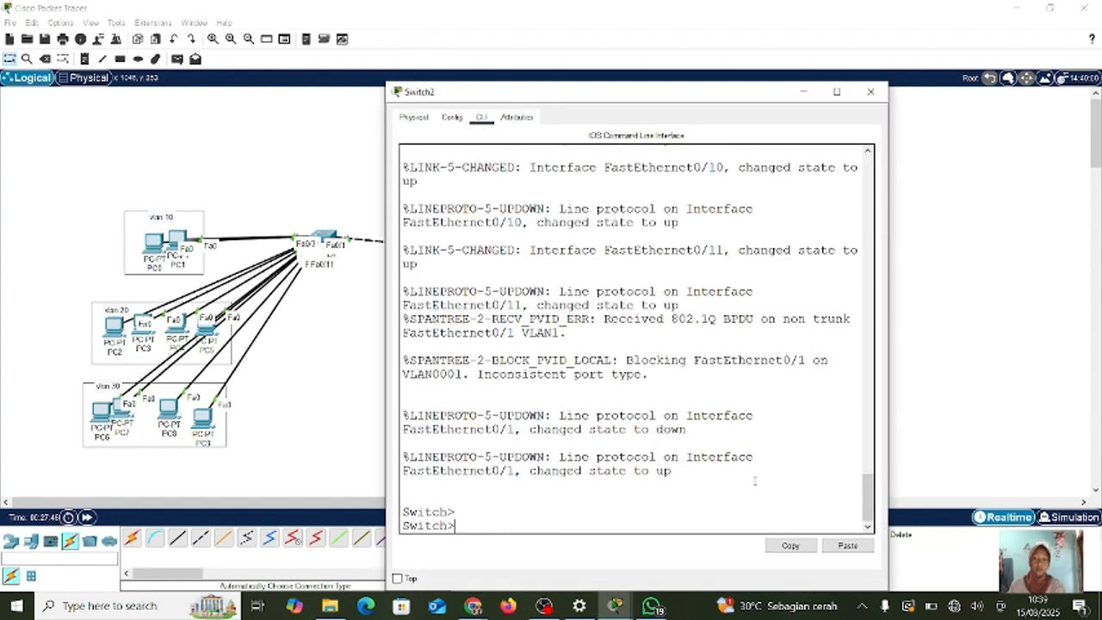
type("en")
key("Return")
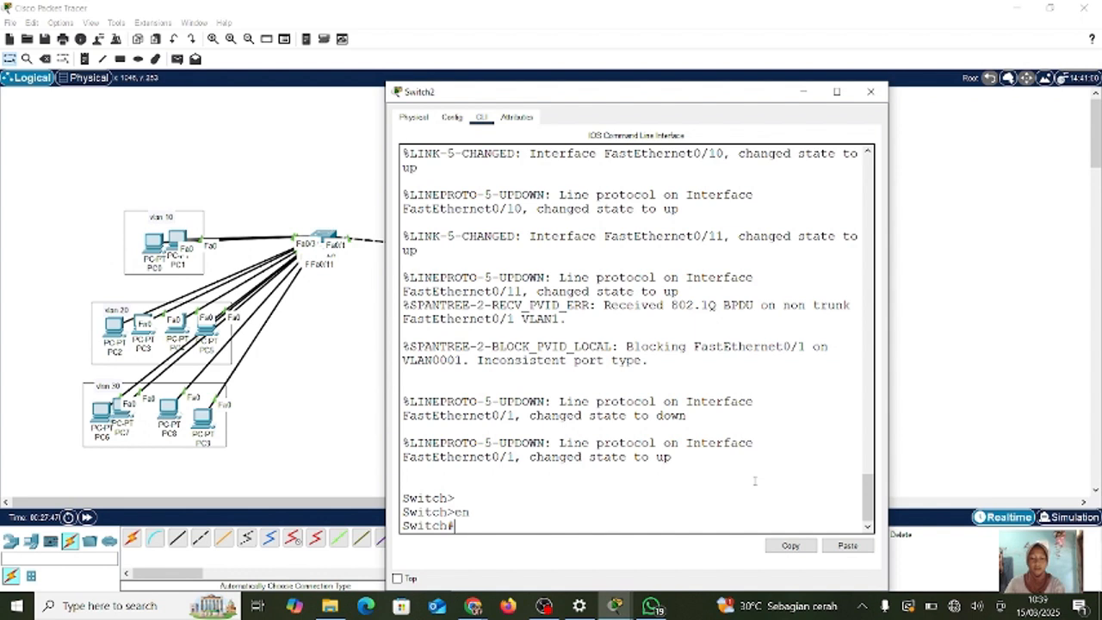
- Enter global configuration mode on Switch2 with the conf command, accepting terminal as the source
type("ch#onf")
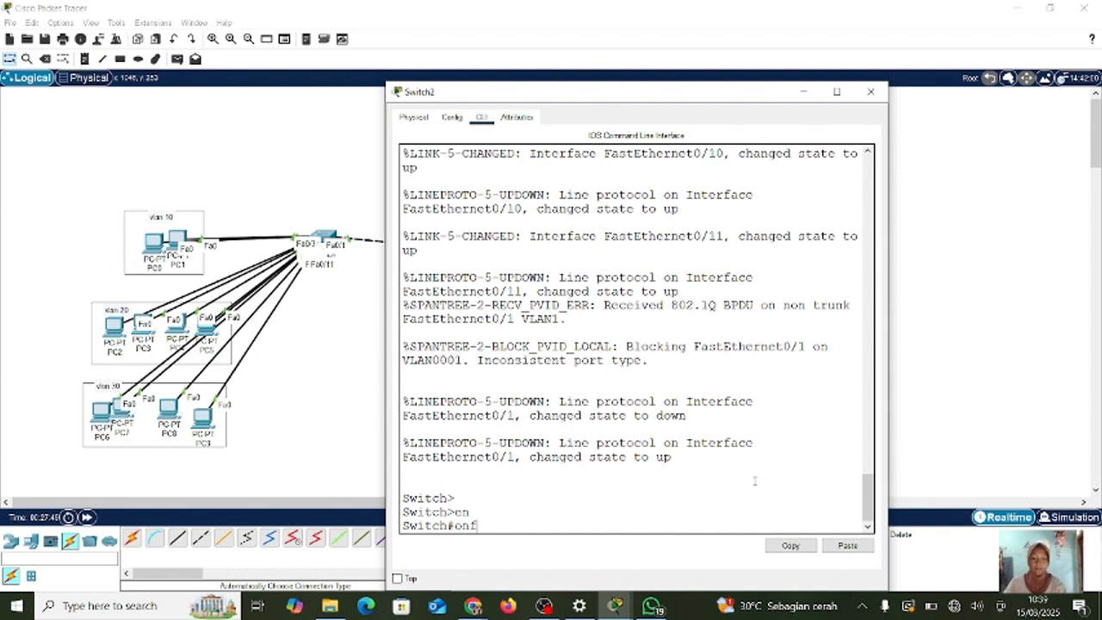
key("BackSpace")
key("BackSpace")
key("BackSpace")
key("BackSpace")
type("conf")
key("Return")
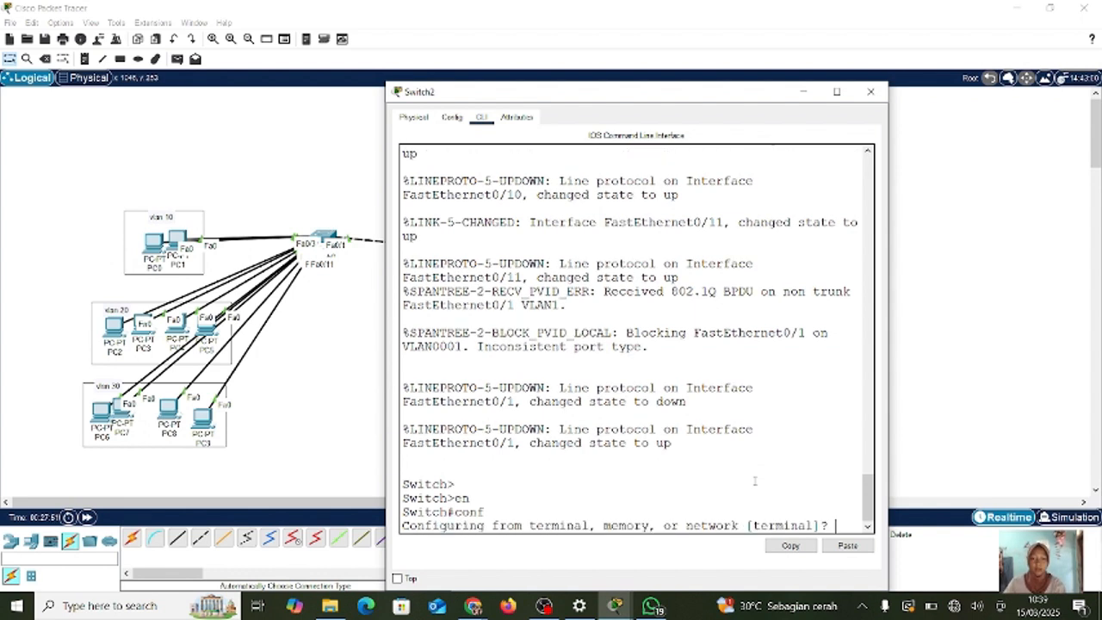
key("Return")
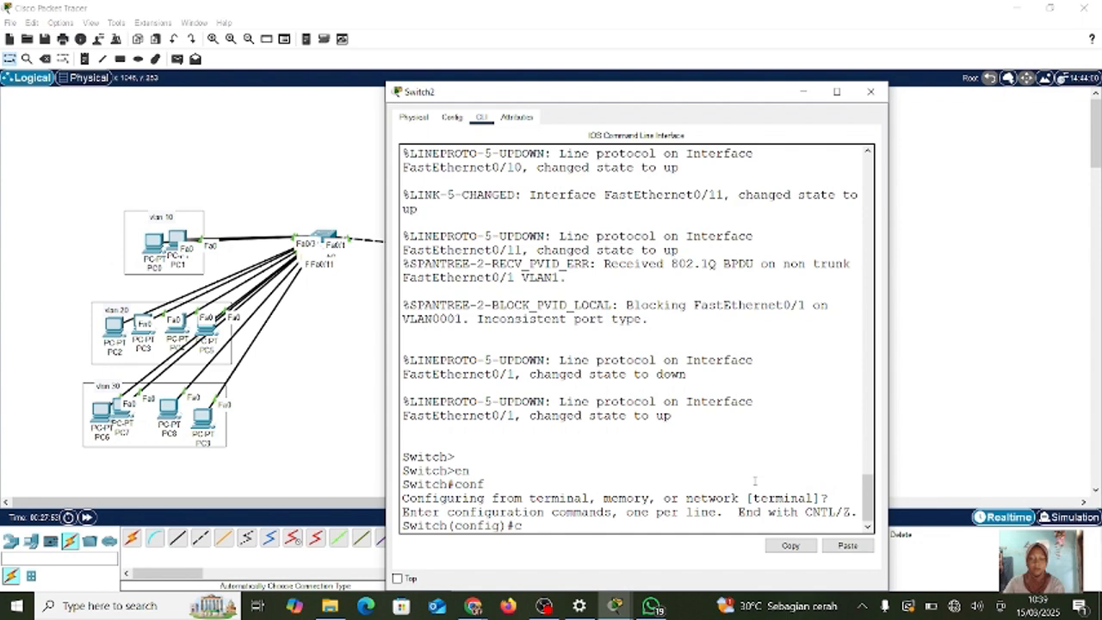
type("conf t")
key("Return")
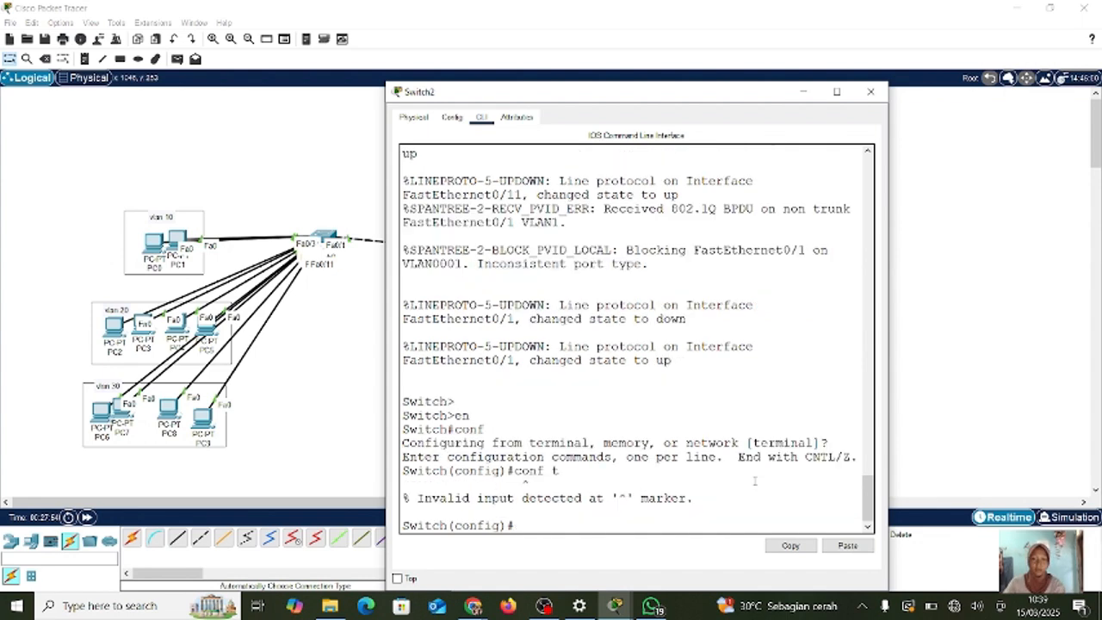
key("Return")
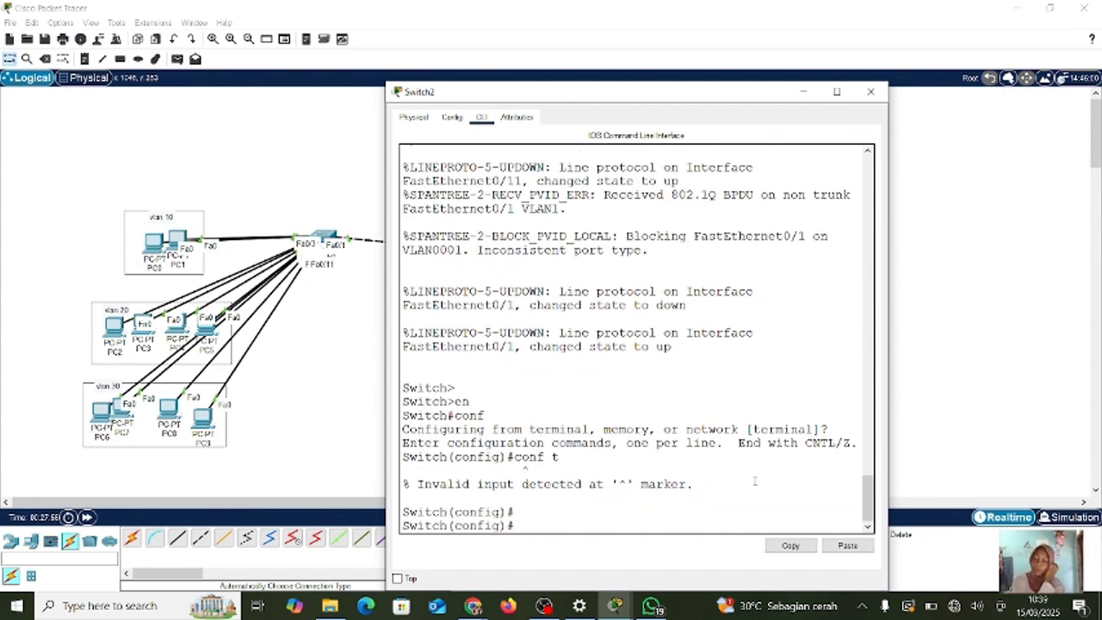
- Create VLANs 10 and 20 on Switch2, exiting to global configuration mode after each one
type("vlan 10")
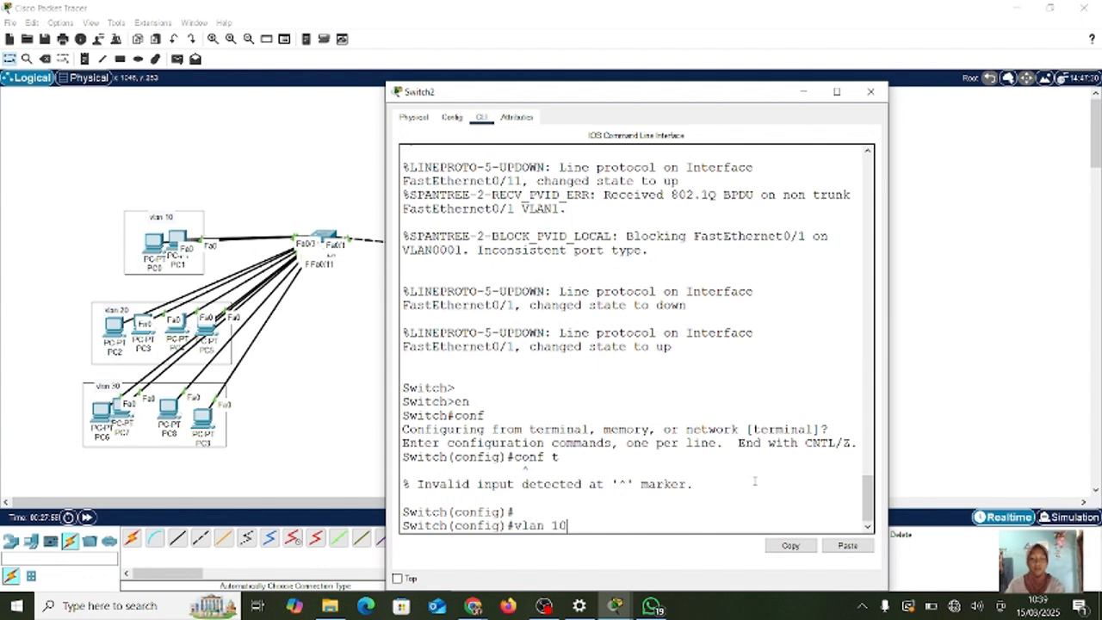
key("Return")
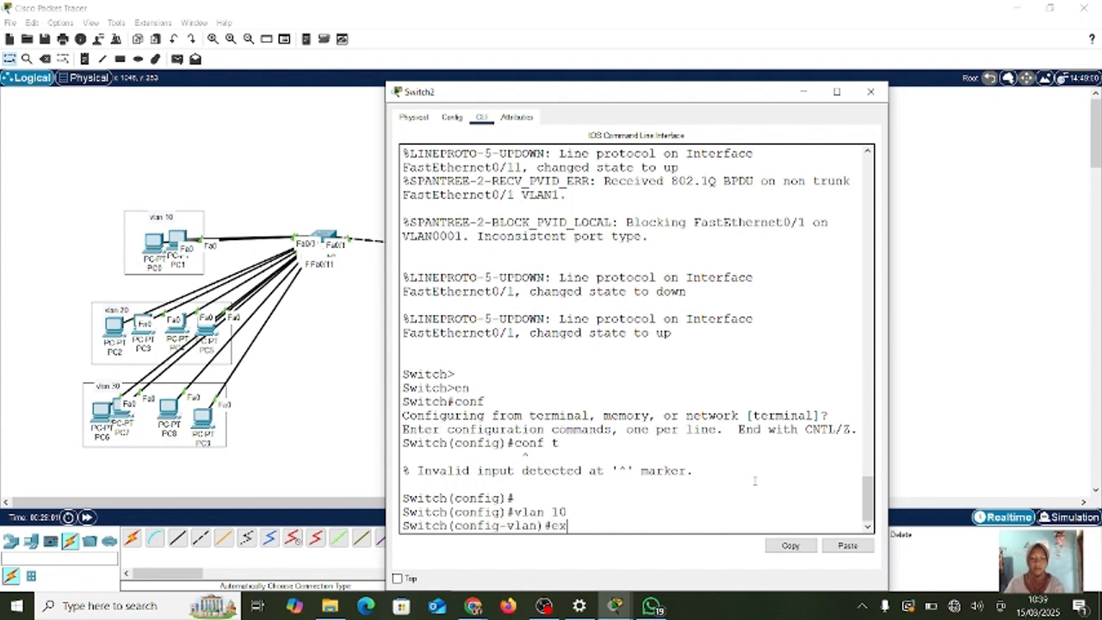
type("ex")
key("Return")
type("vlan 20")
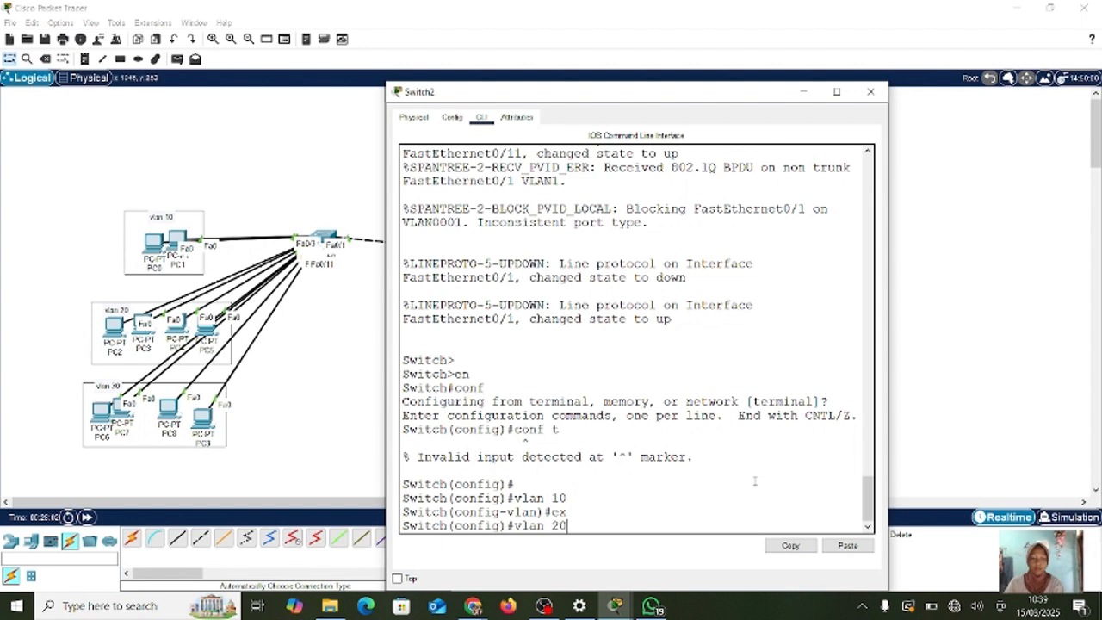
key("Return")
type("ex")
key("Return")
- Create VLANs 30 and 40 on Switch2, exiting to global configuration mode after each one
type("vlan 30")
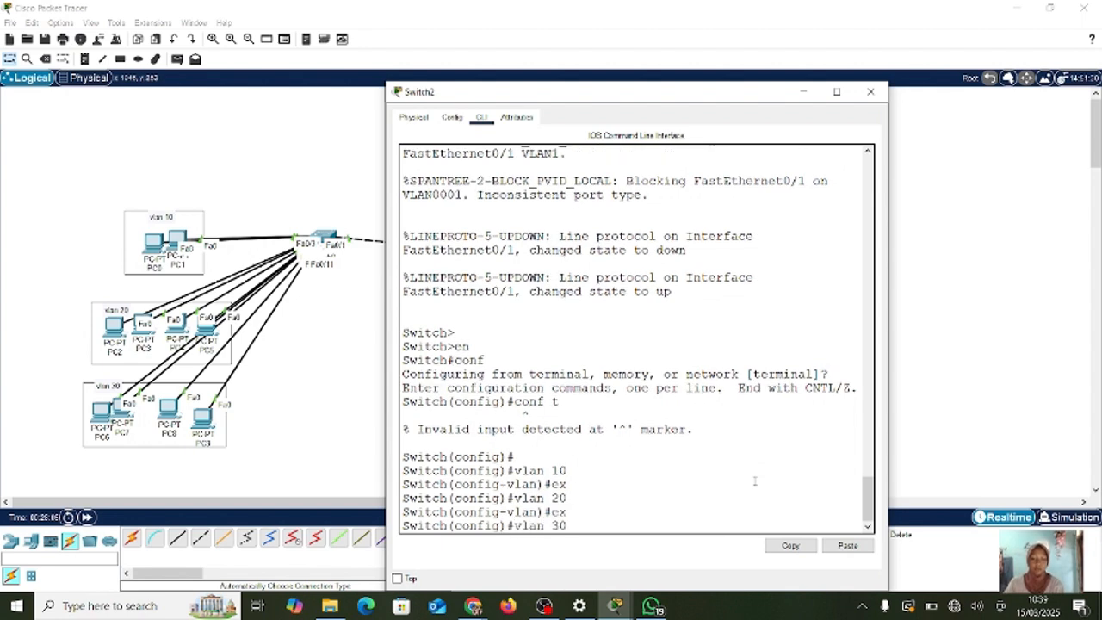
key("Return")
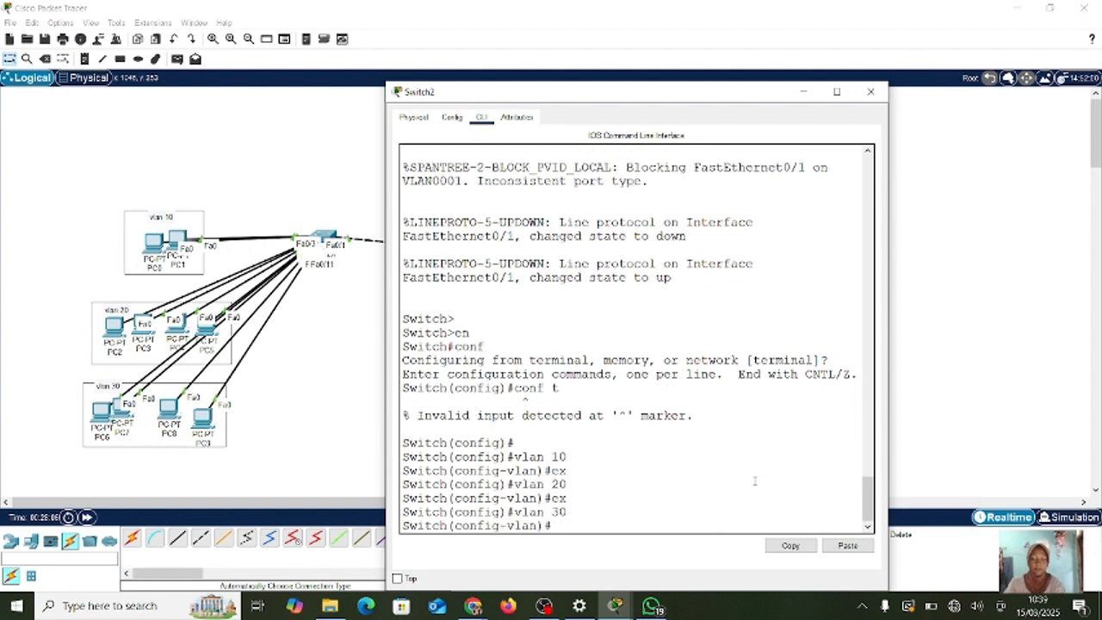
type("ex")
key("Return")
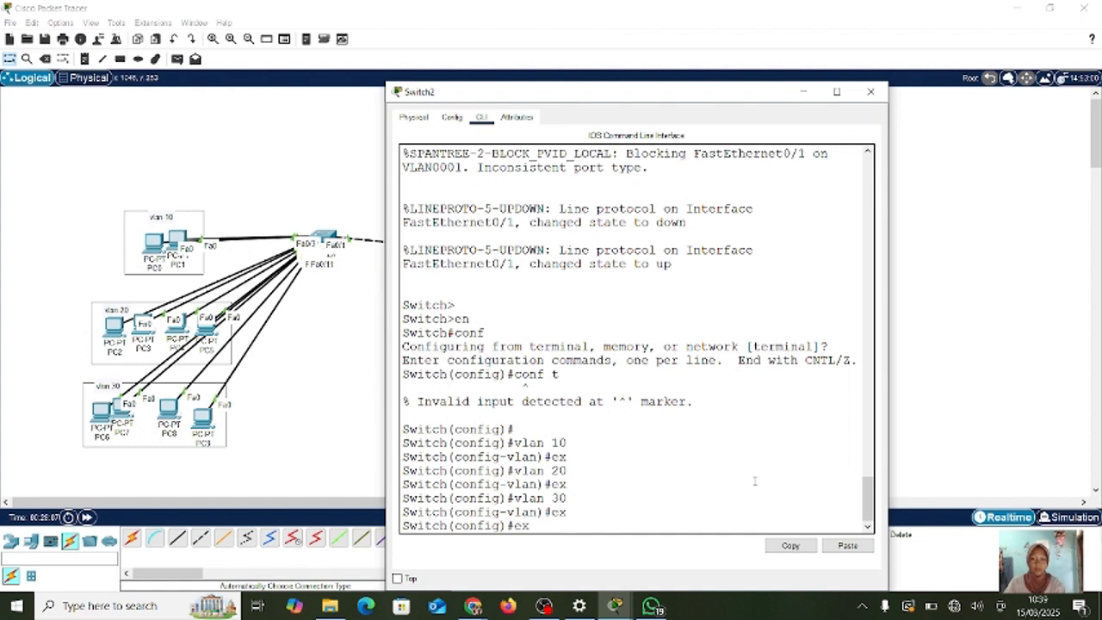
key("Up")
key("BackSpace")
type("40")
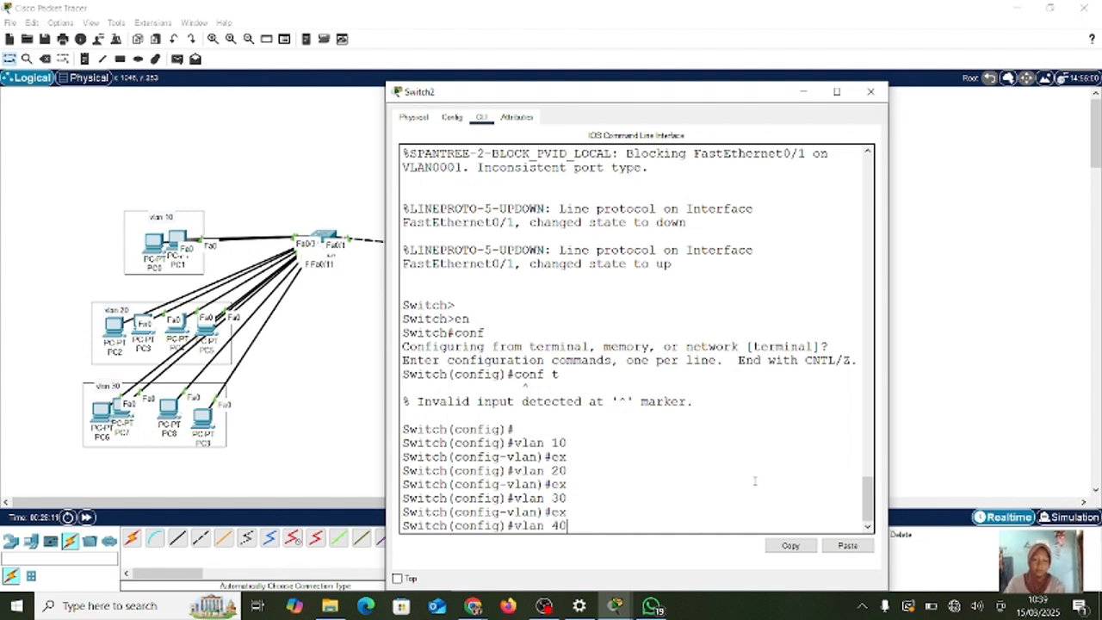
key("Return")
key("Return")
type("ex")
key("Return")
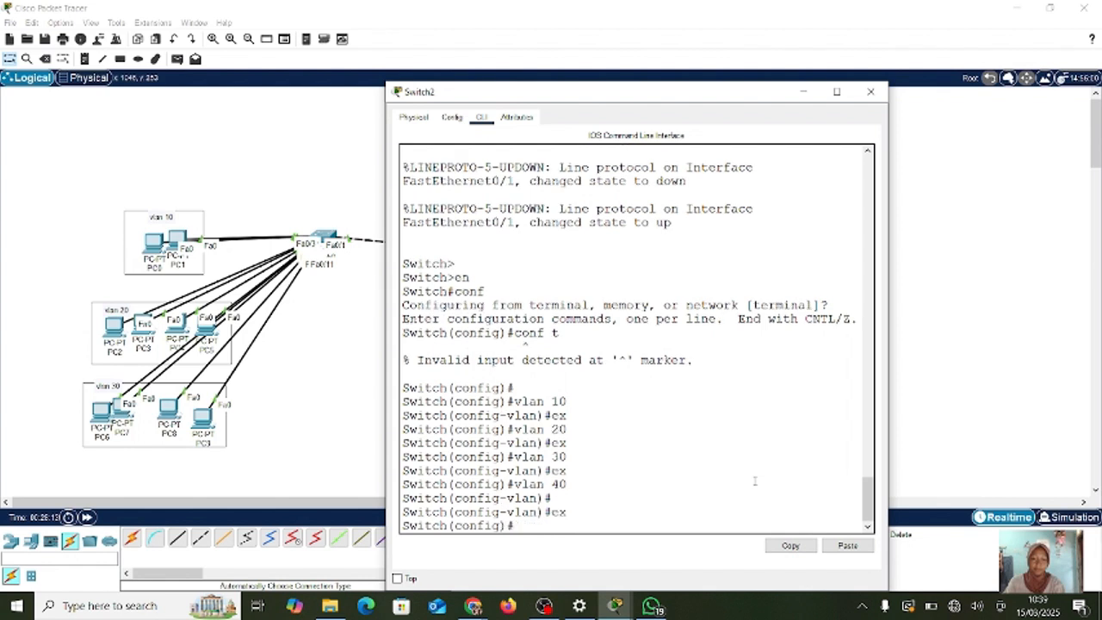
- Create VLAN 50 on Switch2 and exit to global configuration mode
key("Up")
key("Up")
key("BackSpace")
key("BackSpace")
type("50")
key("Return")
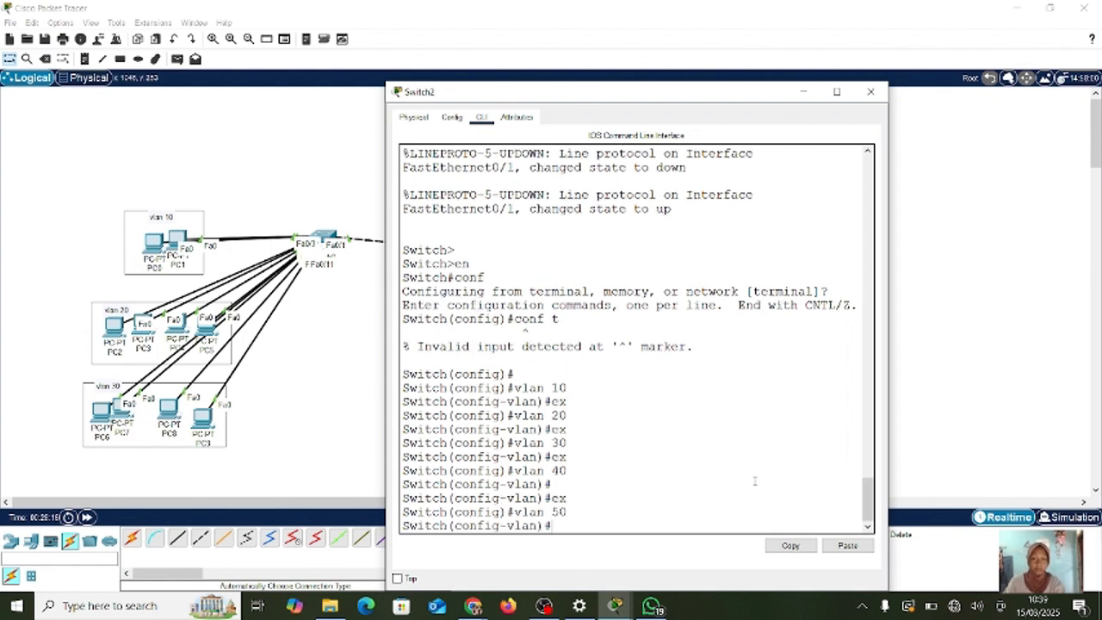
type("ex")
key("Return")
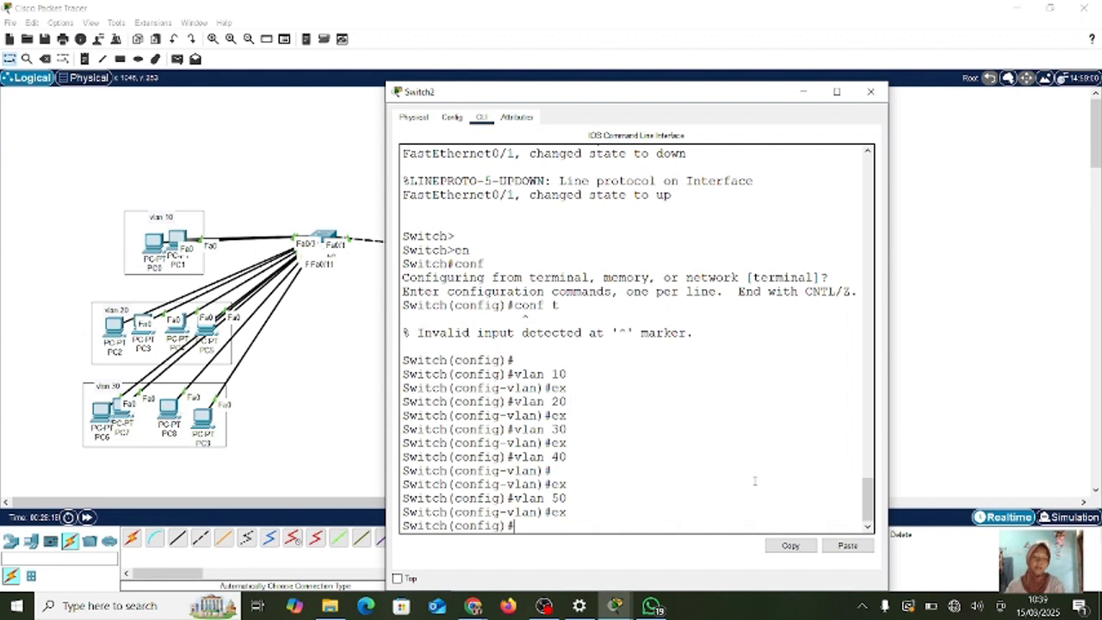
- Display Switch2's brief VLAN table and move its window aside to uncover the switch's PCs in the topology
type("do show vlan brief")
key("Return")
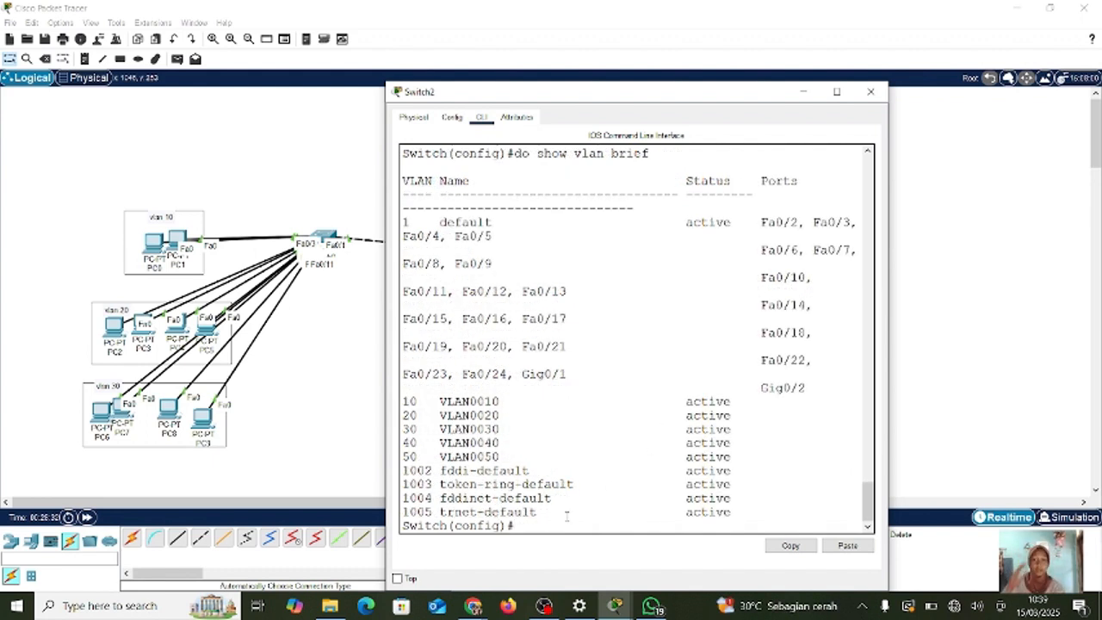
left_click_drag(706, 101, 377, 82)
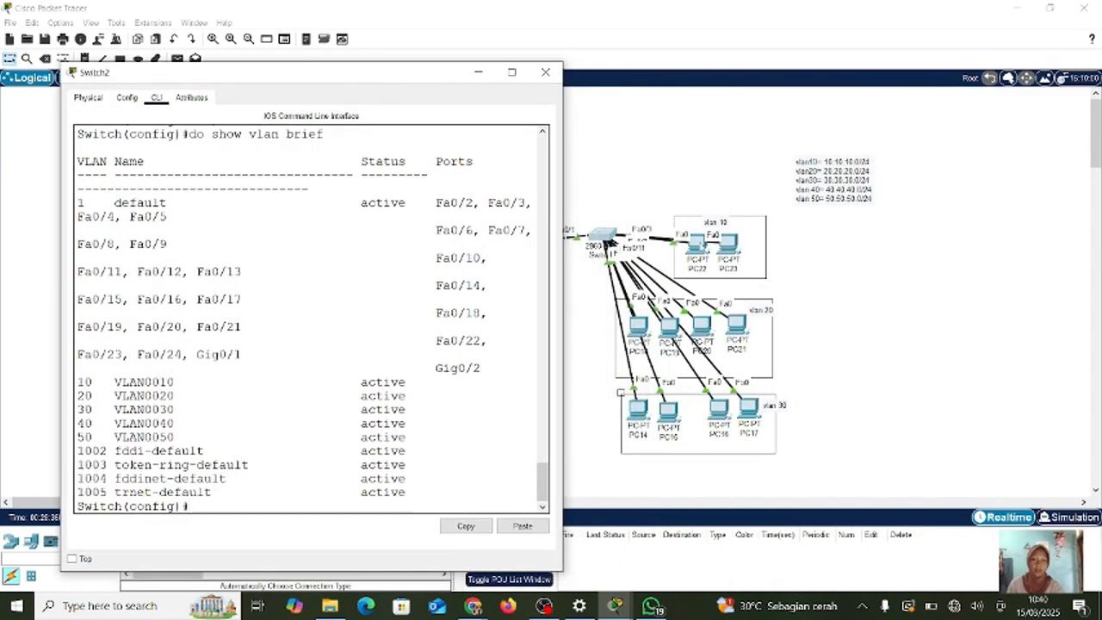
- Shift PC23 slightly away from PC22 within Switch2's VLAN 10 group, and bring Switch2's command line window back
left_click(609, 245)
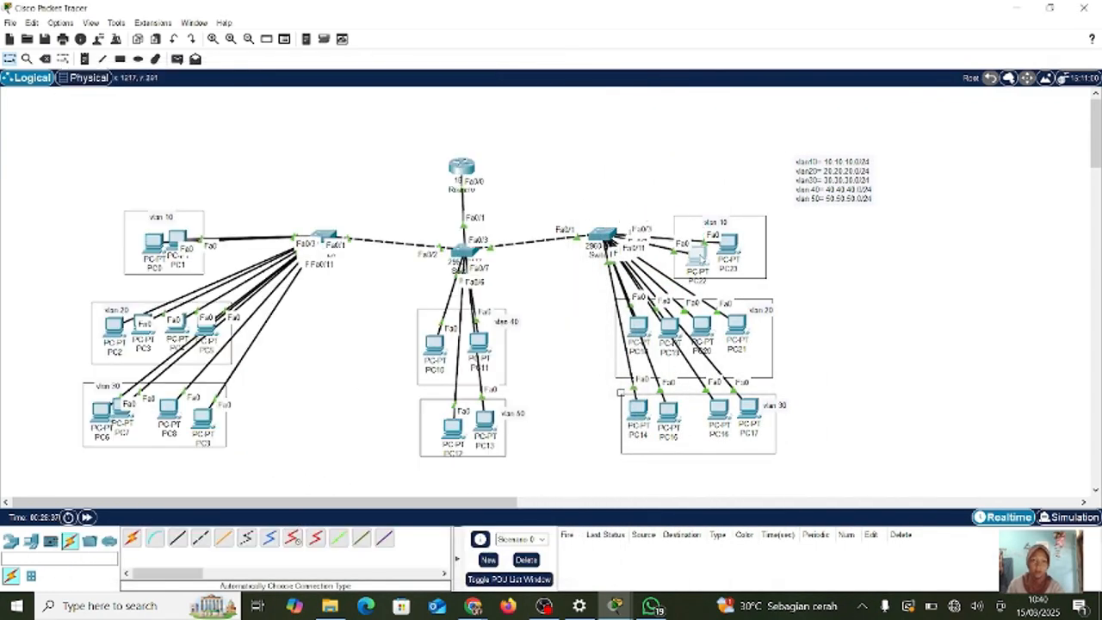
left_click_drag(702, 258, 739, 251)
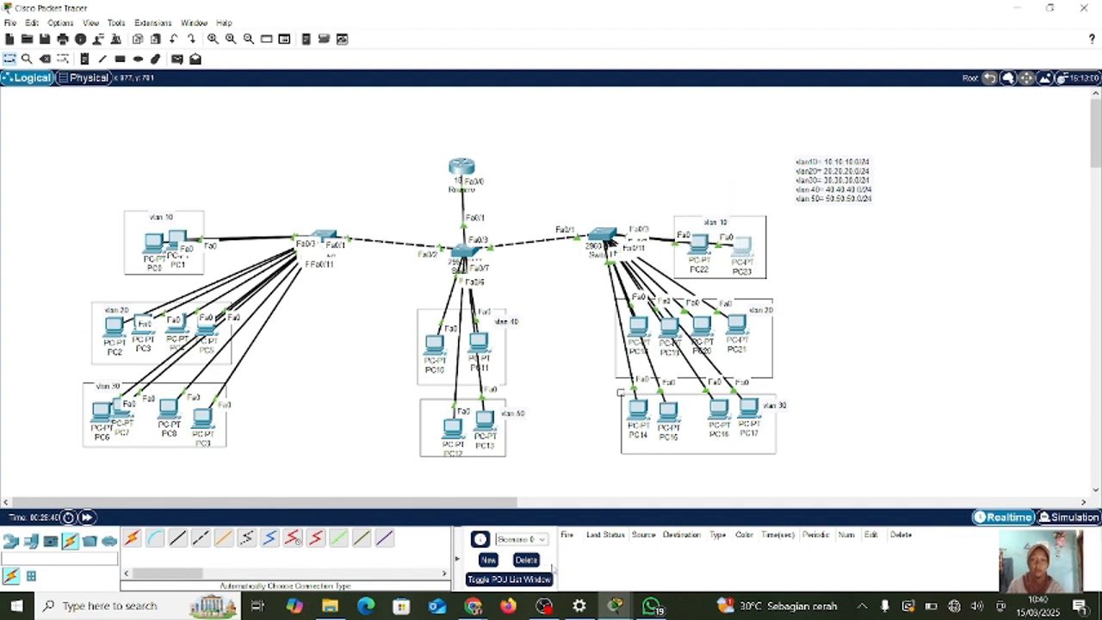
mouse_move(615, 605)
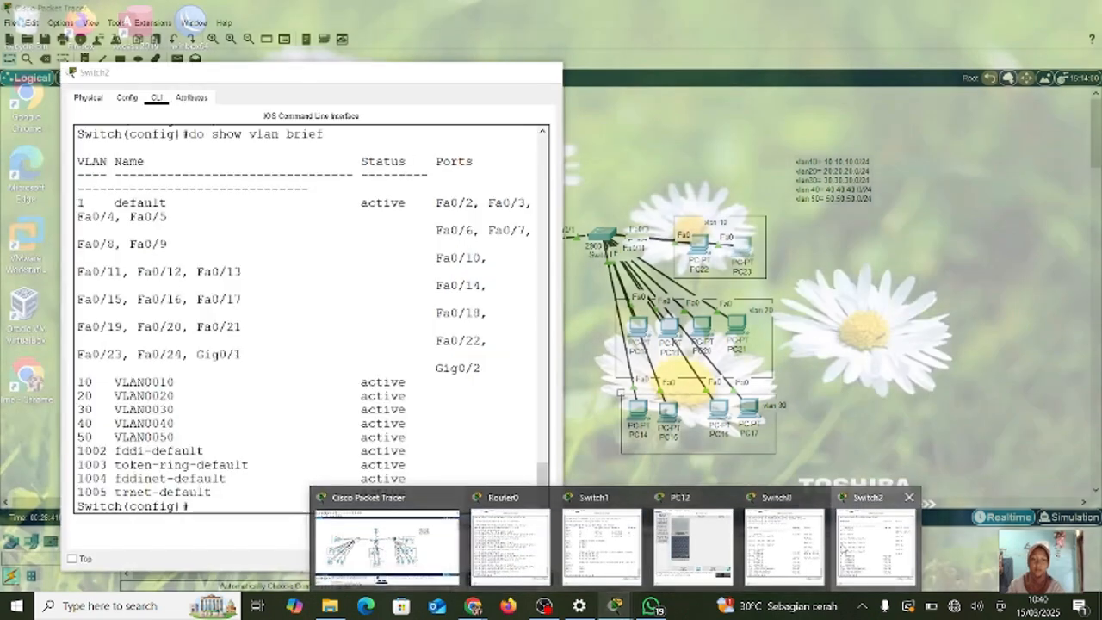
left_click(873, 547)
- Select the interface range fa0/2-3 on Switch2 and set its switchport mode to access
type("int")
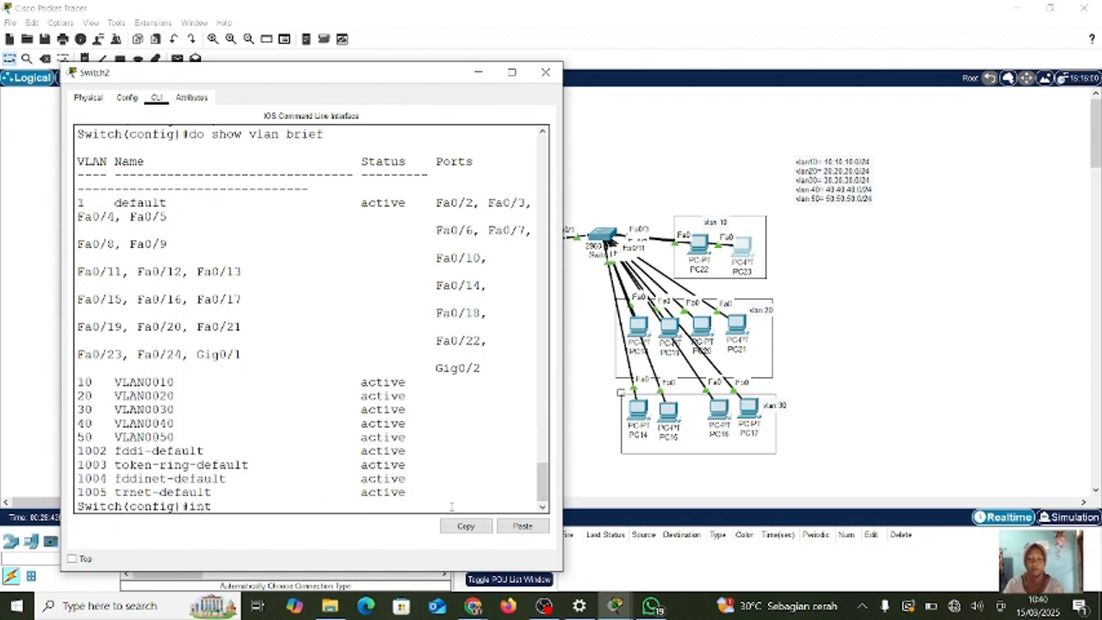
type(" range fa")
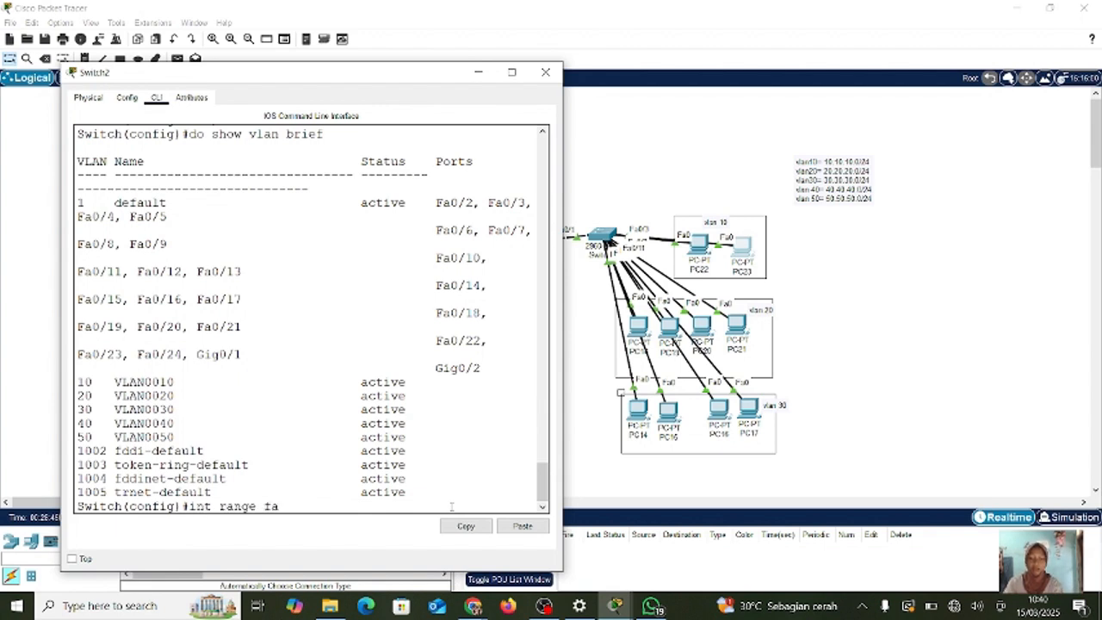
type("0/2-")
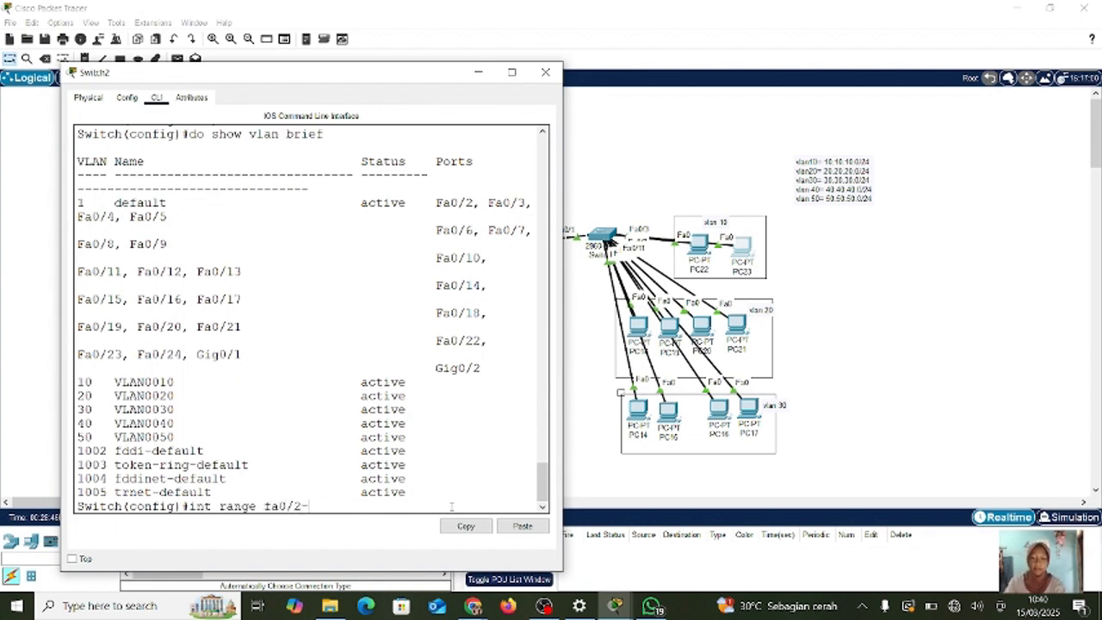
type("3")
key("Return")
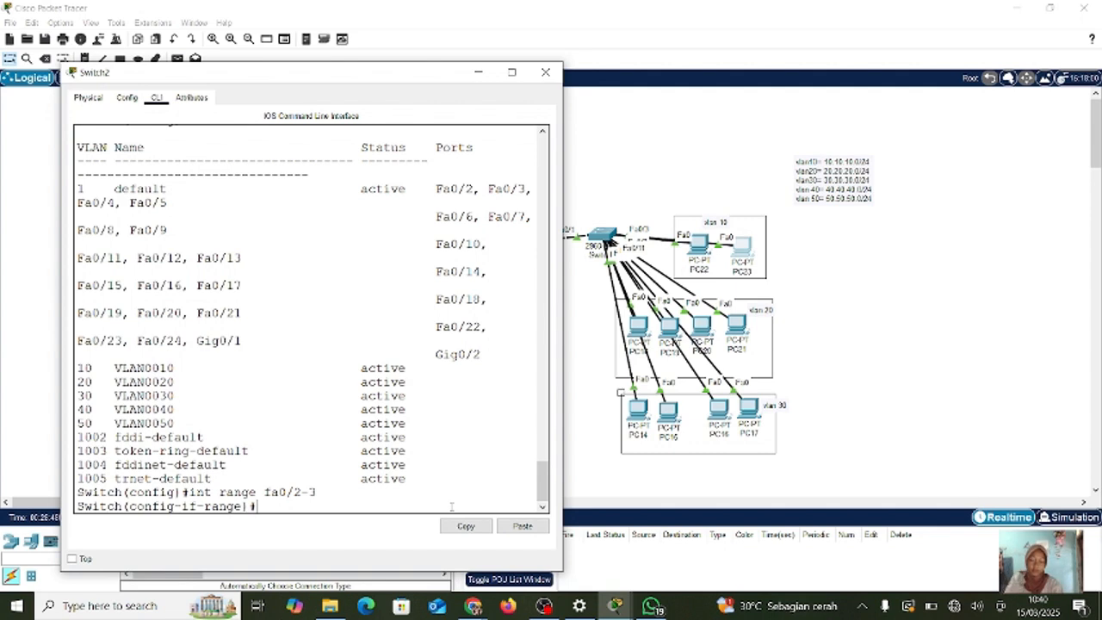
type("swi")
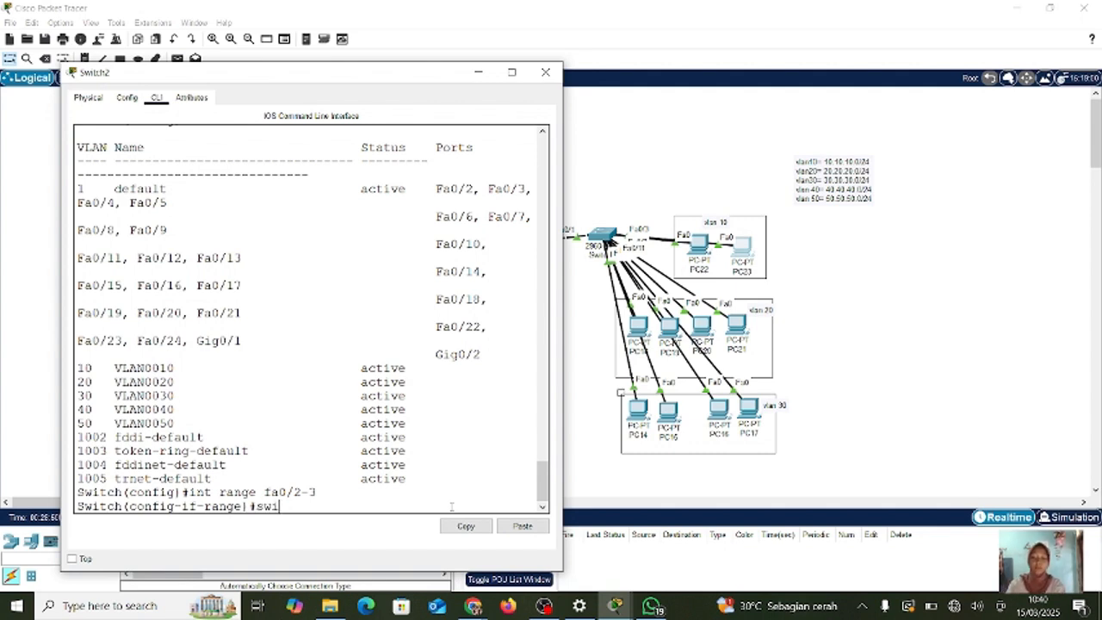
type("tchport mo")
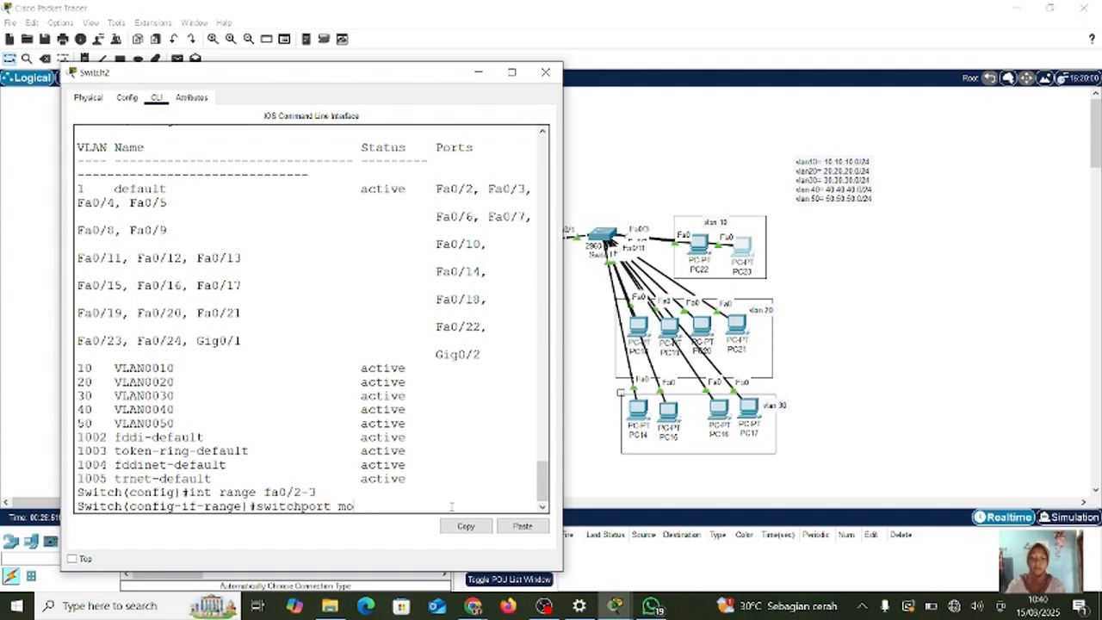
type("de access")
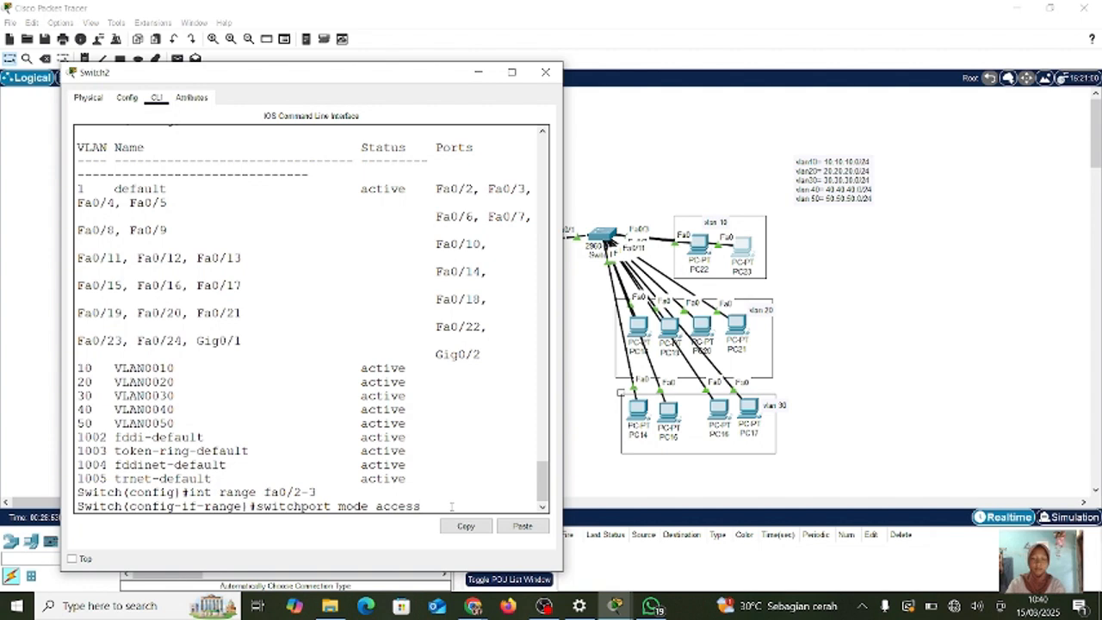
key("Return")
- Assign ports fa0/2-3 on Switch2 to access VLAN 10 and exit to global configuration mode
key("Up")
key("Up")
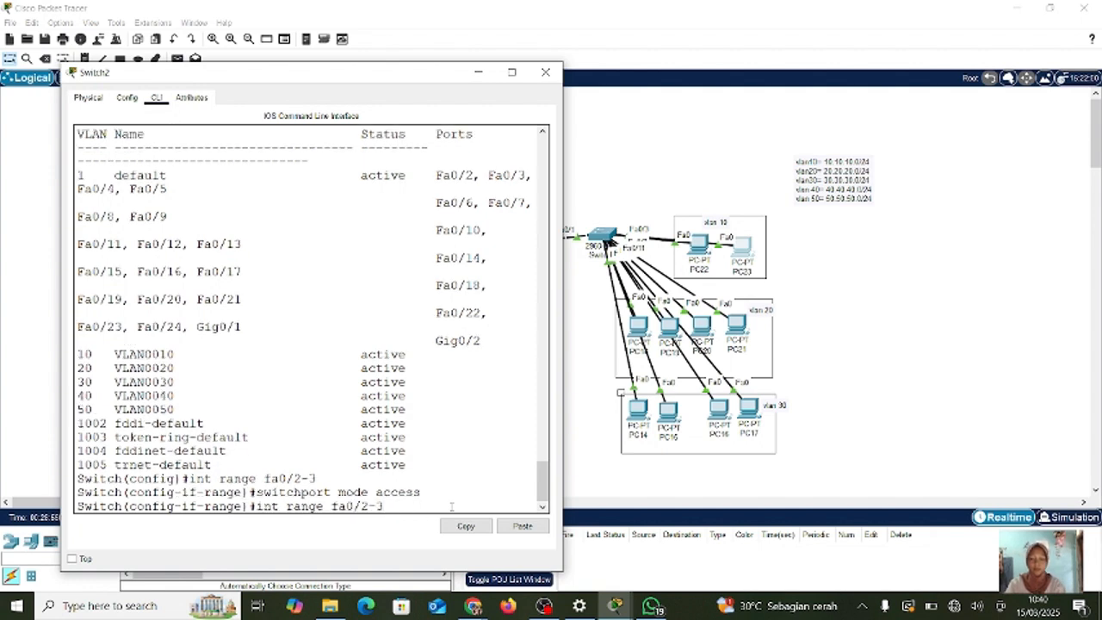
key("Down")
key("BackSpace")
key("BackSpace")
key("BackSpace")
key("BackSpace")
key("BackSpace")
key("BackSpace")
key("BackSpace")
key("BackSpace")
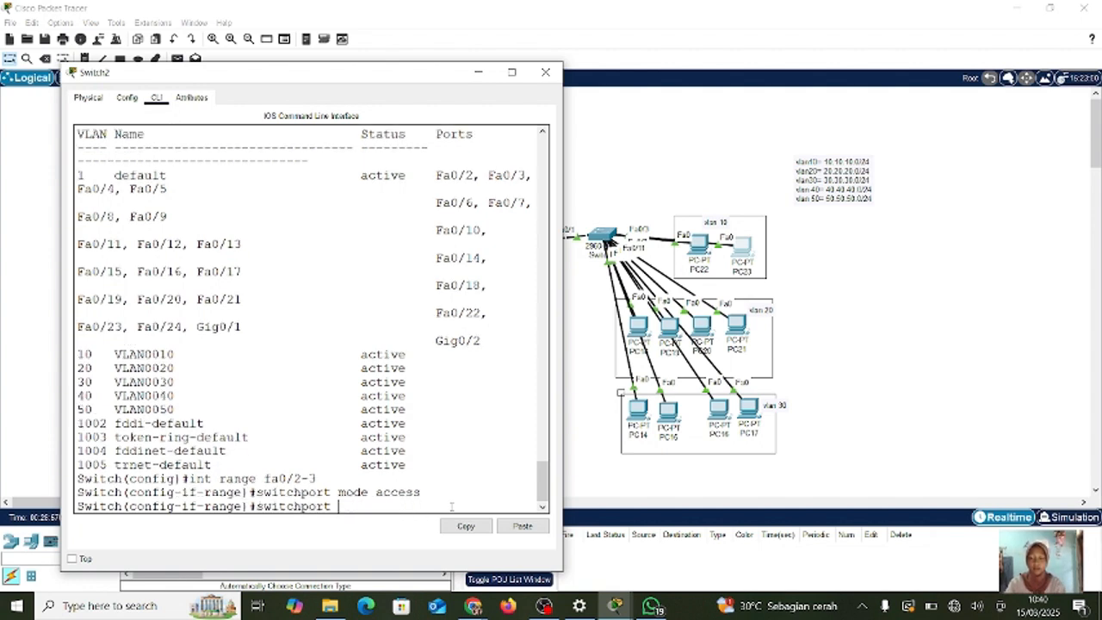
type("access")
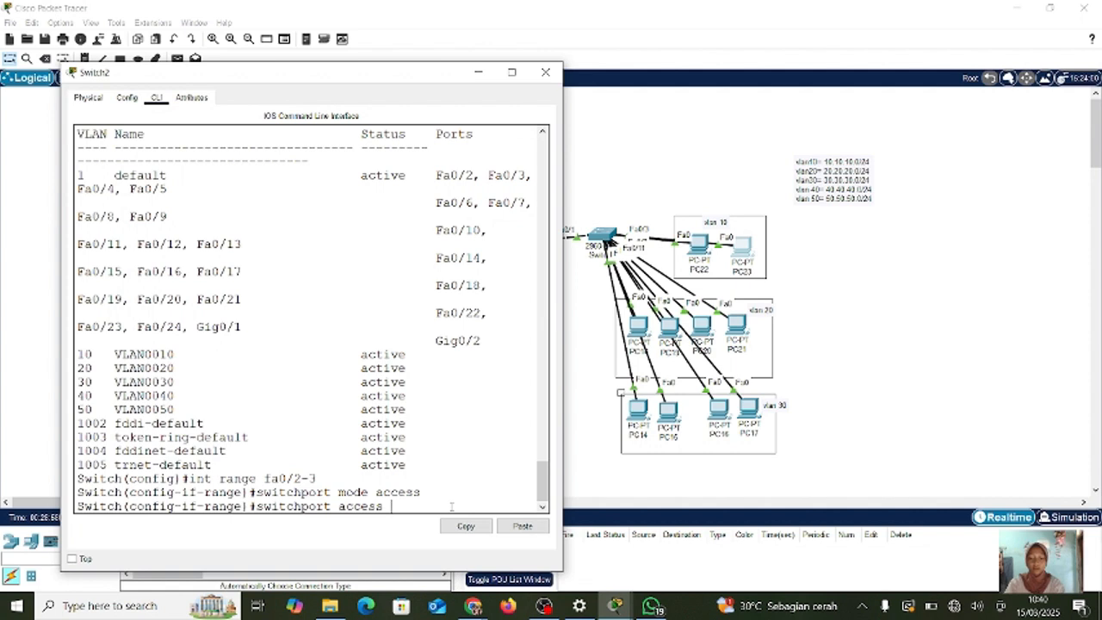
type(" vlan 1")
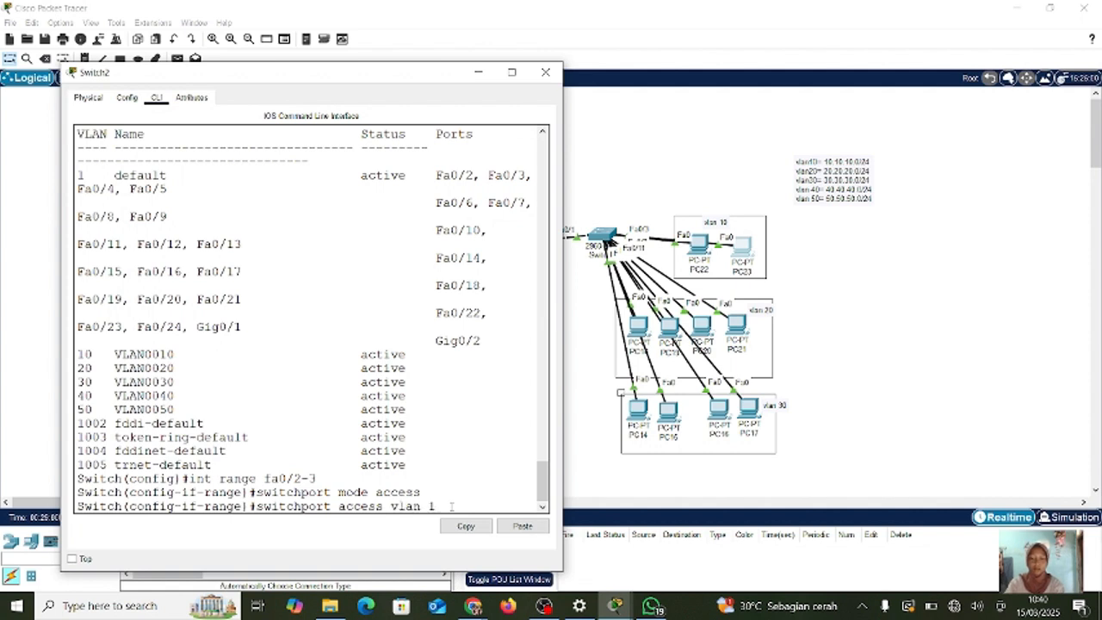
type("0")
key("Return")
type("e)#e")
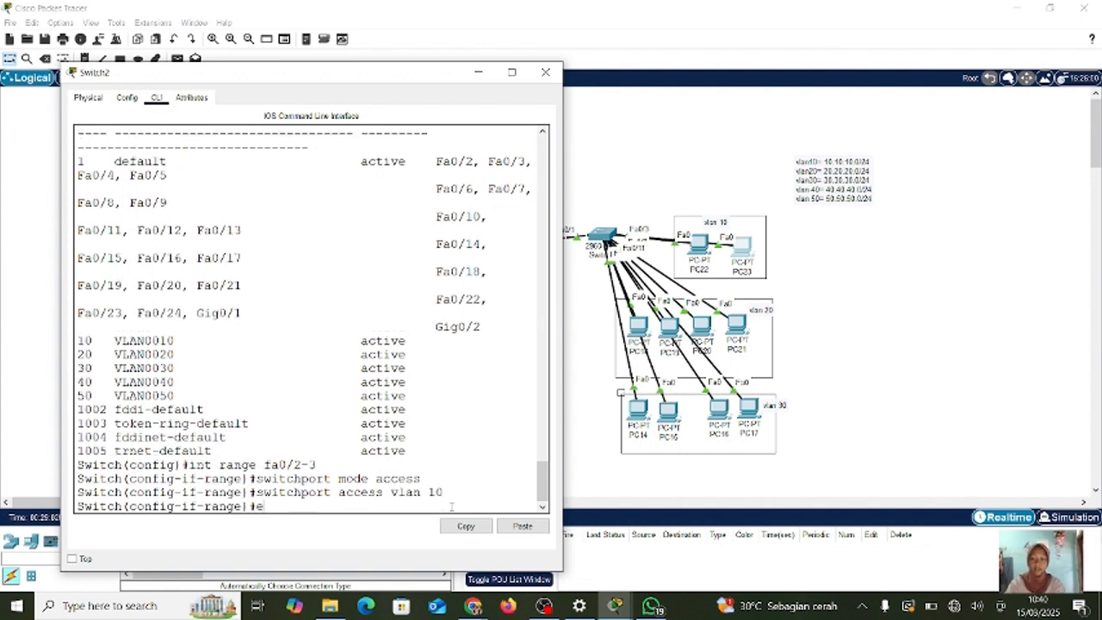
type("x")
key("BackSpace")
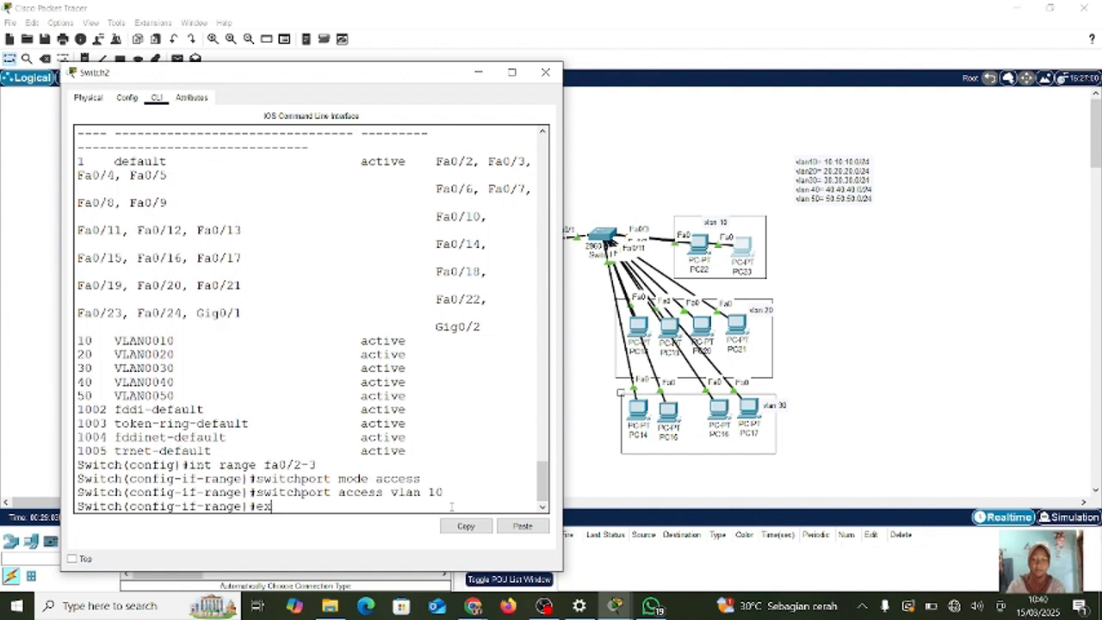
type("it")
key("Return")
- Nudge PC21 slightly within Switch2's VLAN 20 group and select the interface range fa0/4-7 on Switch2
key("Up")
key("Up")
key("Up")
key("Up")
key("Up")
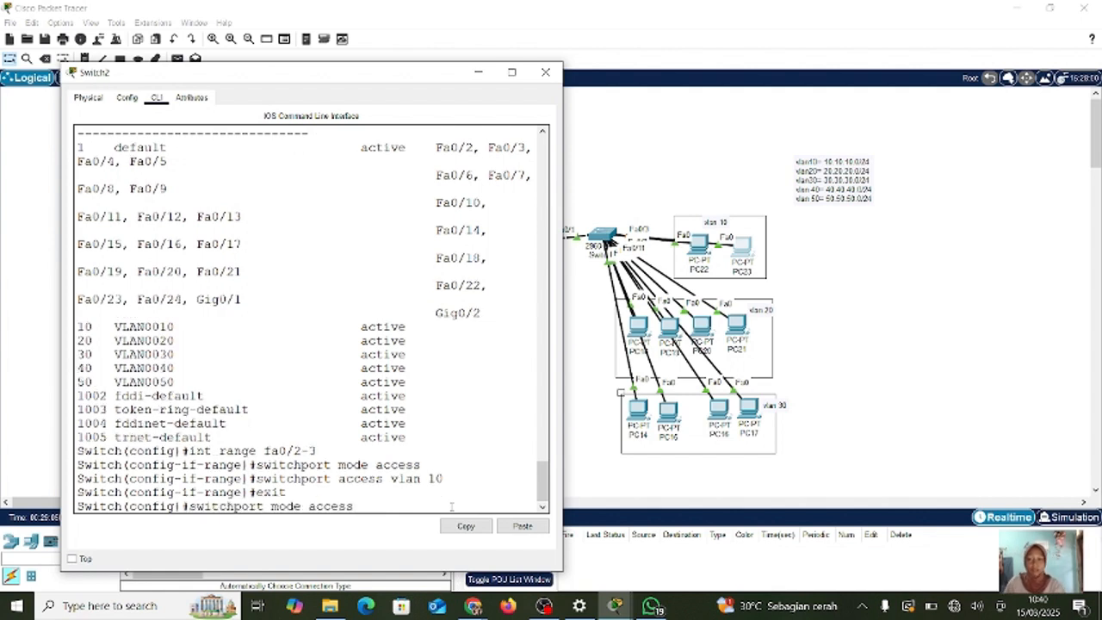
key("Down")
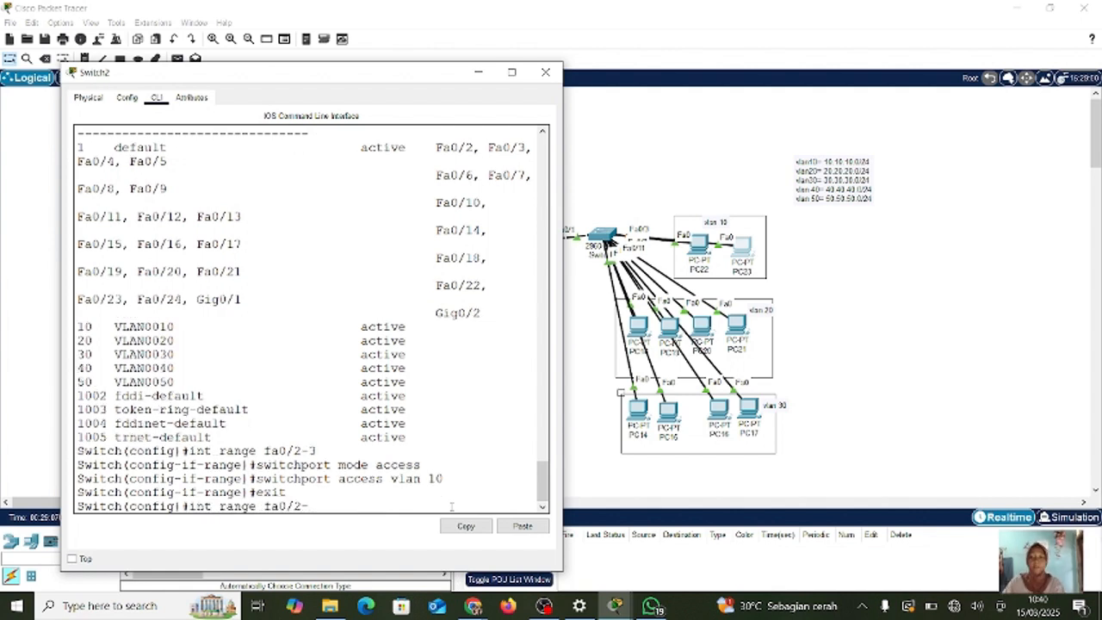
key("BackSpace")
key("BackSpace")
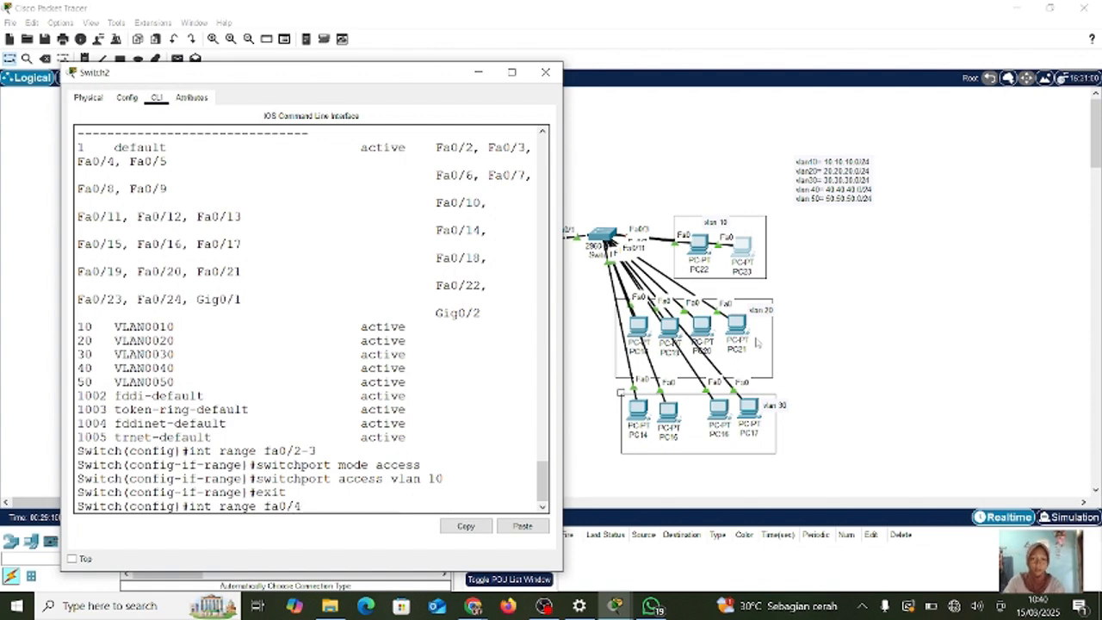
mouse_move(750, 328)
left_mouse_down()
mouse_move(867, 244)
mouse_move(752, 332)
left_mouse_up()
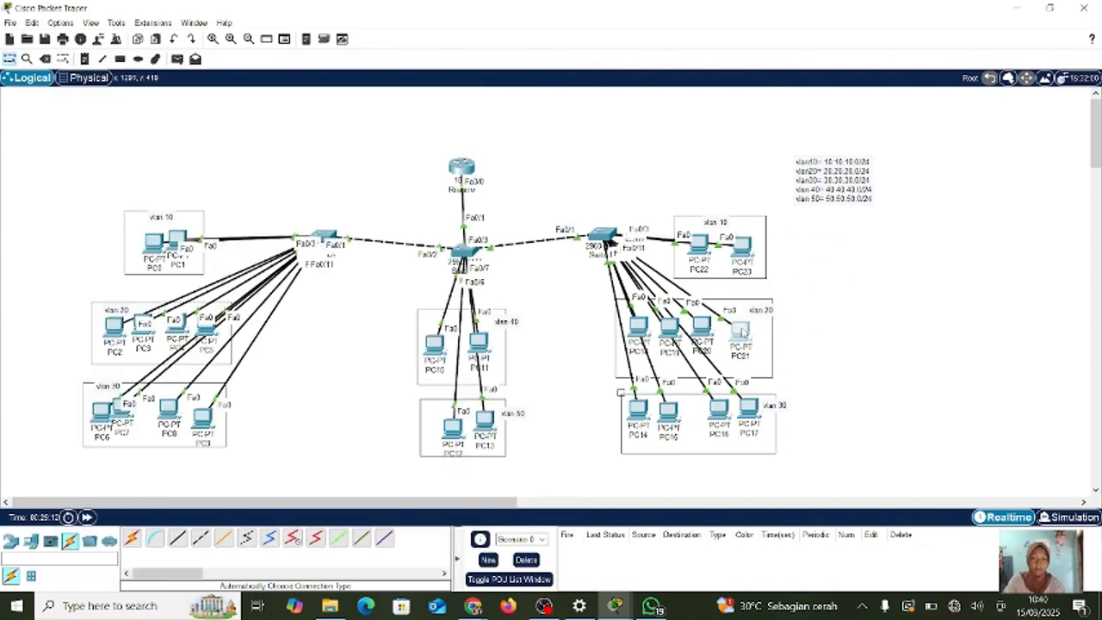
mouse_move(620, 608)
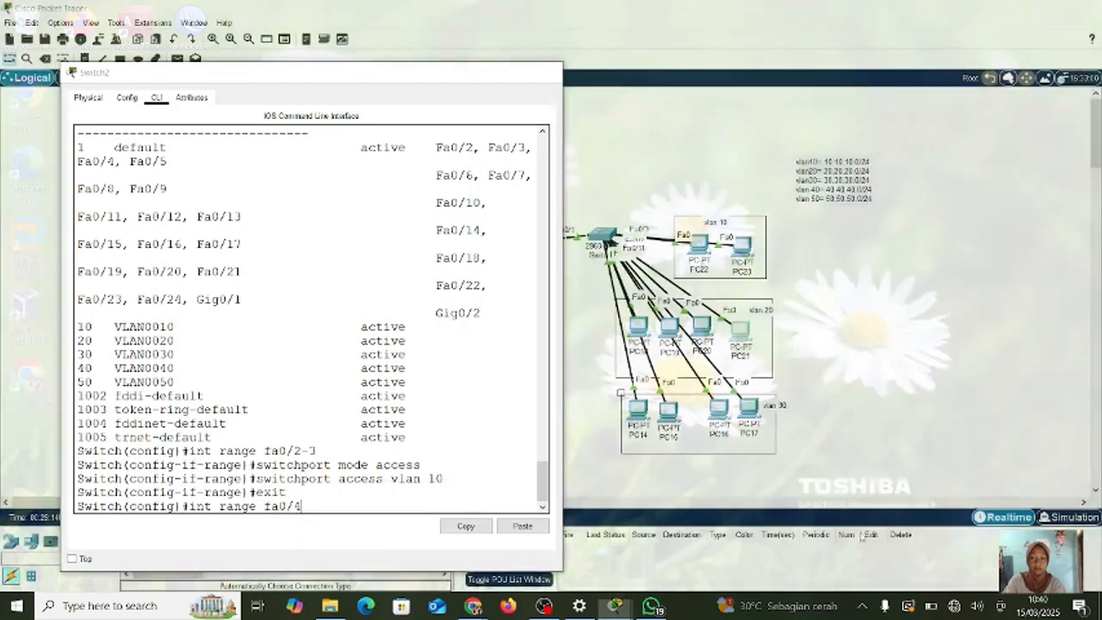
left_click(872, 543)
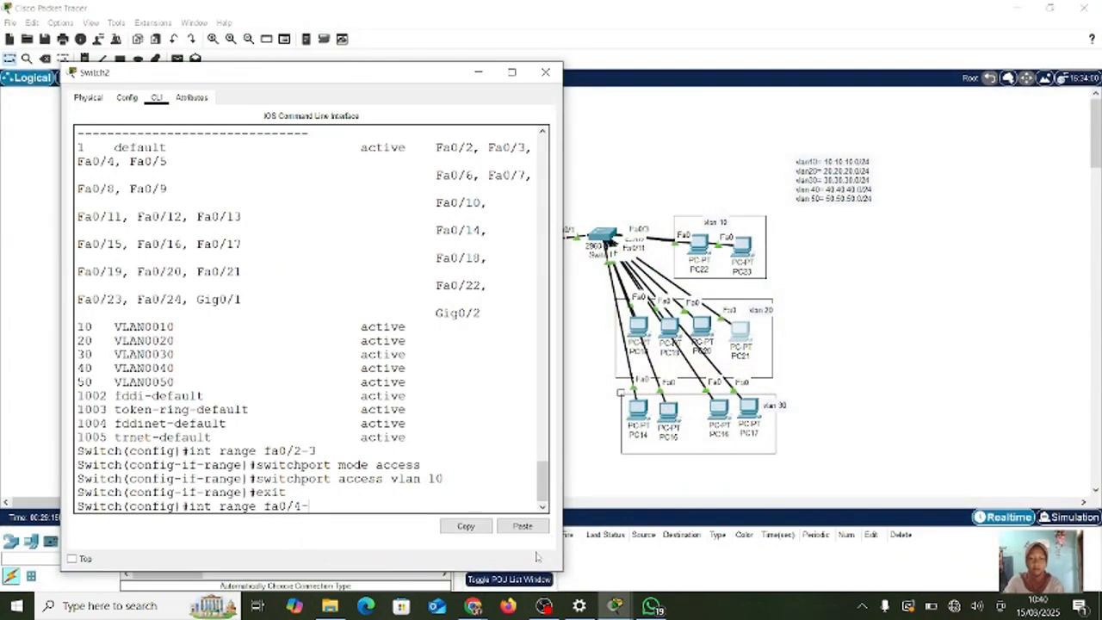
key("Return")
- Set the switchport mode of Switch2's ports fa0/4-7 to access
key("Up")
key("Up")
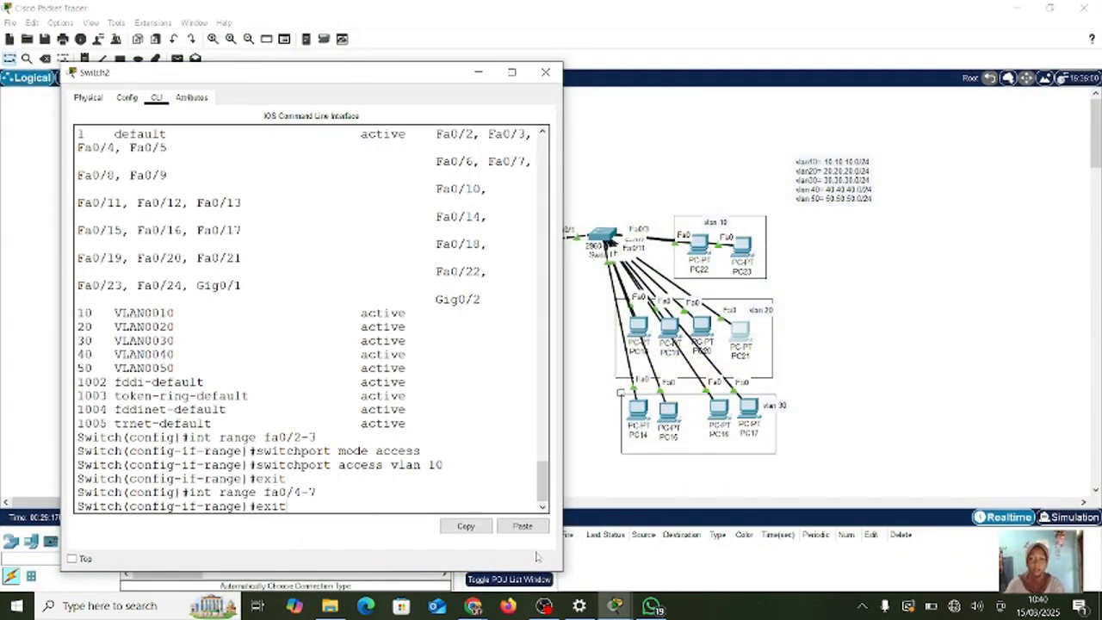
key("Up")
key("Up")
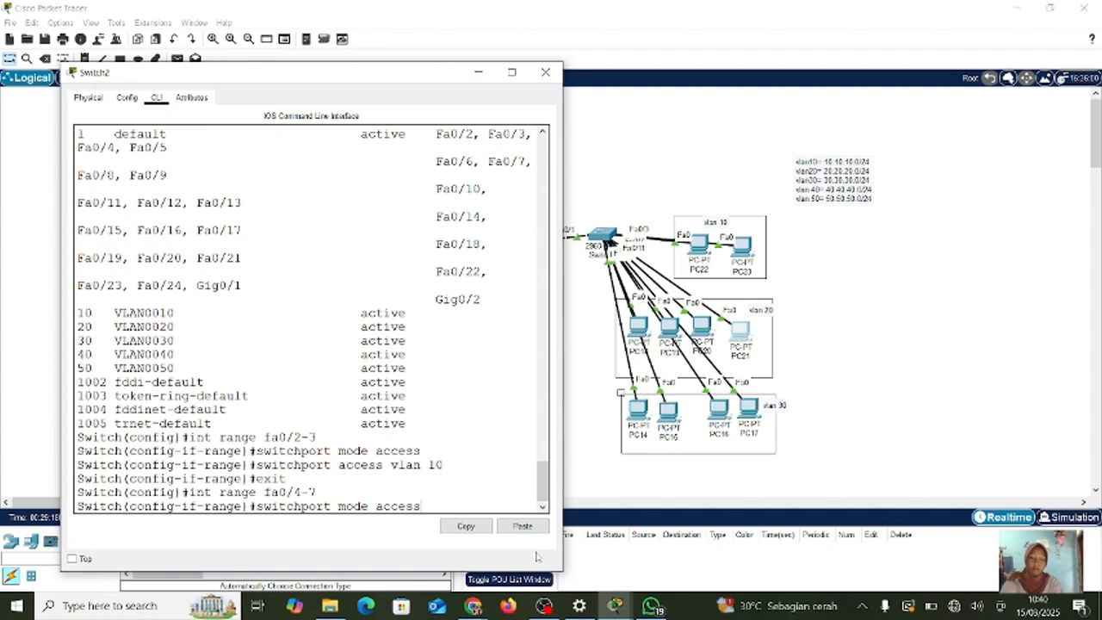
key("Return")
- Assign Switch2's ports fa0/4-7 to access VLAN 20 and exit to global configuration mode
key("Up")
key("Up")
key("Up")
key("Up")
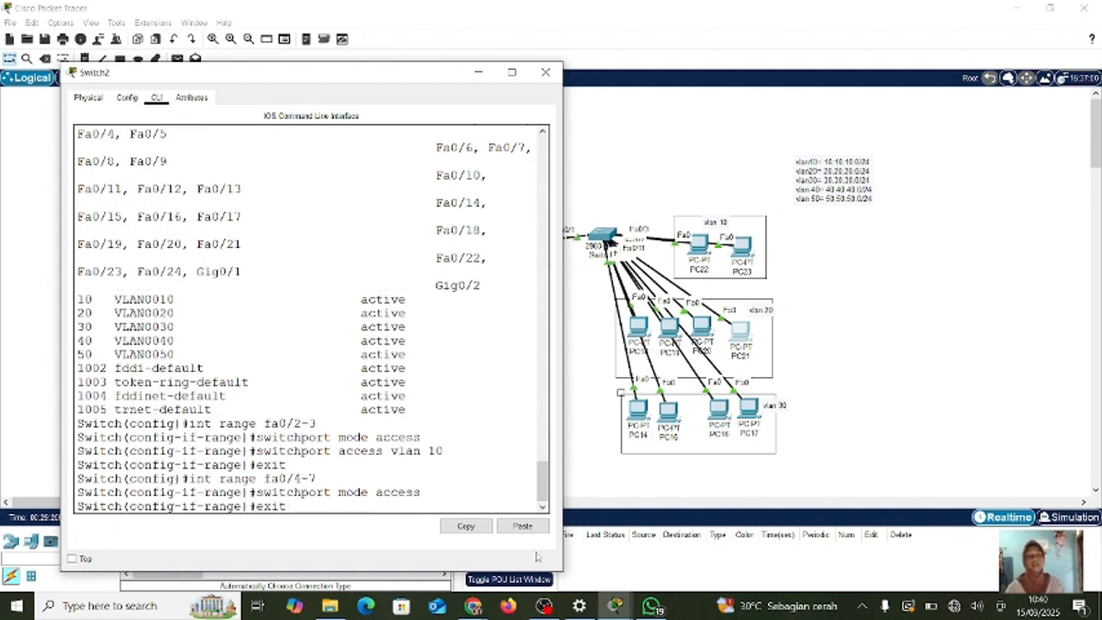
key("BackSpace")
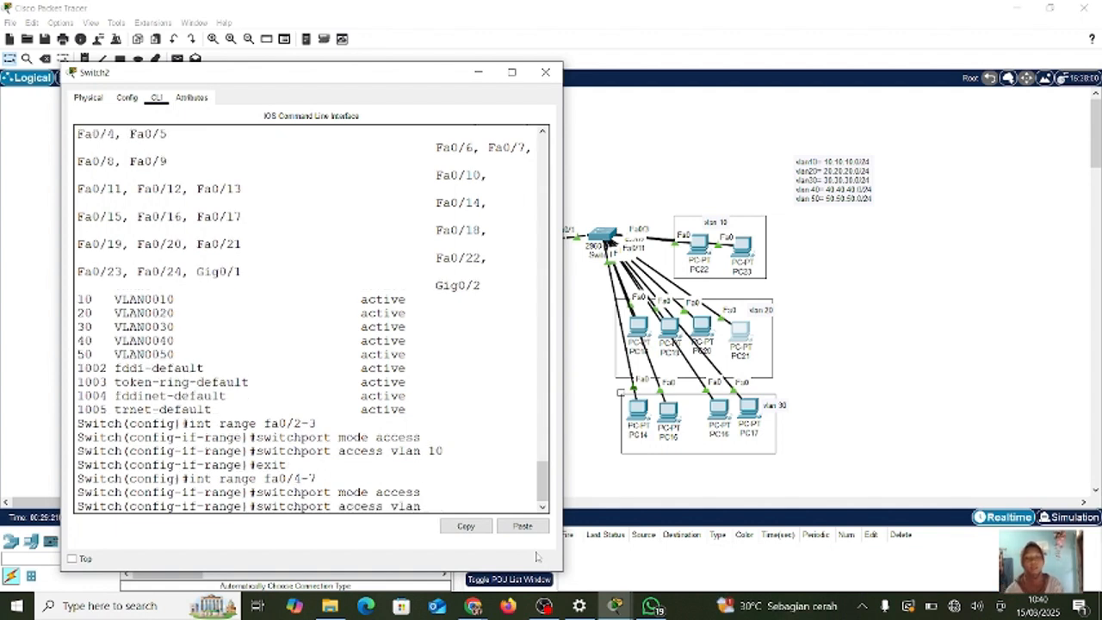
type("20")
key("Return")
type("e)#eit")
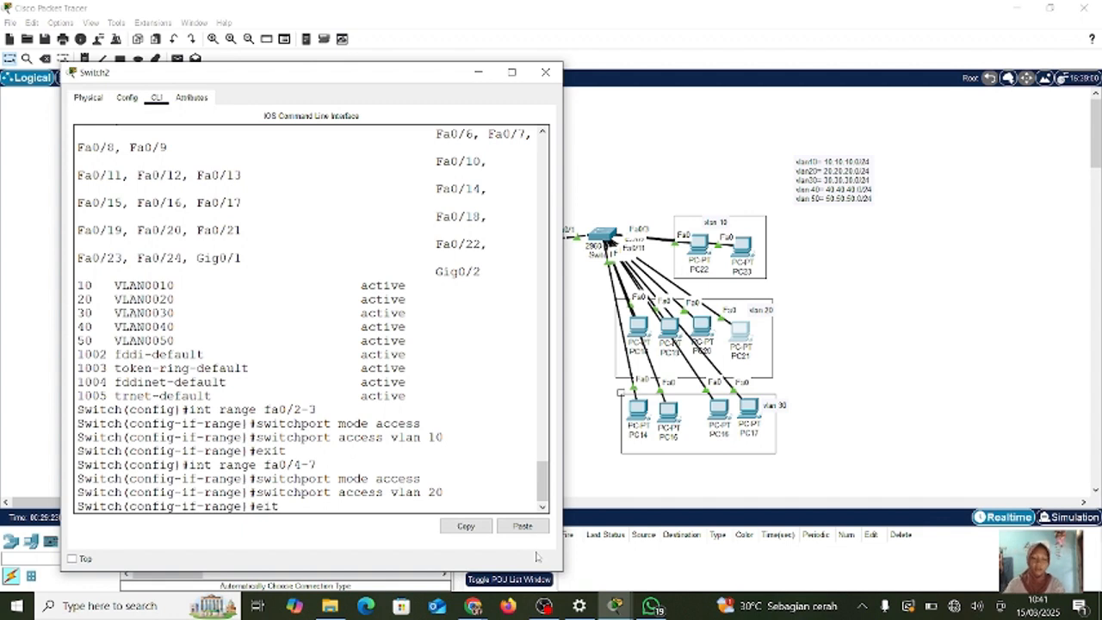
key("Return")
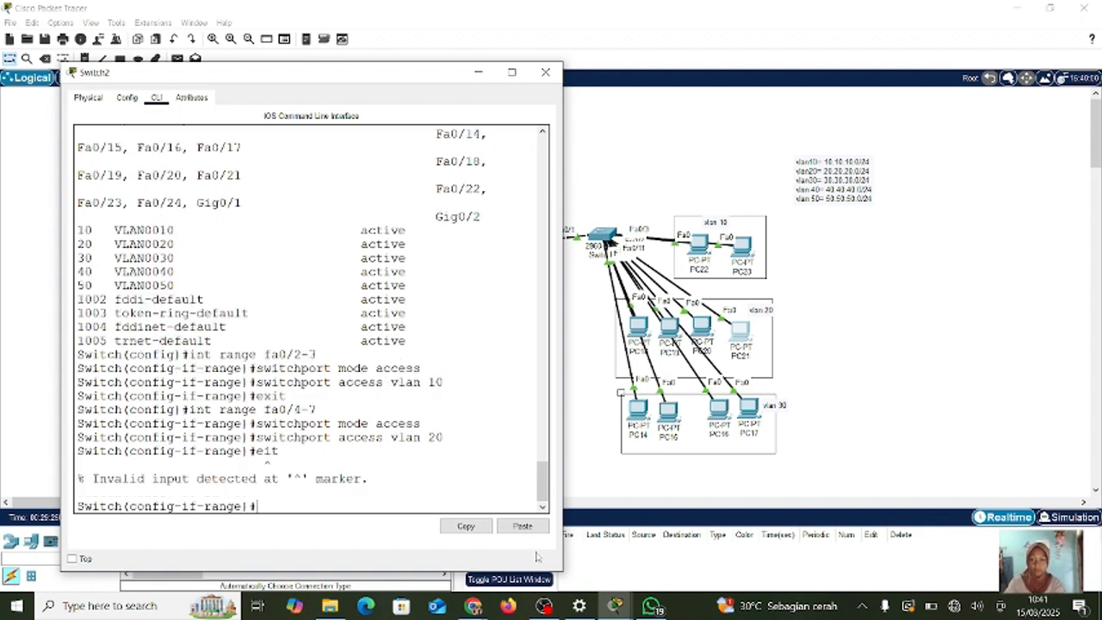
type("exit")
key("Return")
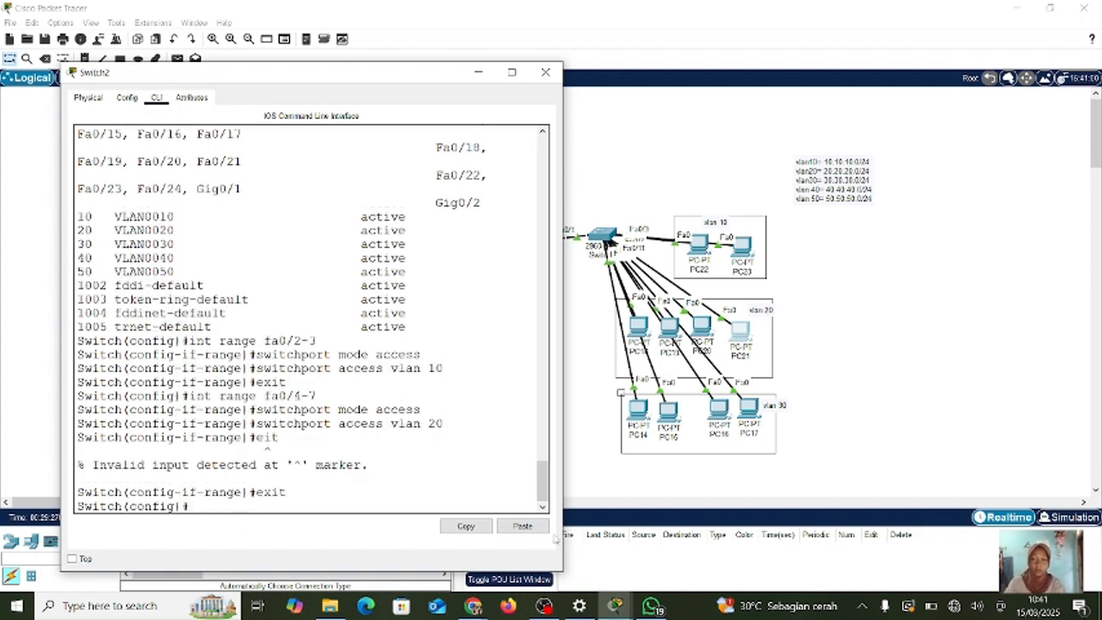
- Recall the int range fa0/4-7 command at Switch2's global configuration prompt for editing
type("exit")
key("Up")
key("Up")
key("Up")
key("Up")
key("Up")
key("Up")
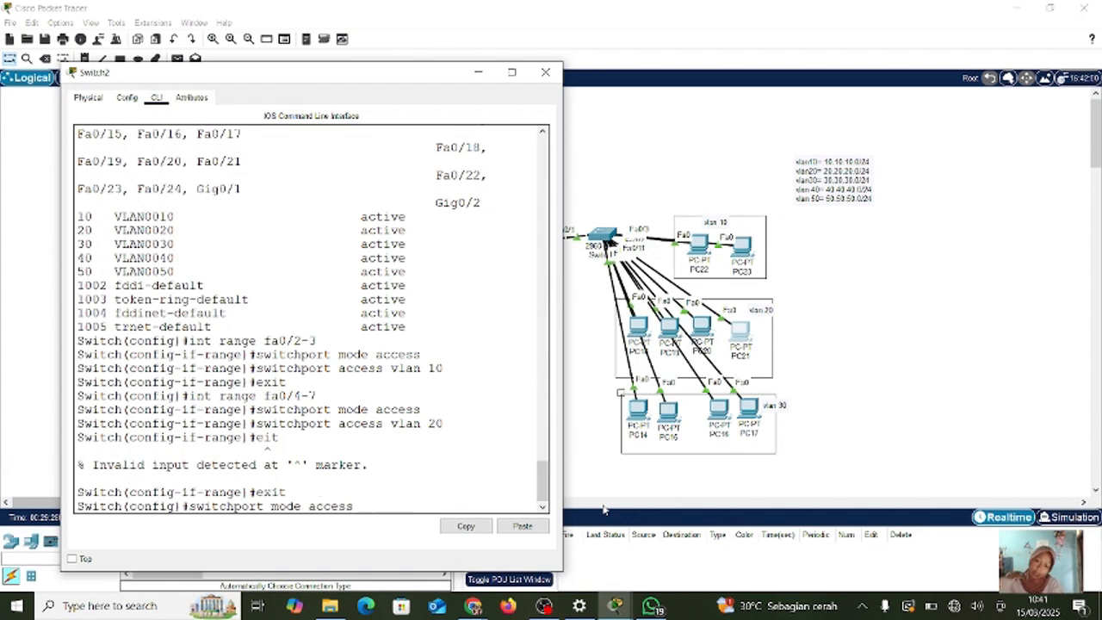
key("Up")
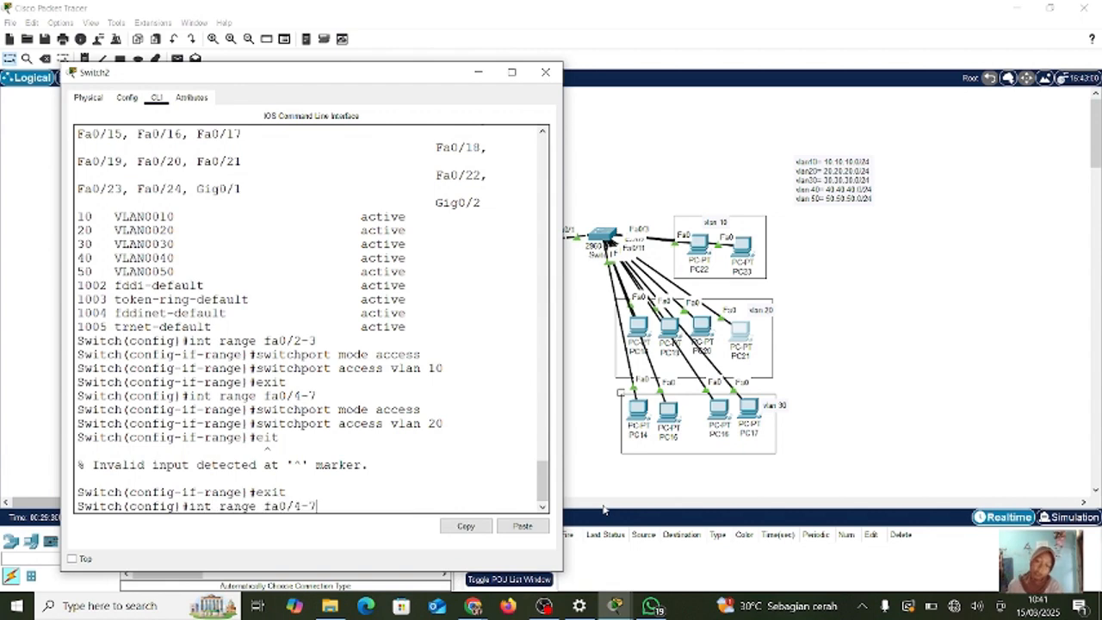
- Nudge PC14 and PC17 slightly within Switch2's VLAN 30 group and bring Switch2's command line window back
left_click(638, 410)
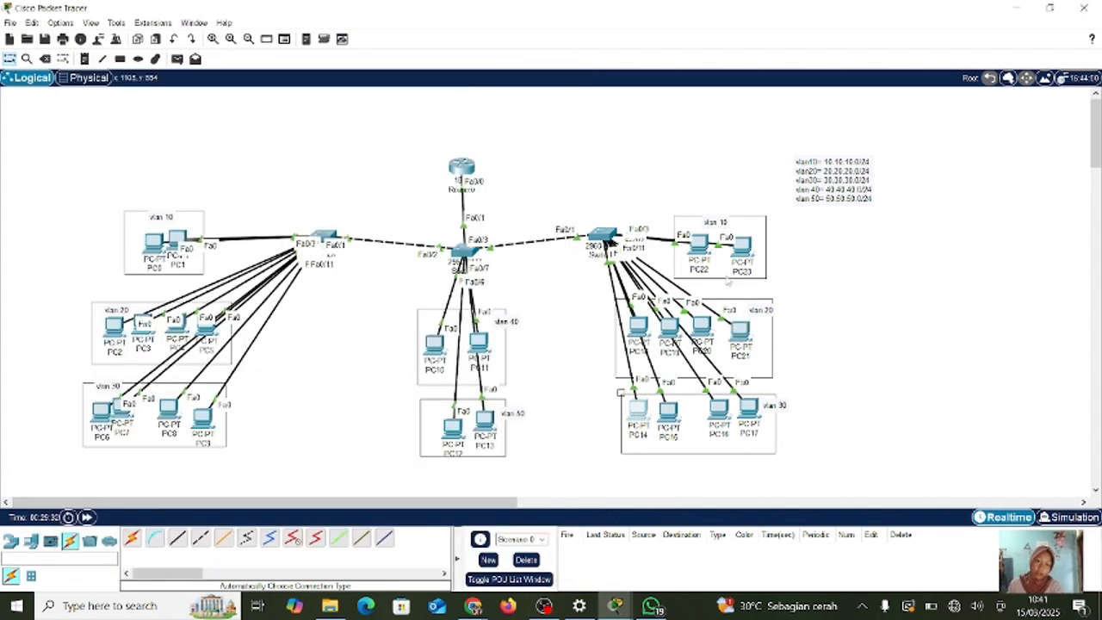
left_click(637, 410)
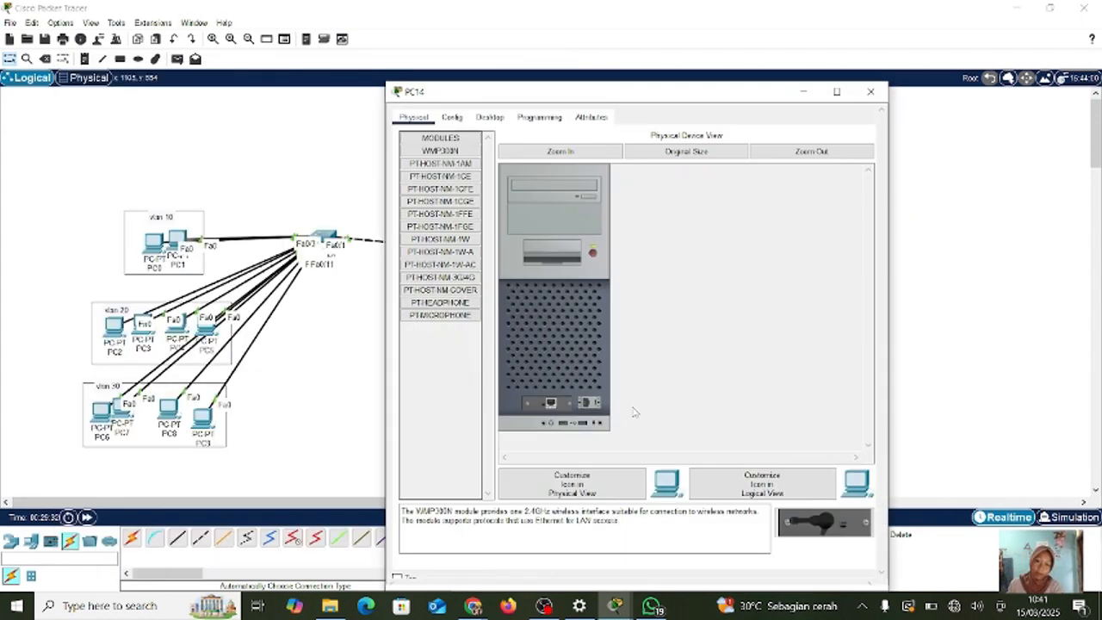
left_click(870, 93)
mouse_move(649, 415)
left_mouse_down()
mouse_move(538, 386)
mouse_move(652, 417)
left_mouse_up()
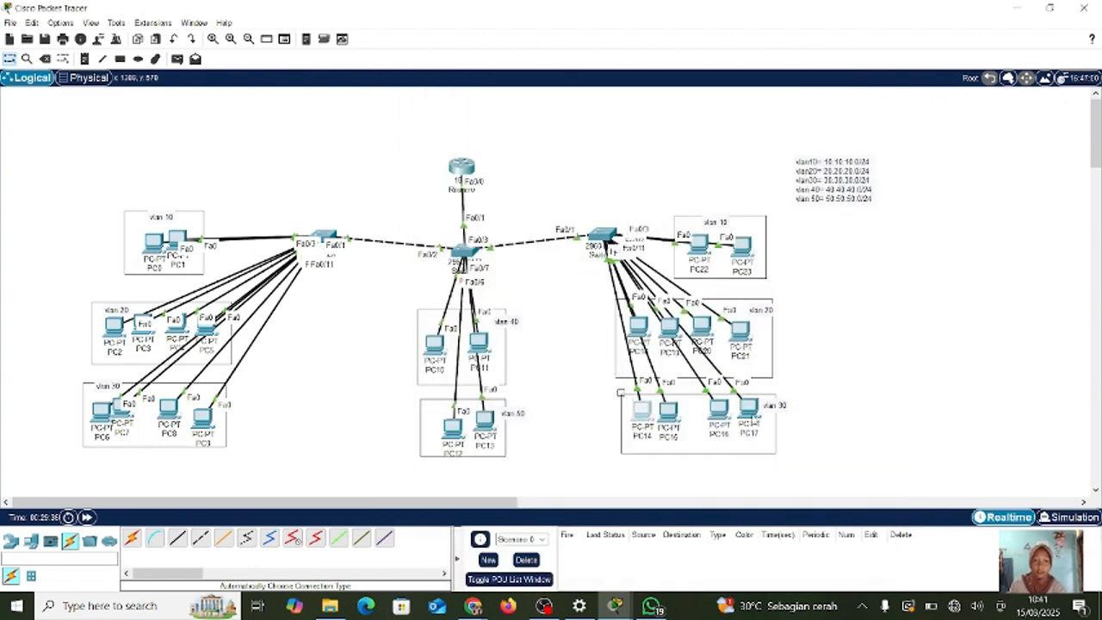
mouse_move(749, 410)
left_mouse_down()
mouse_move(831, 336)
mouse_move(812, 369)
mouse_move(749, 411)
left_mouse_up()
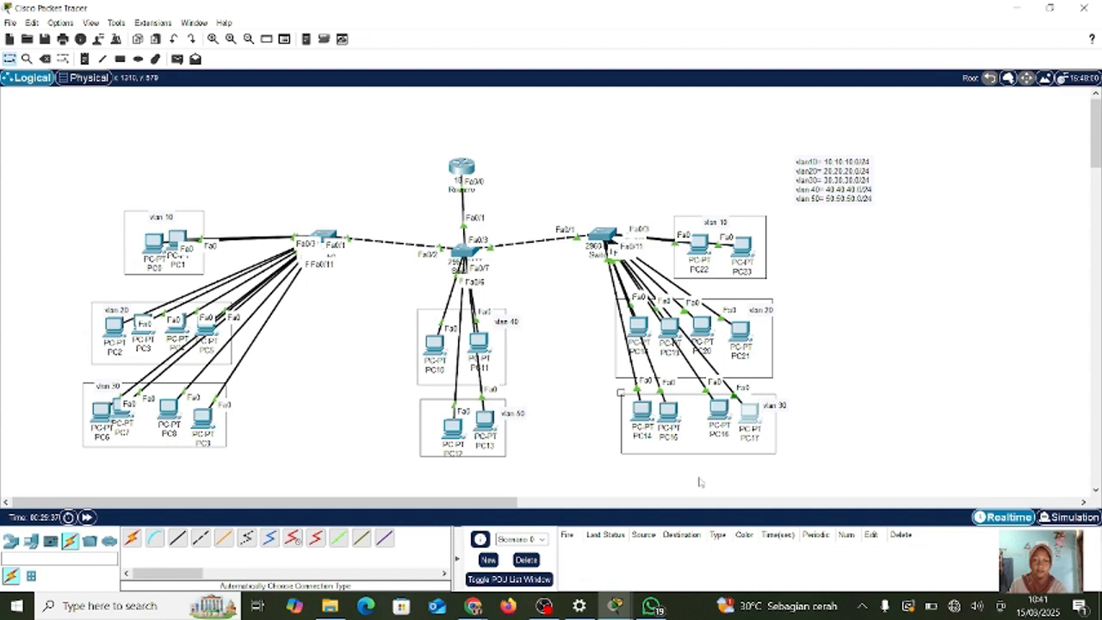
mouse_move(615, 605)
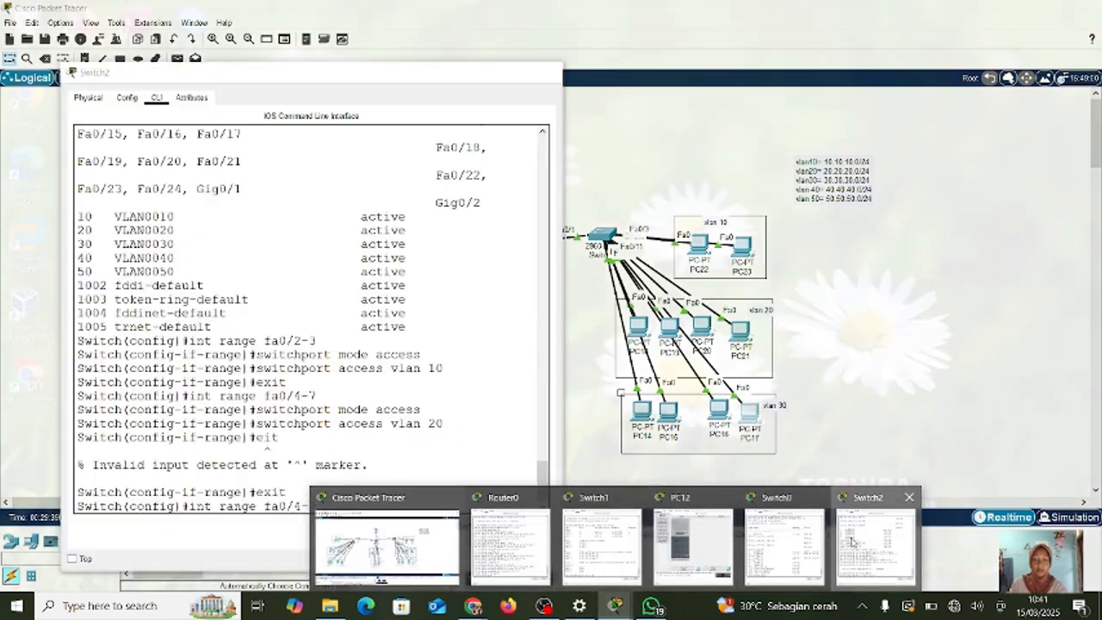
left_click(852, 540)
- Select the interface range fa0/8-11 on Switch2 and set its switchport mode to access
key("BackSpace")
key("BackSpace")
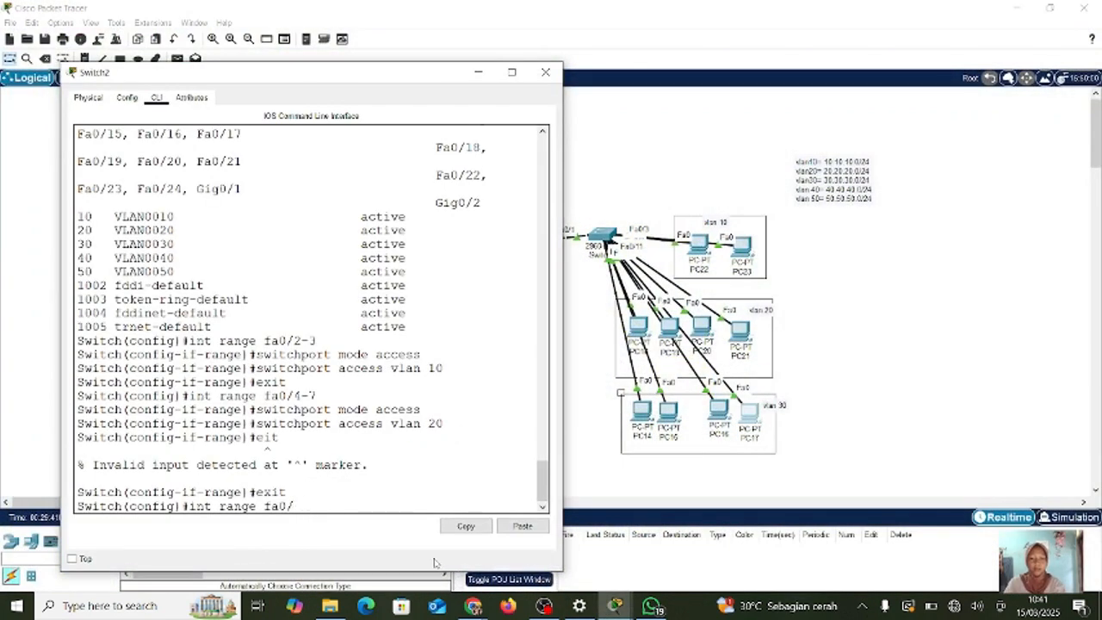
type("8-11")
key("Return")
key("Up")
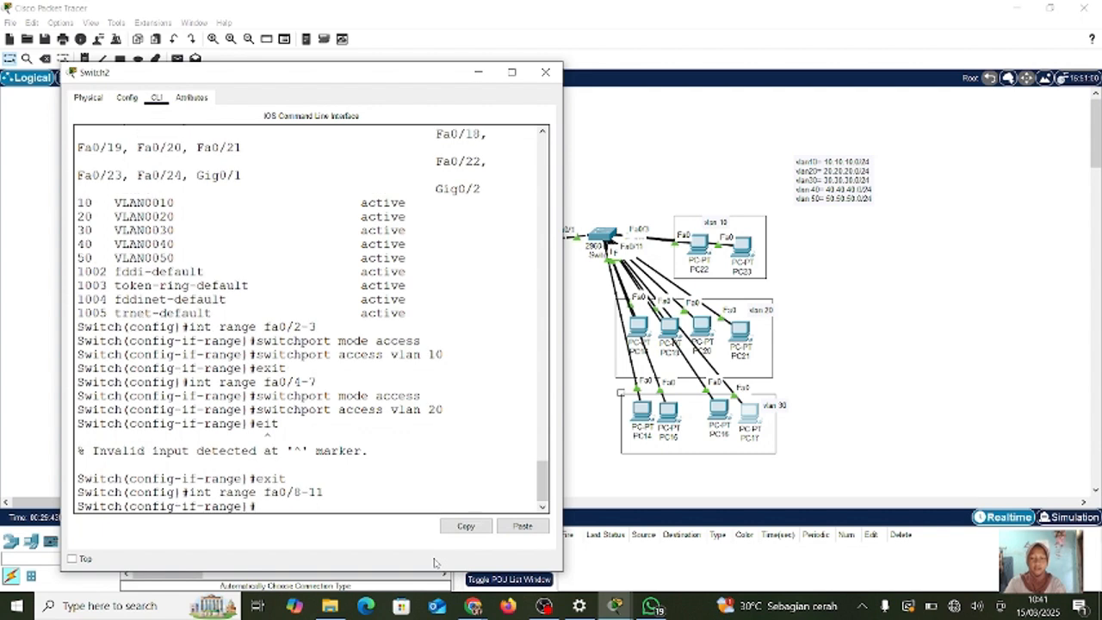
key("Up")
key("Up")
key("Up")
key("Up")
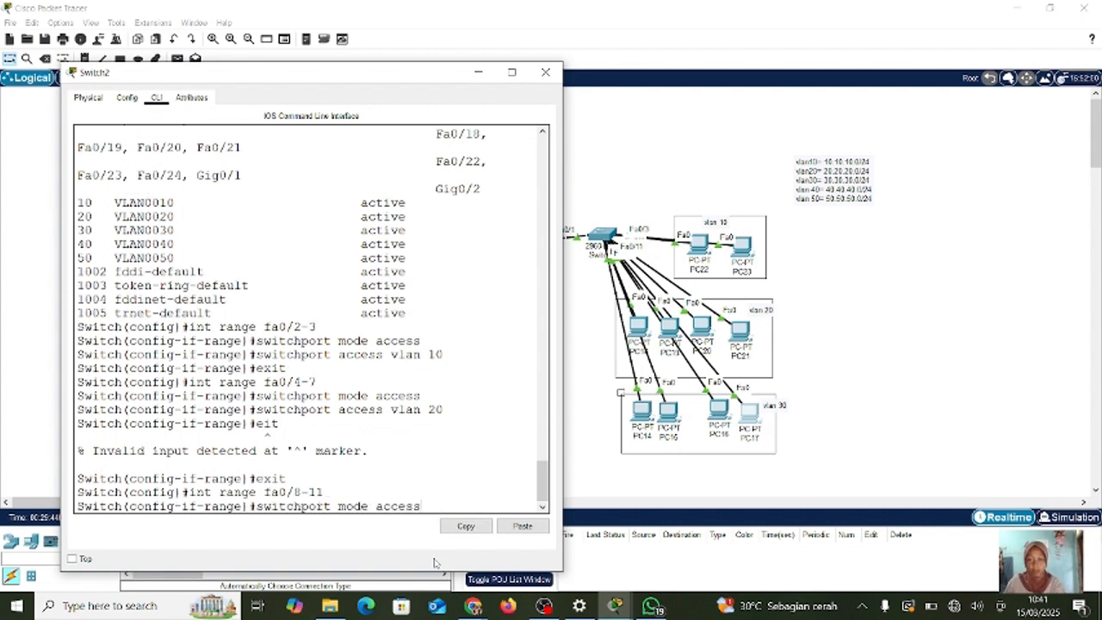
key("Down")
key("Up")
key("Return")
key("Up")
key("Up")
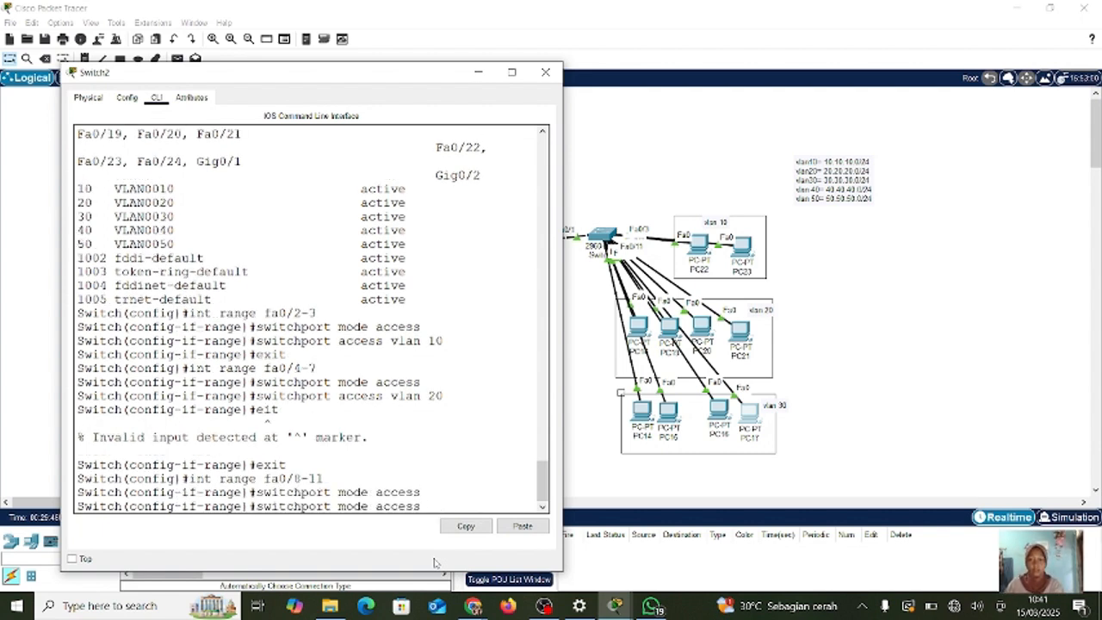
key("Up")
key("Up")
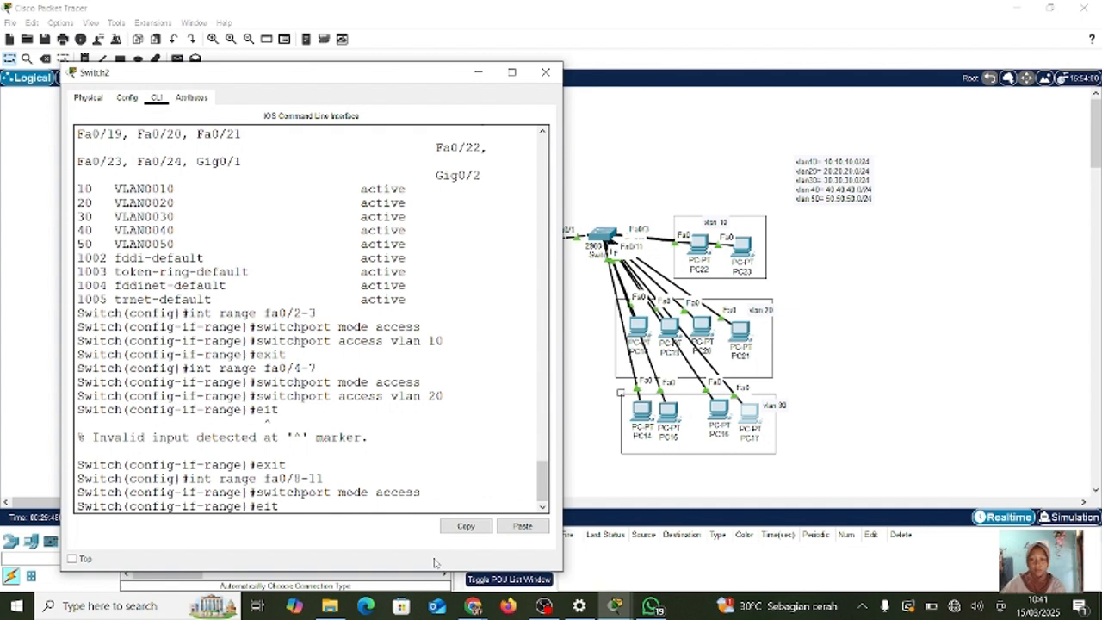
key("Down")
key("Down")
key("Down")
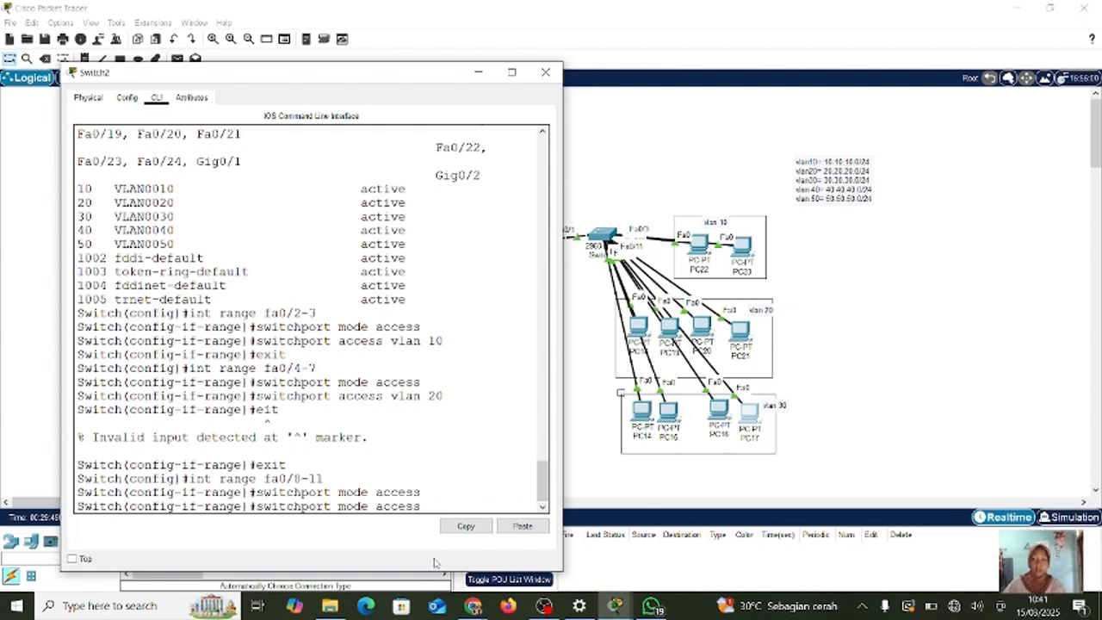
key("Down")
key("Up")
key("Up")
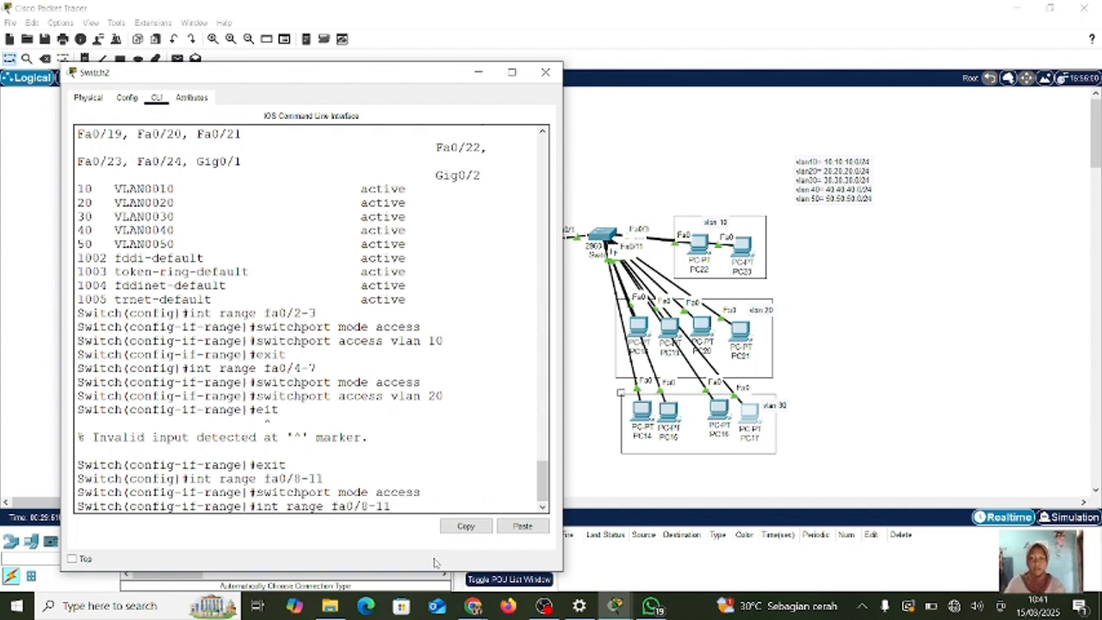
key("Up")
key("Down")
key("Down")
key("Down")
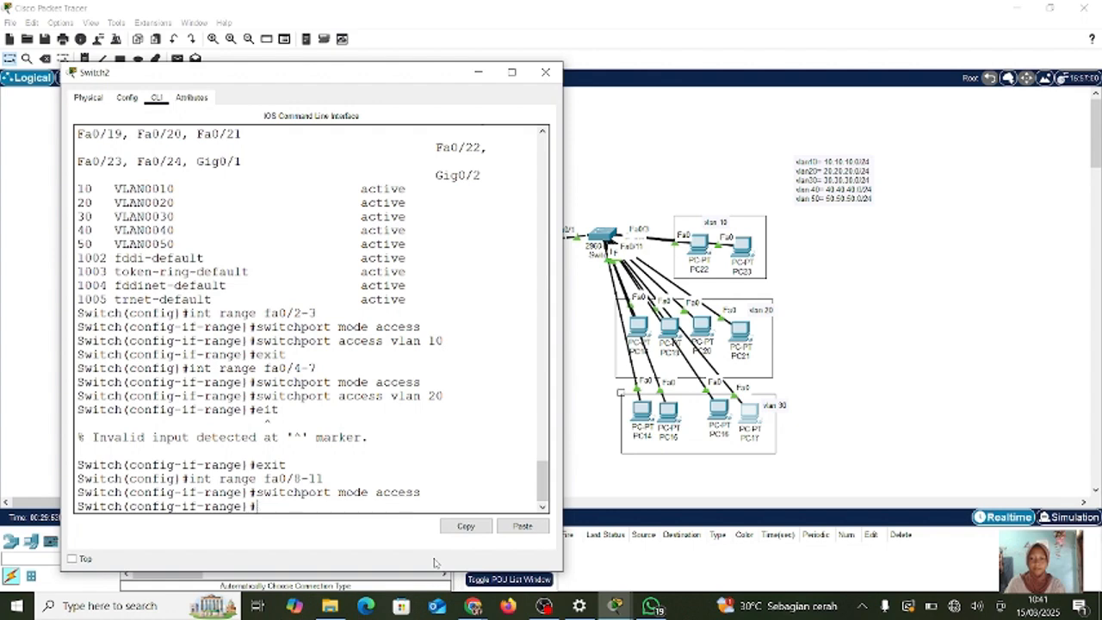
- Assign Switch2's ports fa0/8-11 to access VLAN 30 and exit to global configuration mode
key("Up")
key("Up")
key("Up")
key("Up")
key("Up")
key("Up")
key("Up")
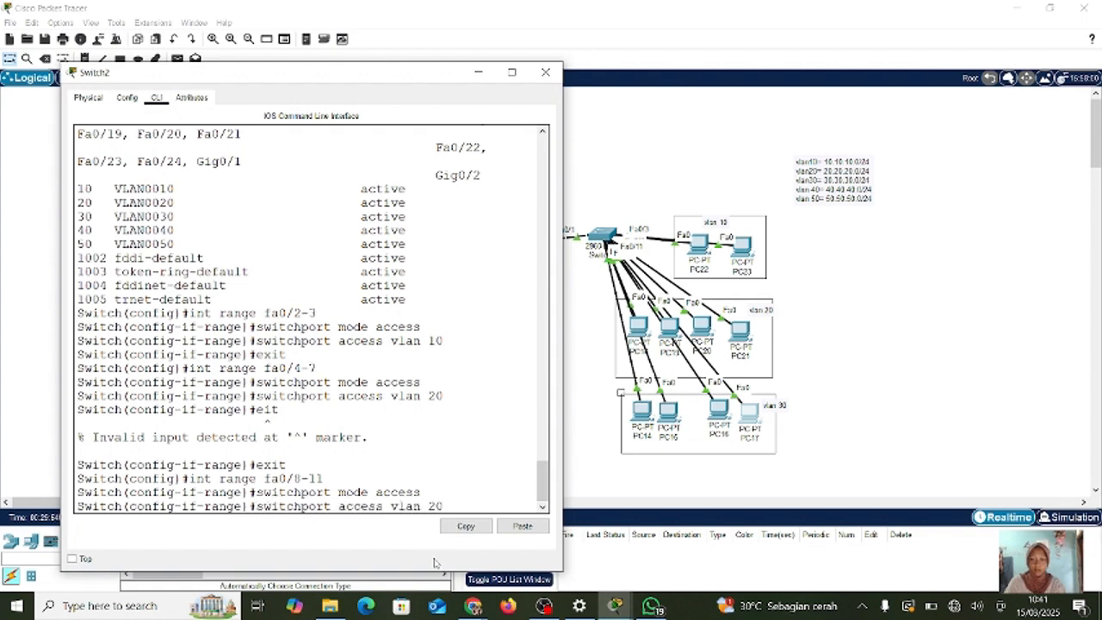
key("Down")
key("Down")
key("BackSpace")
key("BackSpace")
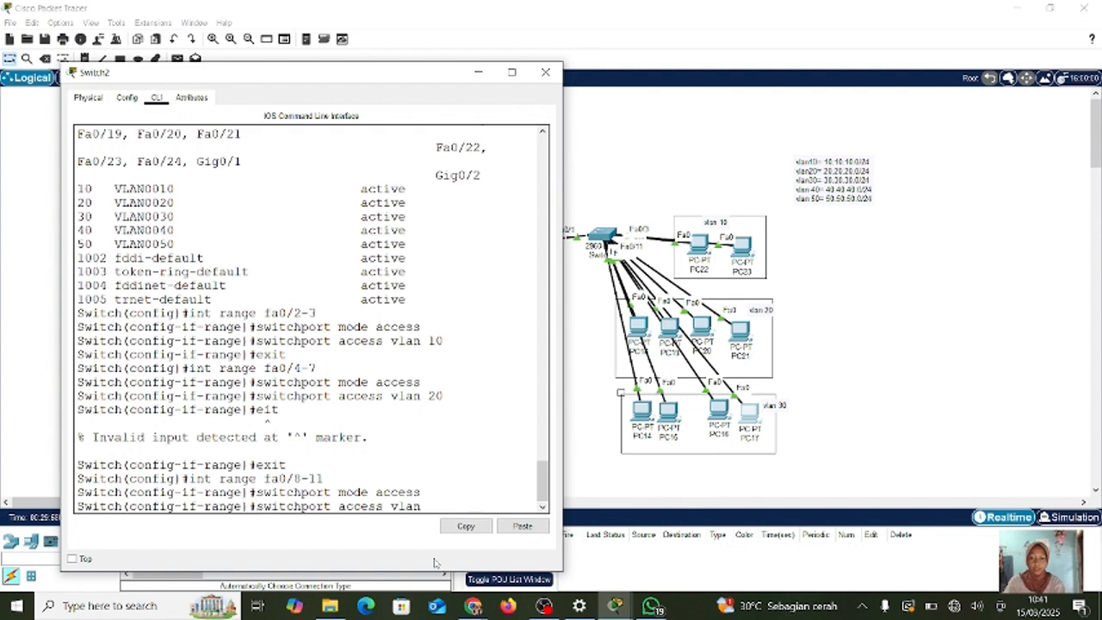
type("30")
key("Return")
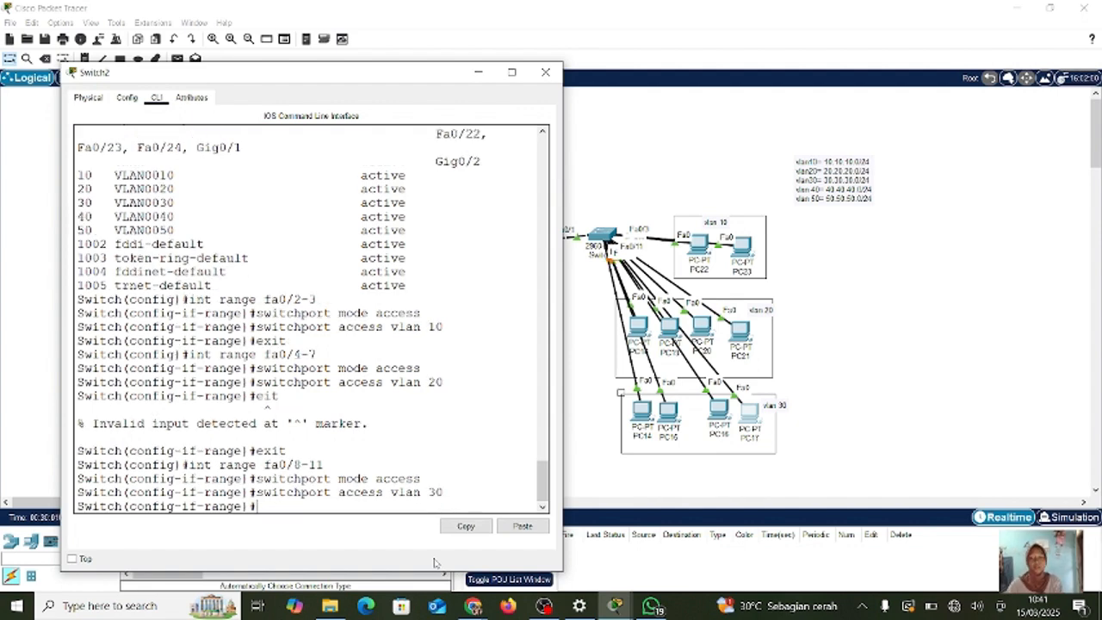
type("exi")
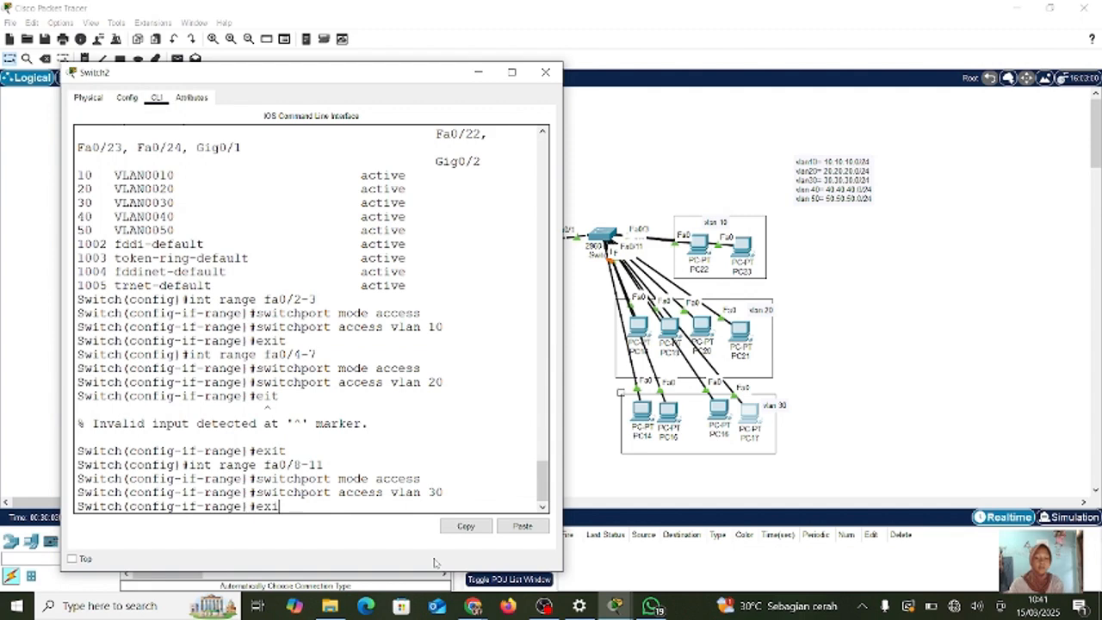
type("t")
key("Return")
- Show the brief VLAN table on Switch2 to check its port assignments and minimise its window
type("do")
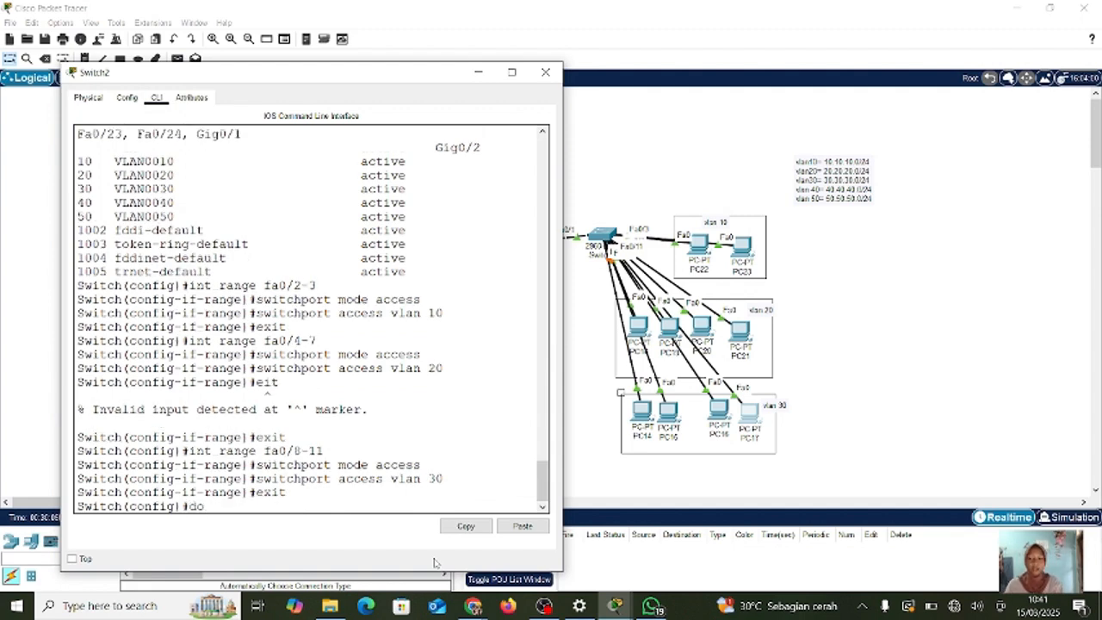
type(" show ")
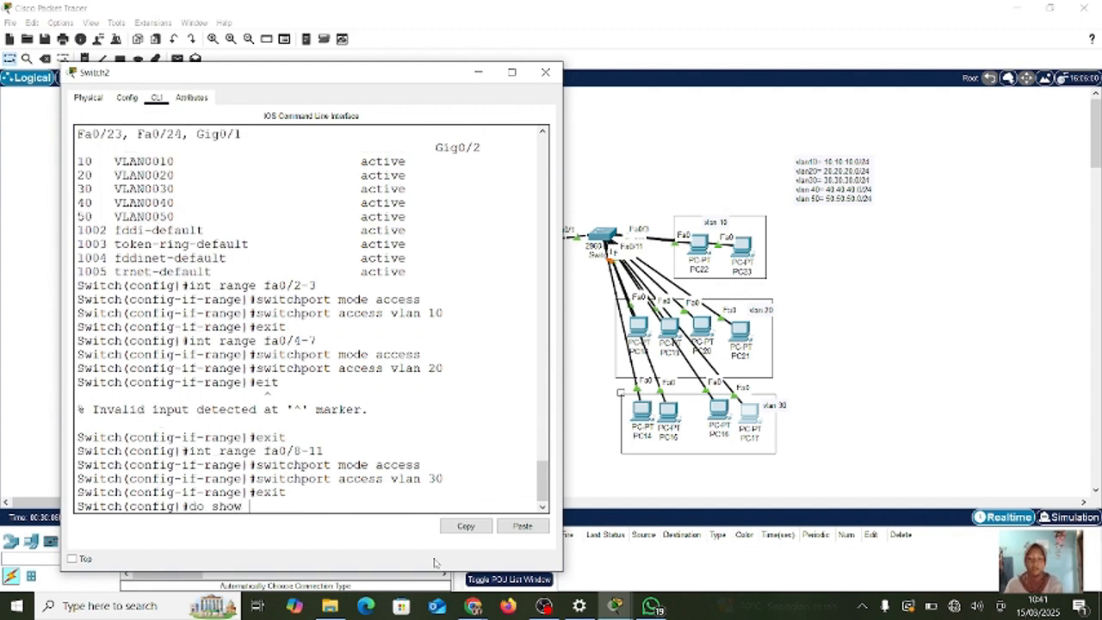
type("vlan brief")
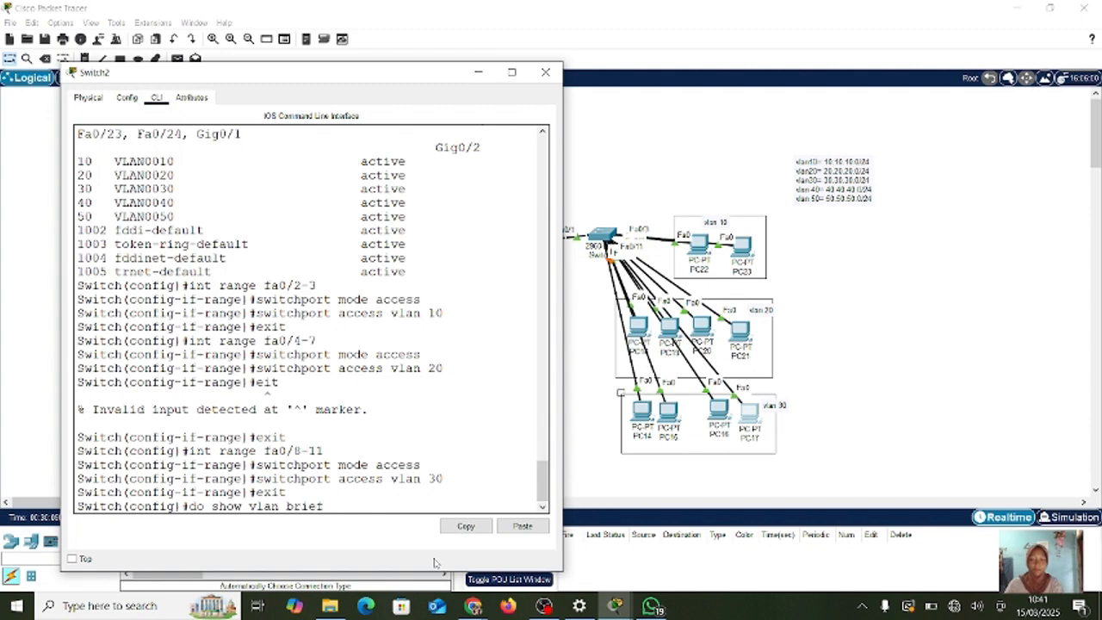
key("Return")
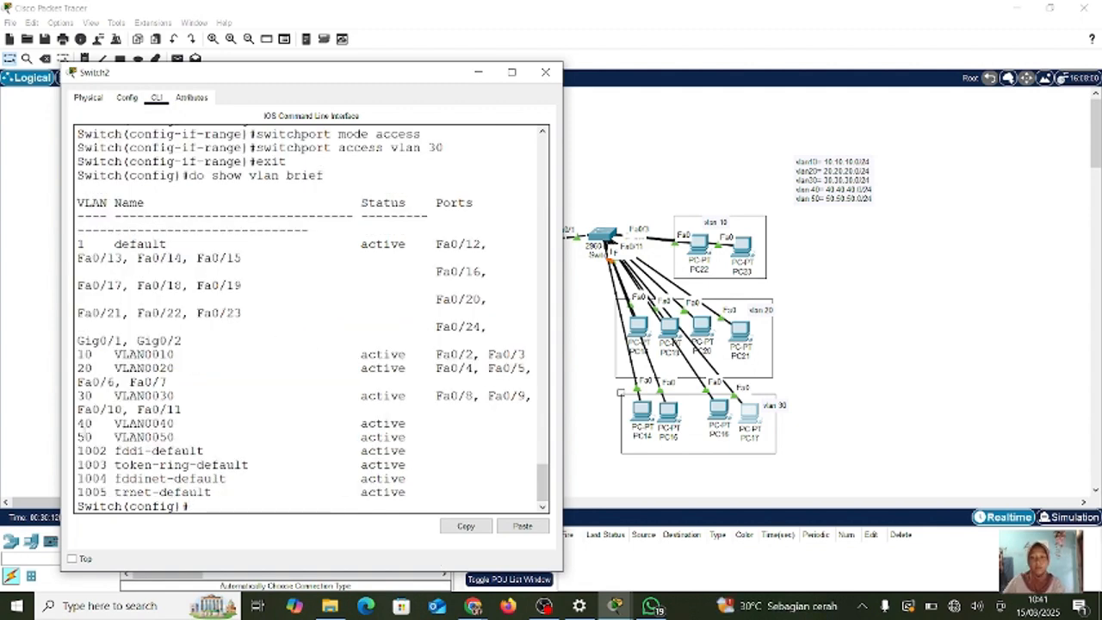
left_click(476, 74)
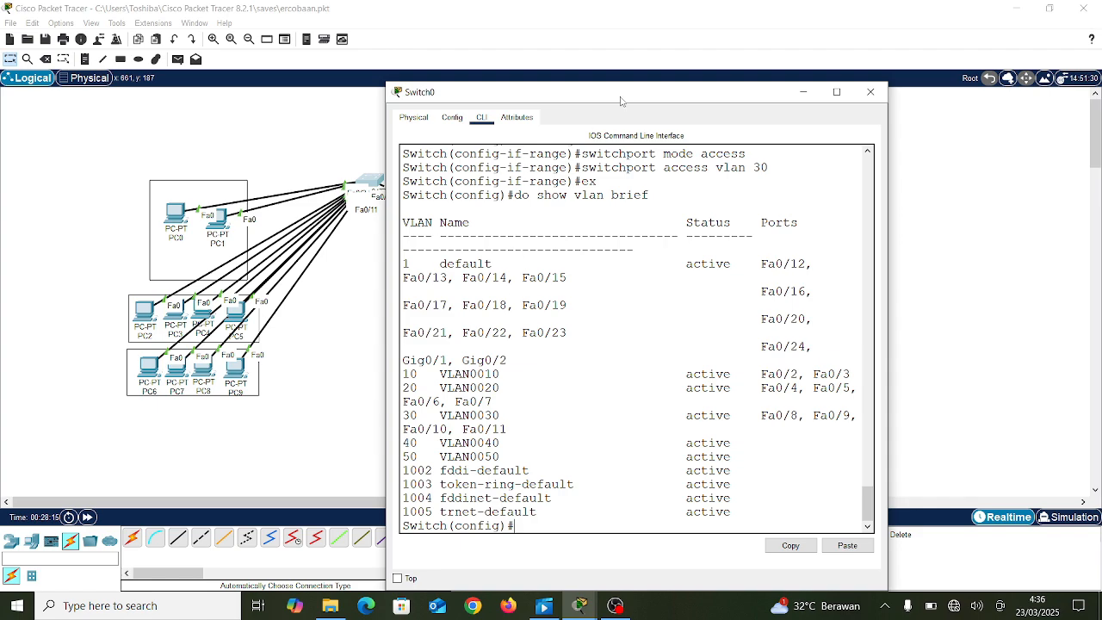
- Nudge Switch0 slightly in the topology and place its command line window clear of its PC groups
left_click_drag(626, 97, 216, 243)
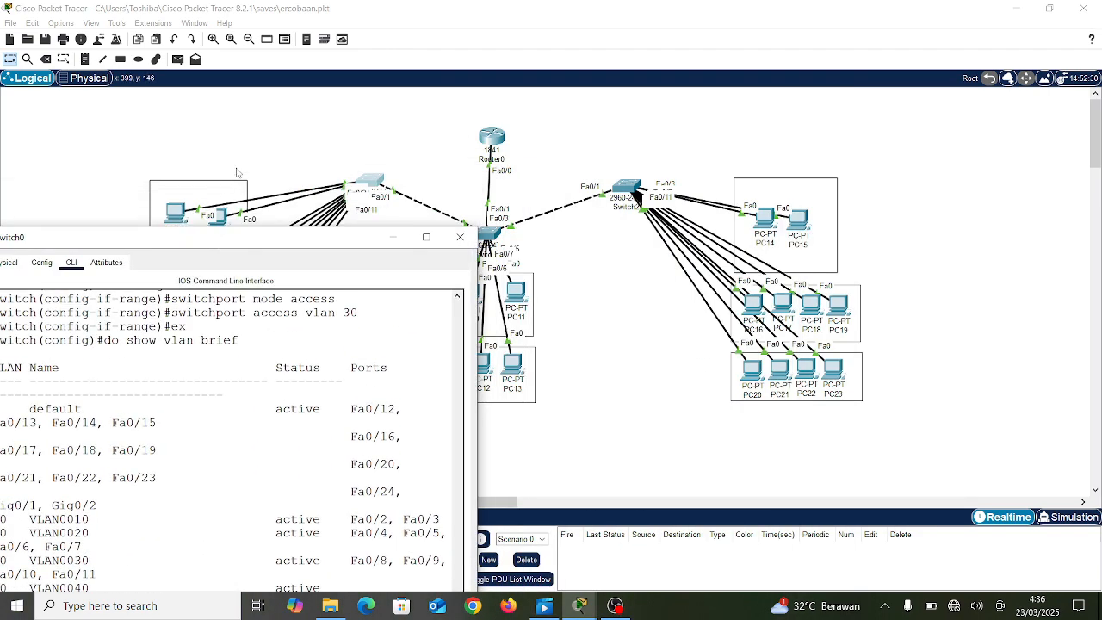
left_click(376, 183)
mouse_move(376, 183)
left_mouse_down()
mouse_move(369, 159)
mouse_move(379, 363)
mouse_move(362, 184)
left_mouse_up()
left_click(363, 184)
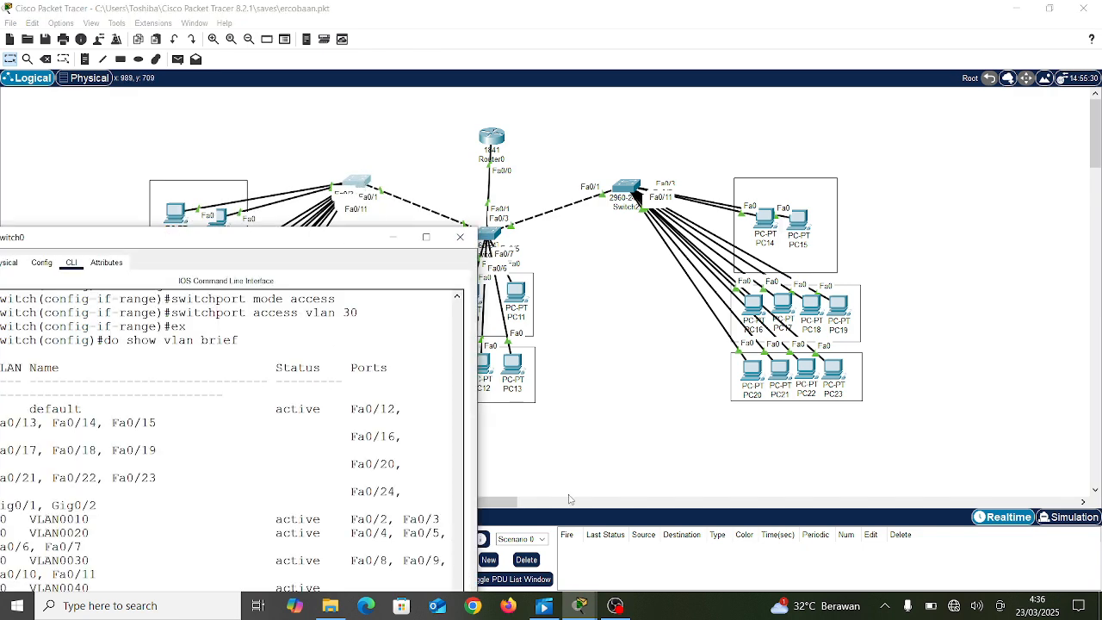
left_click(386, 240)
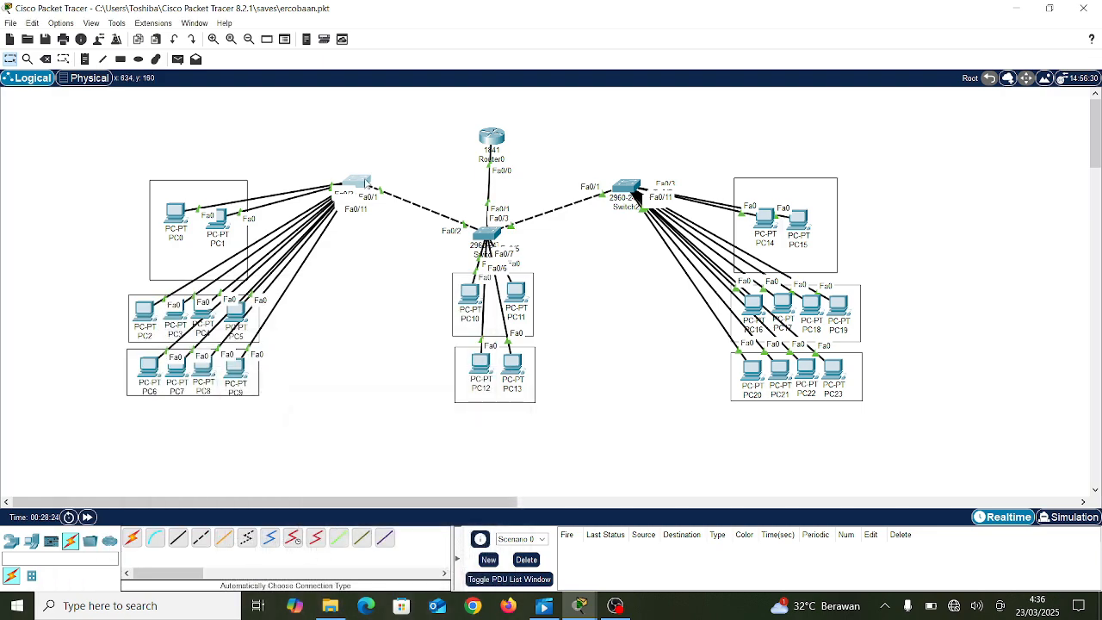
left_click(367, 184)
left_click_drag(282, 188, 832, 142)
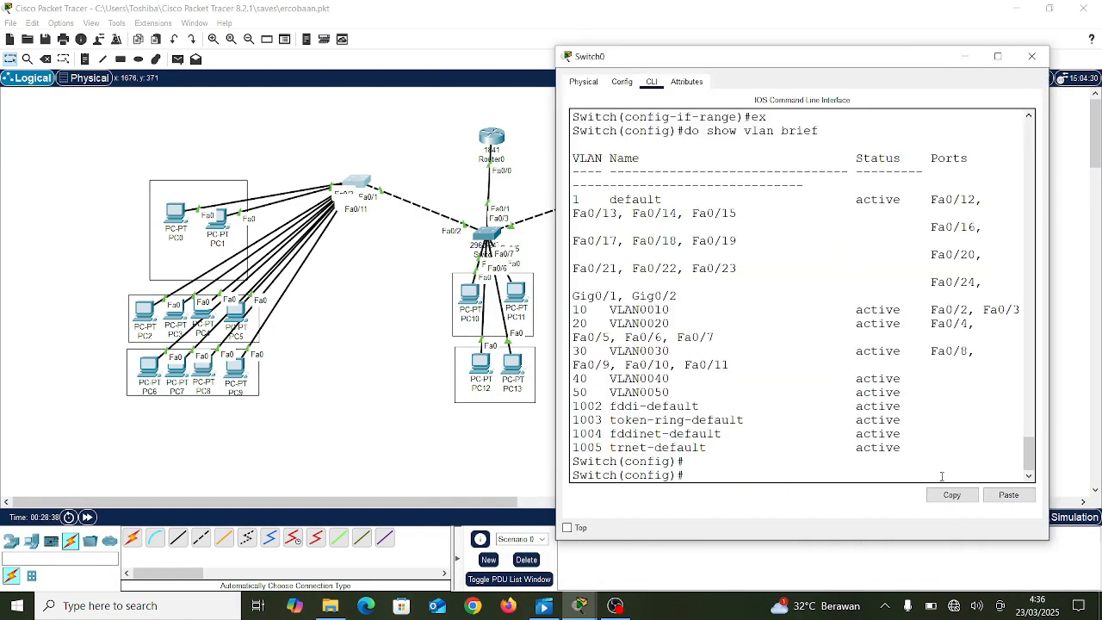
- Set Switch0's interface fa0/1 to switchport mode trunk and exit to global configuration mode
type("fa0/1")
key("Return")
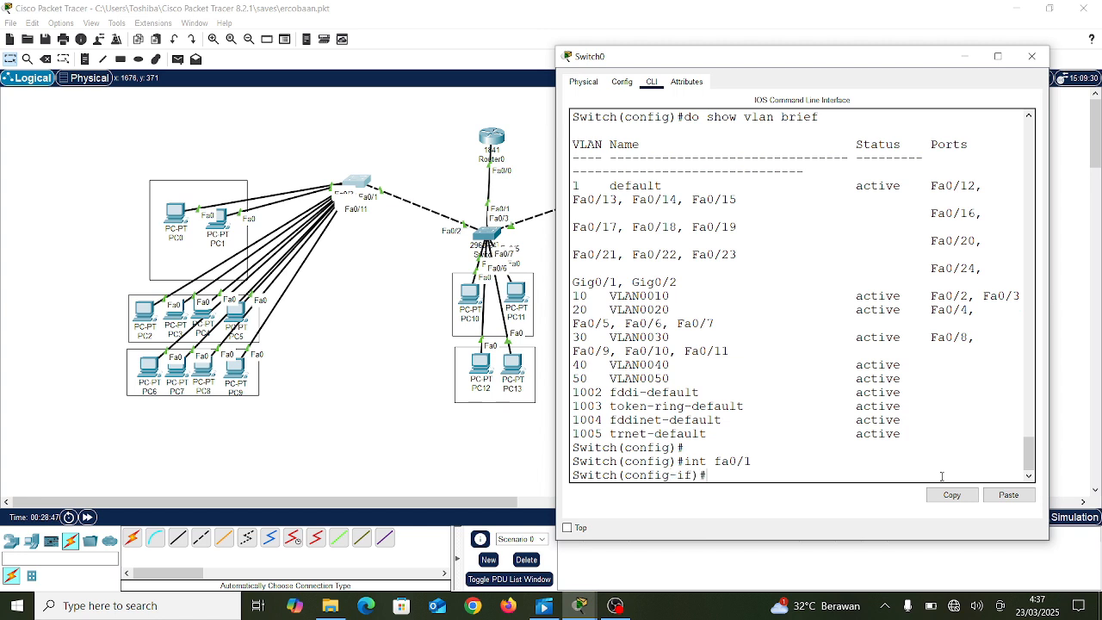
type("switchp")
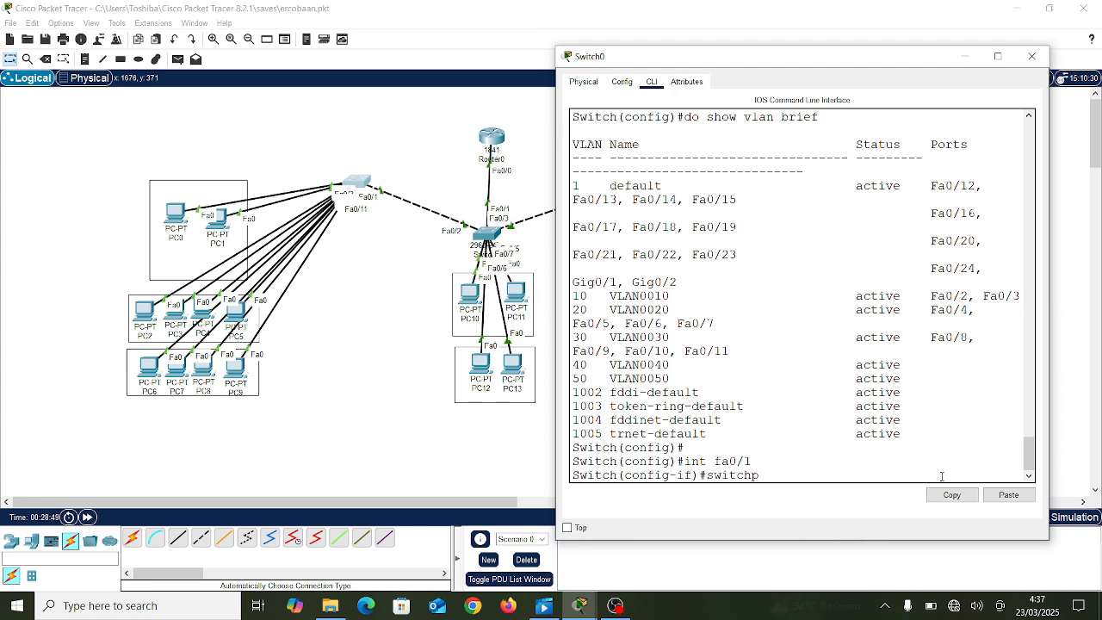
type("ort mode ")
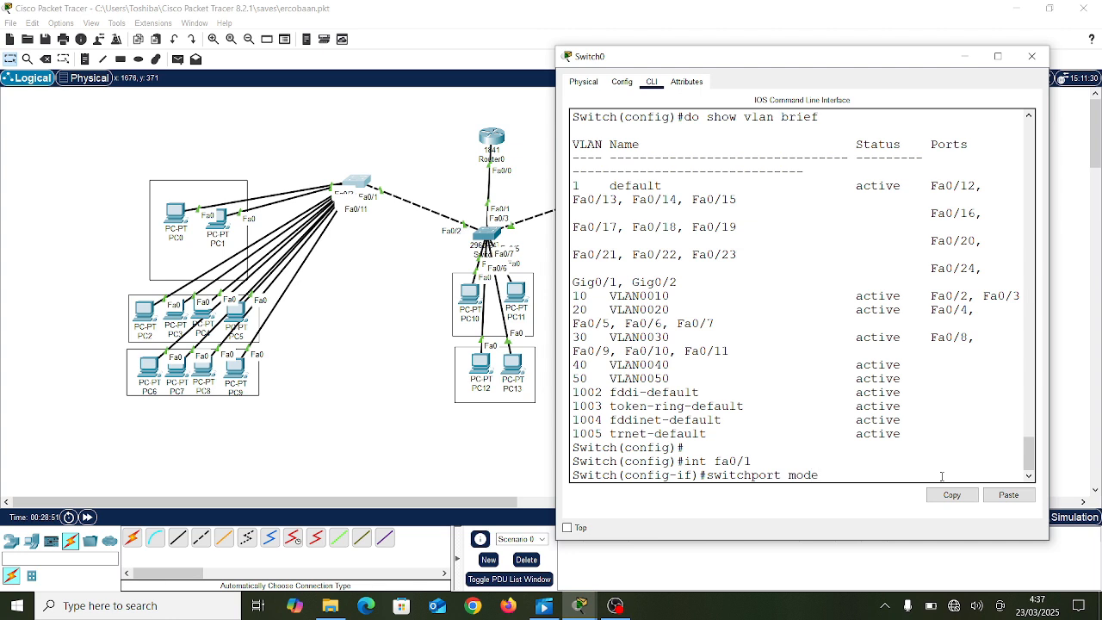
type("trunk")
key("Return")
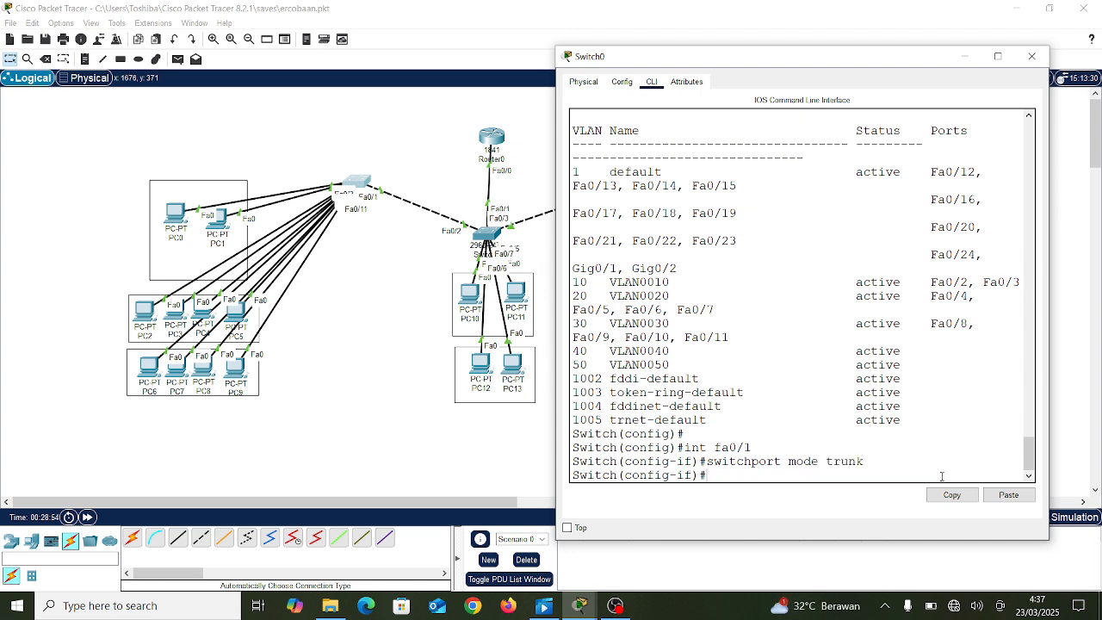
type("ex")
key("Return")
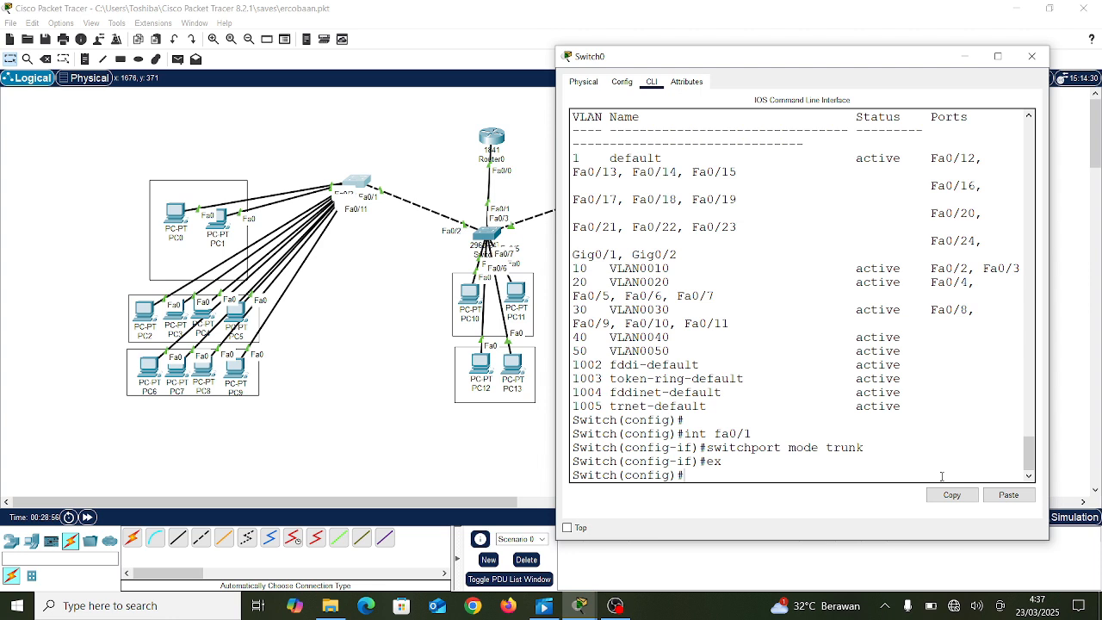
- Show Switch0's trunk interfaces to check fa0/1 and minimise its window
type("do show int trunk")
key("Return")
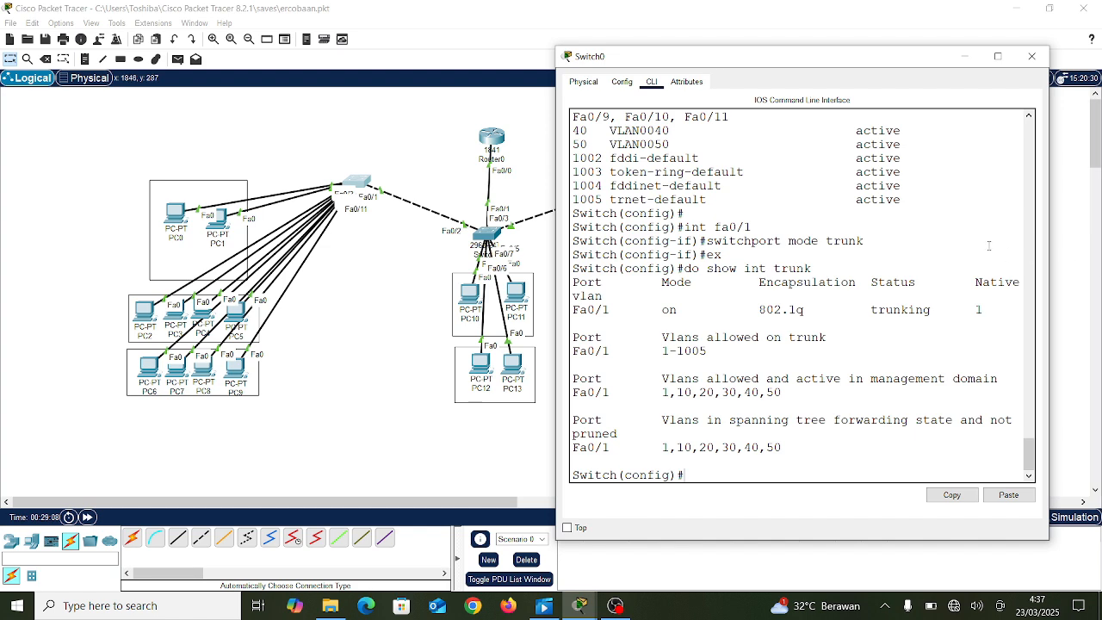
left_click(965, 56)
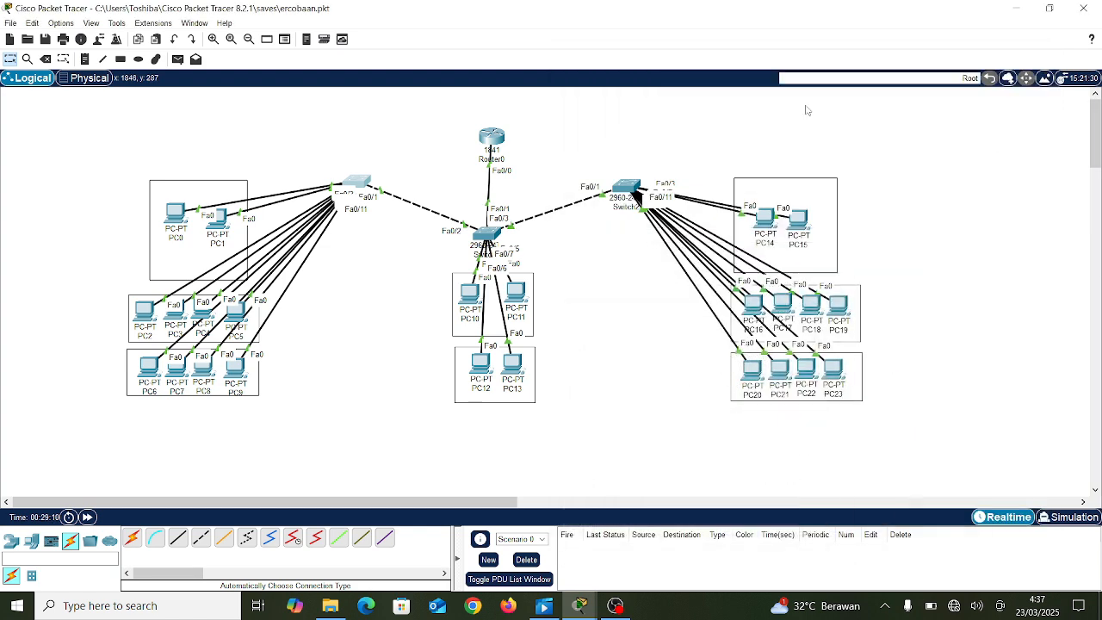
- Leave the interface range mode on Switch2 and set its interface fa0/1 to switchport mode trunk
left_click(637, 196)
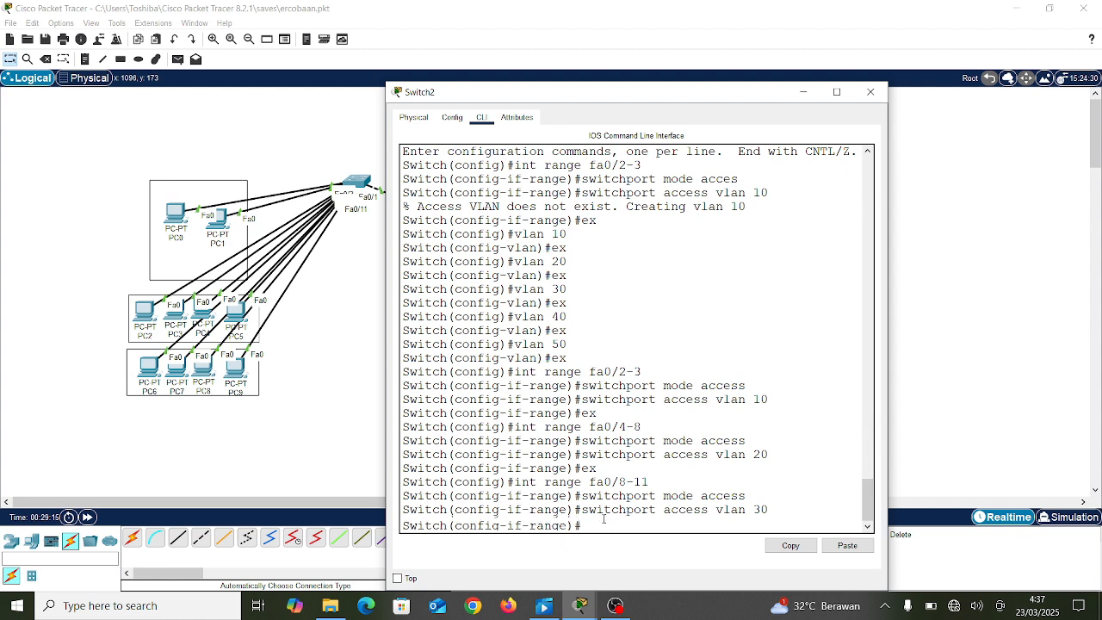
key("Return")
type("ex")
key("Return")
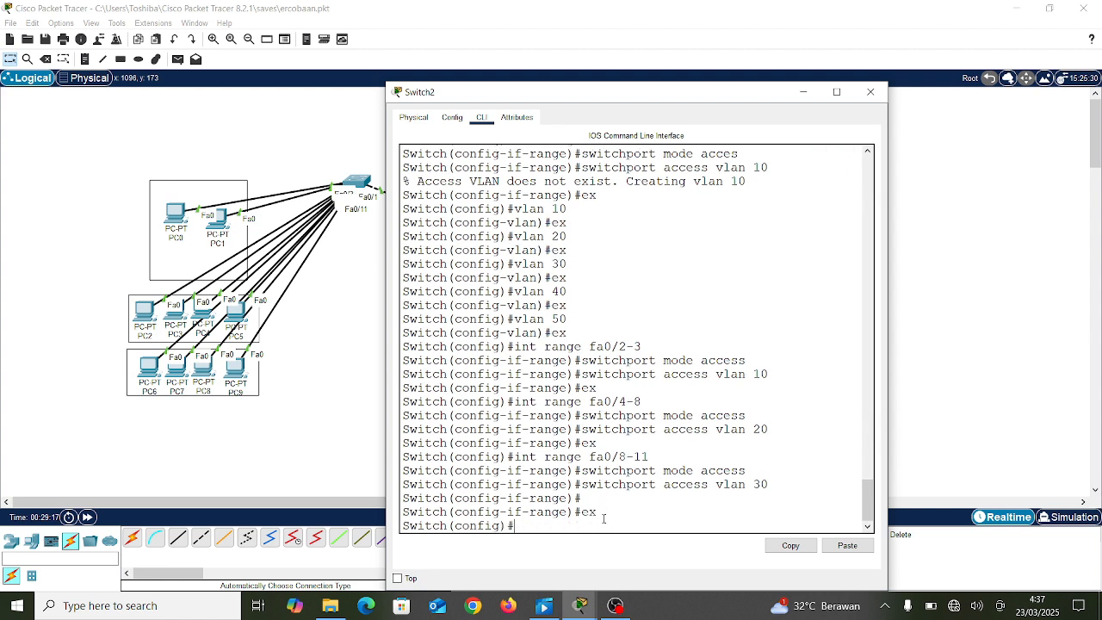
type("int fa0/1")
key("Return")
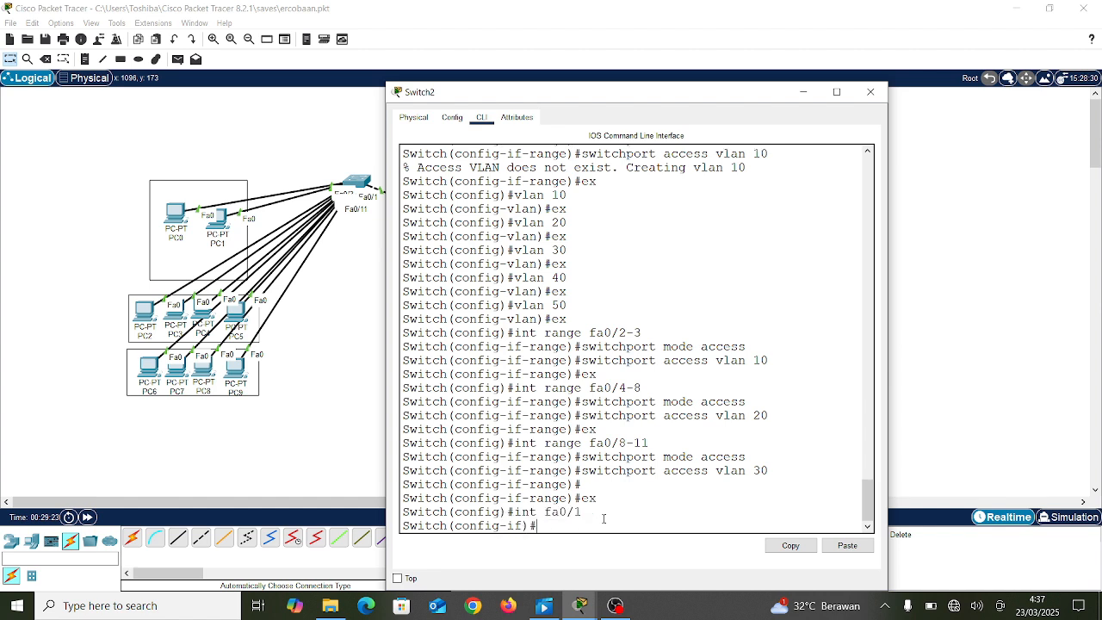
type("switchport mode trunk")
key("Return")
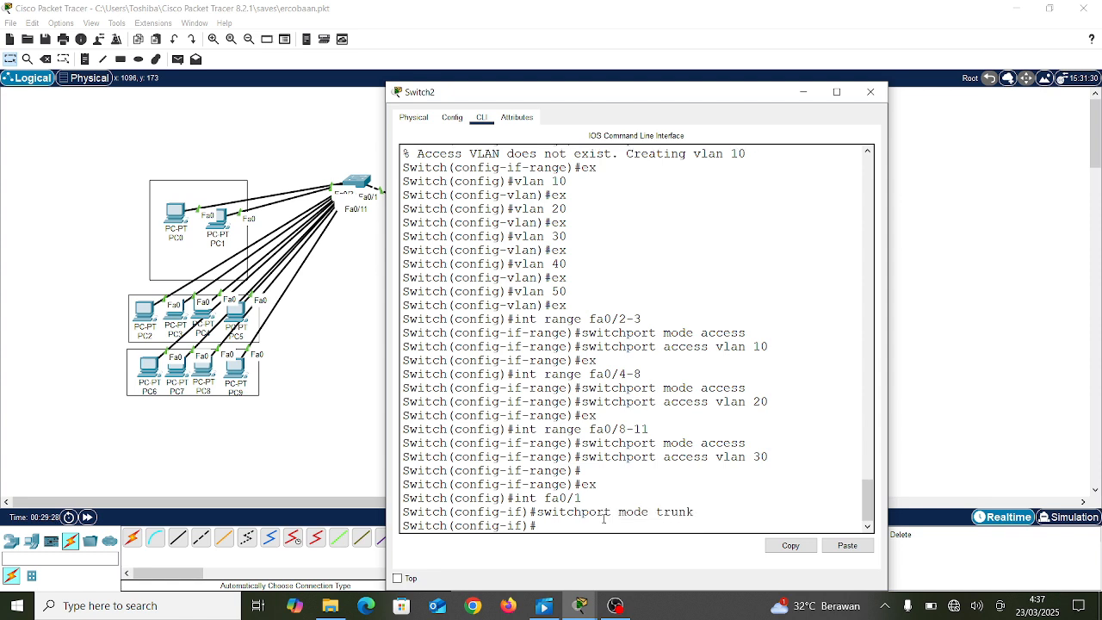
- Exit to global configuration mode on Switch2 and show its trunk interfaces
type("ex")
key("Return")
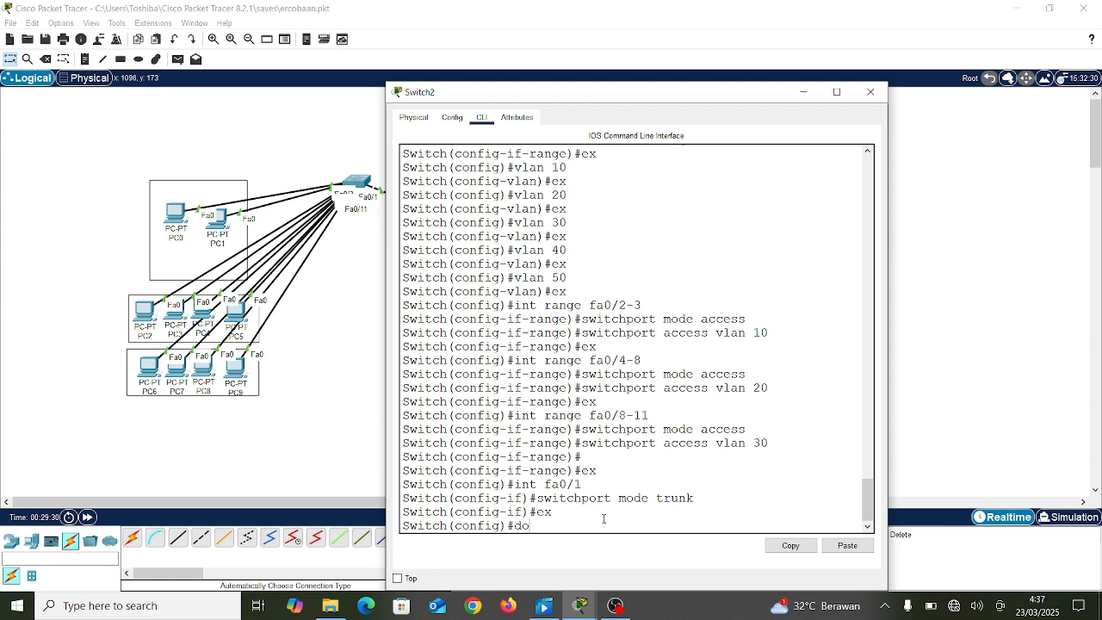
type("do show int trunk")
key("Return")
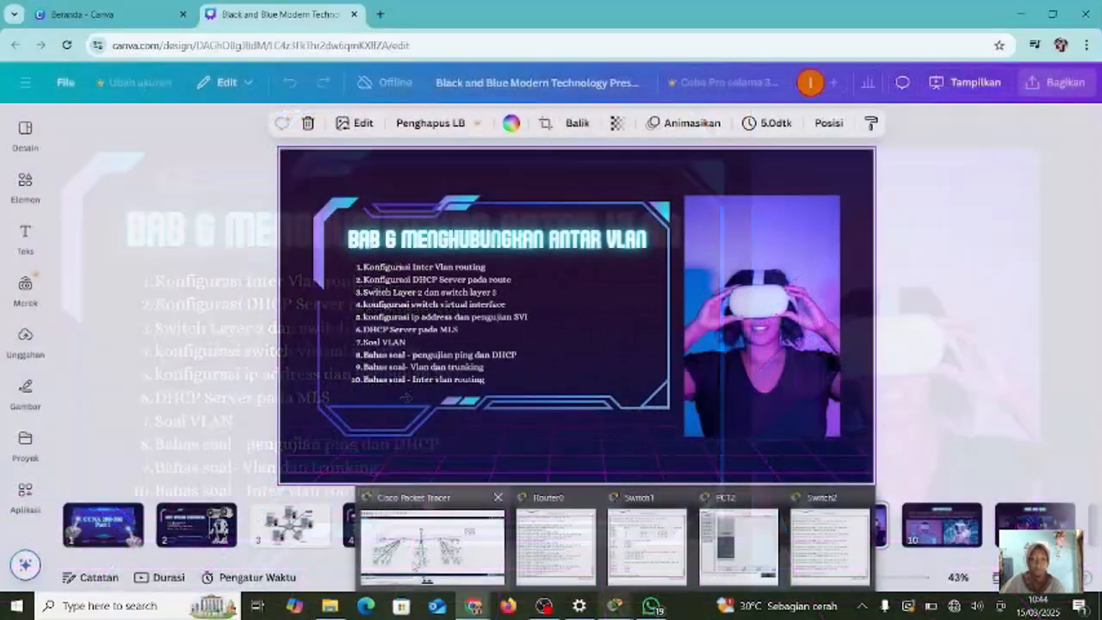
- Switch to the Cisco Packet Tracer topology, open PC0's IP configuration and close its window
left_click(430, 542)
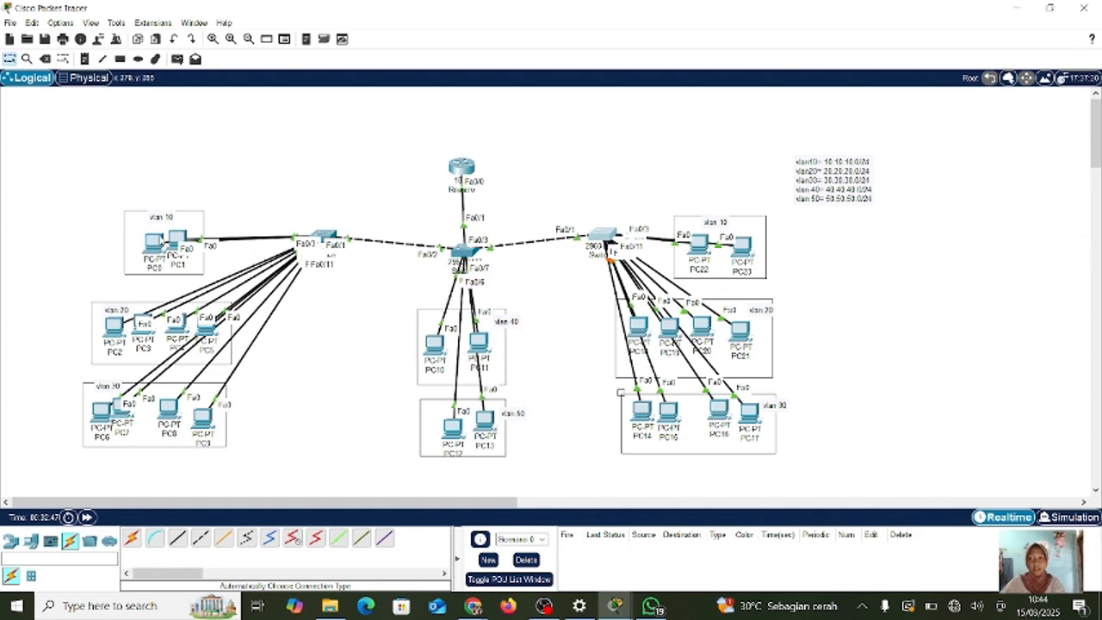
left_click(155, 248)
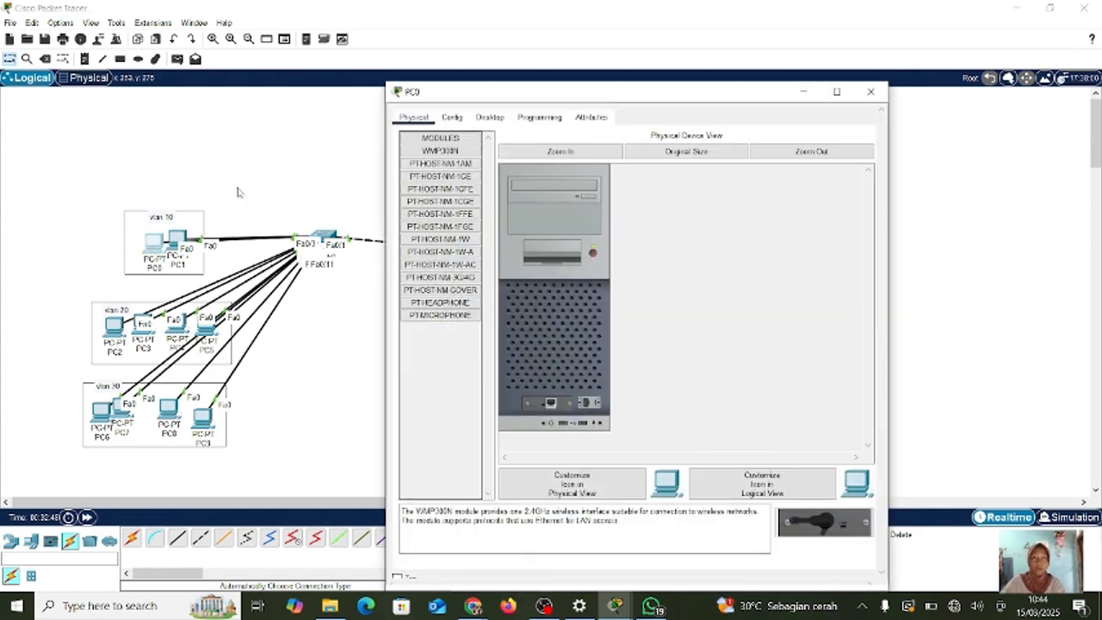
left_click(487, 118)
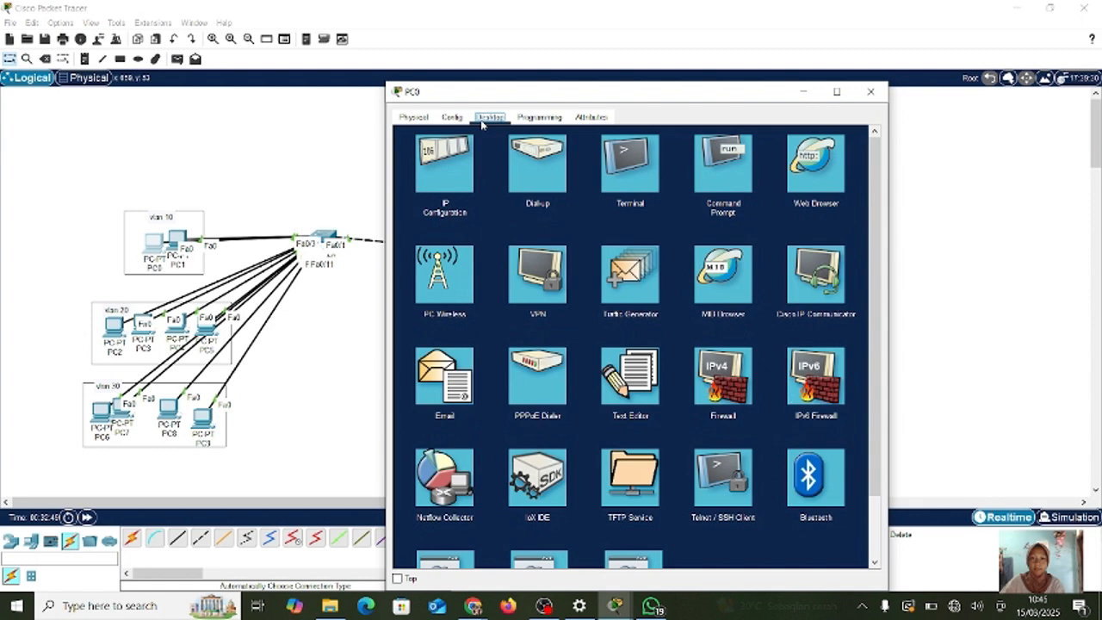
left_click(457, 177)
left_click(871, 91)
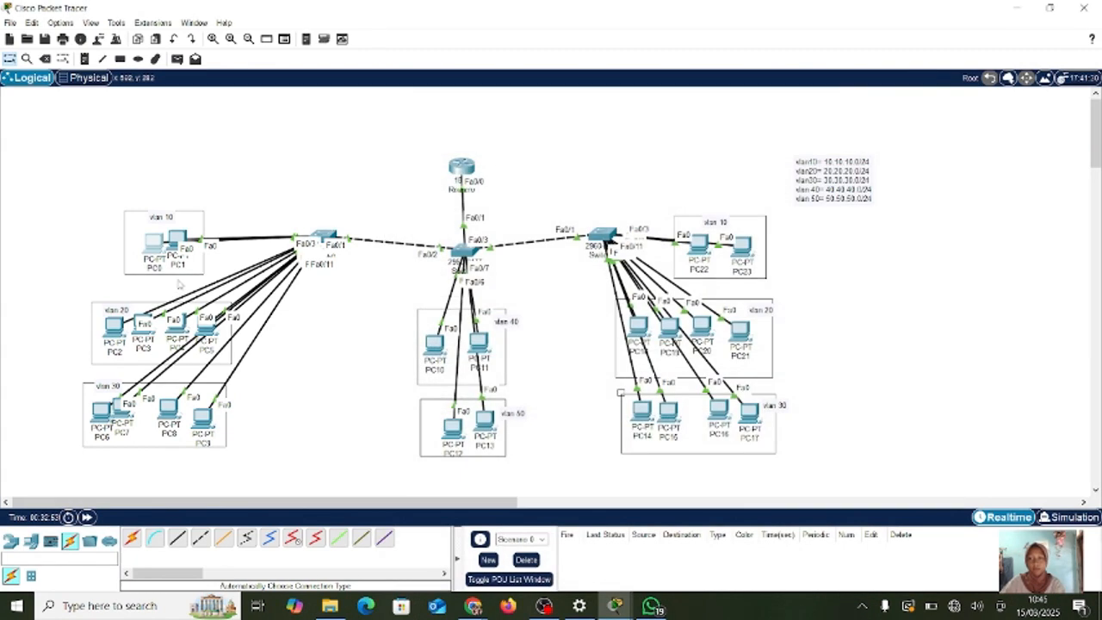
- Set PC1's IP configuration to DHCP and close its window
left_click(177, 243)
left_click(489, 153)
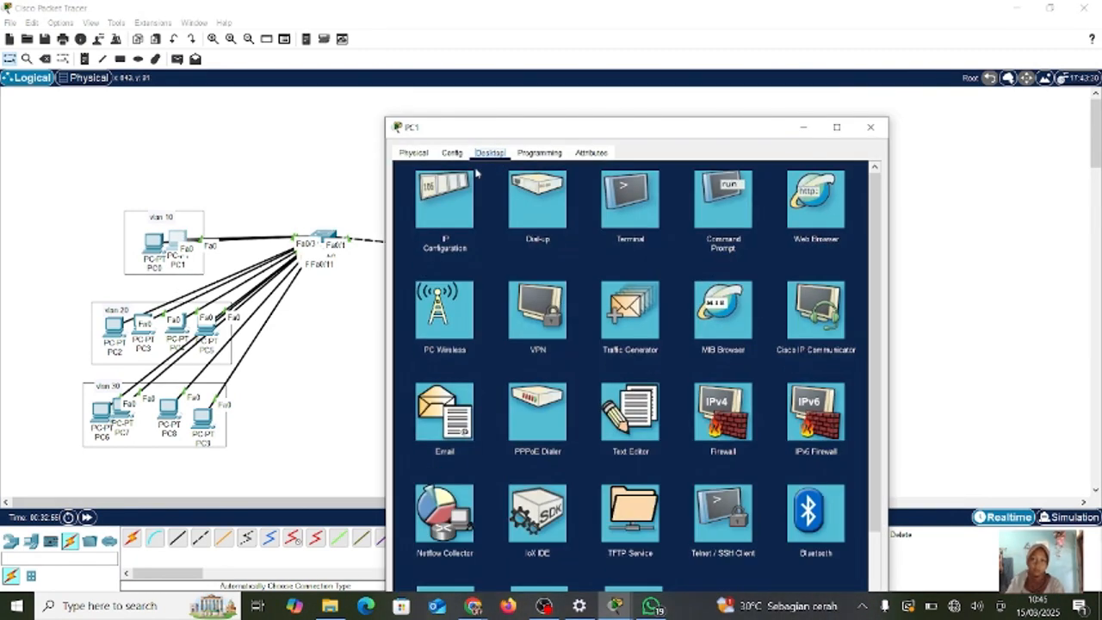
left_click(450, 194)
left_click(410, 220)
left_click(871, 128)
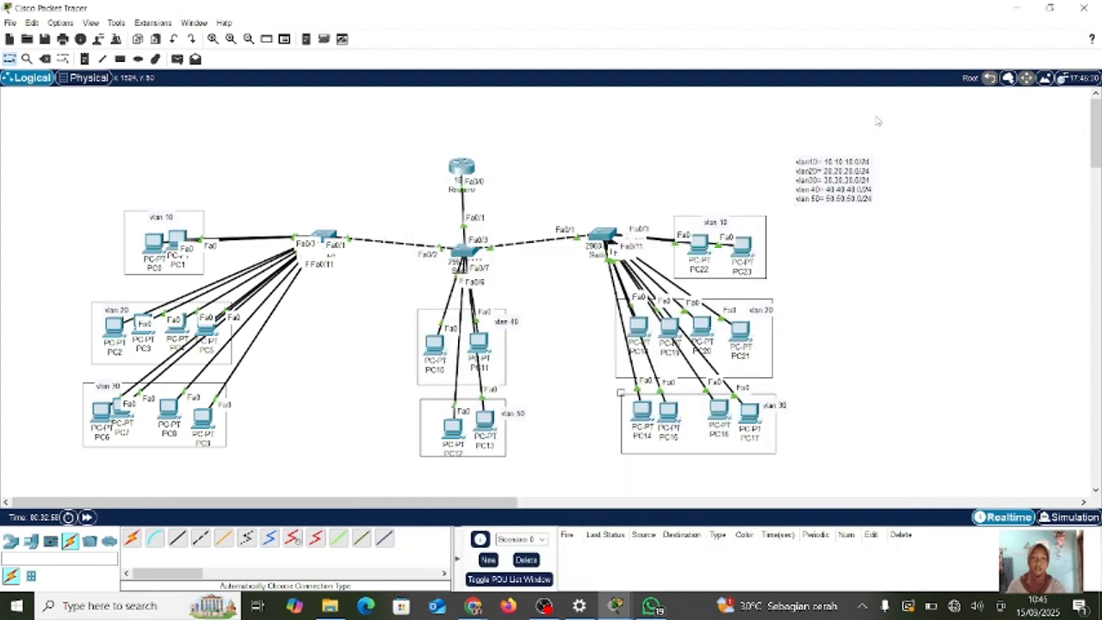
- Set PC2 in VLAN 20 to obtain its IP configuration by DHCP and close its window
left_click(113, 326)
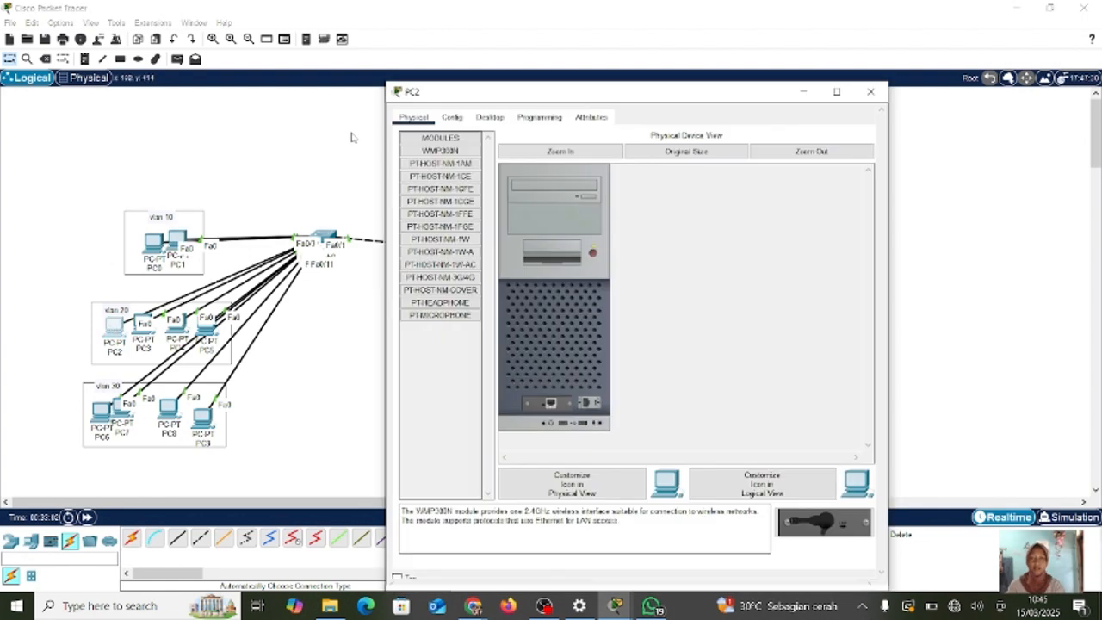
left_click(489, 117)
left_click(441, 176)
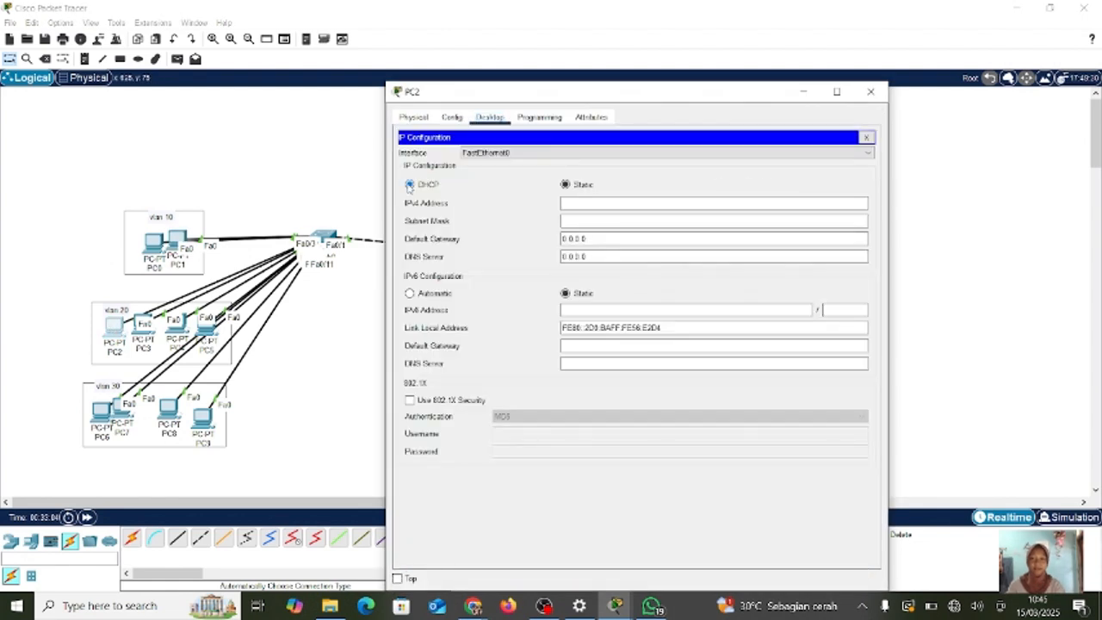
left_click(410, 185)
left_click(870, 92)
- Set PC6 in VLAN 30 to obtain its IP configuration by DHCP and close its window
left_click(101, 413)
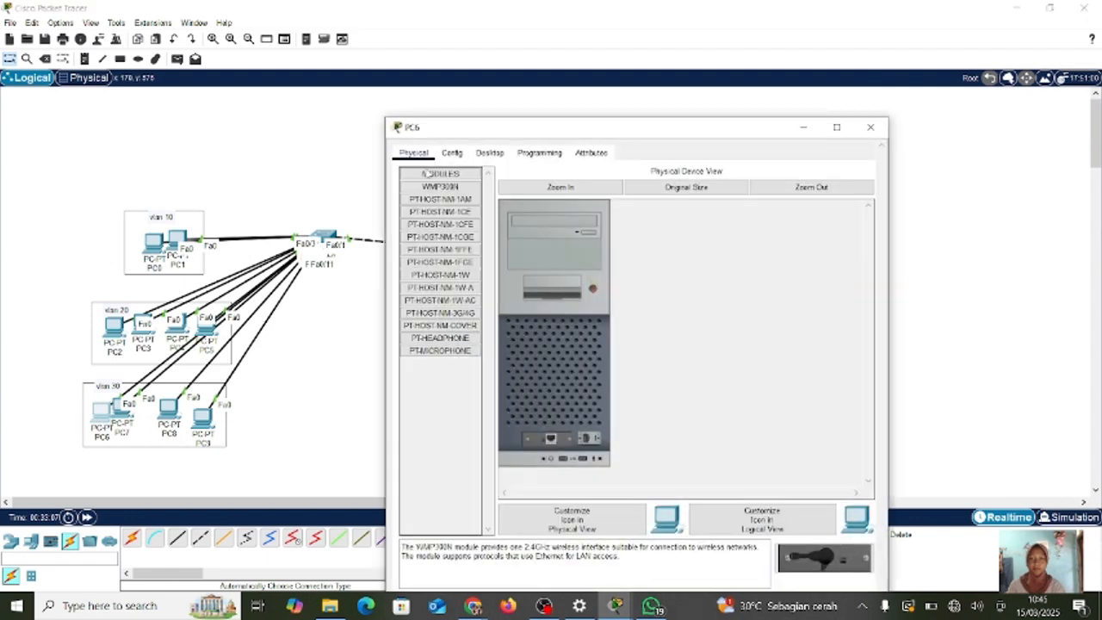
left_click(452, 153)
left_click(489, 152)
left_click(446, 203)
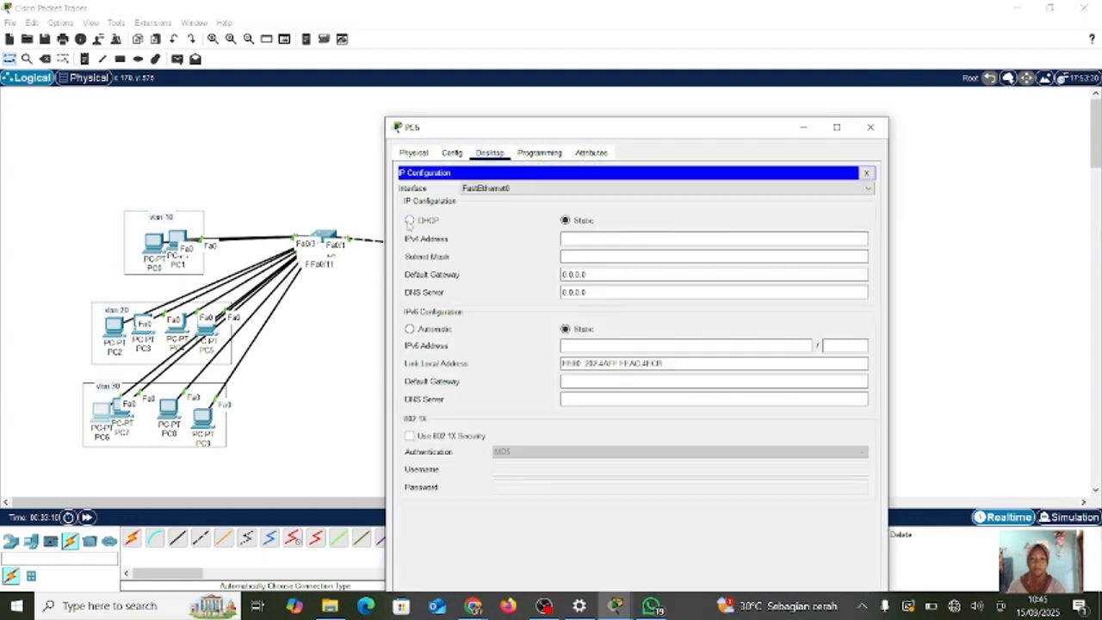
left_click(410, 220)
left_click(870, 127)
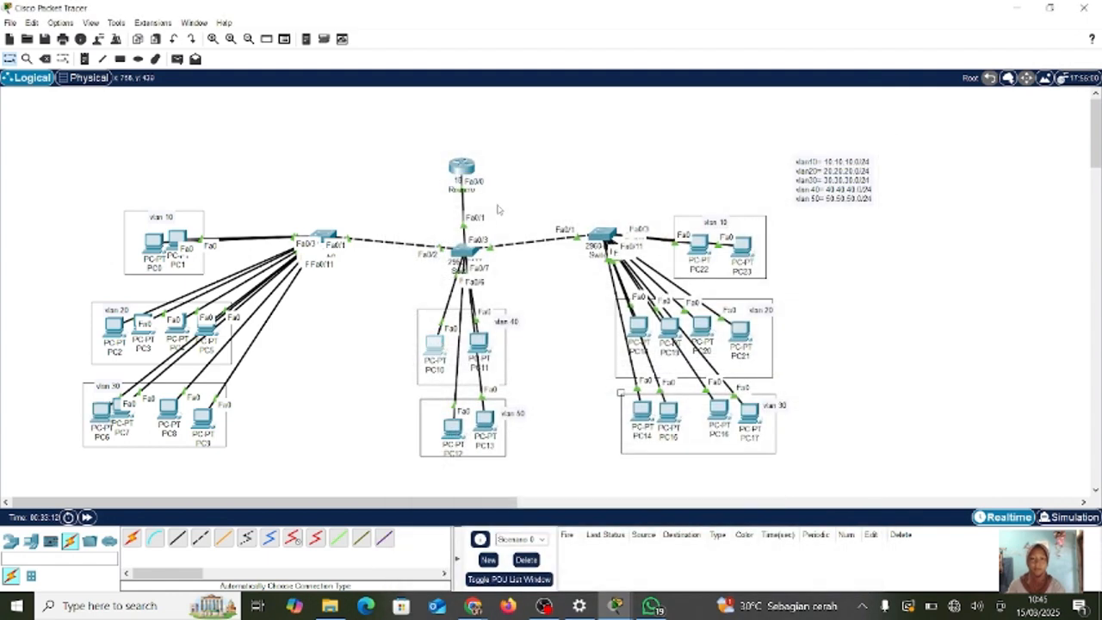
- Set PC10 in VLAN 40 to obtain its IP configuration by DHCP and close its window
left_click(435, 344)
left_click(489, 152)
left_click(446, 203)
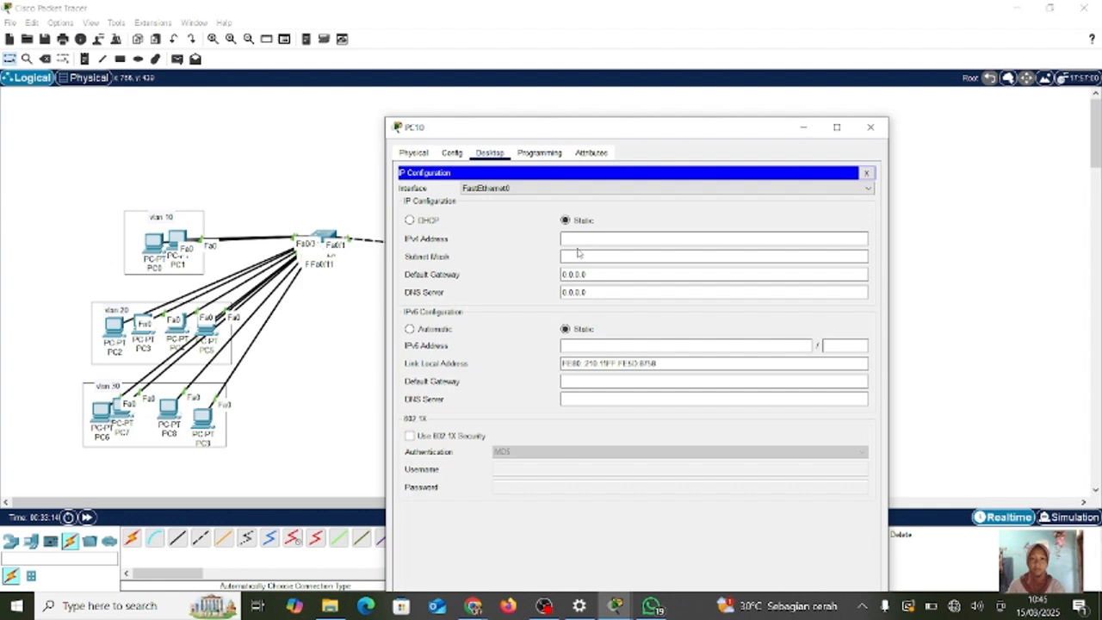
left_click(410, 220)
left_click(870, 127)
- Set PC12 in VLAN 50 to obtain its IP configuration by DHCP and close its window
left_click(435, 346)
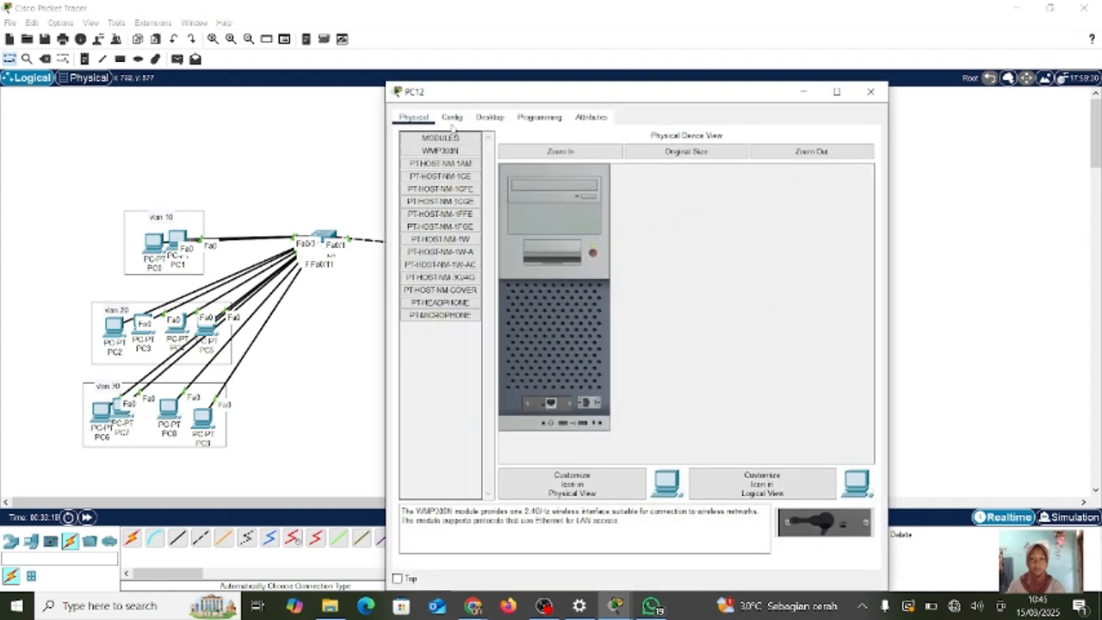
left_click(451, 119)
left_click(489, 117)
left_click(450, 162)
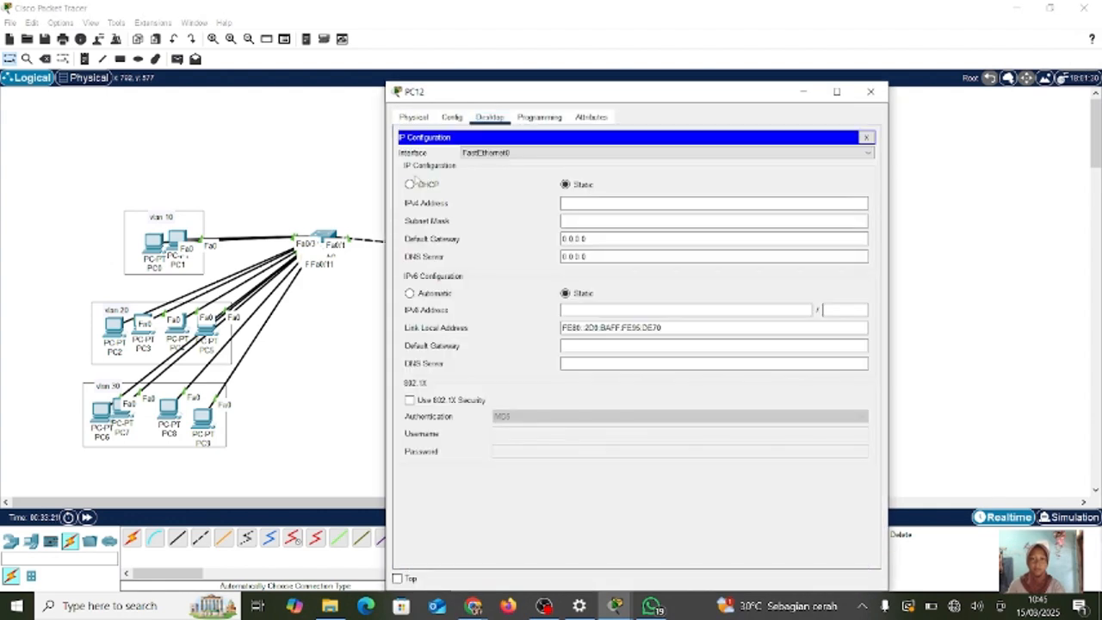
left_click(409, 183)
left_click(871, 91)
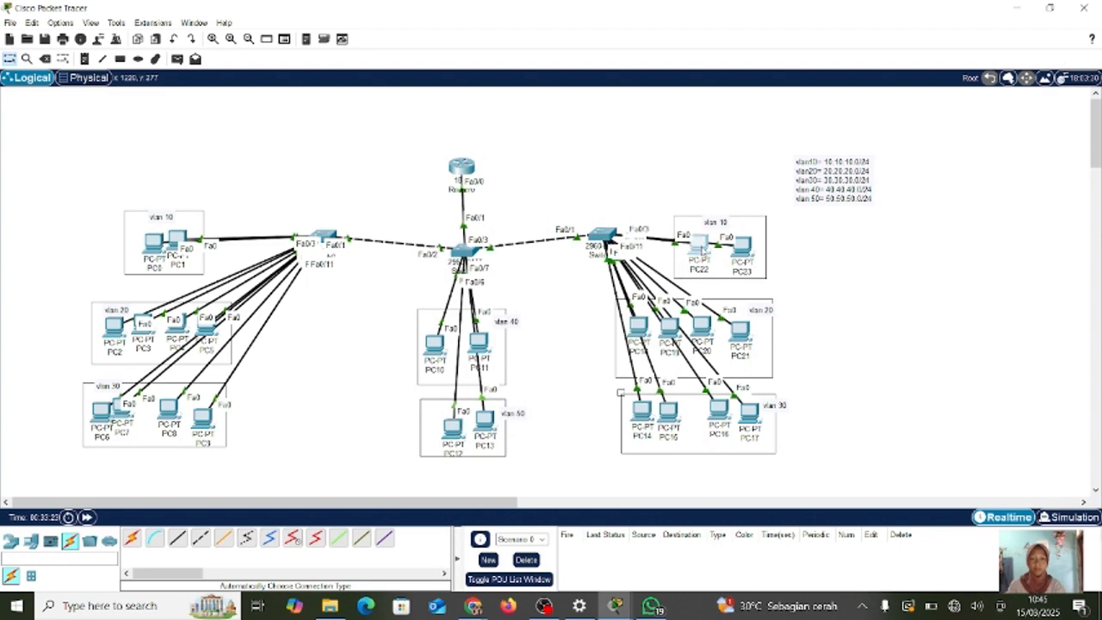
- Set PC22 in the VLAN 10 group to obtain its IP configuration by DHCP and close its window
left_click(702, 249)
left_click(489, 117)
left_click(451, 160)
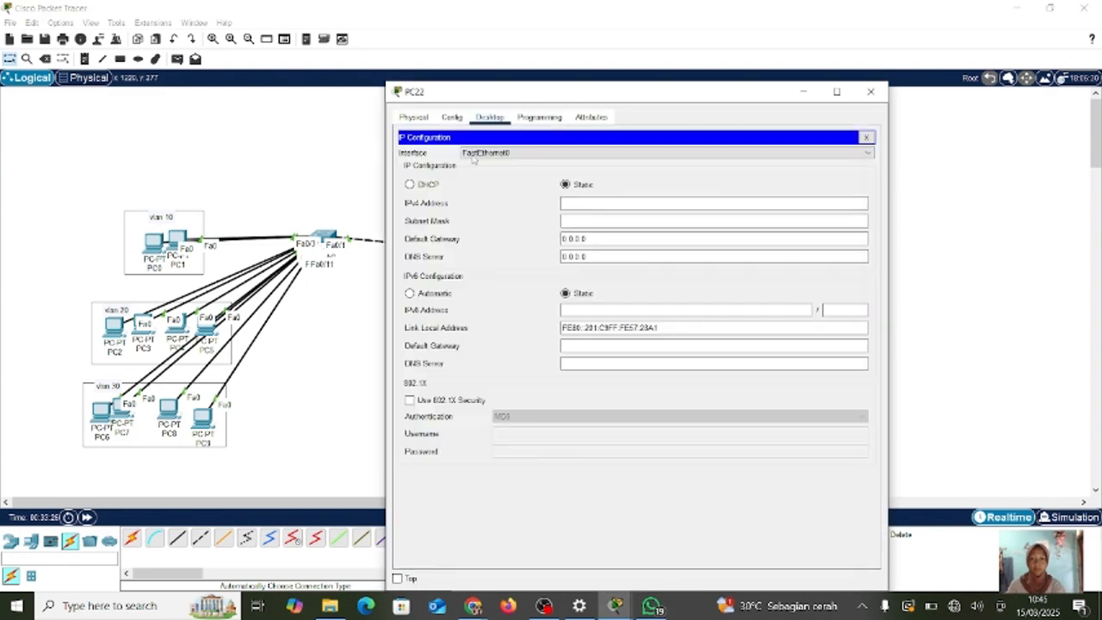
left_click(410, 183)
left_click(871, 91)
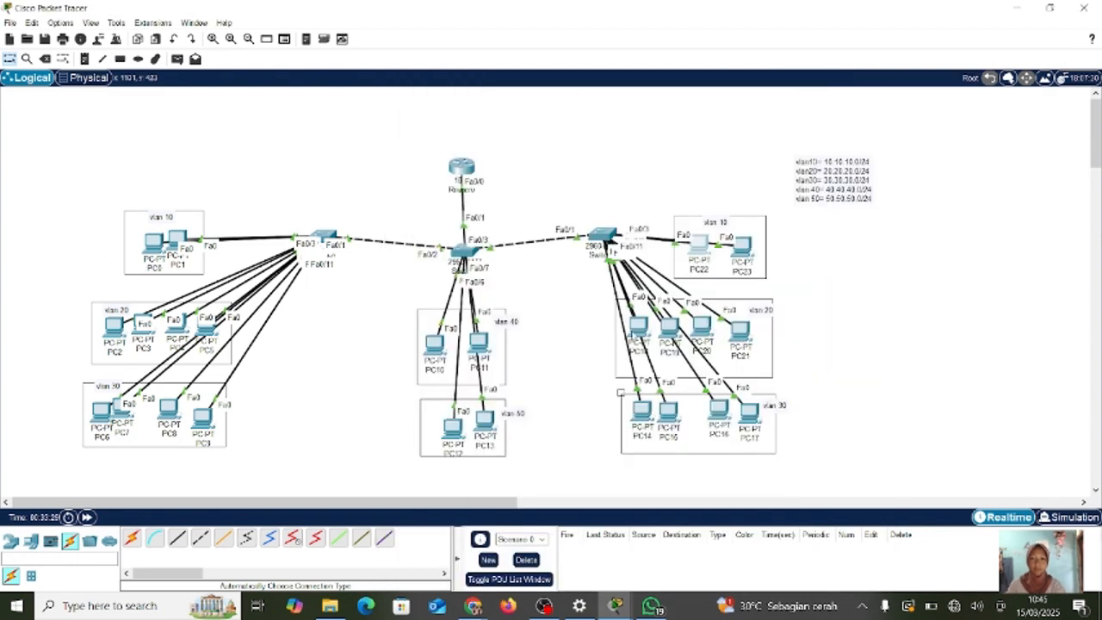
- Set PC18 in the VLAN 20 group to obtain its IP configuration by DHCP and close its window
left_click(637, 328)
left_click(489, 117)
left_click(443, 168)
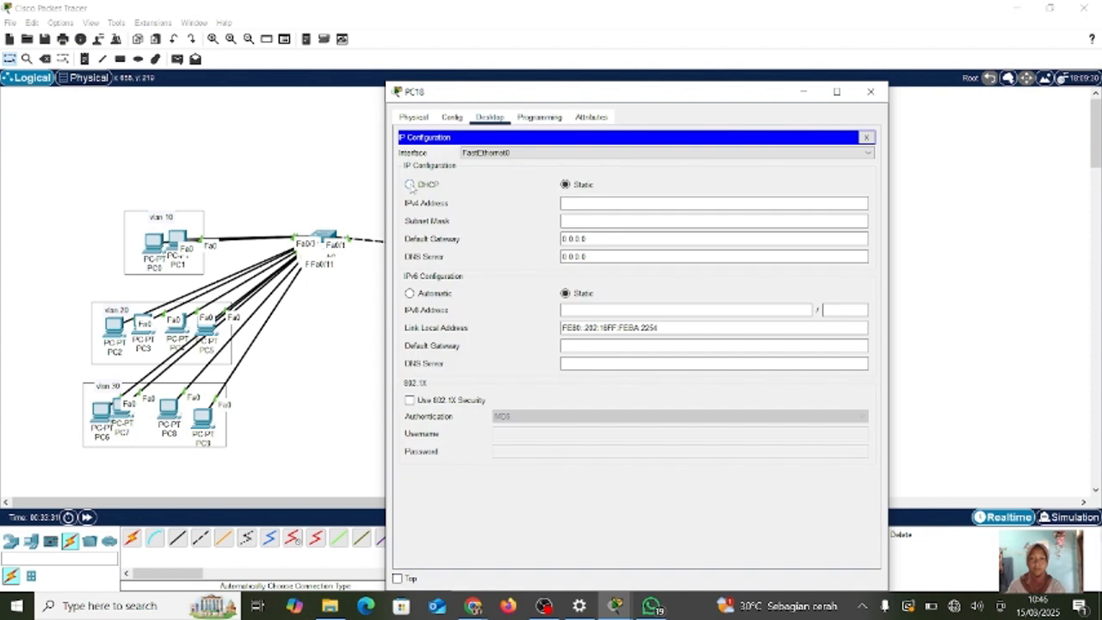
left_click(410, 183)
left_click(870, 91)
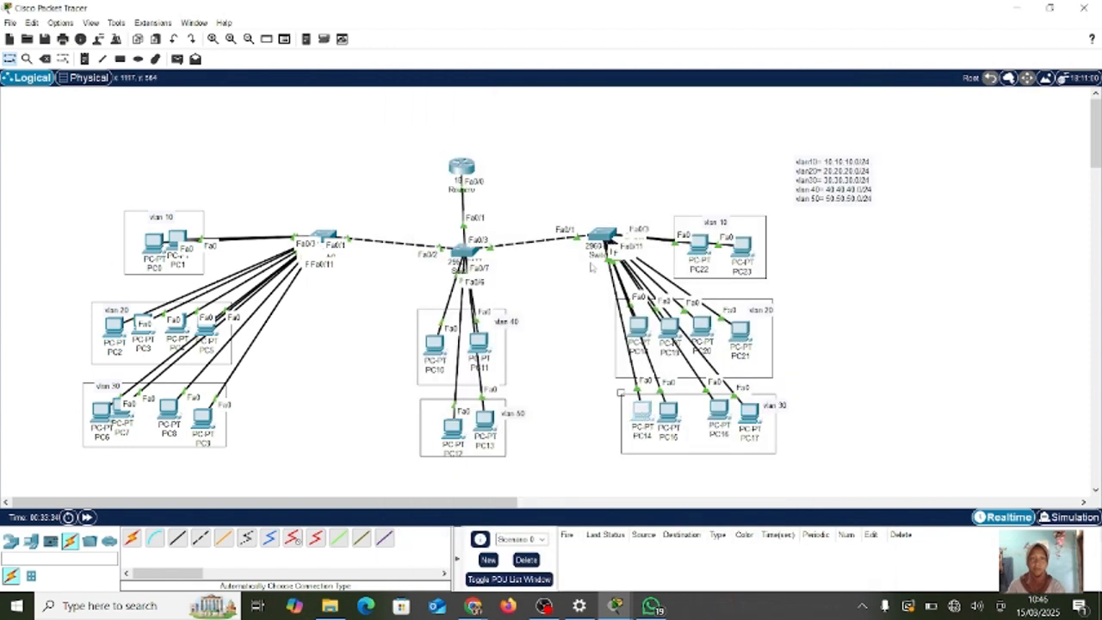
- Set PC14 in the VLAN 30 group to obtain its IP configuration by DHCP
left_click(641, 410)
left_click(489, 117)
left_click(448, 165)
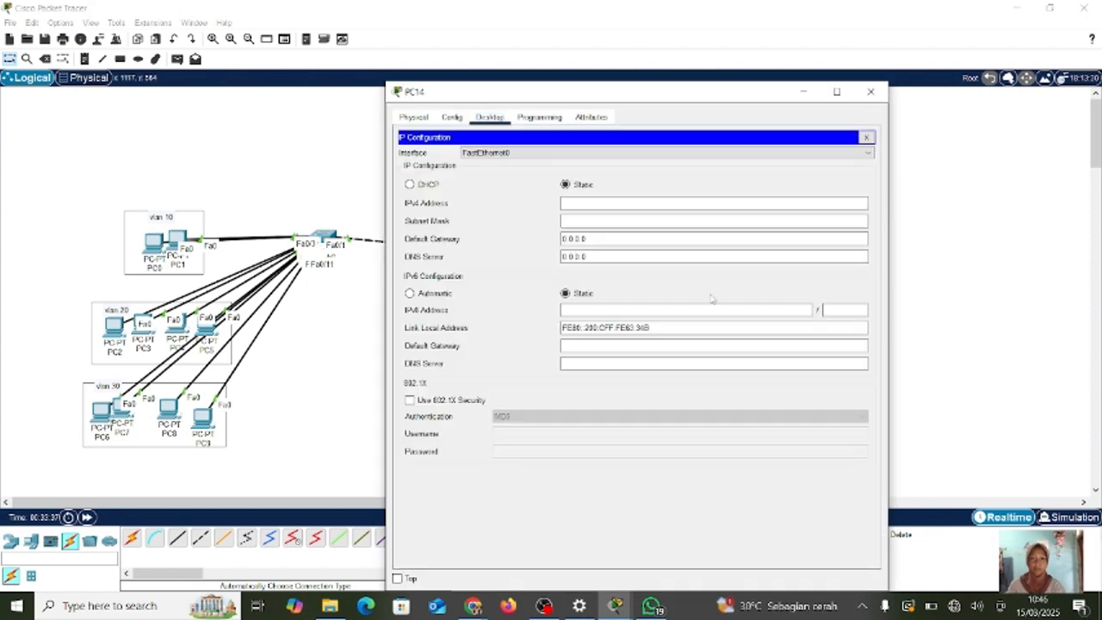
left_click(410, 185)
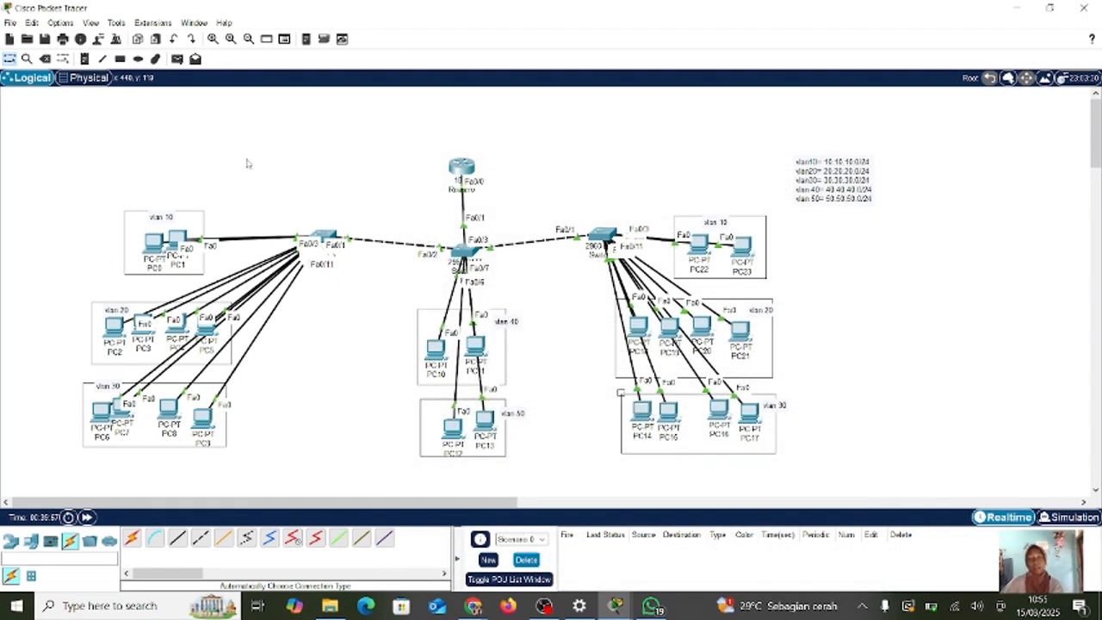
- Test connectivity between the switches by sending simple PDUs from PC0 to PC18 and from PC2 to PC14
left_click(176, 59)
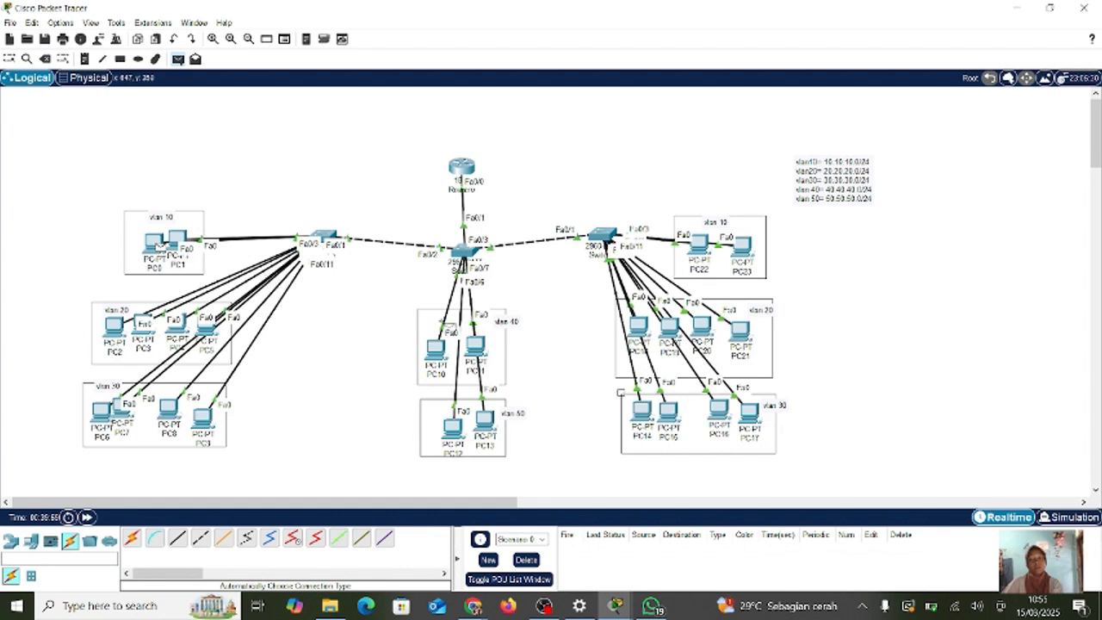
left_click(639, 327)
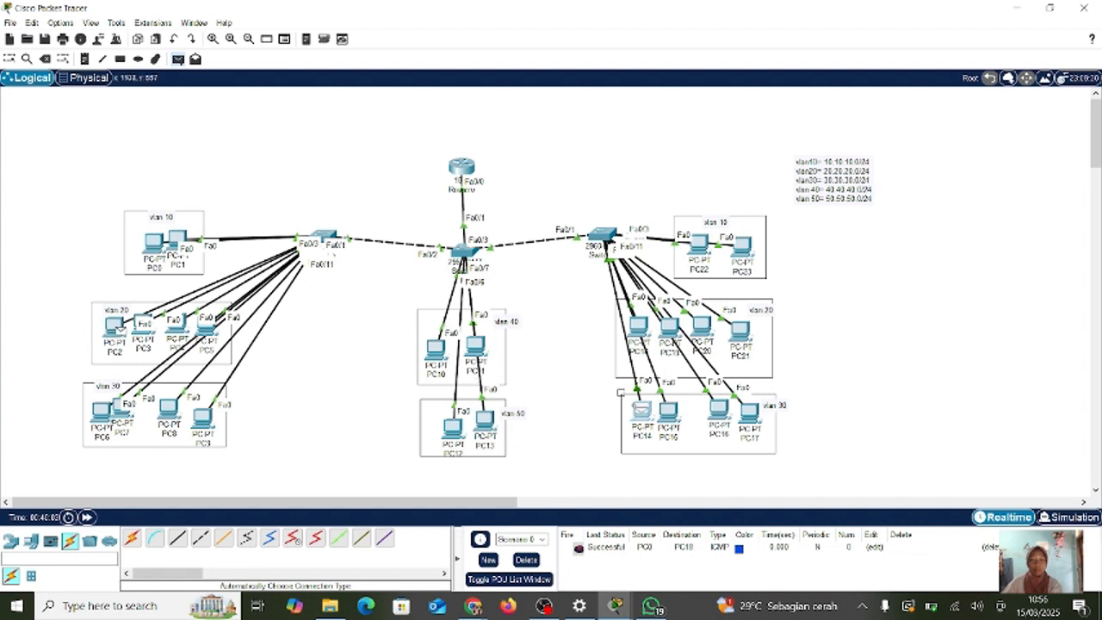
left_click(642, 408)
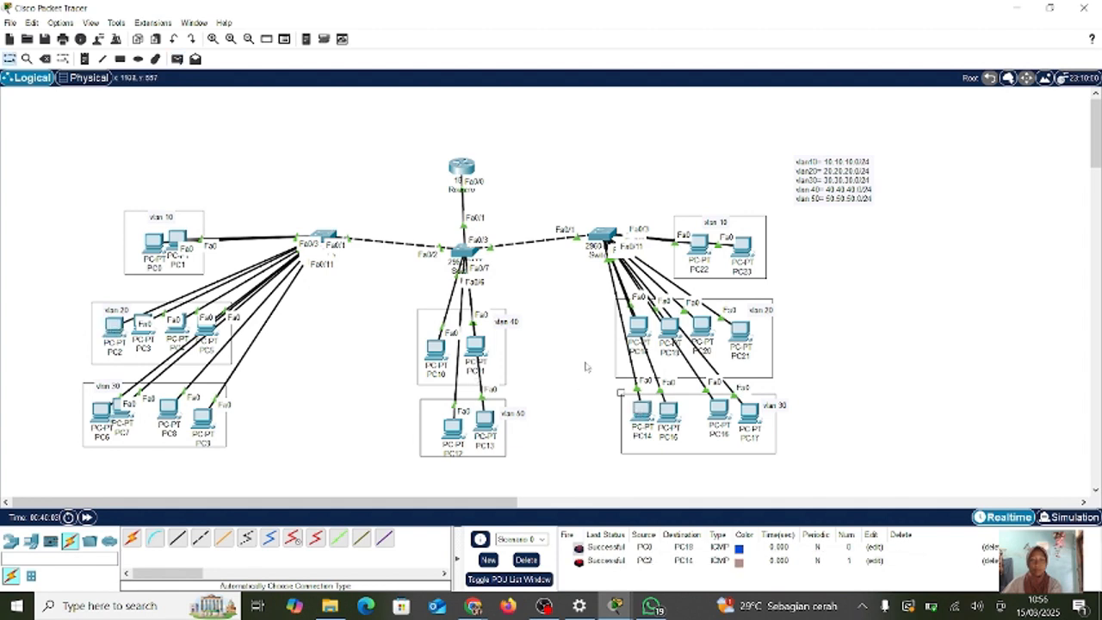
- Send simple PDUs from PC10 to PC12 and from PC22 to PC6, and check their status in the PDU list
left_click(177, 58)
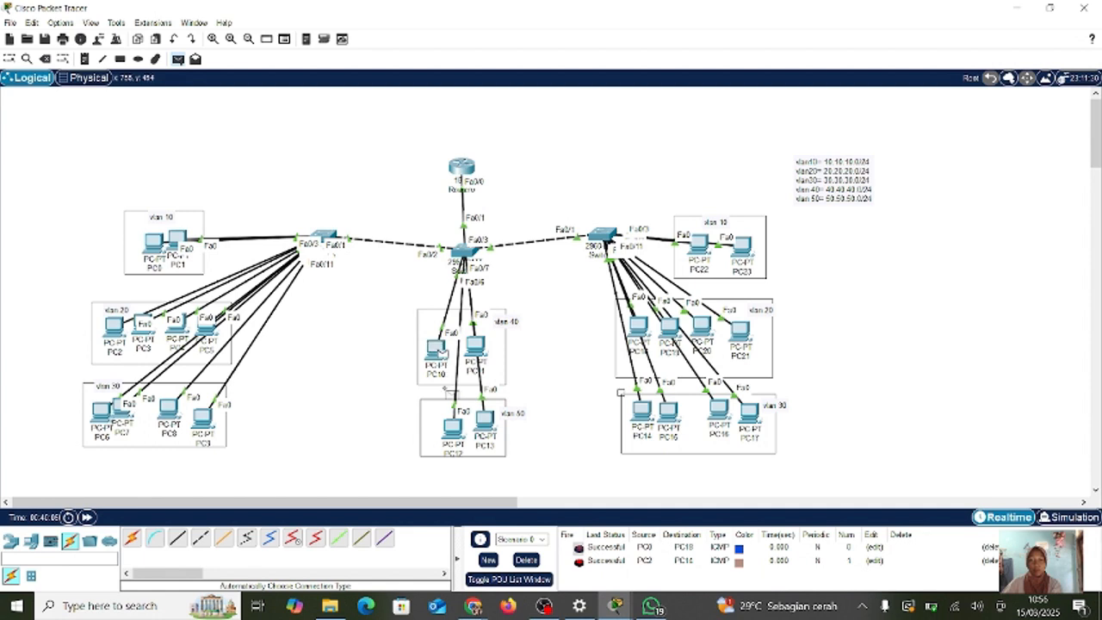
left_click(437, 349)
left_click(454, 426)
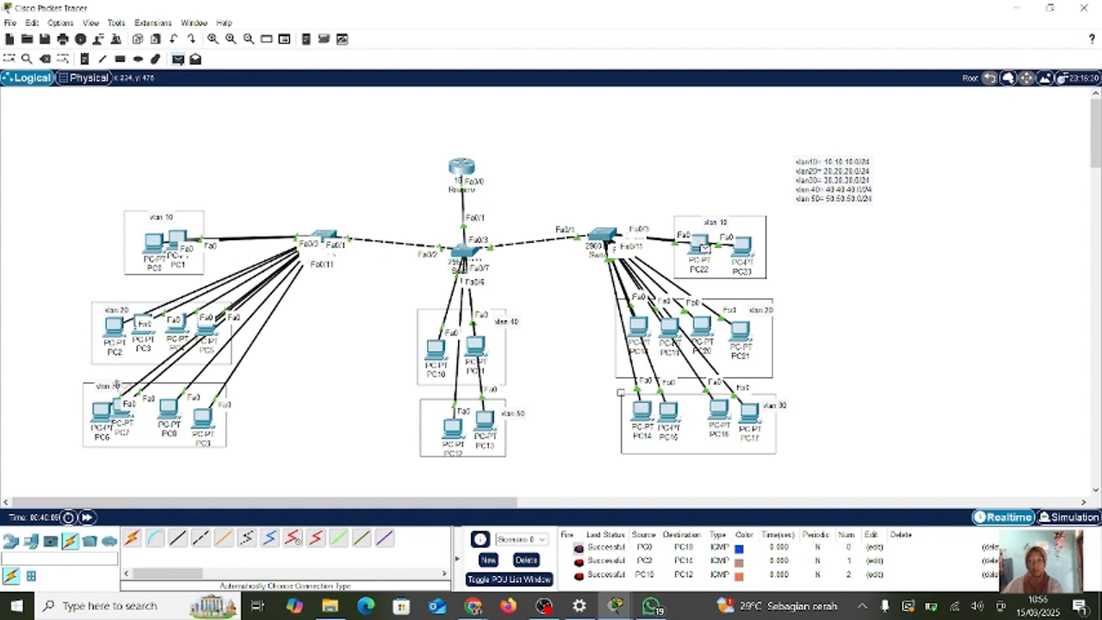
left_click(102, 411)
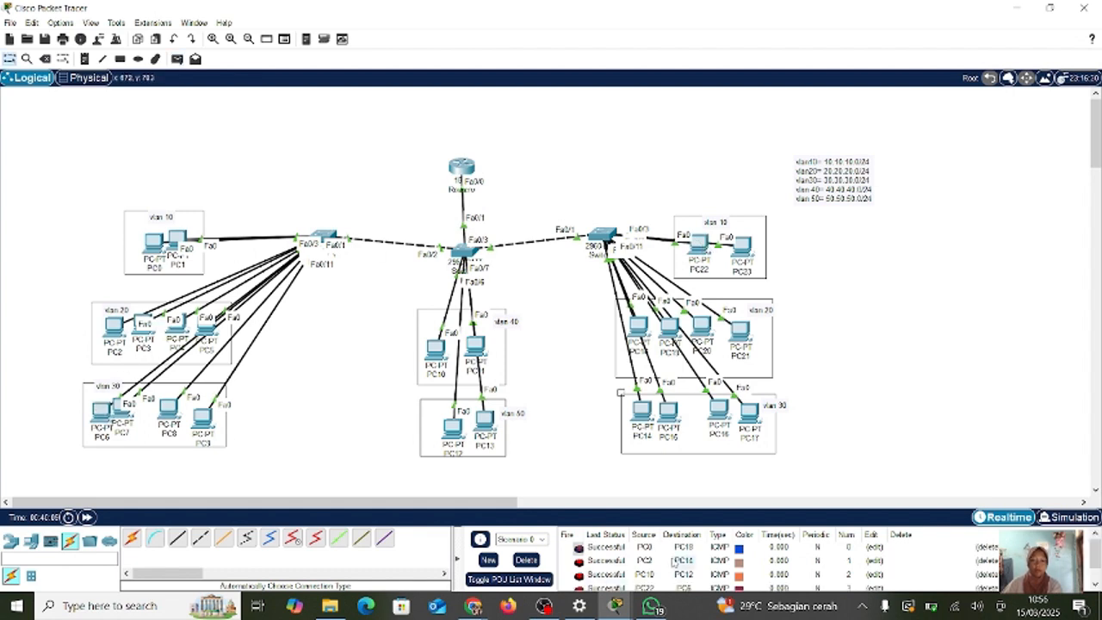
scroll(674, 560, "down", 1)
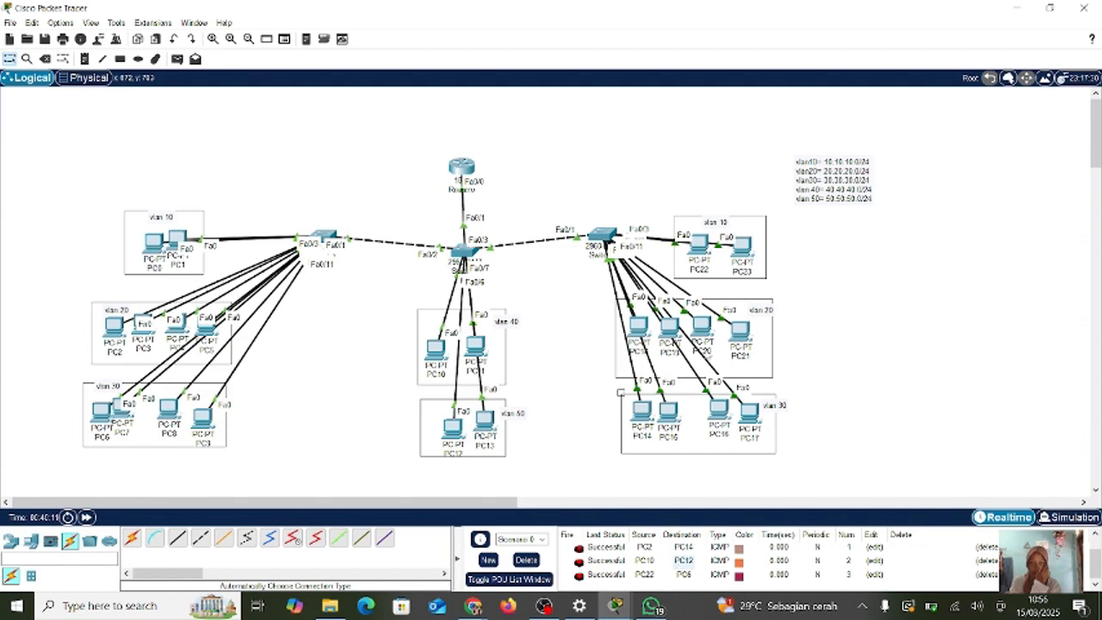